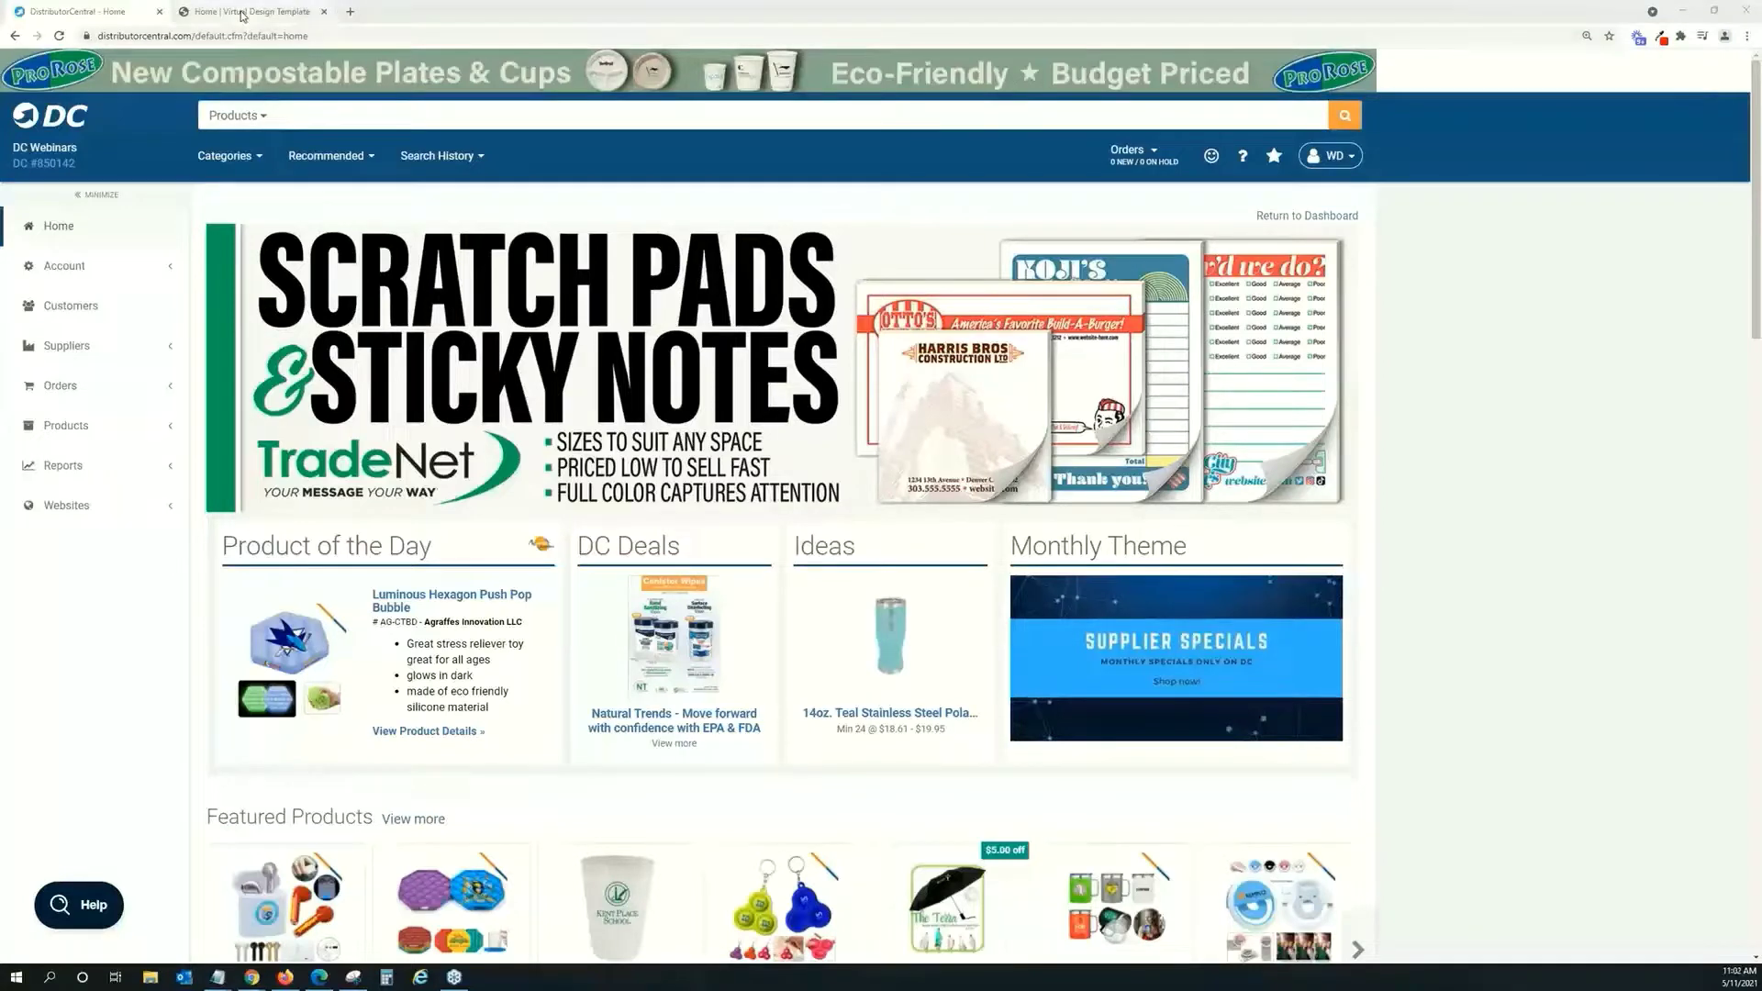
On the Virtual Design Template demo site, upload the image DC-Promotions-Webinar-Logo (1) as the logo and save the changes.
click(243, 12)
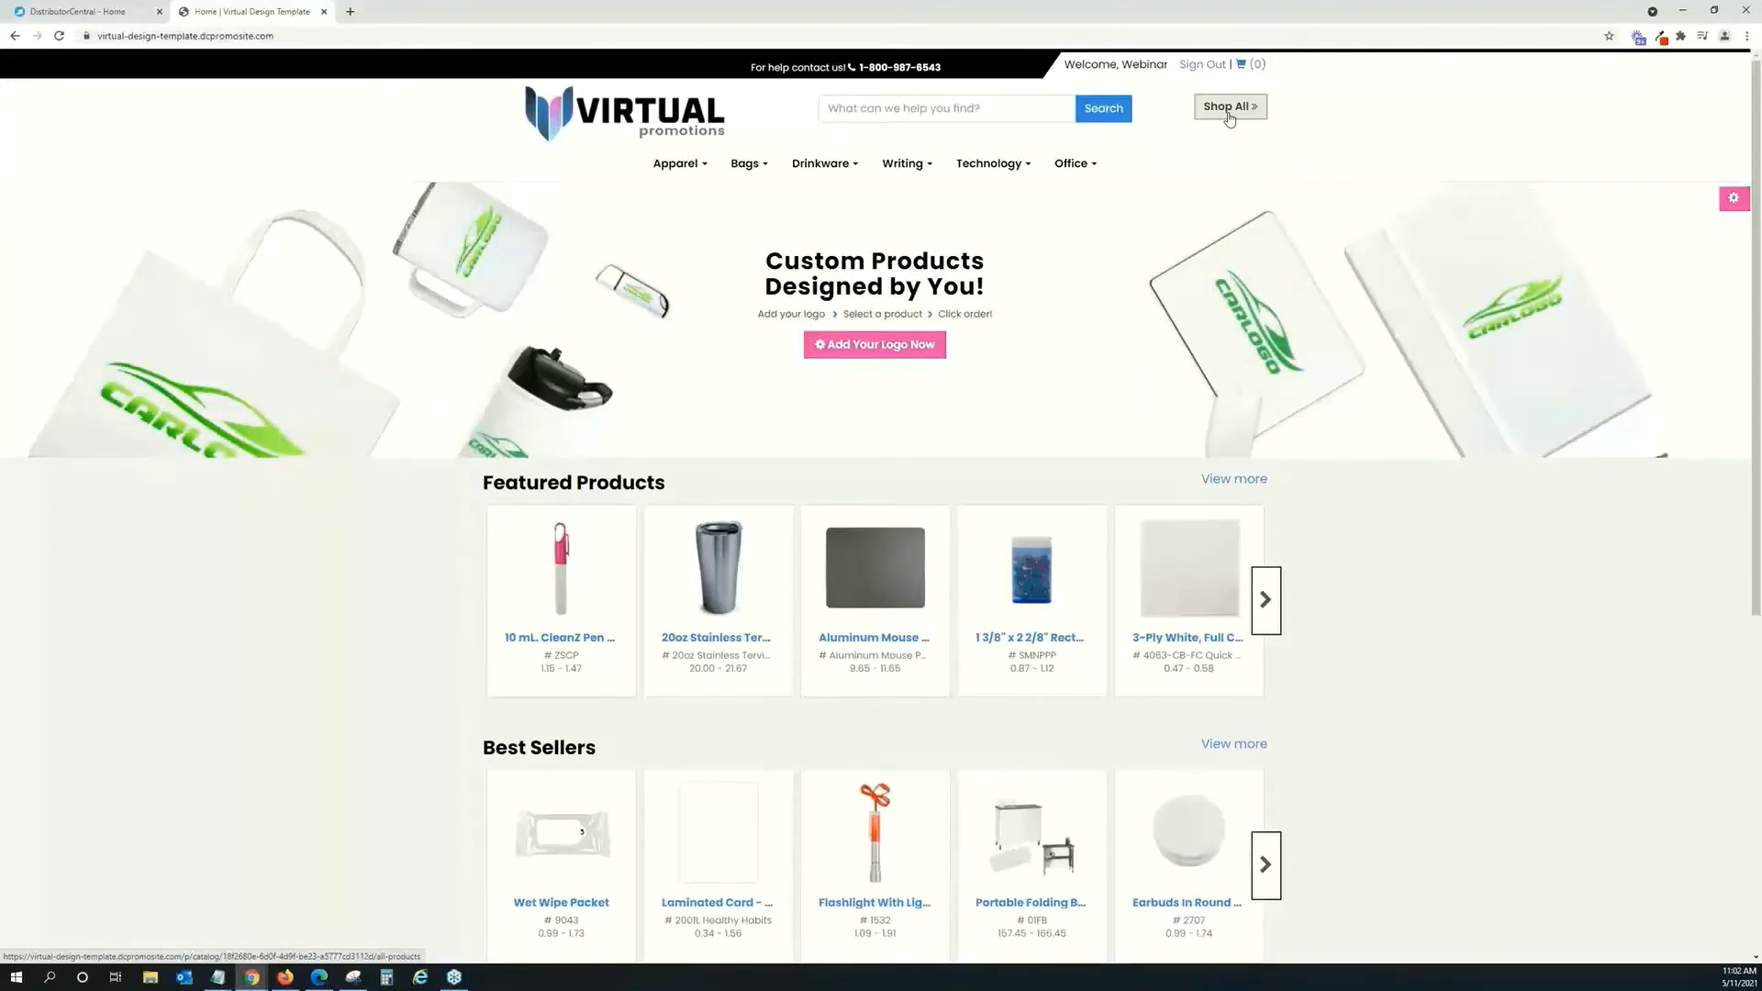
click(849, 356)
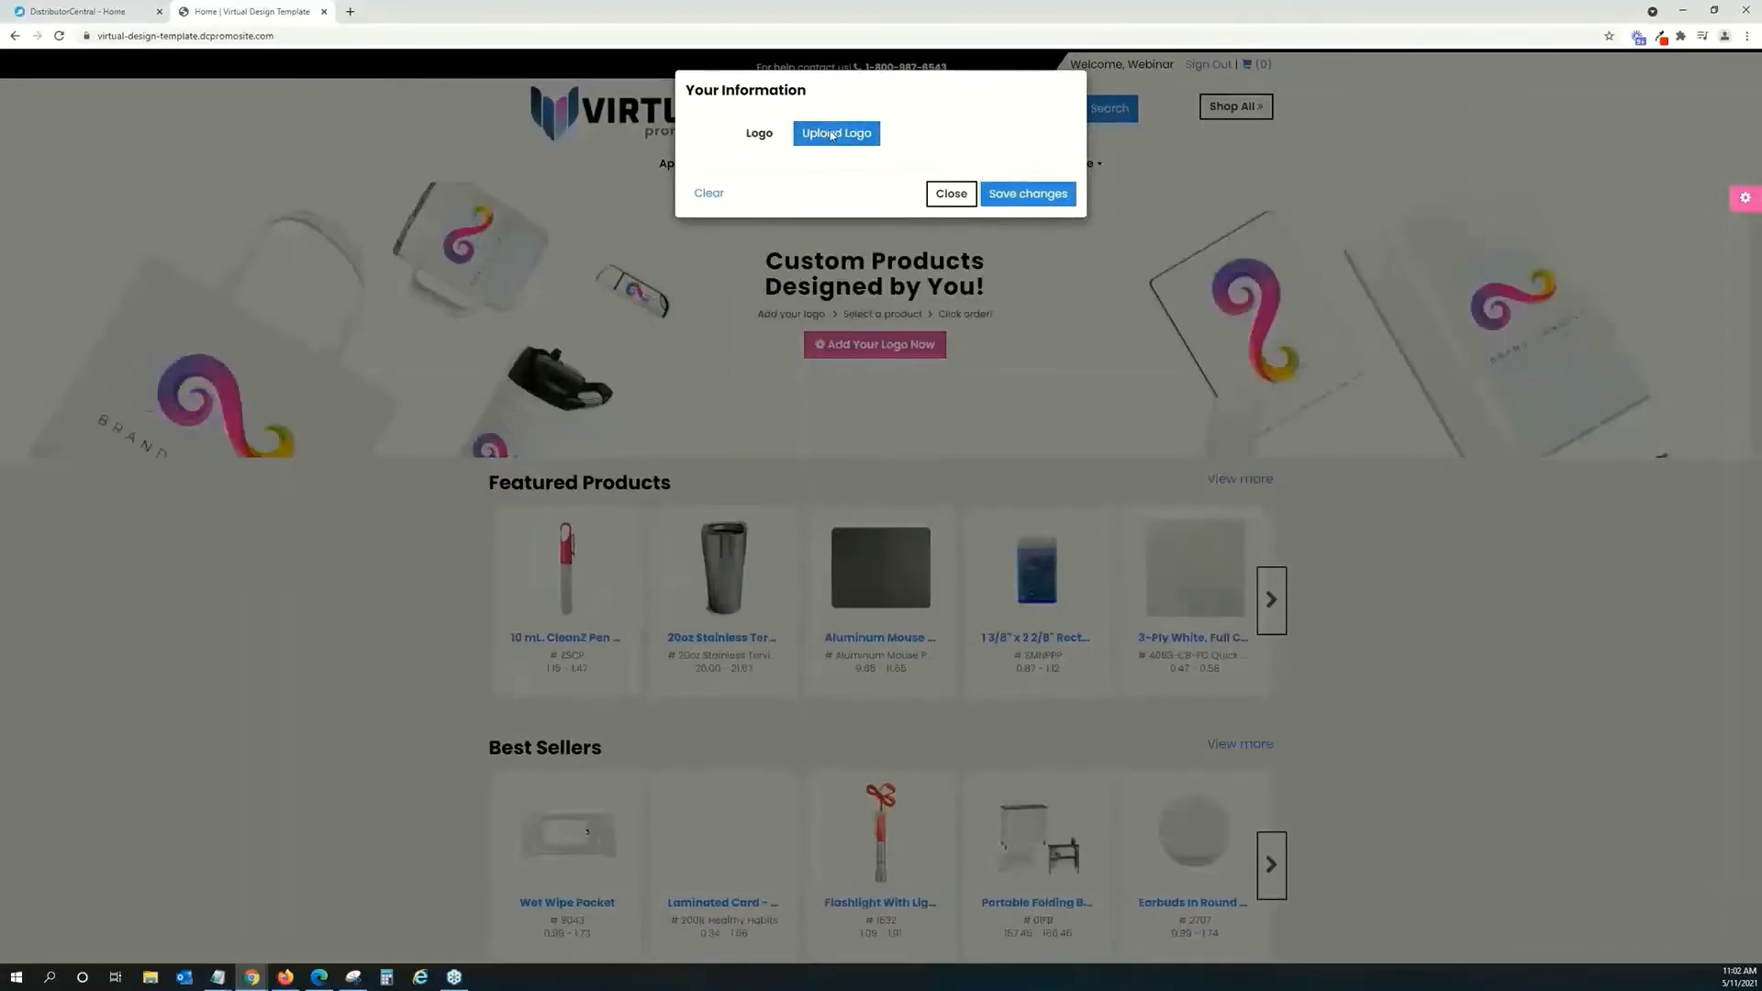
click(832, 136)
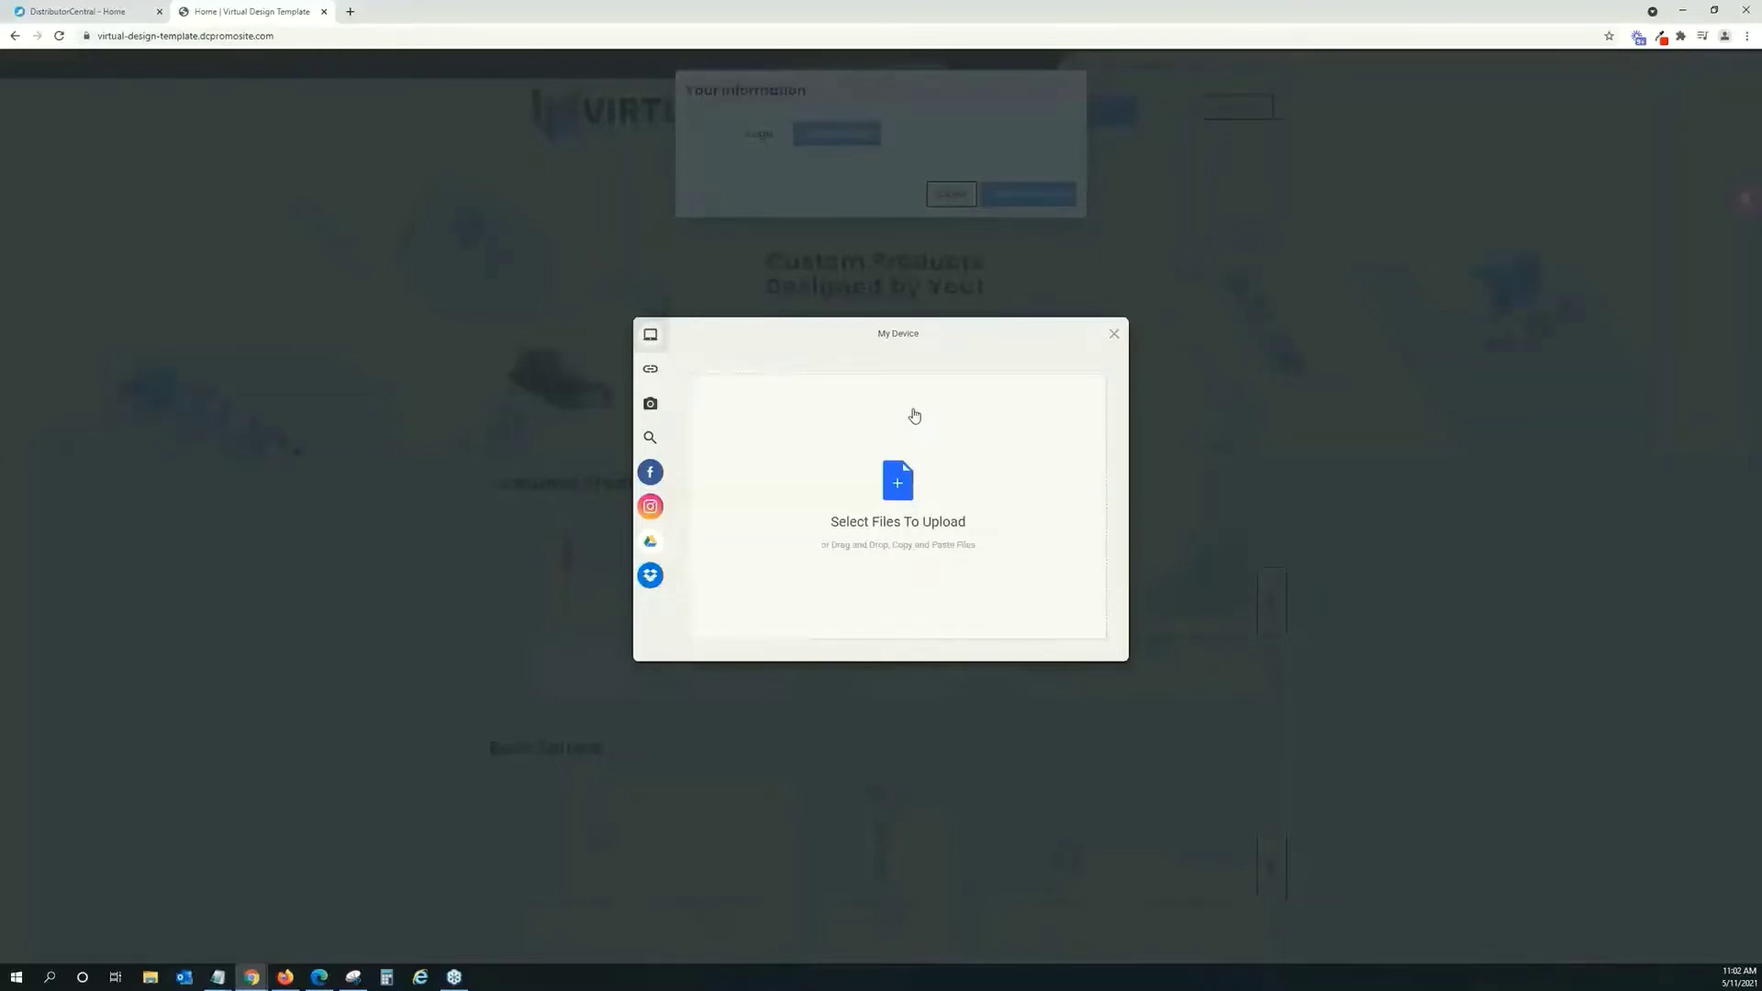
click(902, 489)
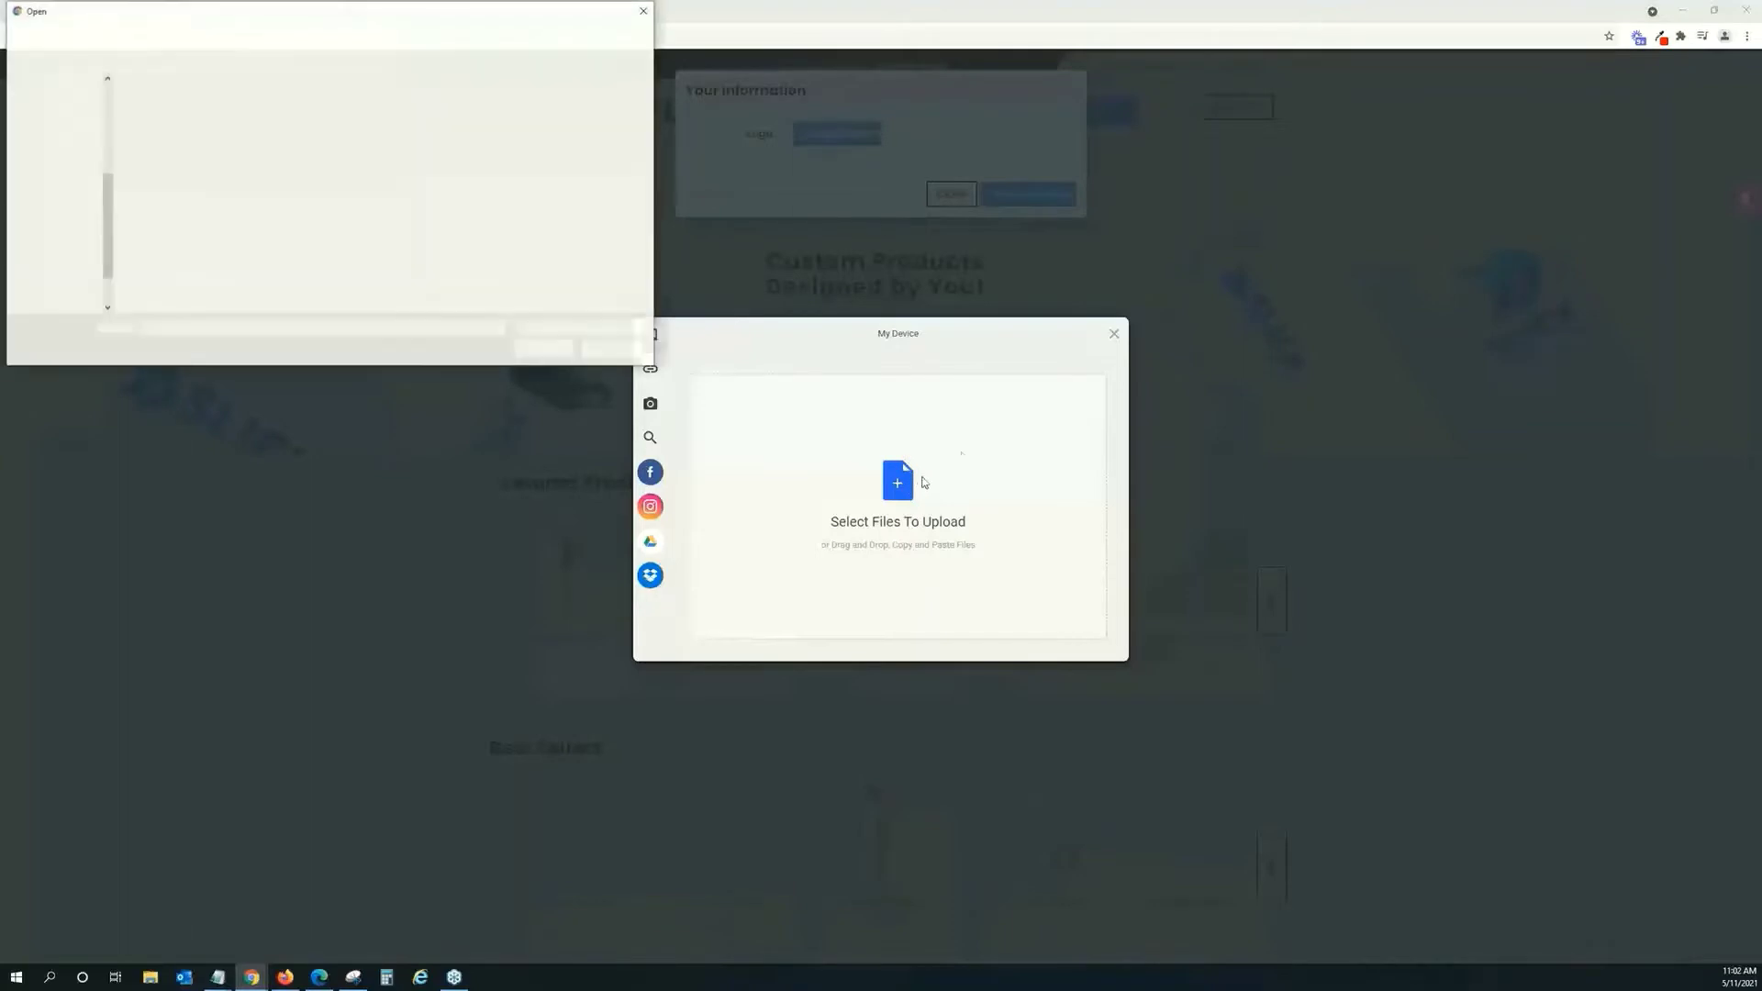
click(310, 230)
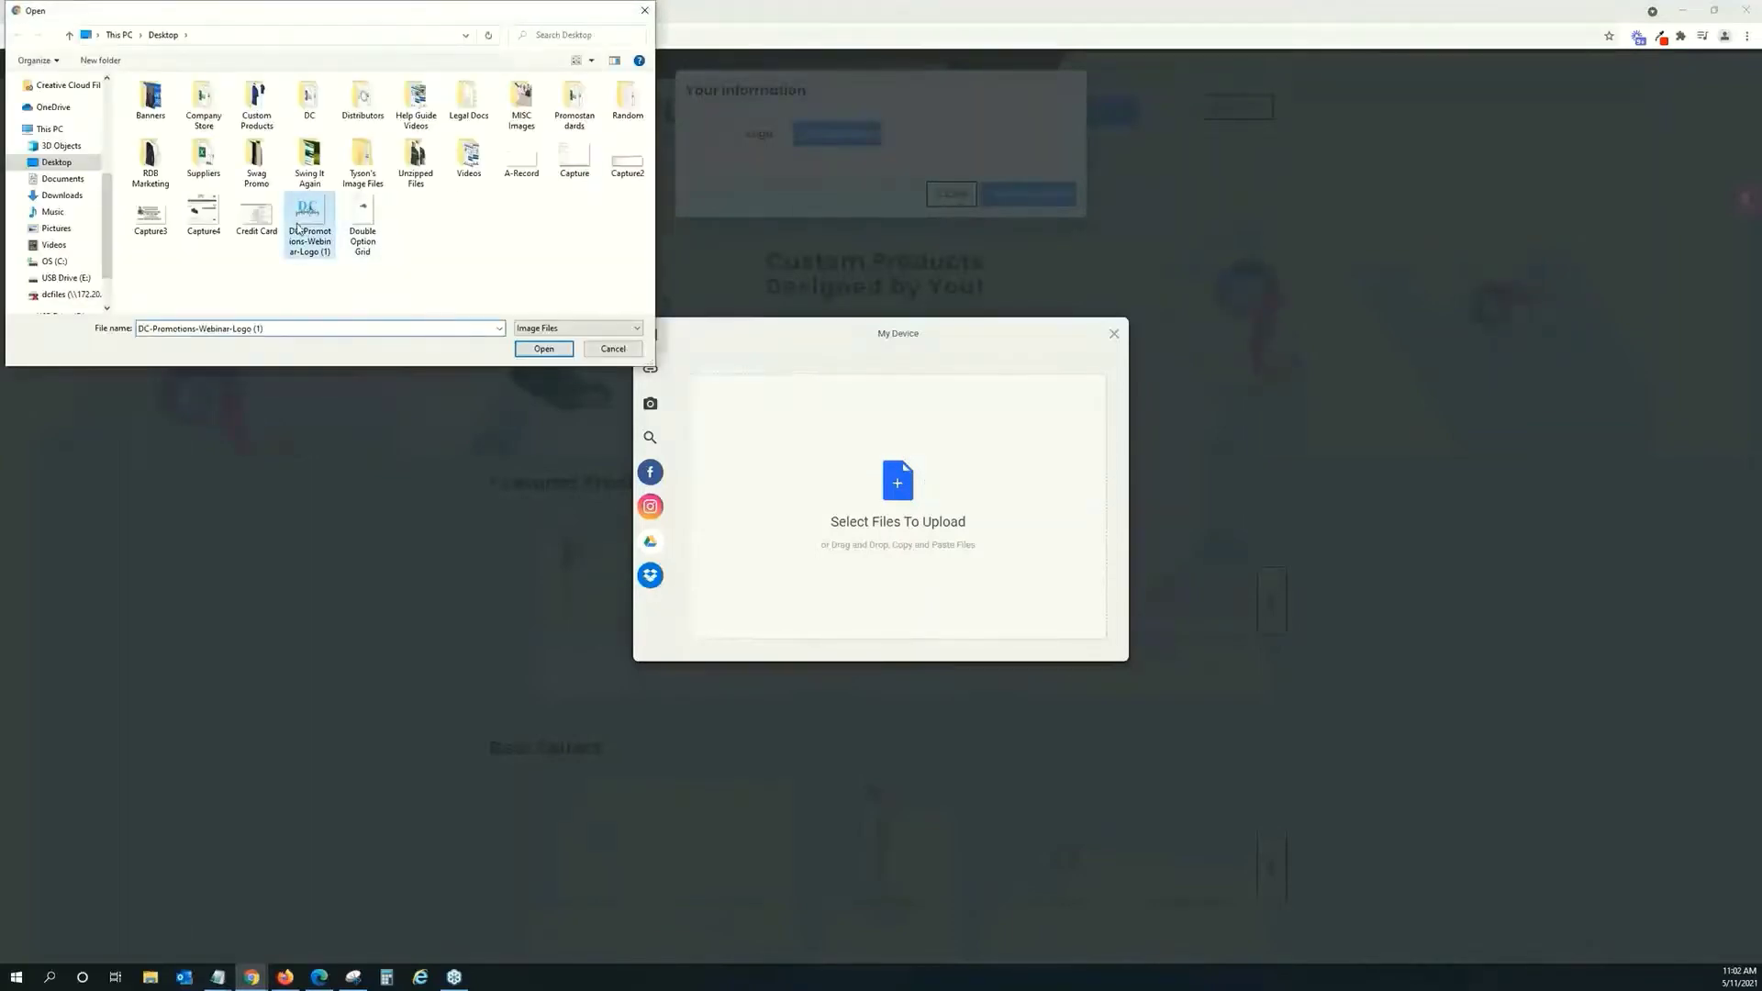
click(543, 349)
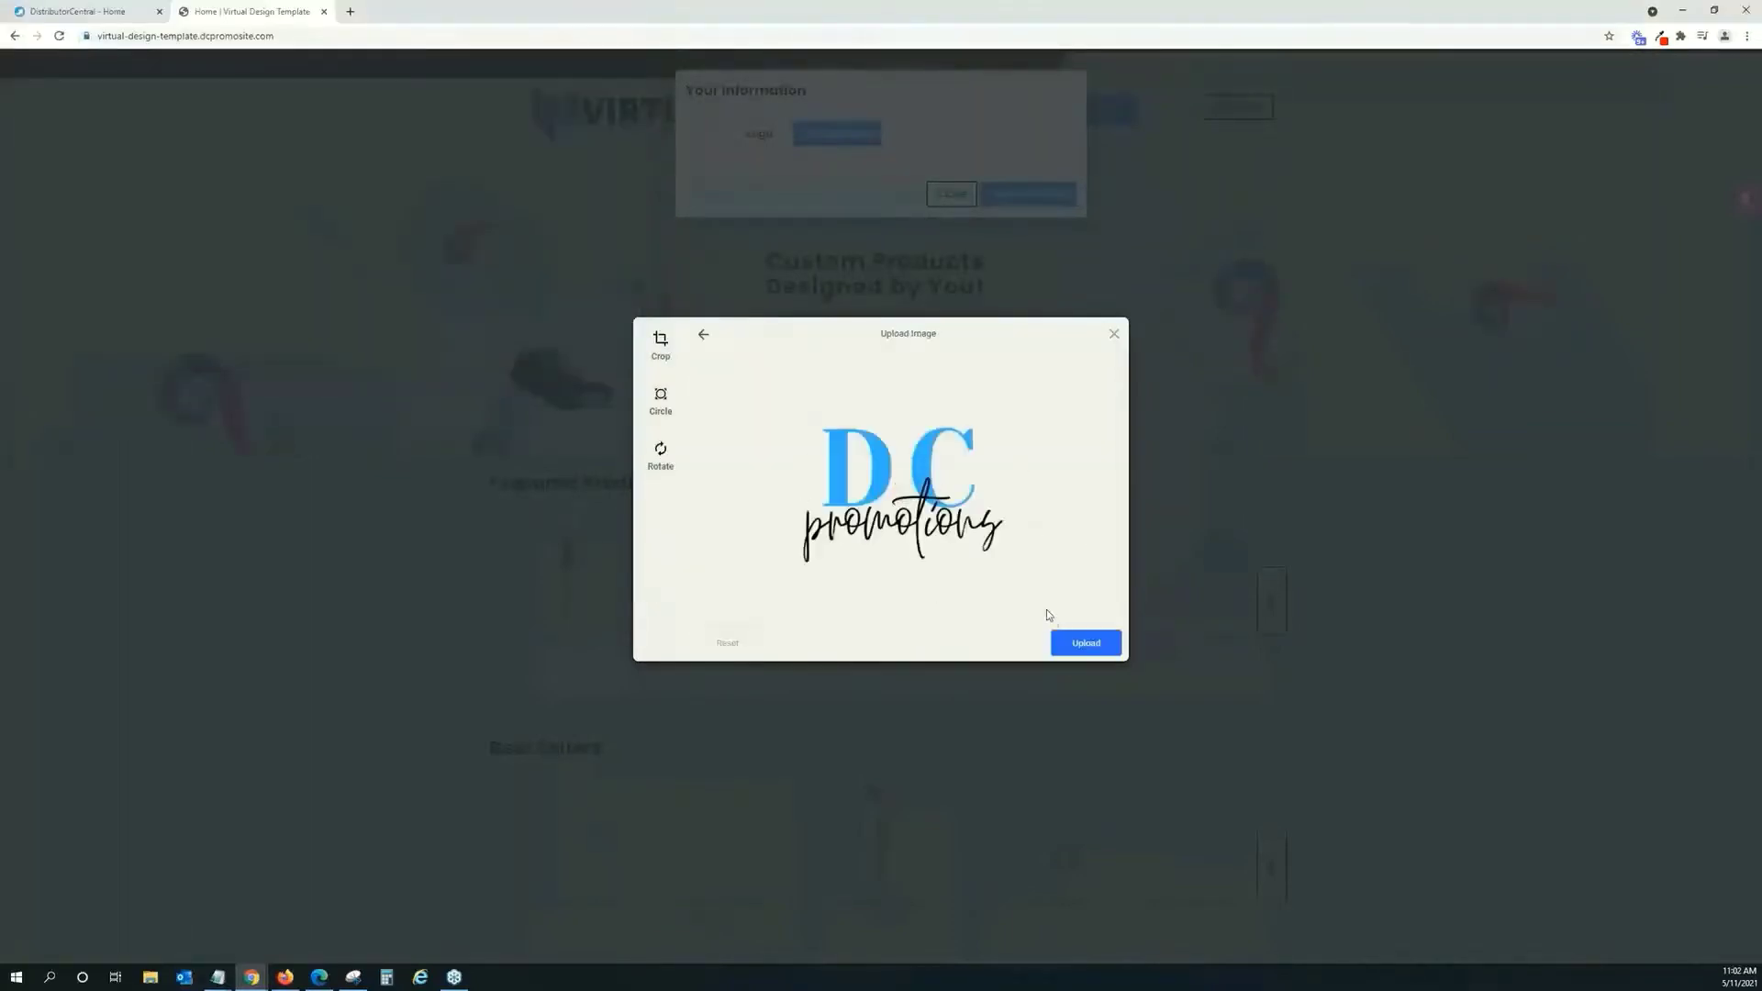
click(1086, 644)
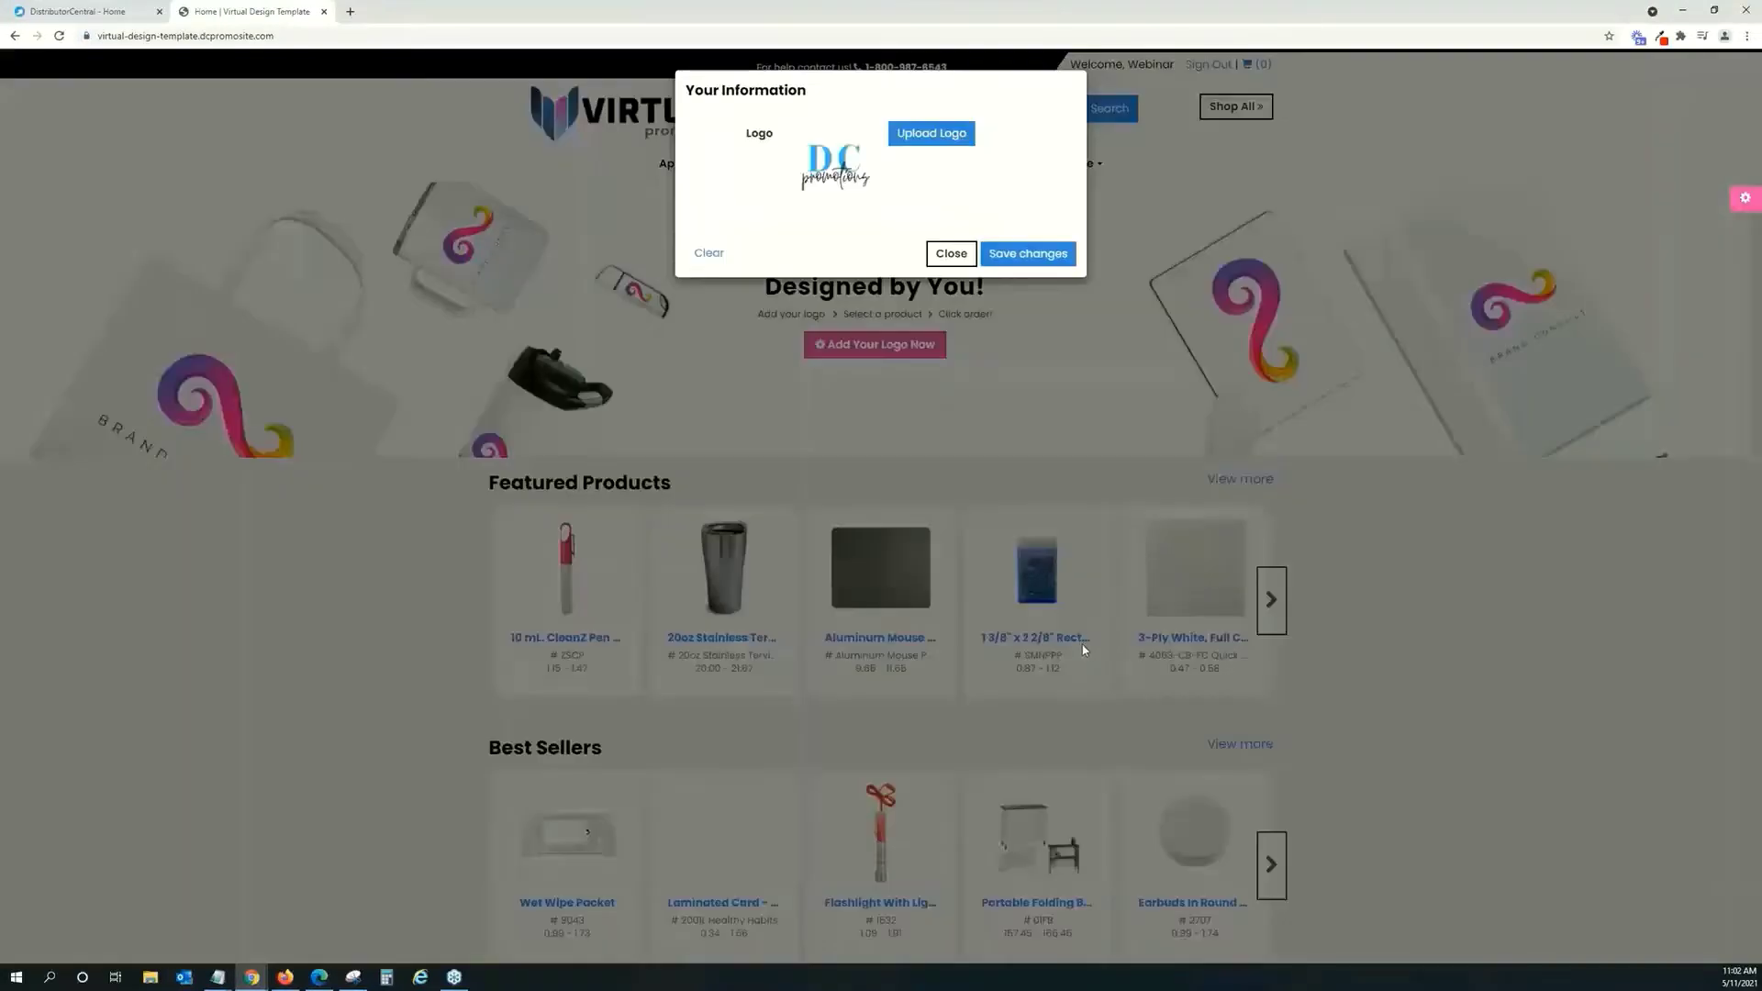
click(1017, 264)
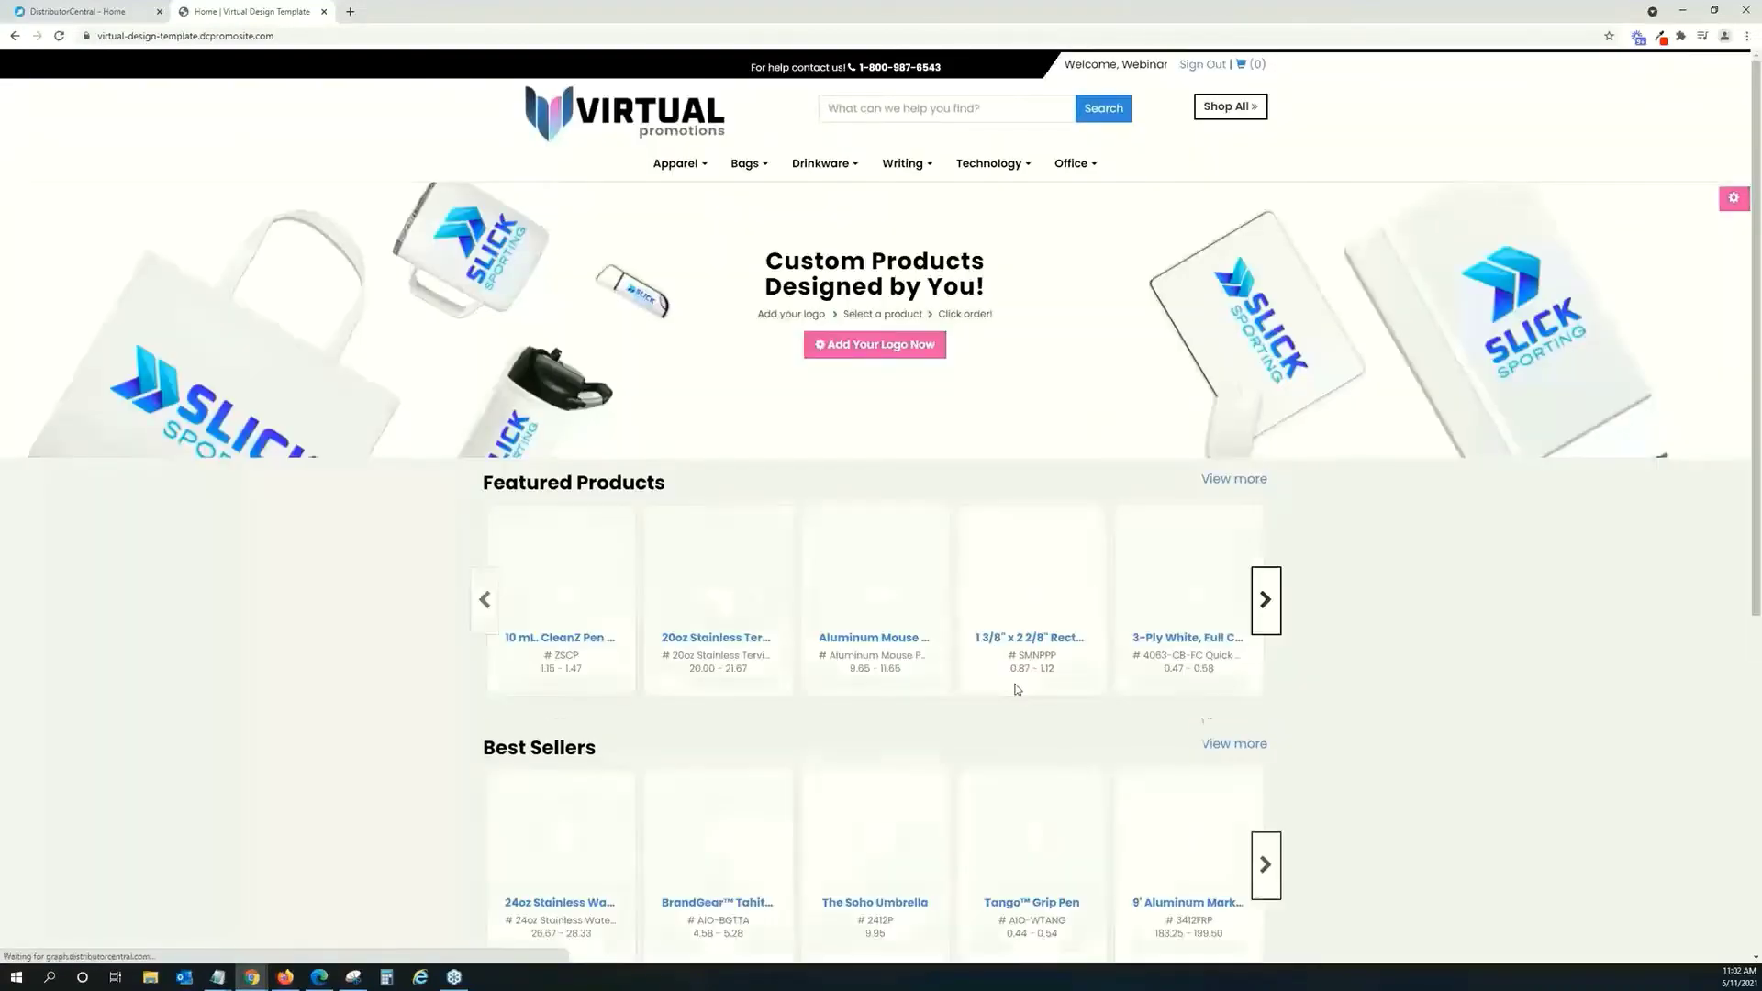
Examine how the uploaded logo appears on the home page products and throughout the full featured products catalog.
scroll(917, 735, down, 2)
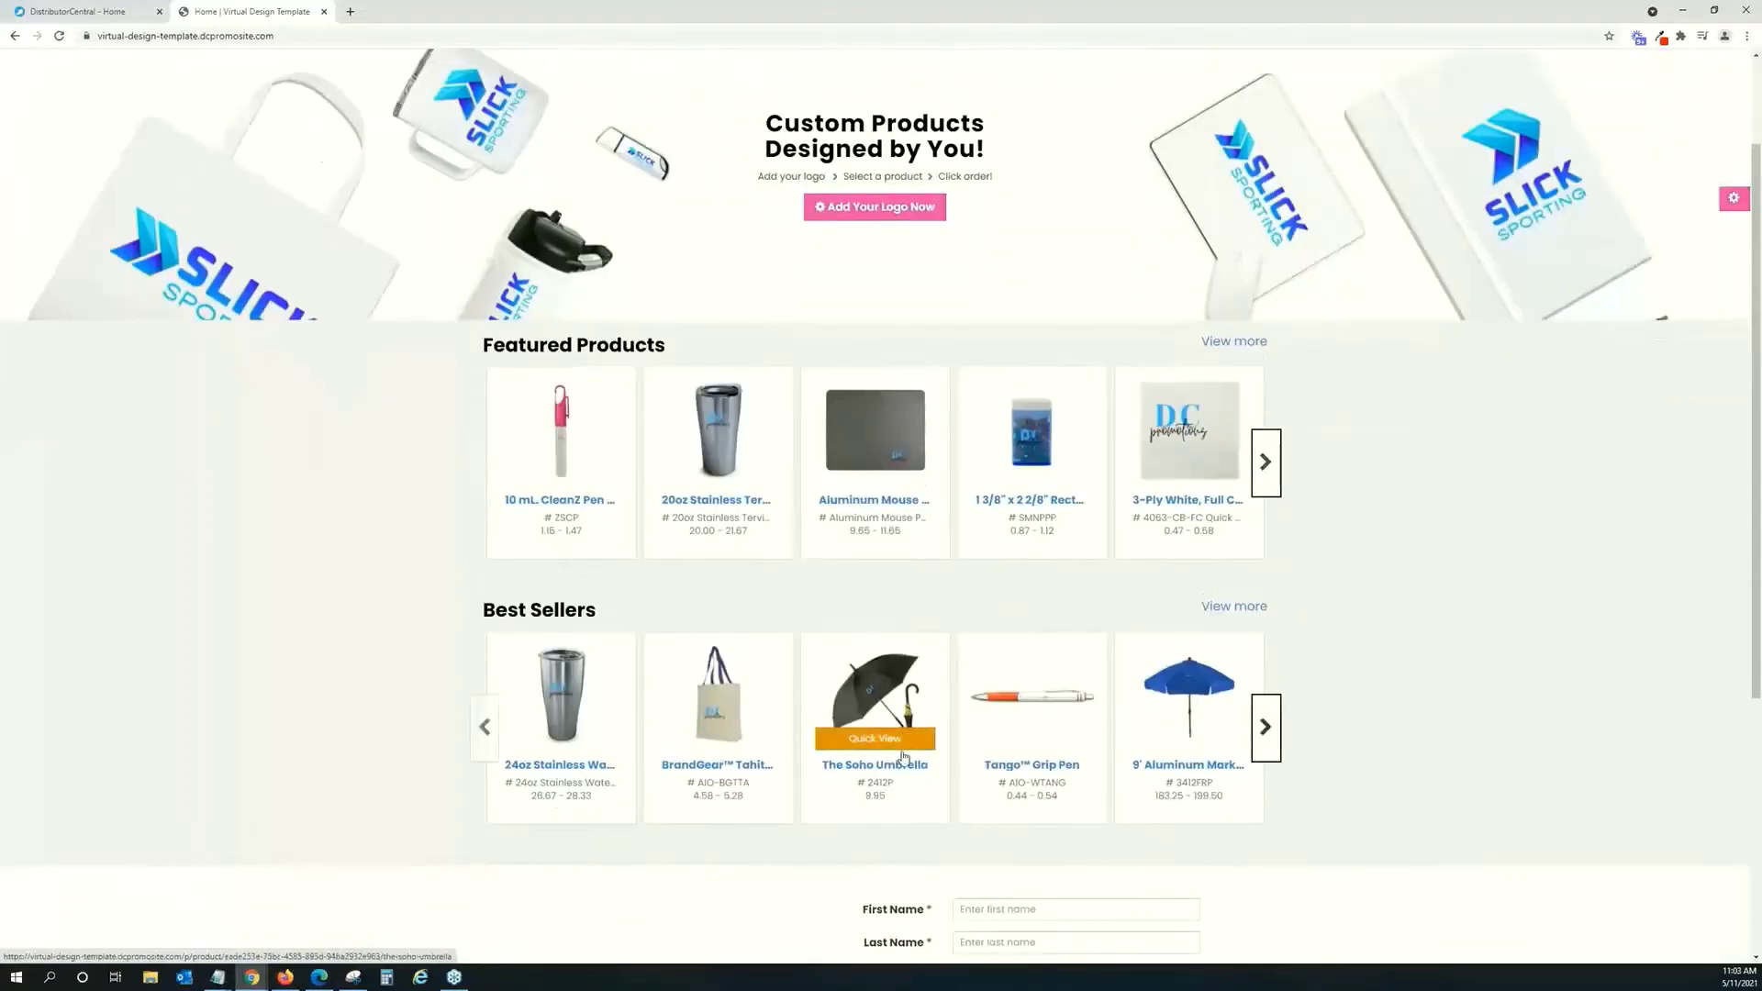
click(1245, 341)
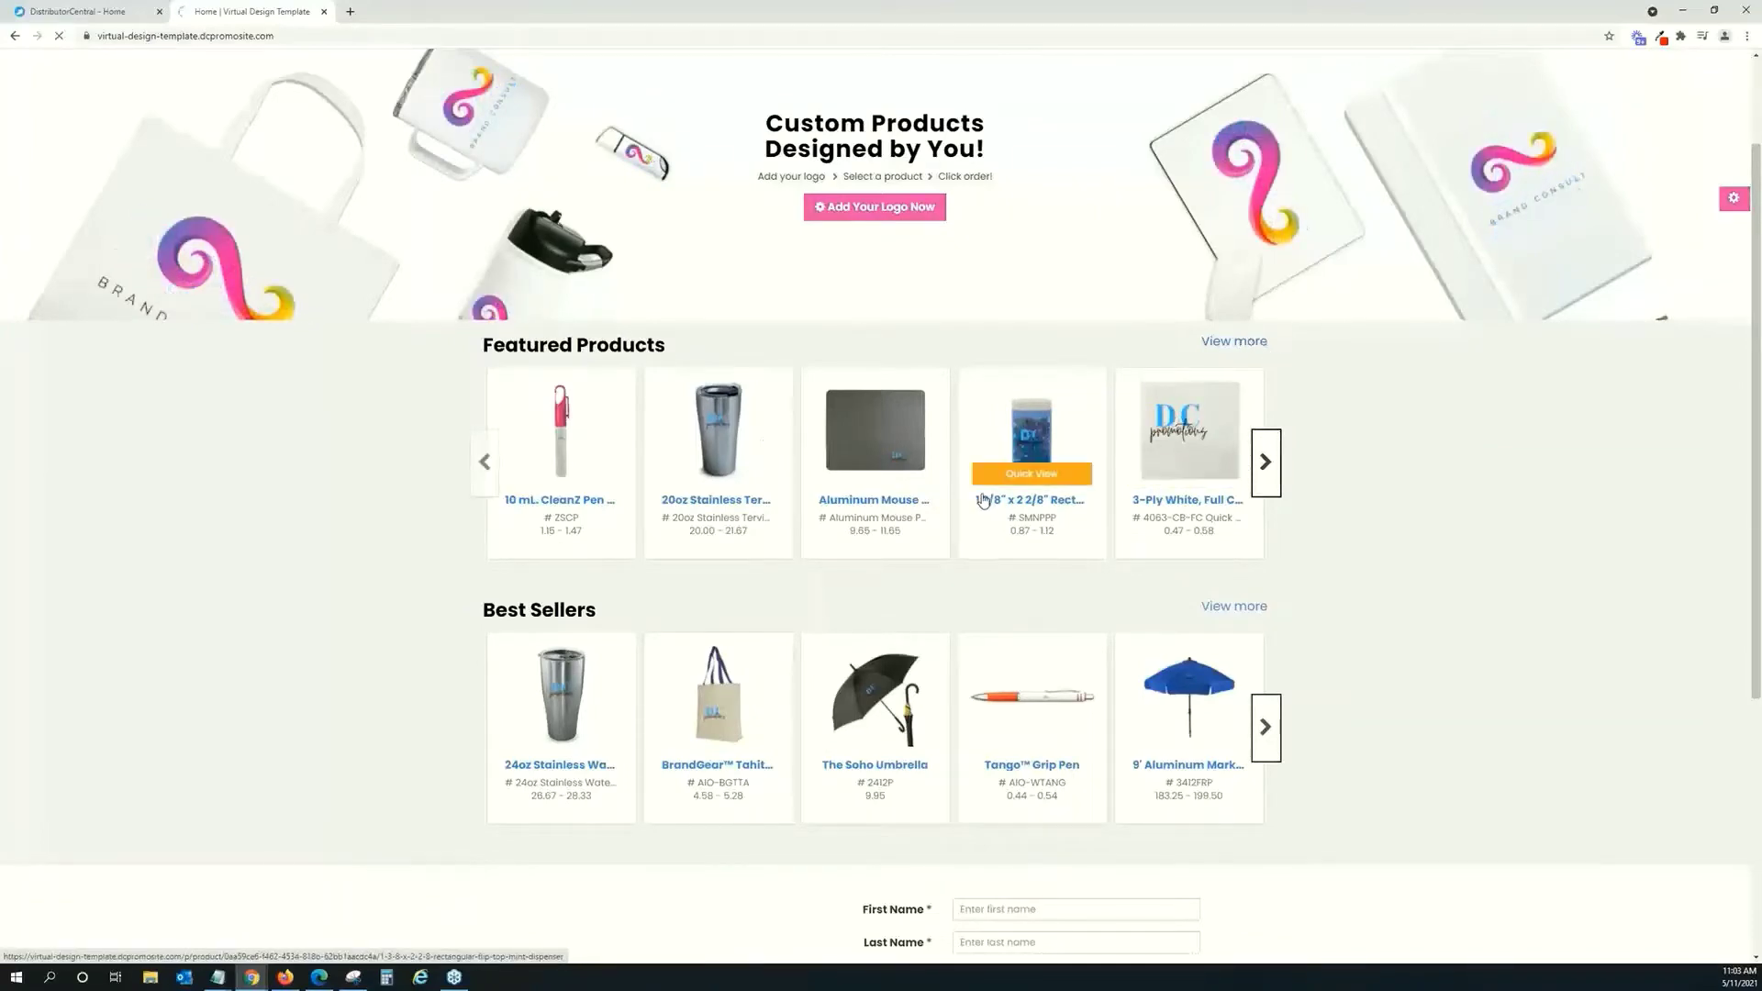
scroll(1218, 507, down, 2)
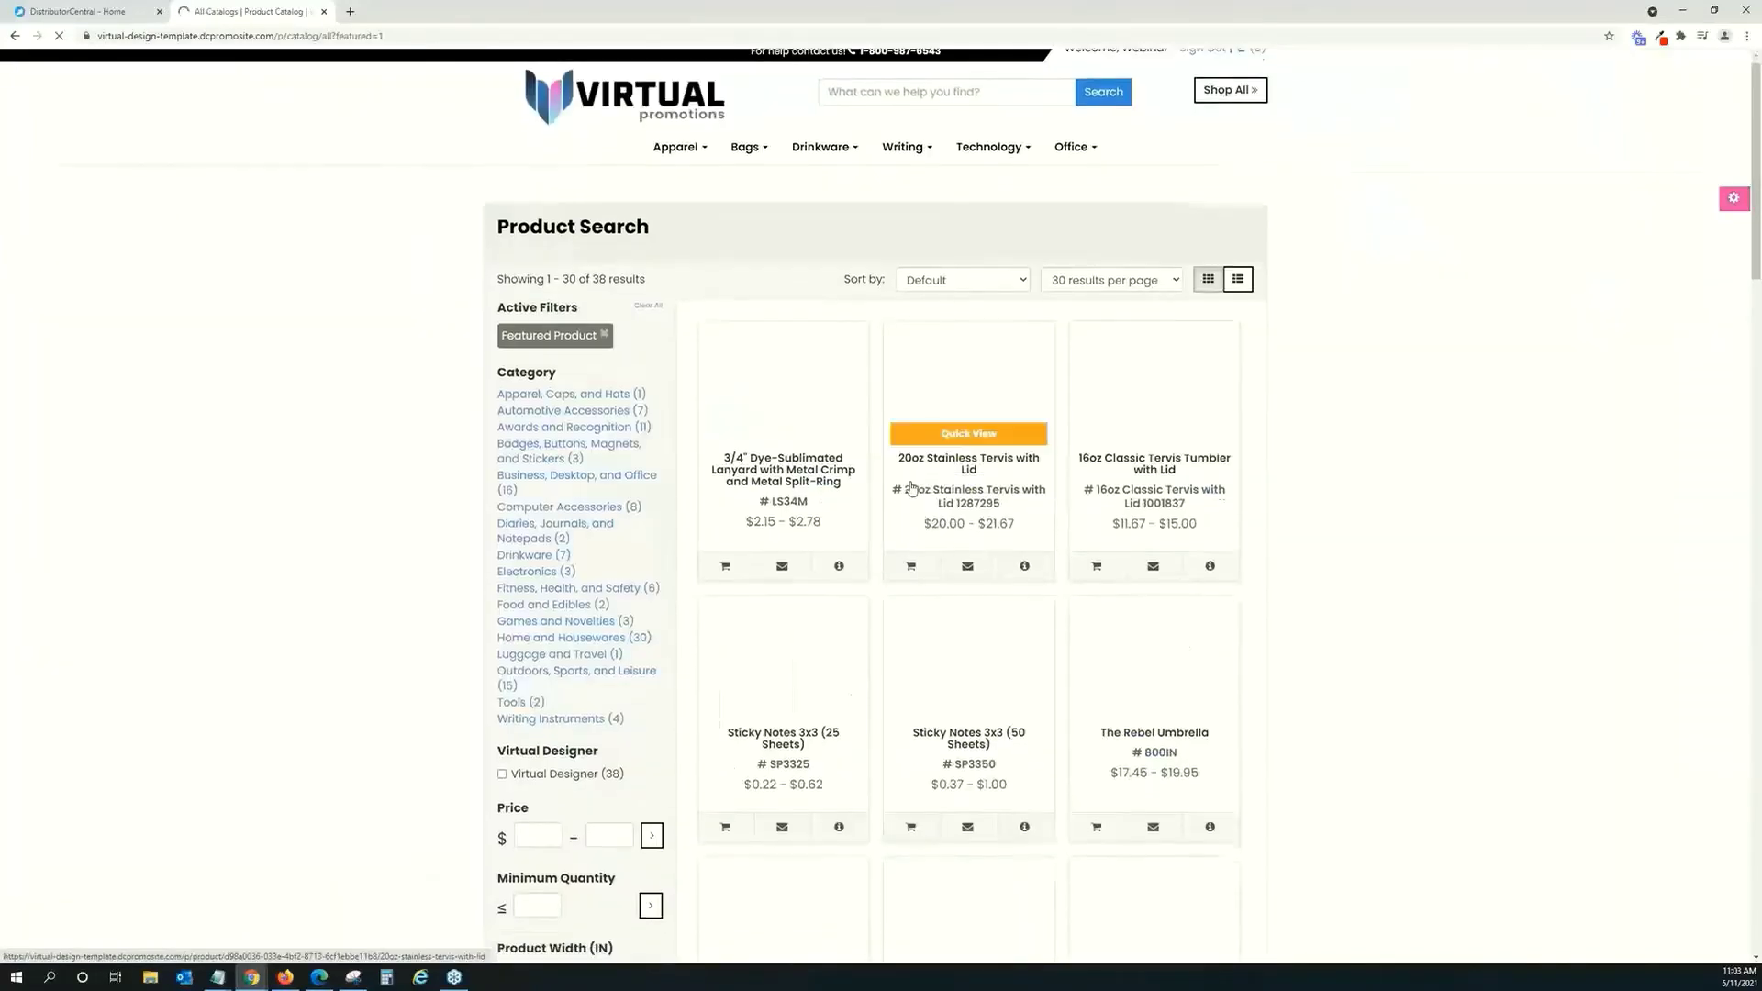
scroll(1217, 507, down, 1)
scroll(1221, 550, up, 3)
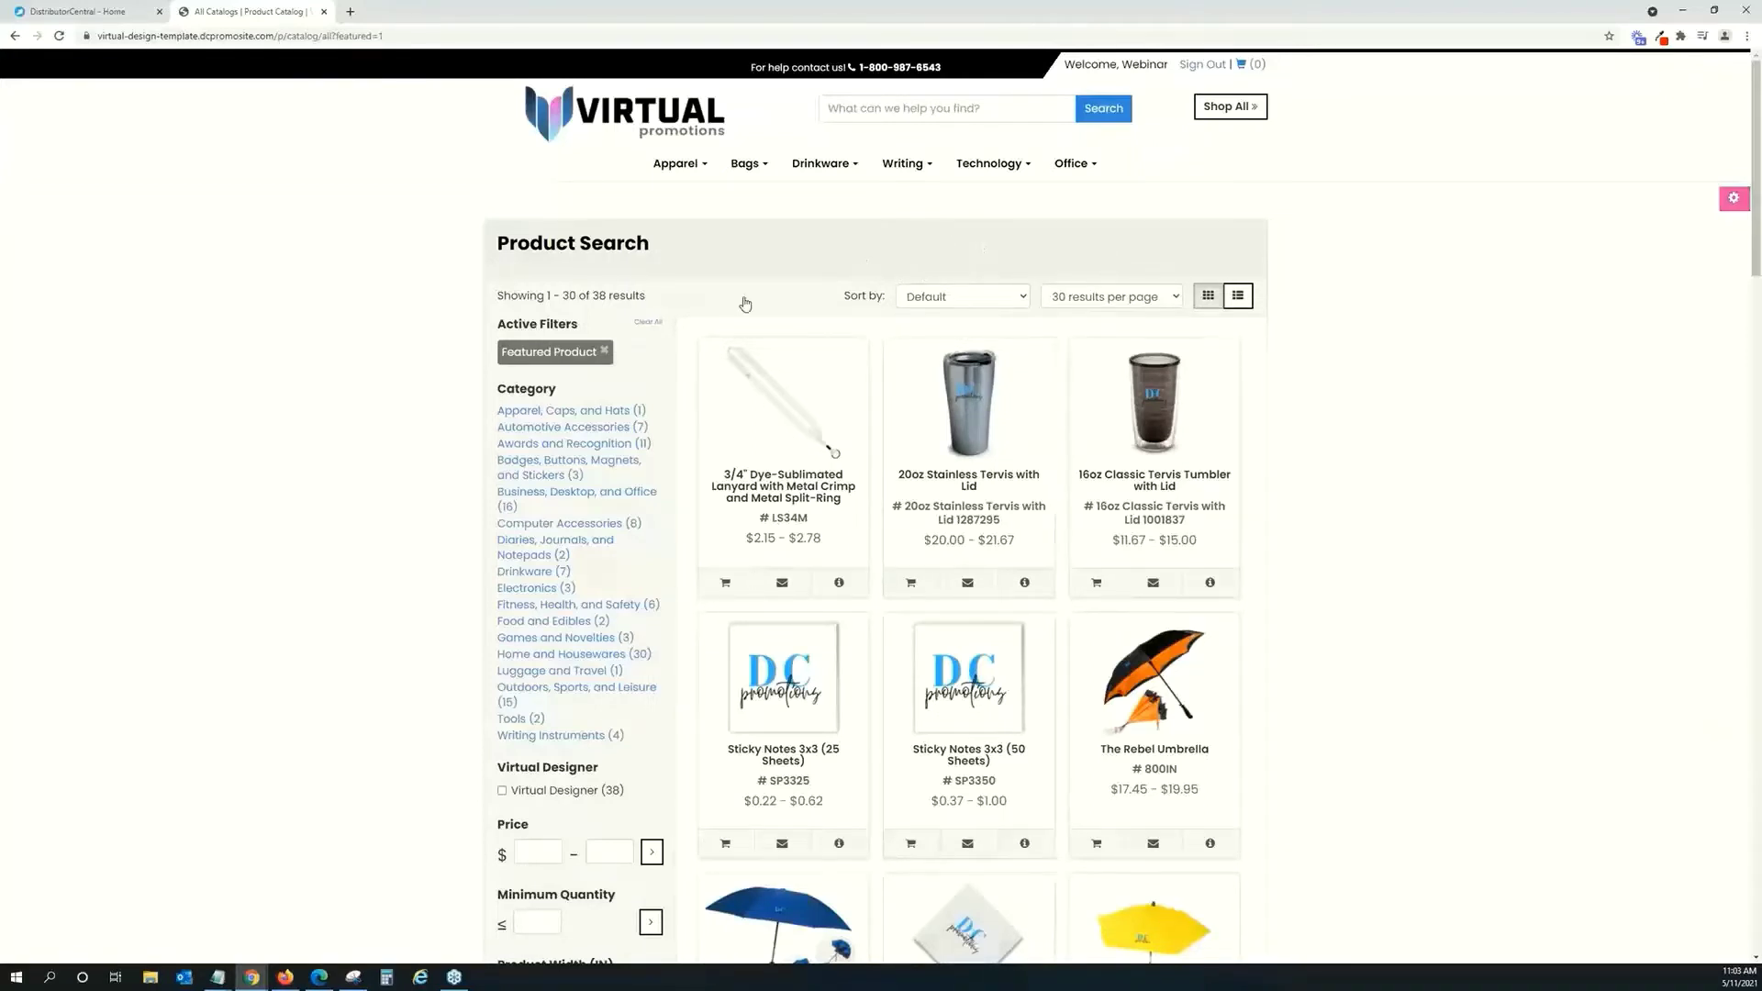
mouse_move(974, 410)
scroll(1314, 542, down, 3)
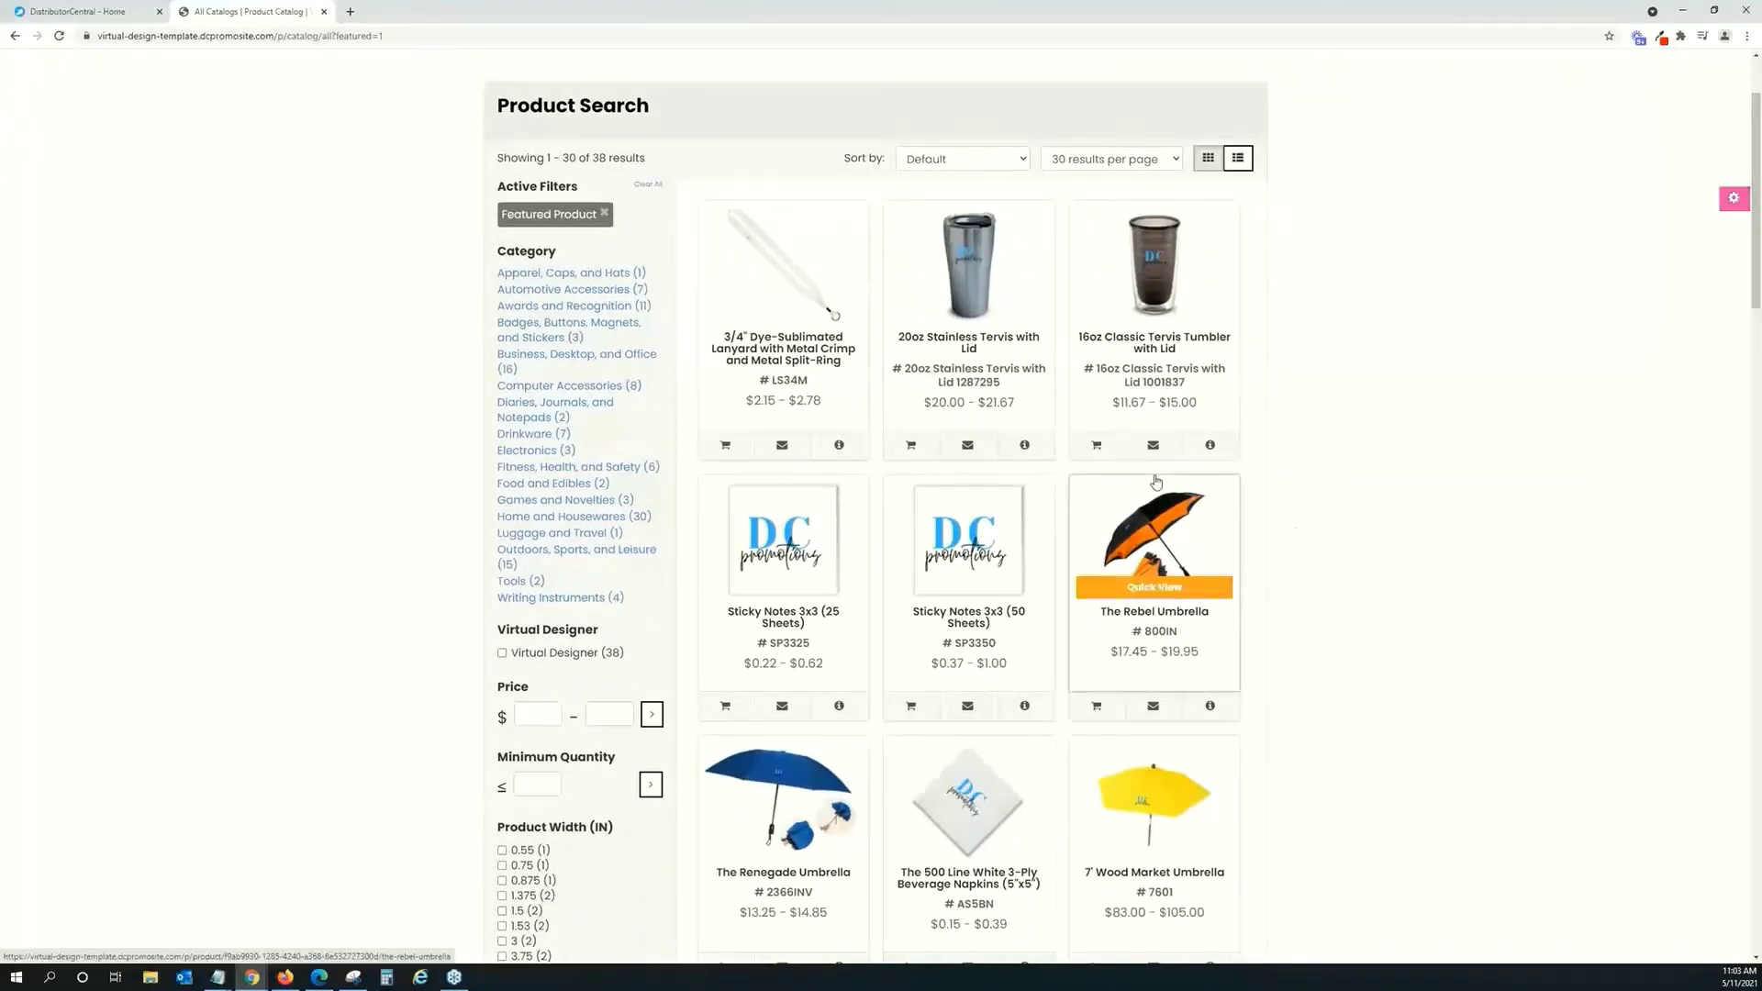
scroll(1228, 512, up, 2)
scroll(1228, 514, up, 1)
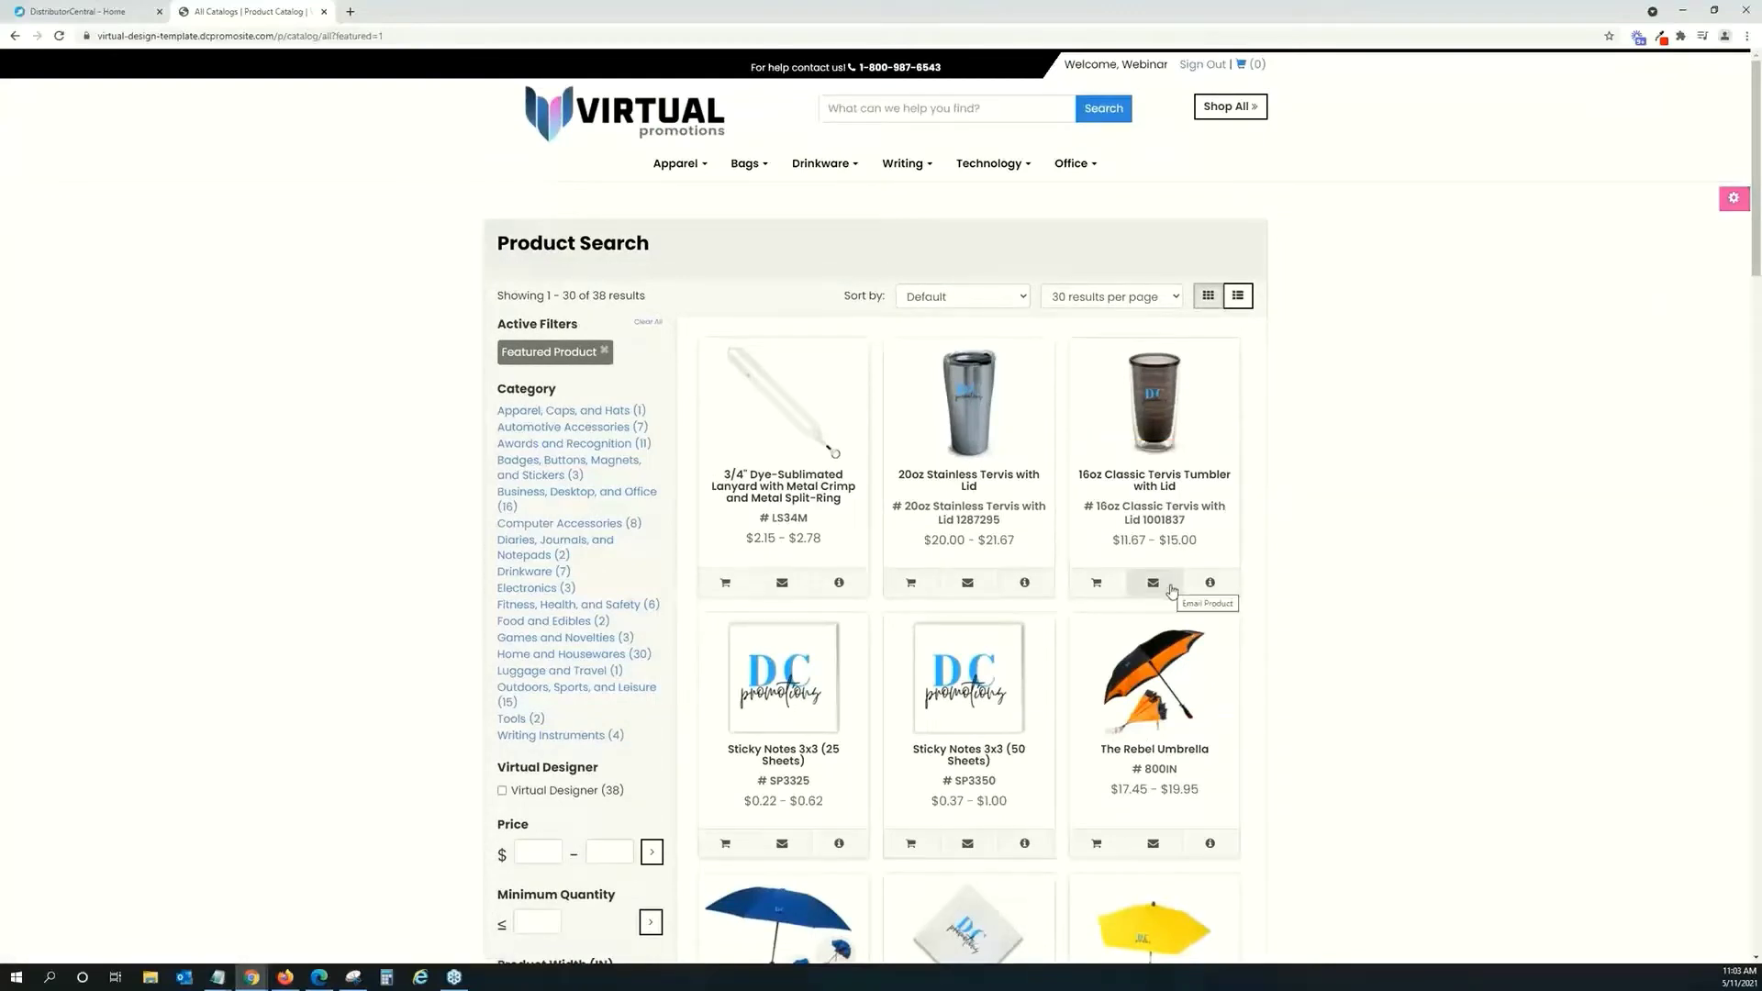
scroll(1171, 592, down, 3)
scroll(1169, 593, down, 5)
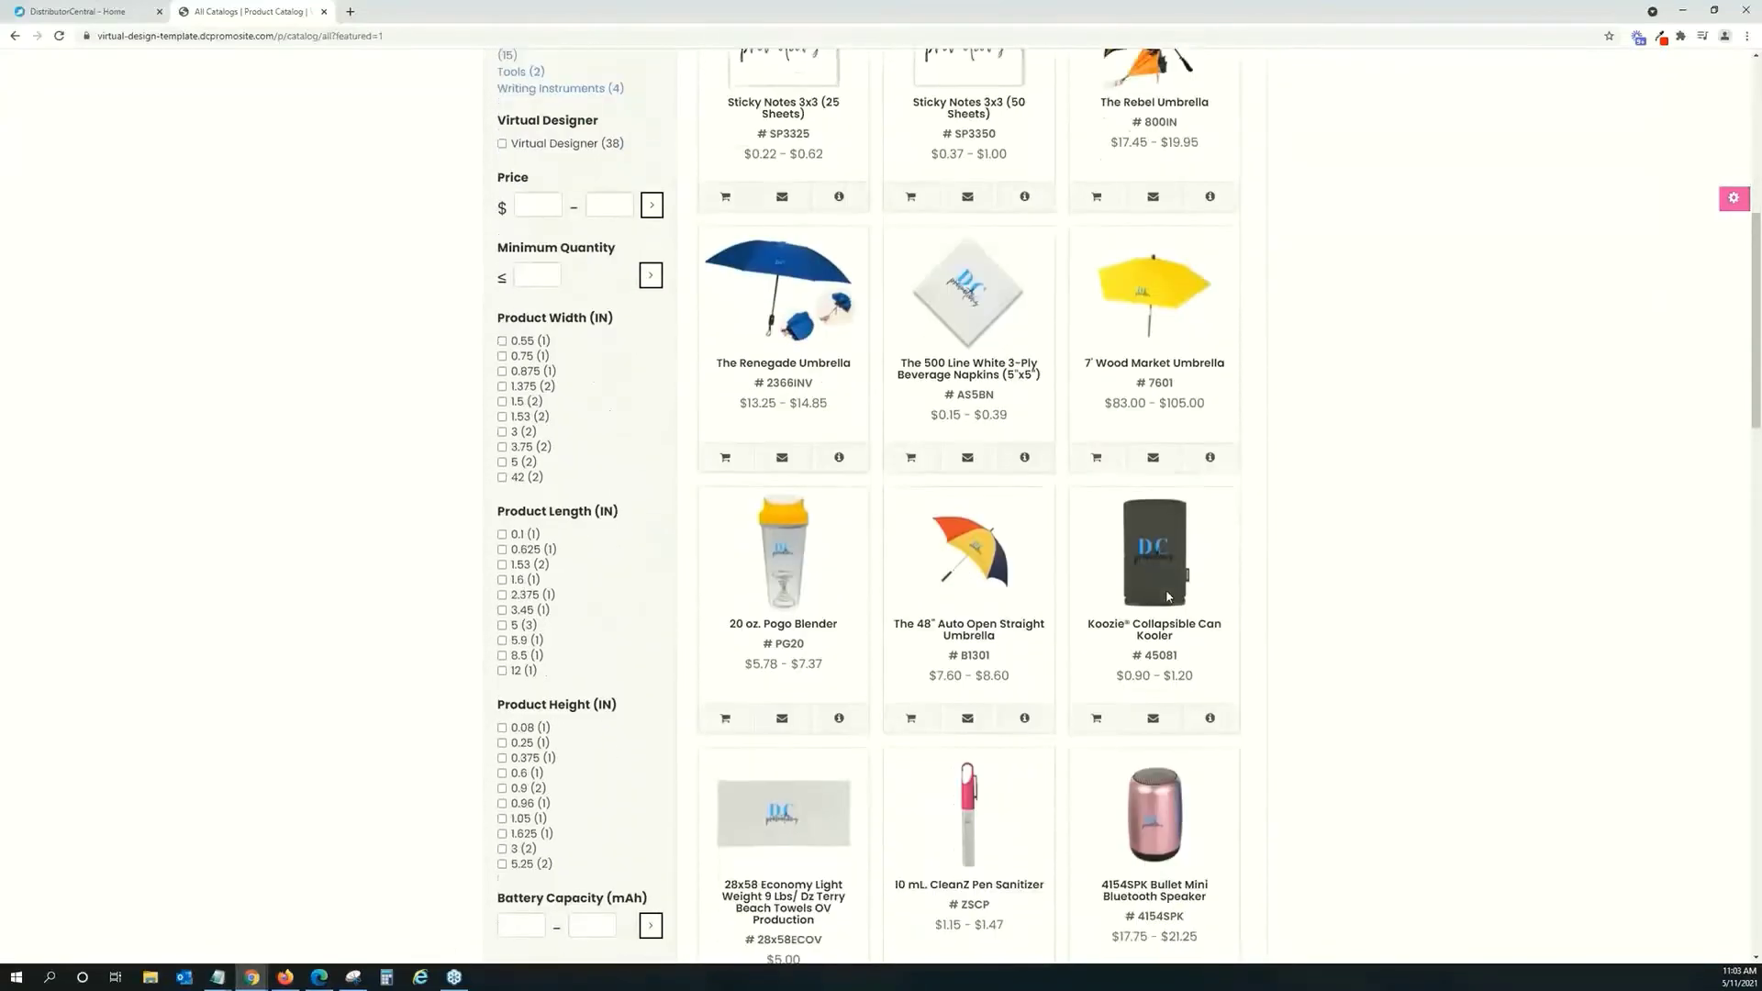
scroll(1142, 620, up, 2)
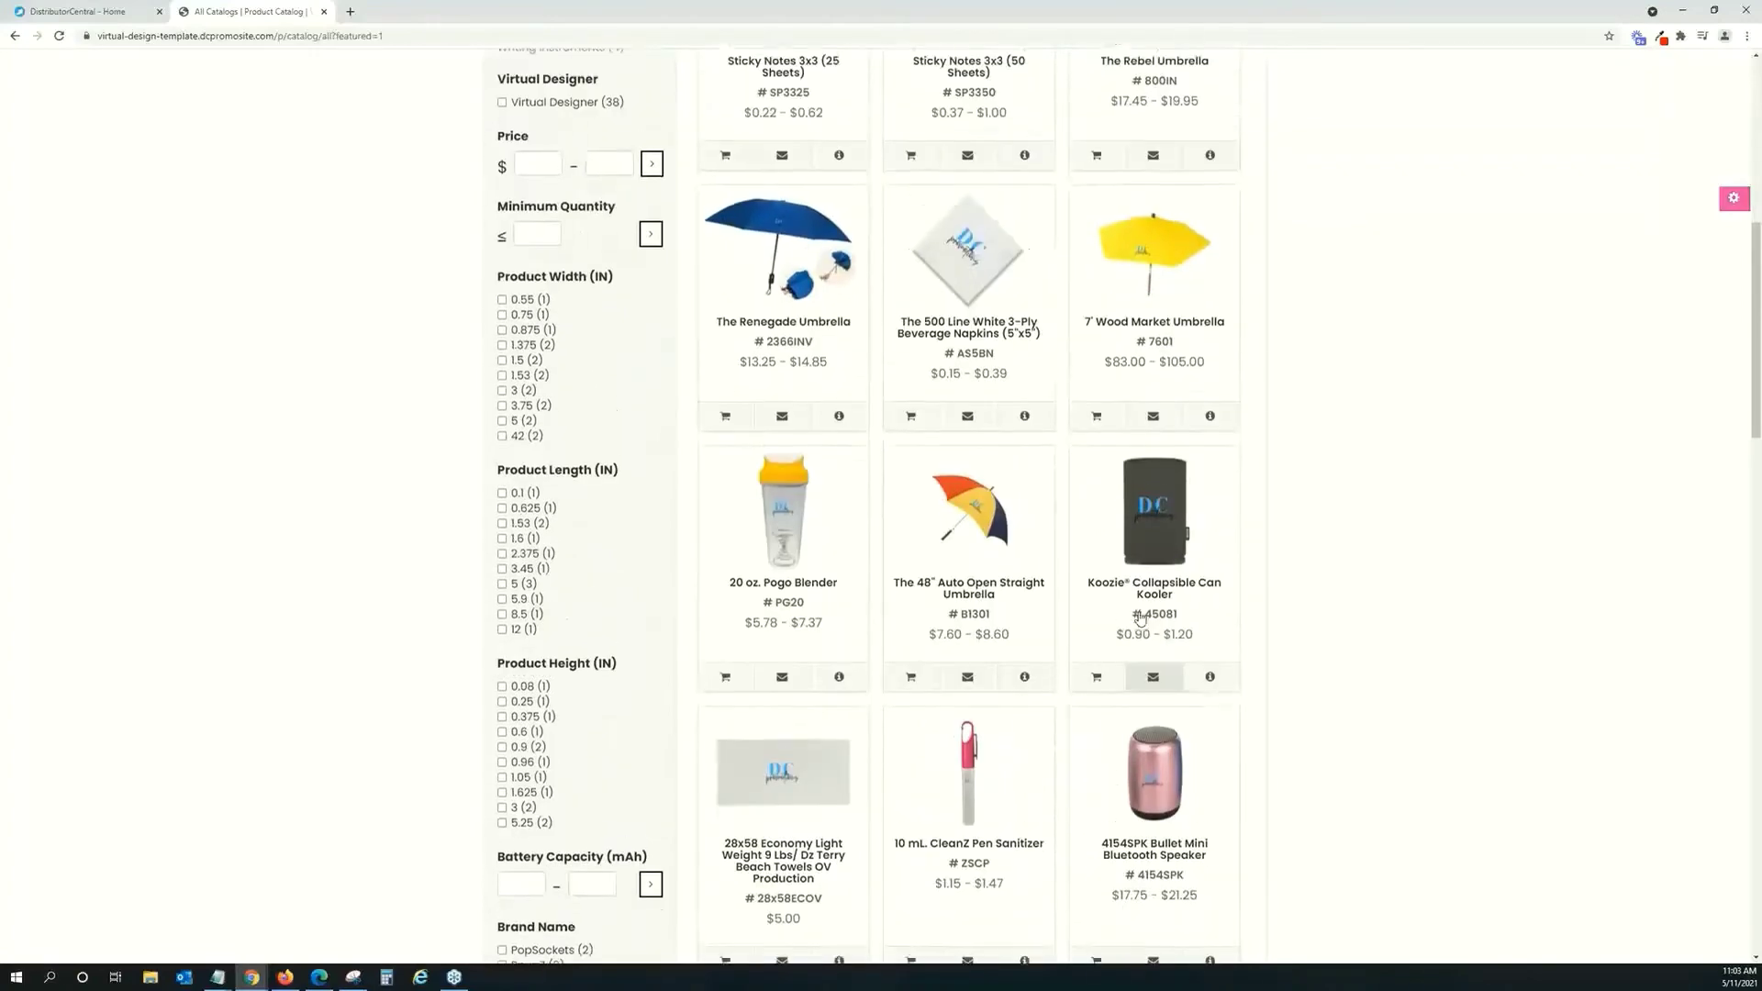
scroll(1139, 618, up, 7)
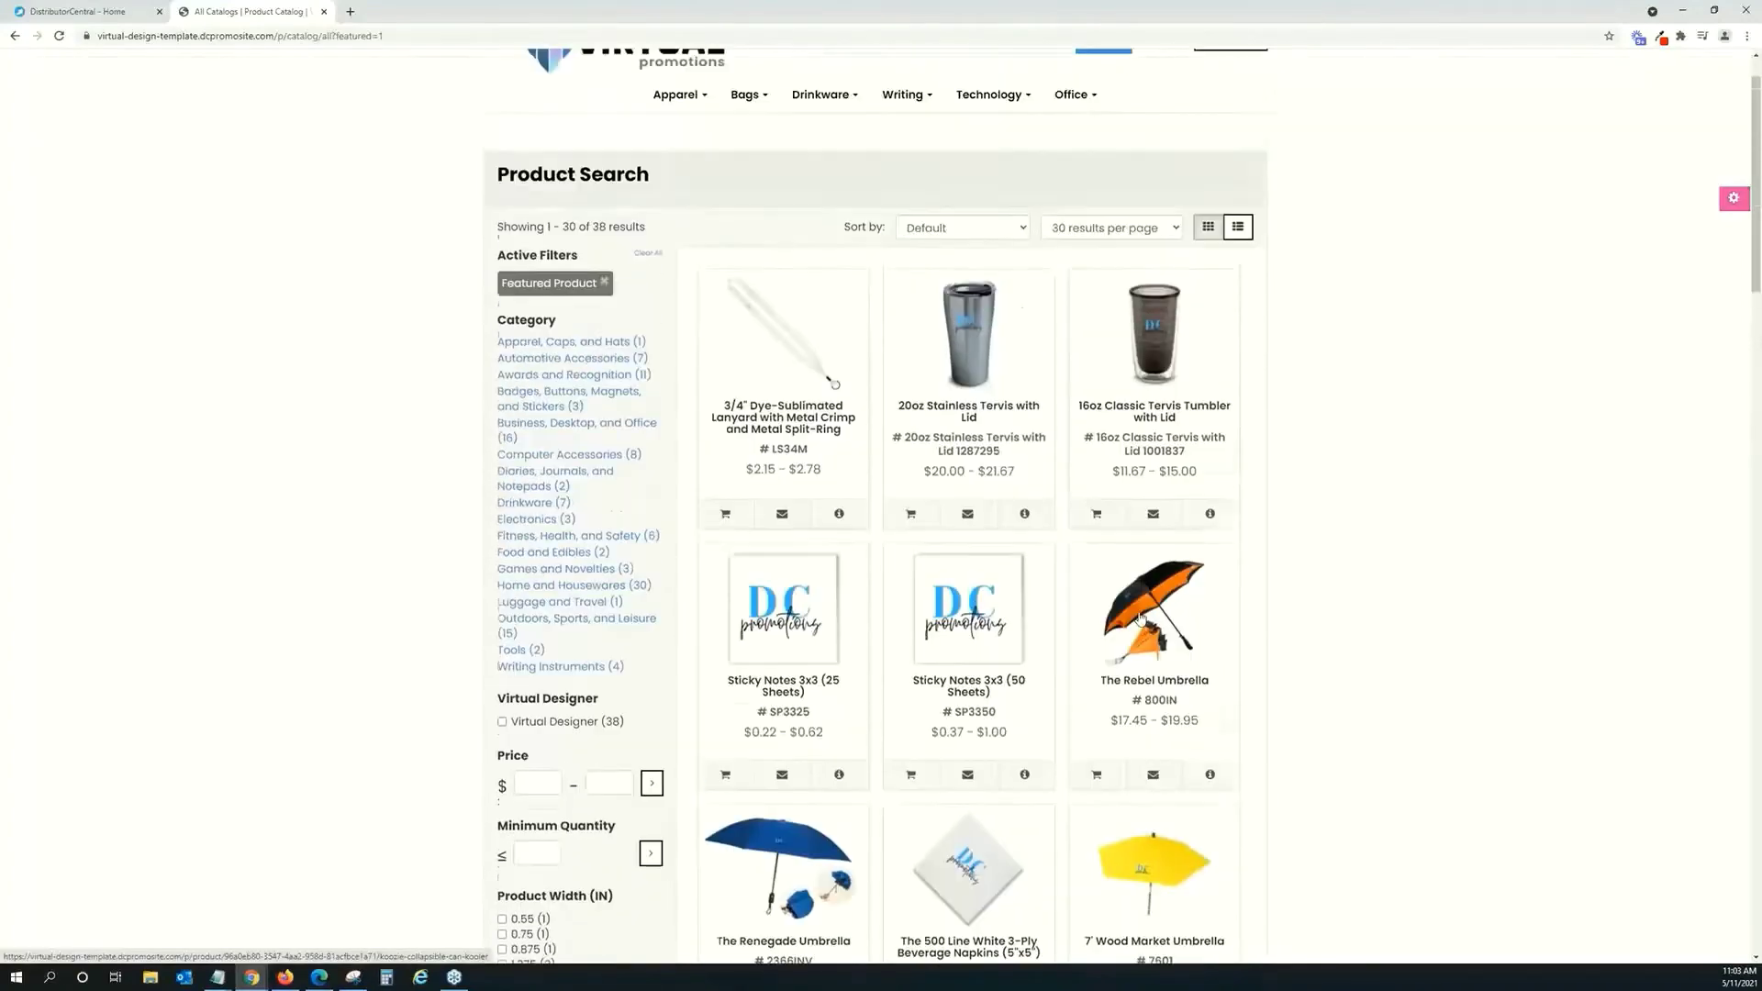
Switch to DistributorCentral and start adding a new website from the Hosting Manager.
click(92, 11)
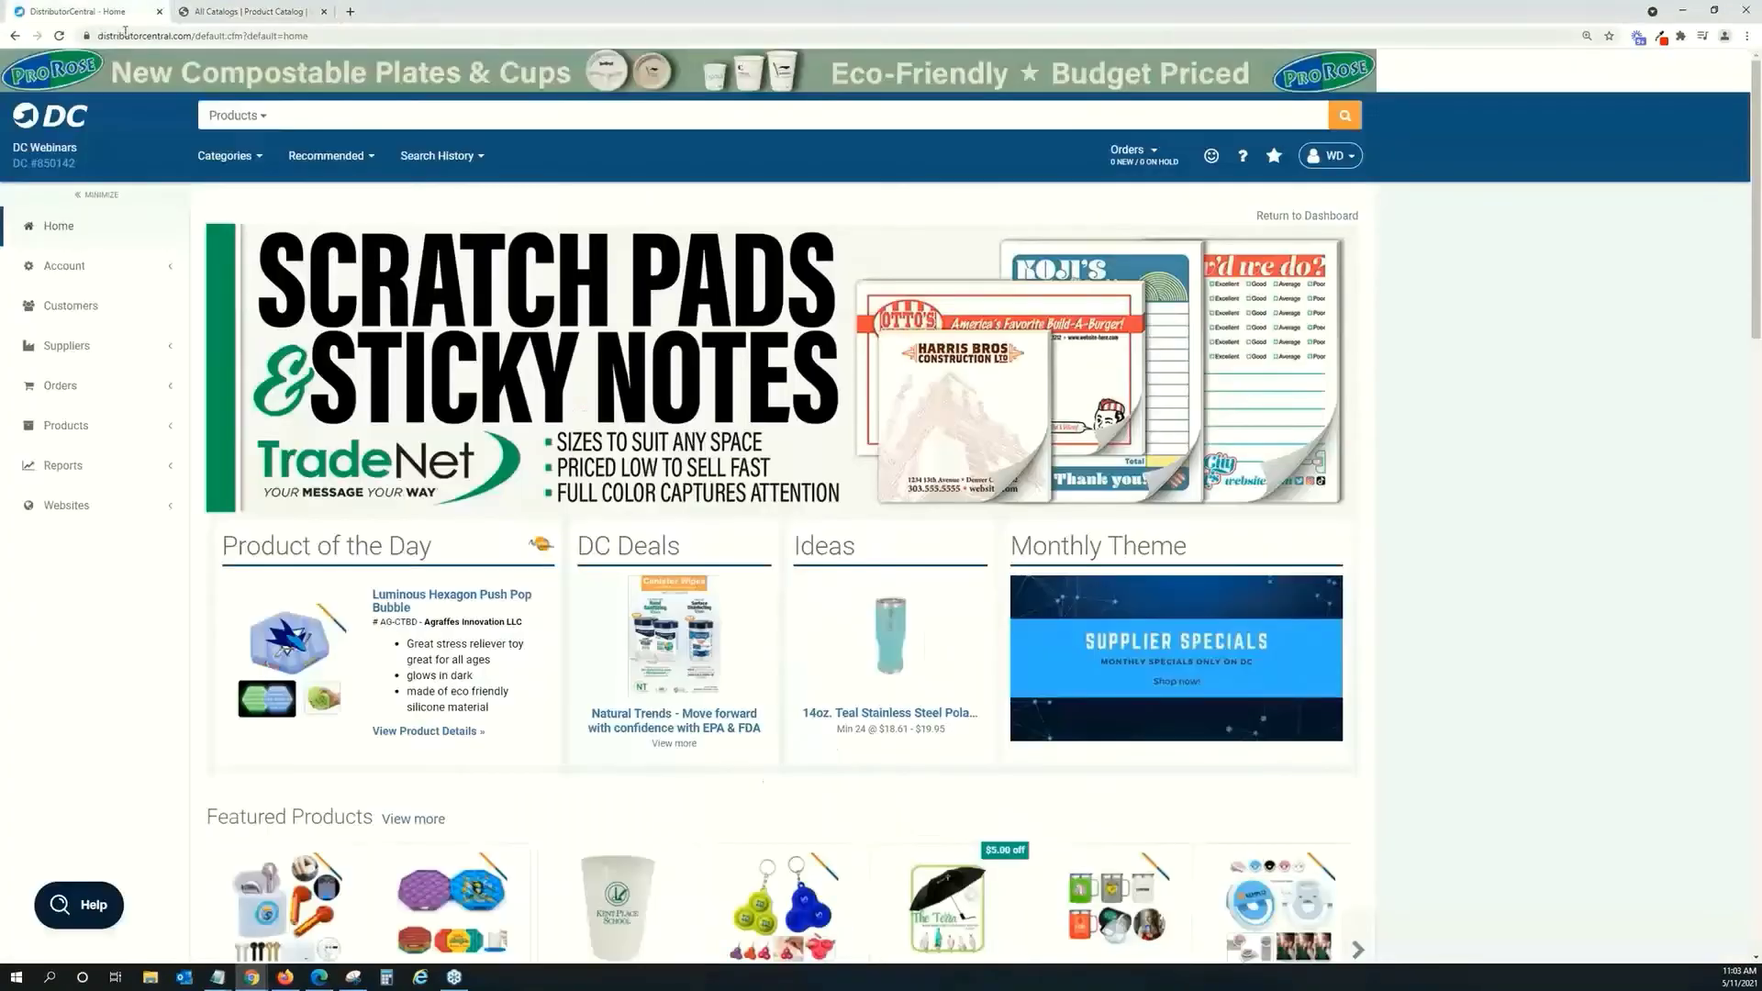
click(140, 517)
click(122, 541)
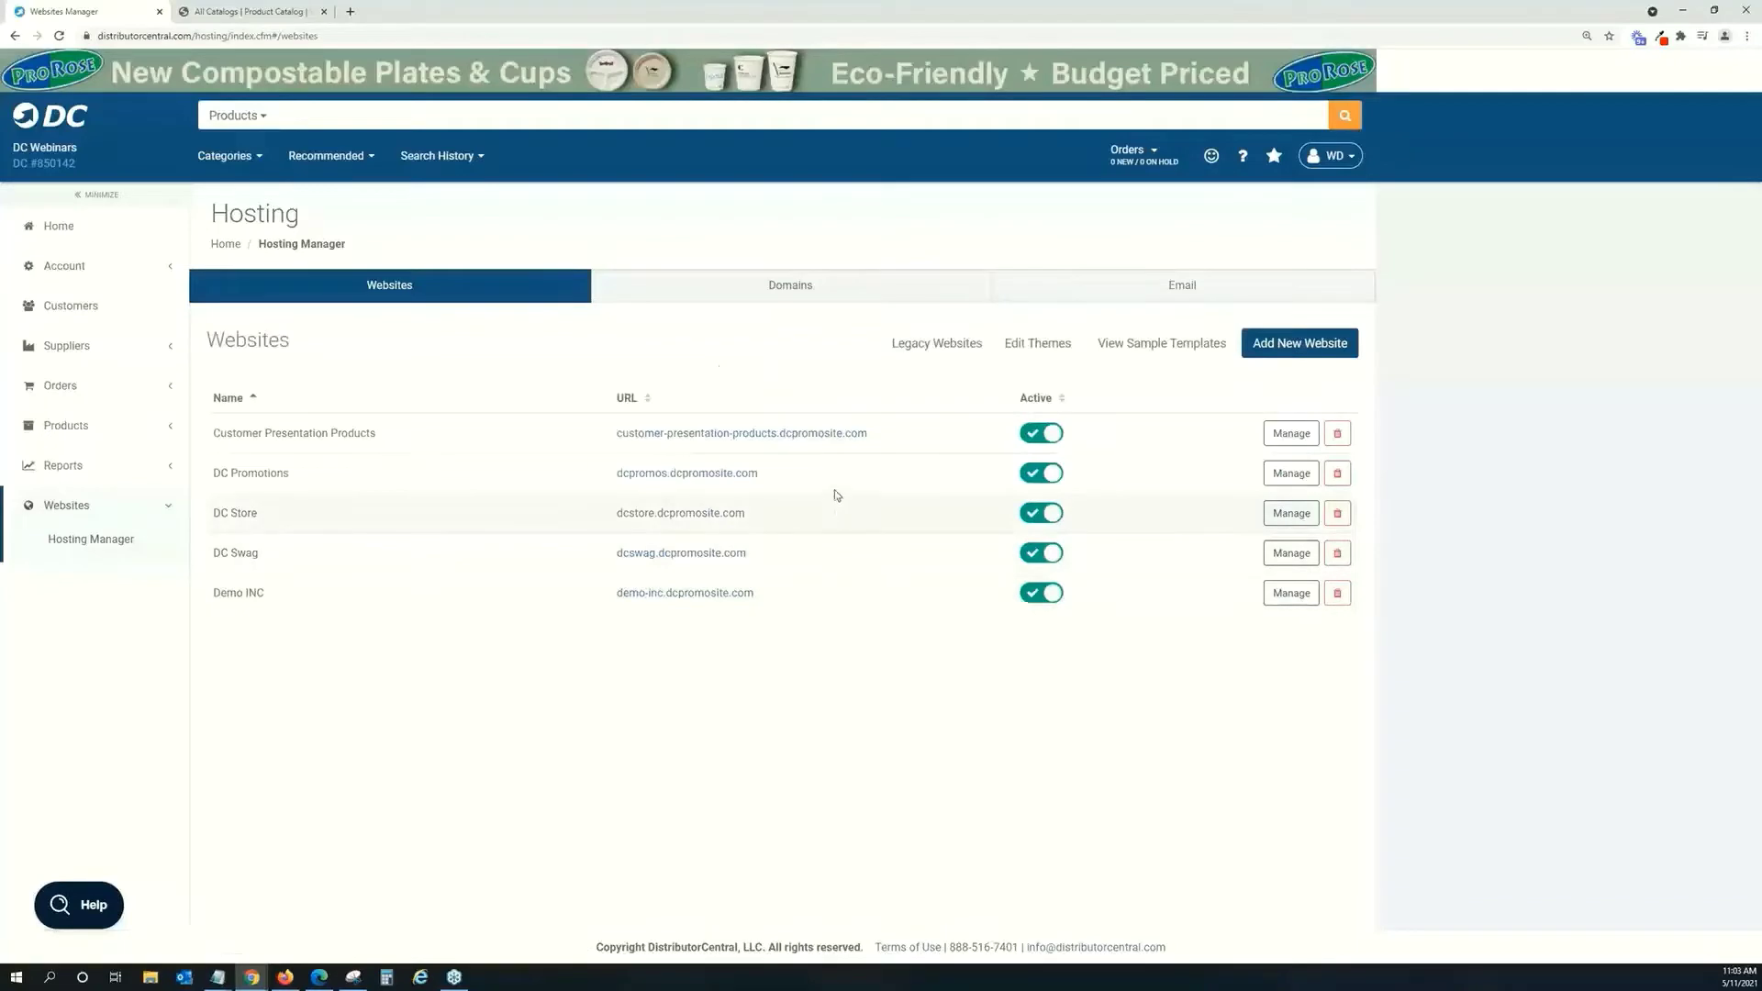
click(1332, 354)
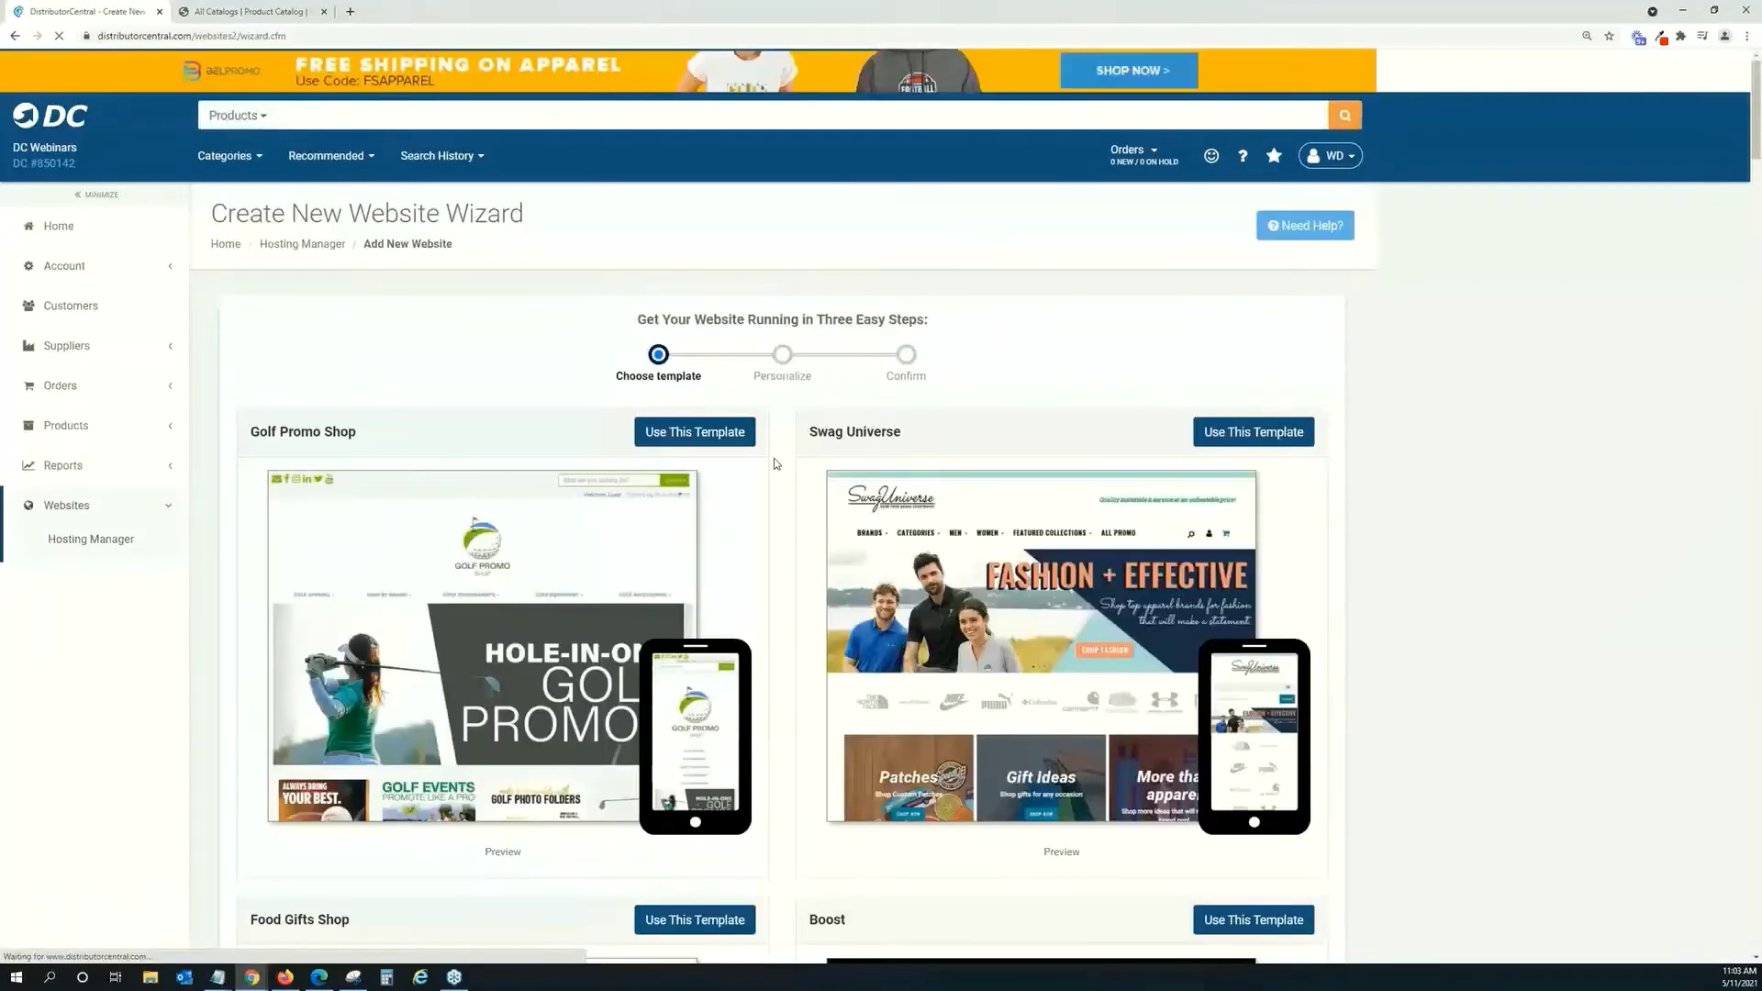
Choose the Virtual Design Template as the new website's template.
scroll(771, 454, down, 2)
scroll(766, 451, down, 15)
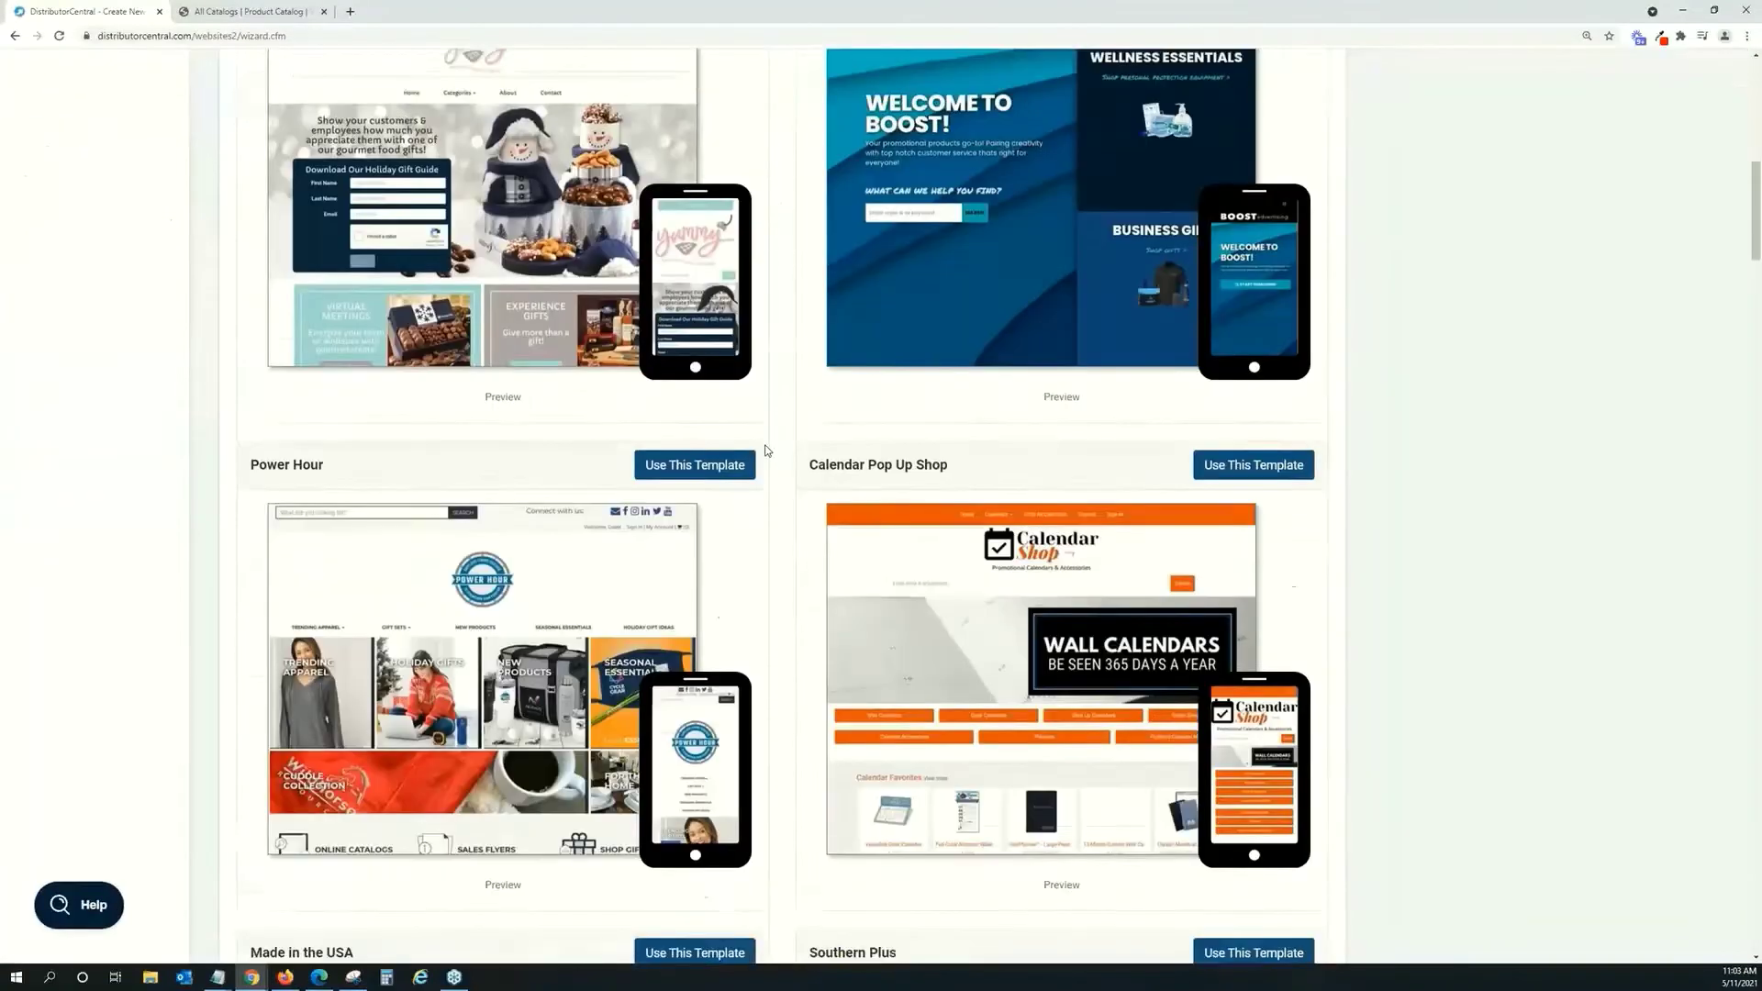
scroll(768, 451, down, 10)
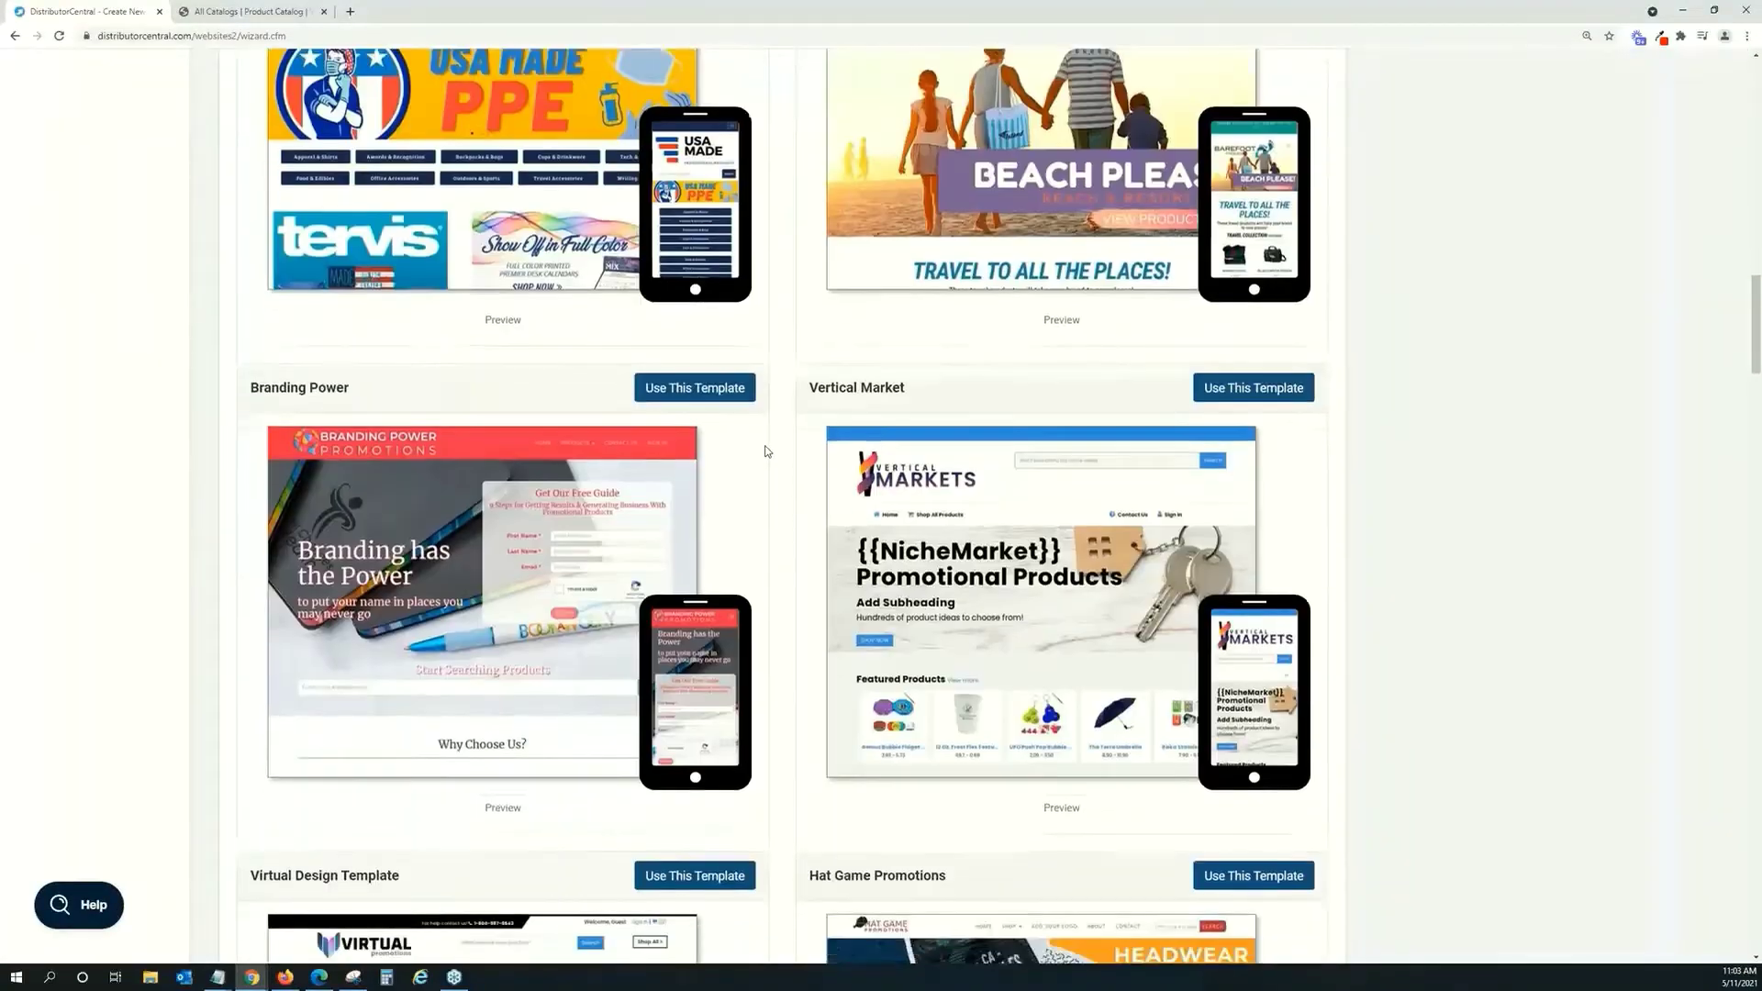
scroll(767, 451, up, 2)
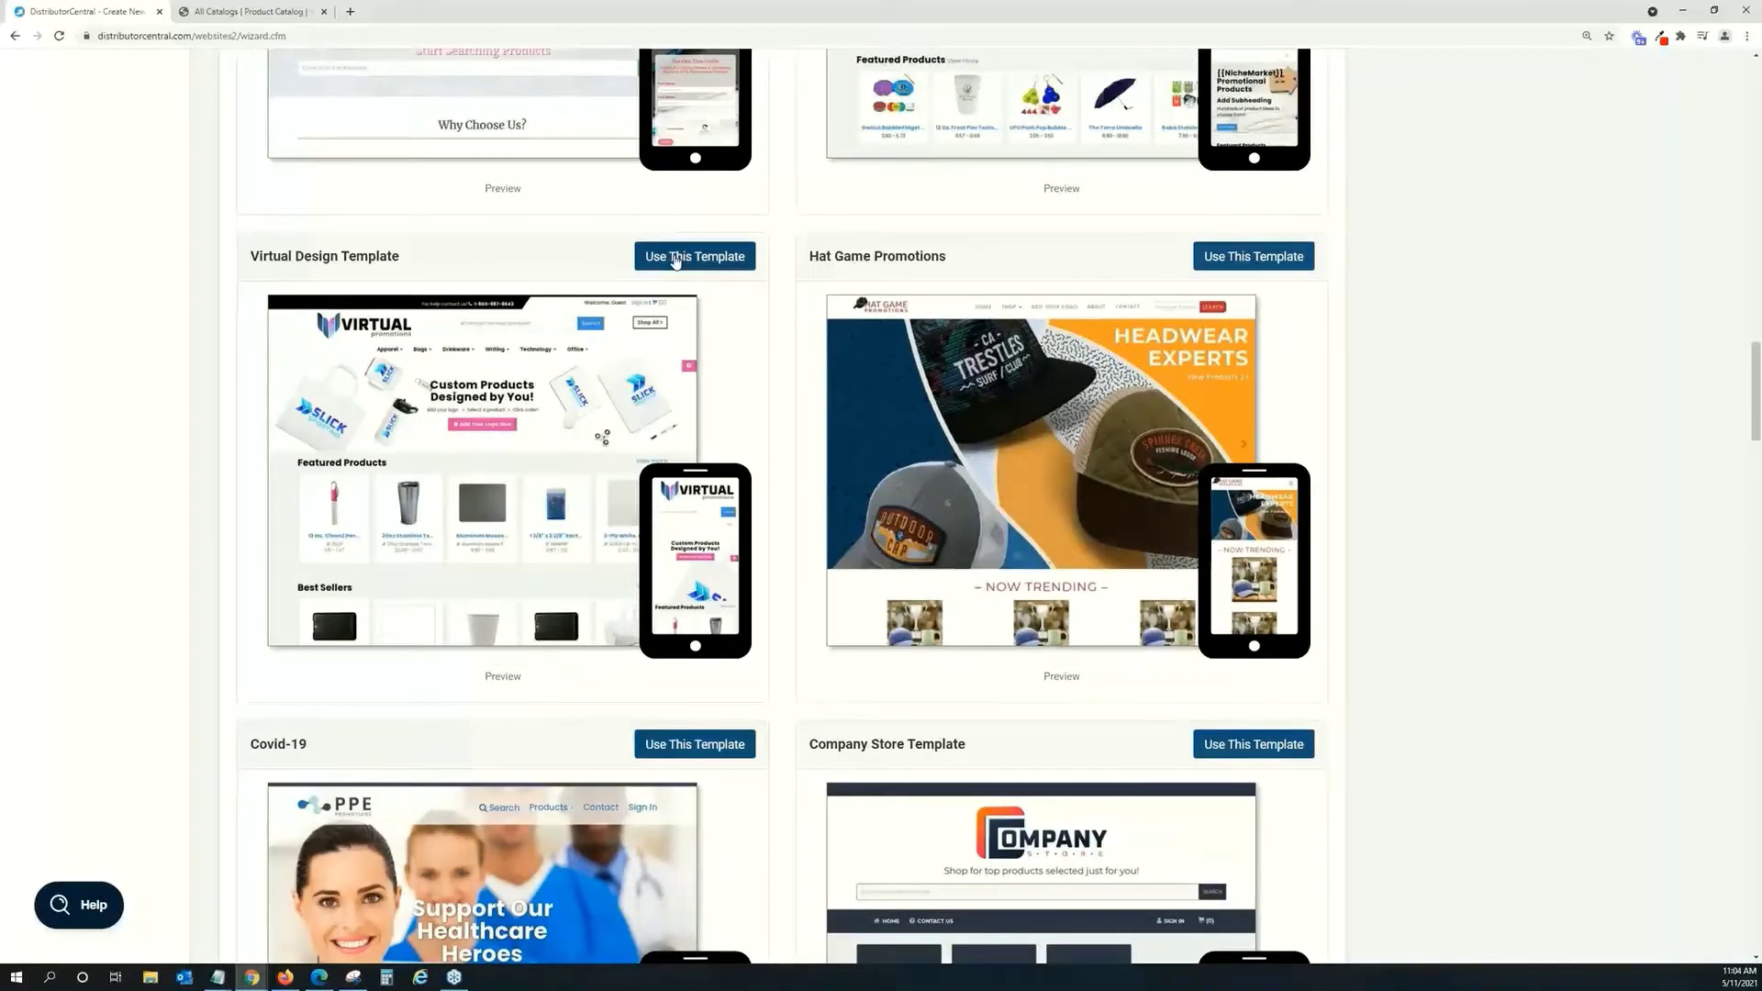
click(674, 260)
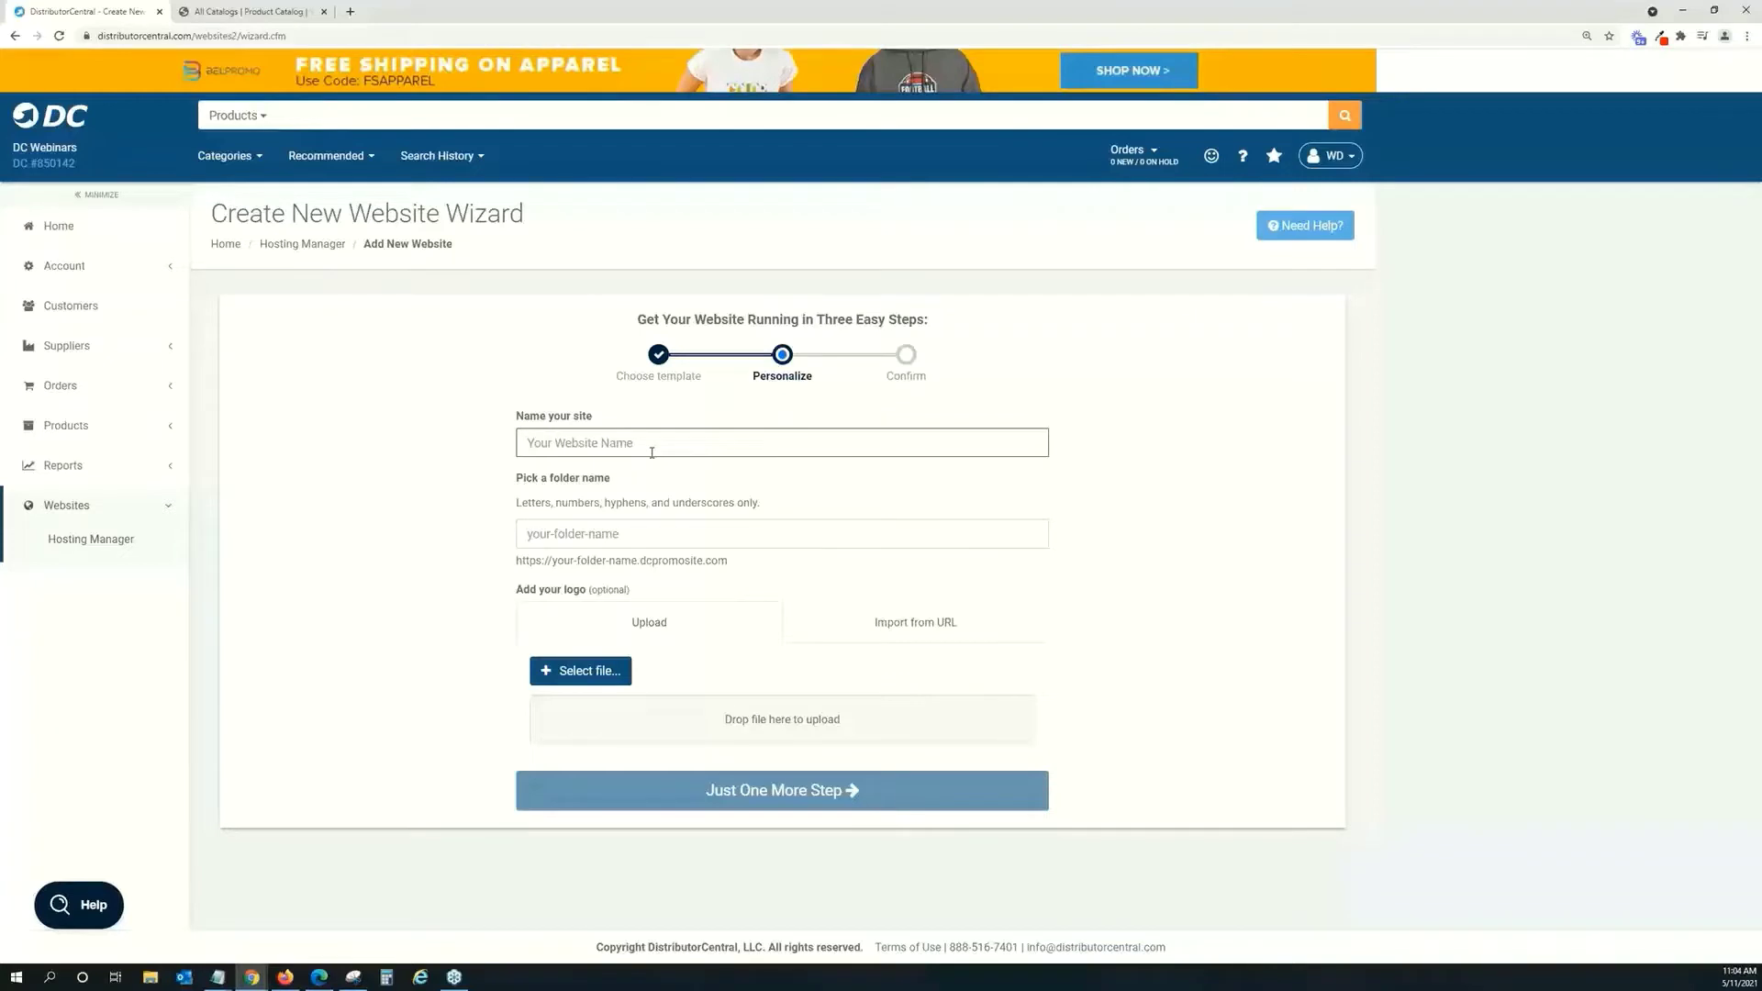
Name the site DC Virtual Designer with the folder name dc-virtual-designer, skip the site logo, and create the website.
text(DC Virt)
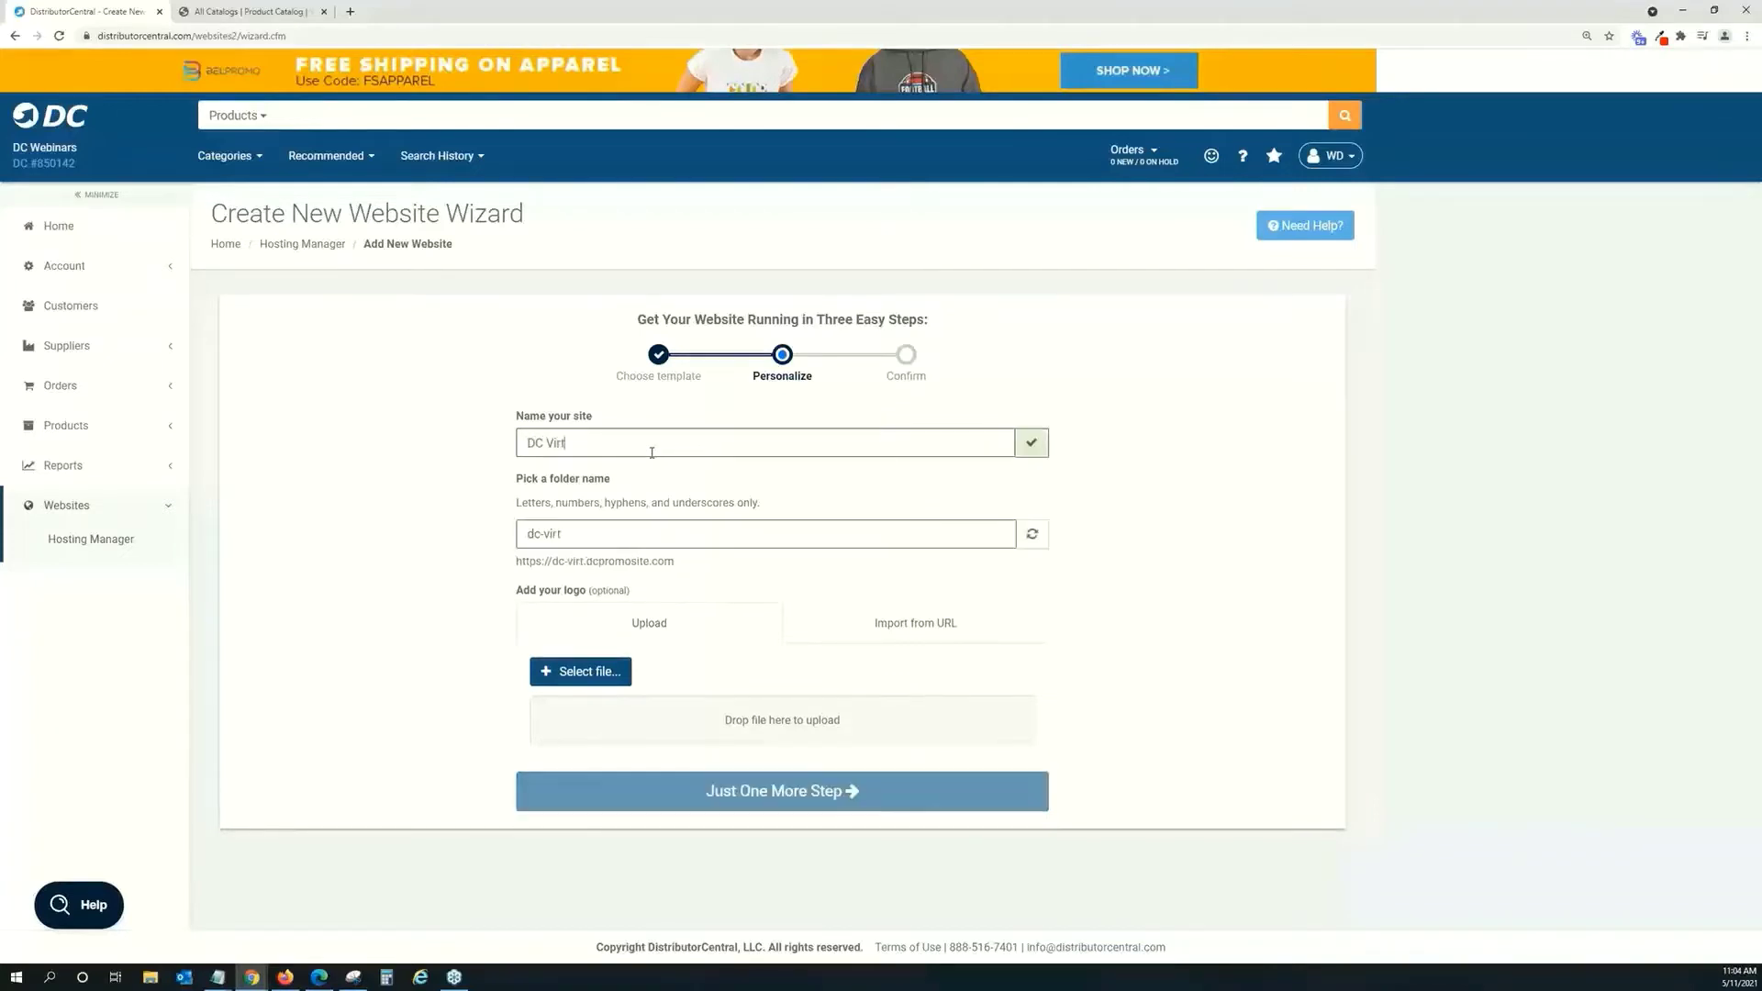
text(ual Designer)
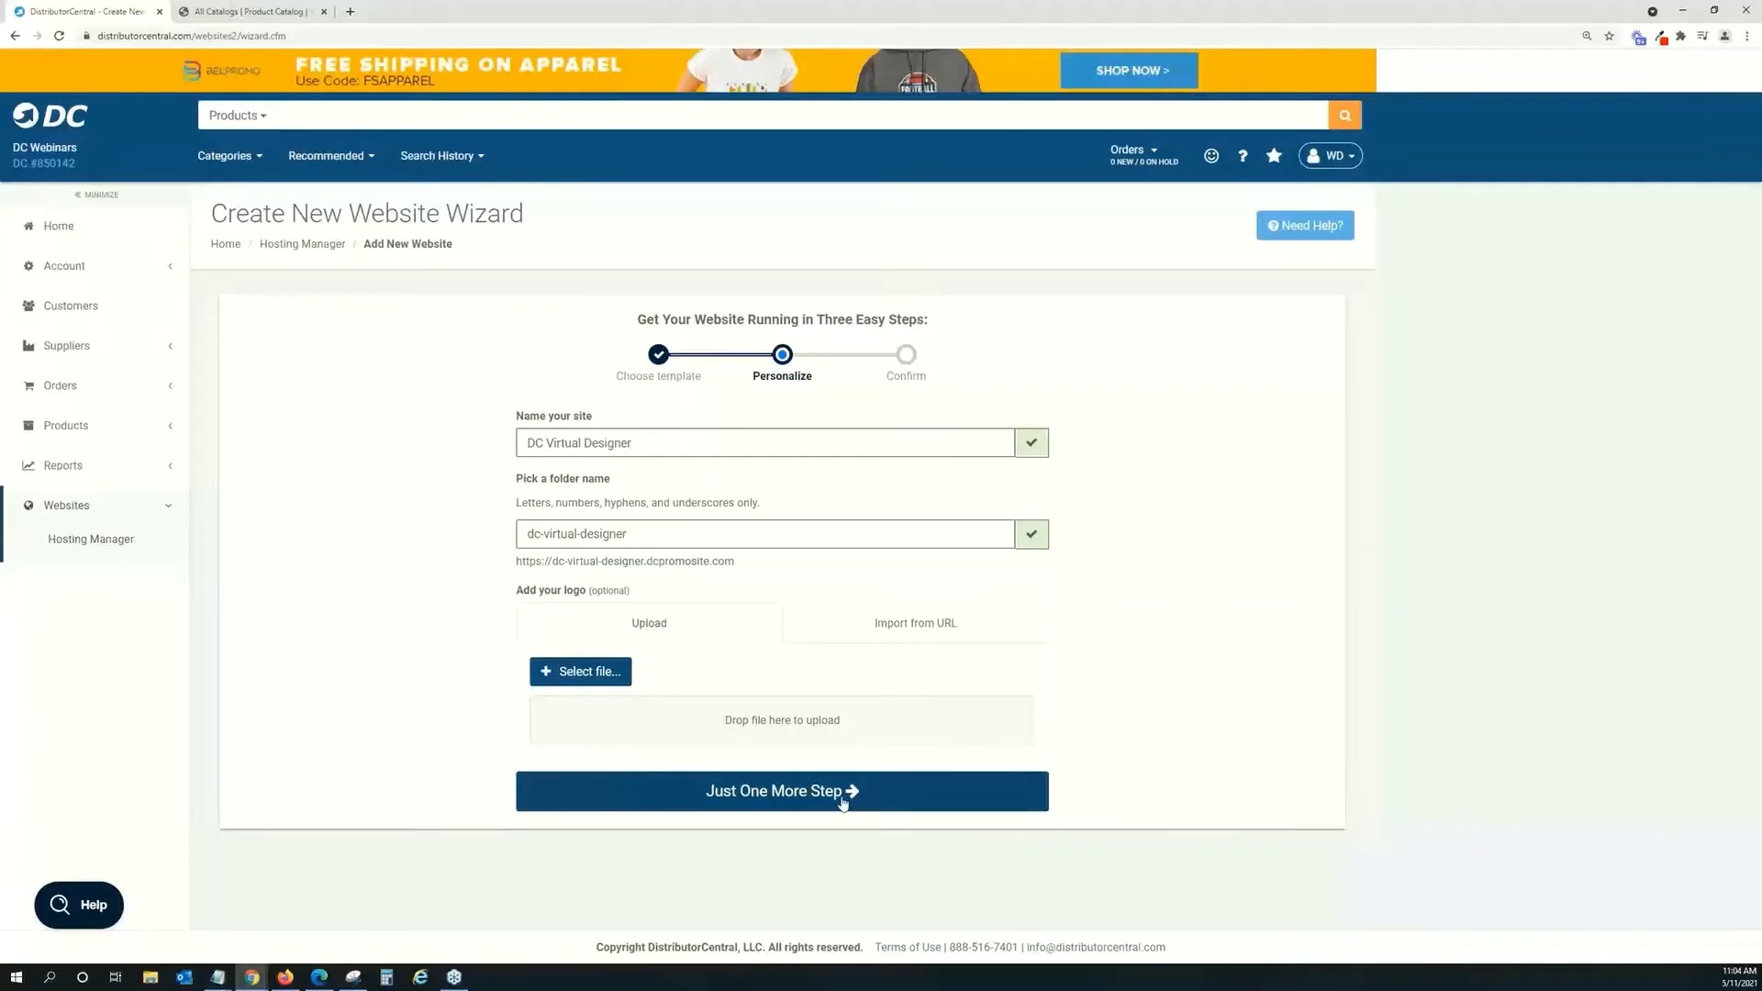
click(727, 798)
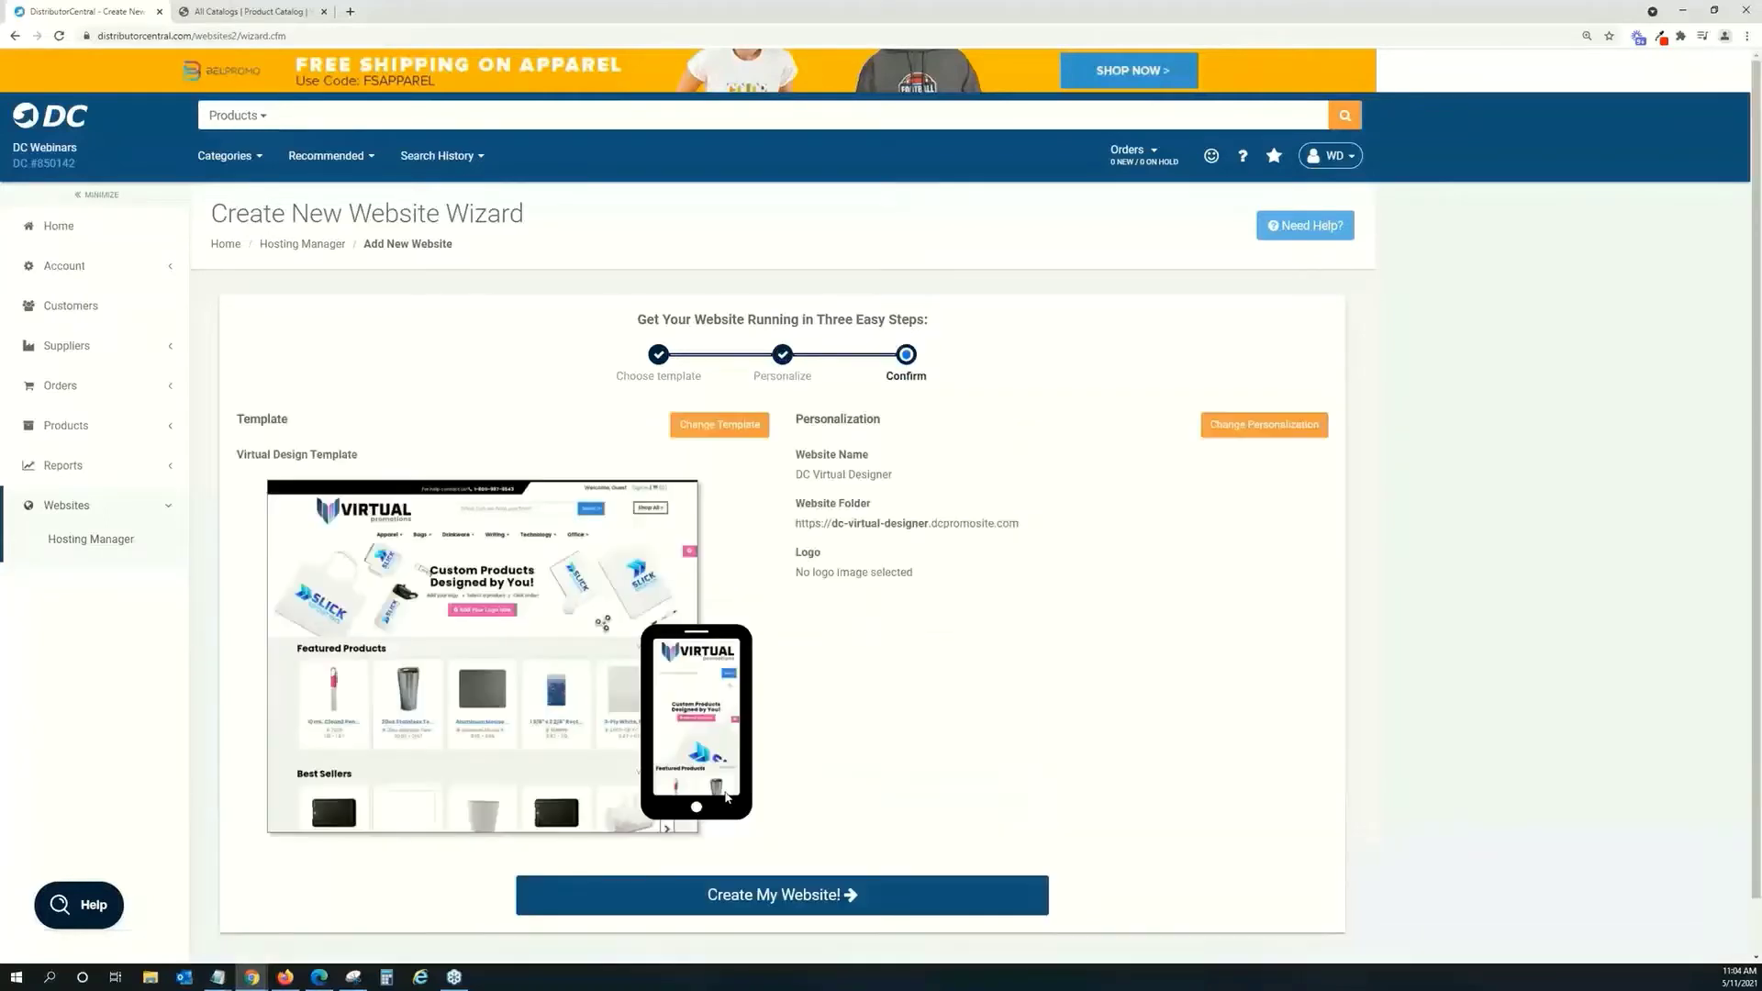
scroll(807, 780, down, 1)
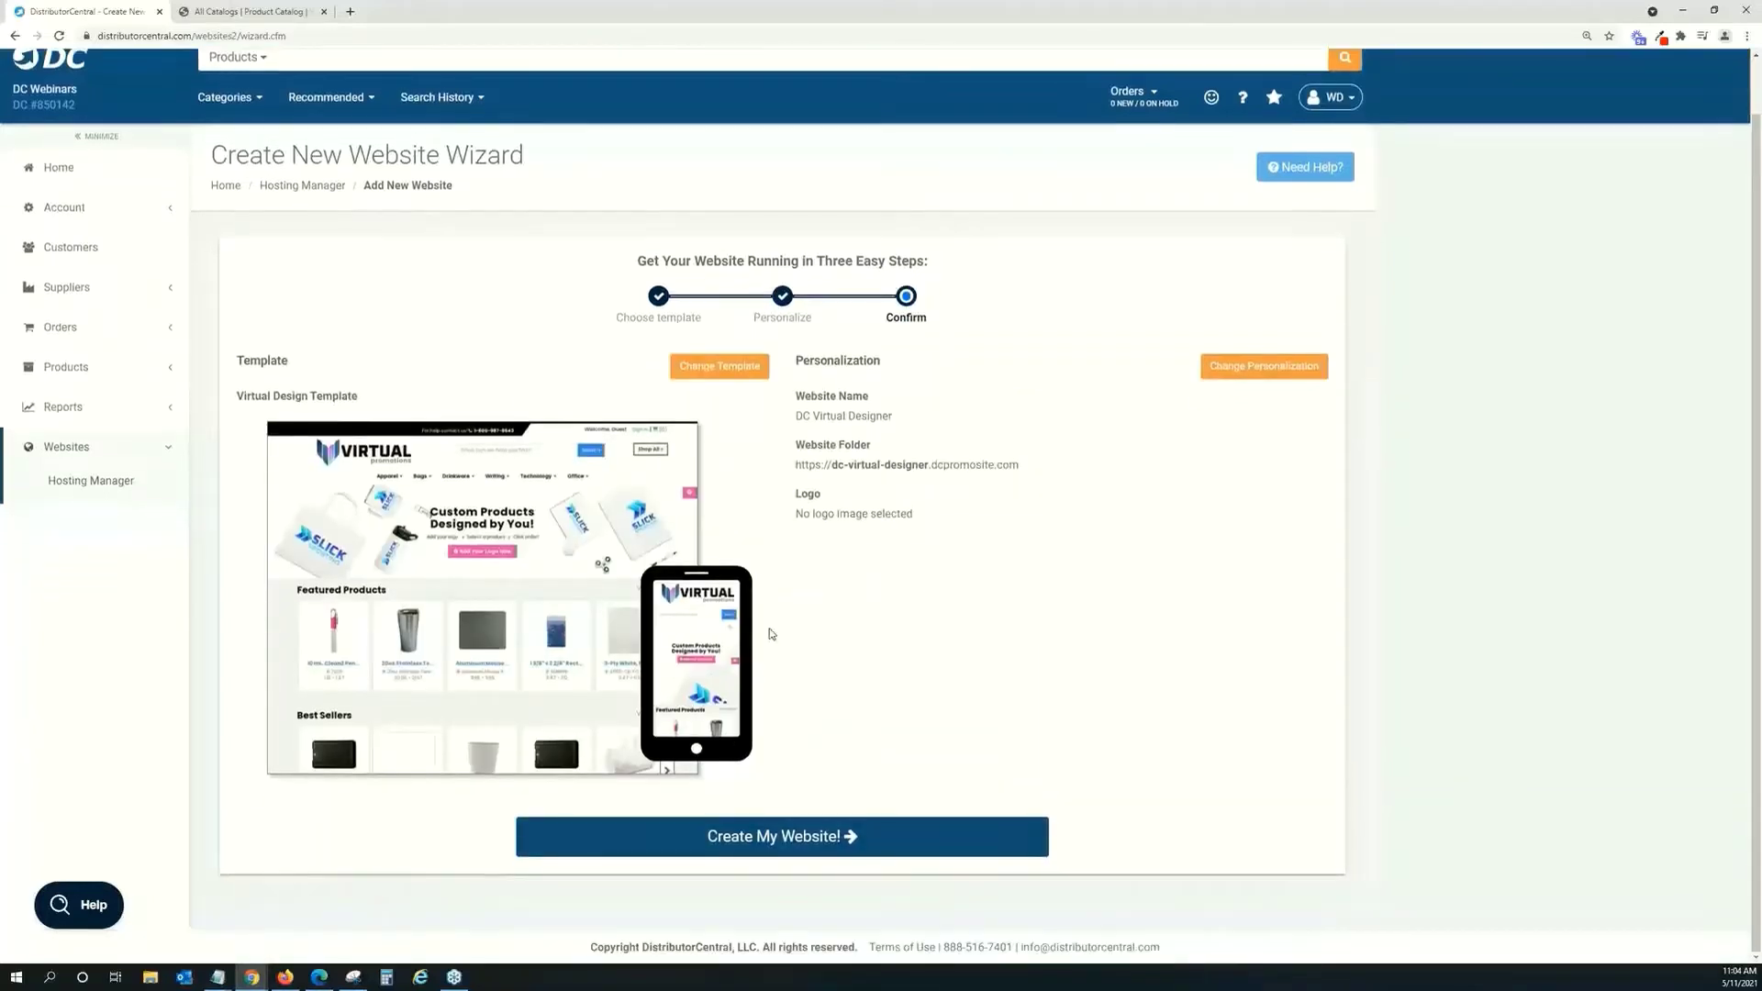
click(844, 846)
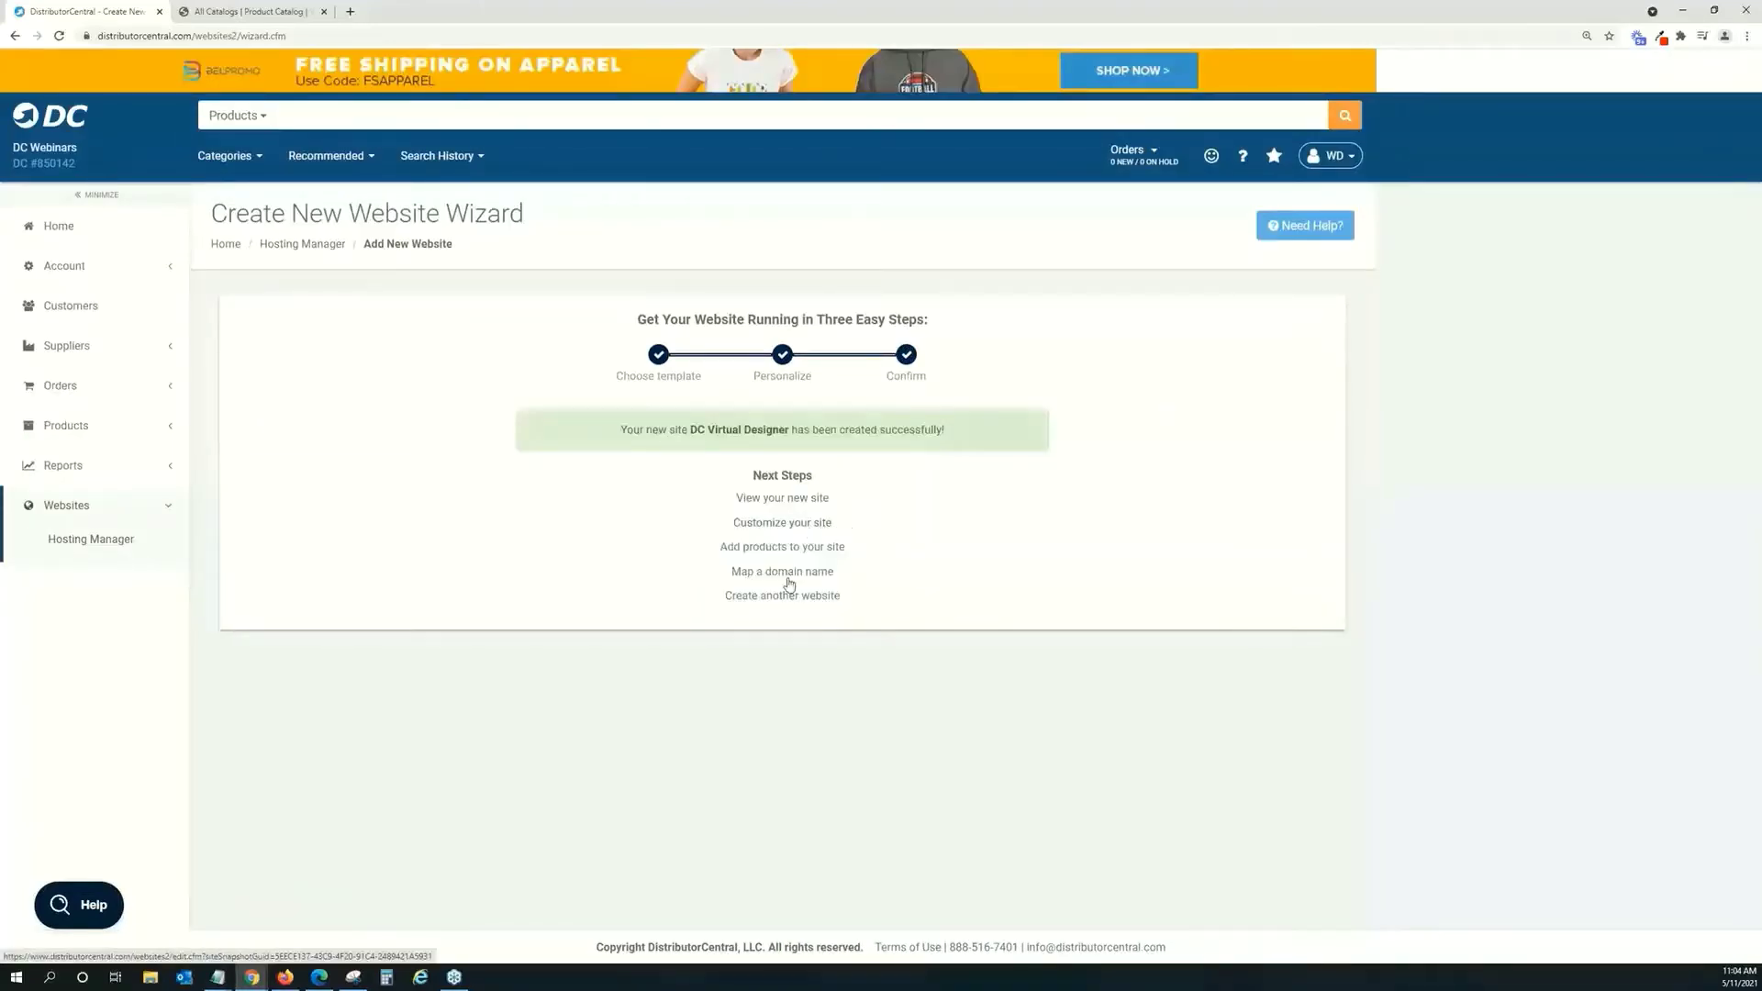
View the new DC Virtual Designer site and compare its products with the demo template's featured product catalog.
click(769, 500)
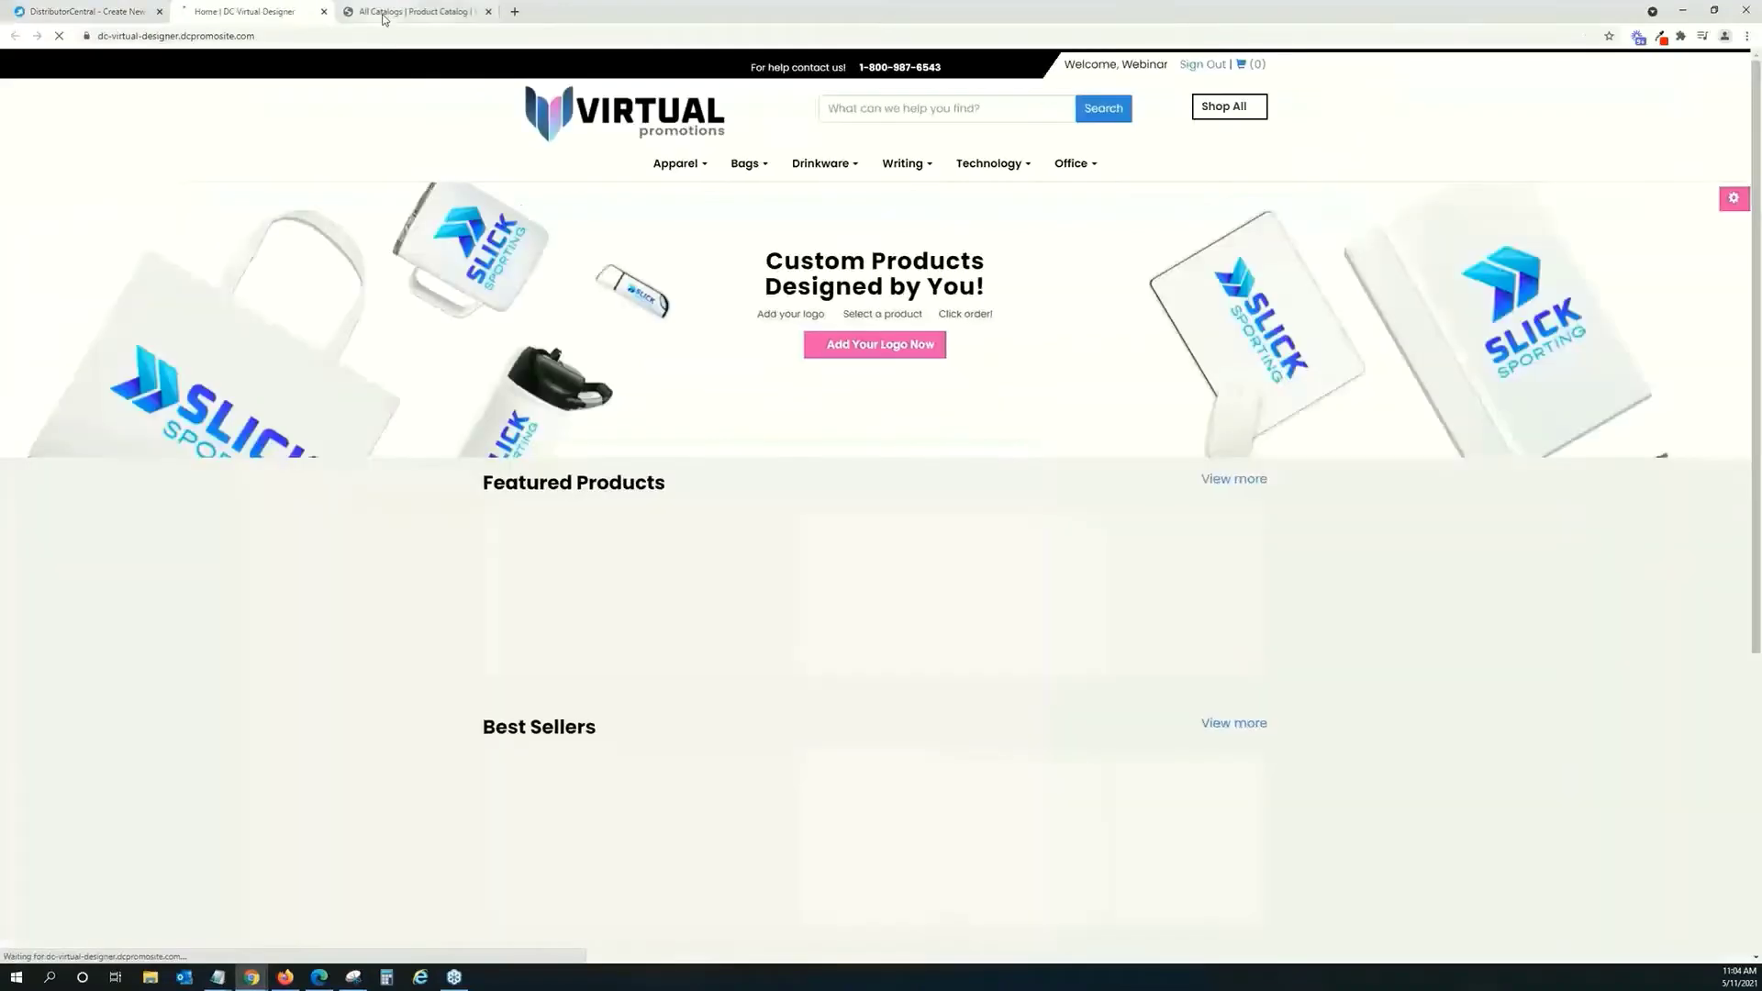
click(418, 11)
click(255, 6)
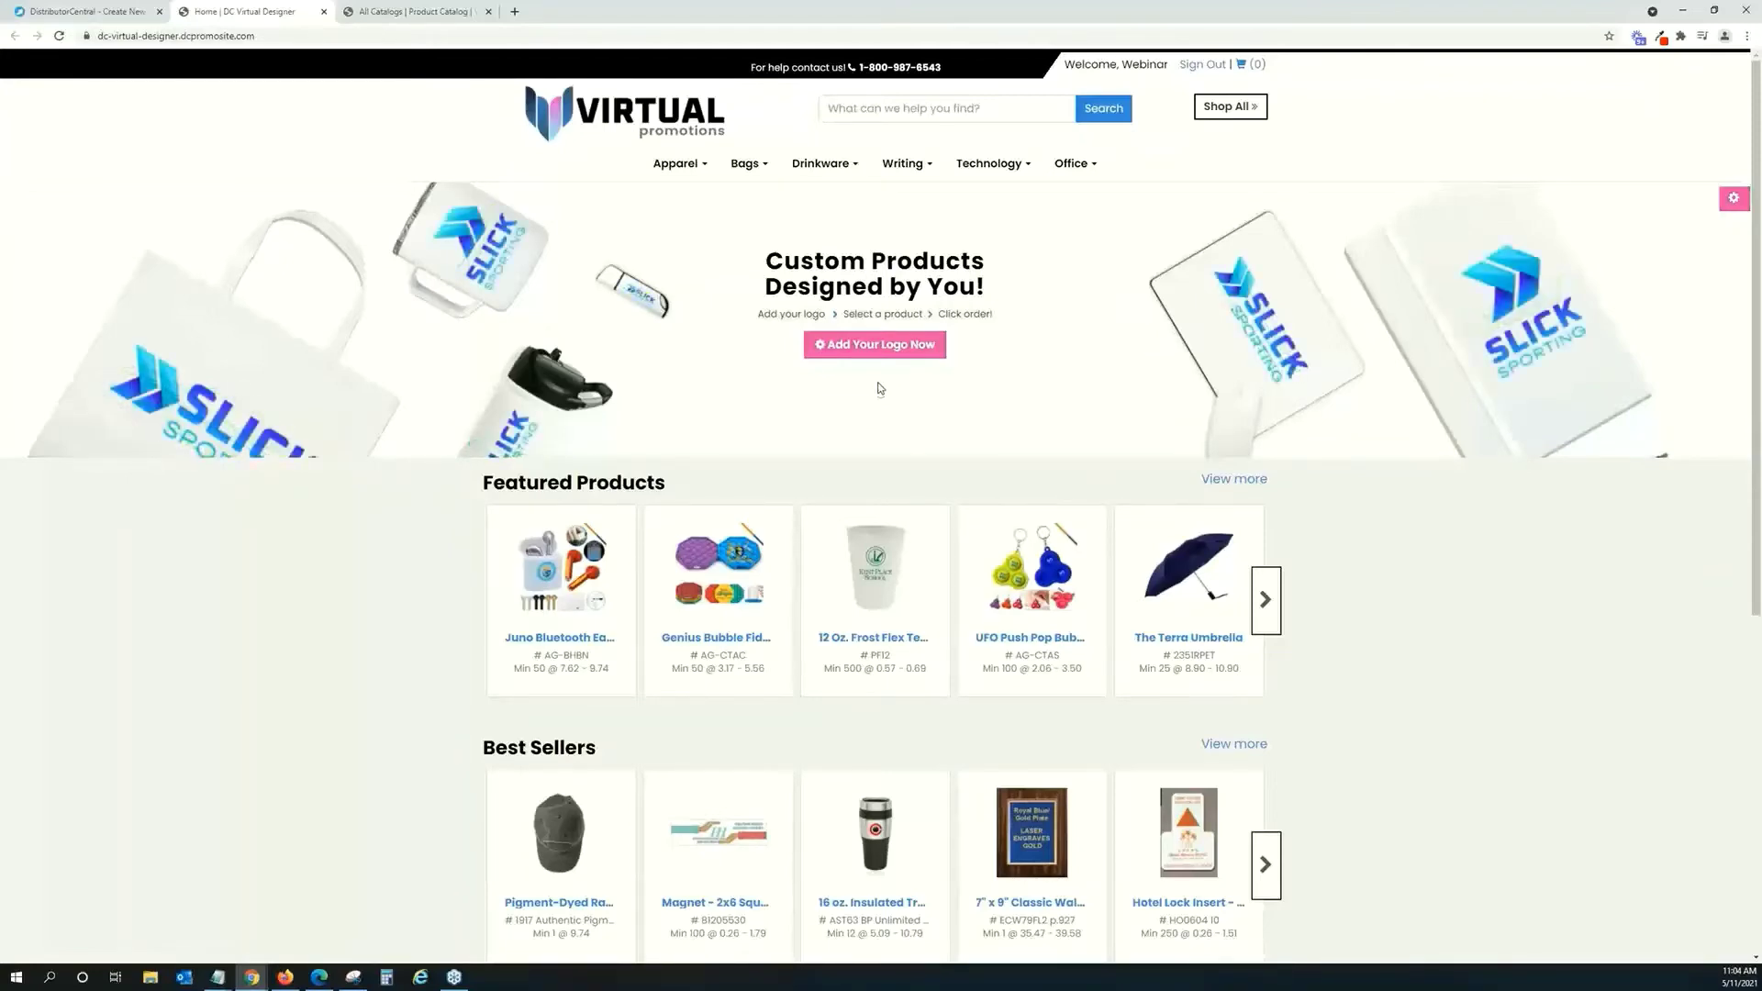
click(385, 11)
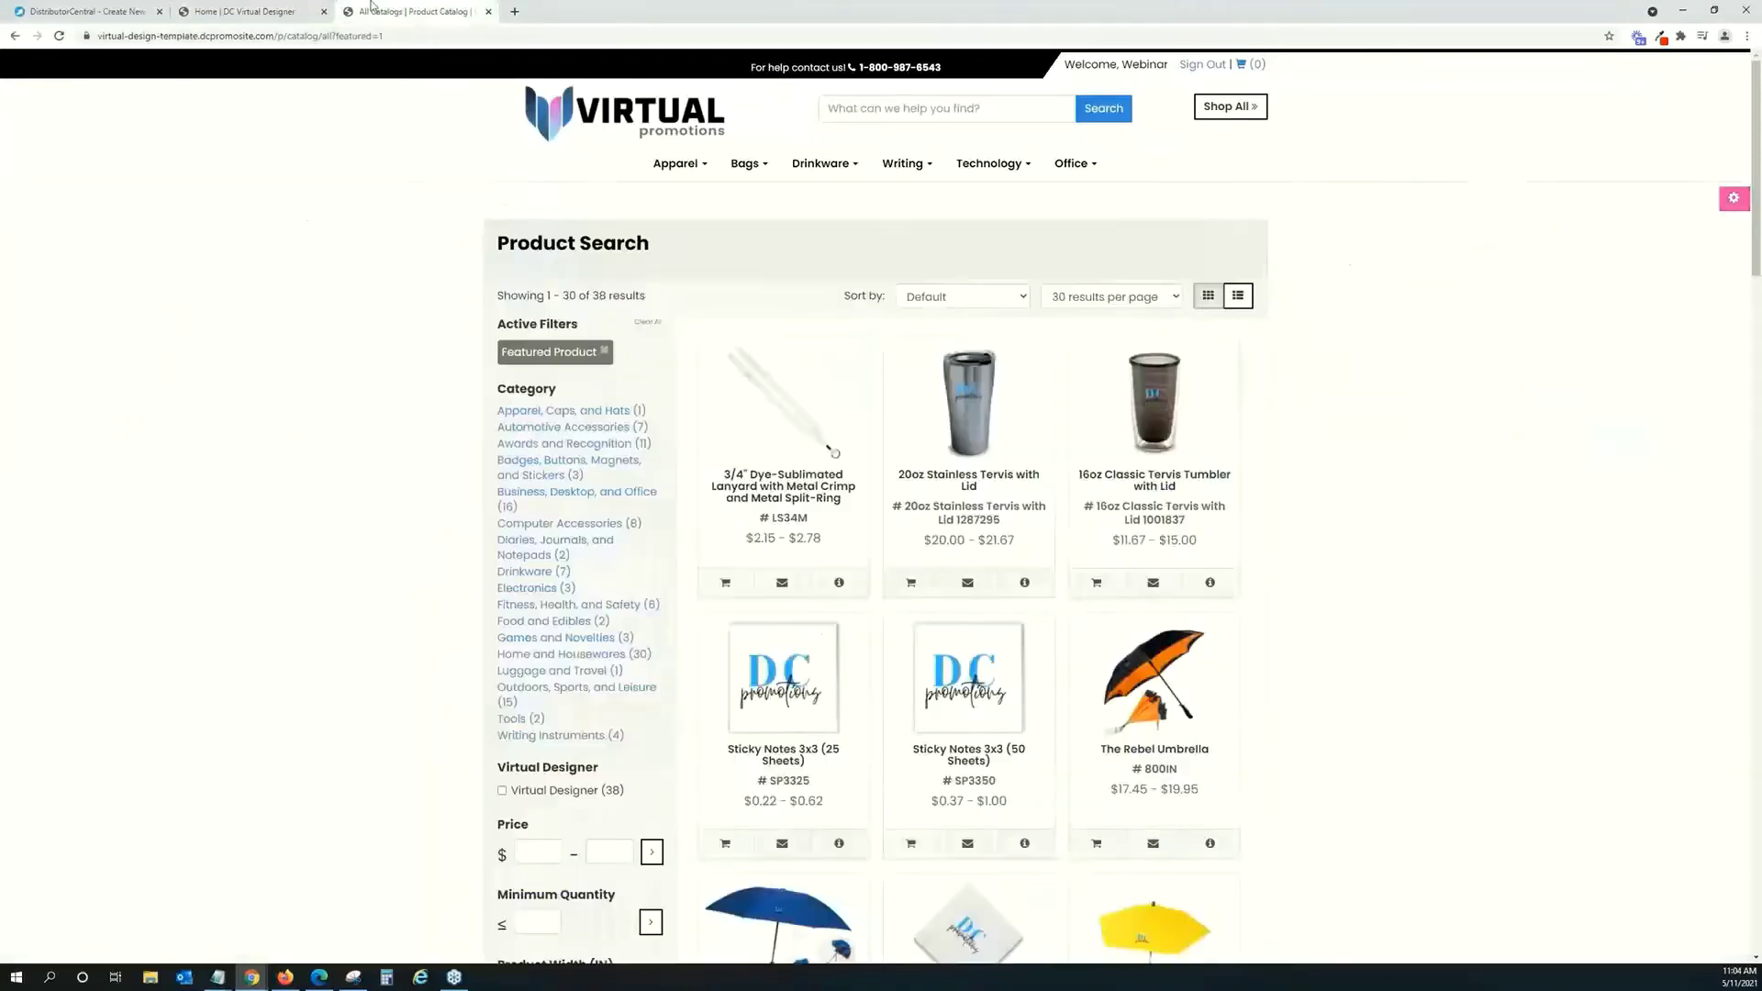
click(308, 11)
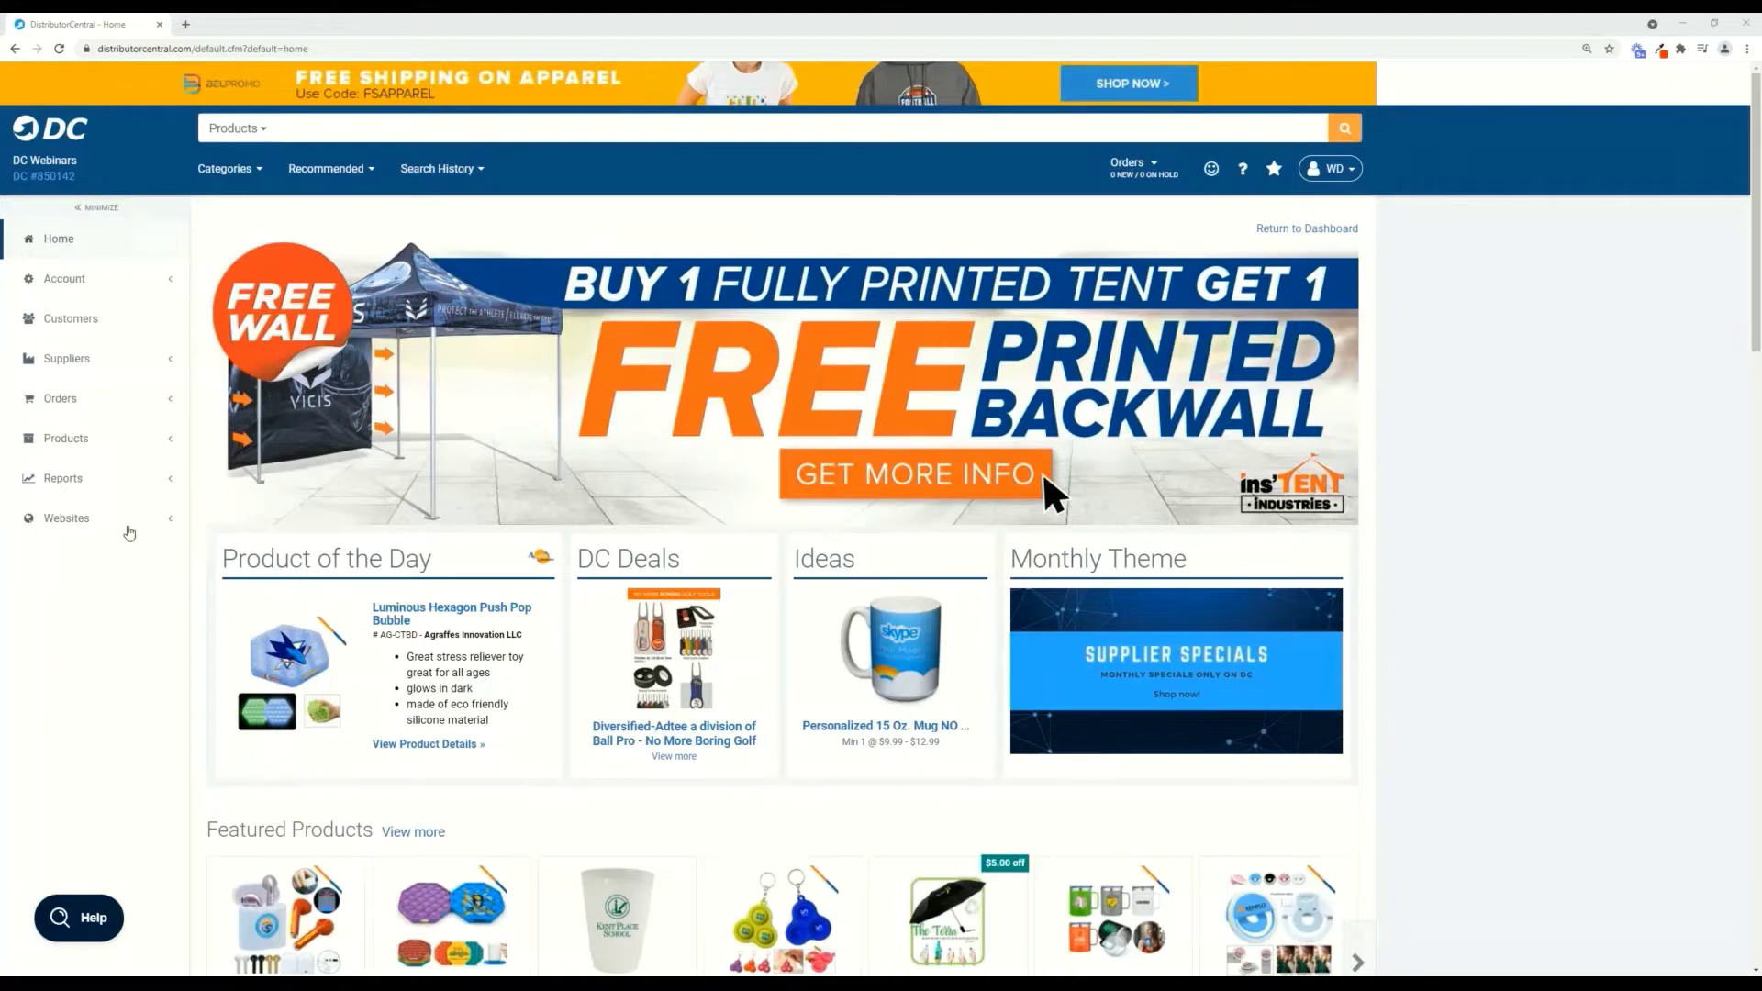
Start adding a new website from the Hosting Manager, using the Company Store Template.
click(129, 529)
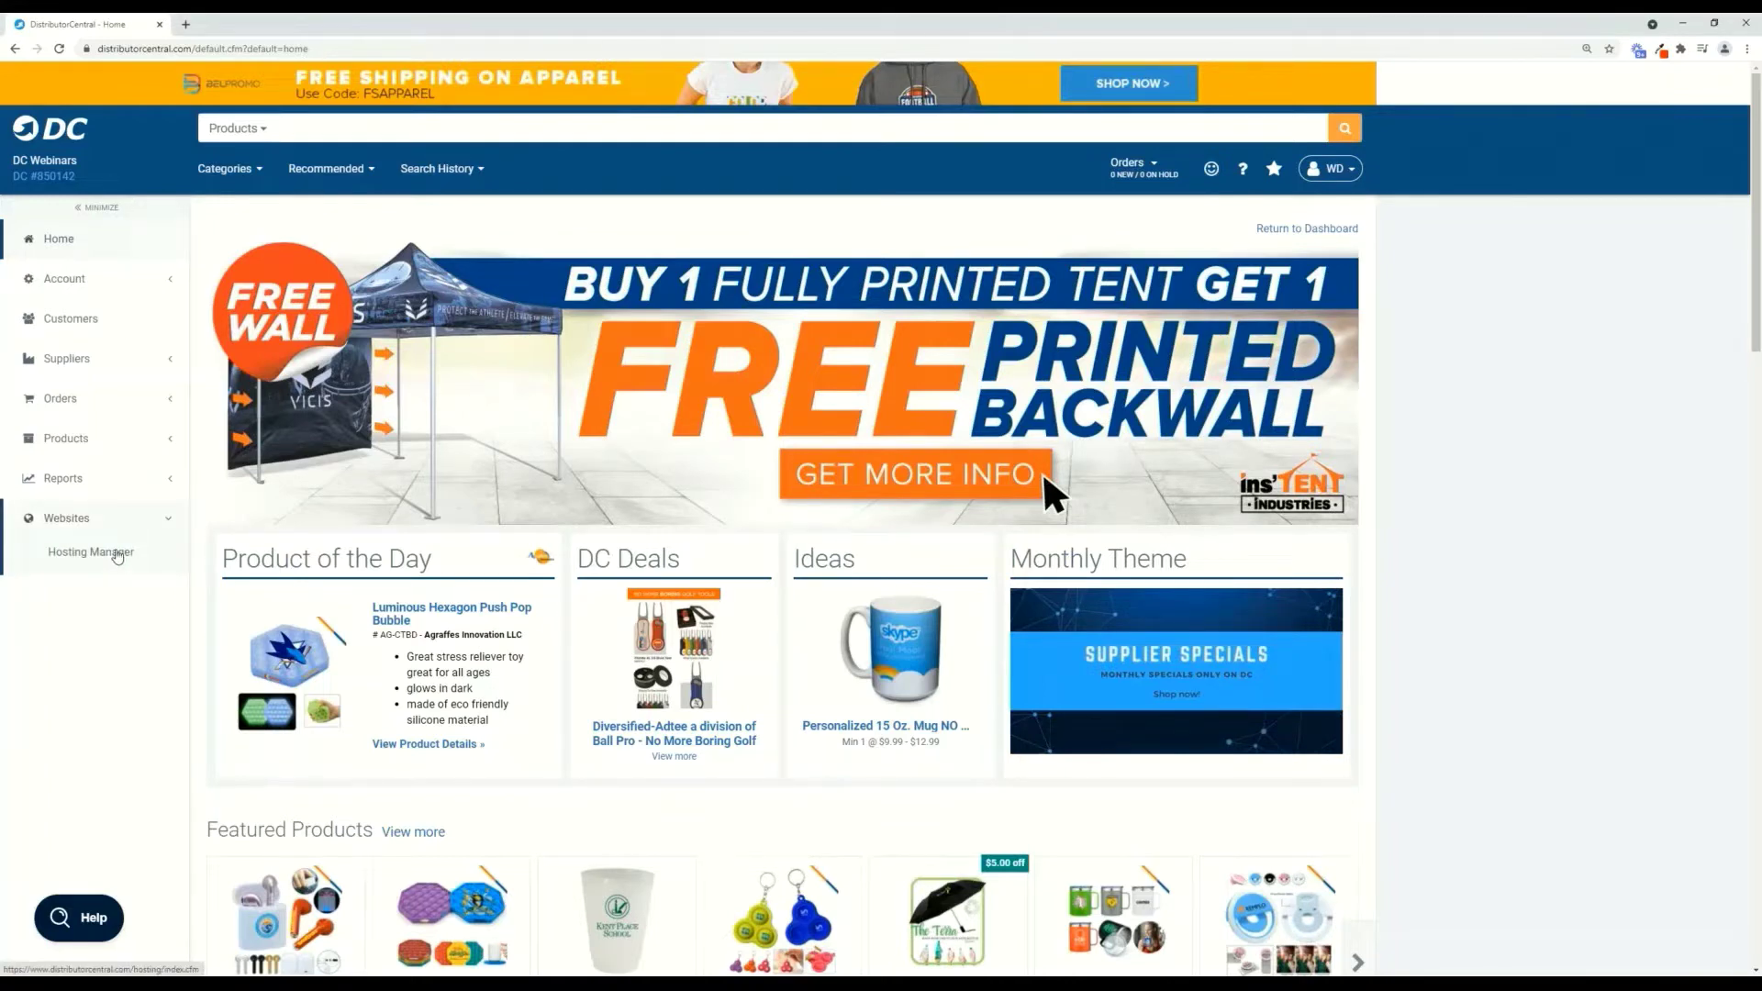
click(118, 554)
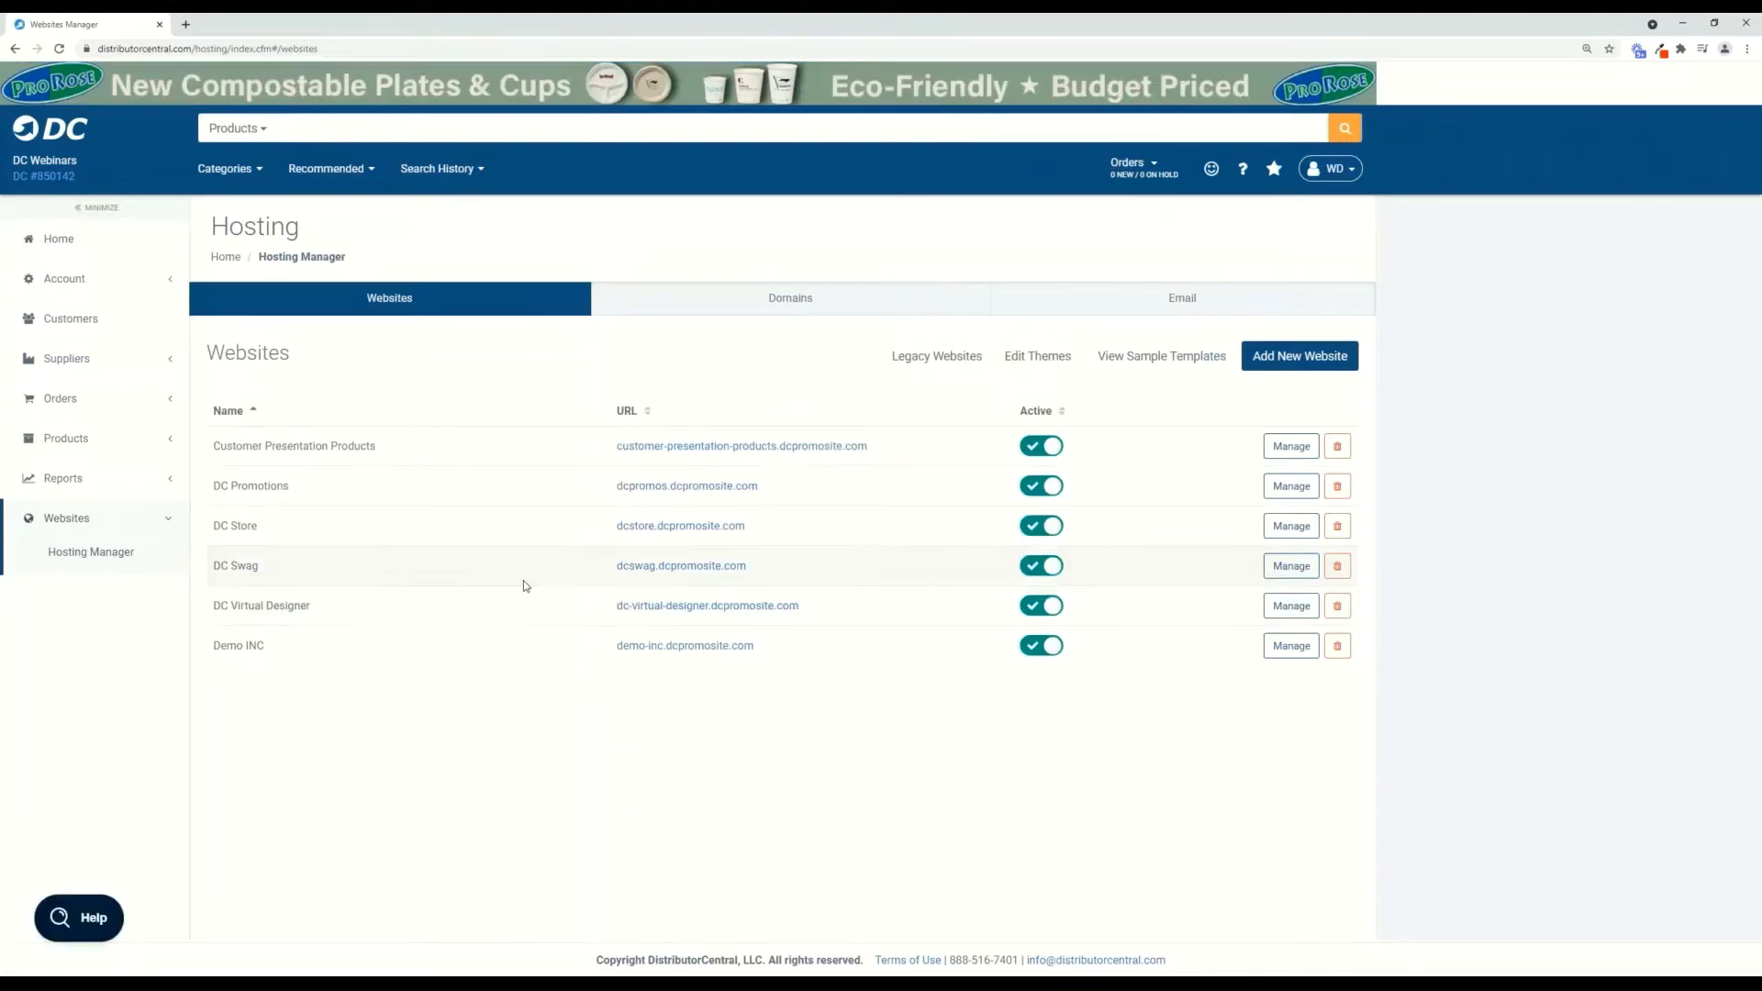
click(1303, 357)
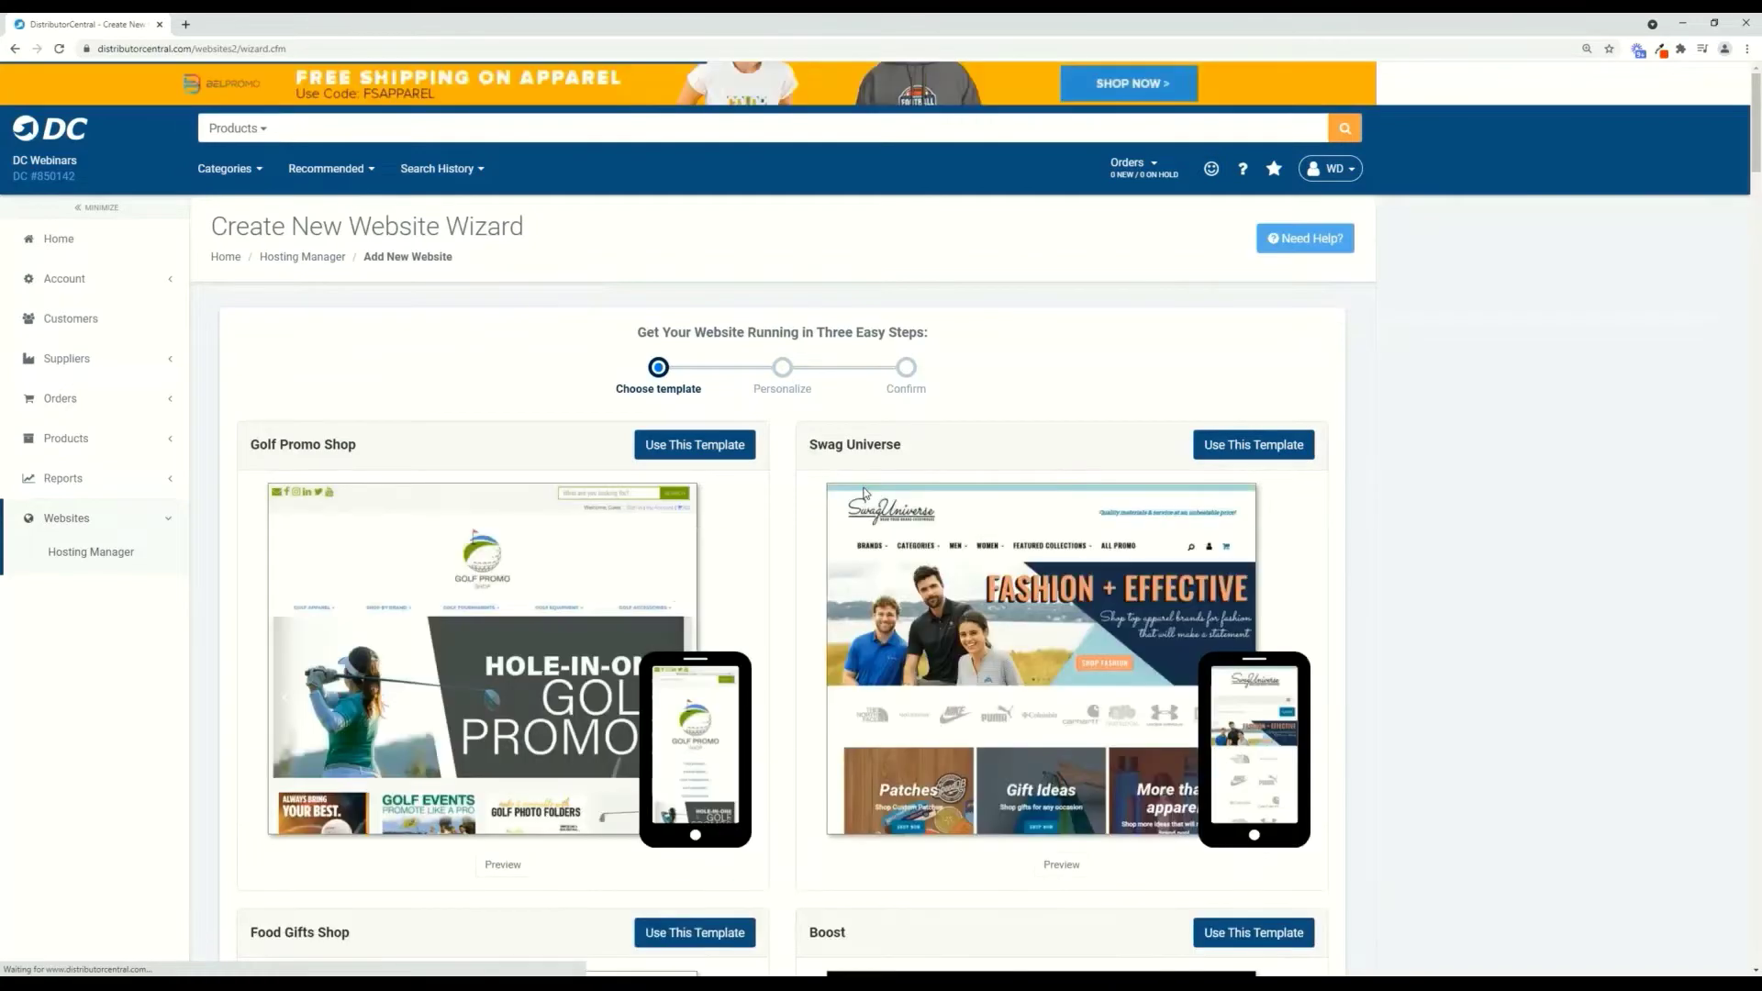
scroll(850, 429, down, 5)
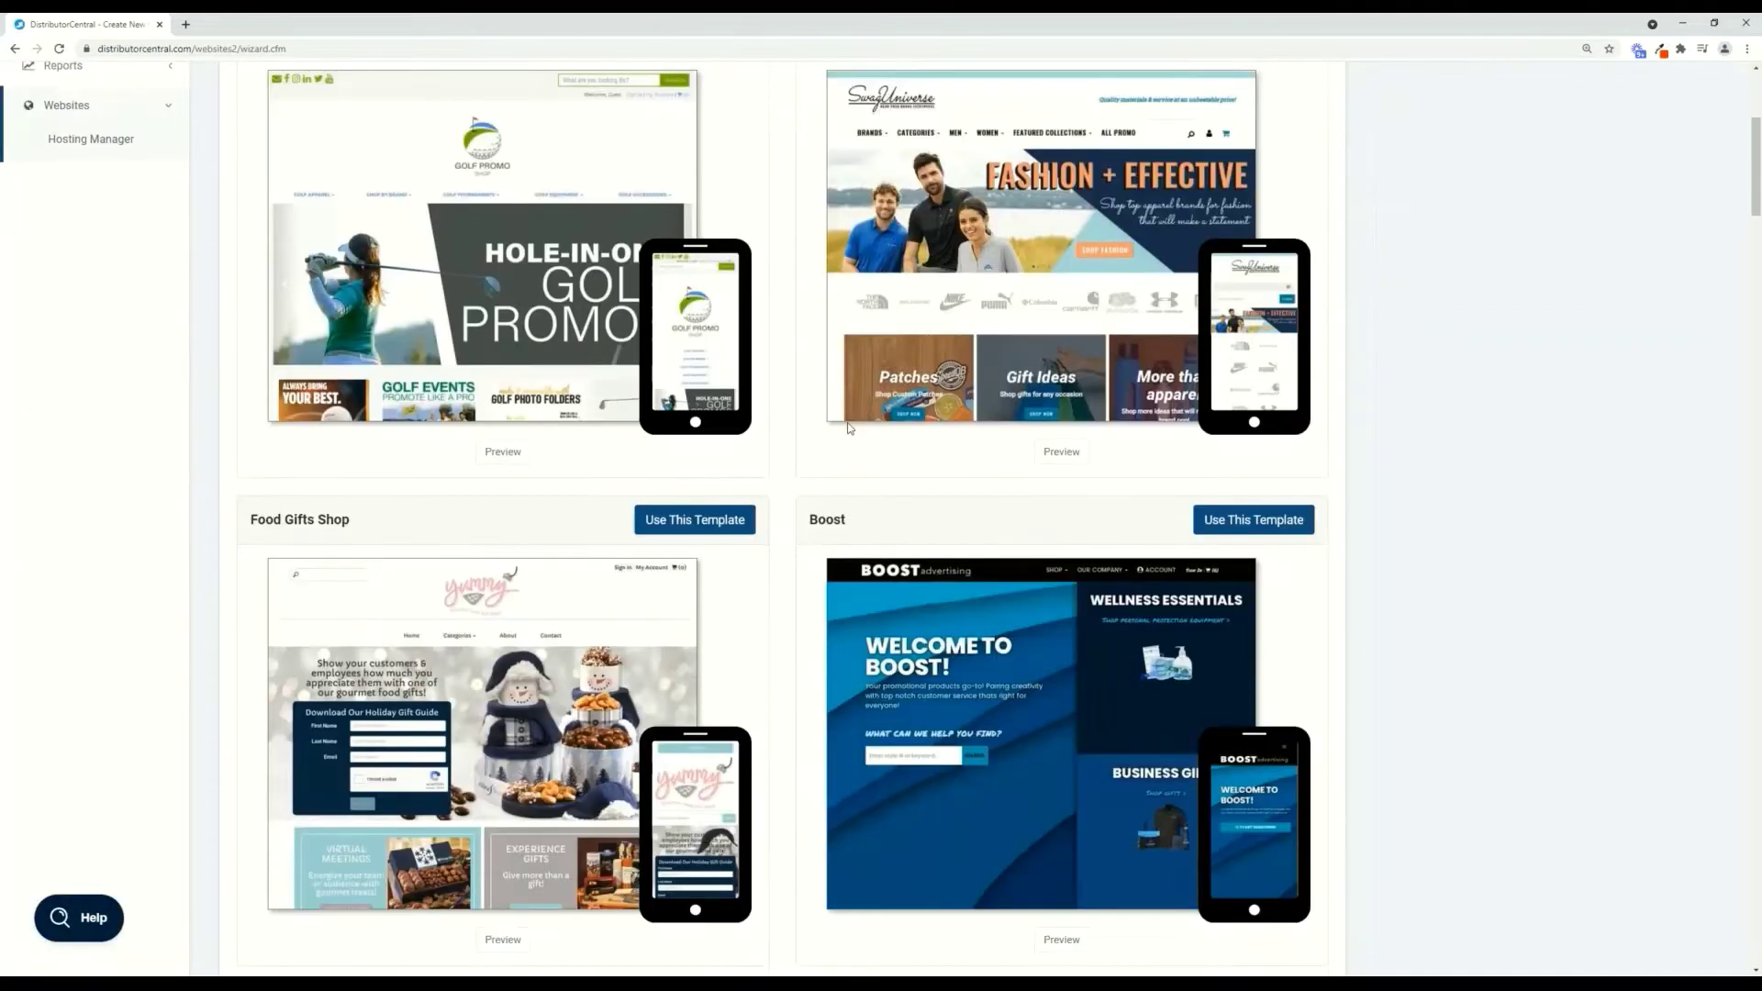
scroll(850, 427, down, 18)
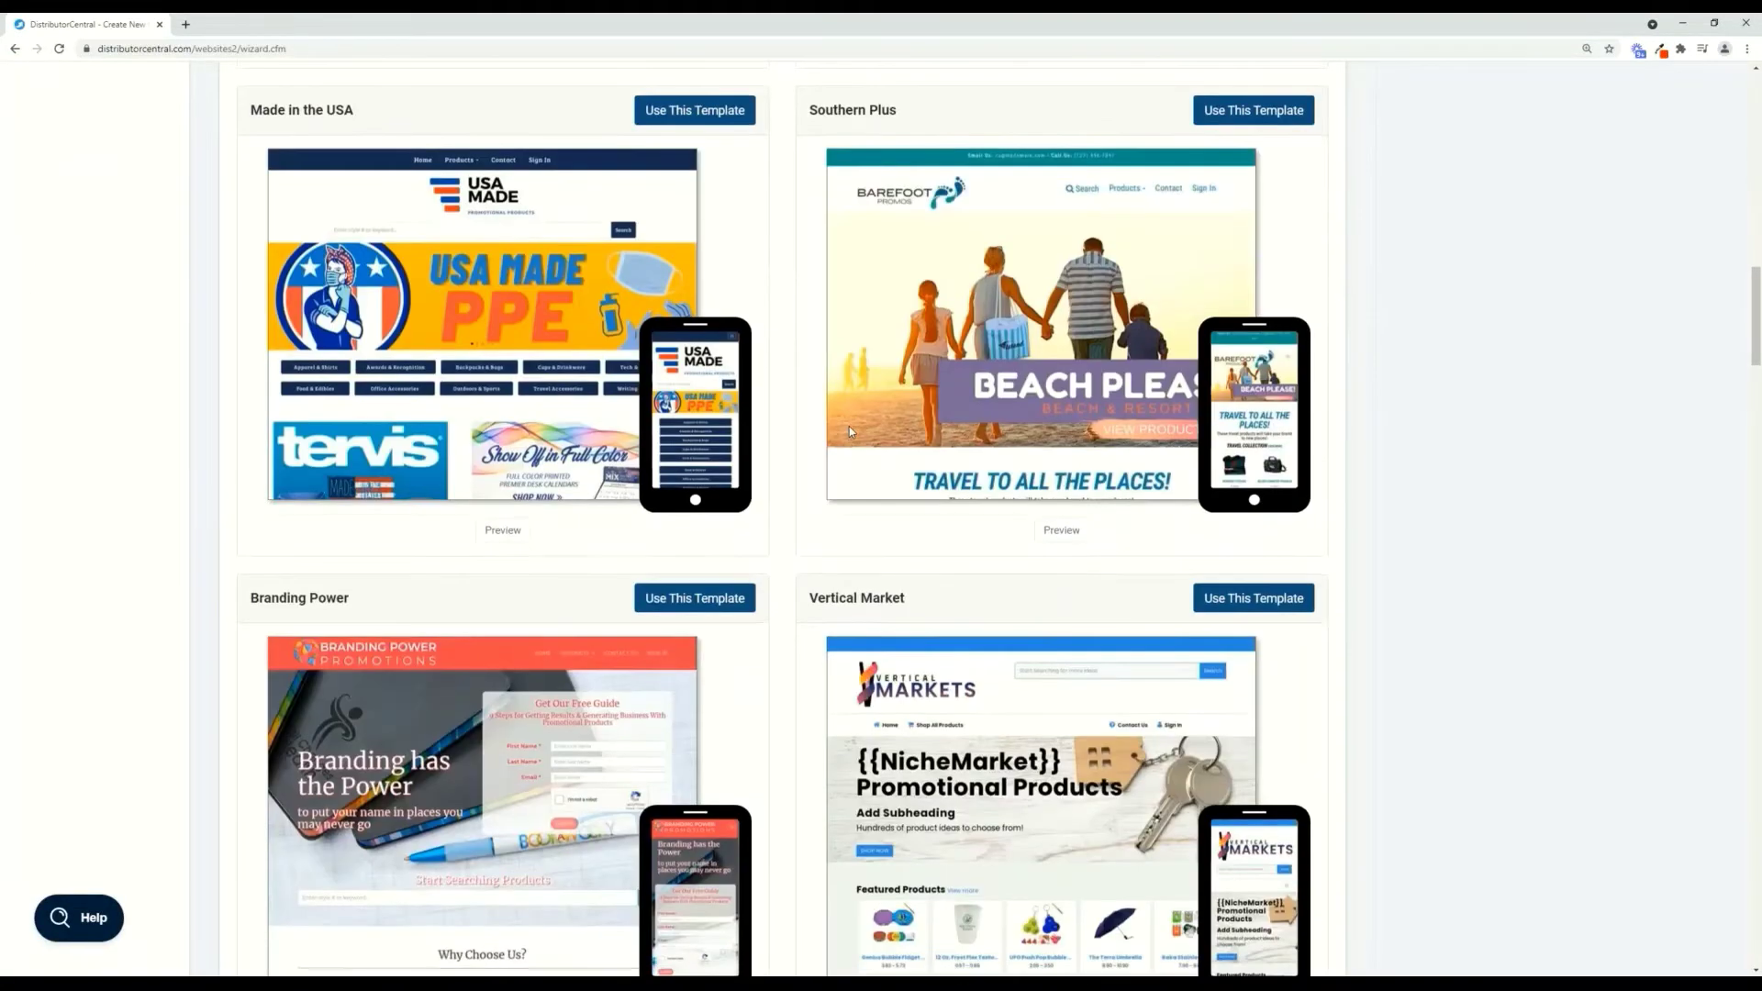
scroll(850, 426, down, 9)
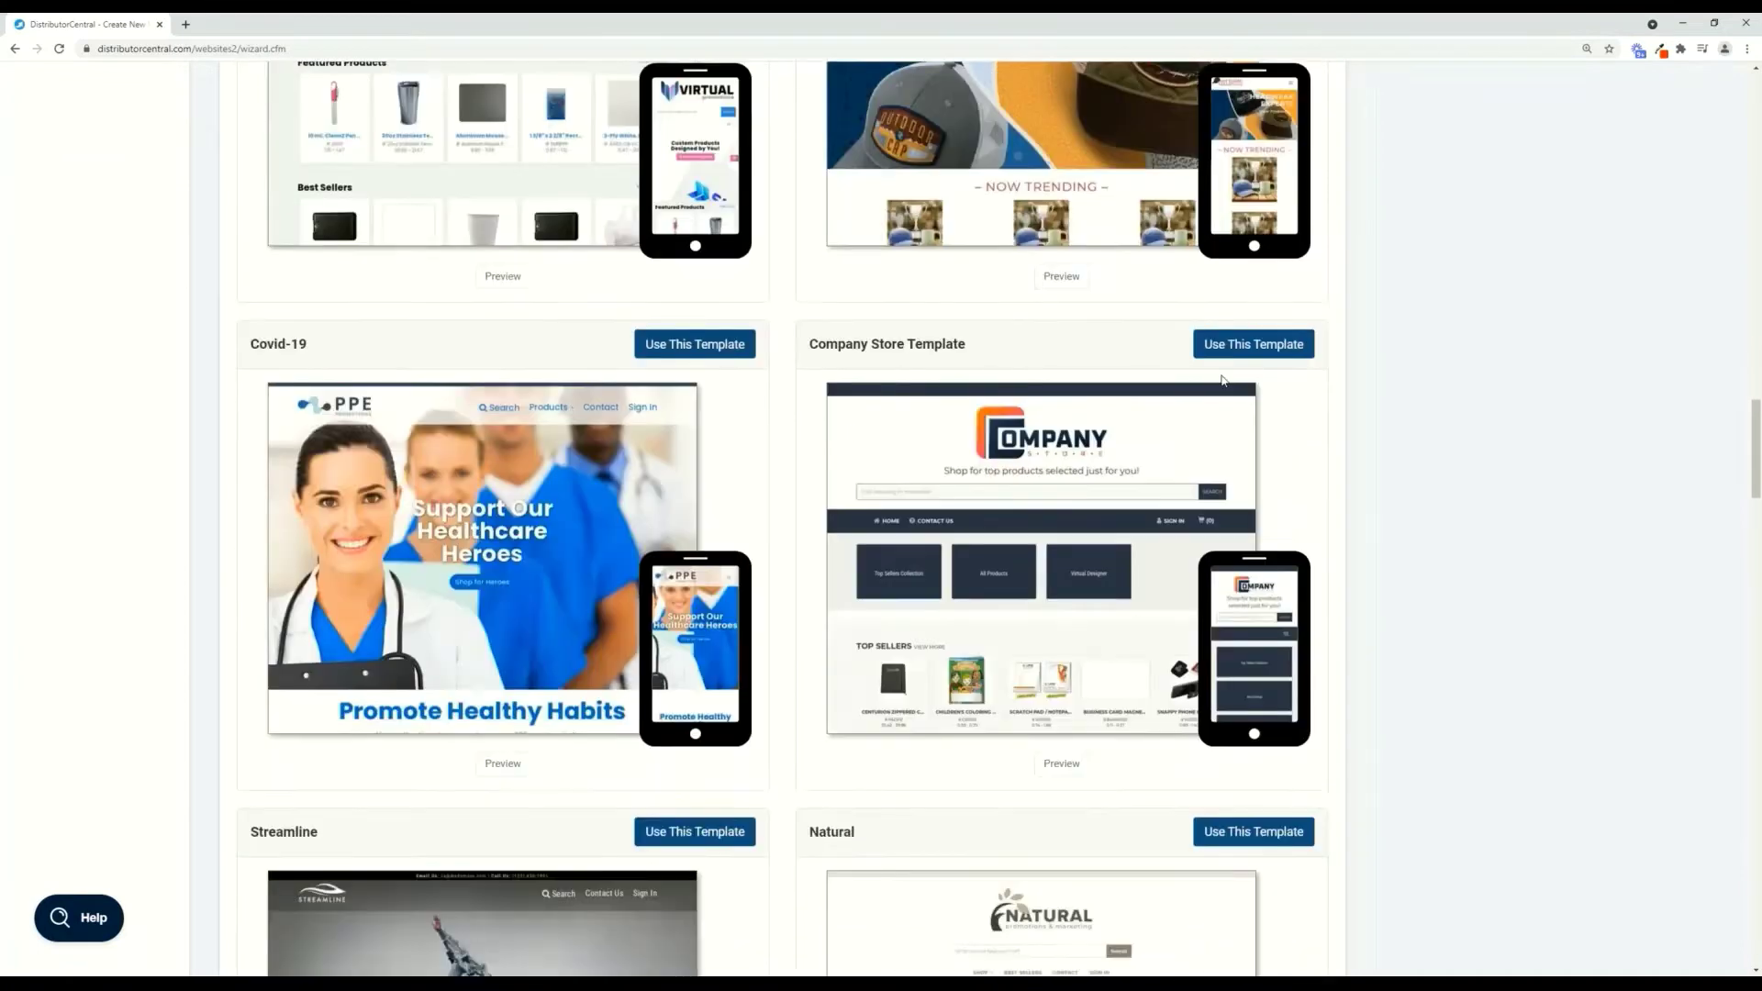
click(1246, 359)
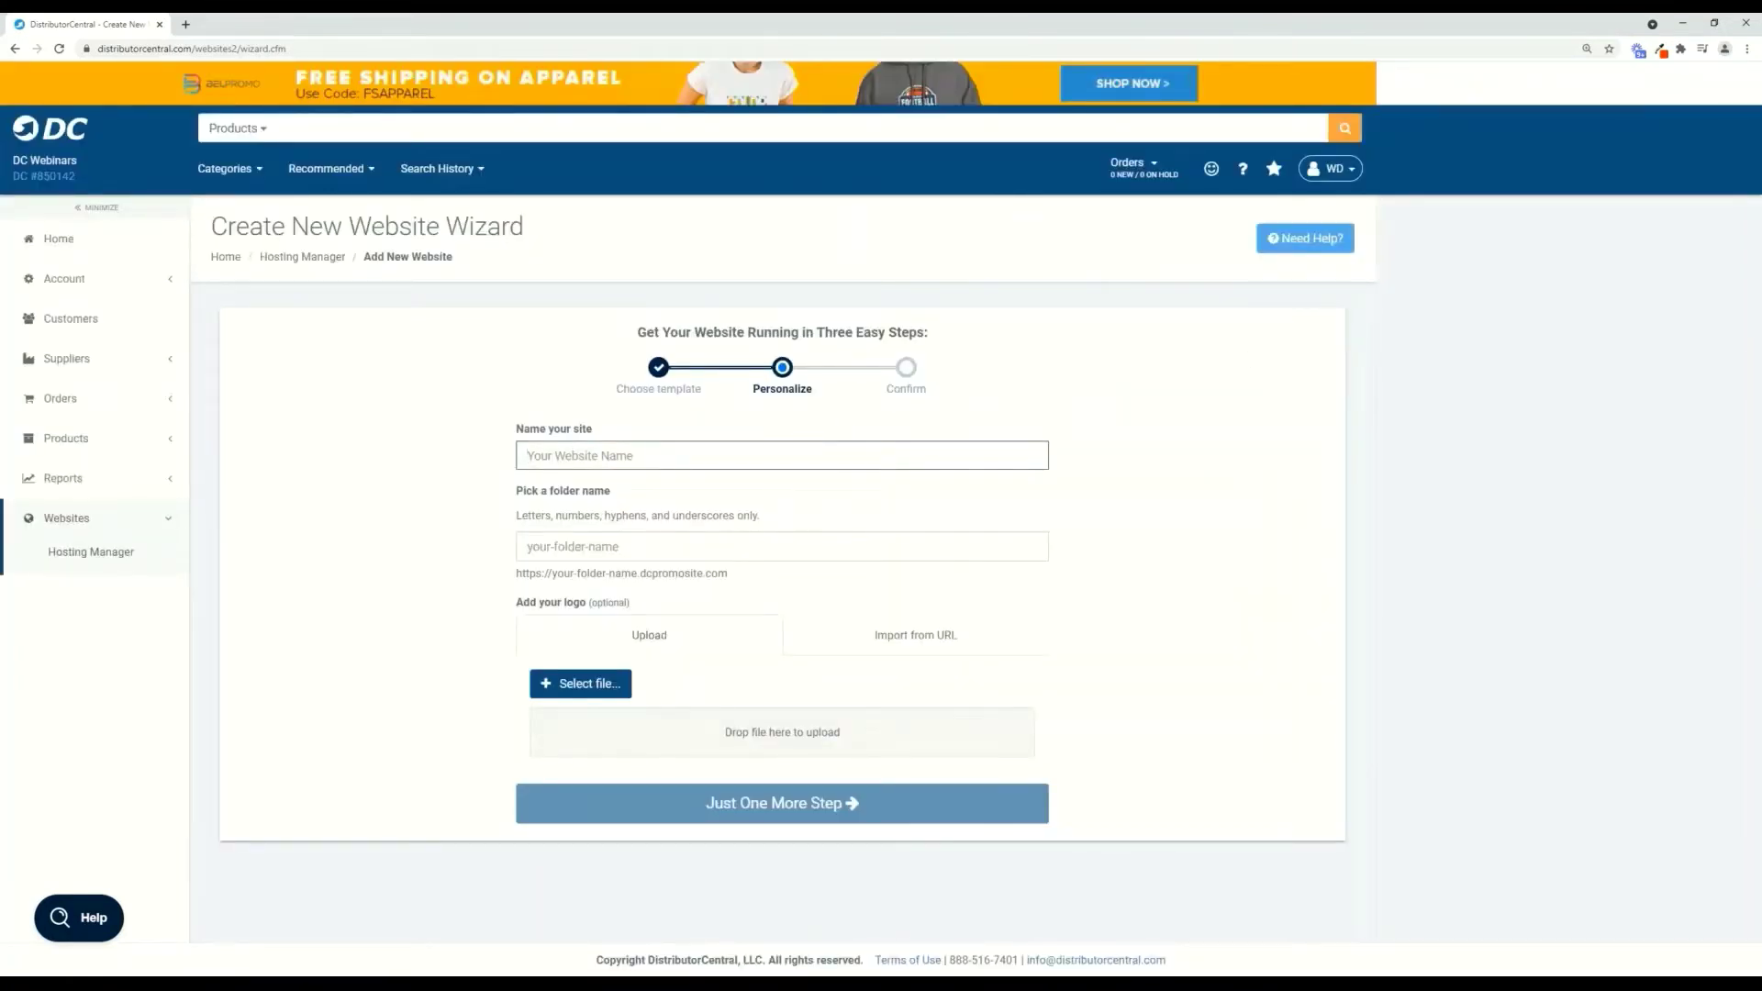
Name the site DC Store2 with the folder name dcstore2, skip the logo, and create the website.
text(DC)
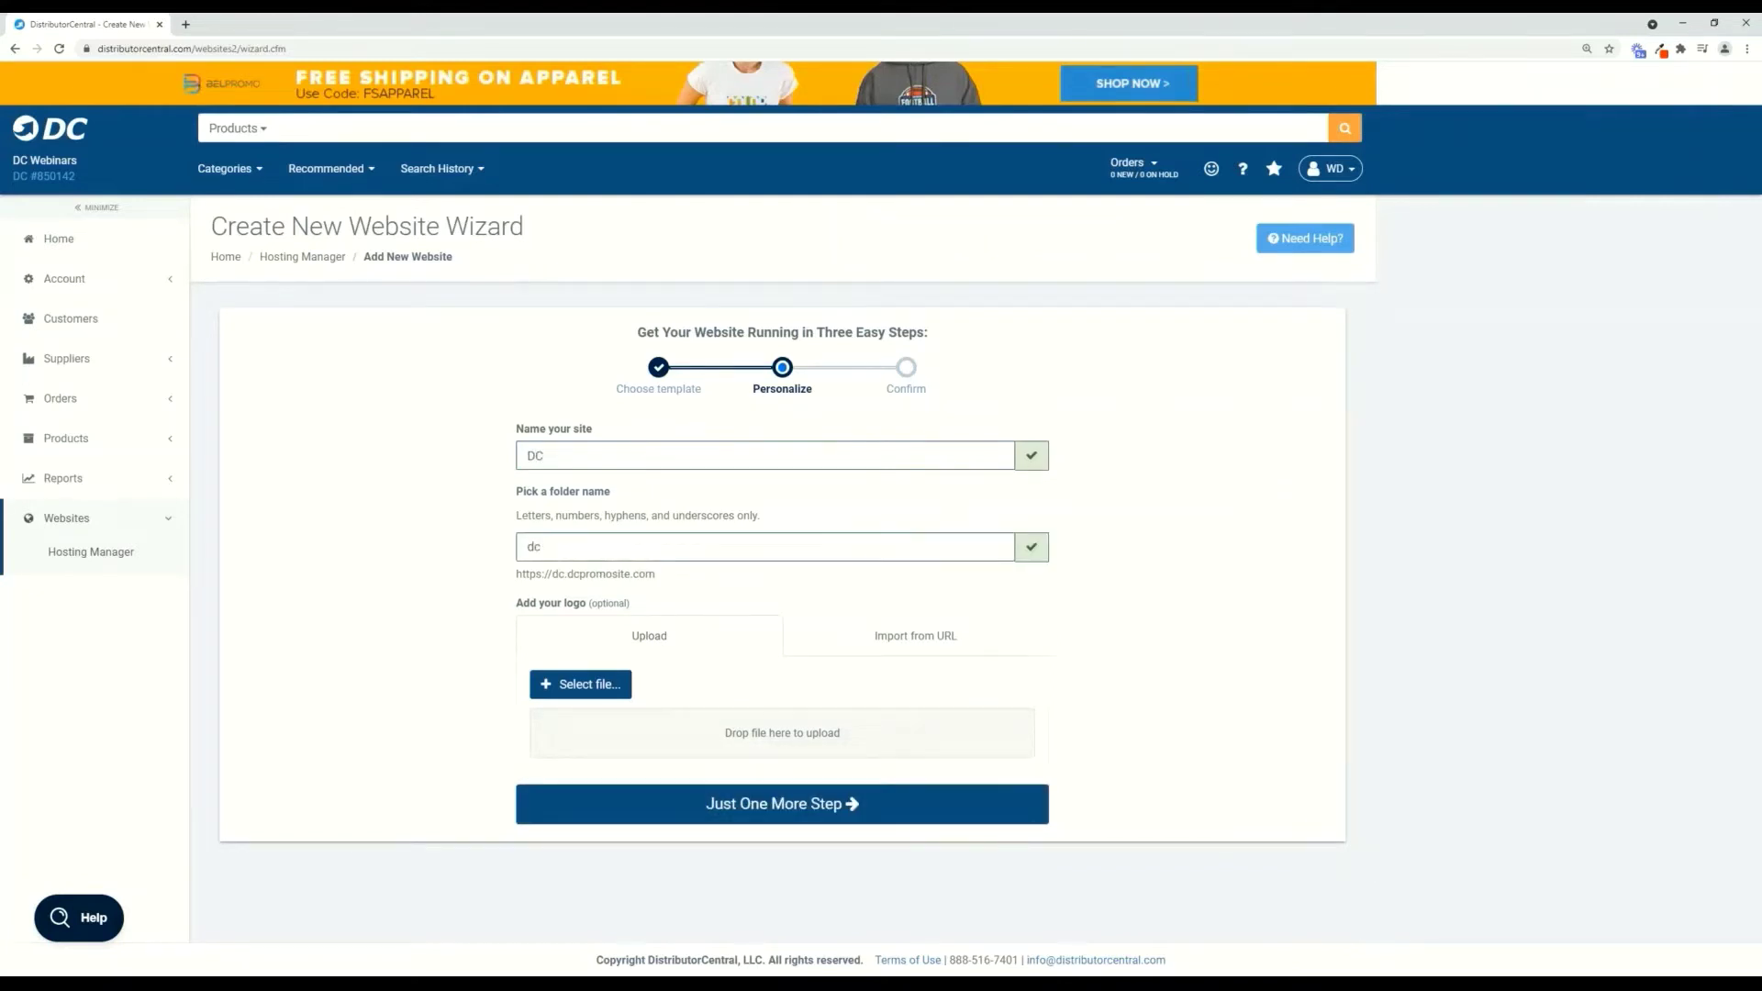
text( Store2)
key(BackSpace)
click(826, 818)
scroll(913, 704, down, 1)
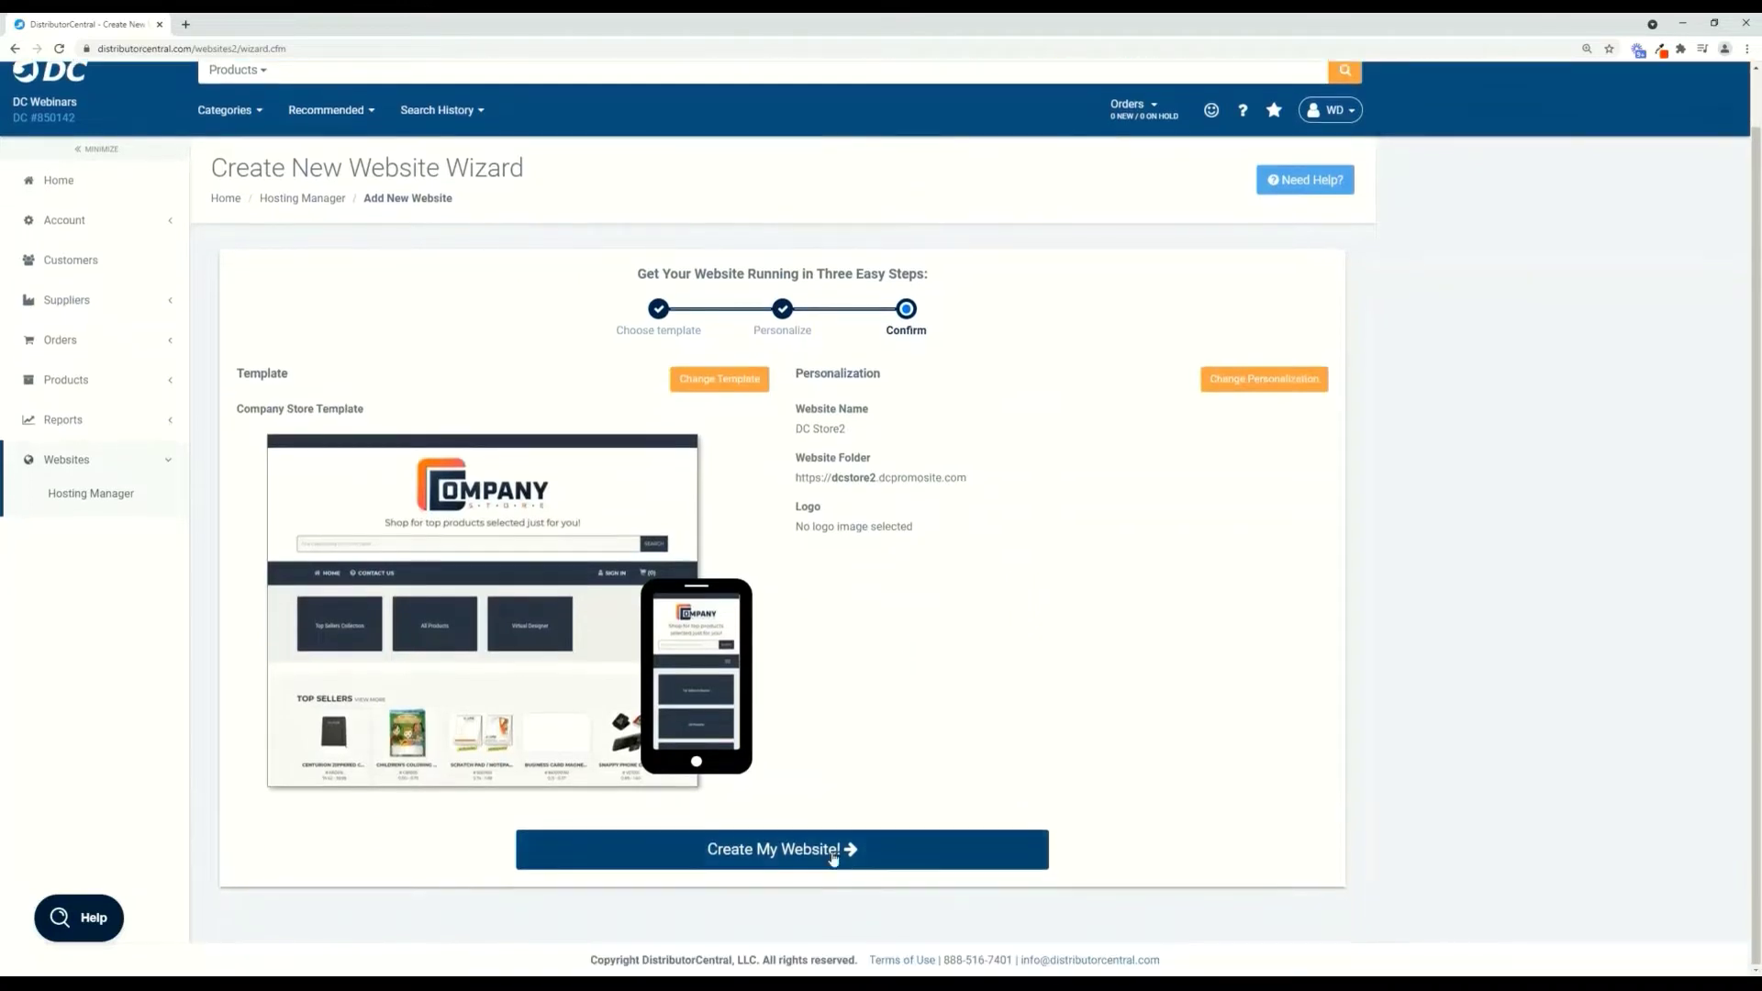
click(834, 852)
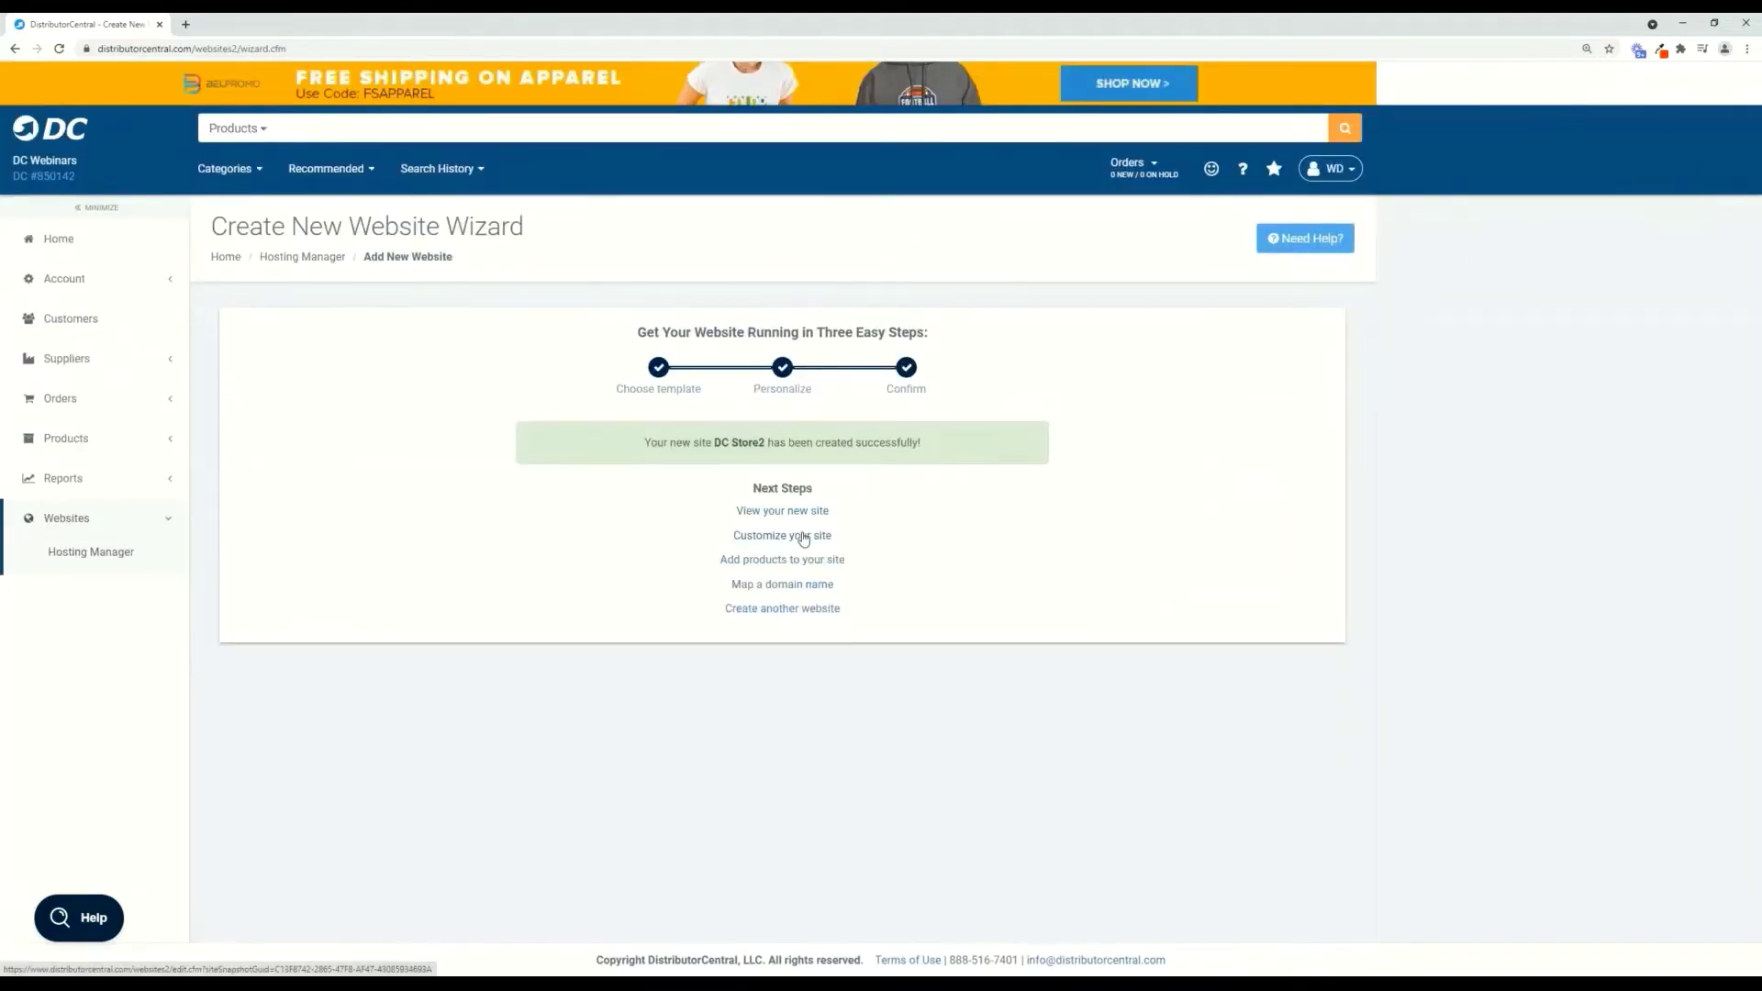
Open the new site for customizing, upload DC-Promotions-Webinar-Logo (1).png from the Desktop, and use it as the header picture.
click(803, 537)
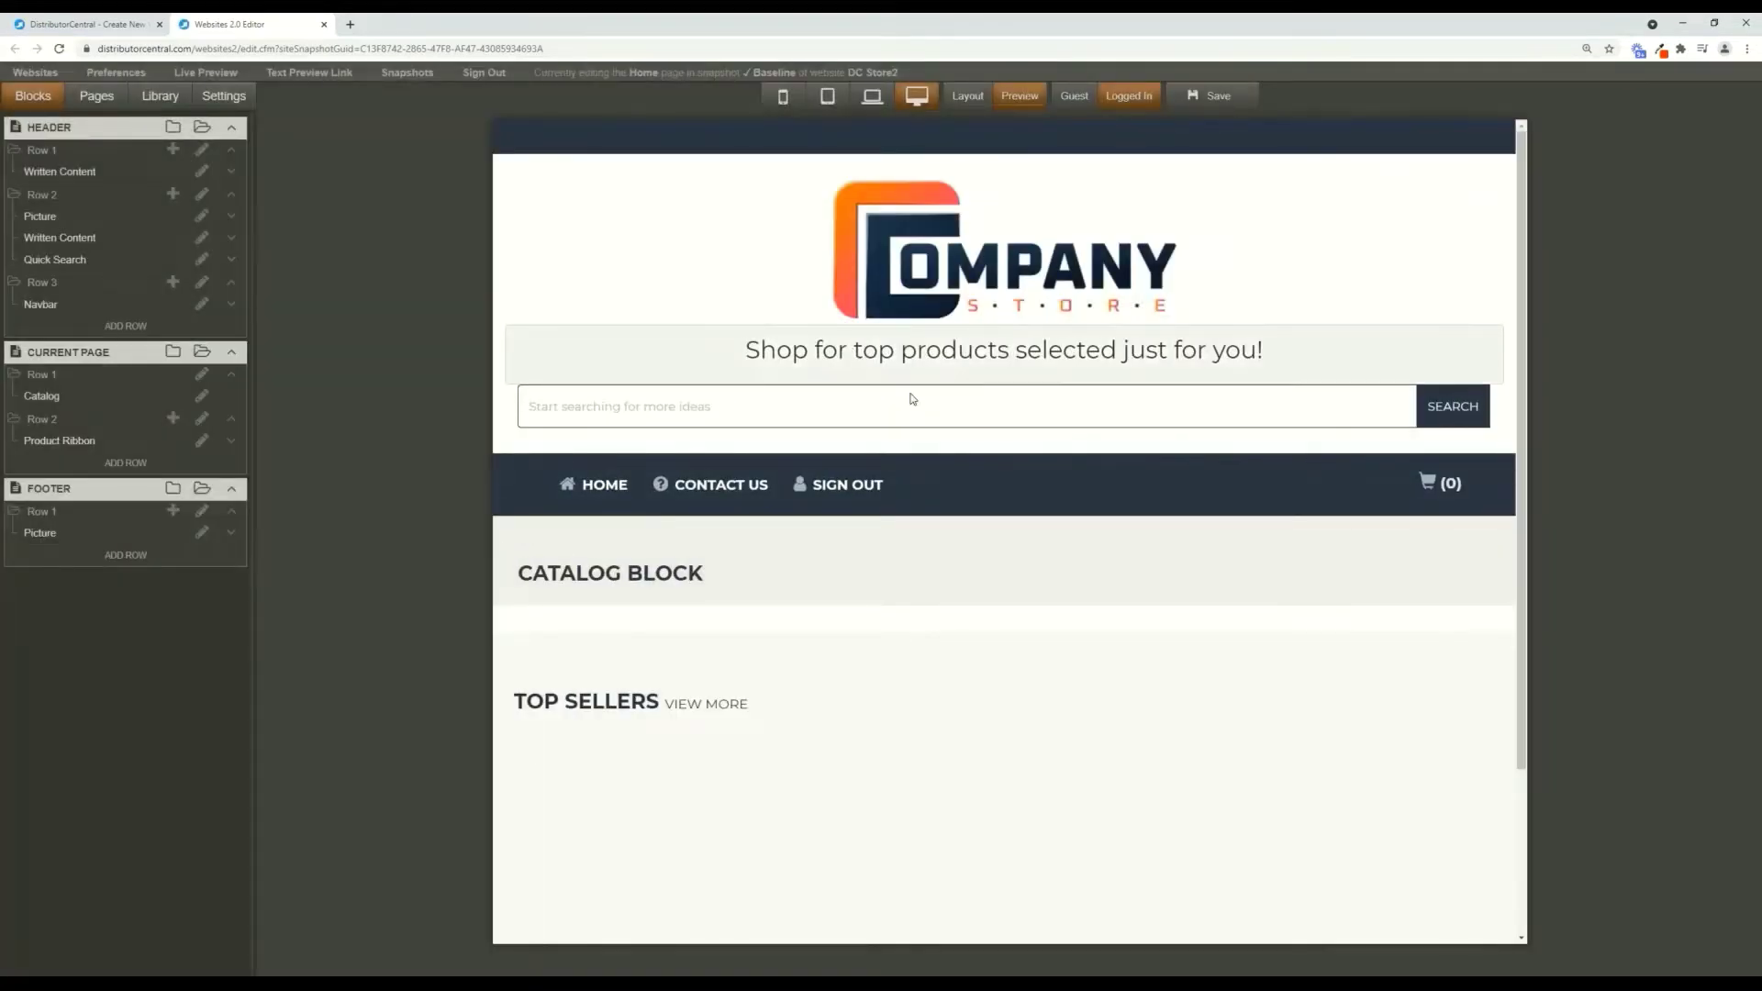
click(914, 294)
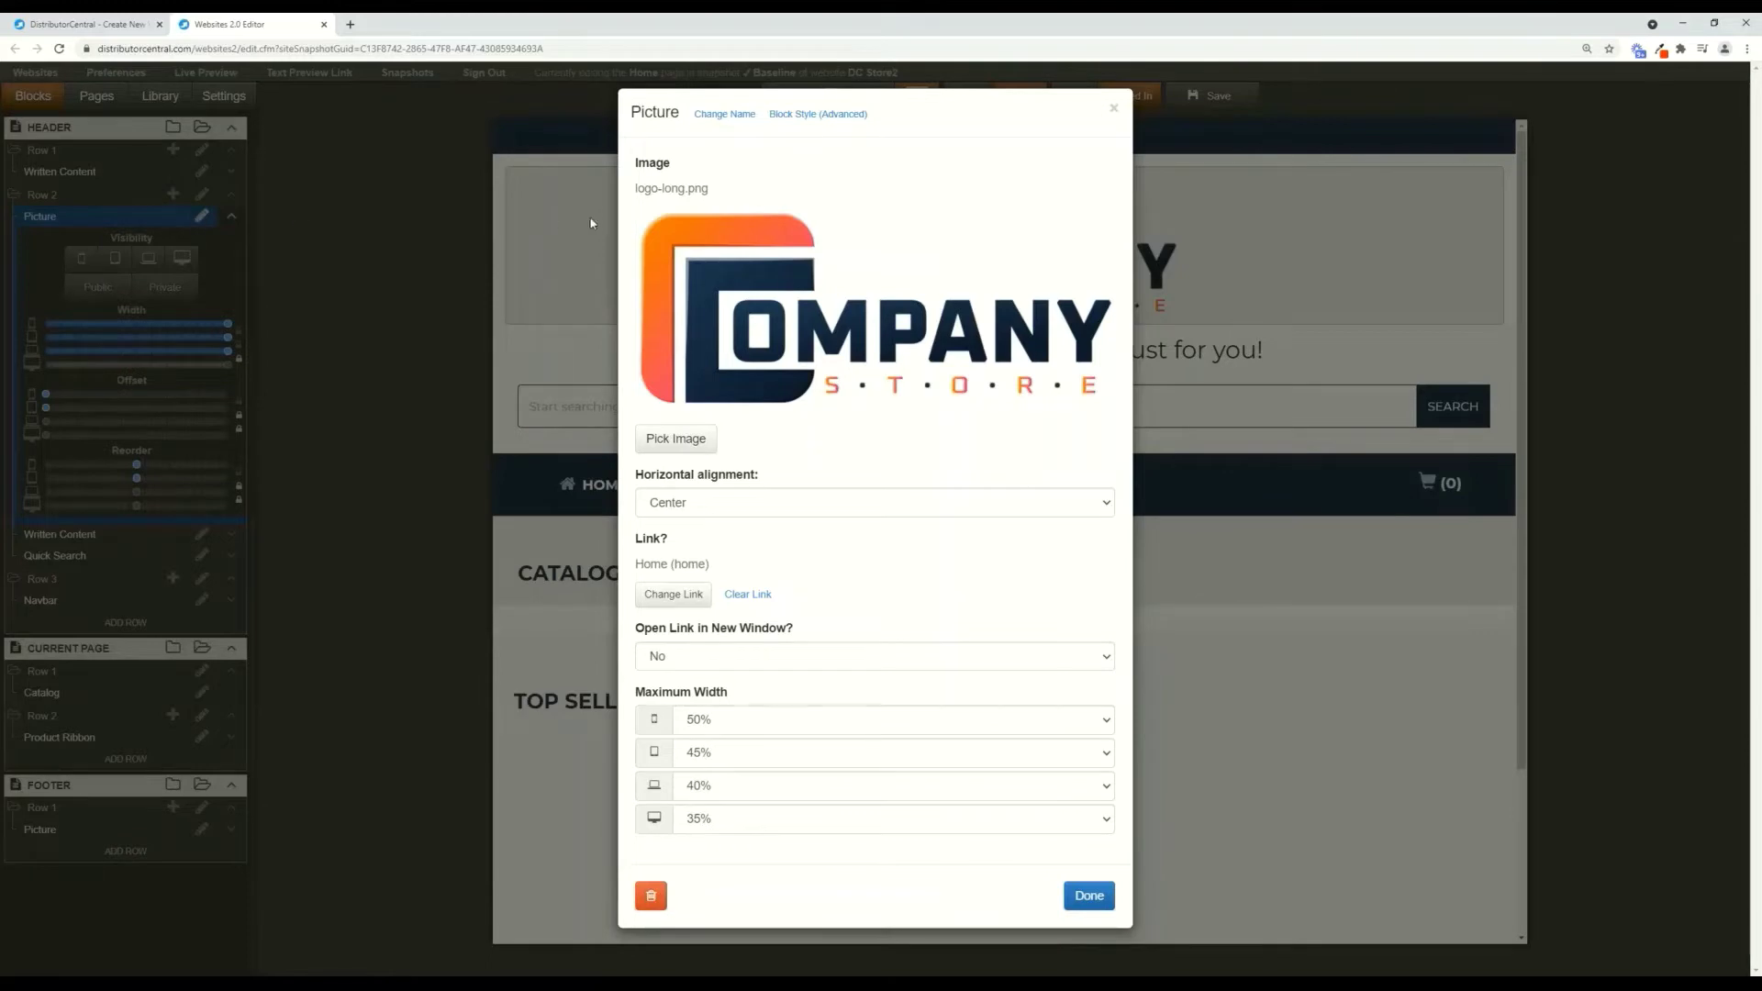
click(672, 441)
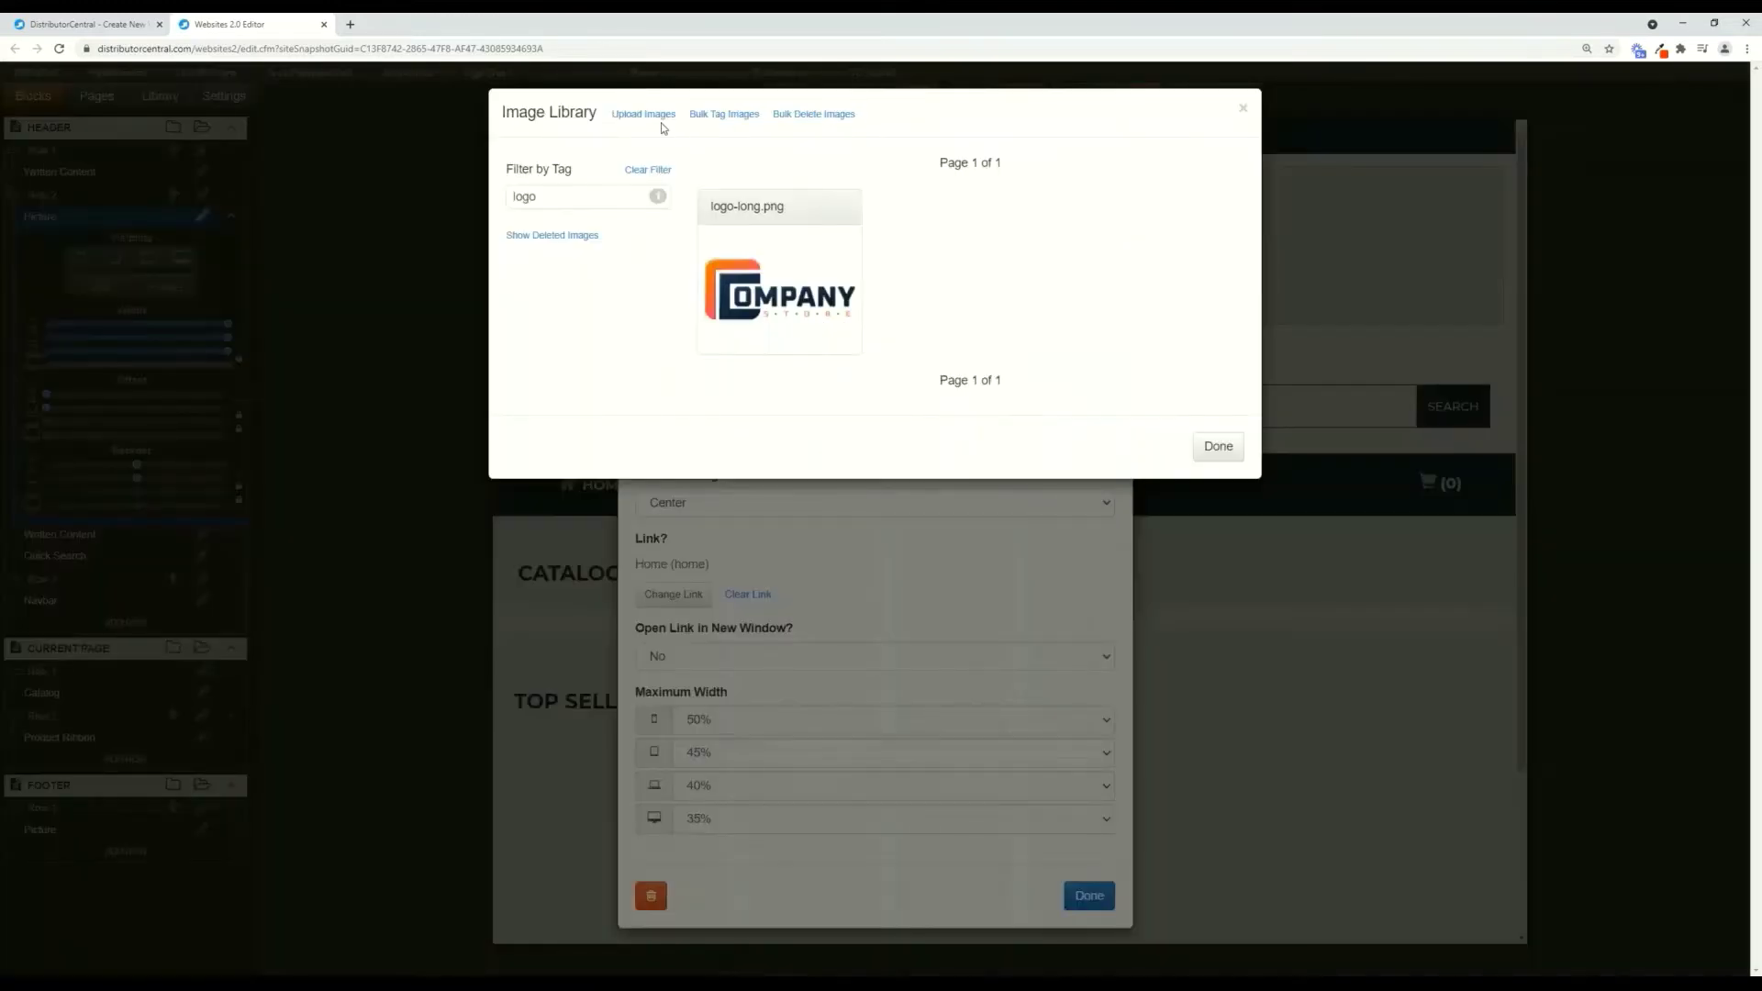
click(661, 122)
click(590, 174)
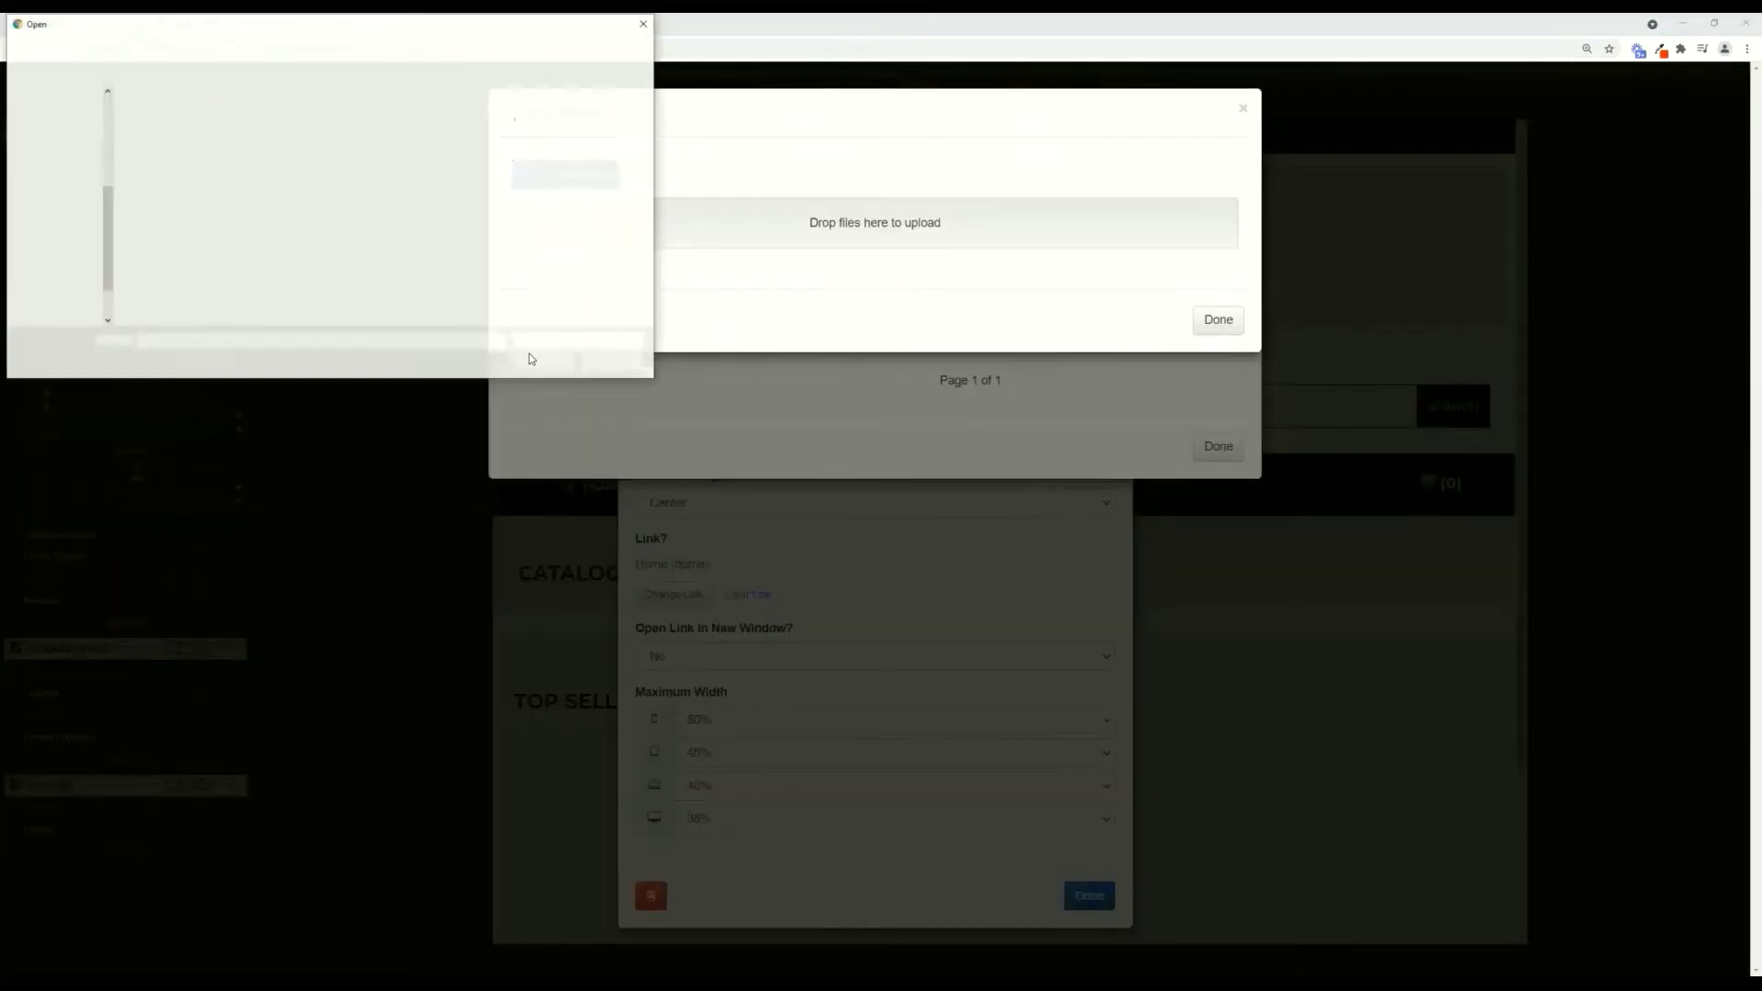
click(309, 237)
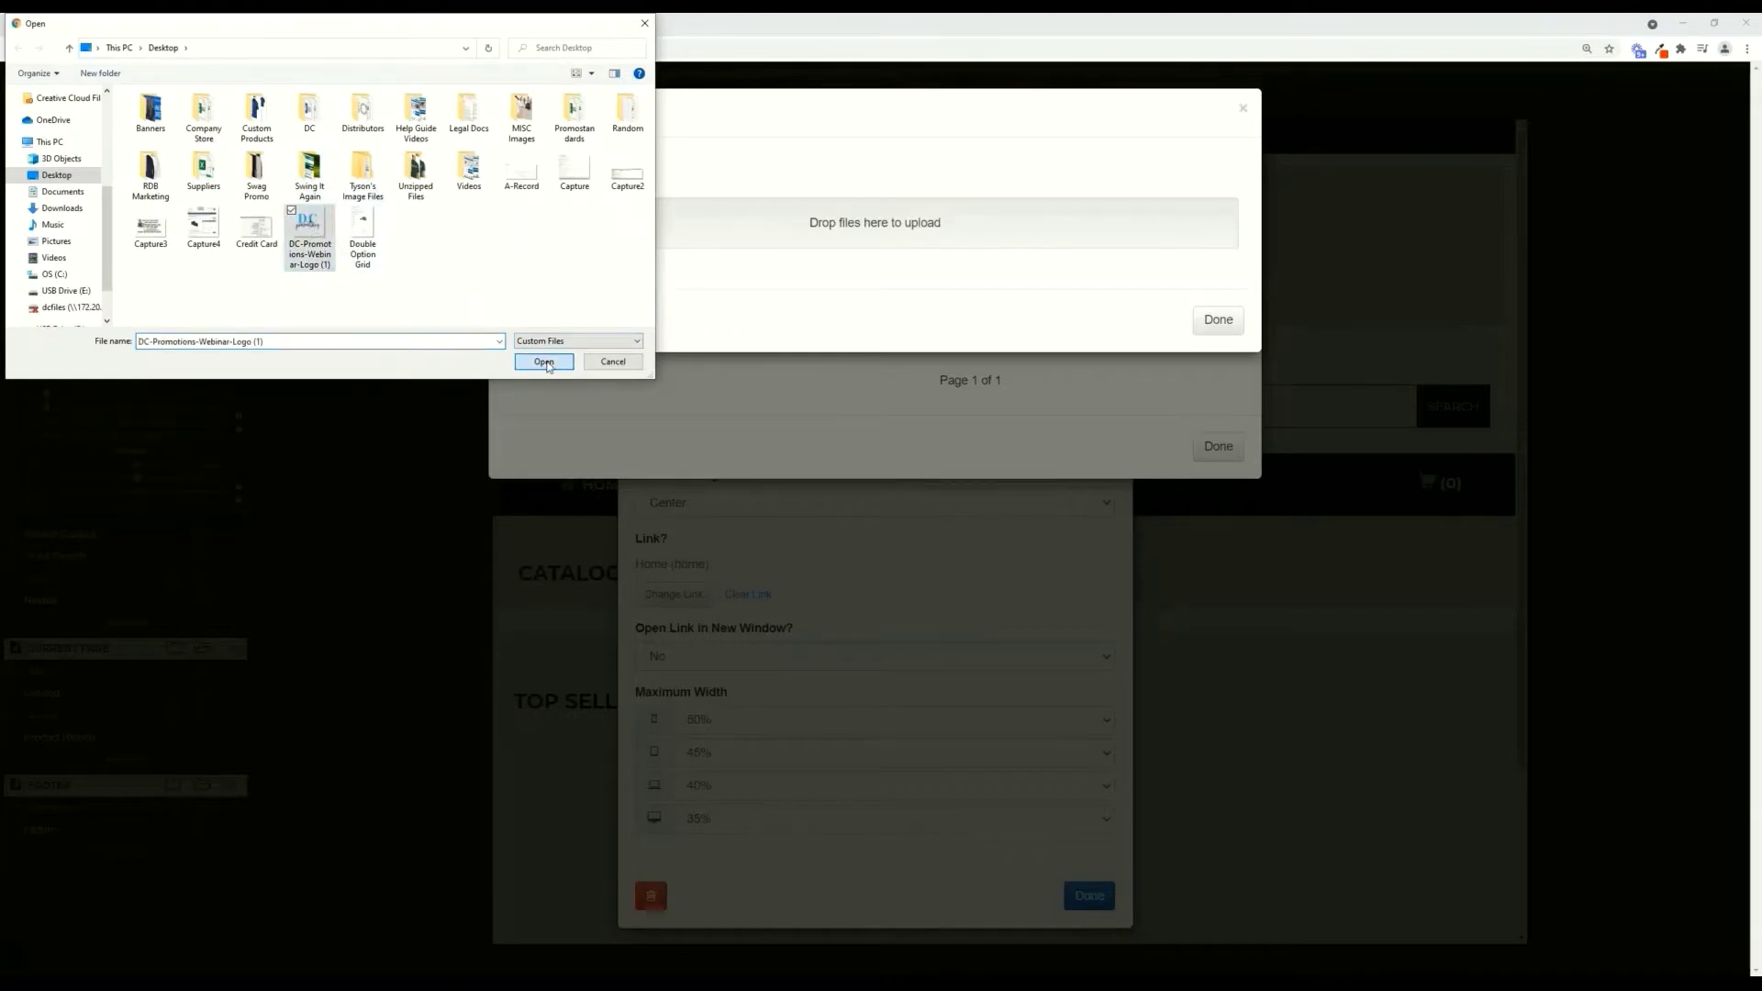
click(545, 362)
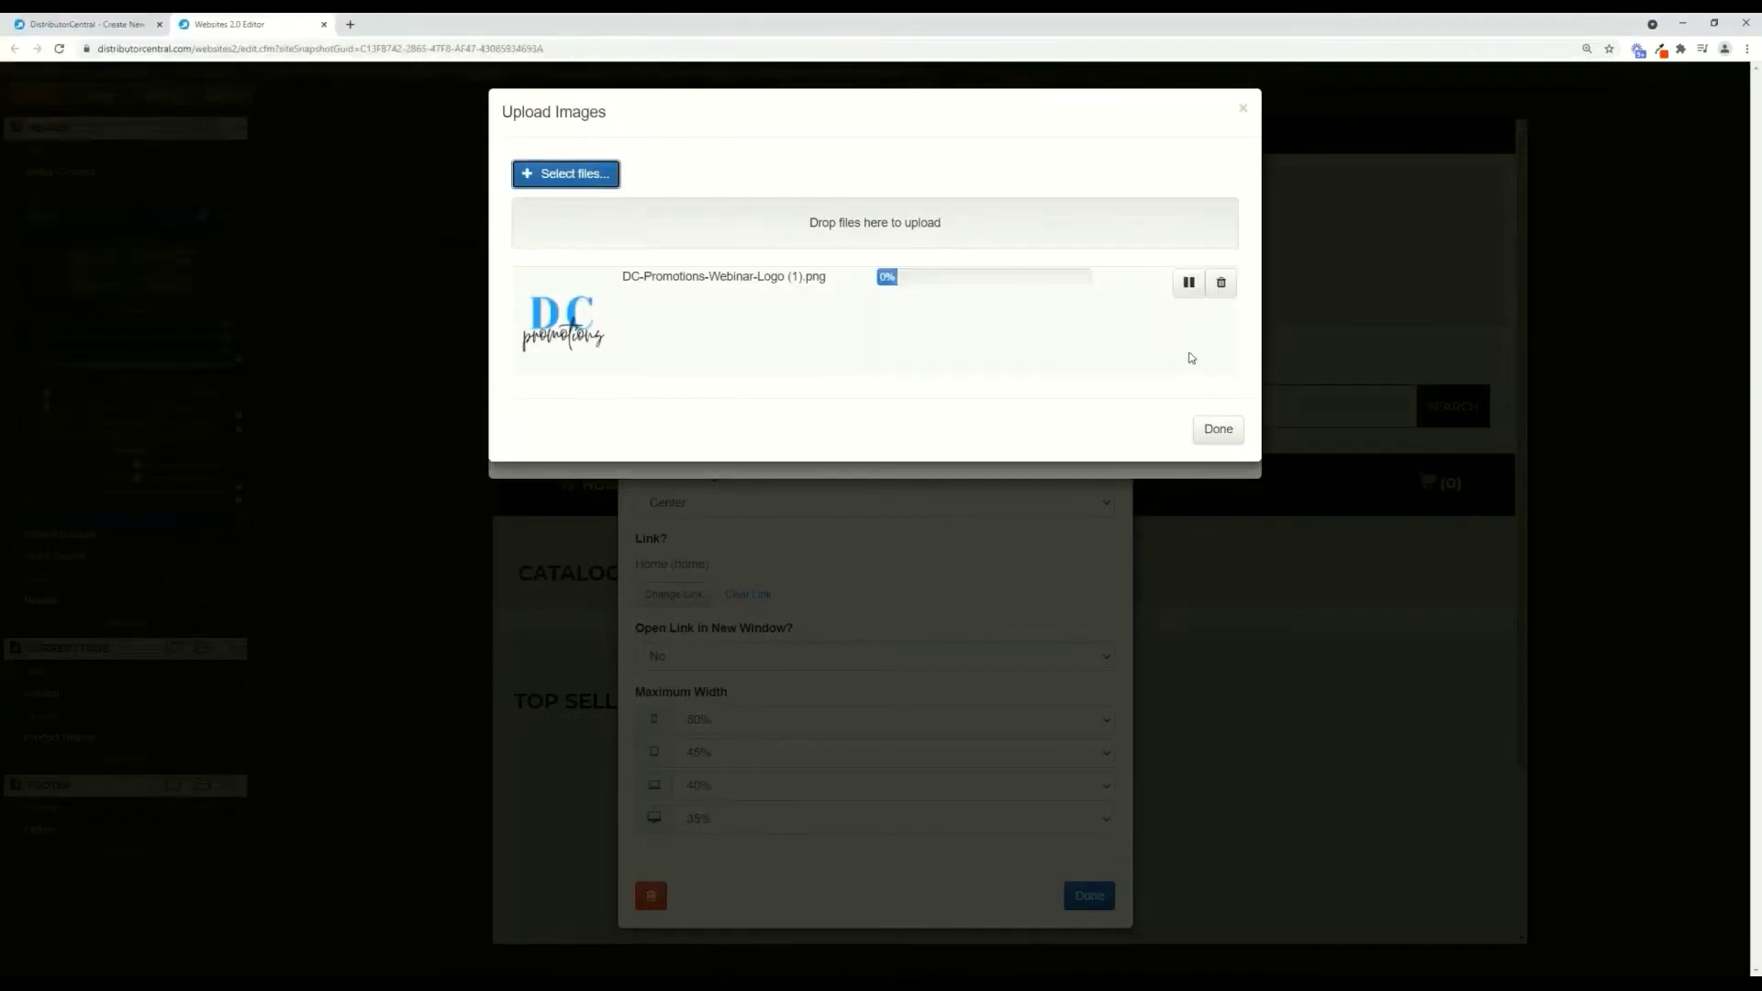
click(1213, 433)
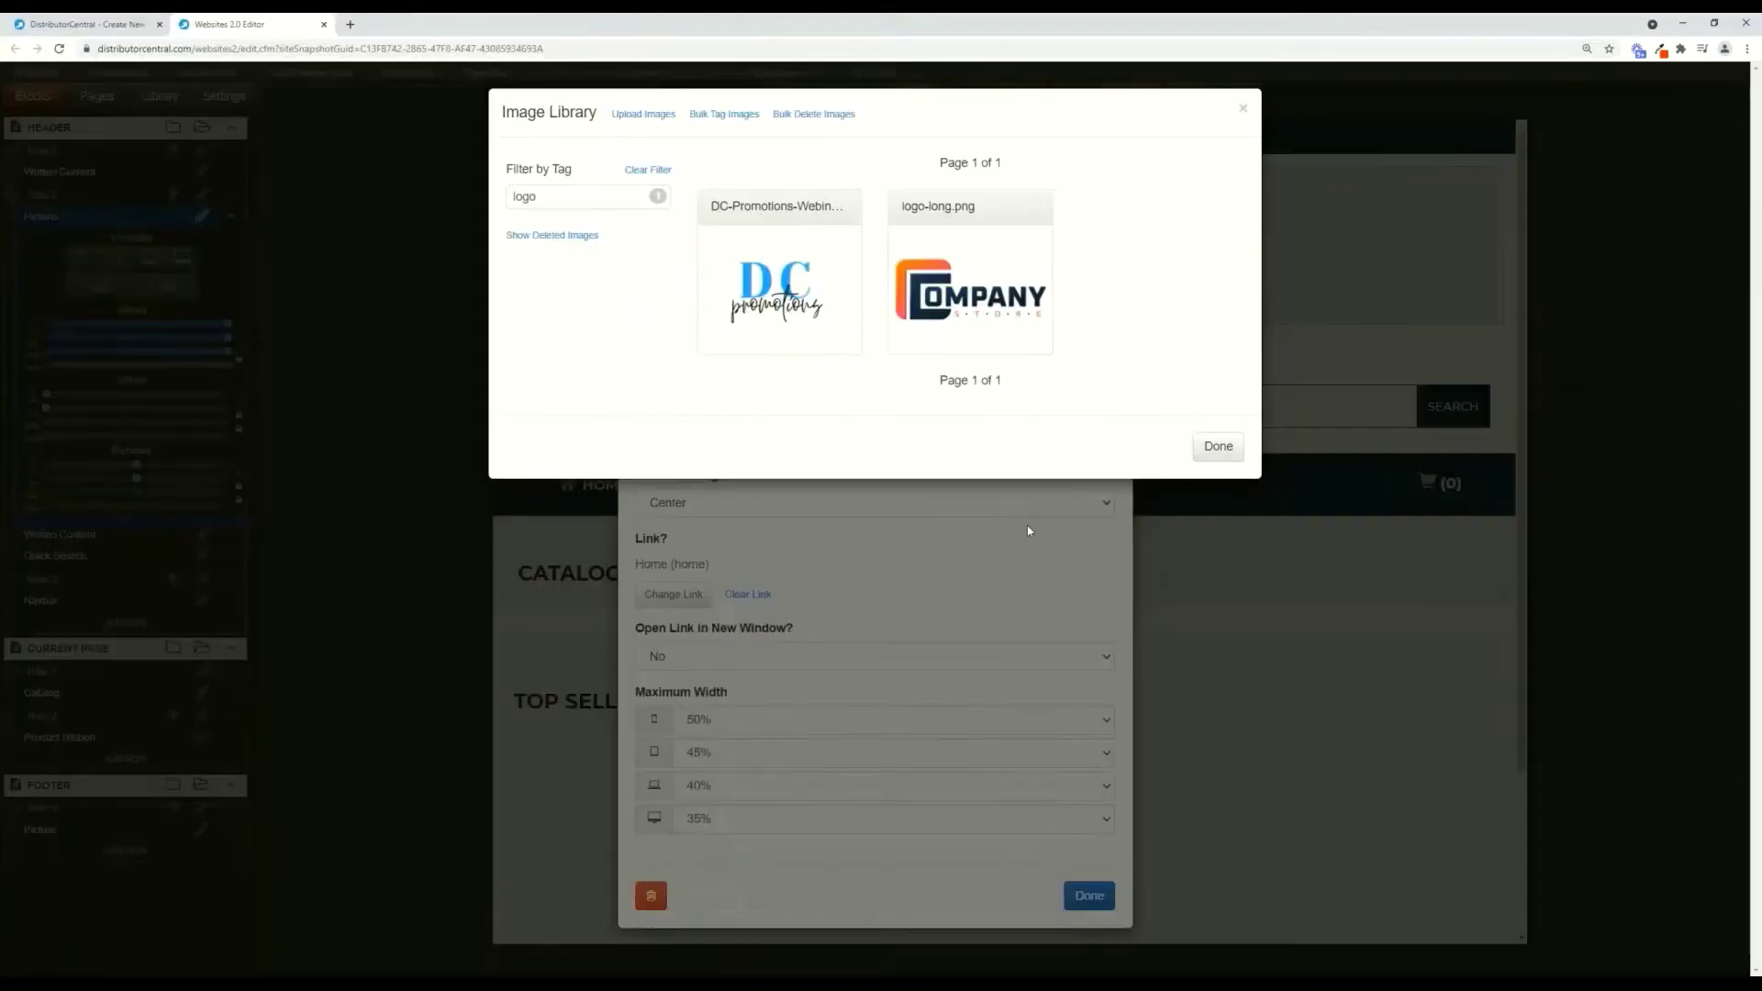
click(779, 292)
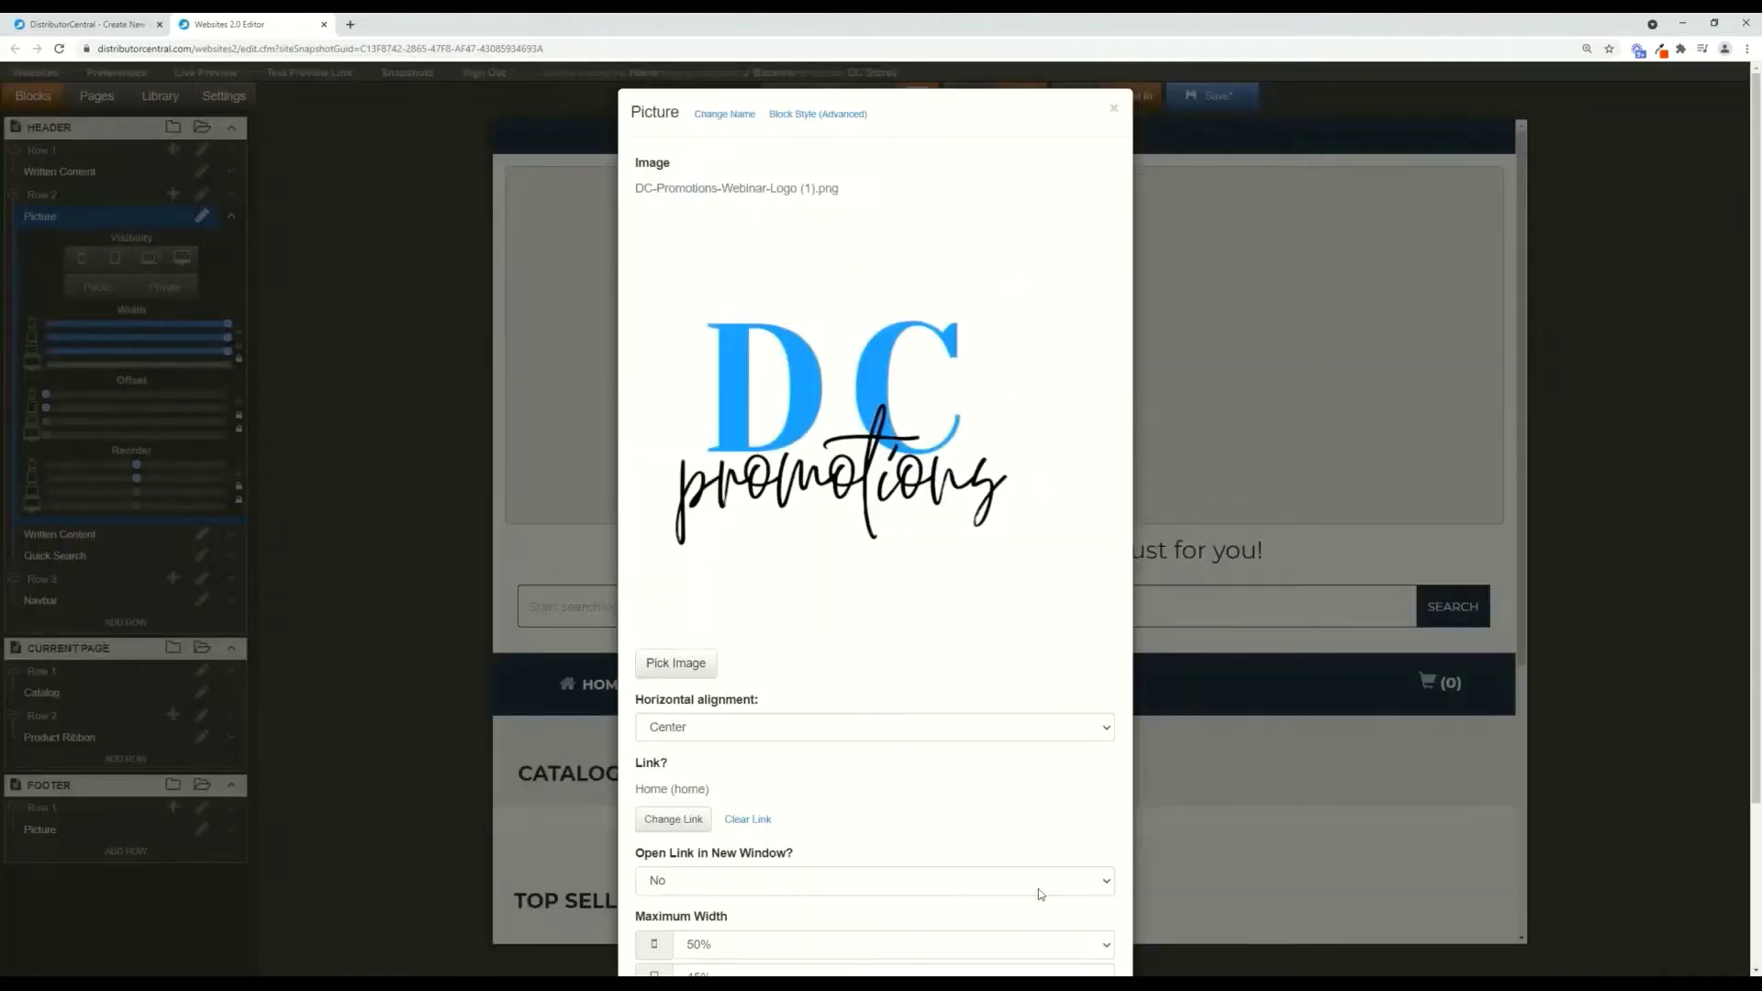
Set the header logo's maximum width on desktop screens to 25%.
scroll(1164, 523, down, 5)
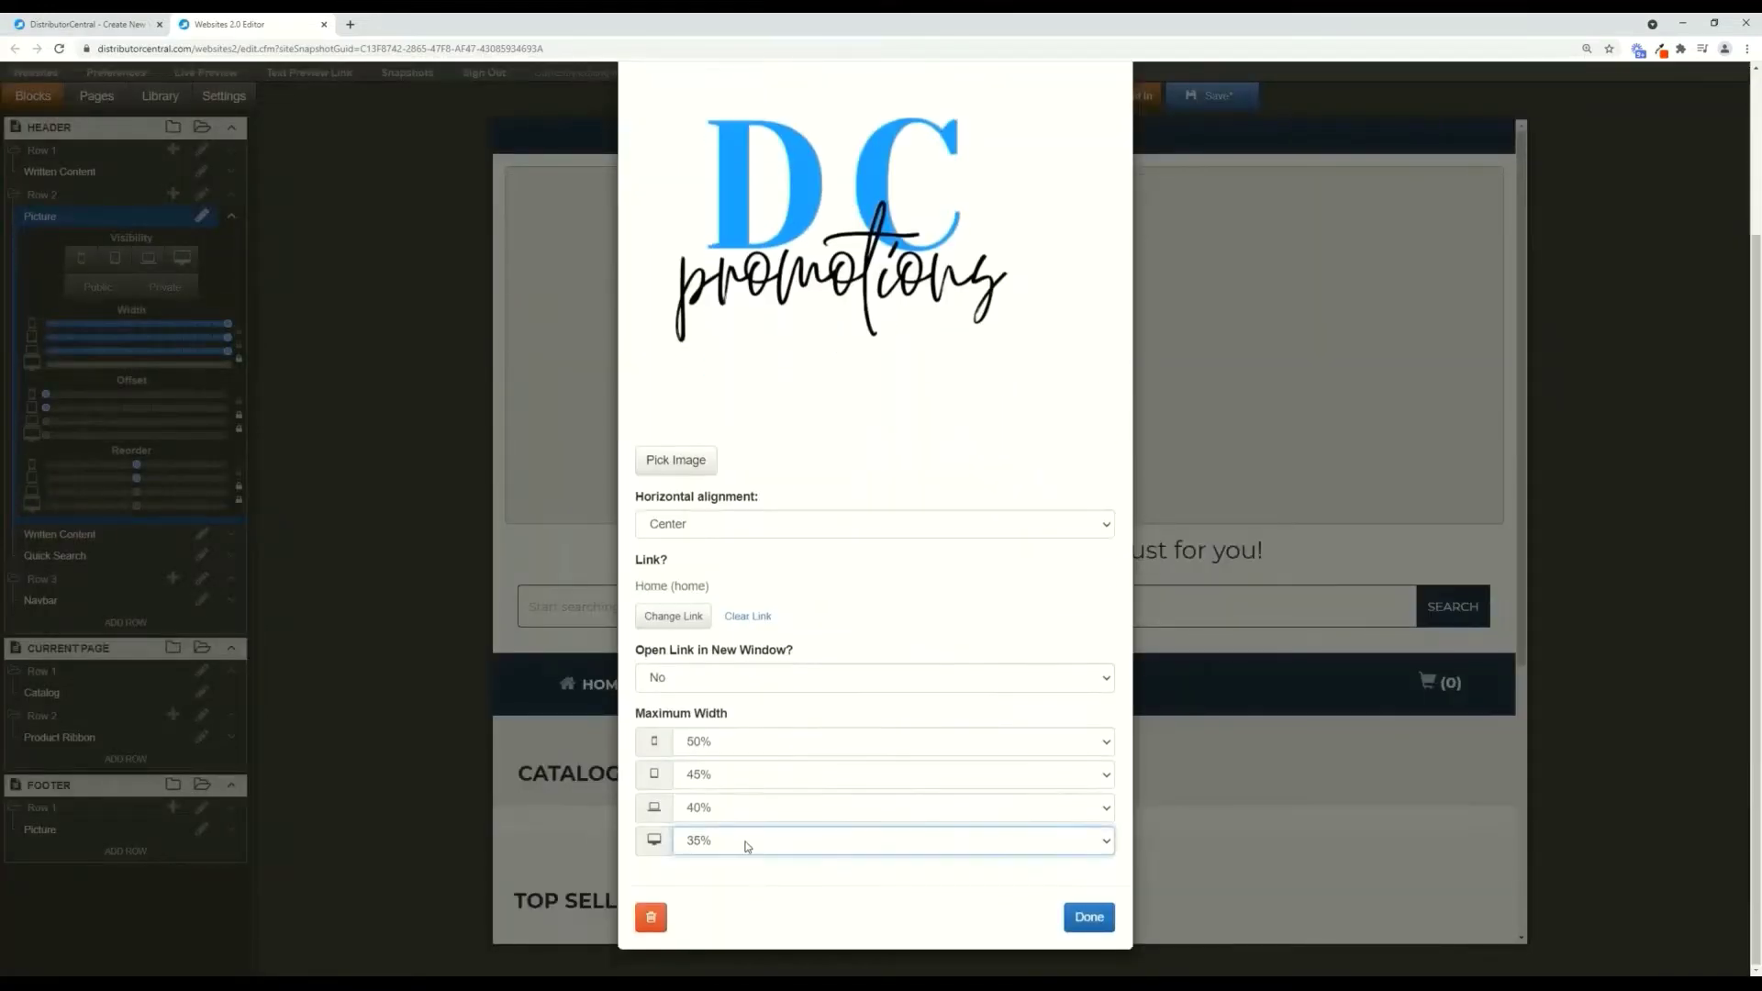
click(747, 842)
click(746, 732)
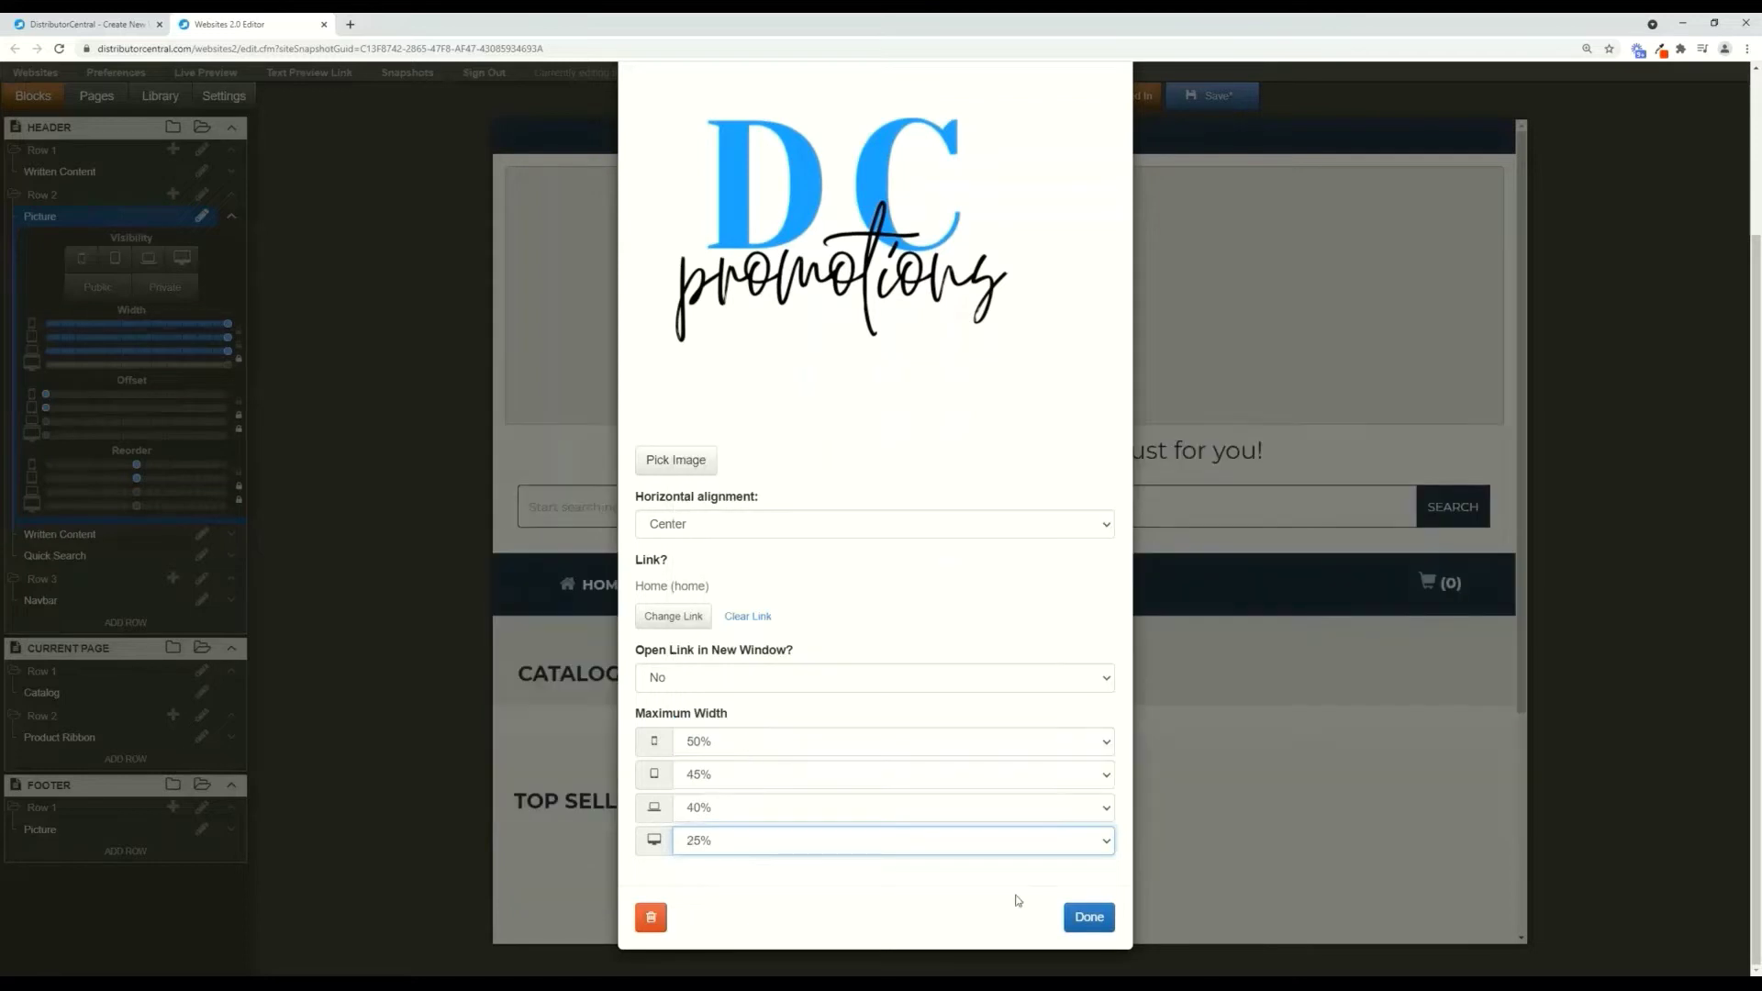
click(1094, 925)
Replace the footer's Company Store logo with the uploaded DC-Promotions-Webinar-Logo (1).png.
scroll(1089, 716, down, 3)
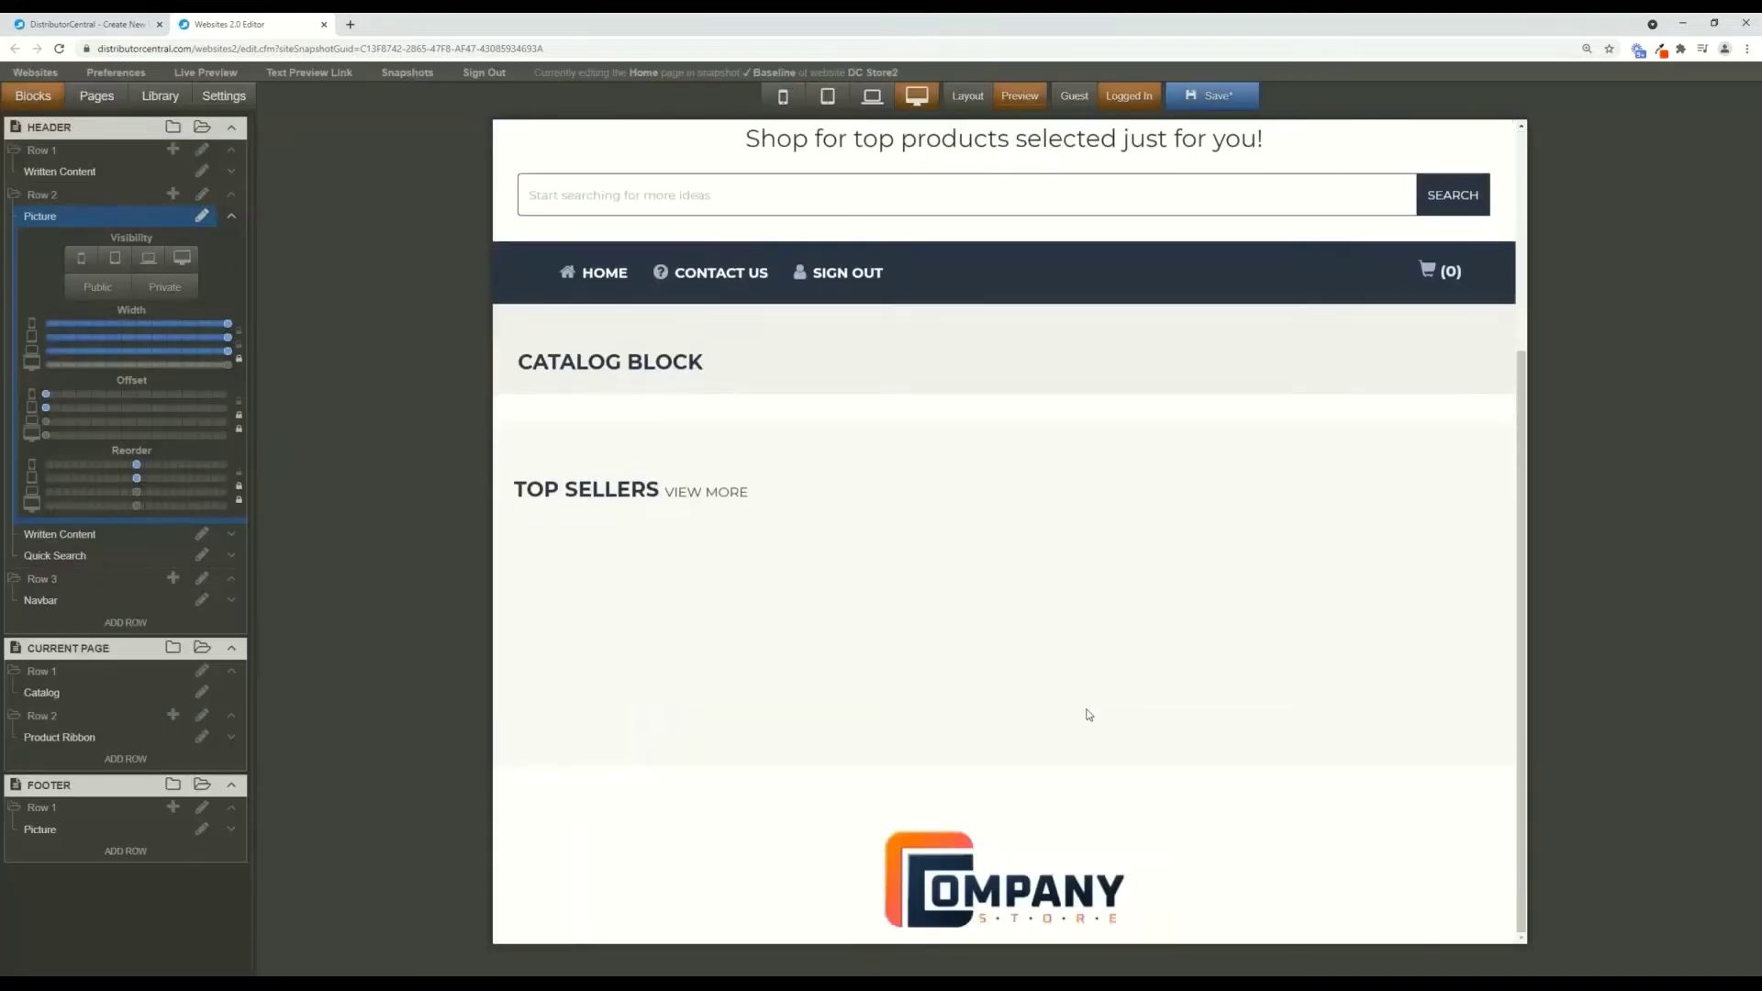
click(1052, 901)
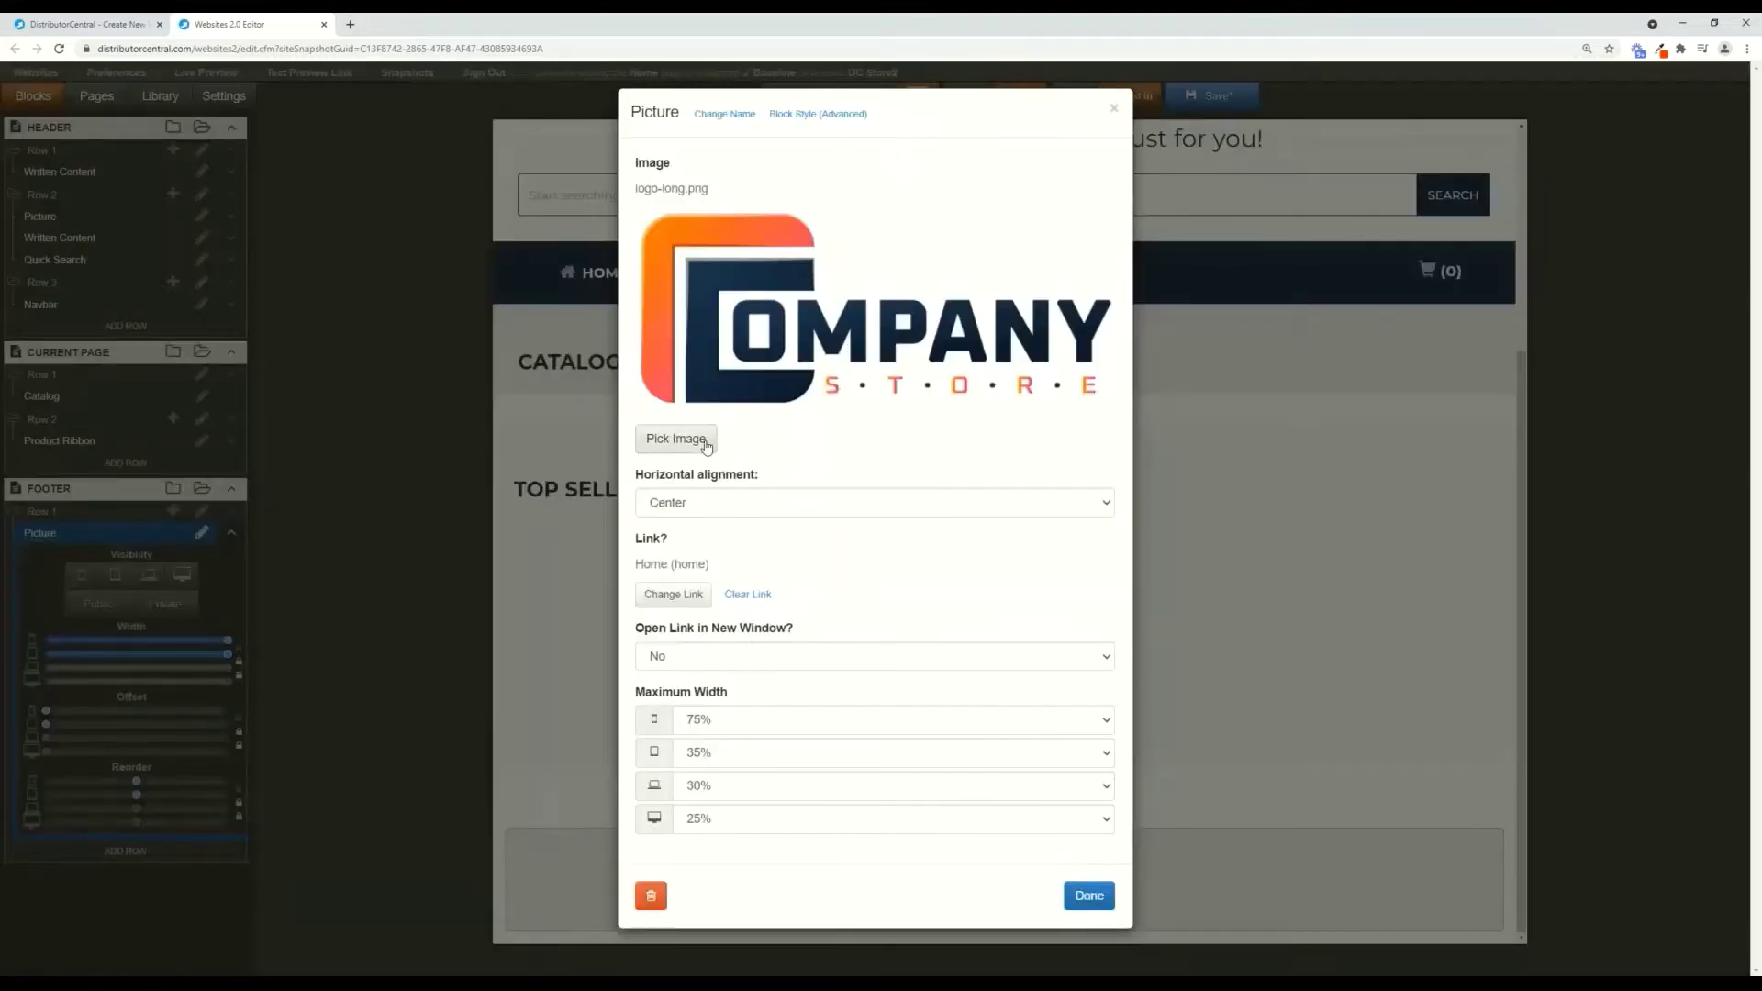
click(683, 441)
click(819, 280)
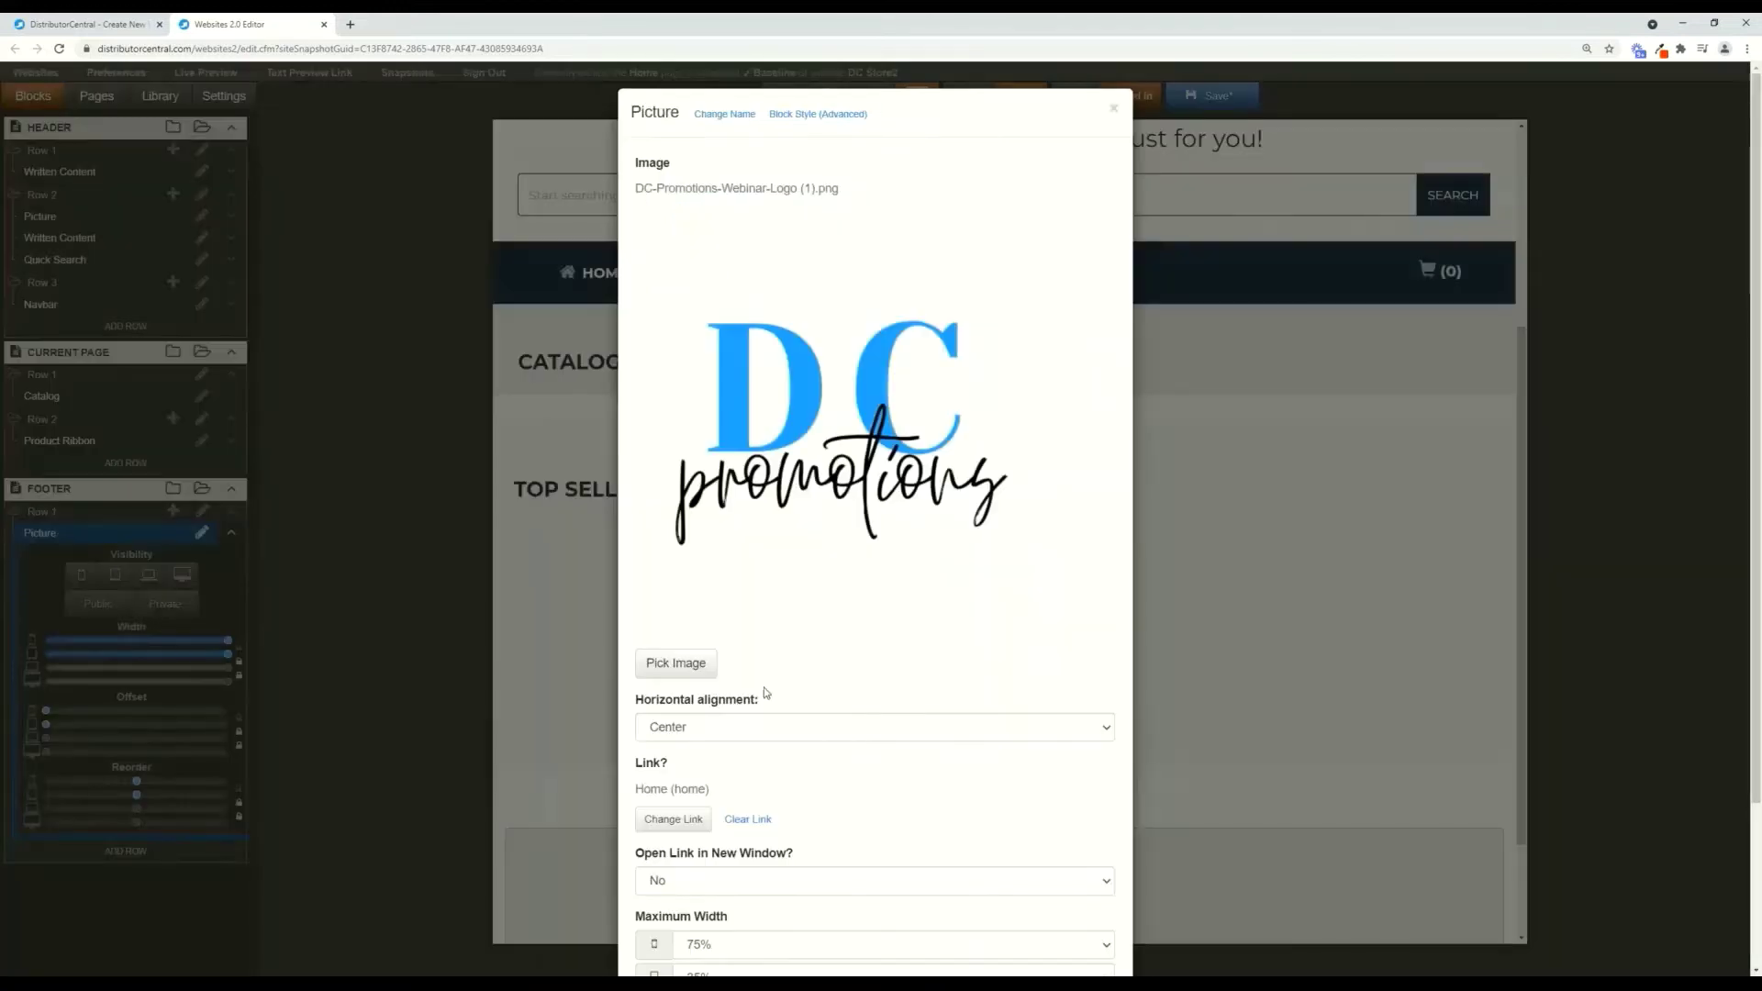
Set the footer logo's maximum width on desktop screens to 15% and save the site.
scroll(764, 686, down, 3)
click(745, 841)
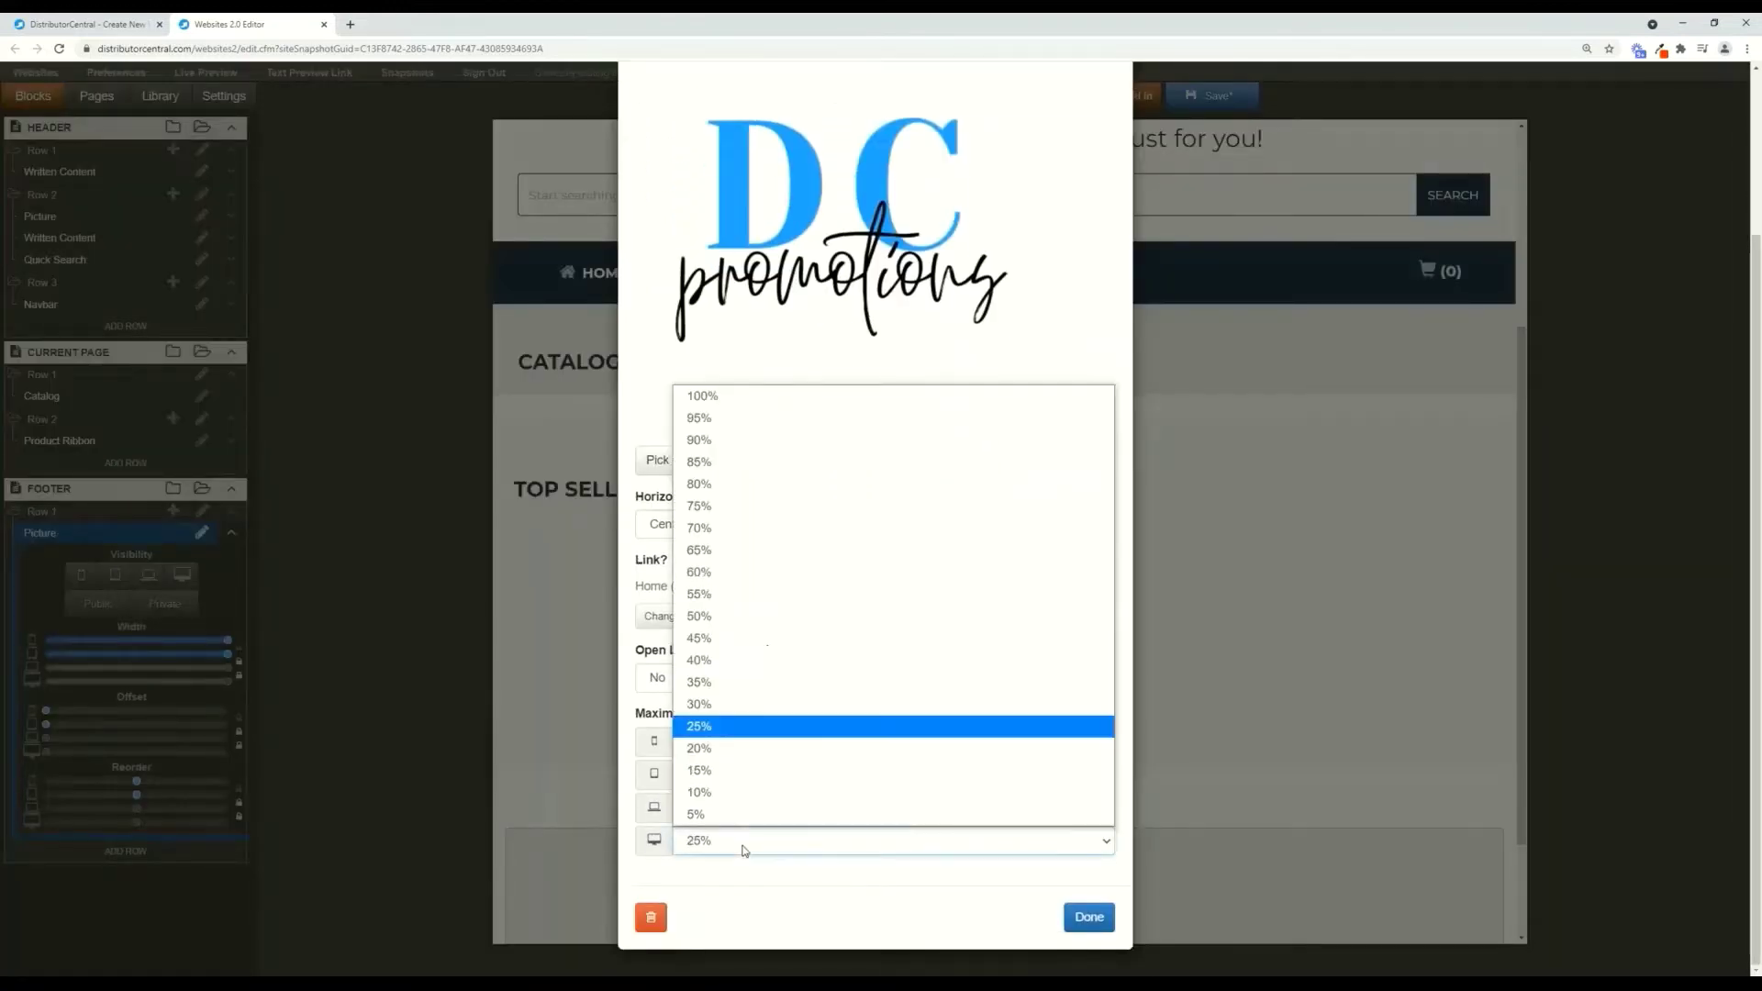
click(734, 776)
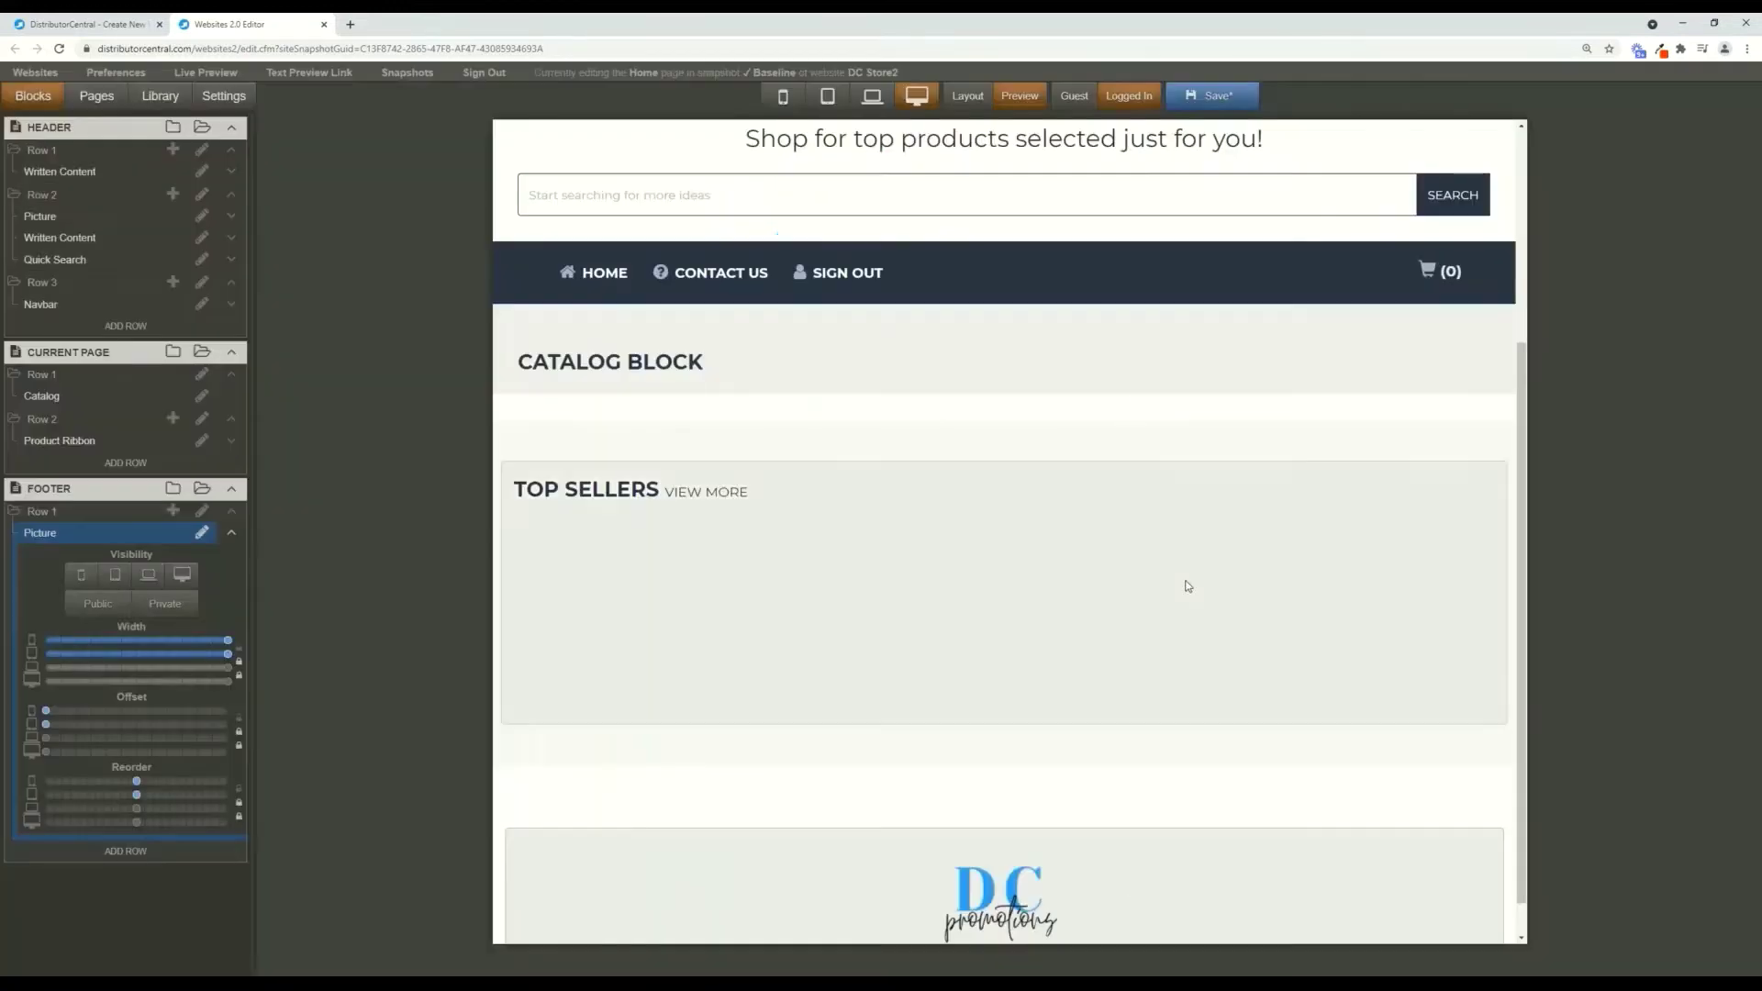
click(1105, 918)
click(1213, 96)
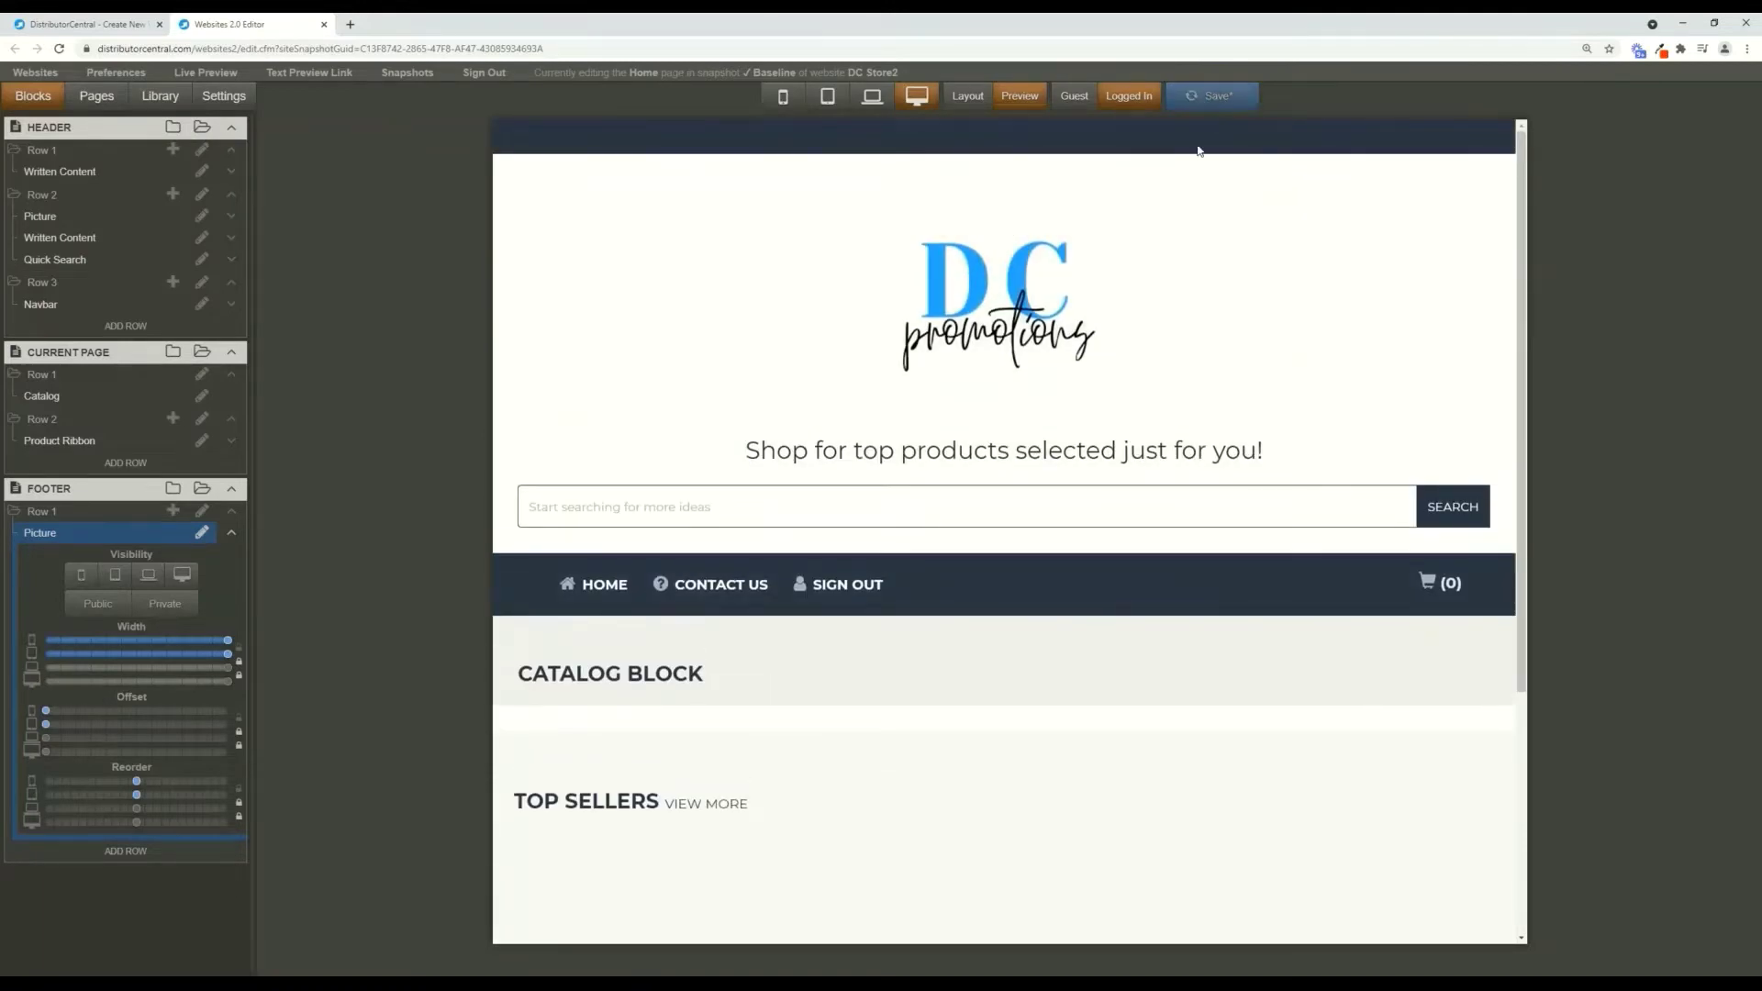
Delete the Top Sellers product ribbon block from the home page.
scroll(743, 350, down, 3)
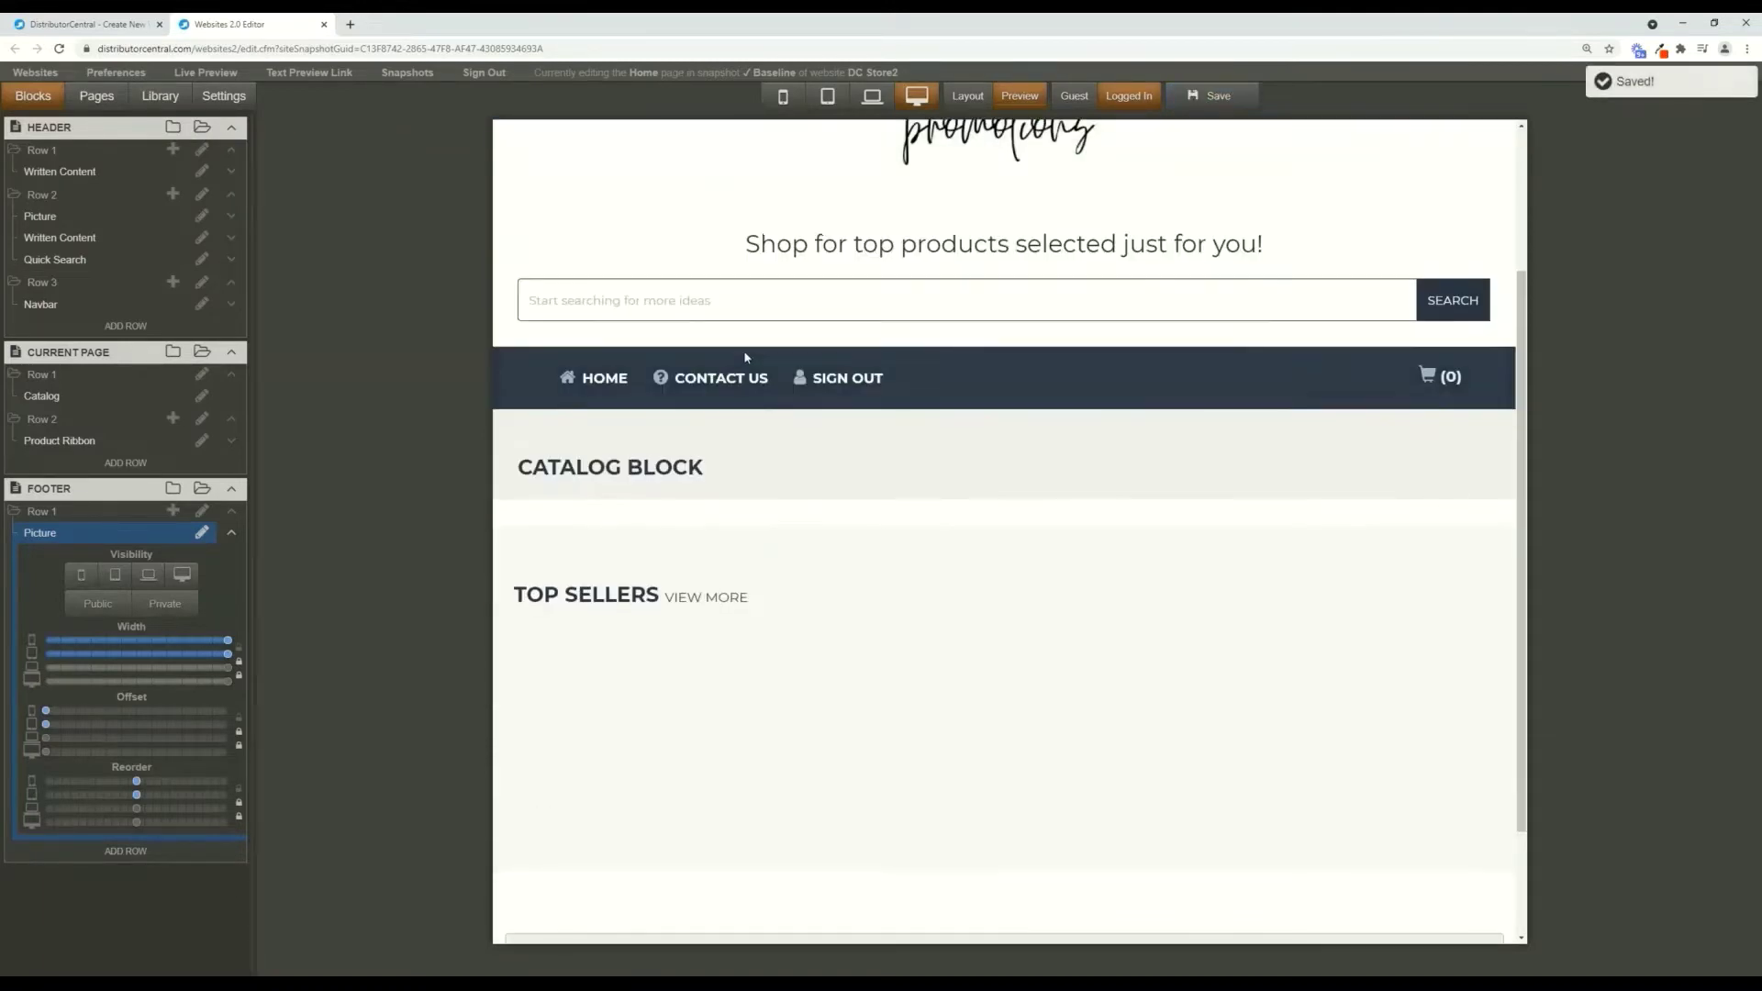
double_click(634, 548)
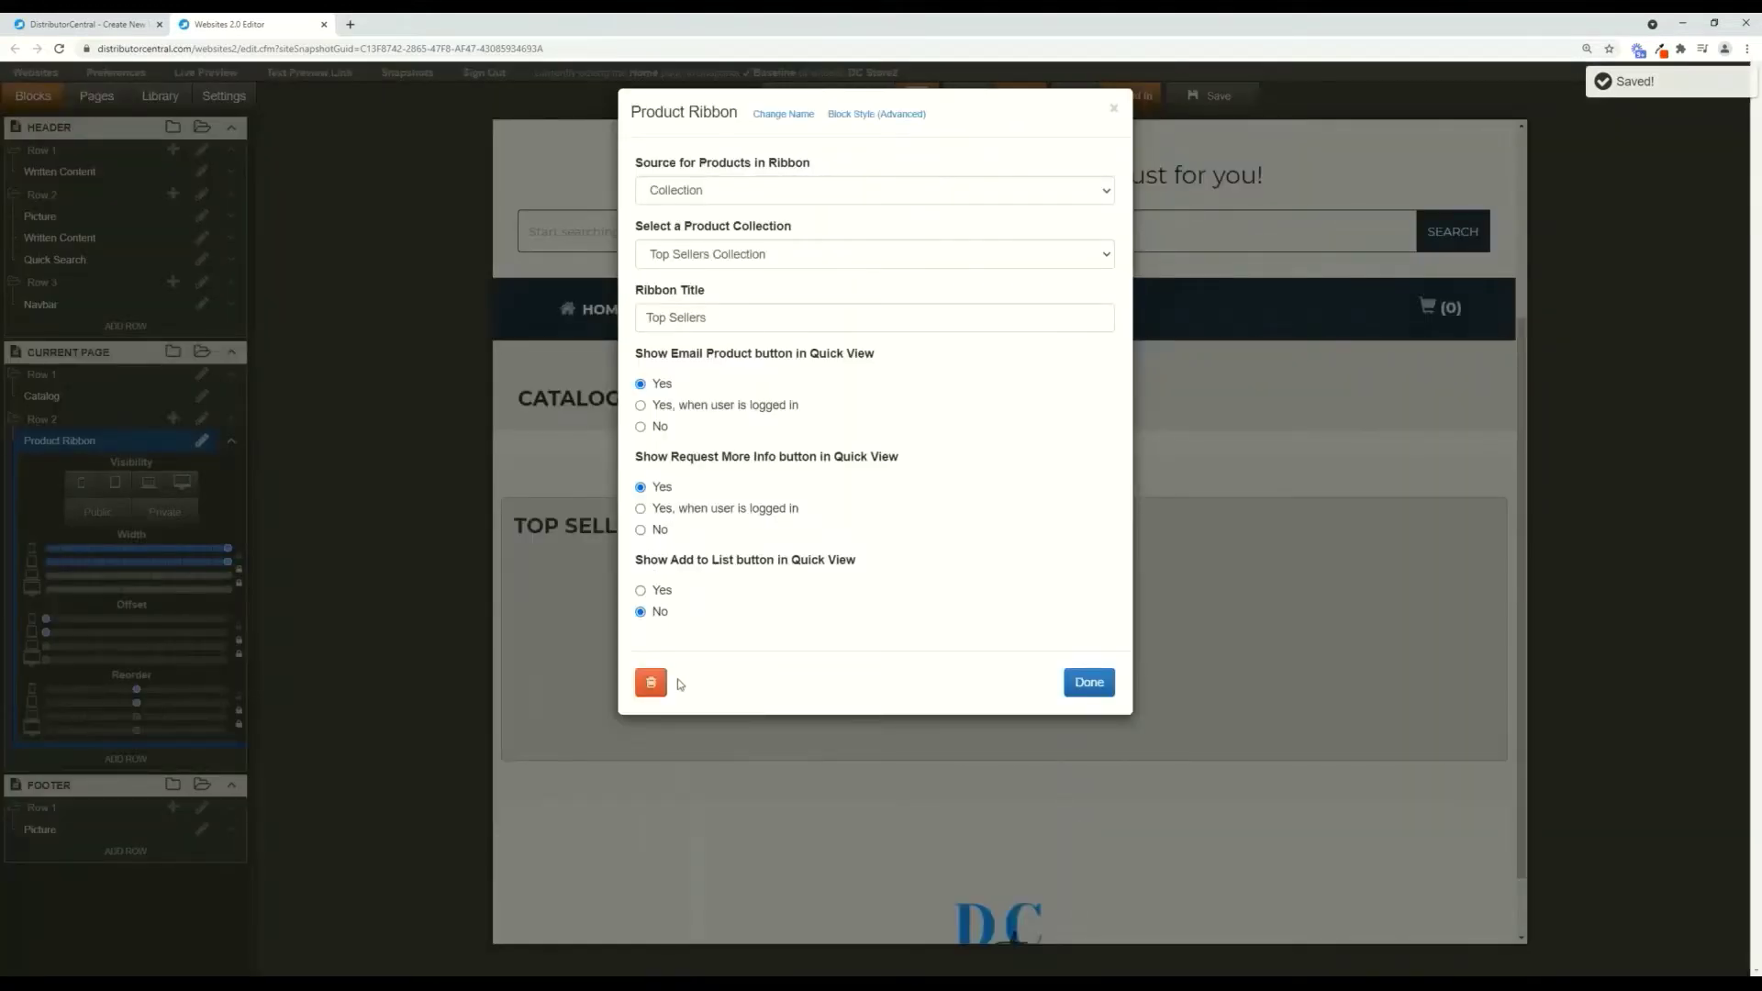
click(650, 684)
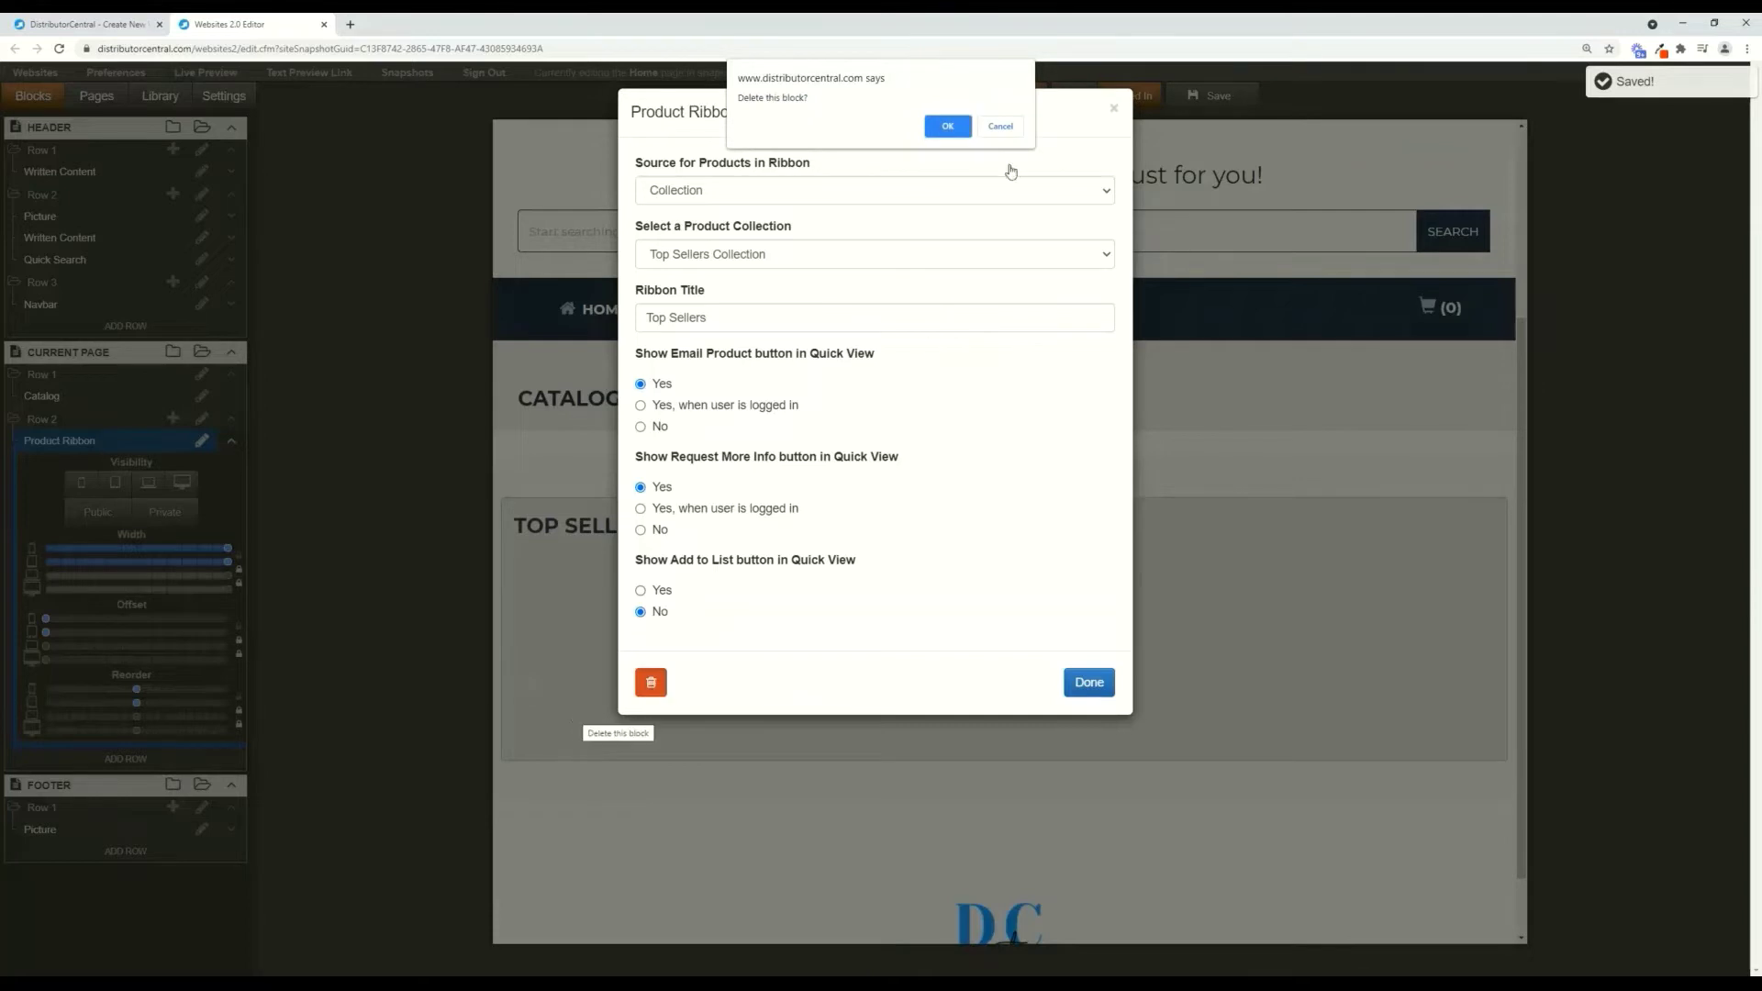
click(948, 126)
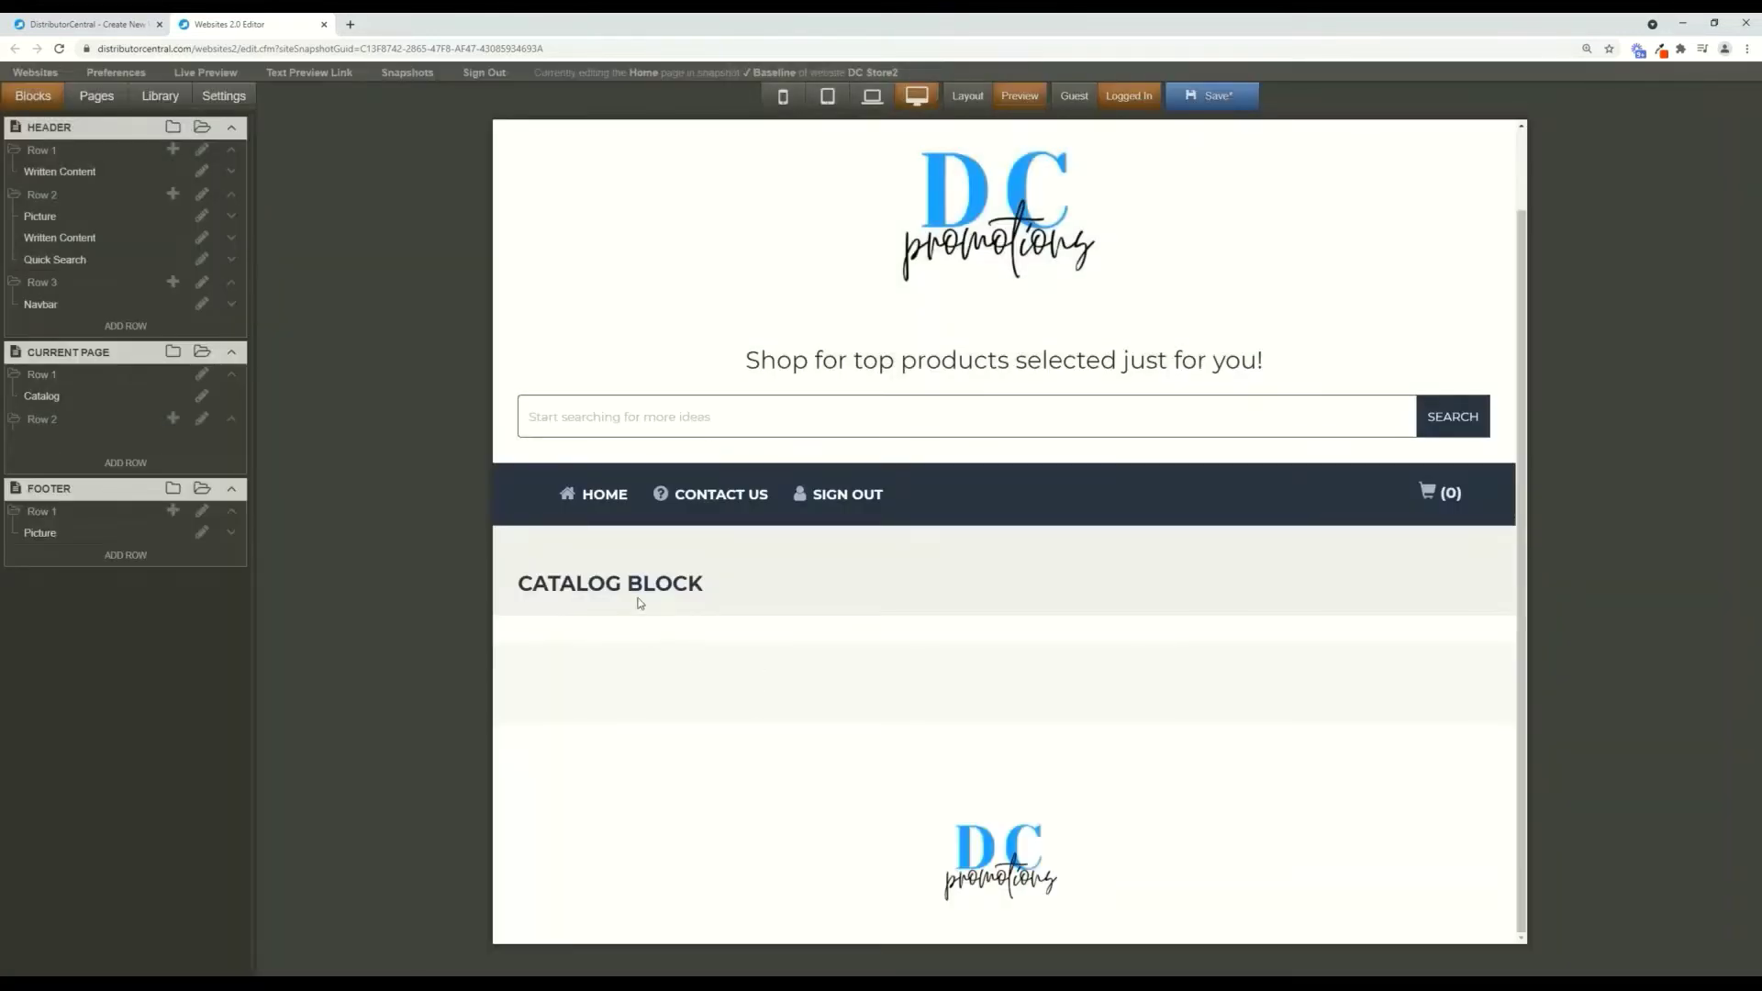
Set the home page's Catalog block to skip the collection select screen and use the Virtual Designer collection by default, and save the site.
click(640, 589)
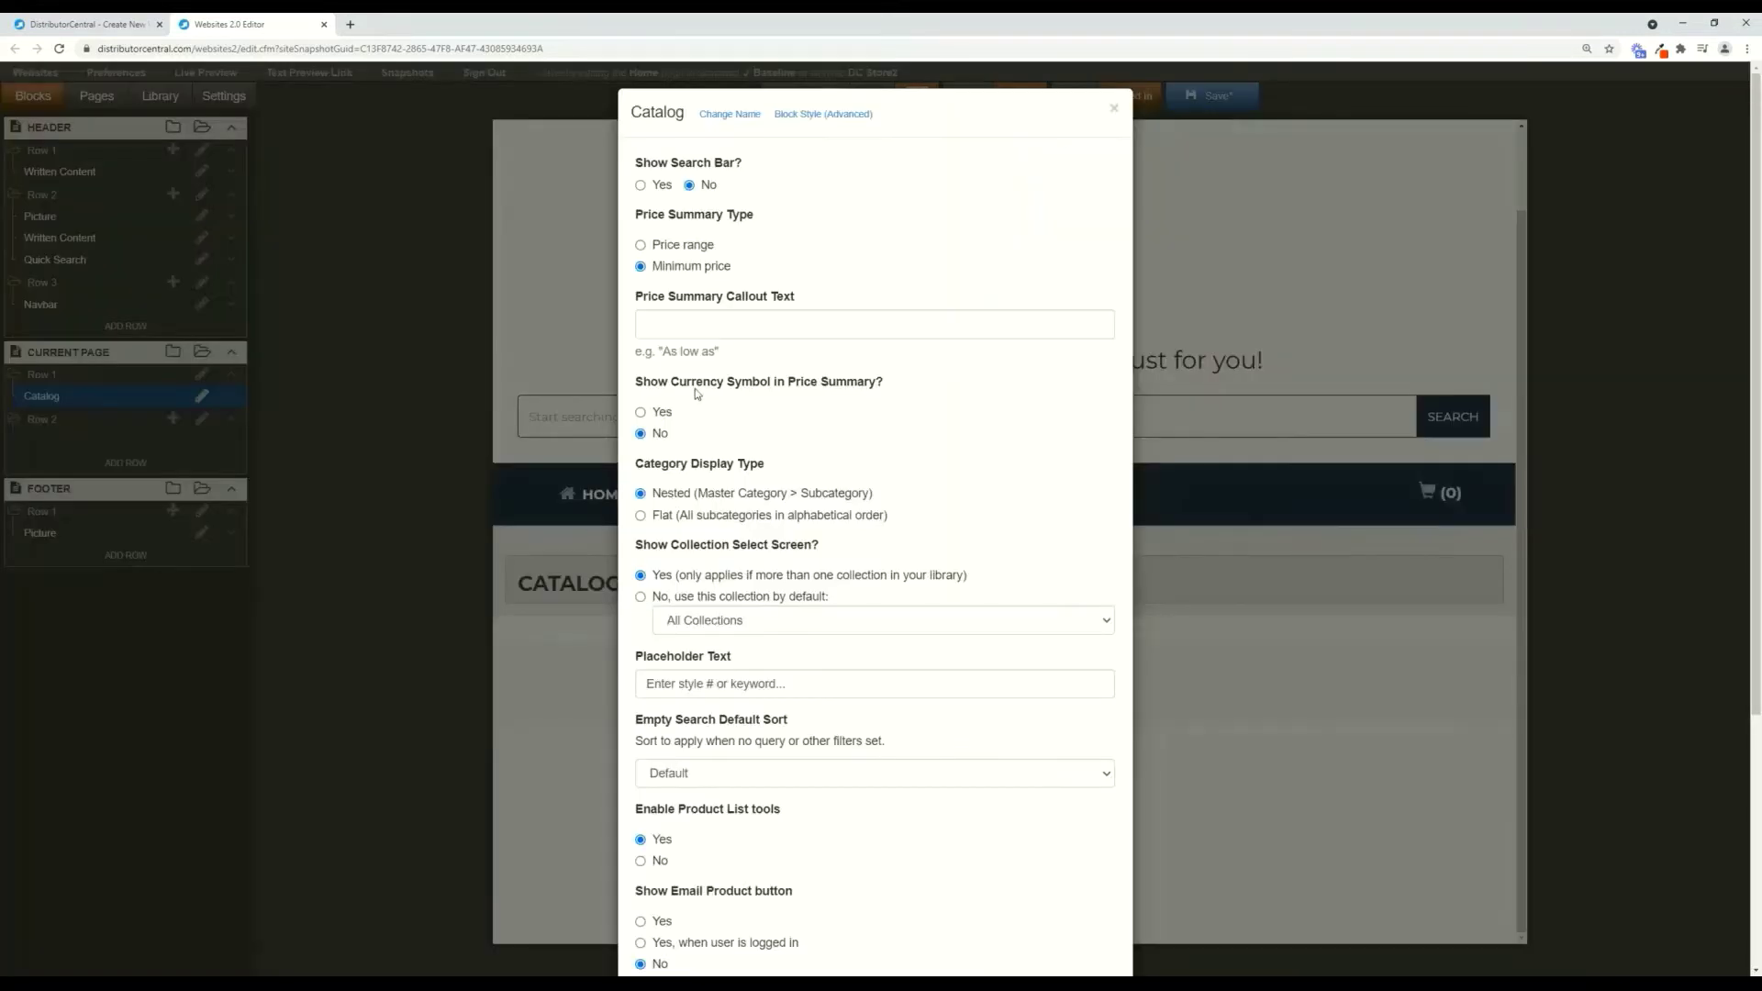
scroll(692, 392, down, 2)
scroll(692, 393, down, 1)
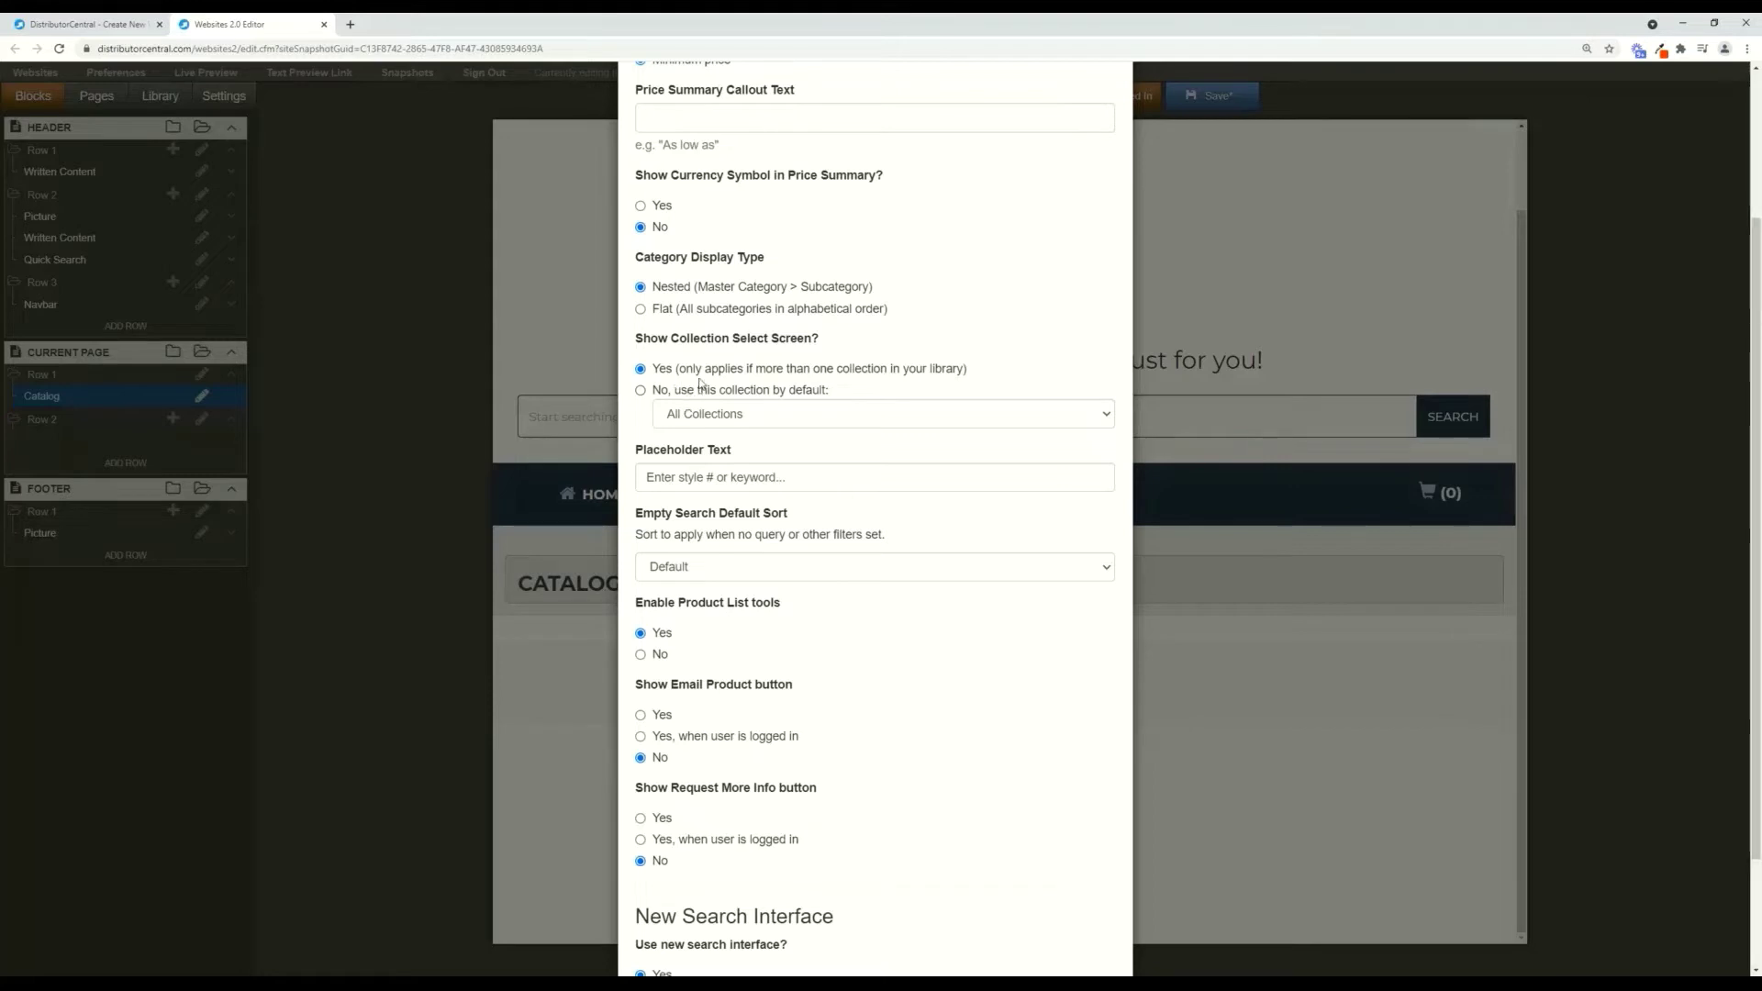
scroll(699, 384, down, 1)
scroll(689, 435, up, 2)
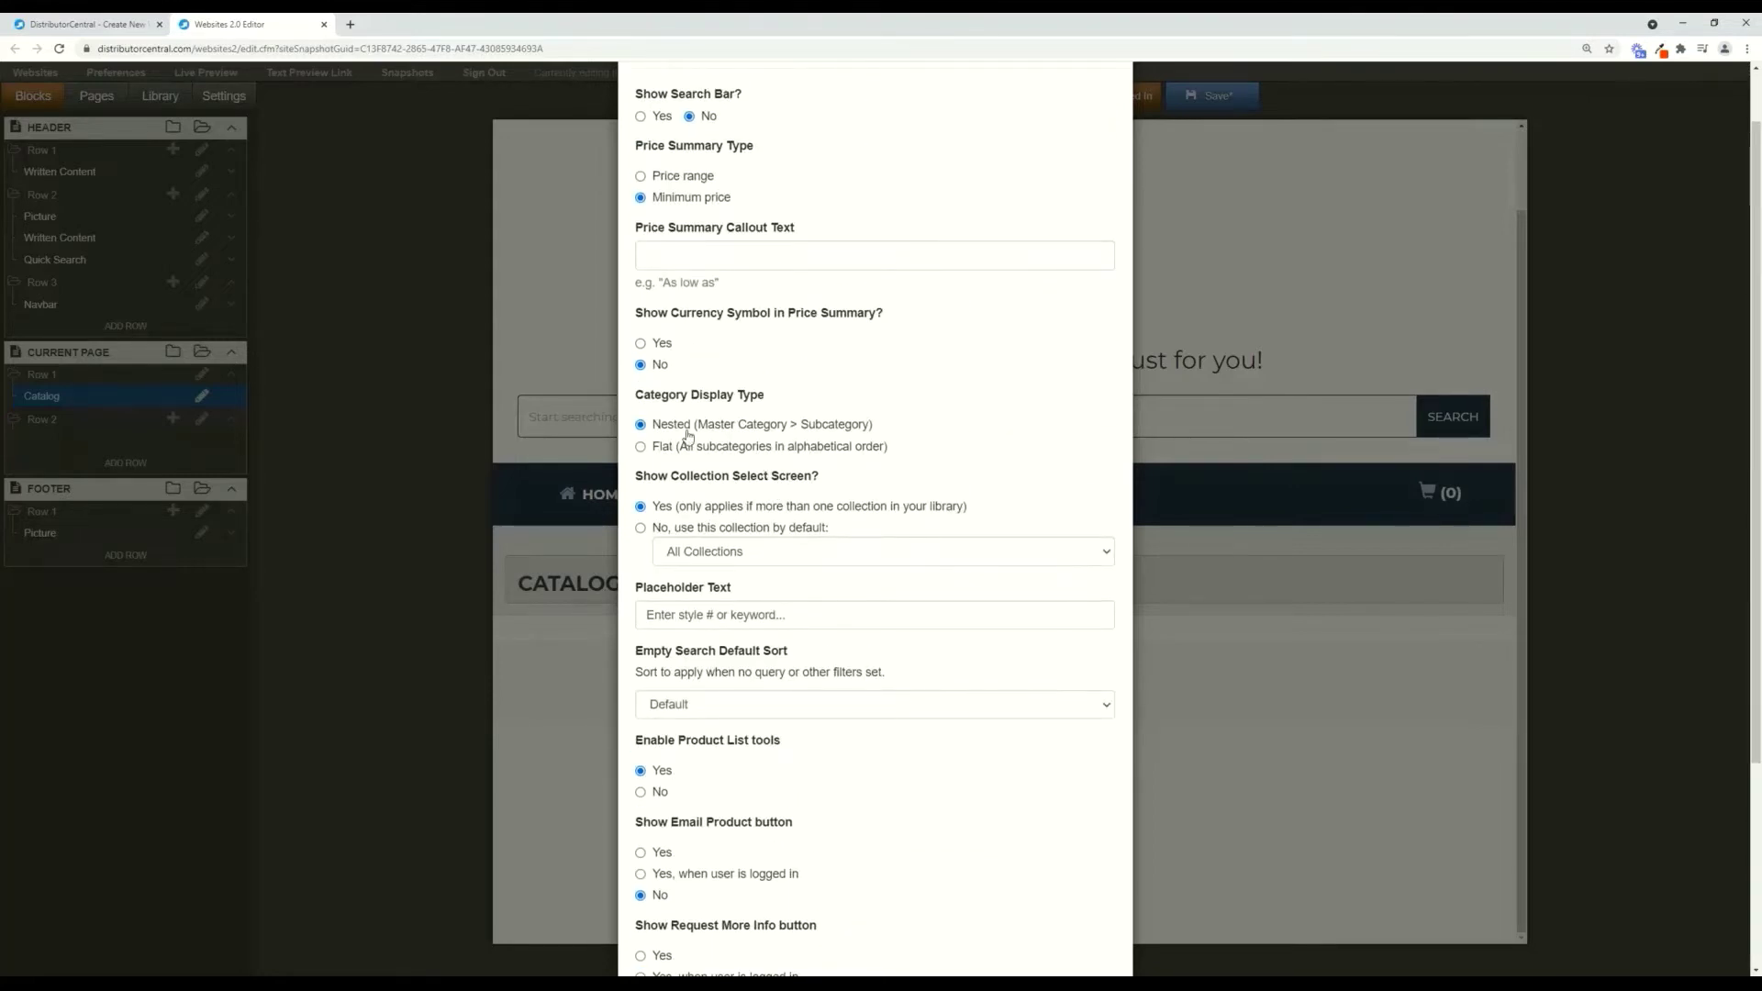
click(640, 529)
click(715, 558)
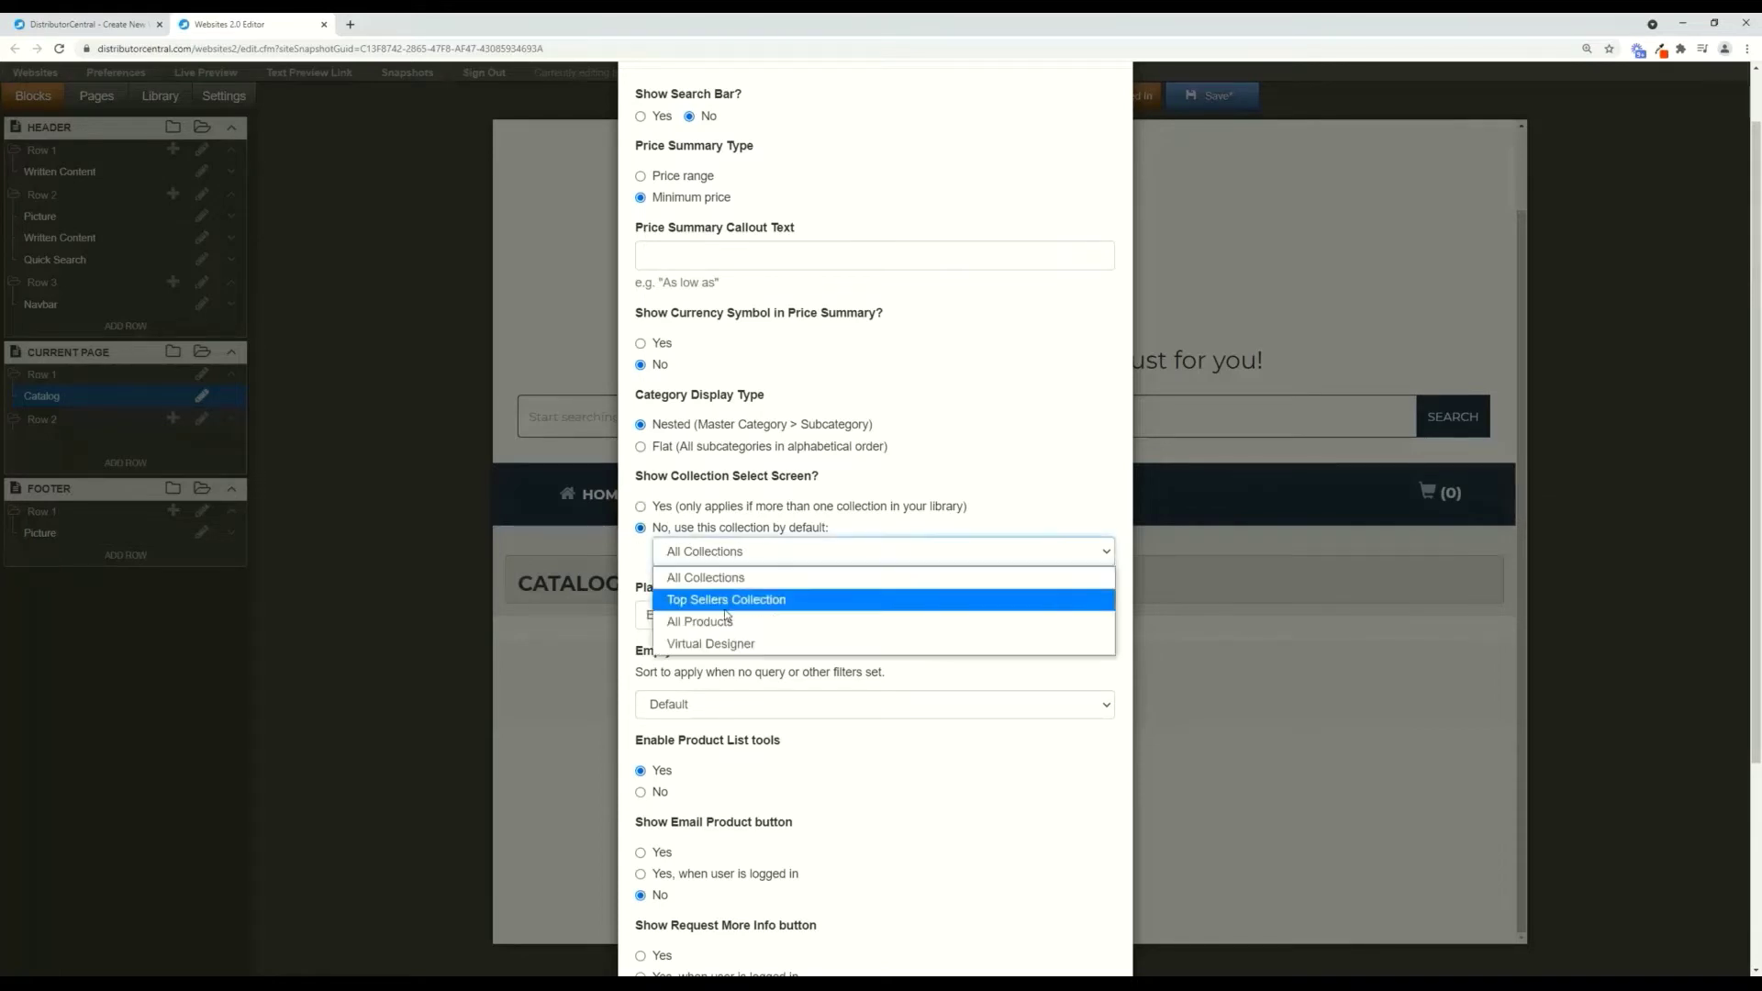
click(826, 640)
scroll(841, 630, down, 1)
scroll(842, 631, down, 2)
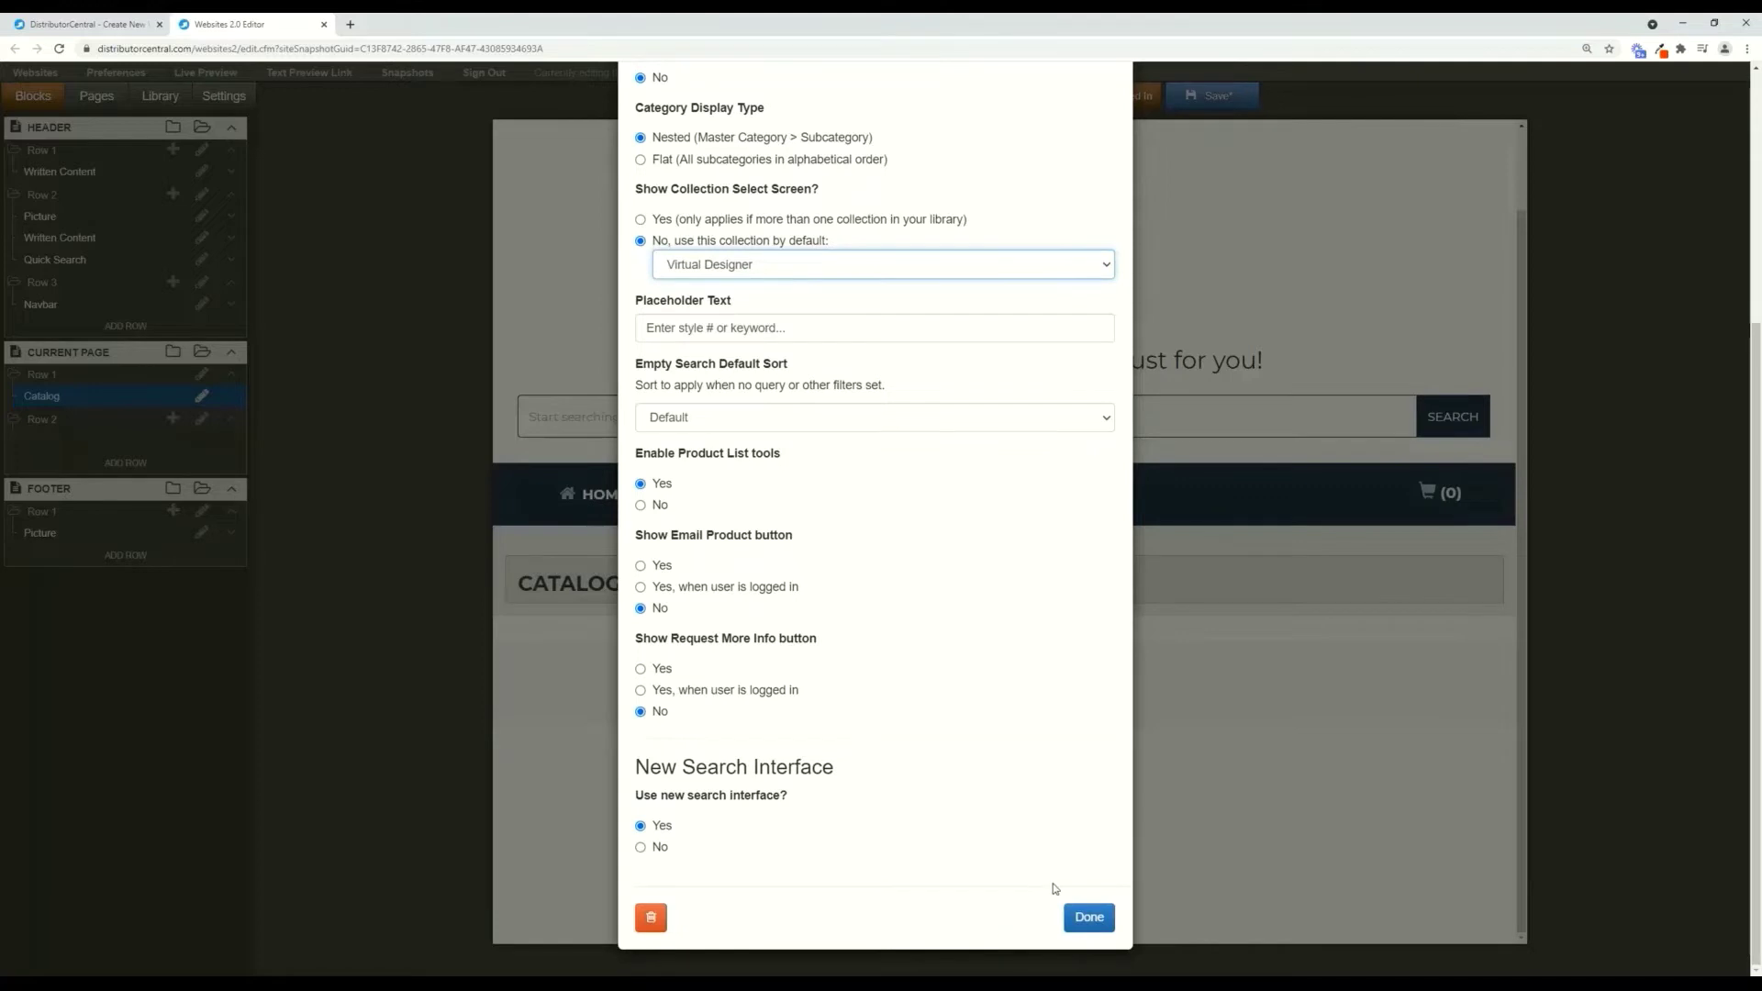
click(1092, 918)
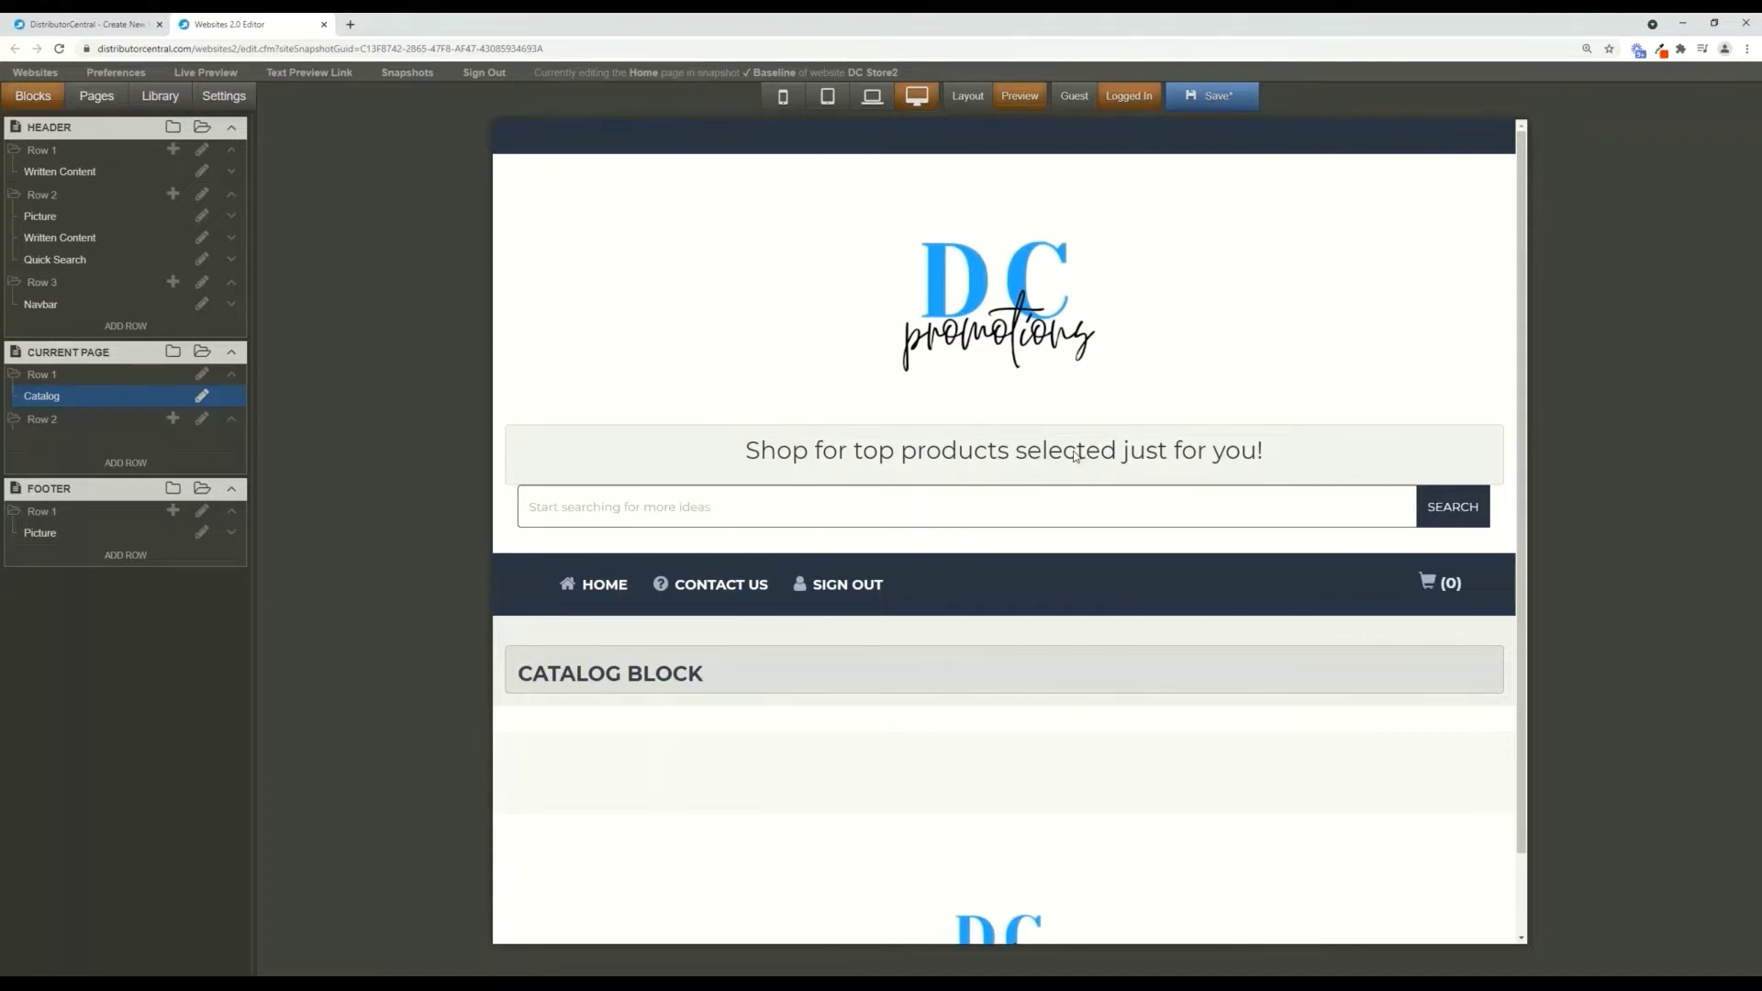
click(89, 101)
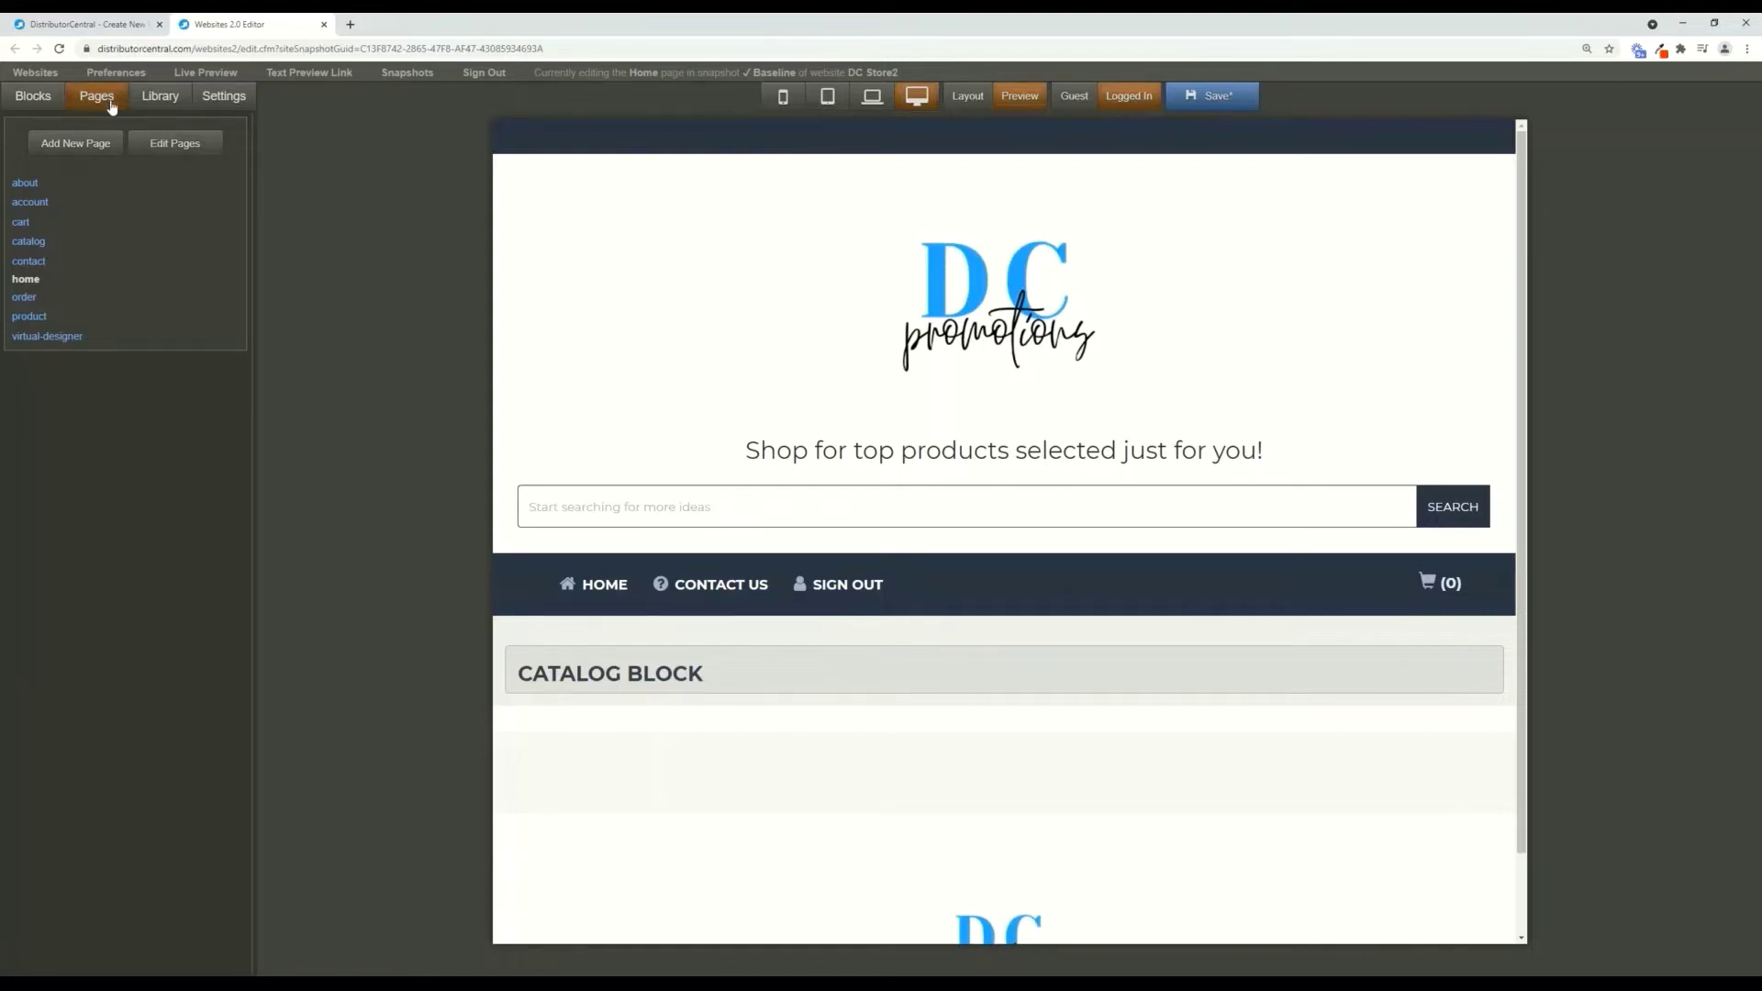
click(1244, 93)
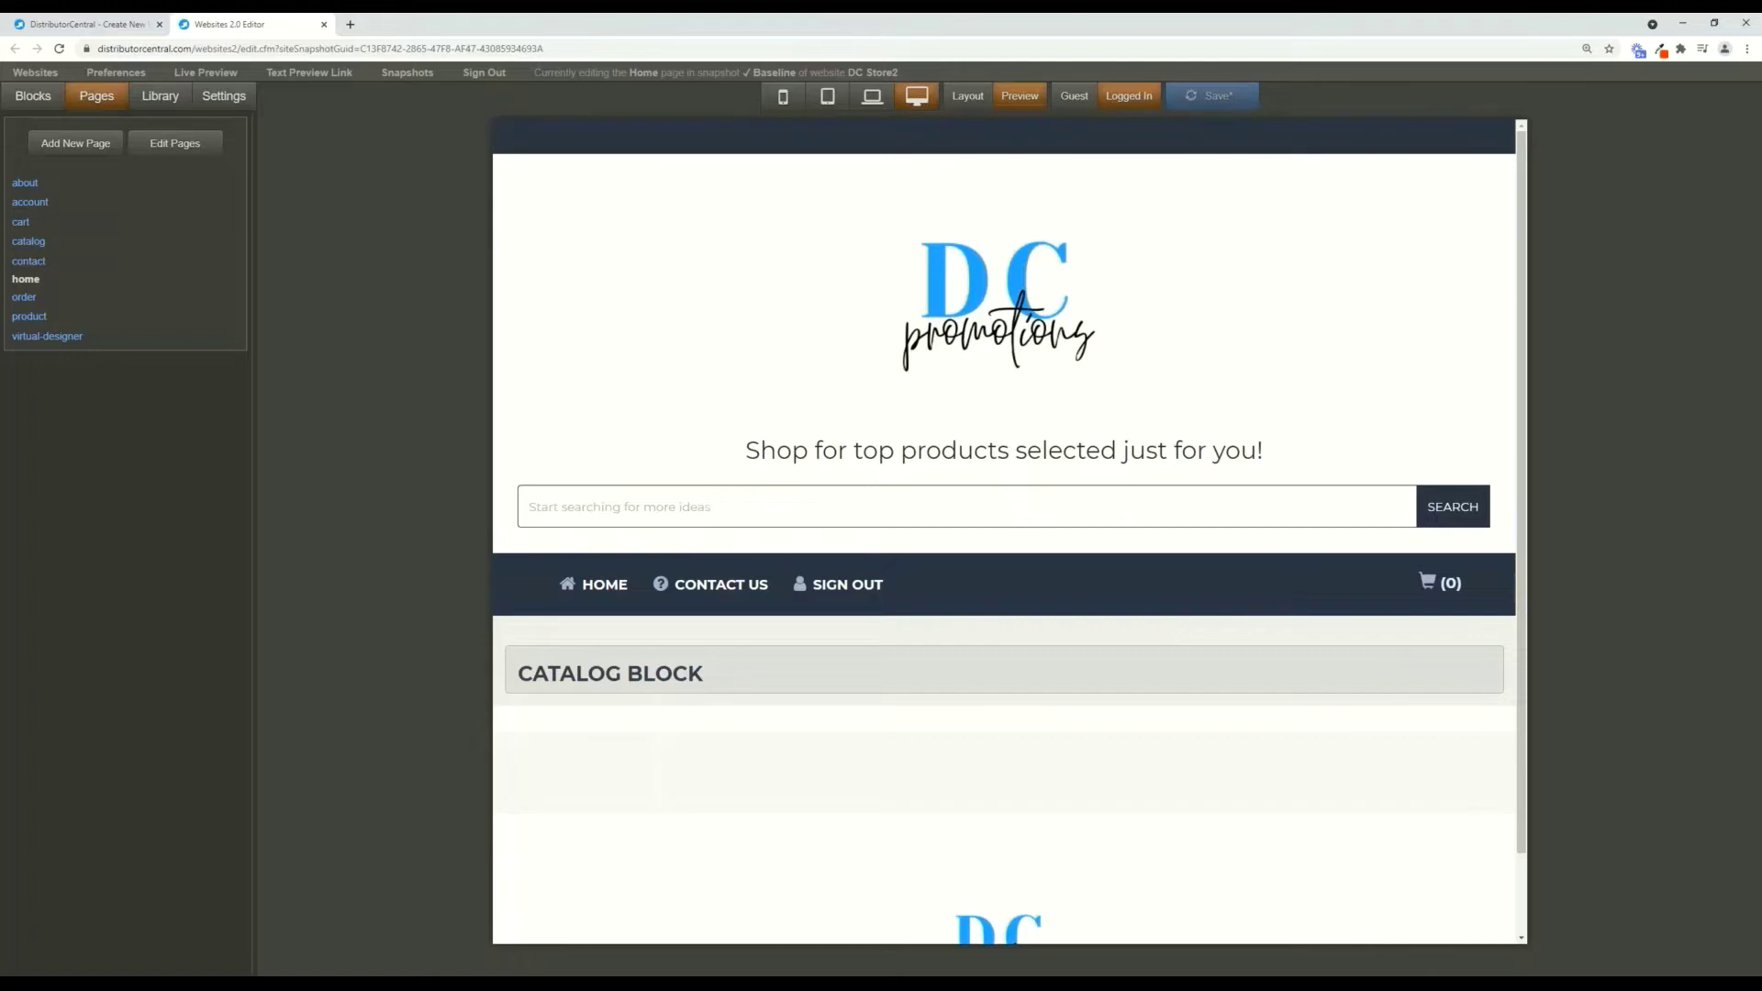
Return to DistributorCentral and open the DC Store2 website's management page in Hosting Manager.
click(107, 27)
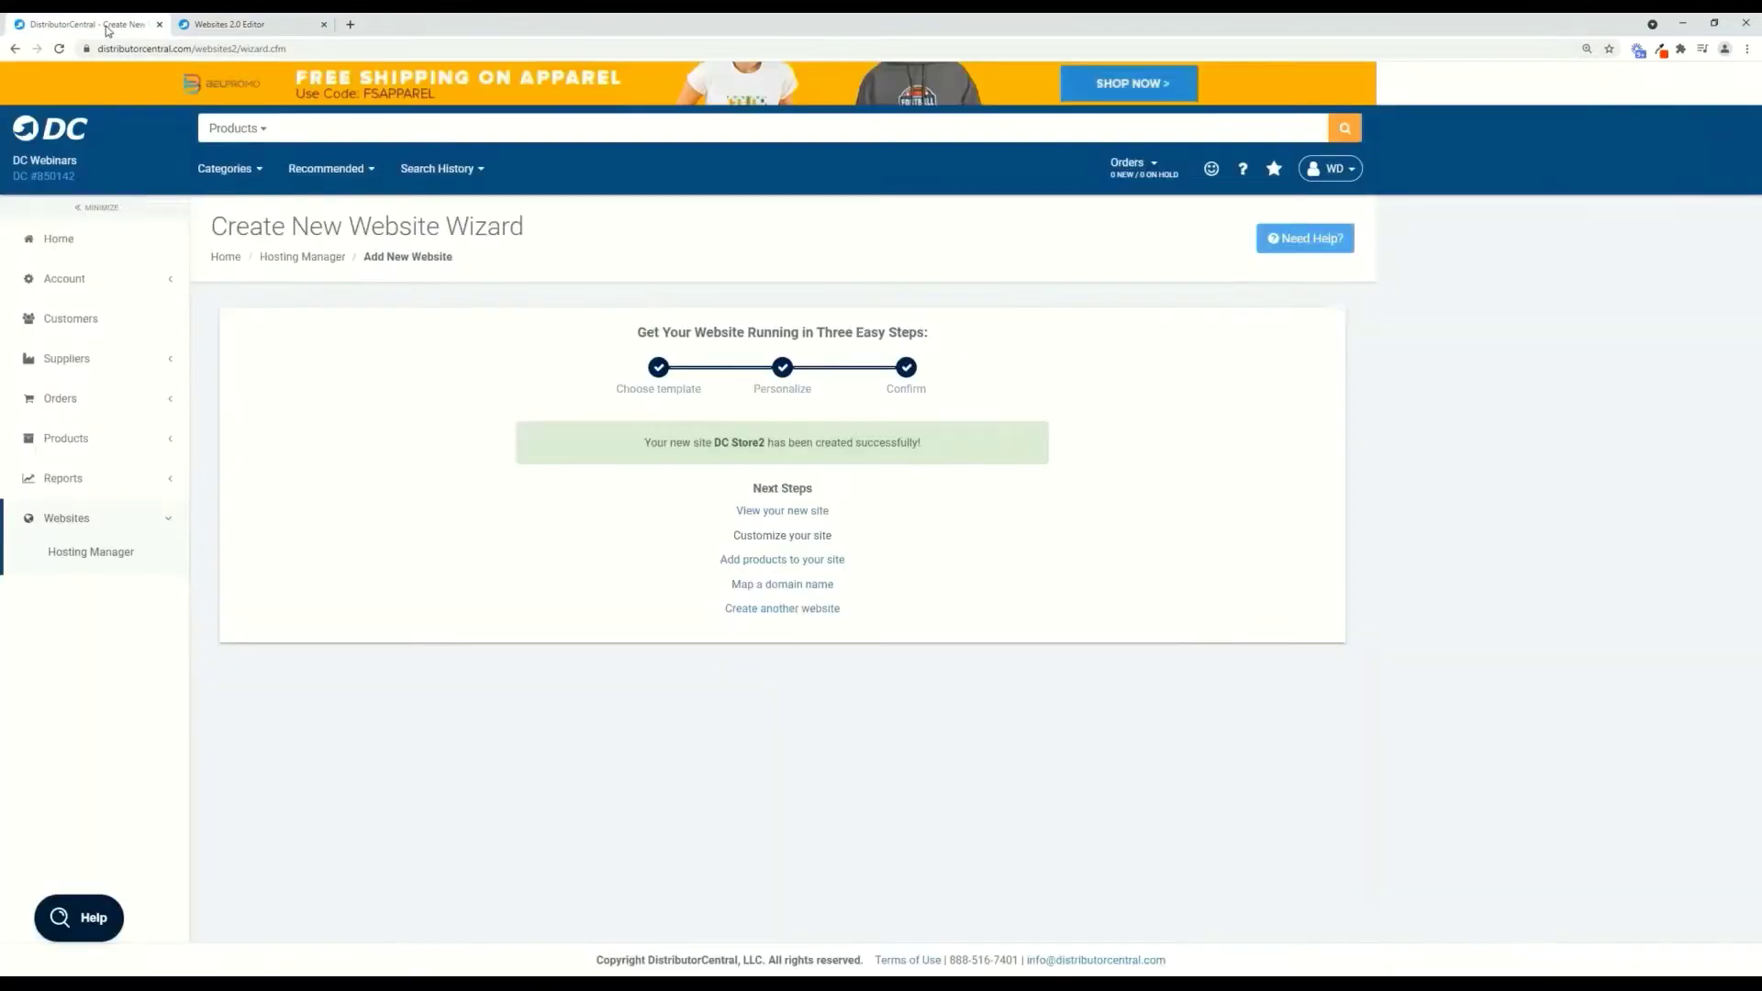
click(107, 520)
click(115, 527)
click(110, 552)
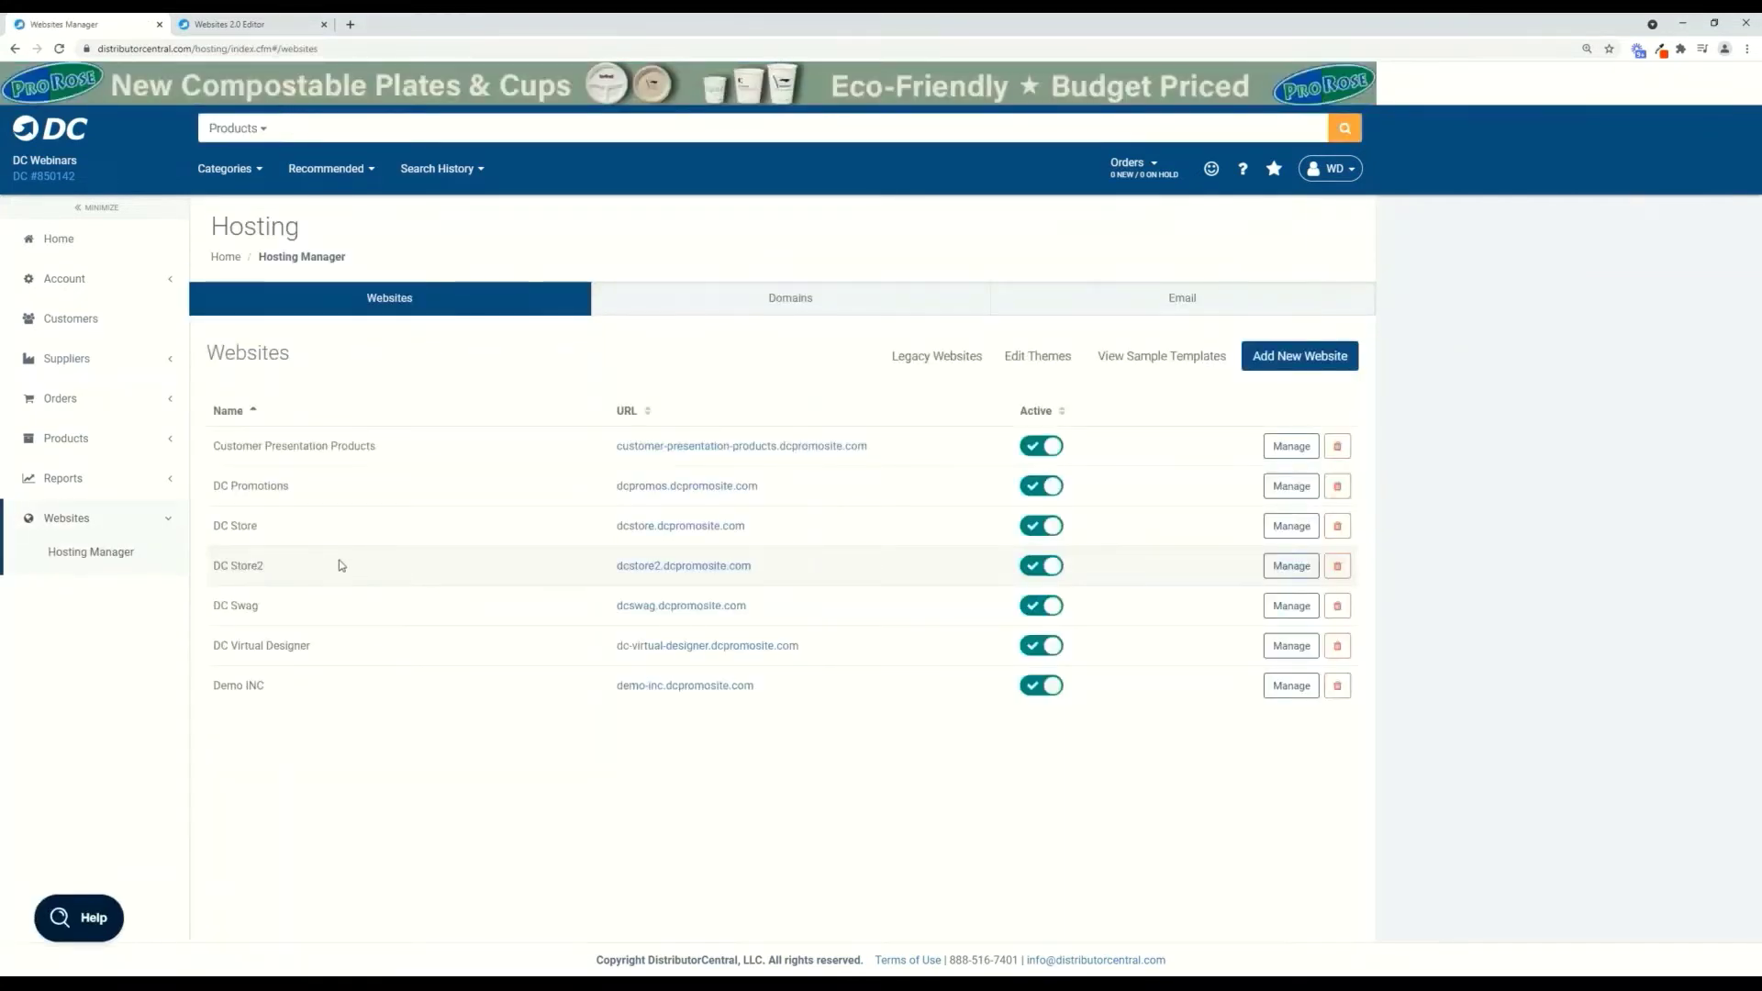
click(1281, 569)
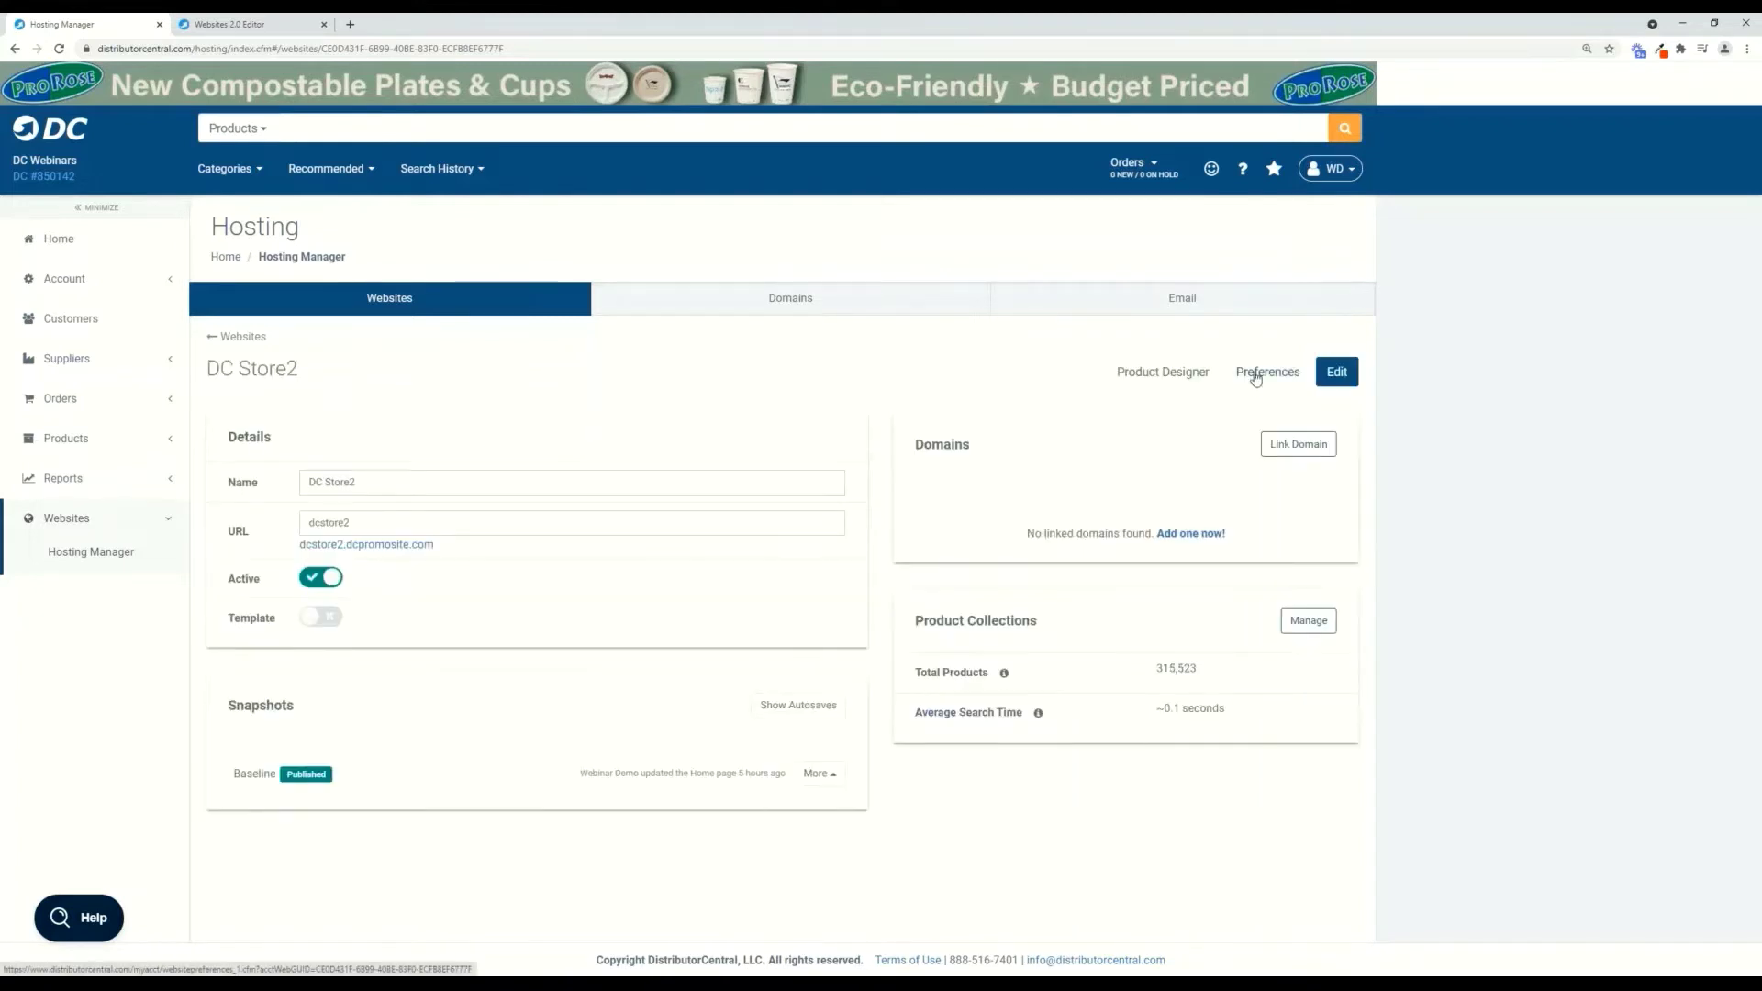
Enable Product Designer in DC Store2's Customization preferences, save the change and close the preferences.
click(1255, 377)
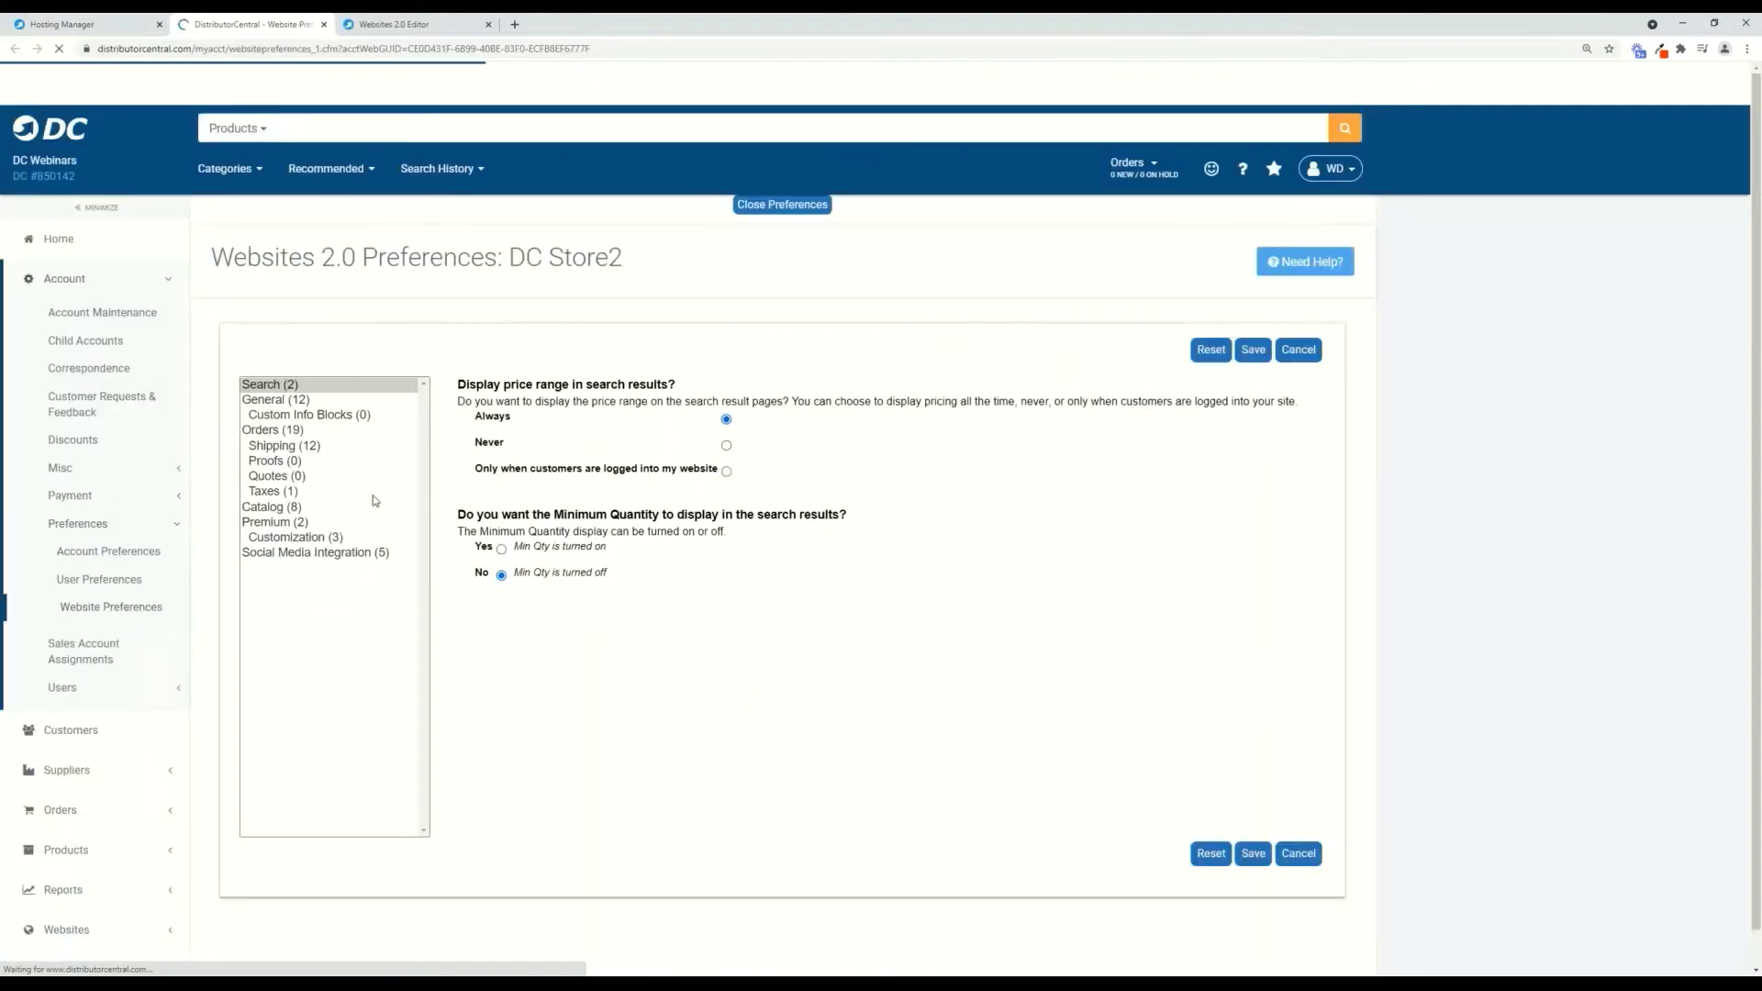
click(295, 537)
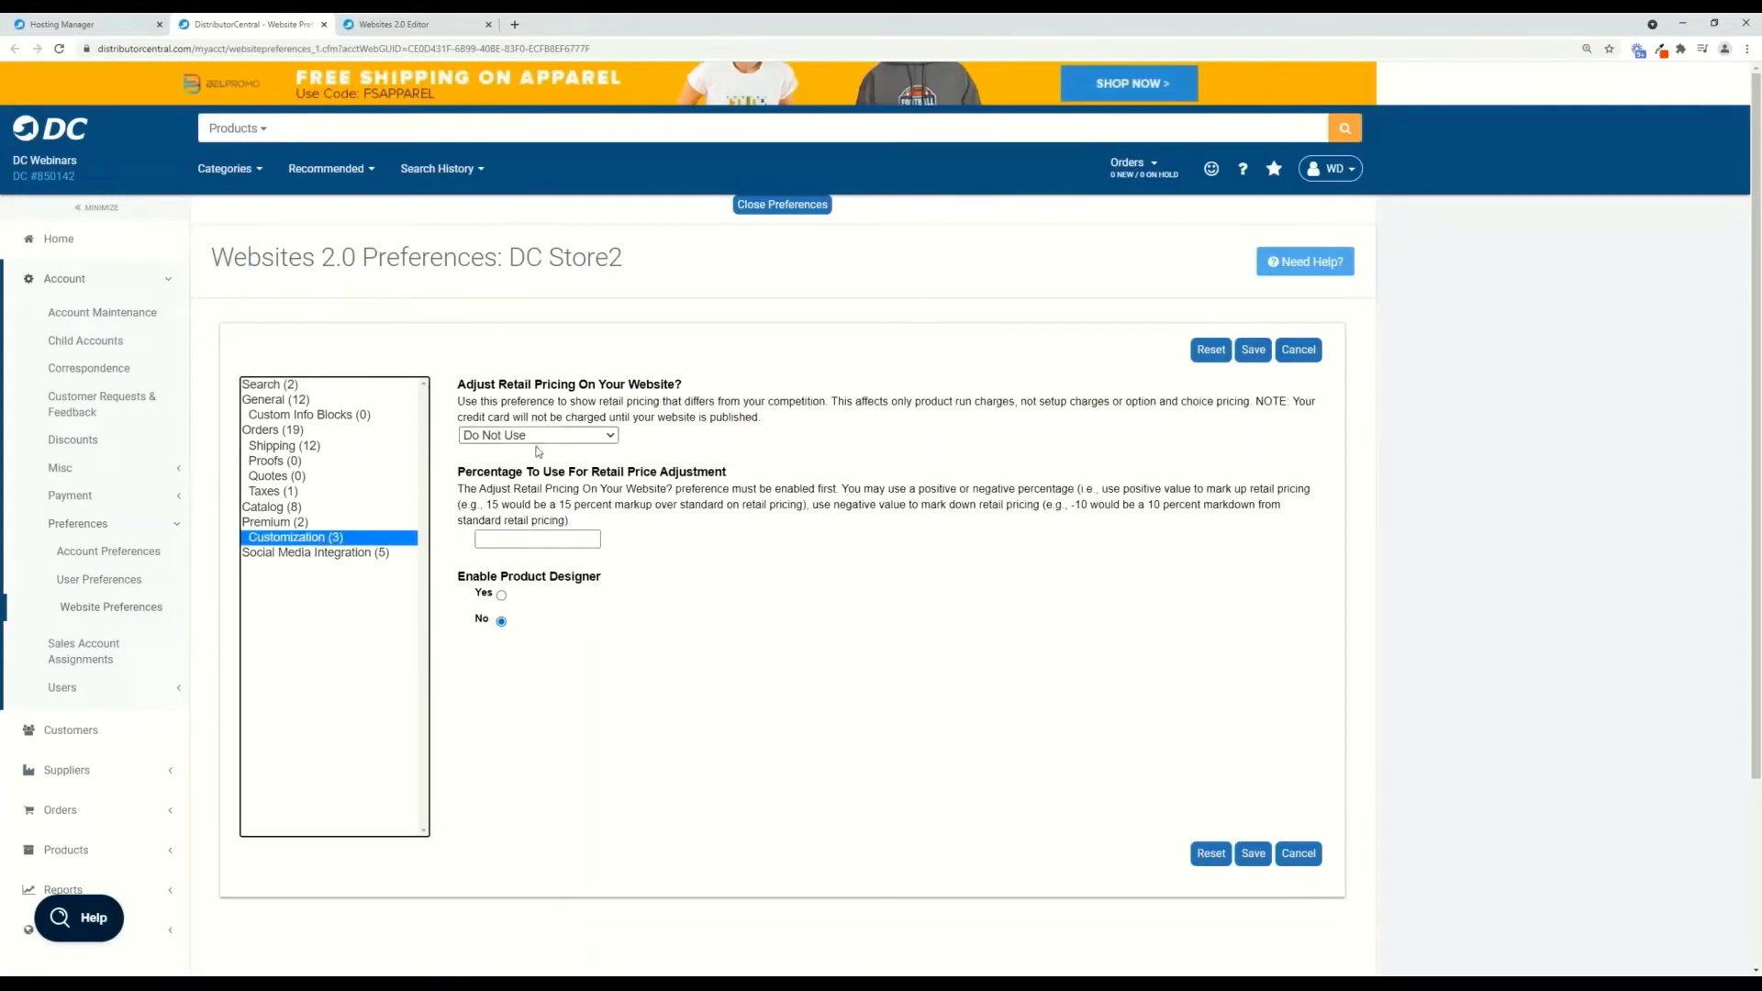
click(501, 596)
click(1251, 855)
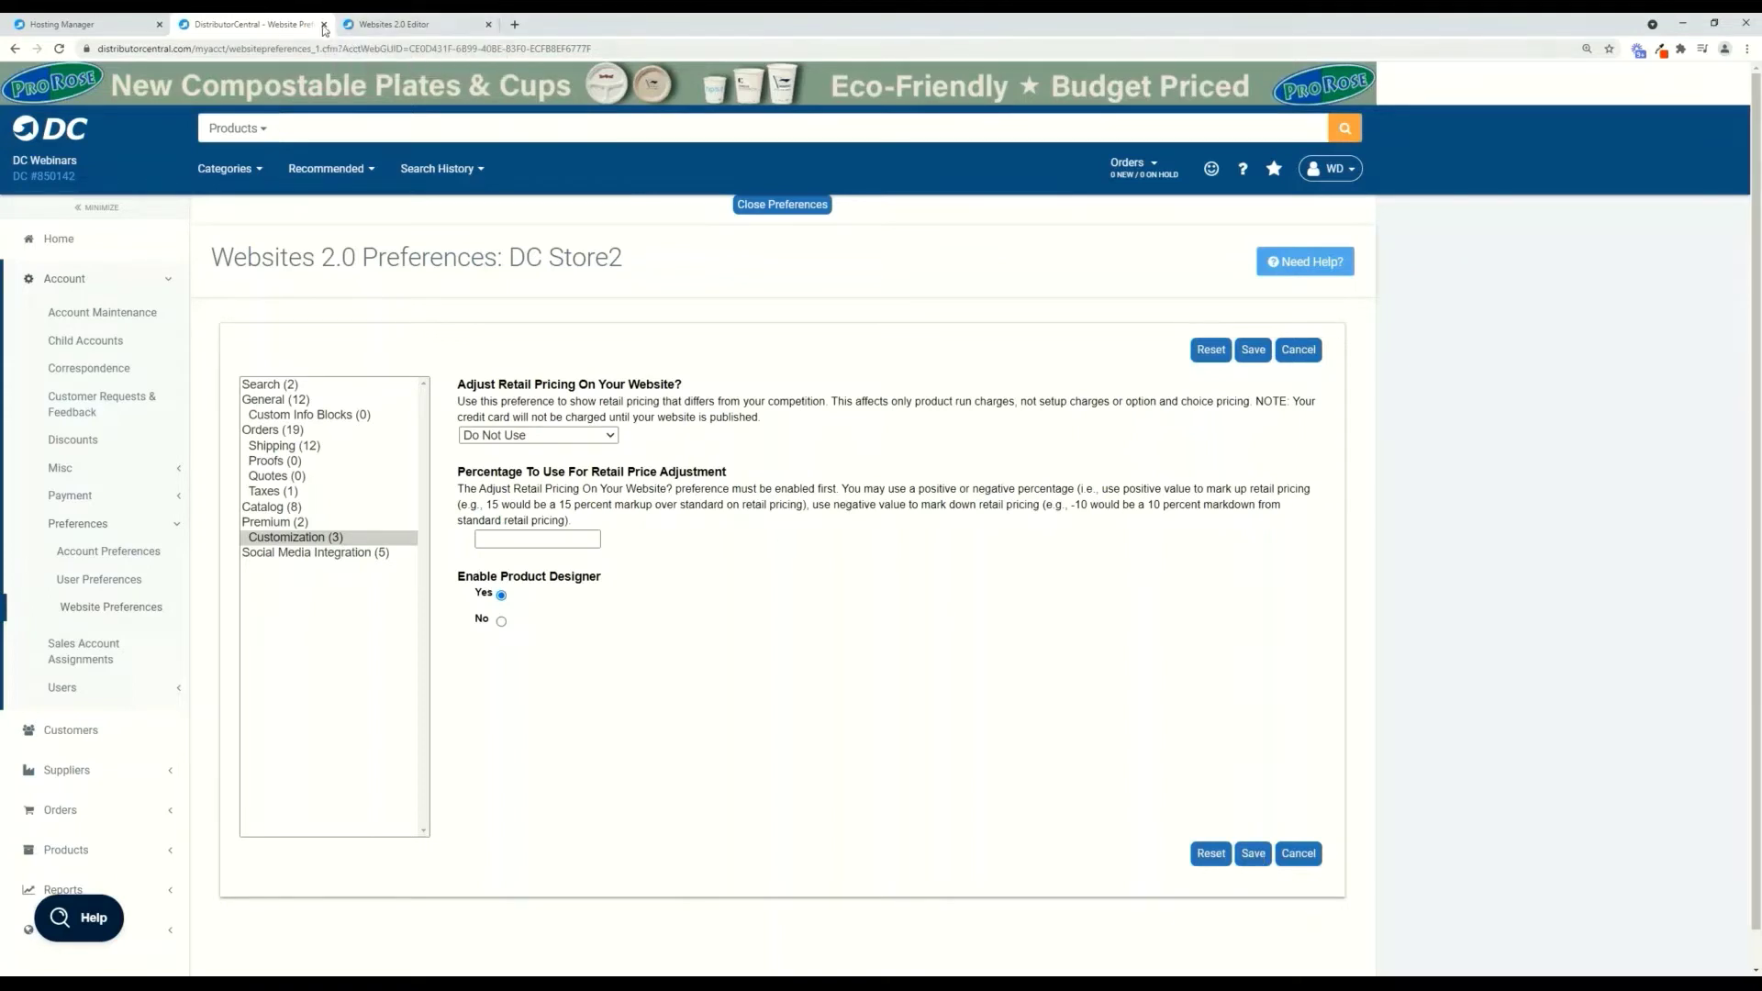
click(323, 25)
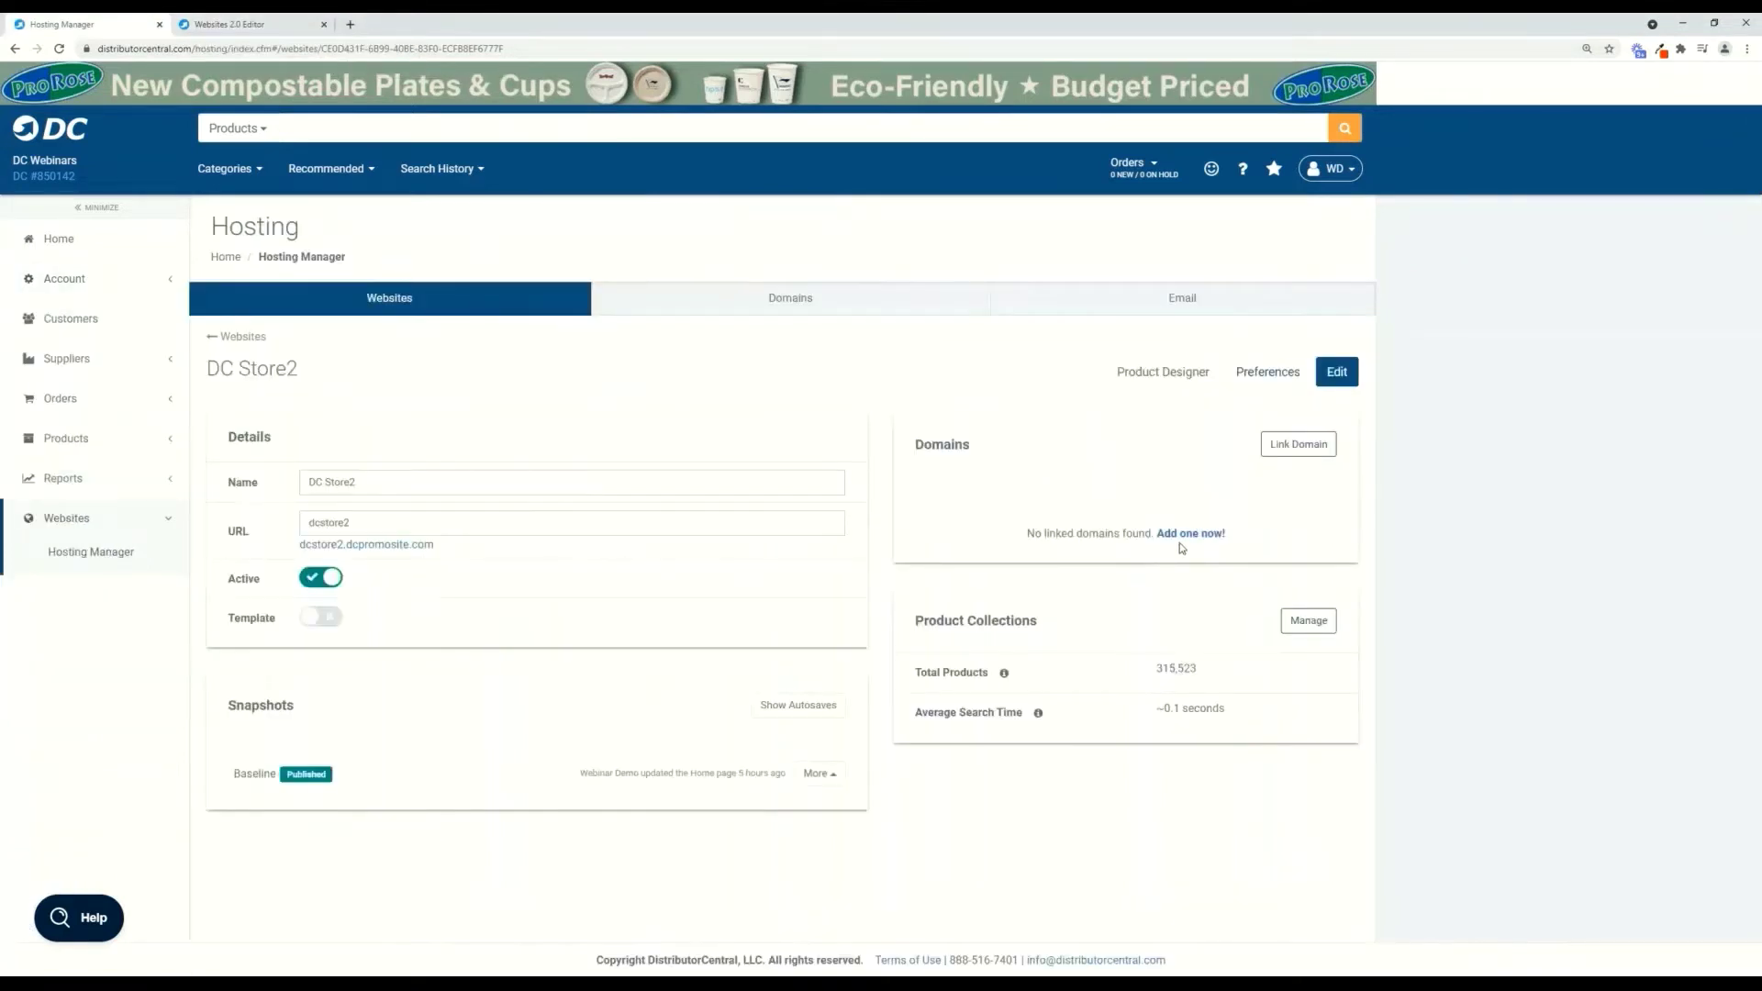
Open DC Store2's Product Designer preferences and review the website settings, product variables and custom fields.
click(1161, 371)
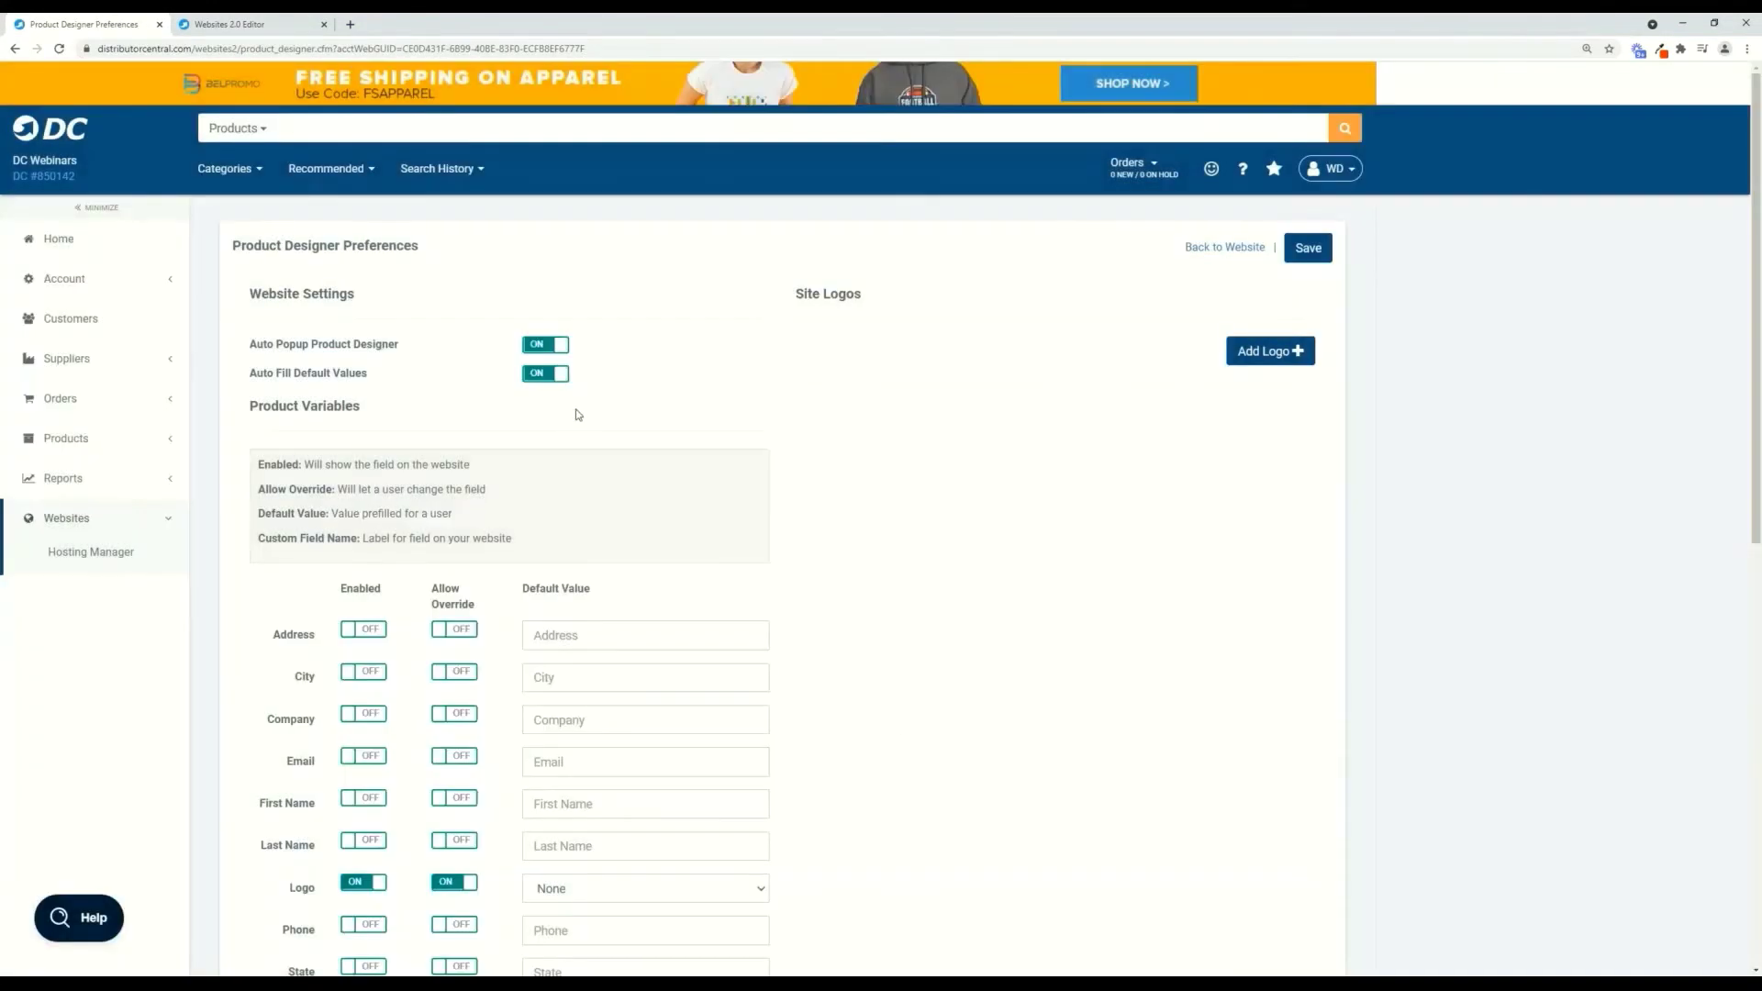
scroll(577, 414, down, 4)
scroll(514, 459, down, 2)
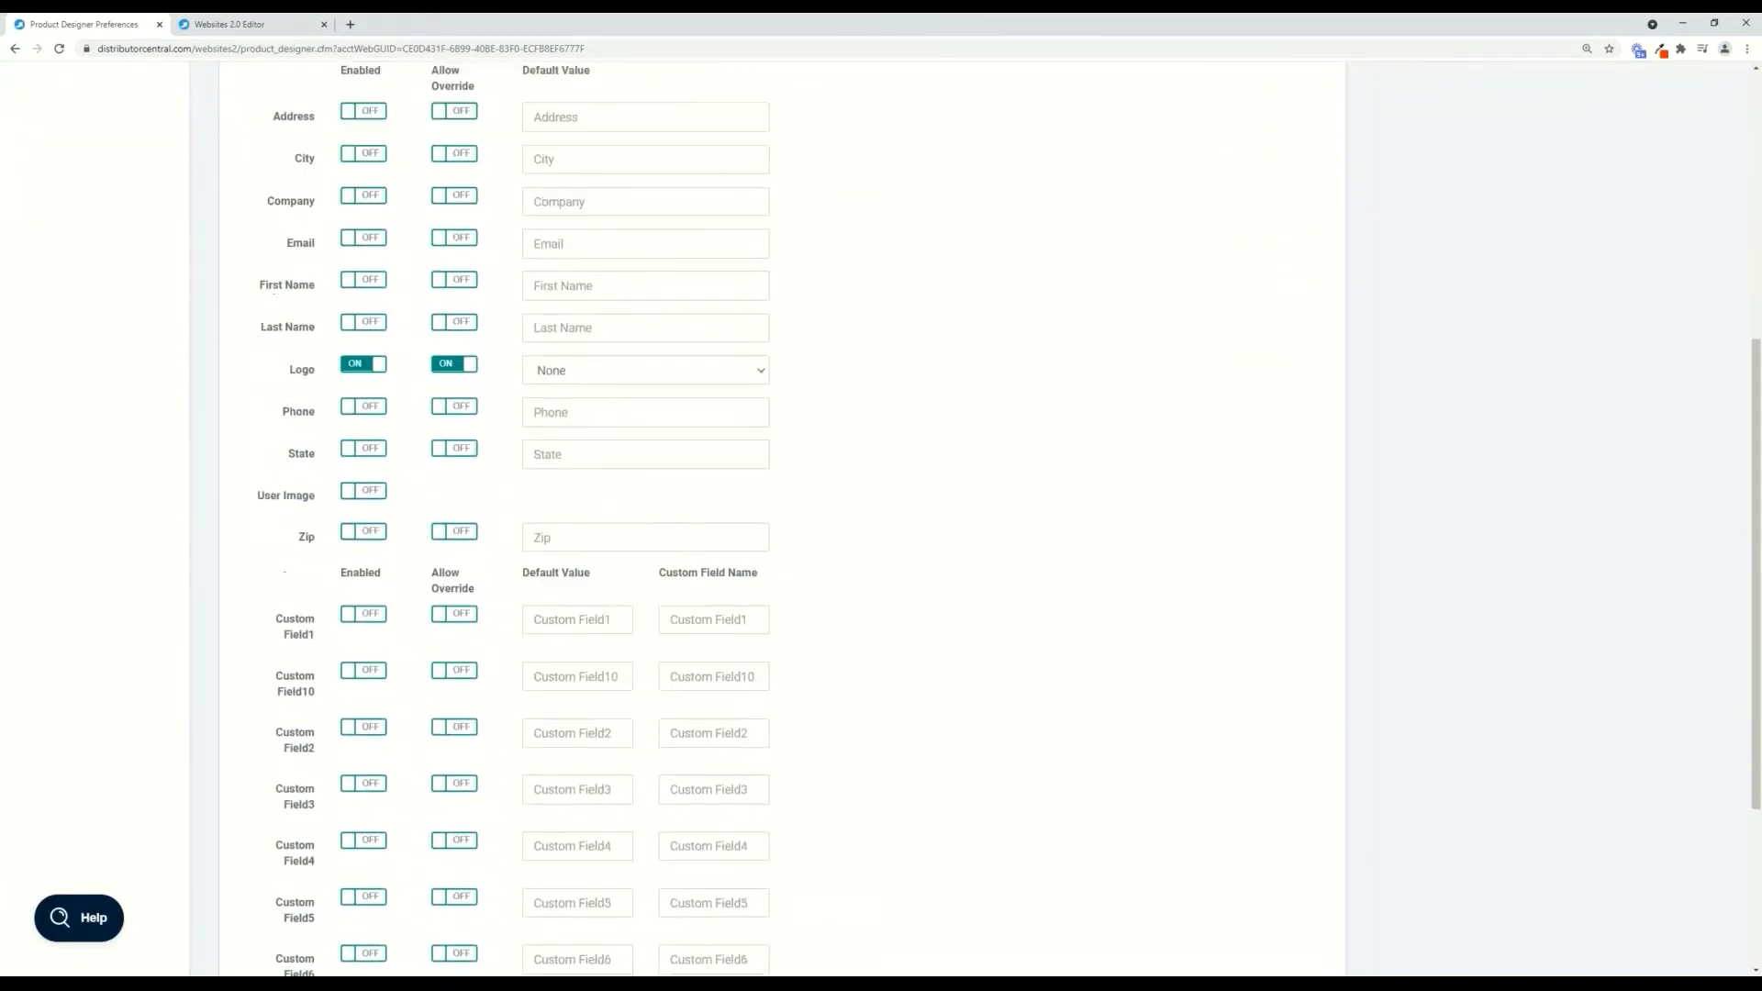
scroll(514, 459, up, 4)
scroll(427, 463, down, 6)
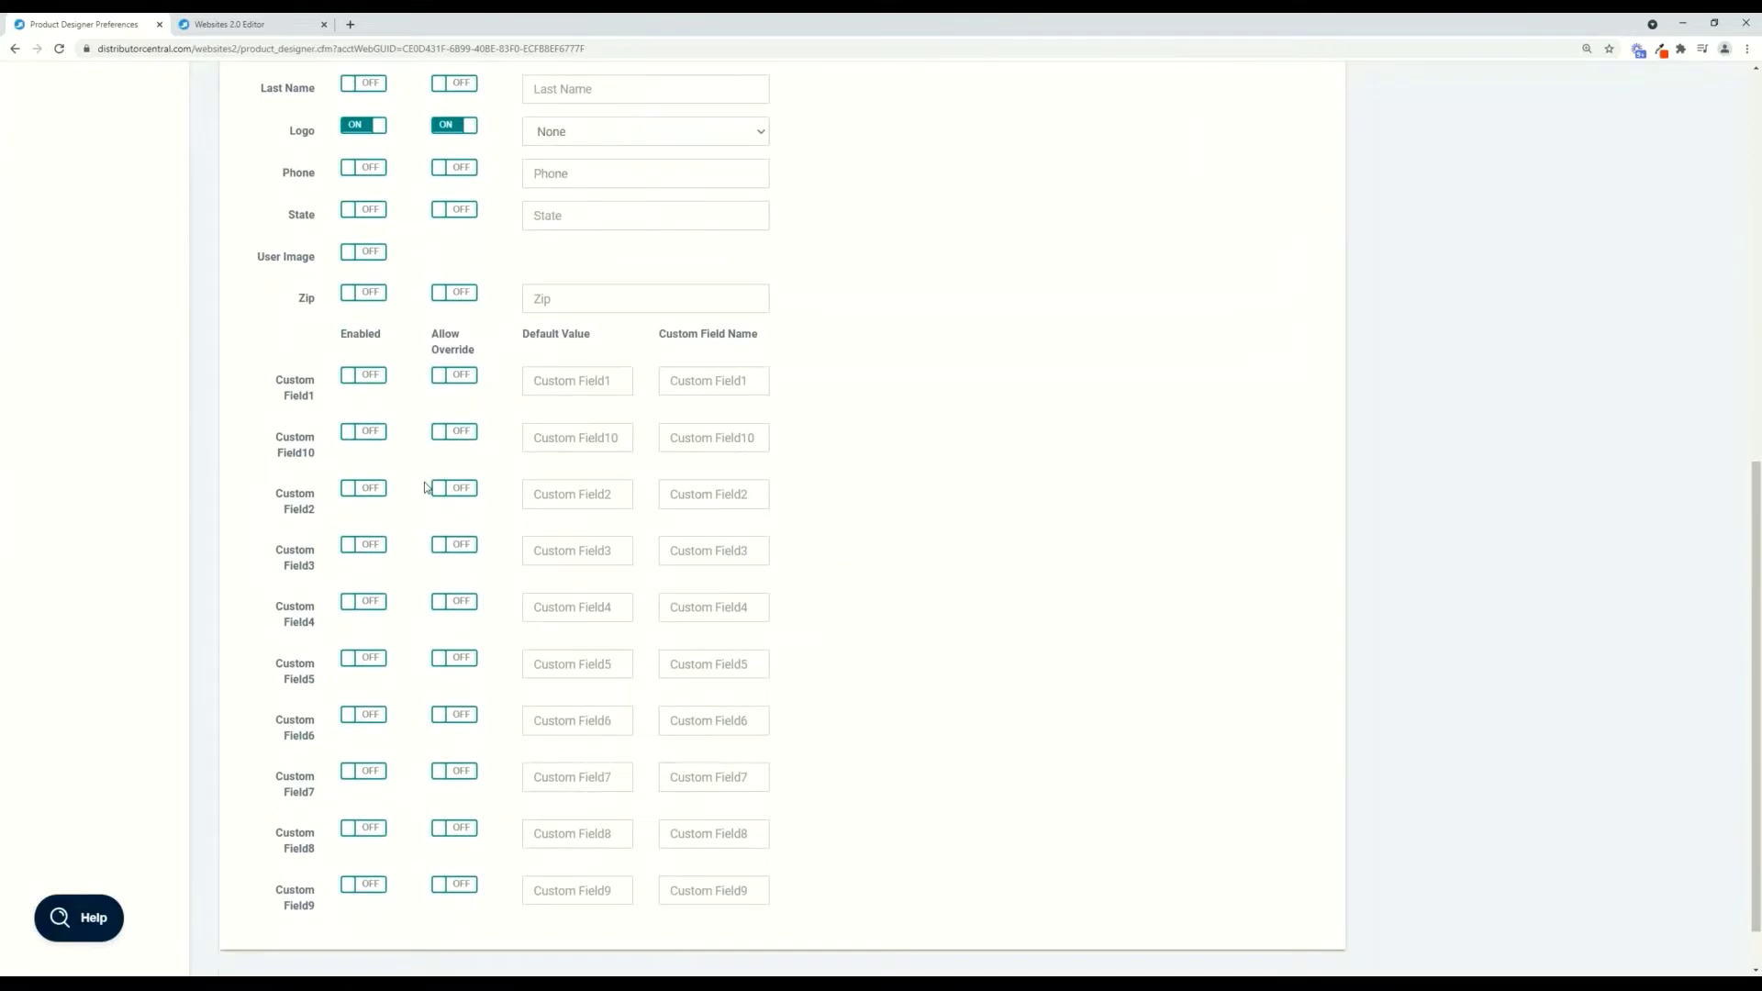
scroll(425, 487, up, 6)
scroll(425, 485, up, 2)
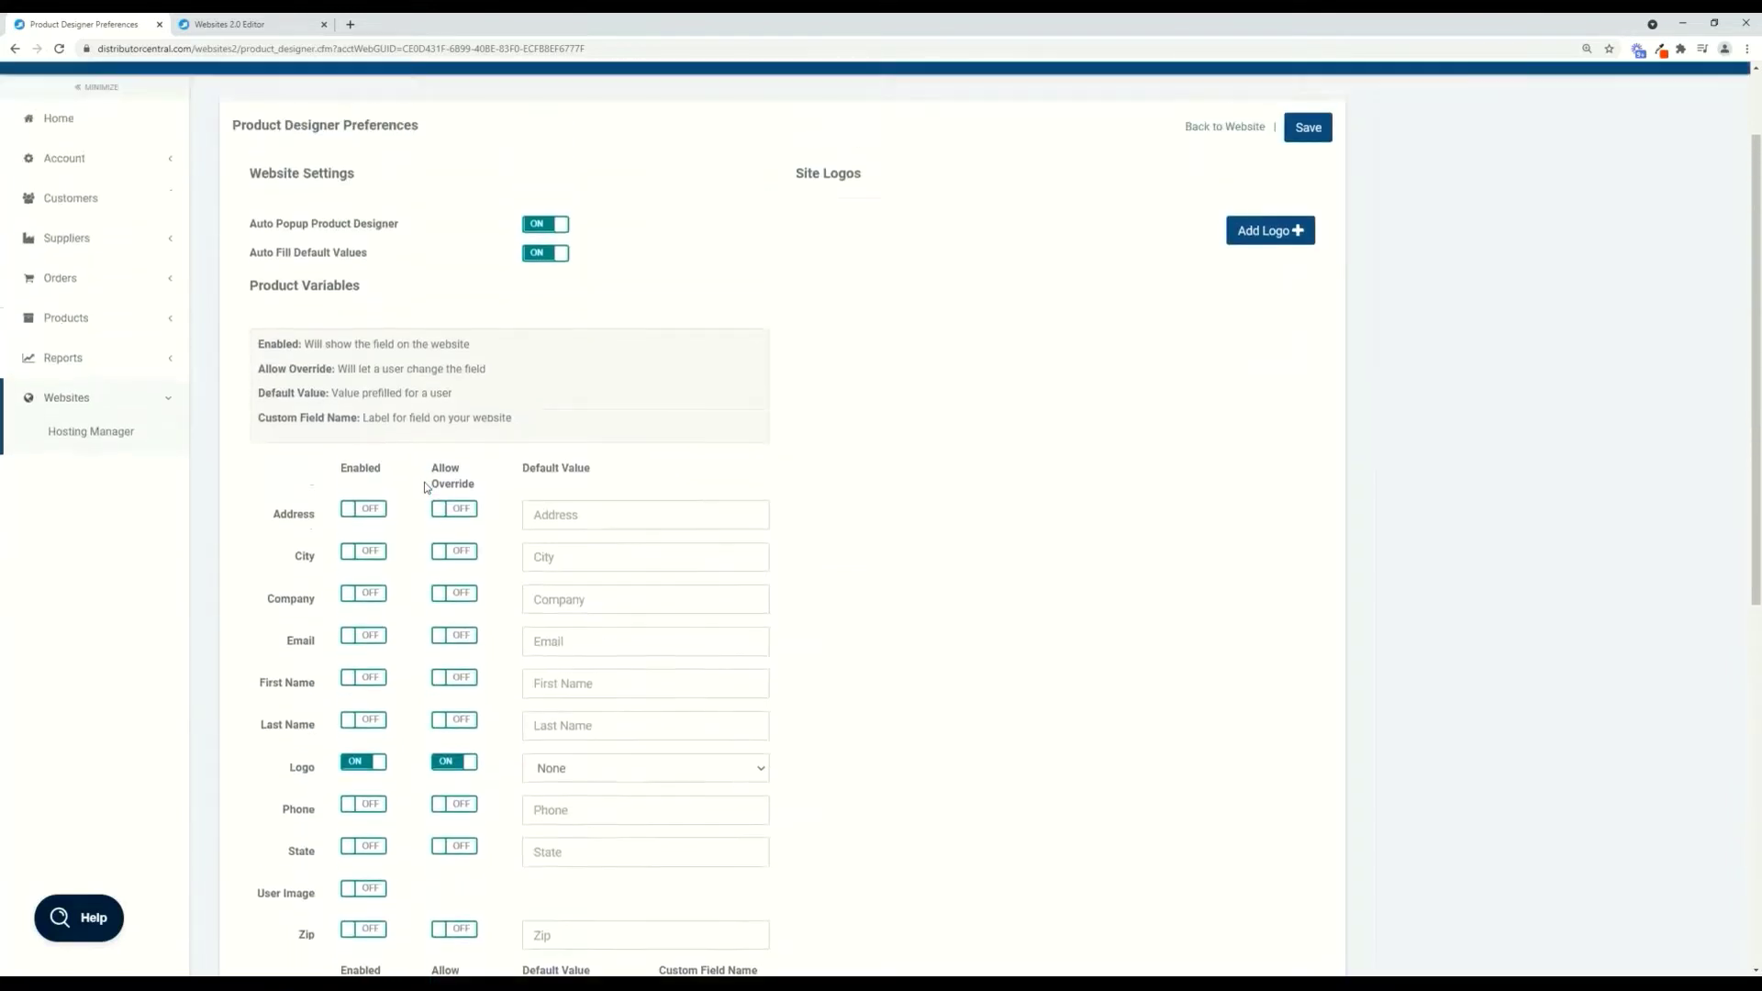
scroll(601, 496, down, 4)
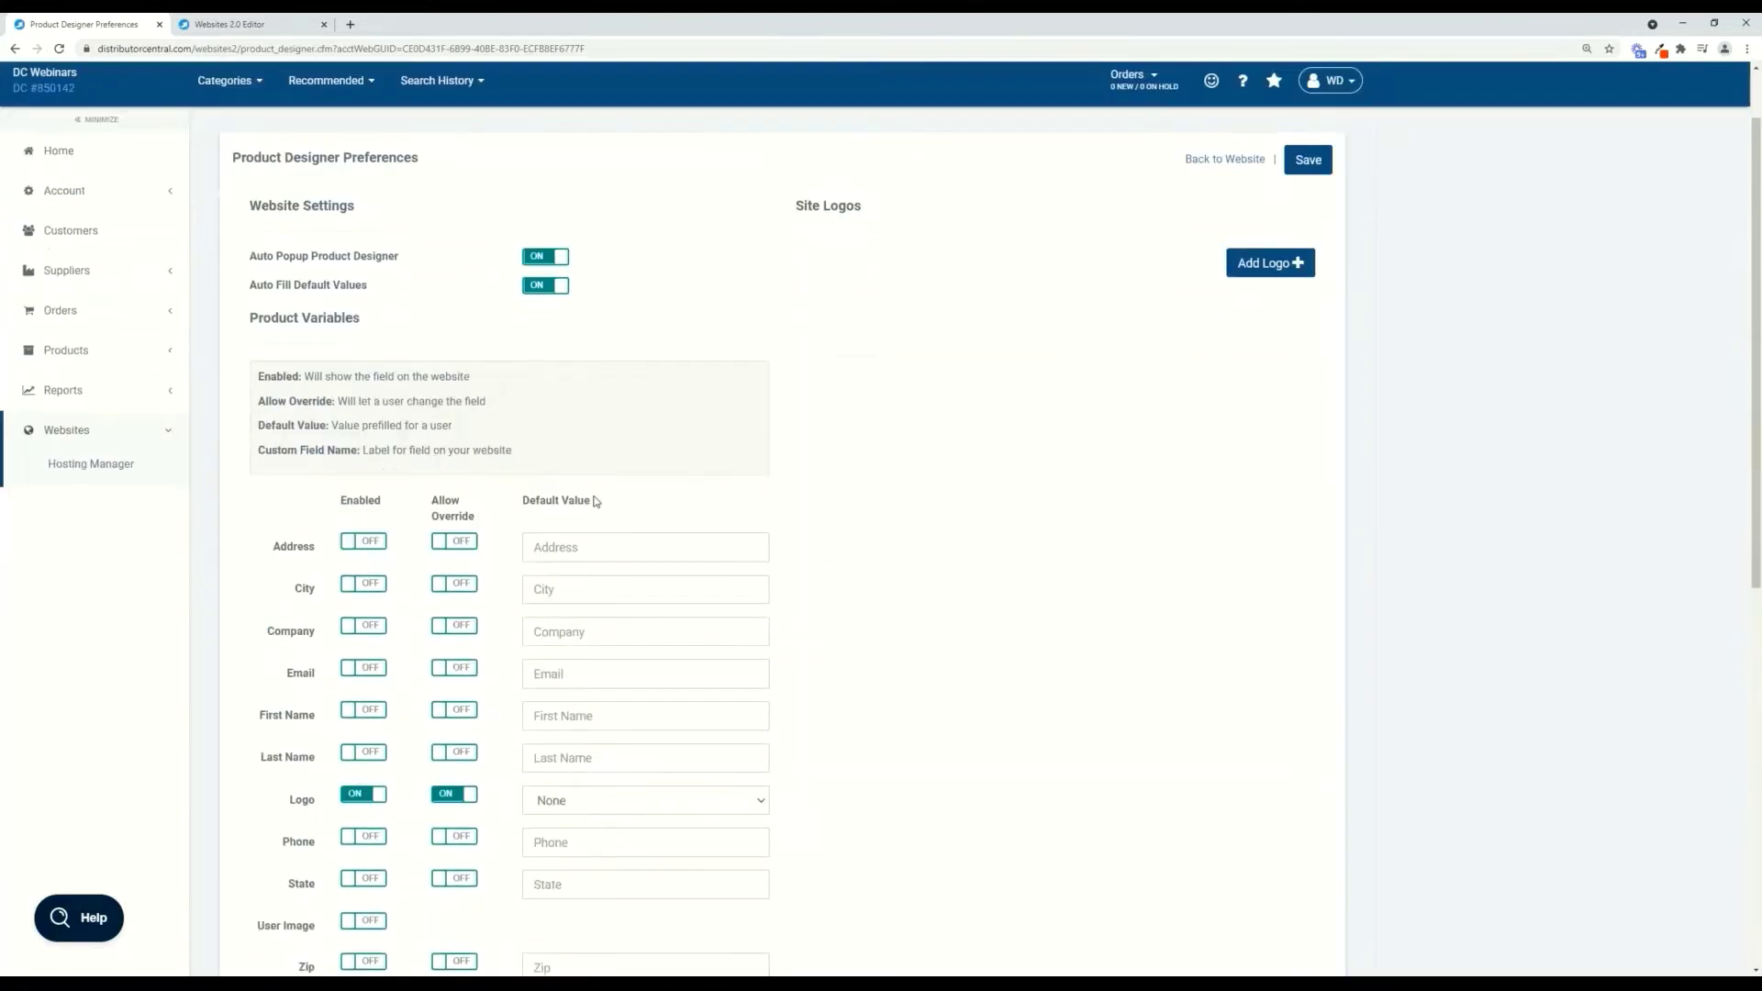
scroll(629, 523, up, 4)
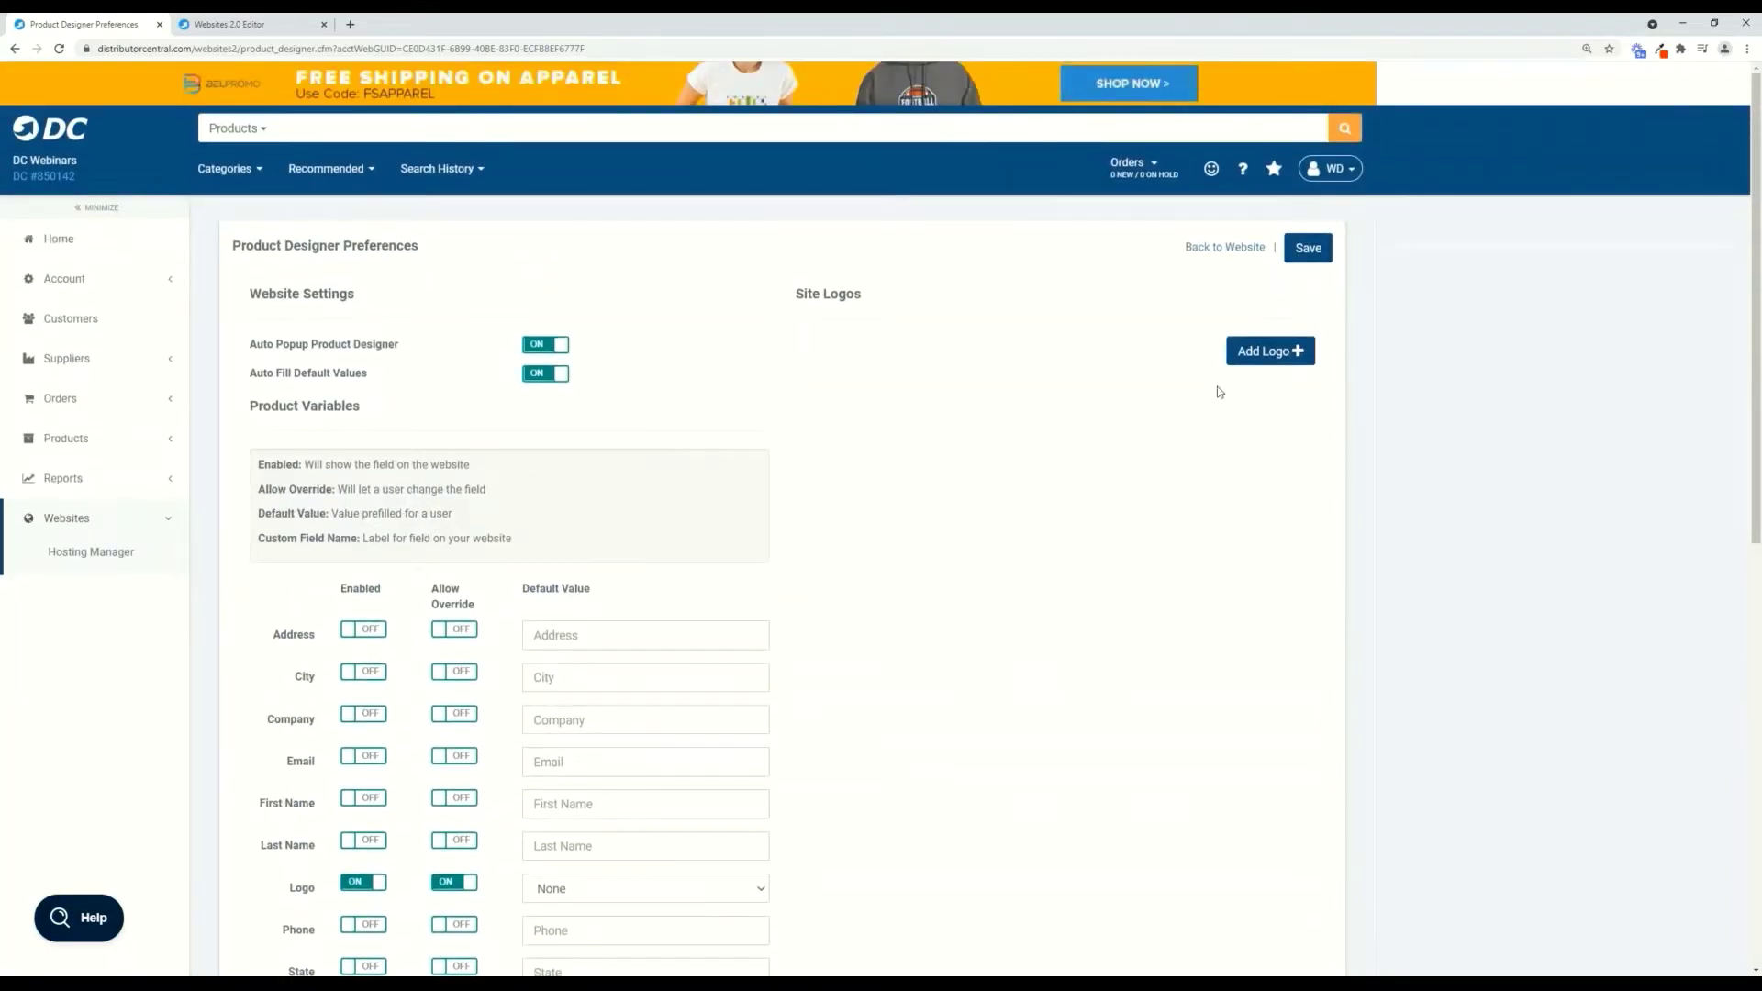
Add DC-Promotions-Webinar-Logo (1) from the Desktop as a site logo.
click(1284, 360)
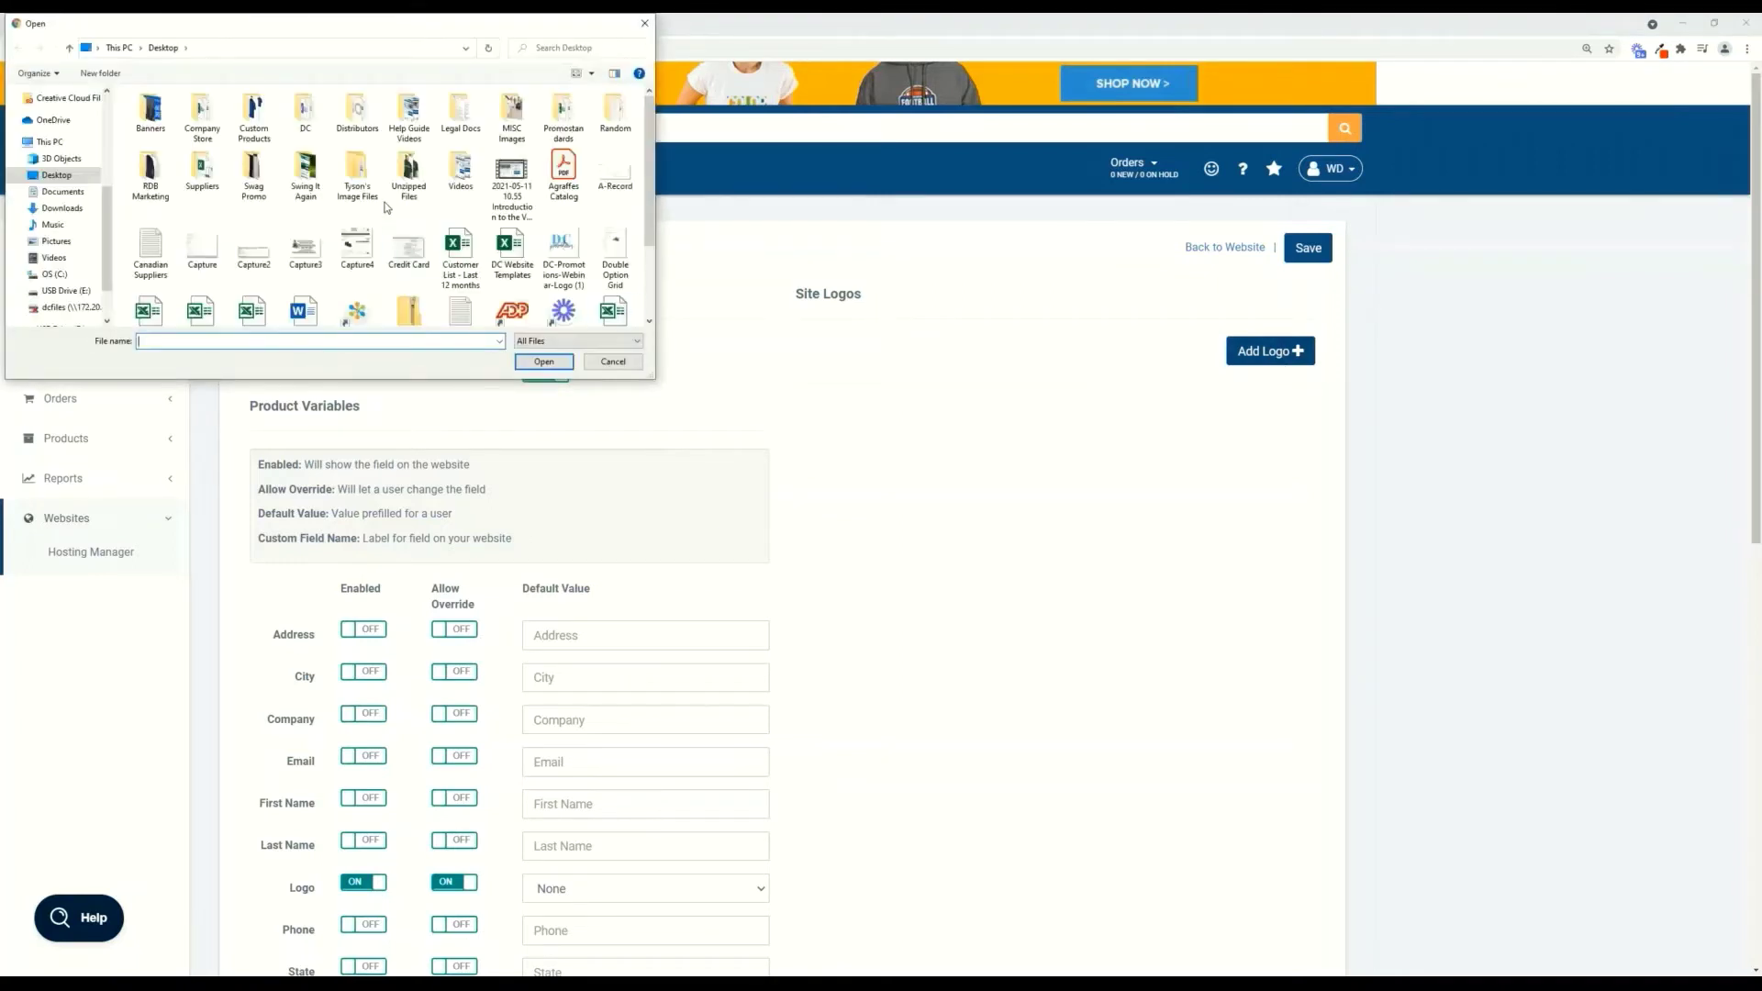
scroll(400, 200, down, 2)
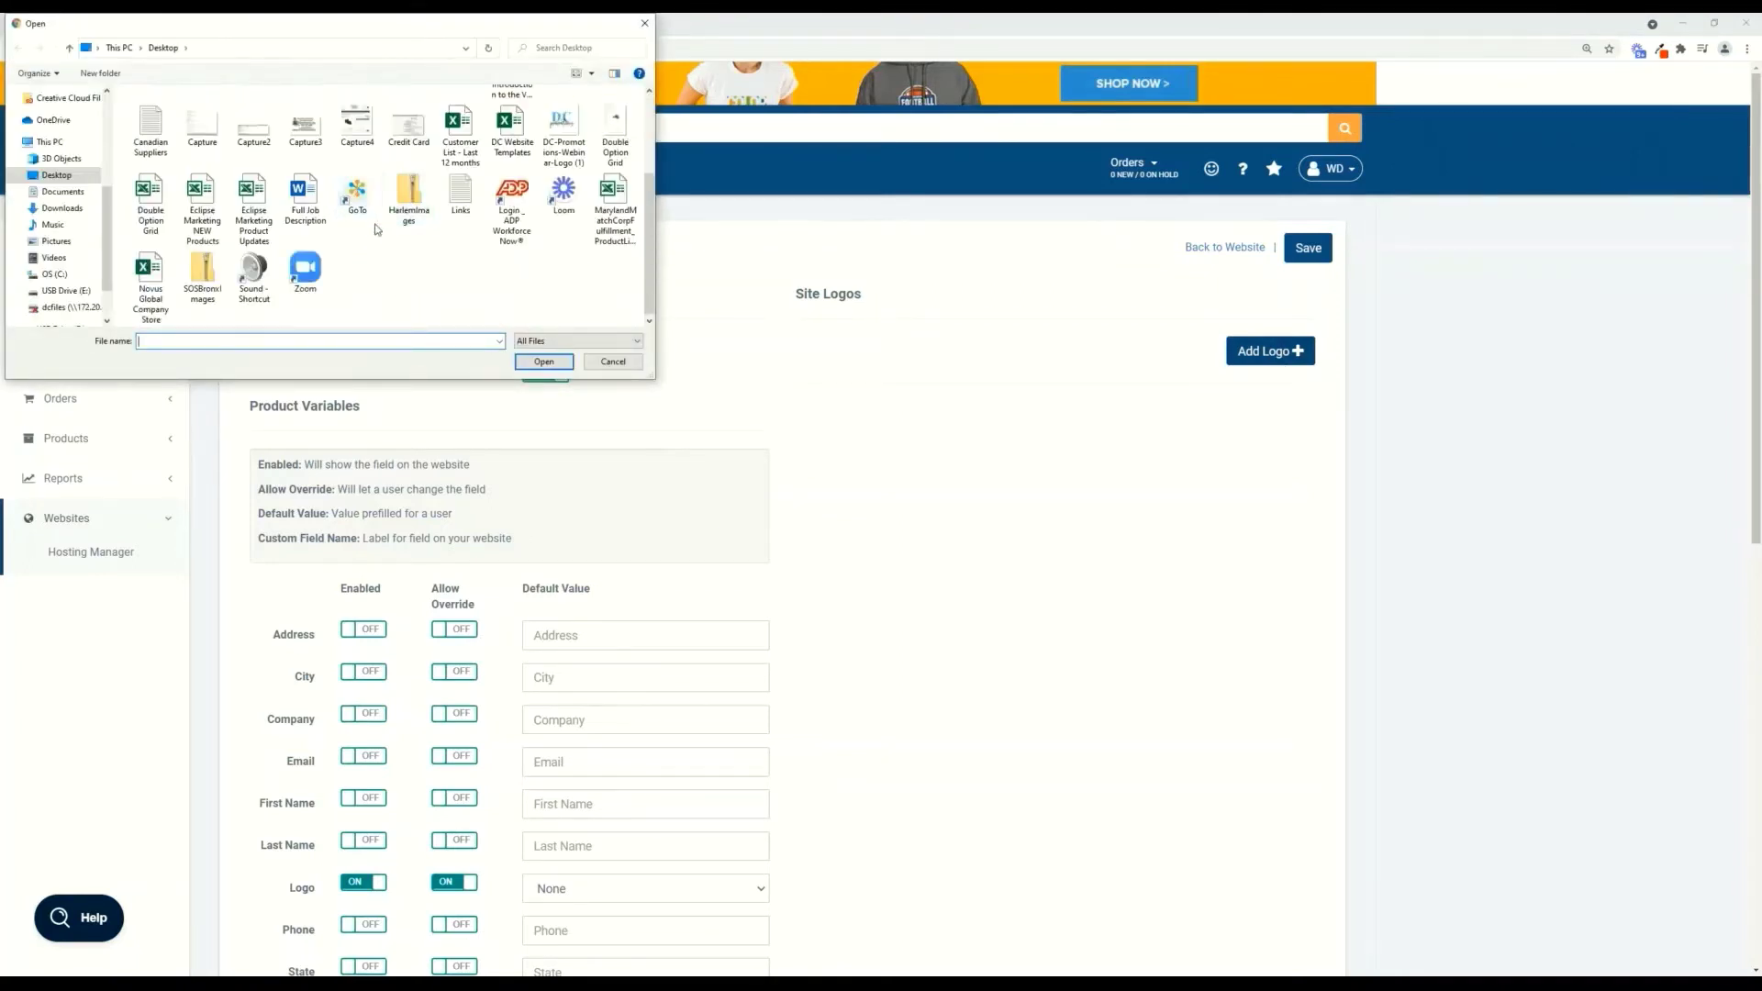
click(562, 128)
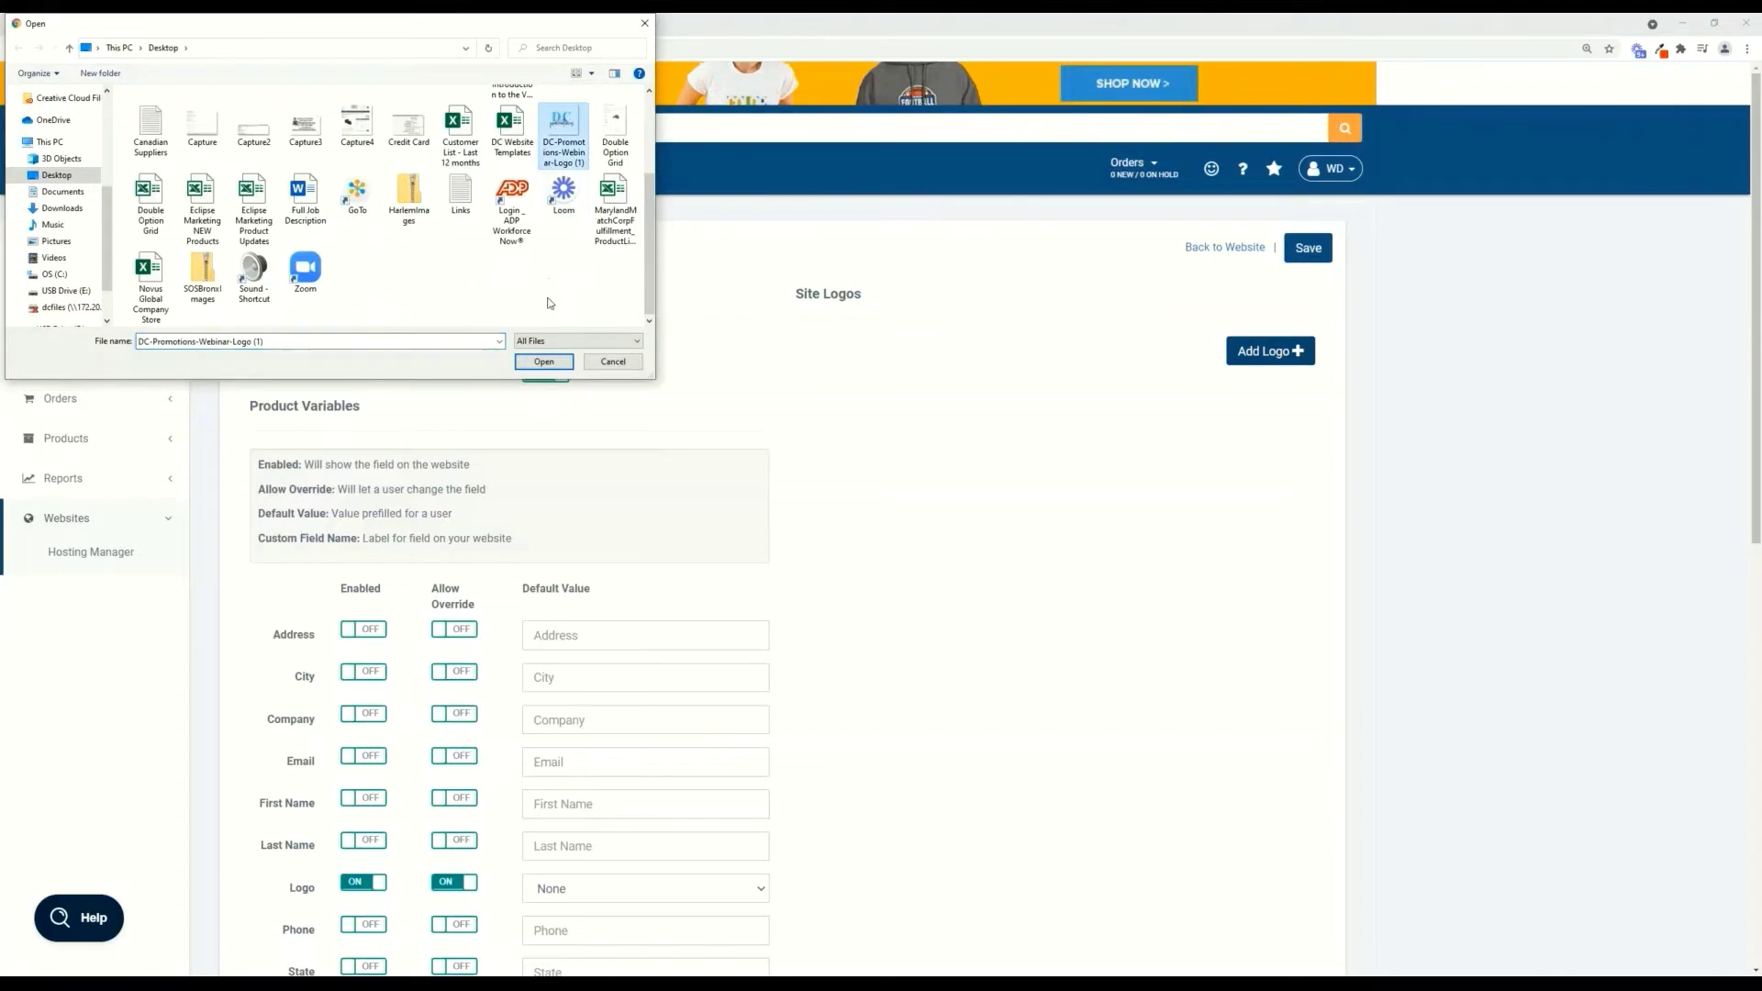
click(544, 361)
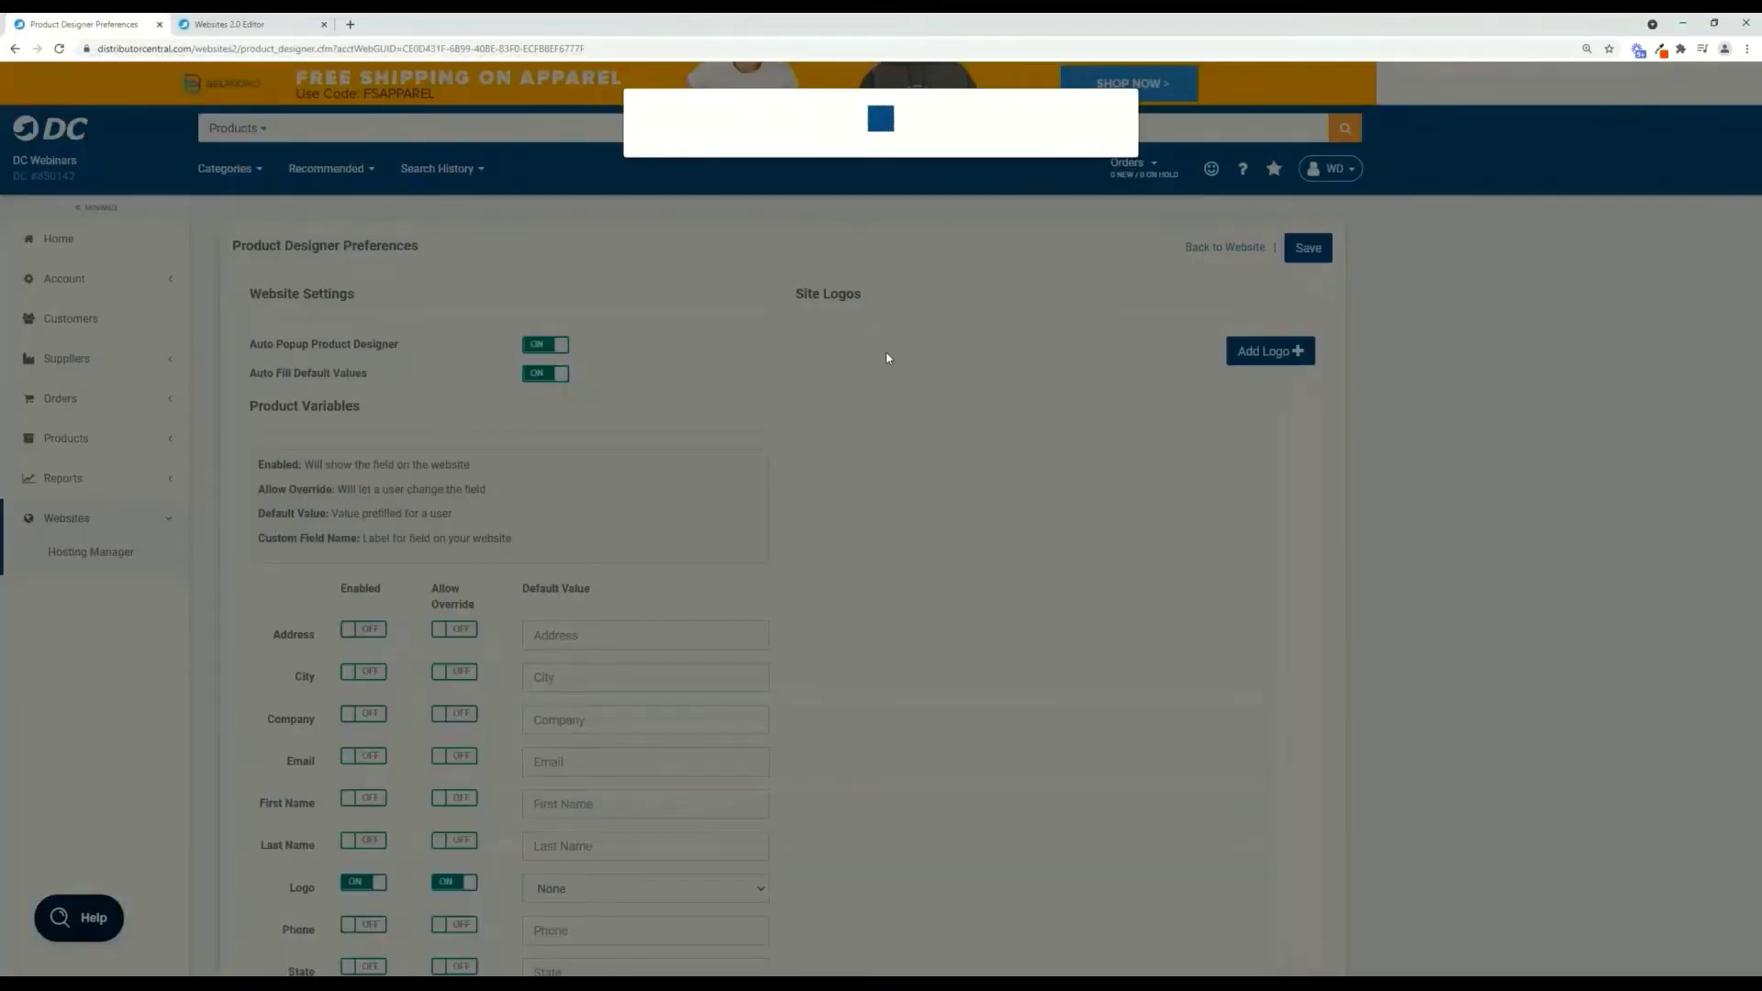
Set the Logo variable's default value to DC-Promotions-Webinar-Logo (1), save the Product Designer preferences and return to the website's management page.
scroll(1044, 413, down, 2)
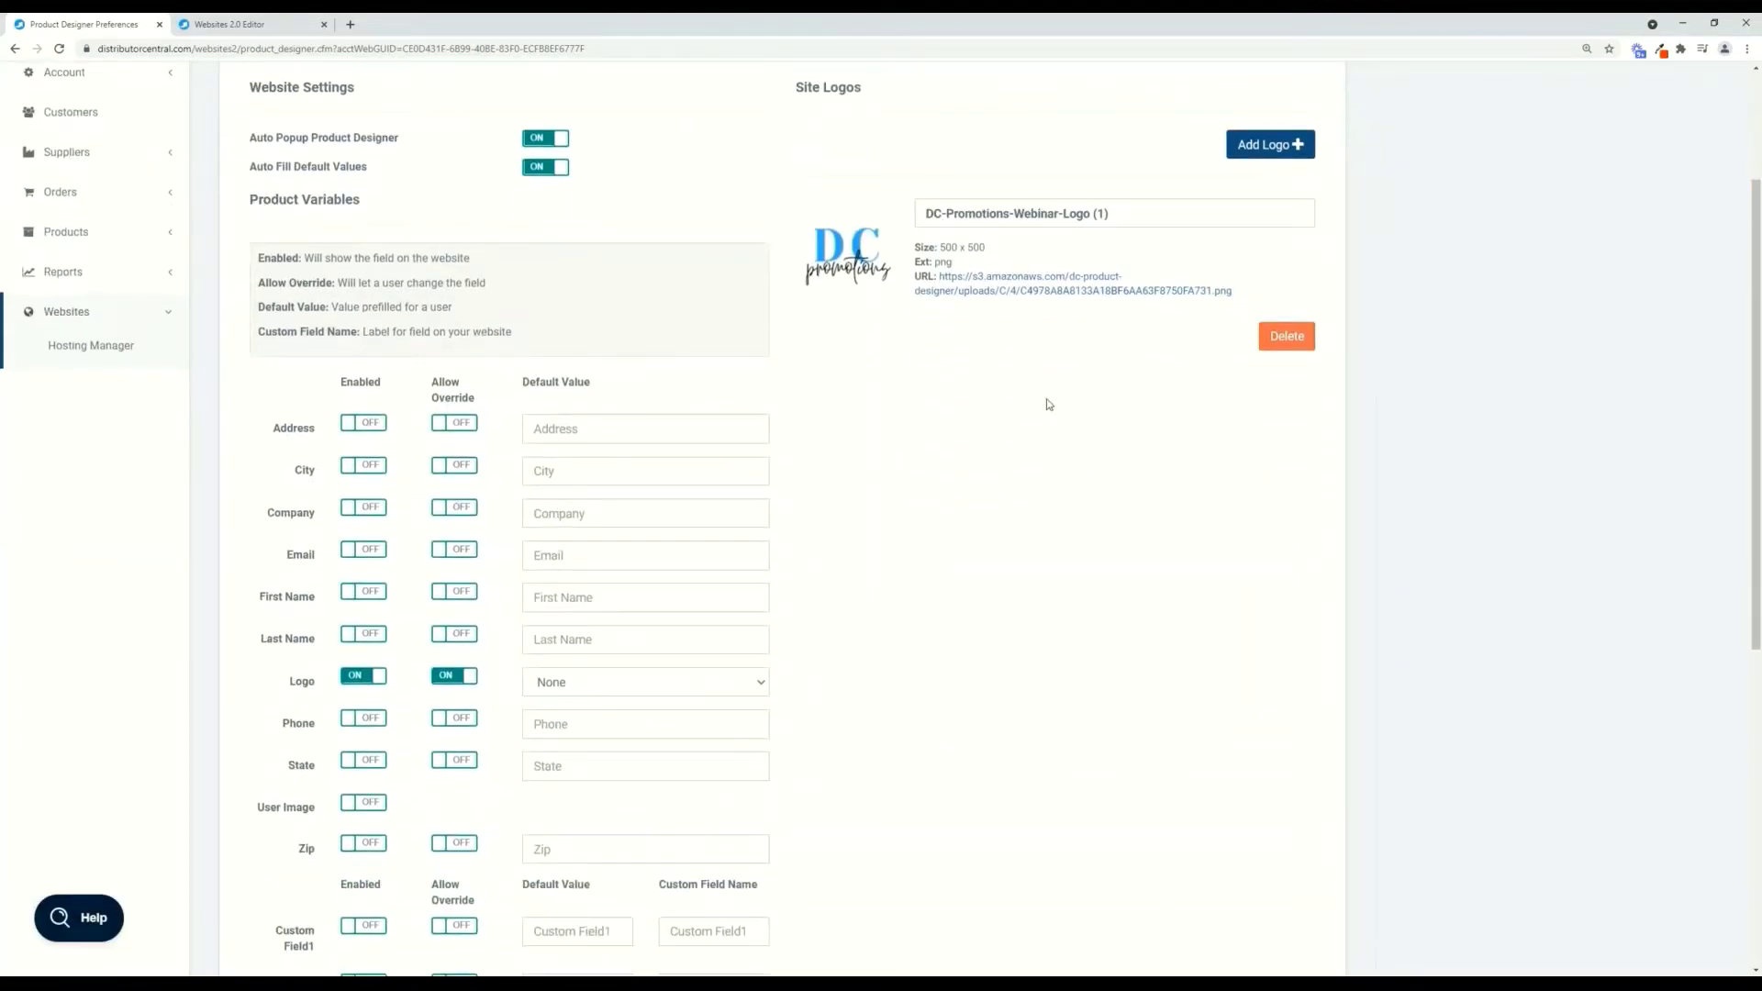
scroll(1037, 395, up, 1)
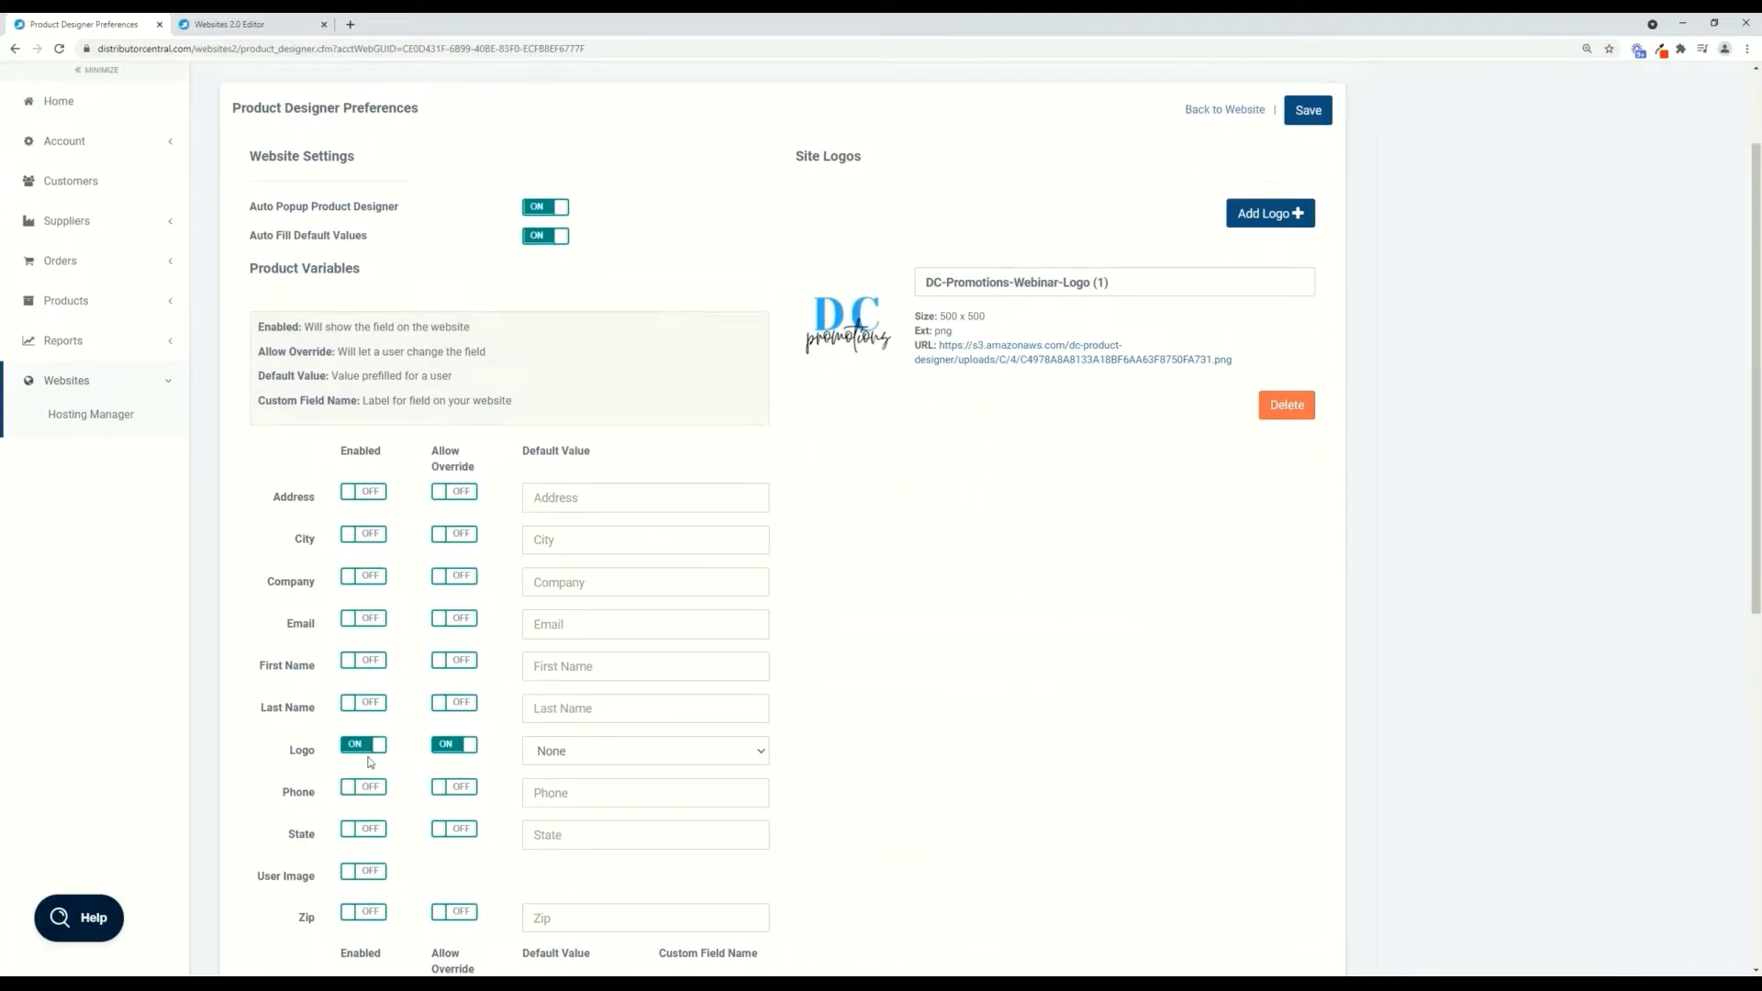
click(603, 757)
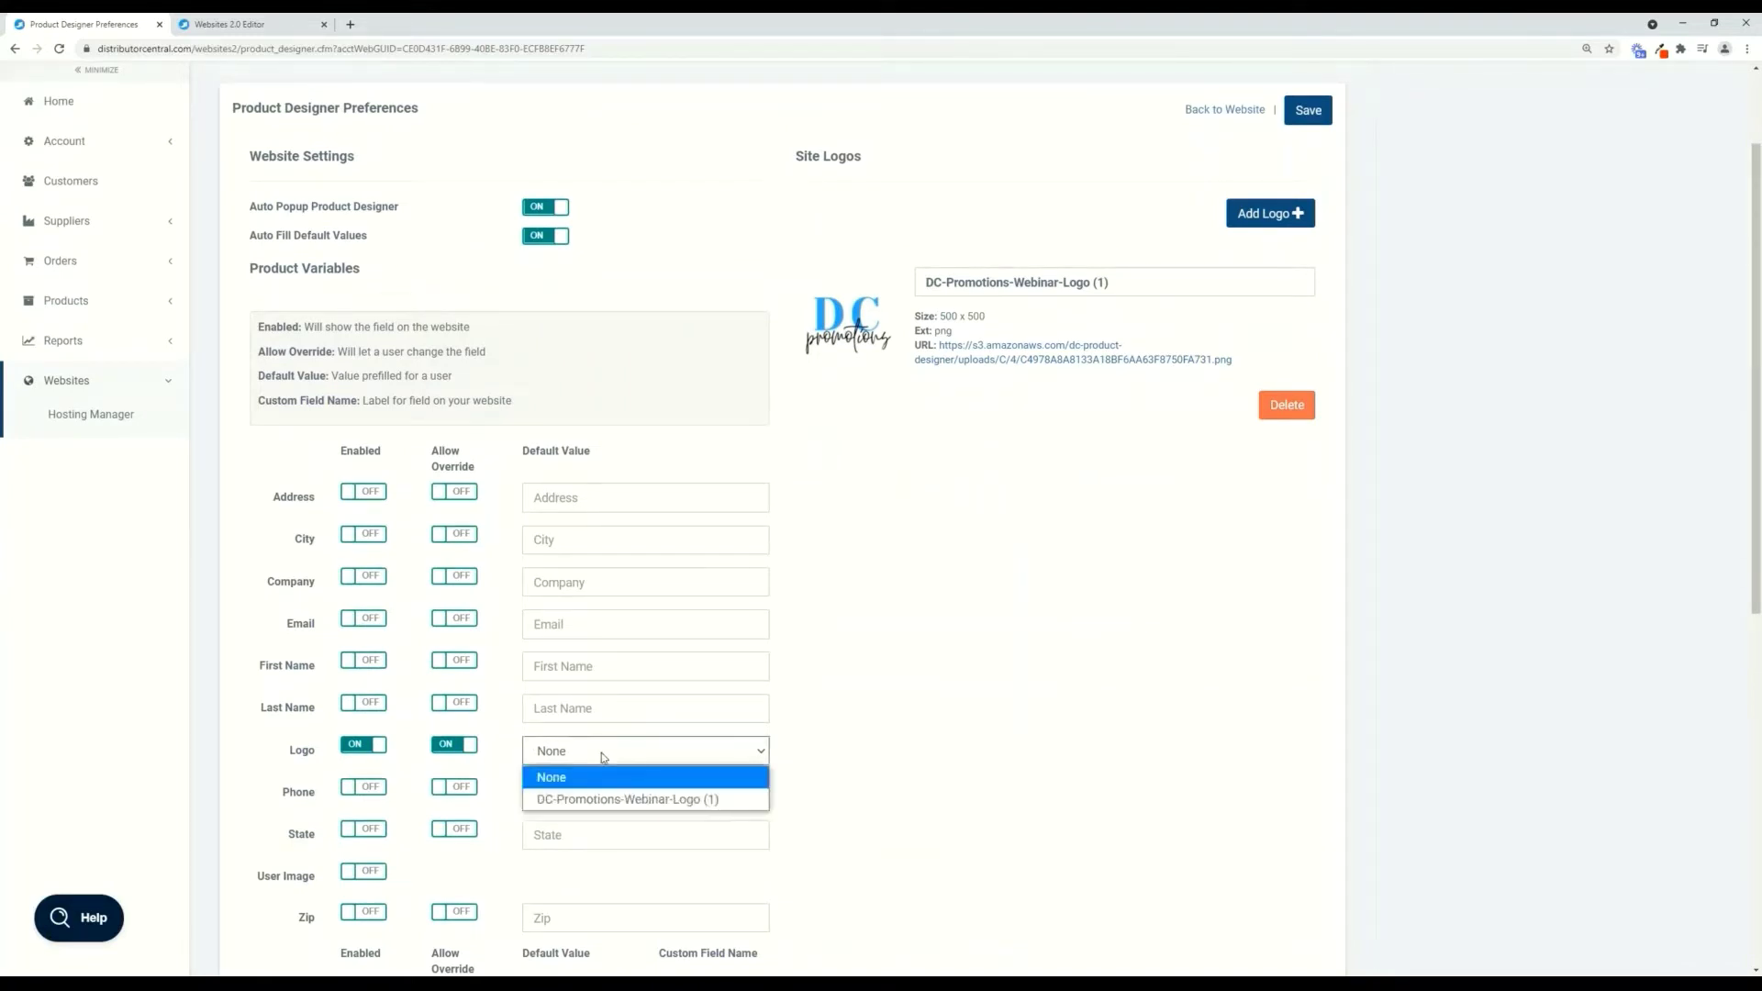
click(624, 801)
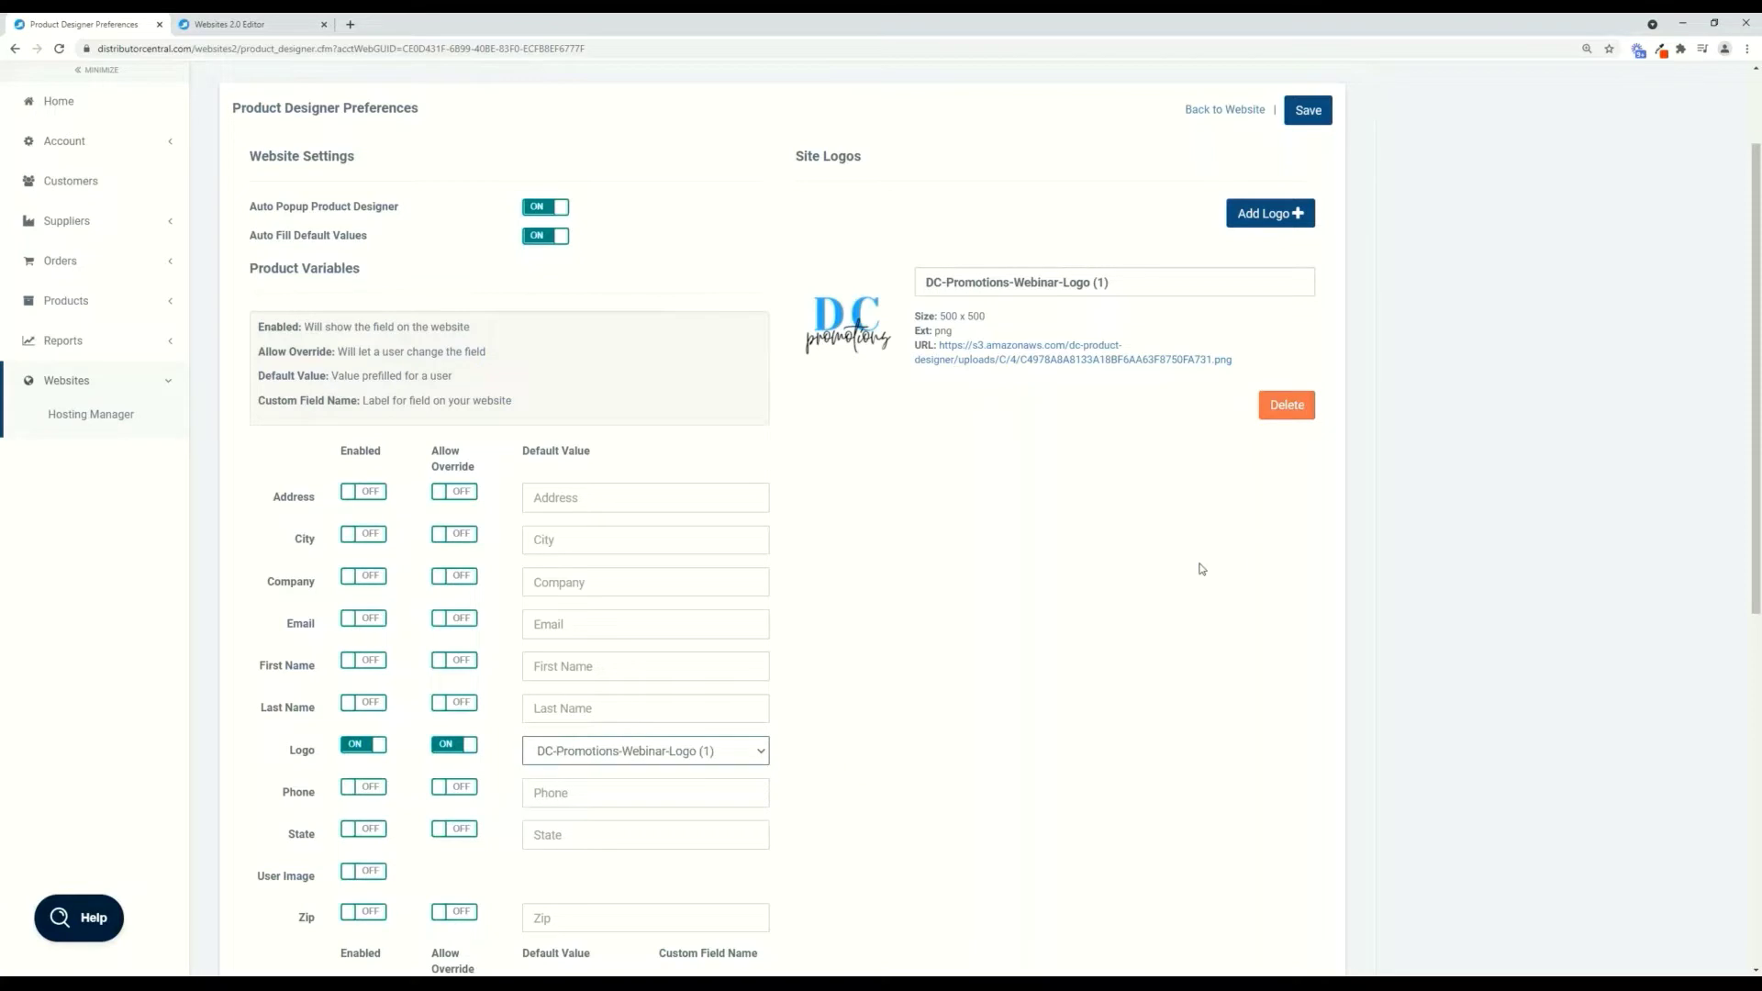
scroll(1129, 569, up, 1)
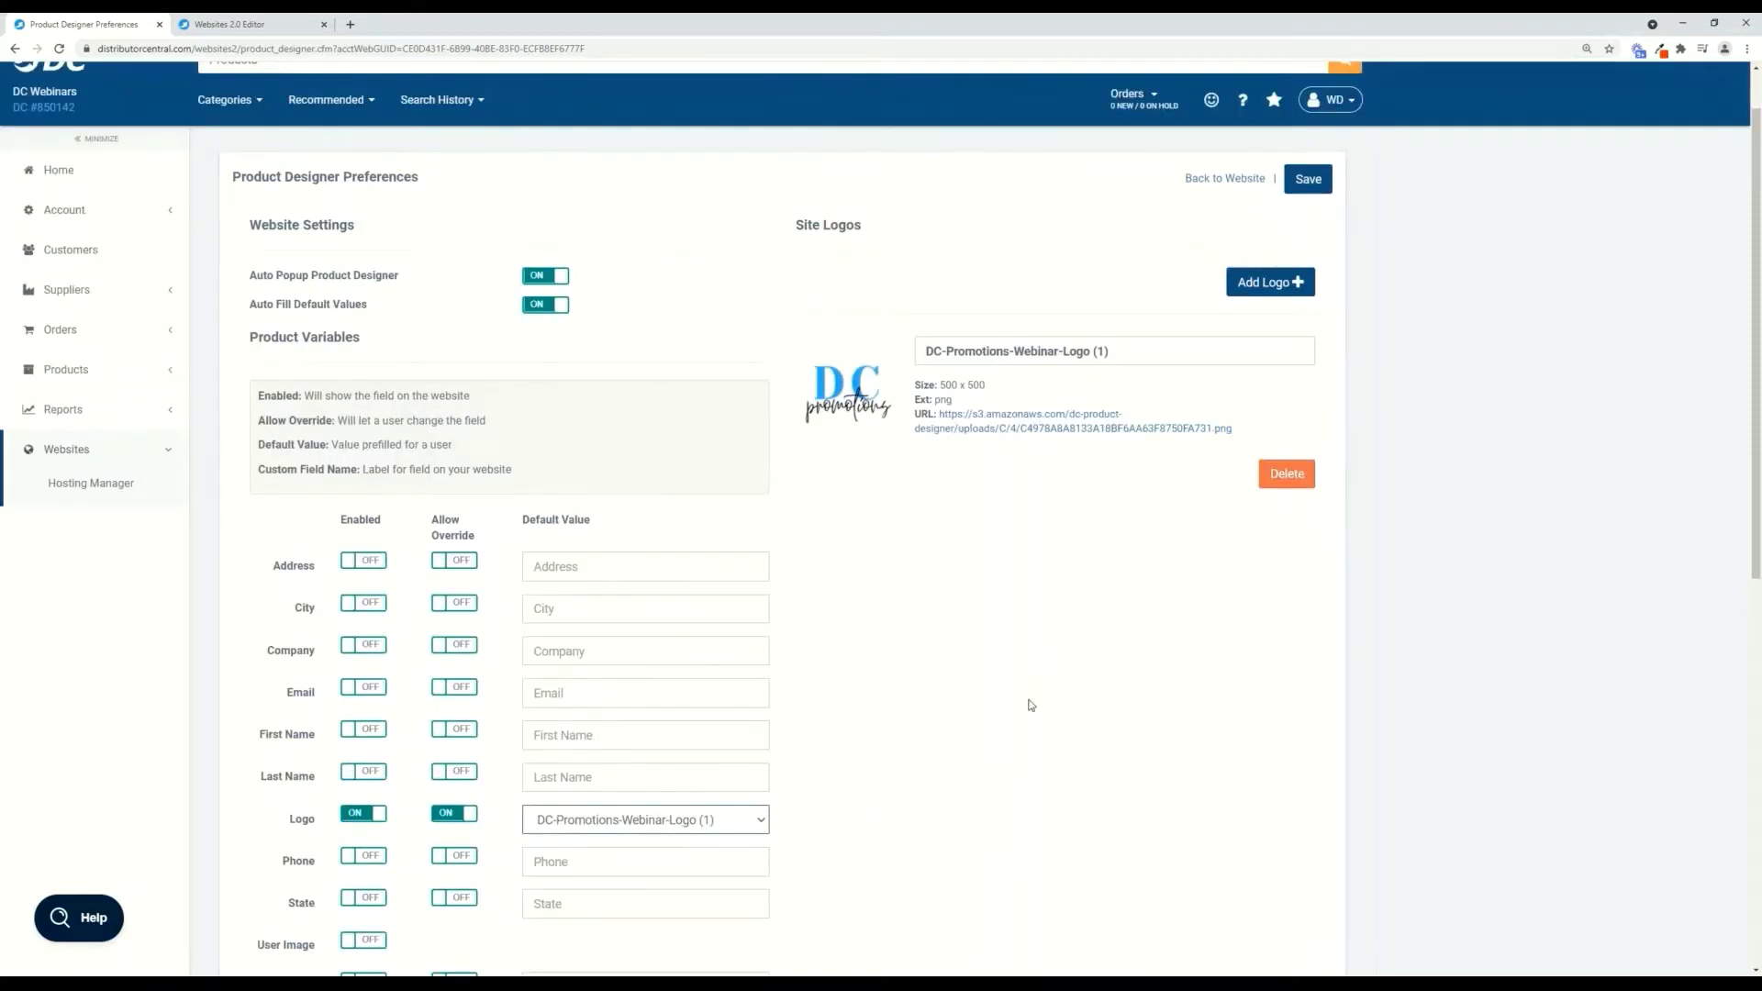
click(1319, 183)
click(1190, 179)
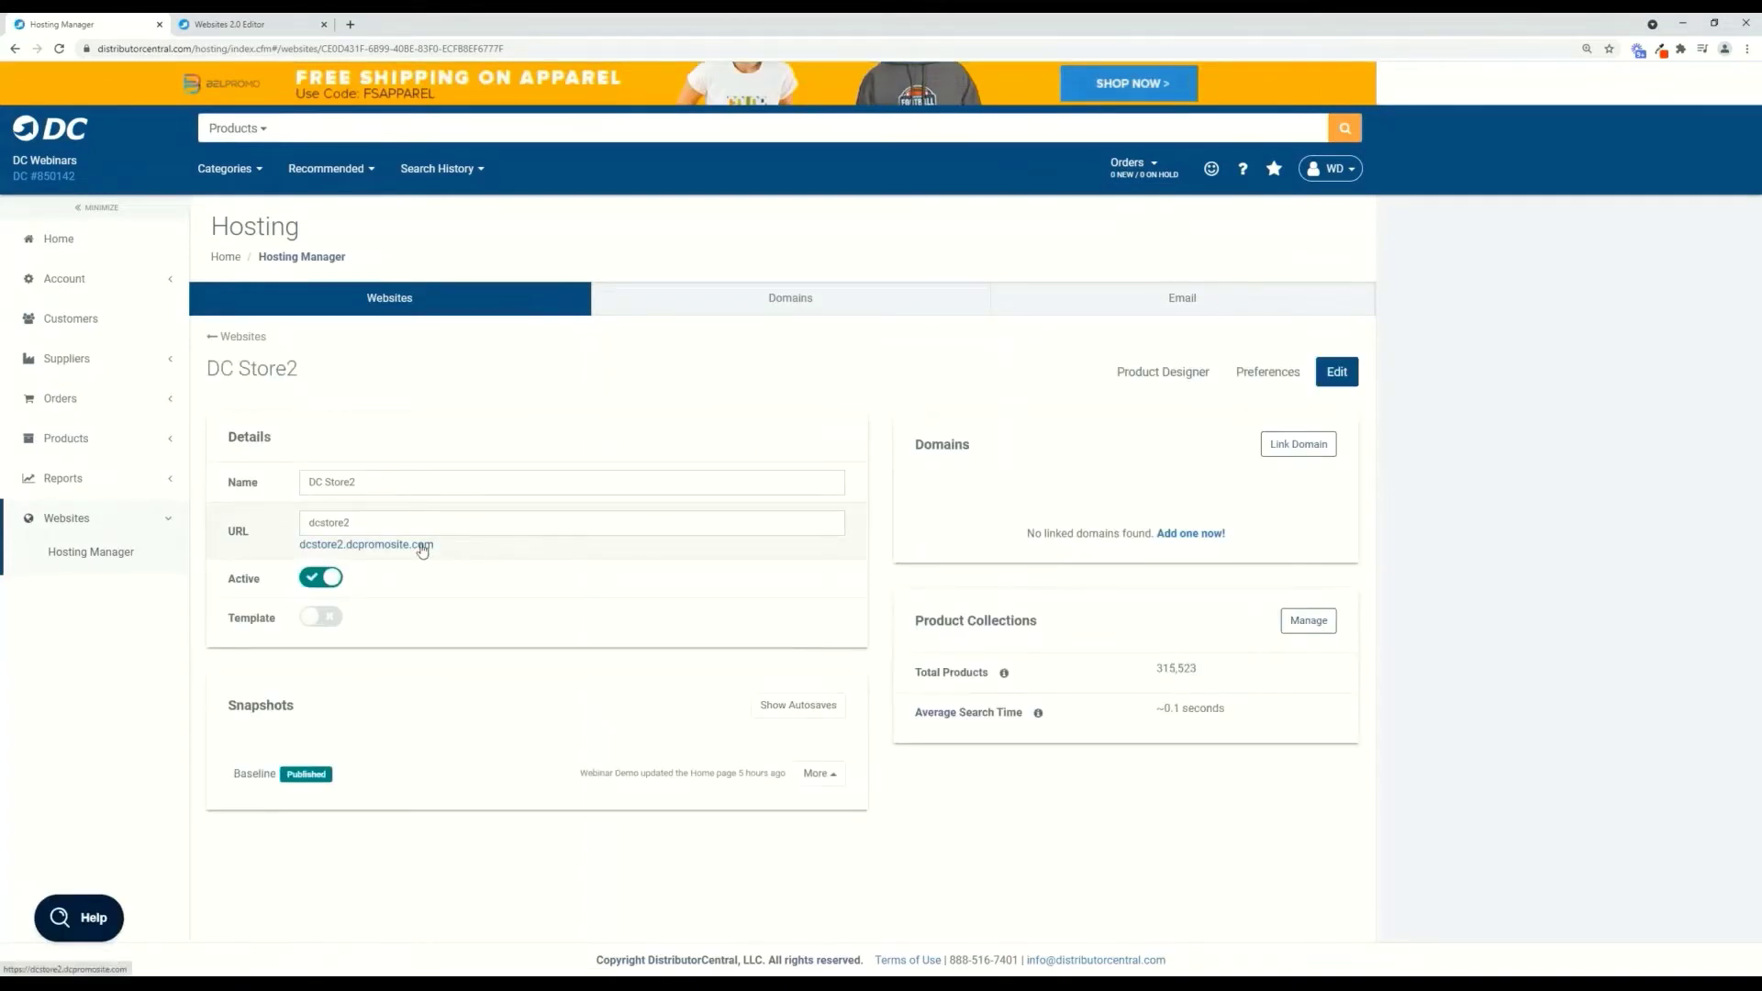
Open the live site dcstore2.dcpromosite.com and look over the products on its home page.
click(422, 547)
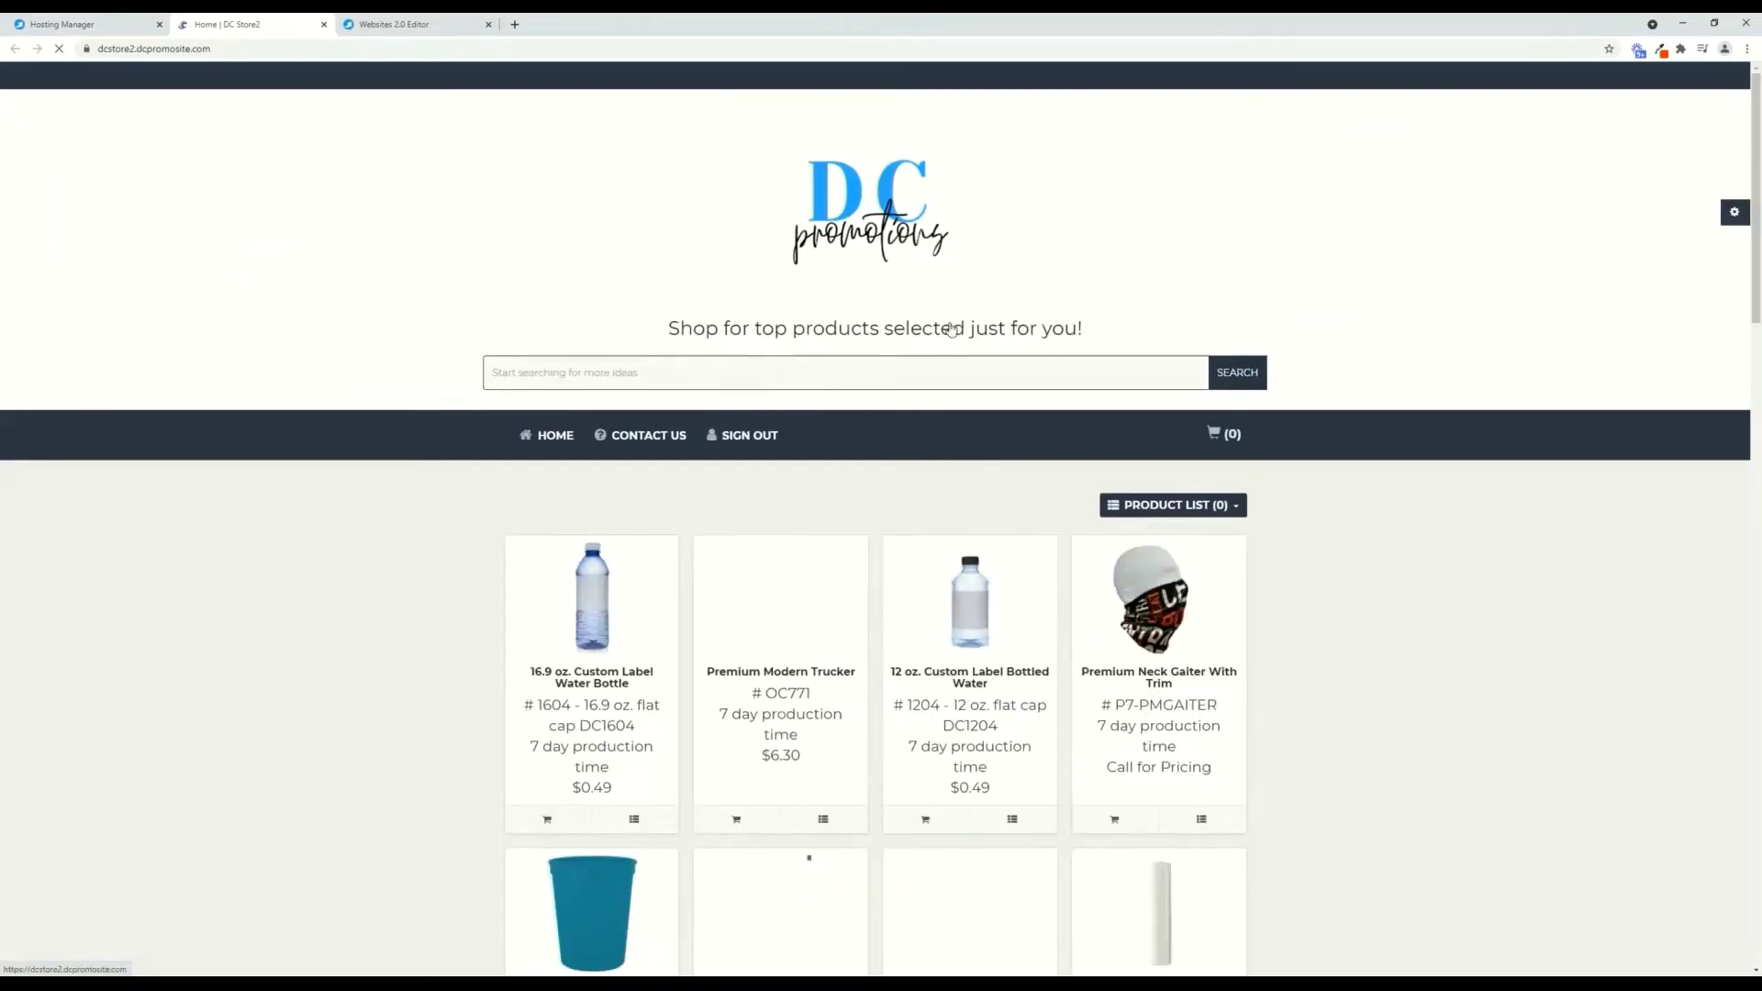
scroll(949, 323, down, 3)
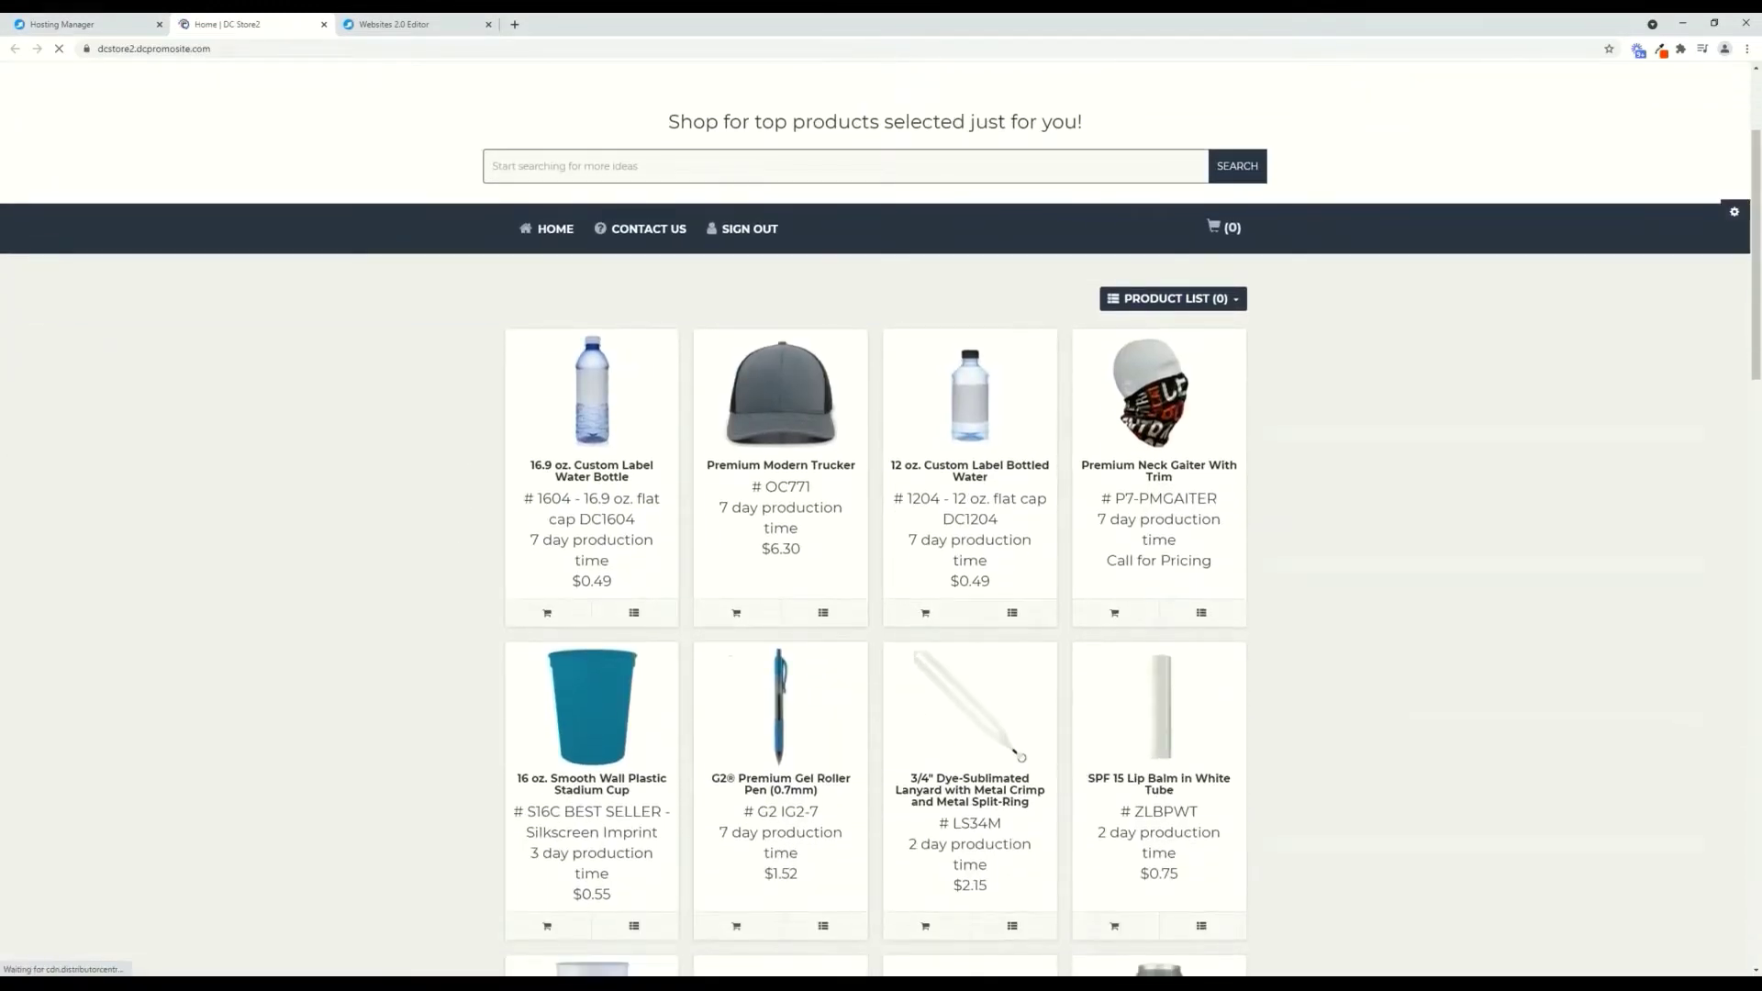
scroll(945, 339, down, 1)
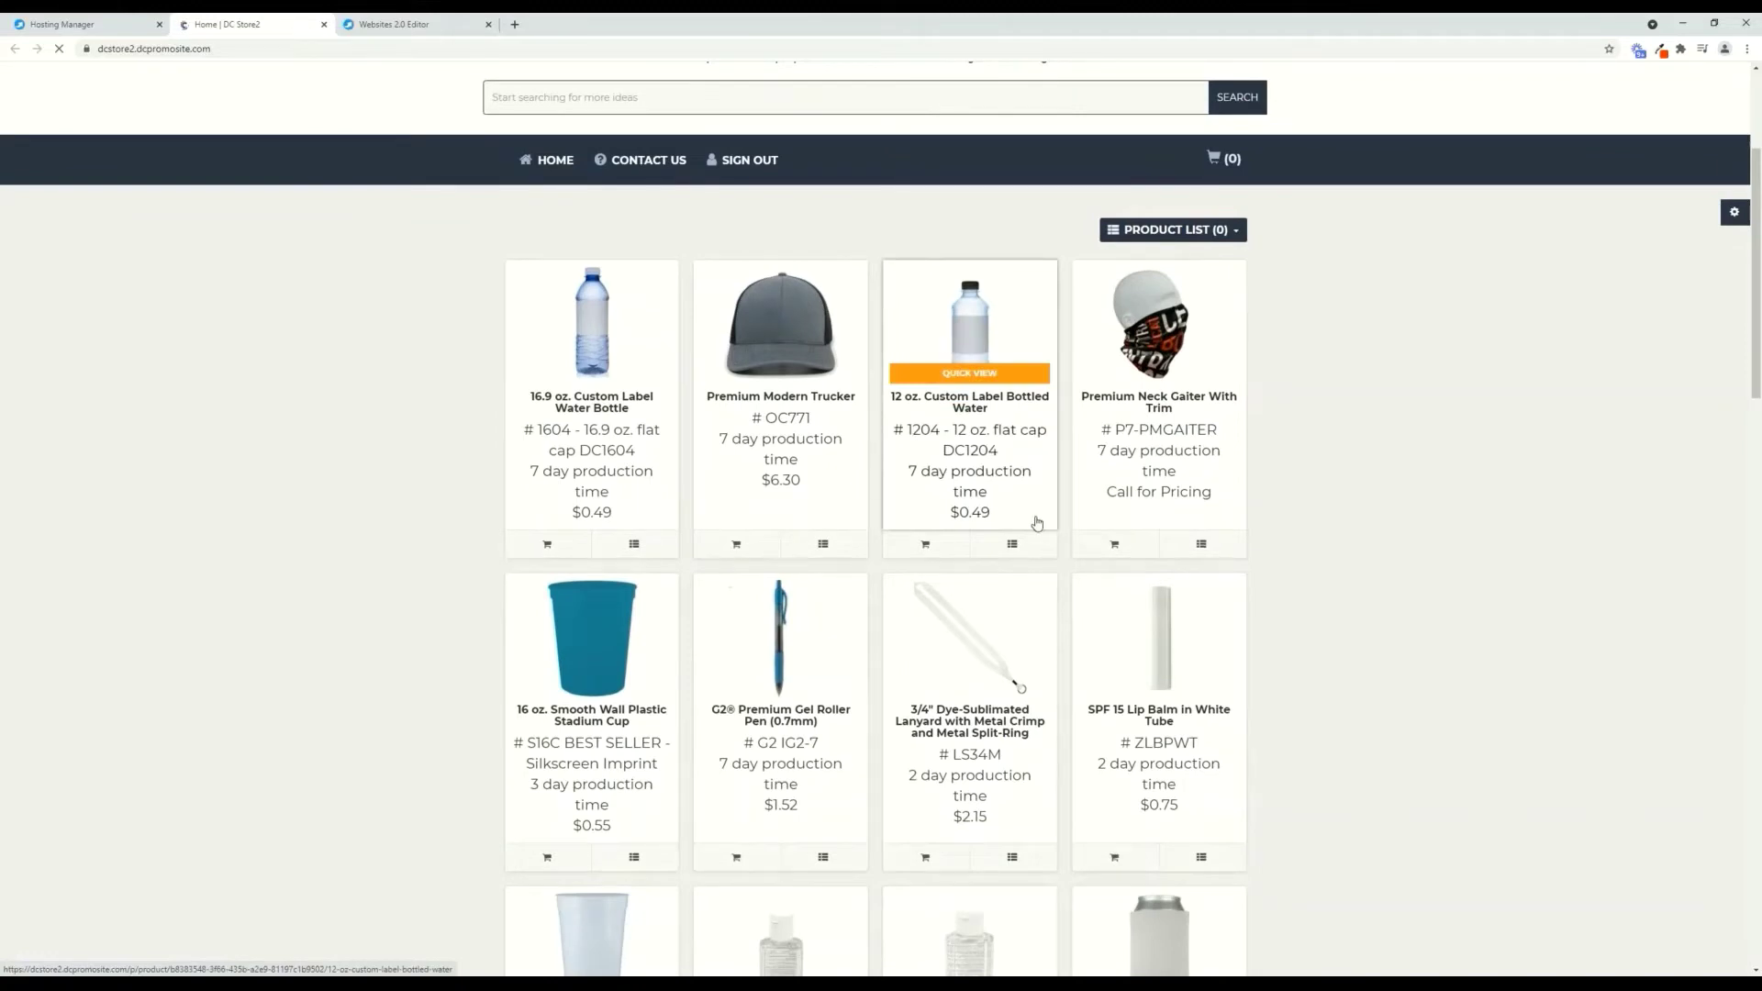
scroll(1036, 512, up, 4)
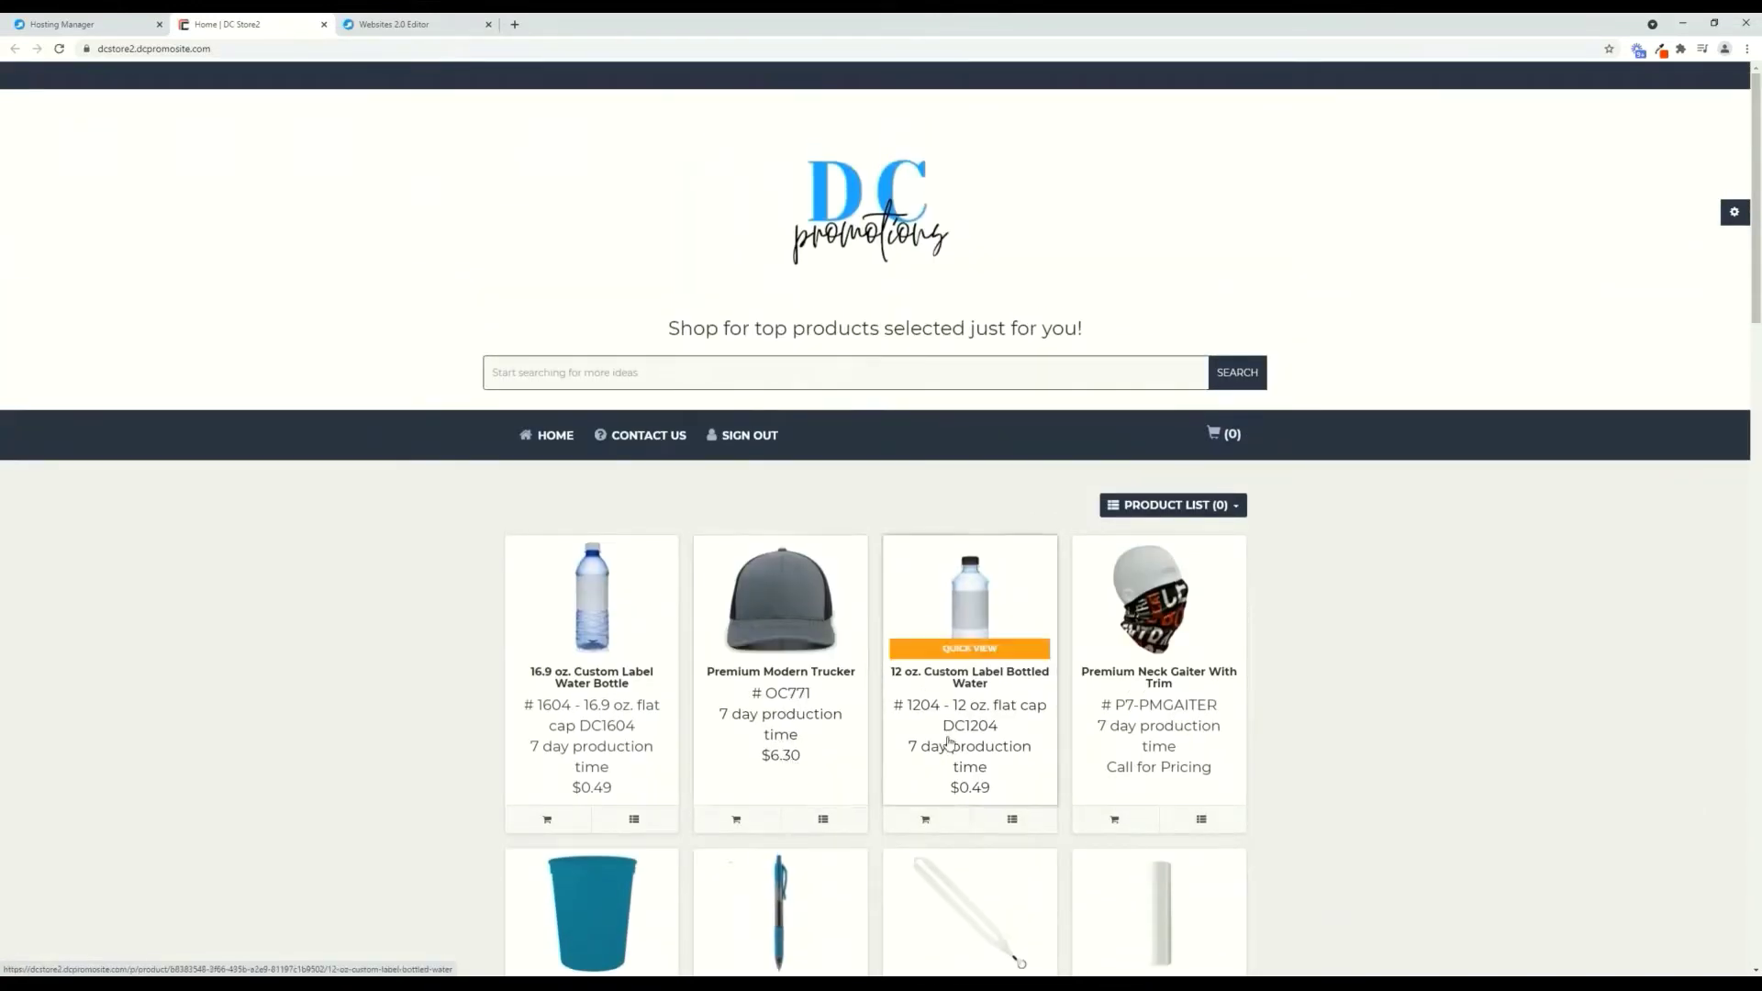
Open dcstore2.dcpromosite.com in a new incognito window and look over the products on its home page.
click(183, 48)
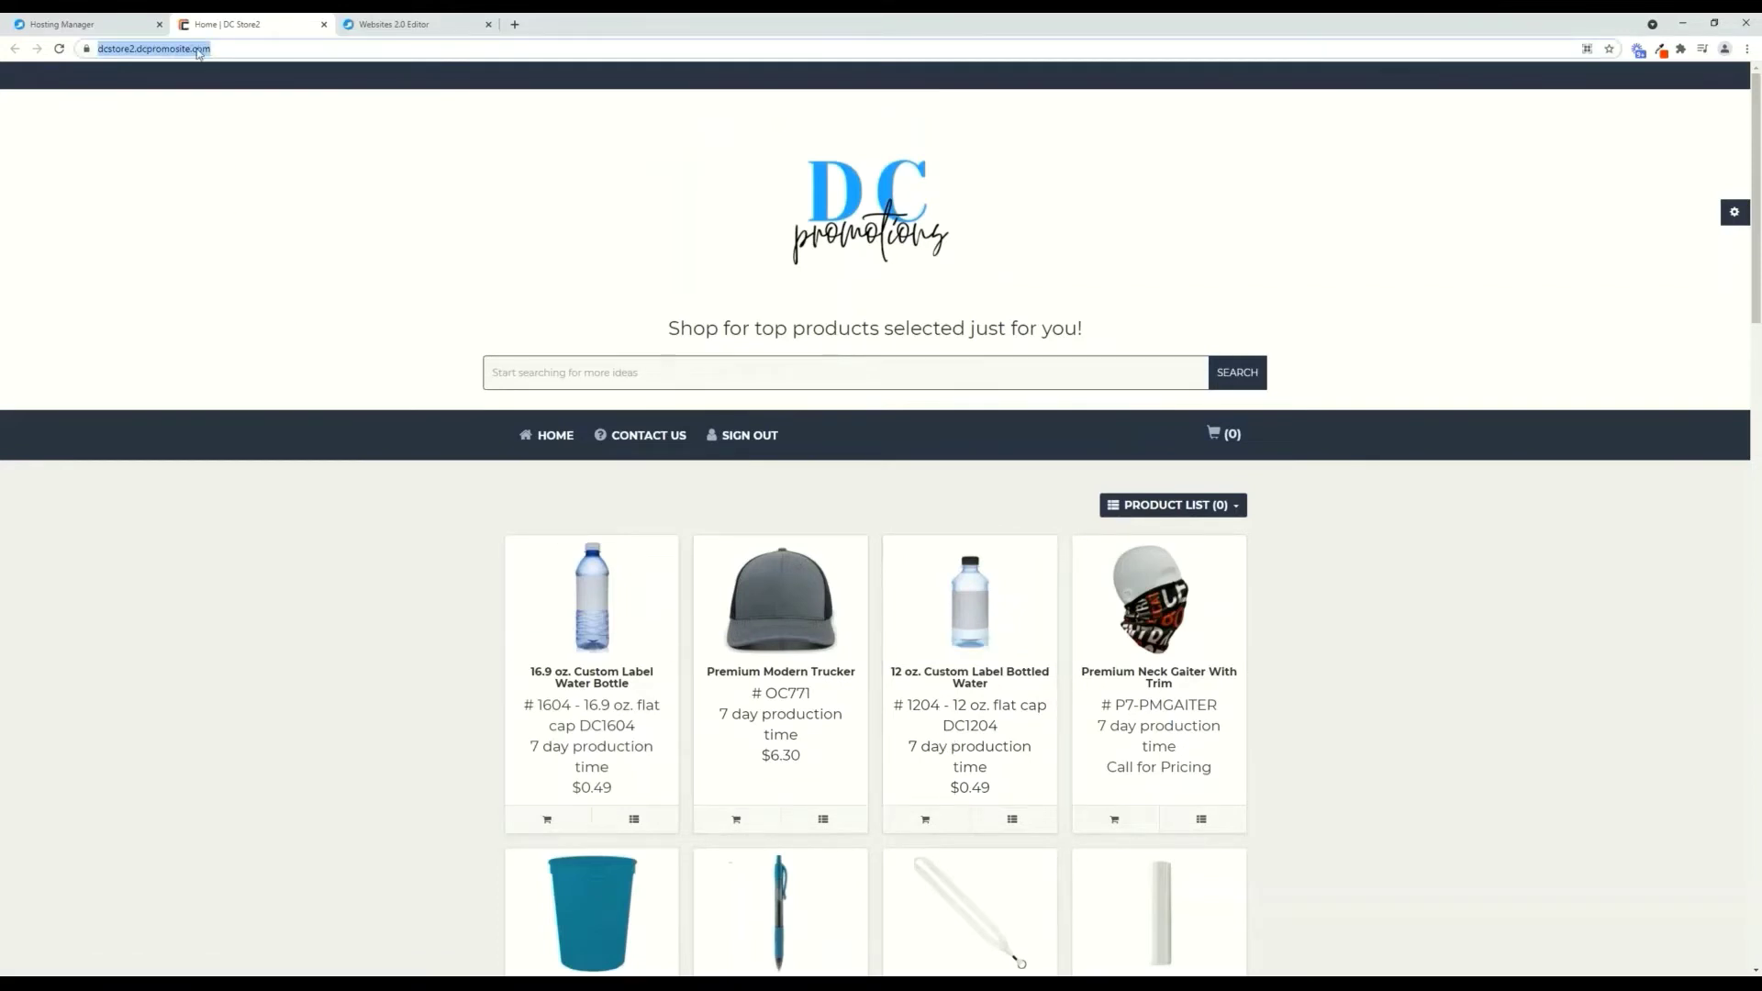
right_click(198, 49)
click(231, 124)
click(1746, 49)
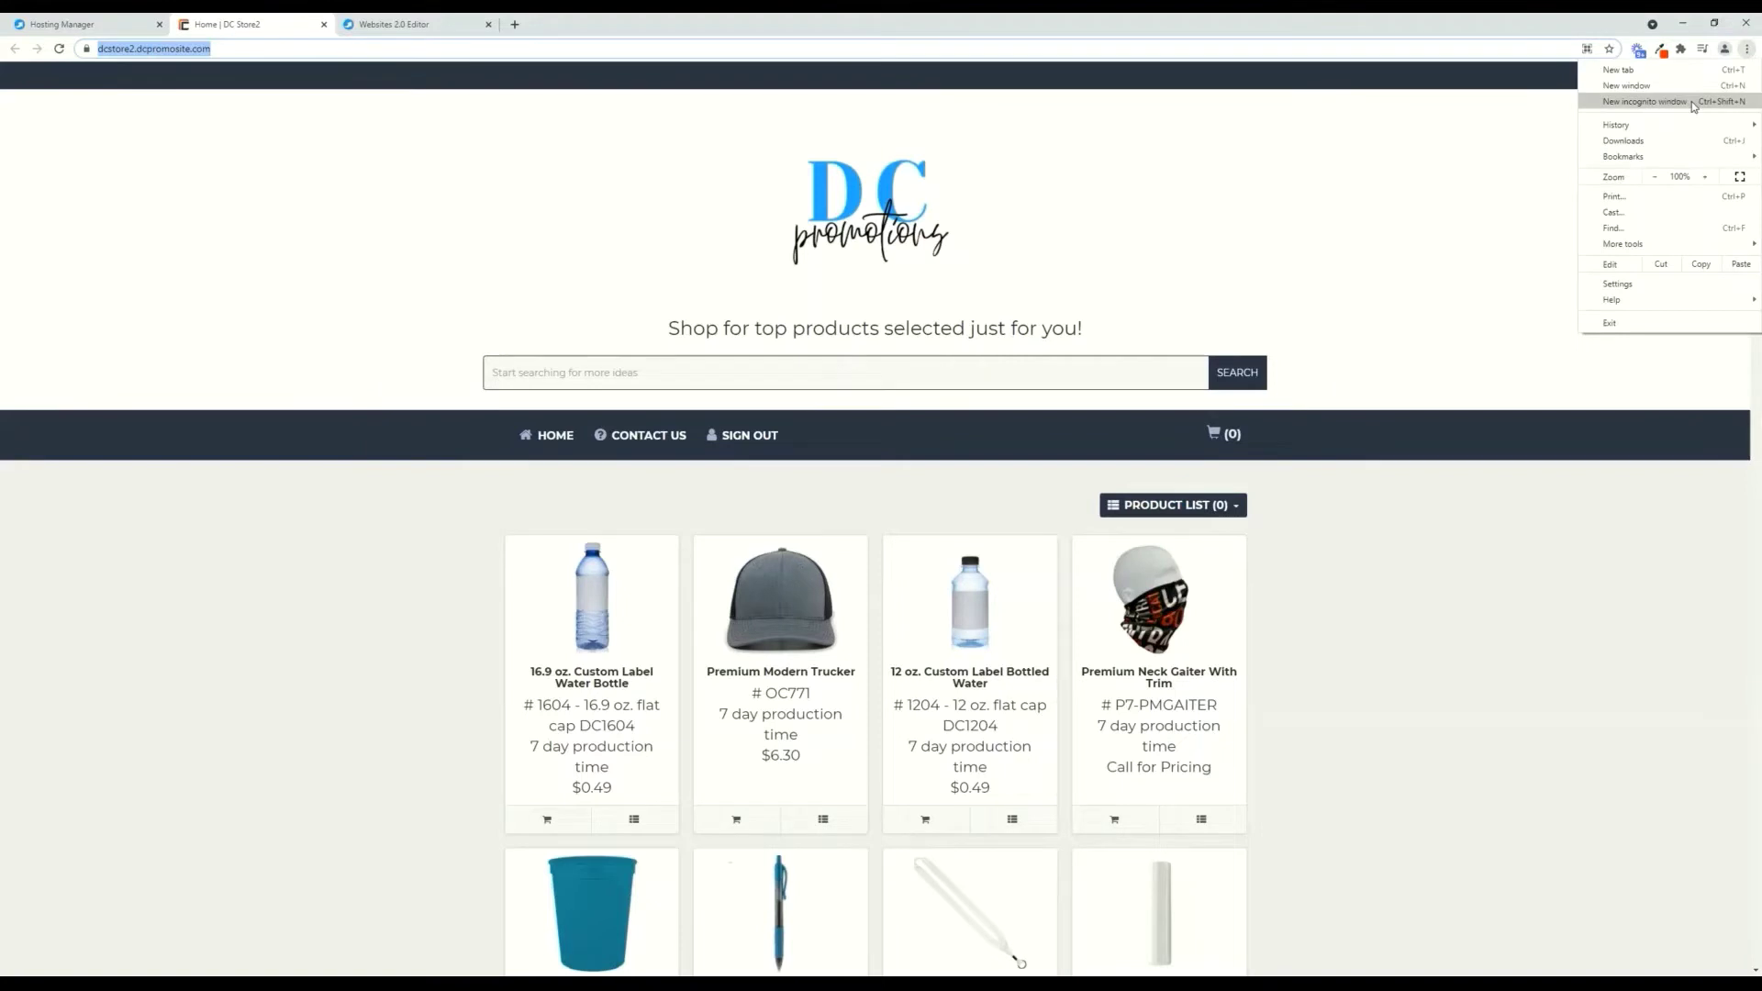
click(1642, 102)
key(ctrl+v)
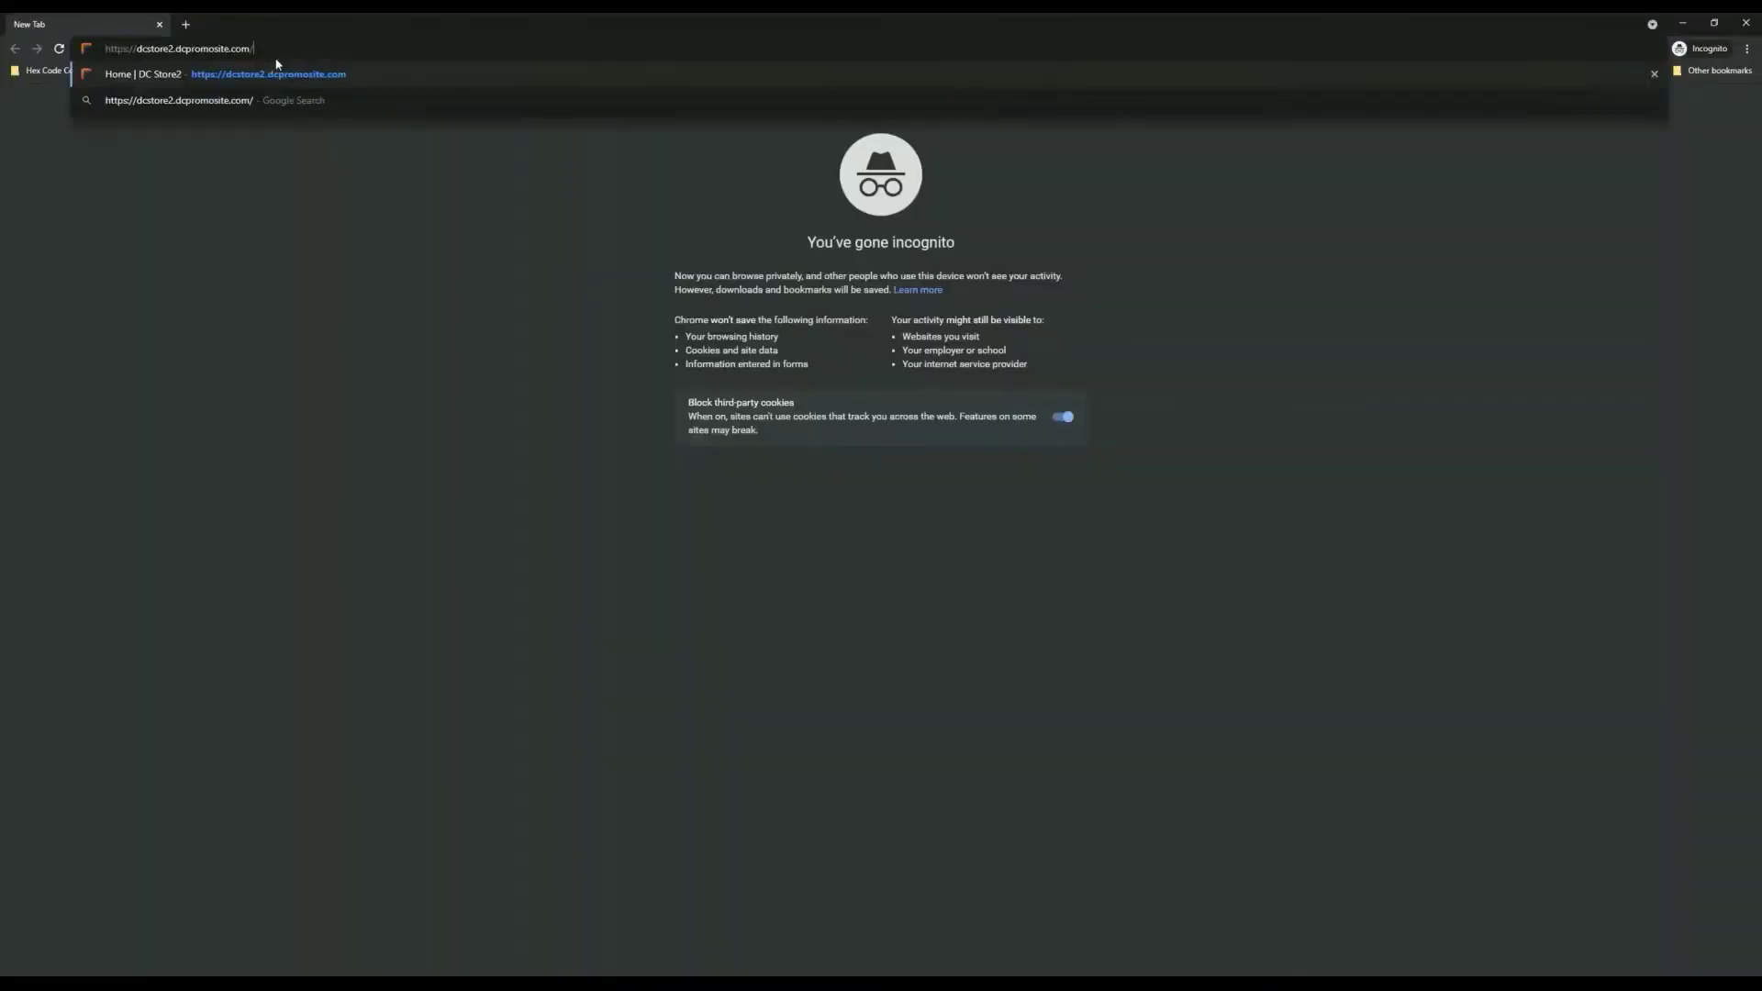
key(Return)
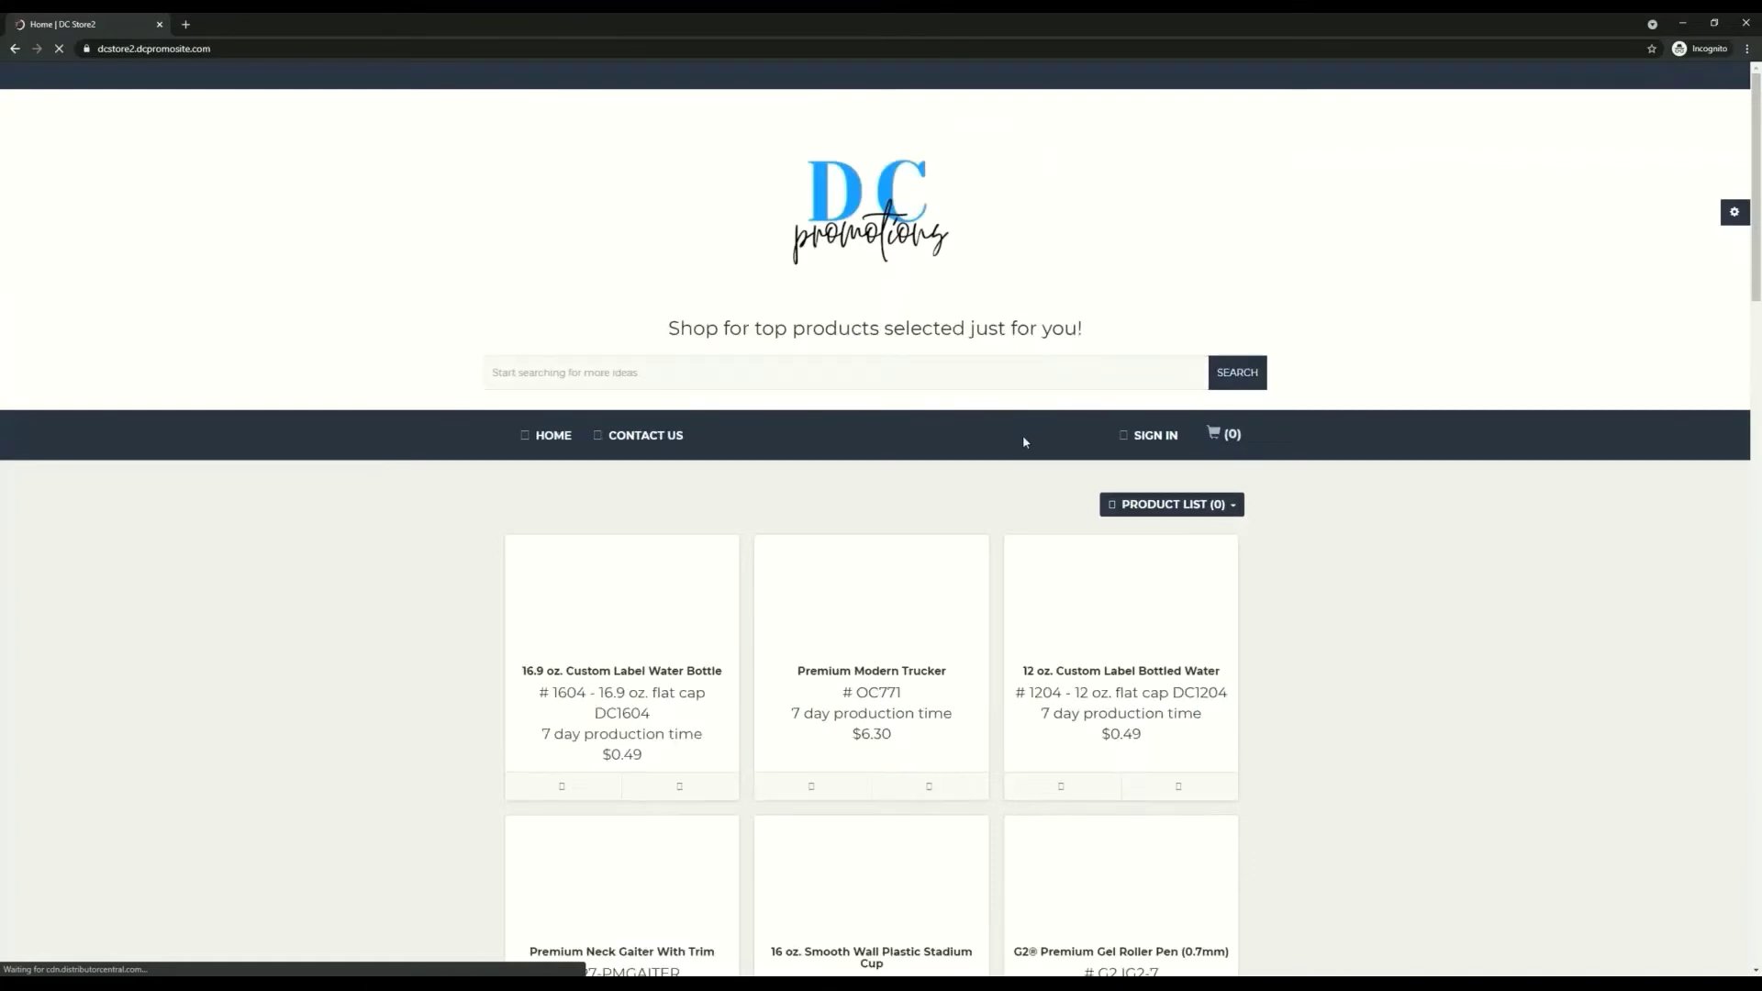
scroll(1023, 441, down, 3)
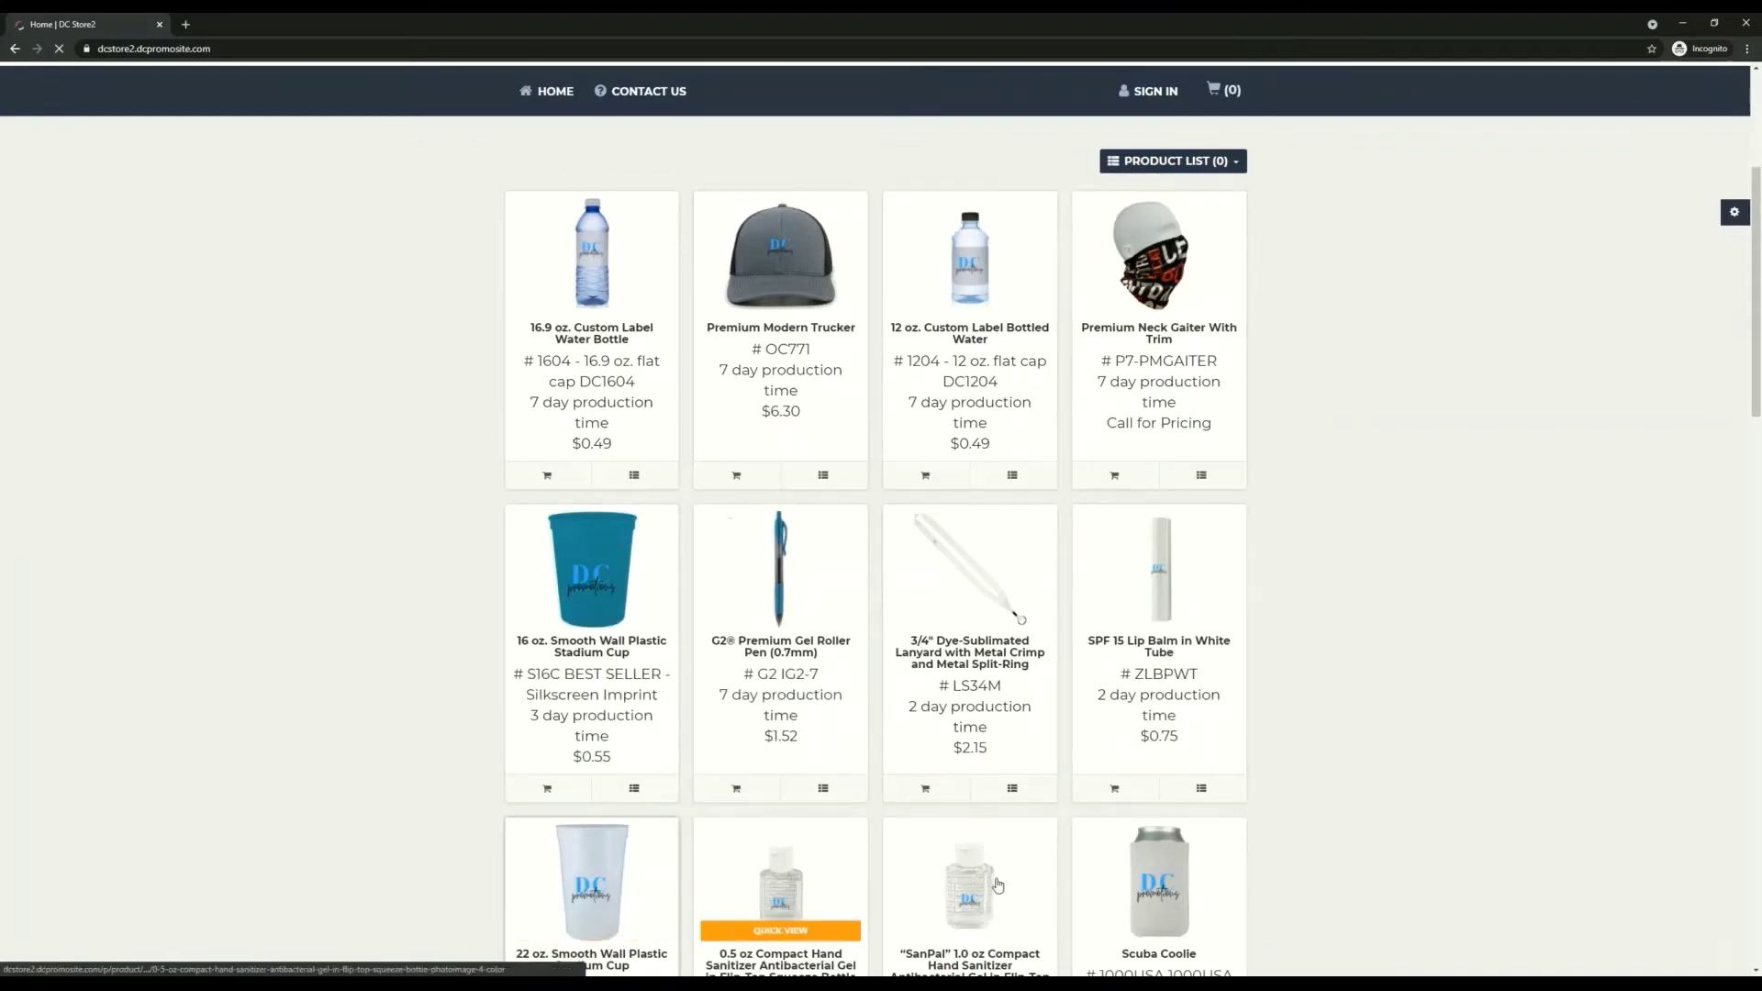
scroll(1161, 758, down, 5)
scroll(1162, 758, up, 5)
scroll(1161, 758, up, 3)
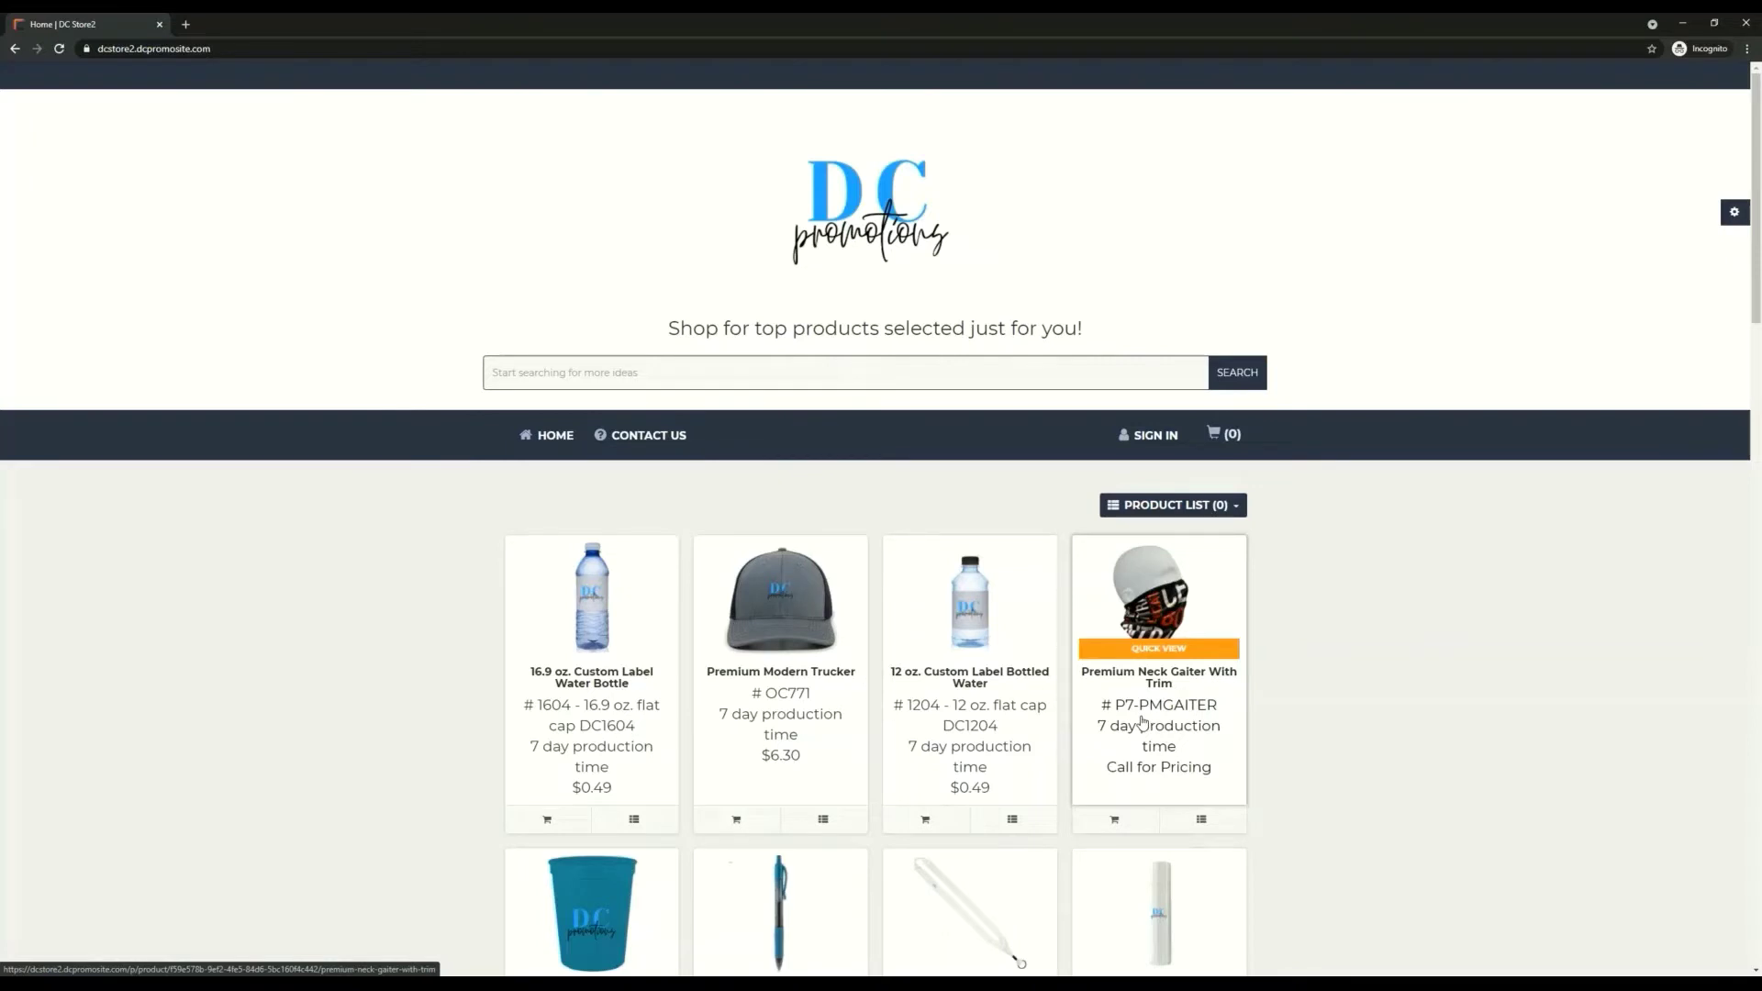
Upload the image PNG (2) from Desktop > DC > Images > DC Logos as the Logo in the storefront's Your Information settings.
click(1733, 215)
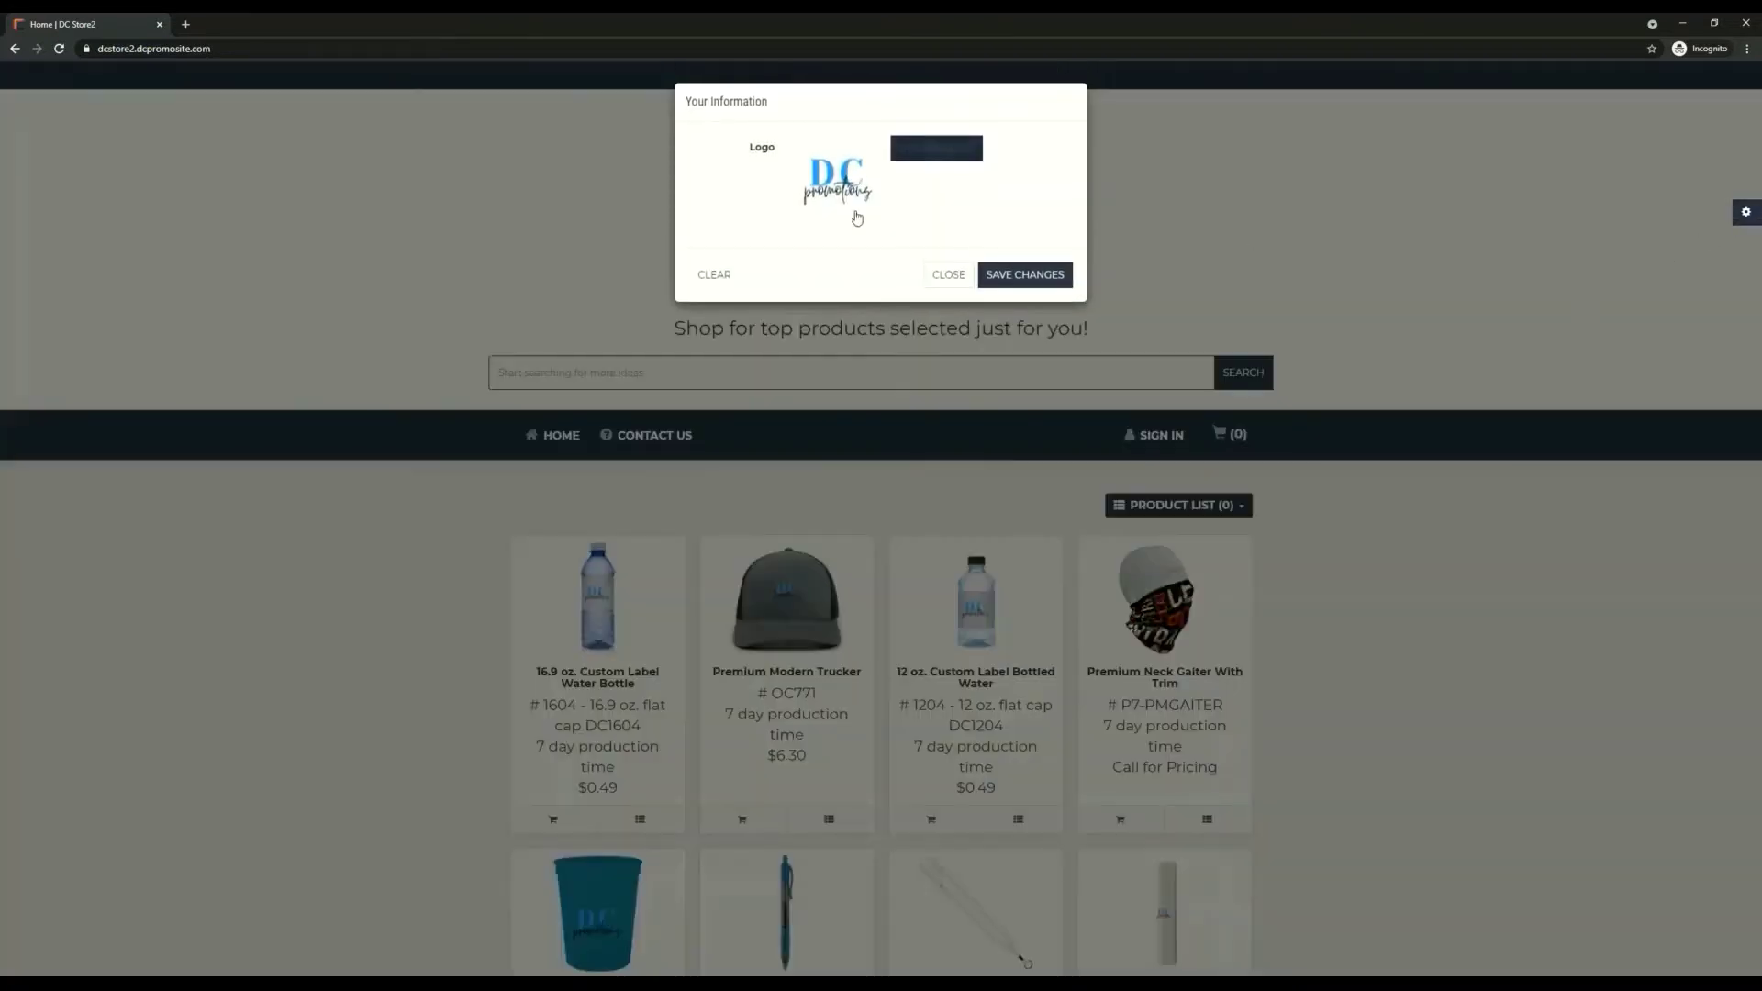
click(933, 149)
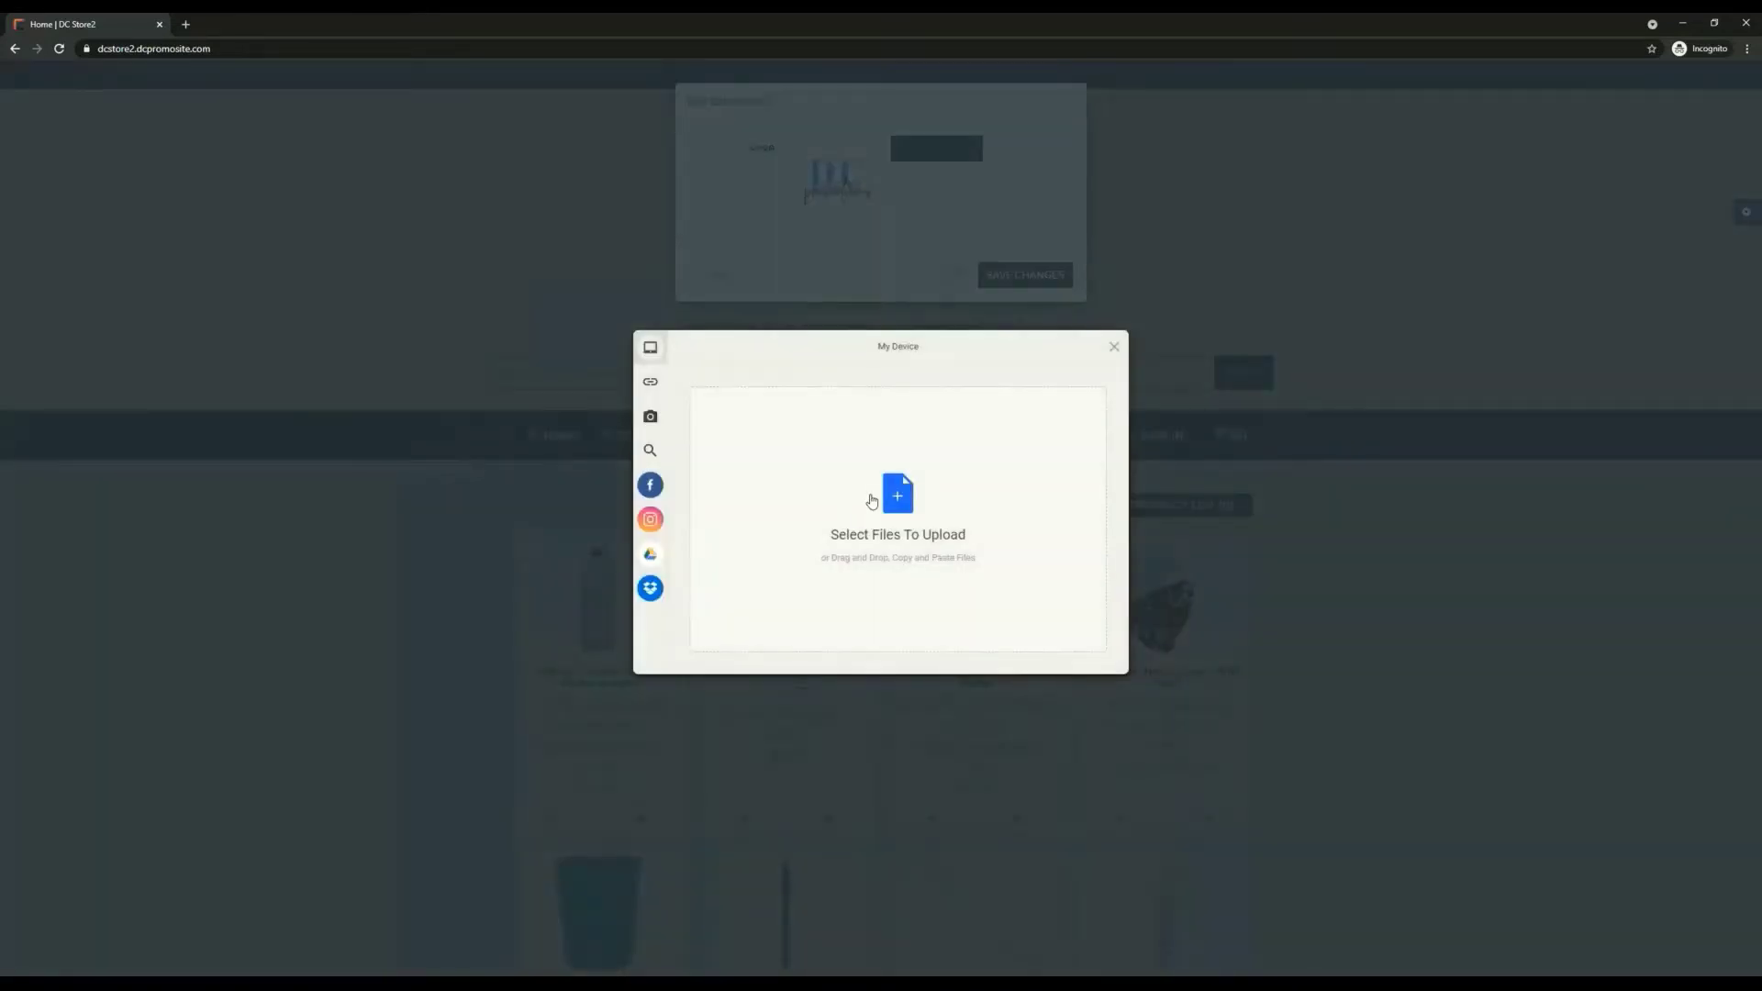
click(870, 500)
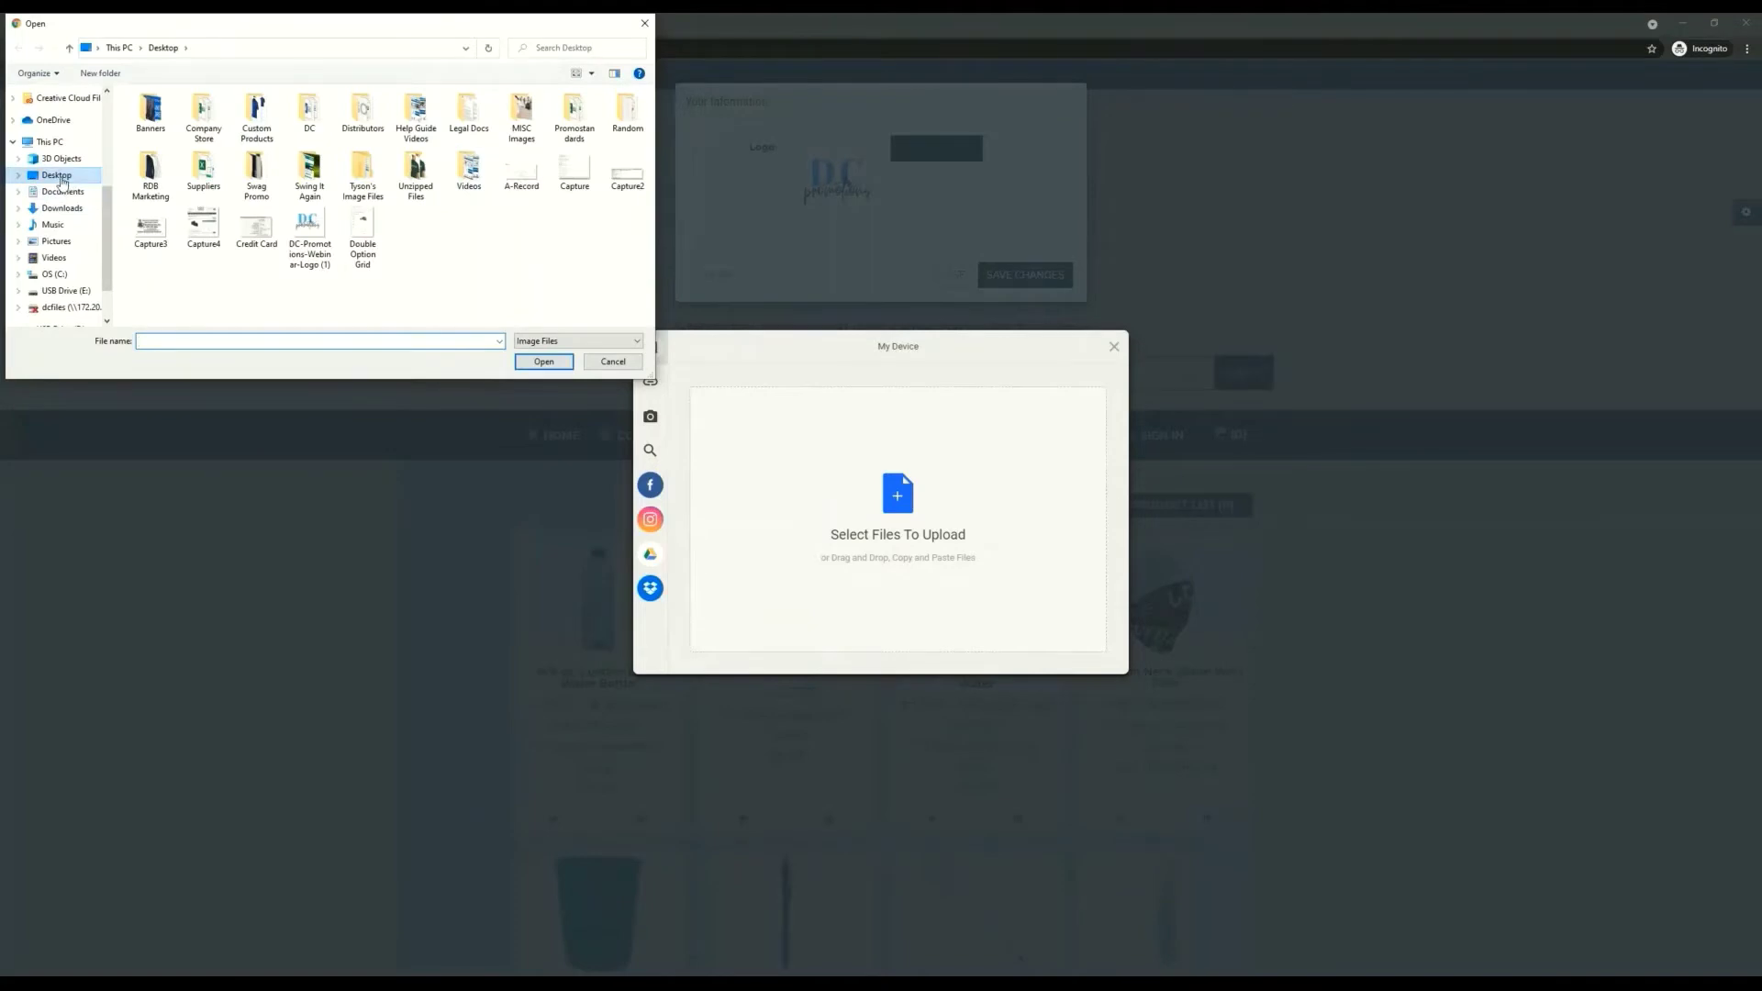
double_click(310, 114)
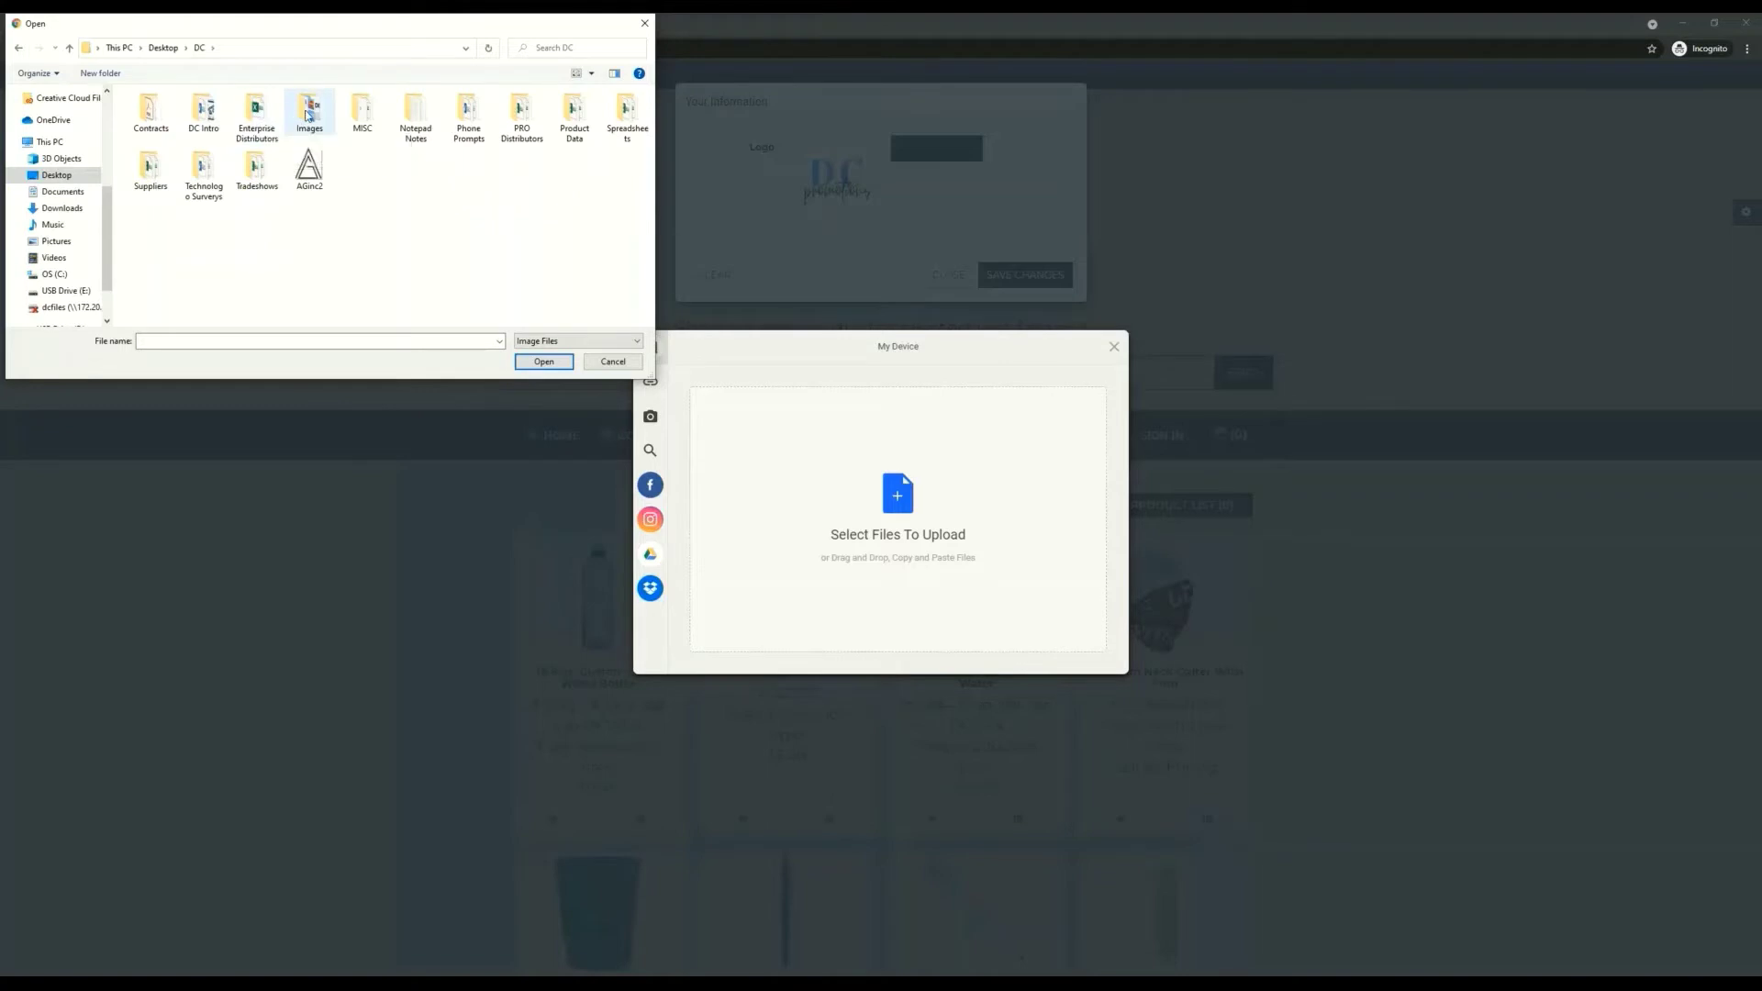
double_click(308, 114)
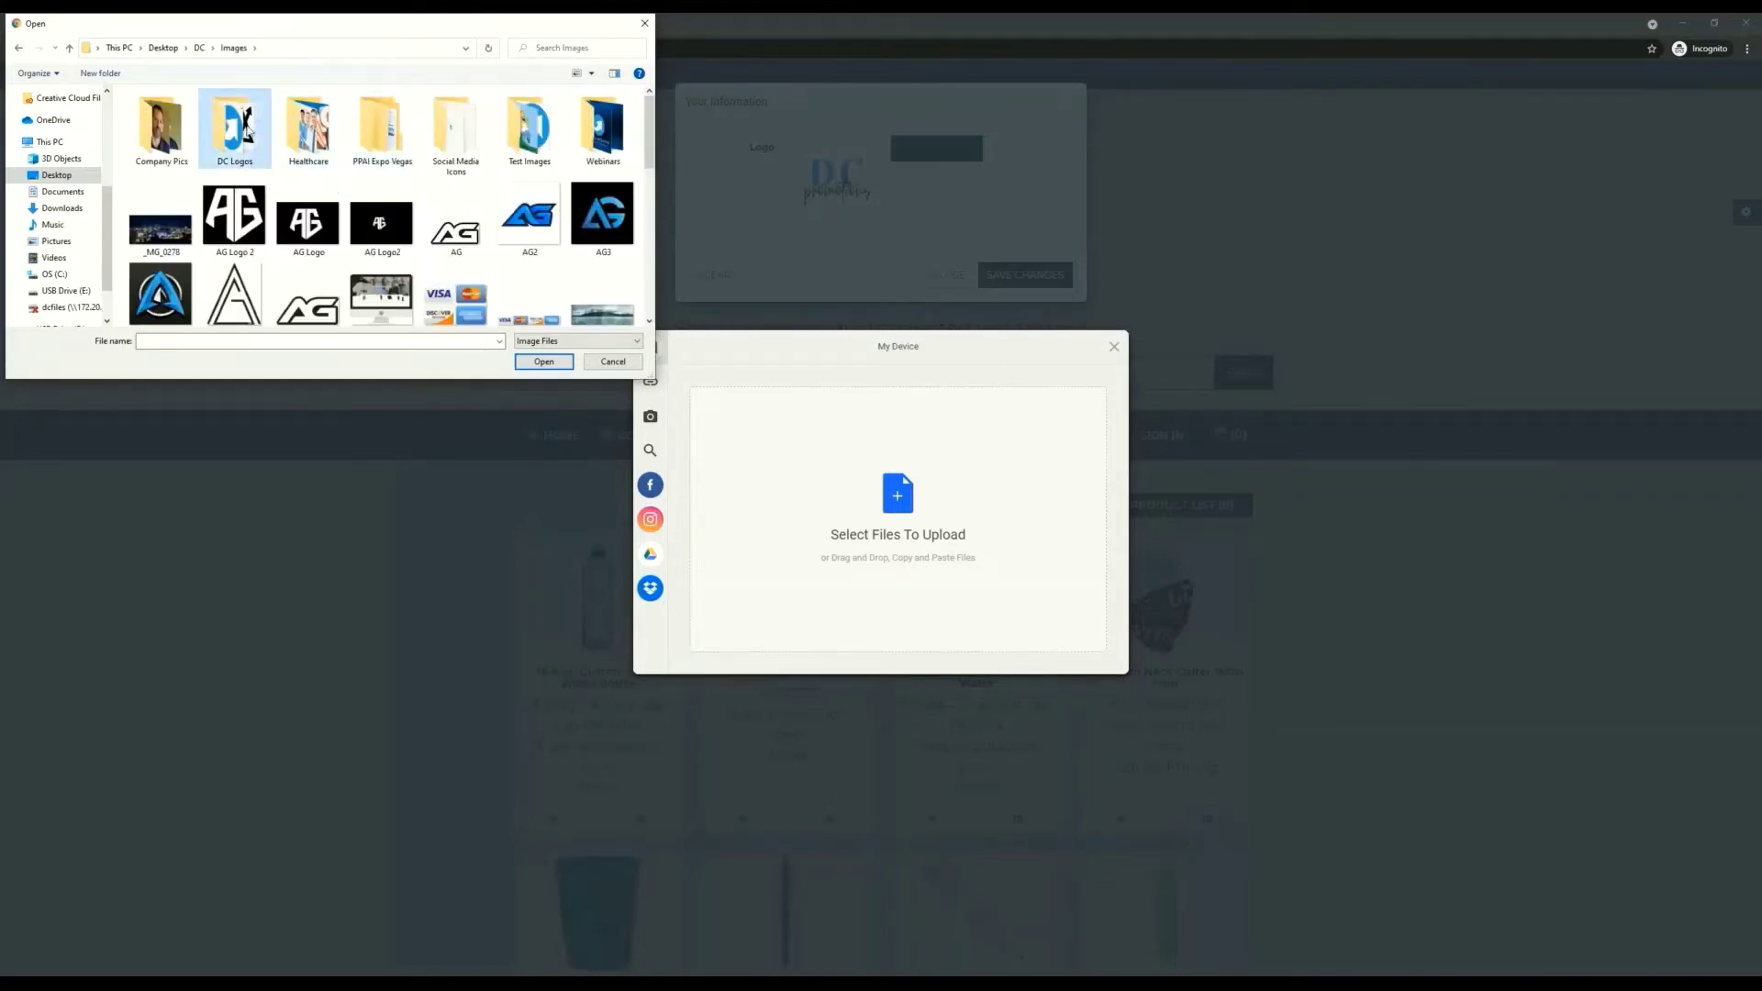
double_click(235, 128)
scroll(371, 235, down, 3)
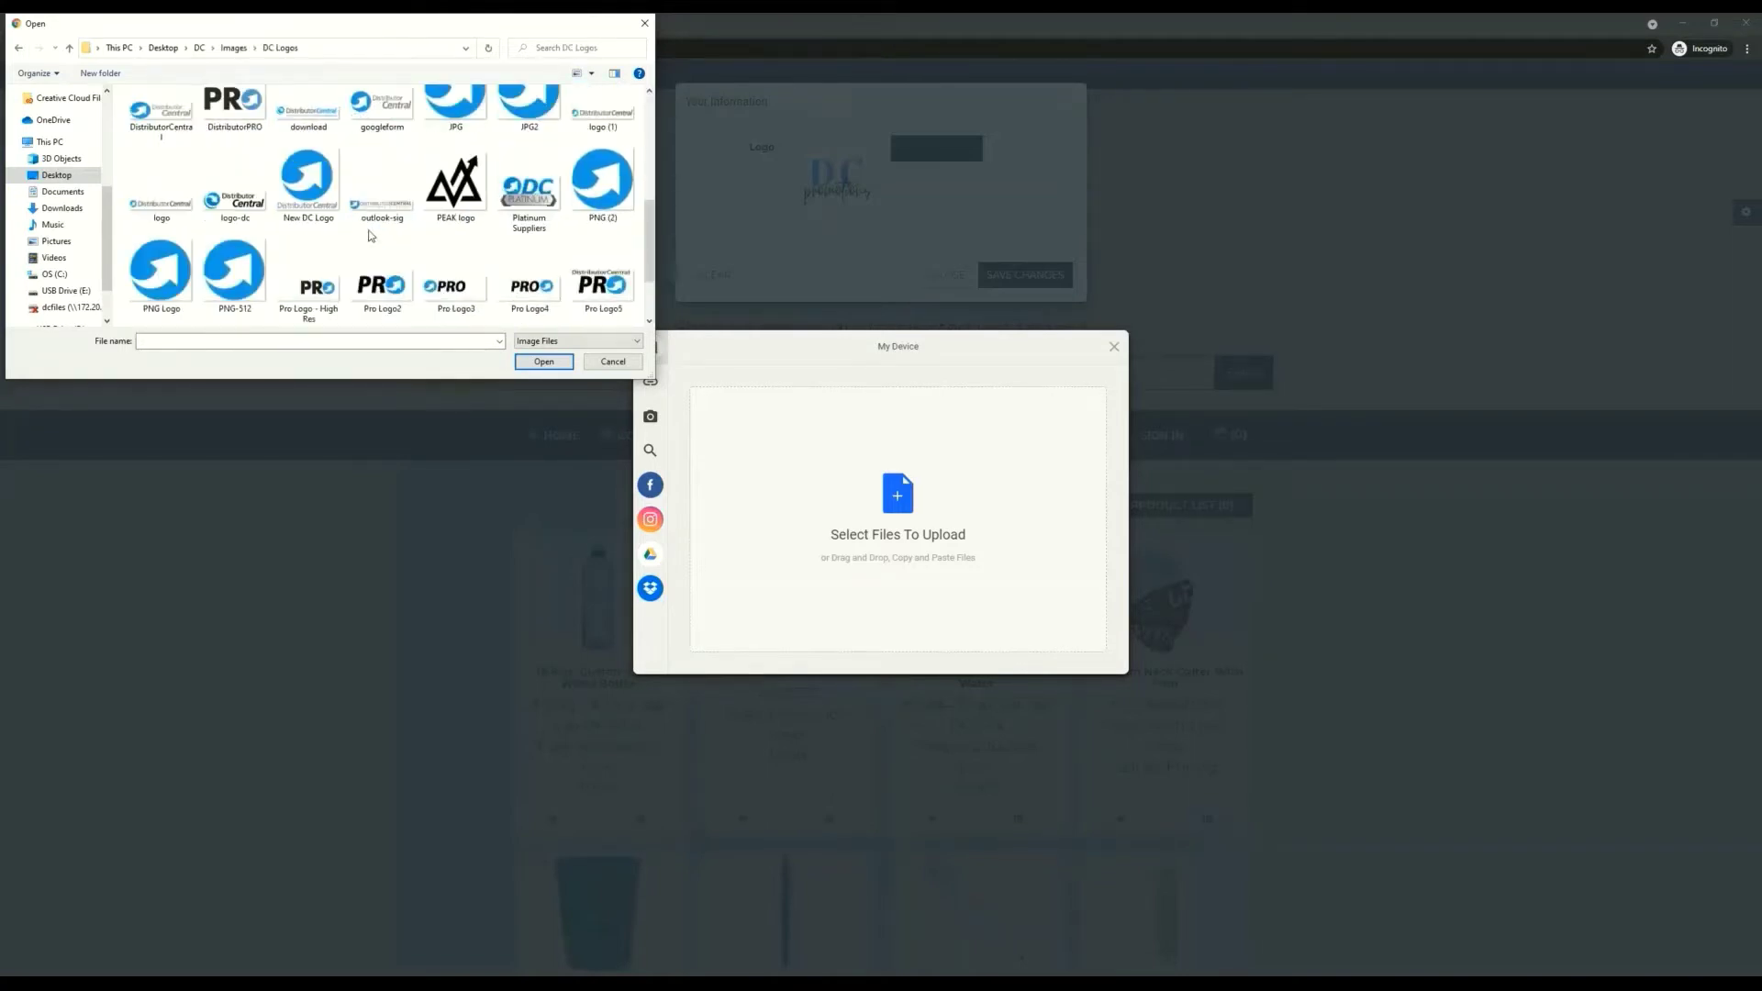
click(602, 184)
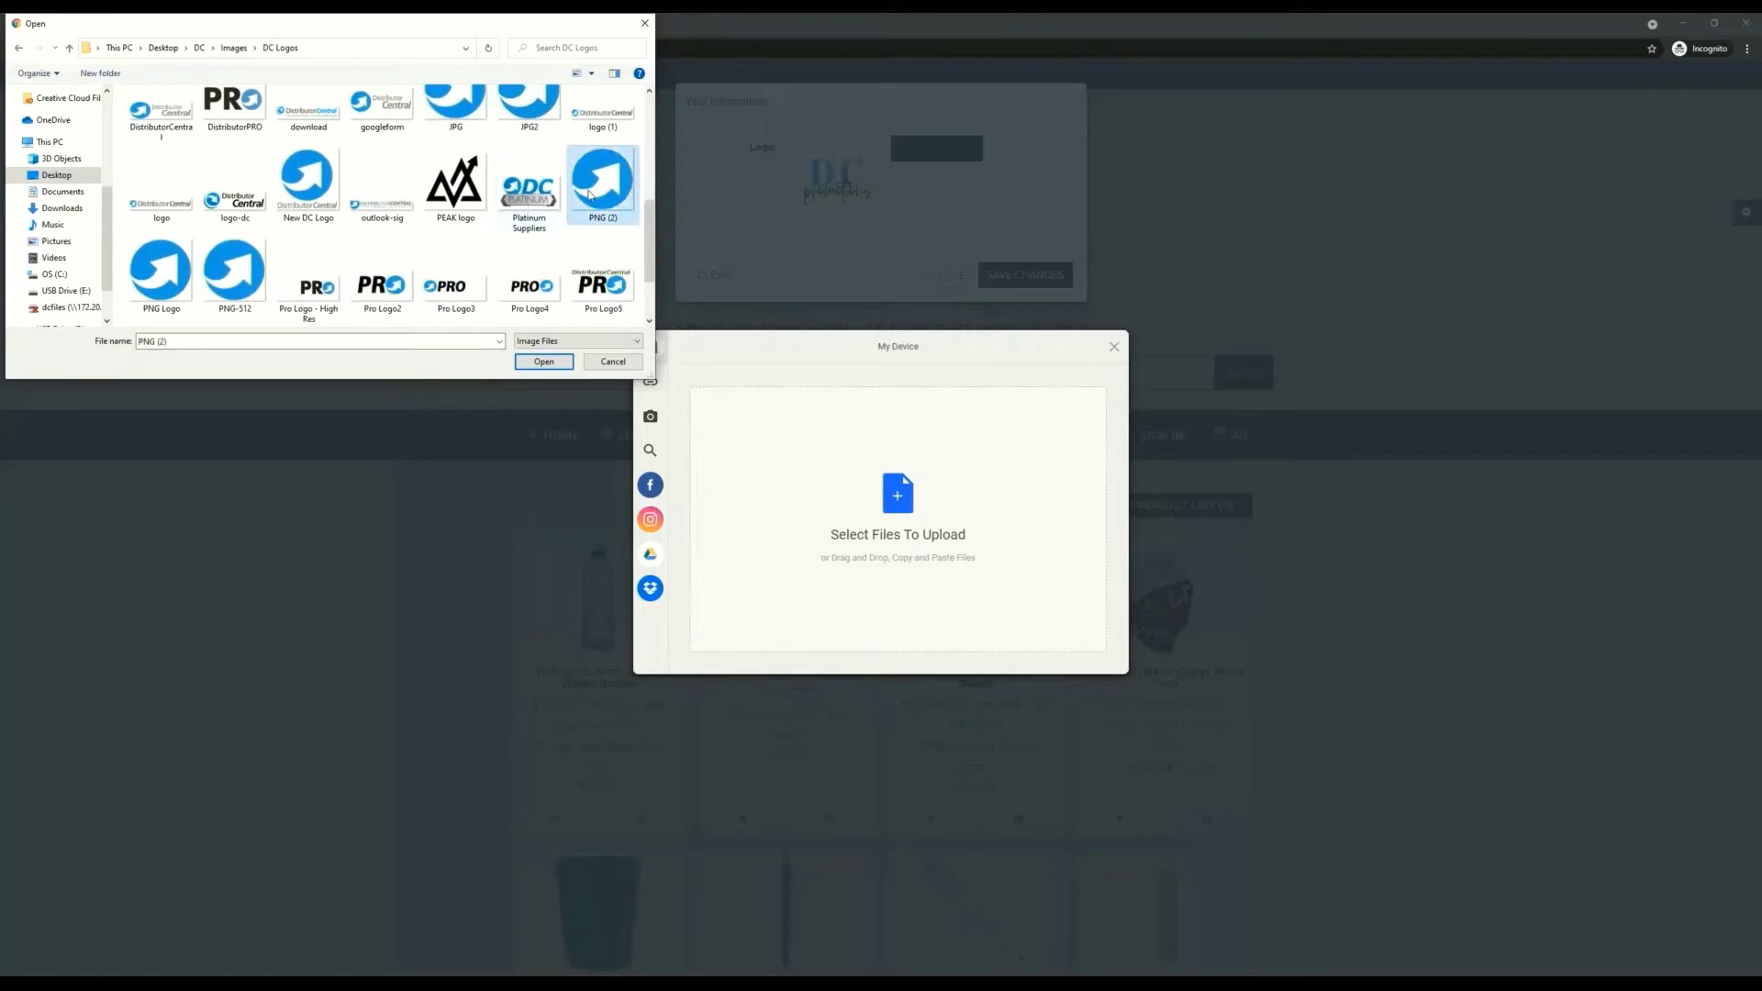
click(548, 367)
click(1086, 653)
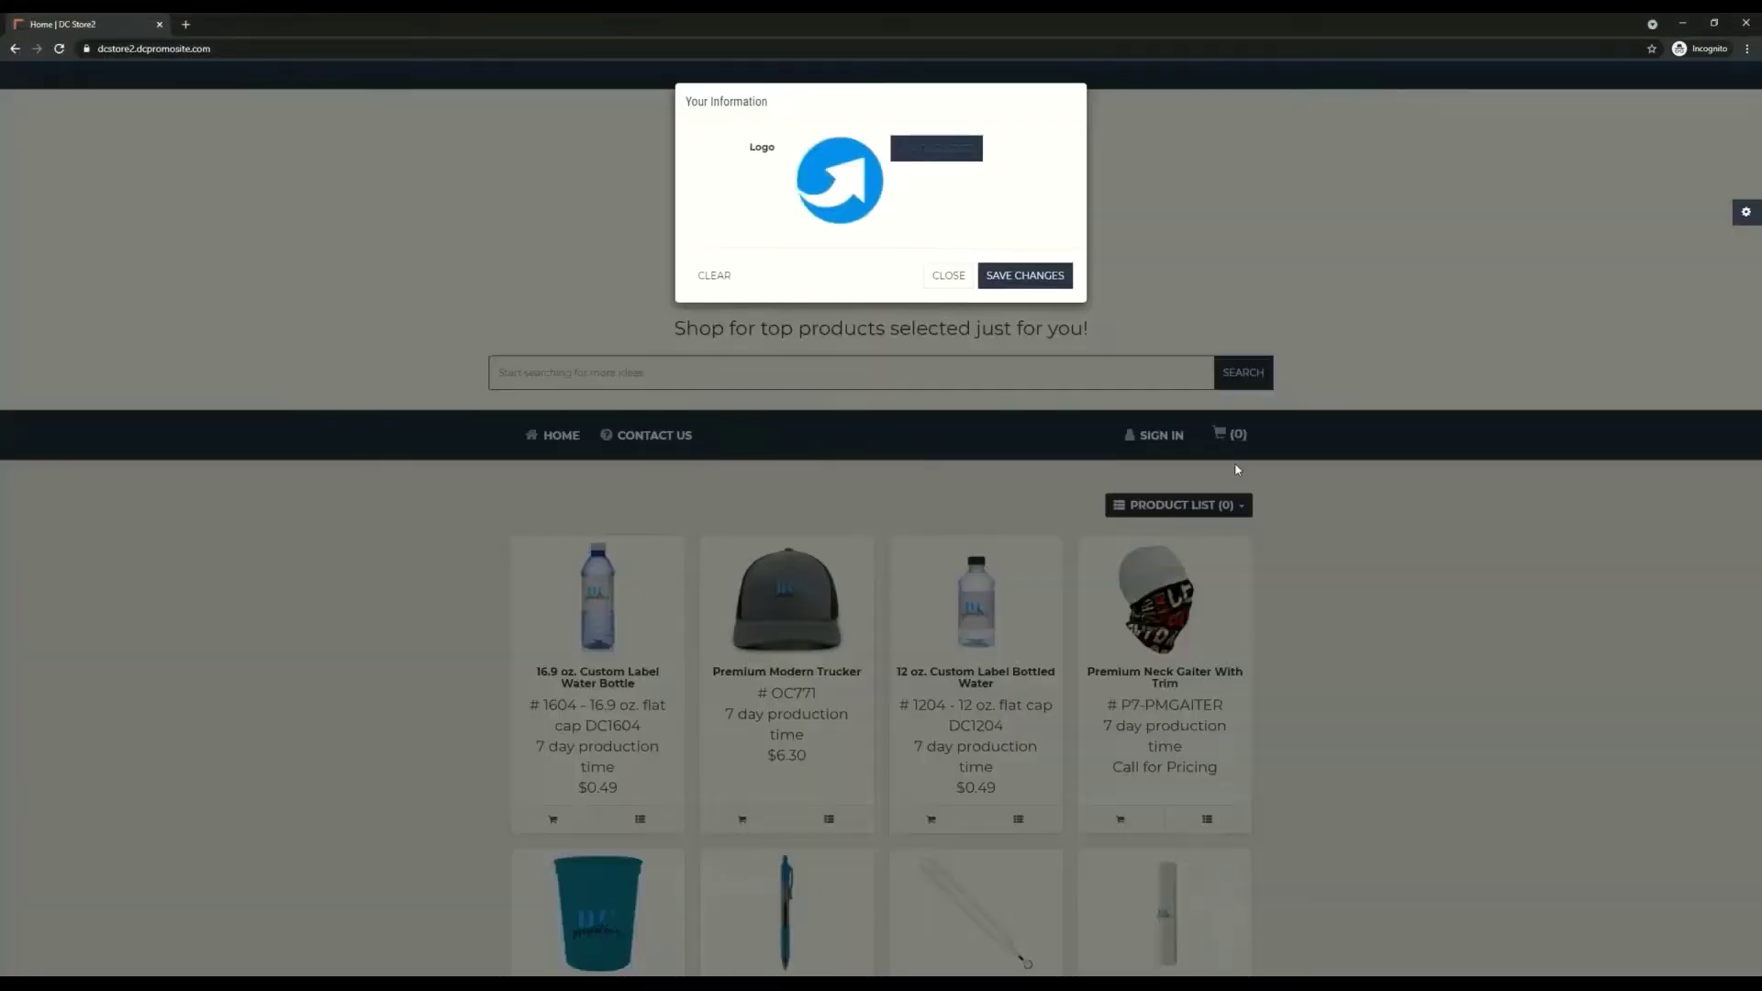
Save the Your Information changes and look over the logo on the home page products.
click(1025, 275)
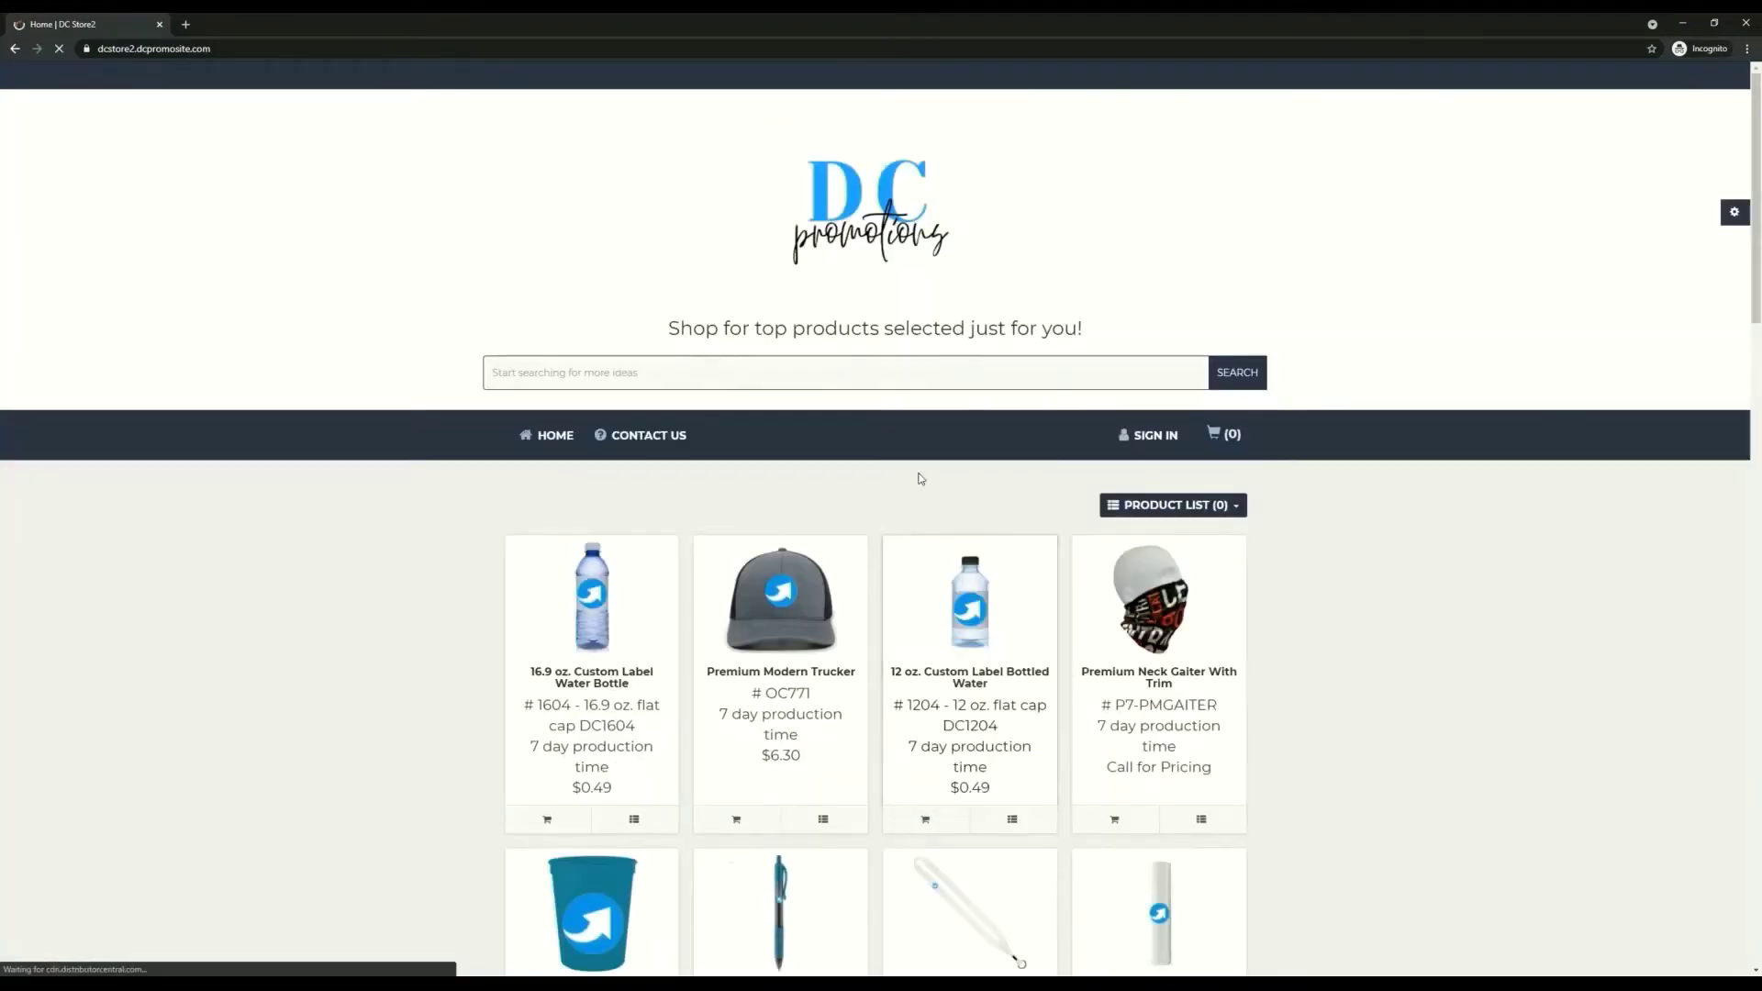
scroll(925, 480, down, 2)
scroll(908, 518, down, 4)
scroll(908, 517, up, 6)
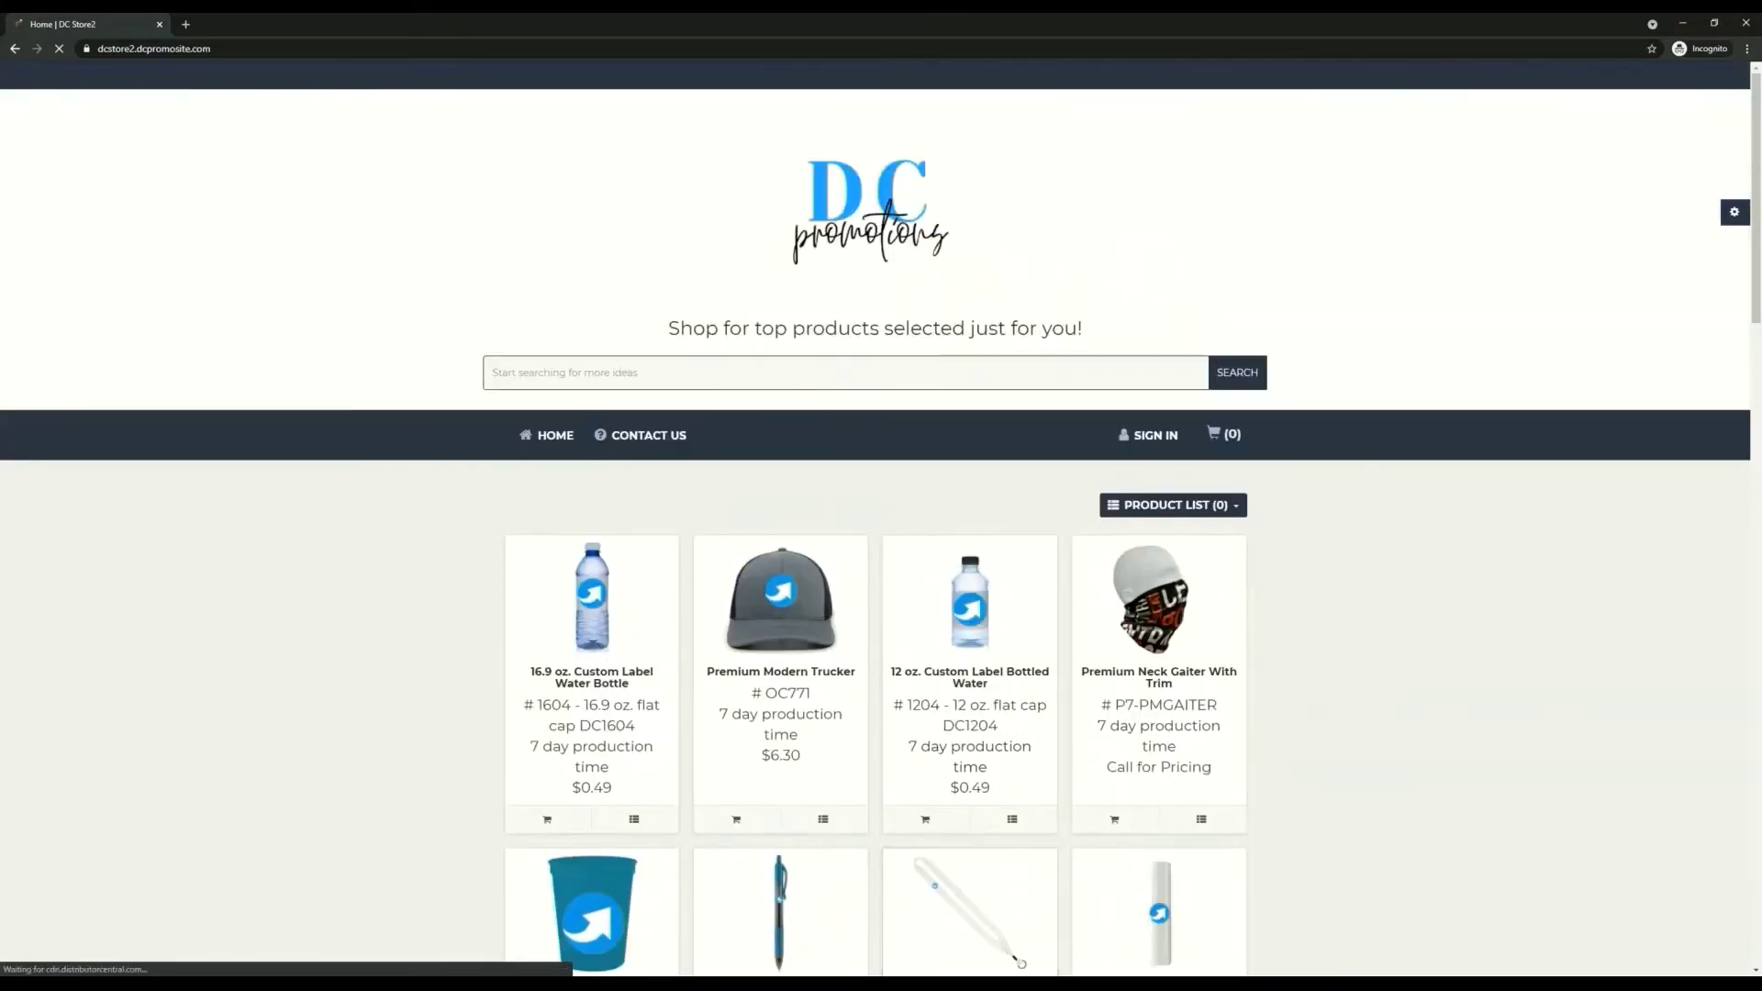
scroll(907, 519, down, 1)
scroll(908, 519, up, 1)
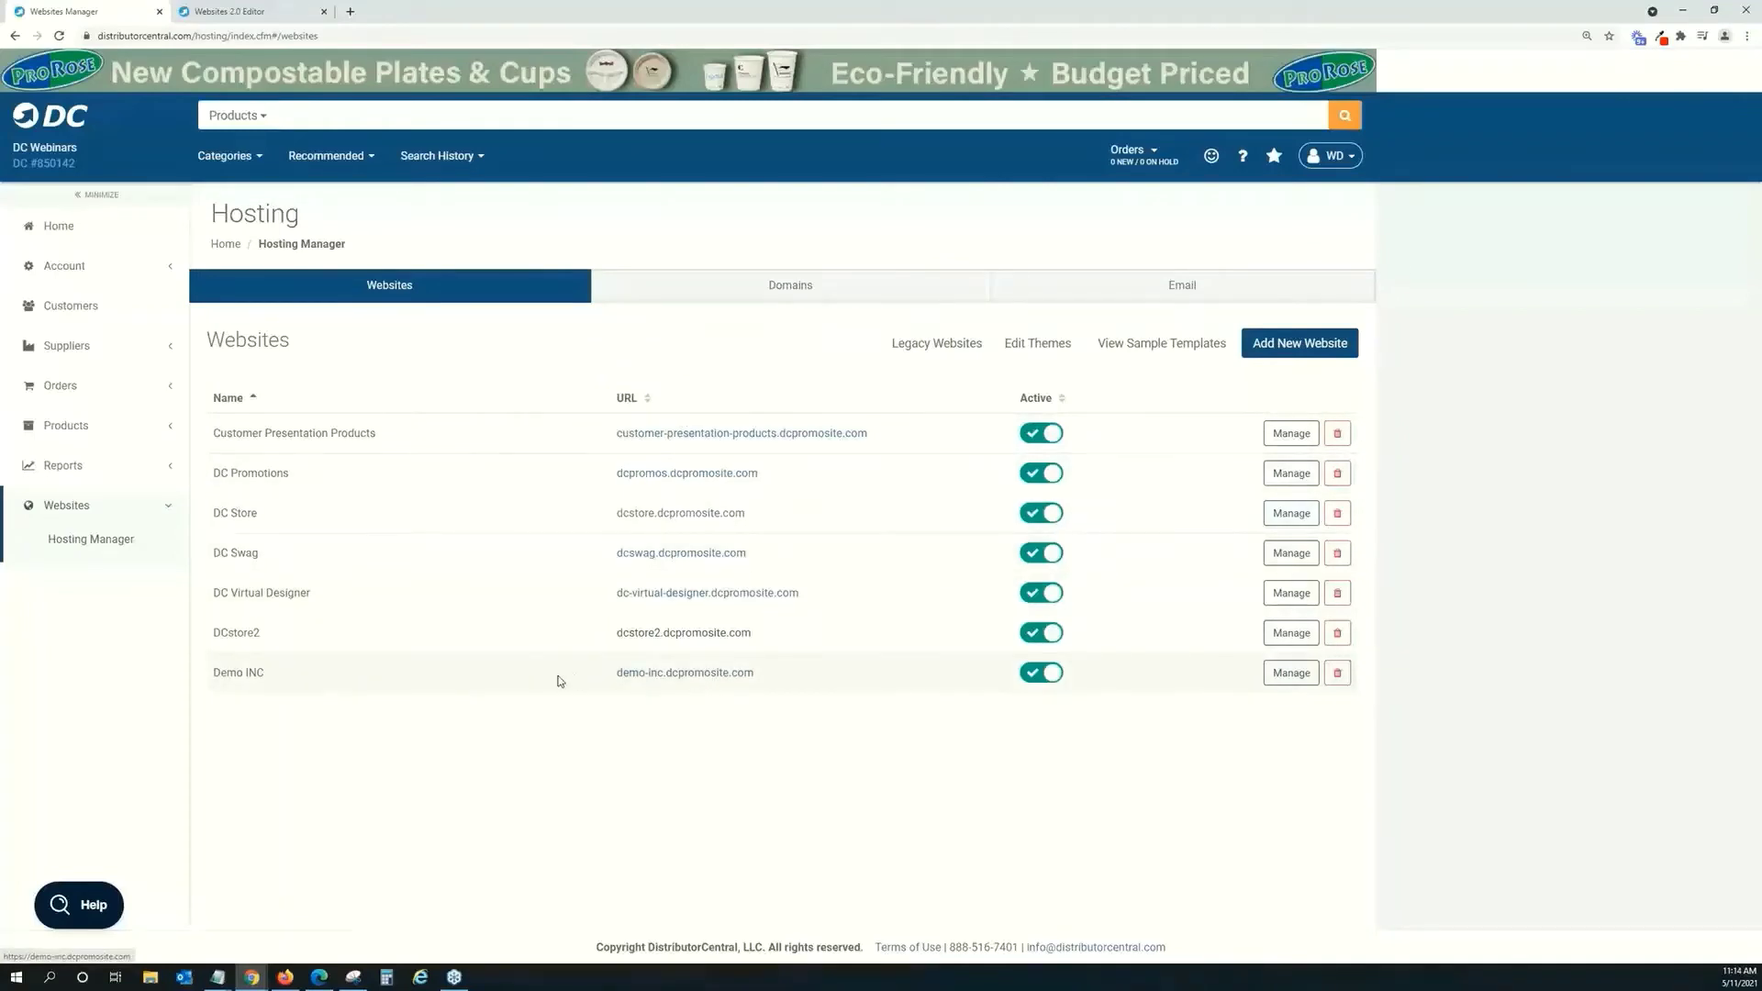
View the live demo-inc.dcpromosite.com site, return to the website list and open Demo INC's product collections for management.
click(728, 675)
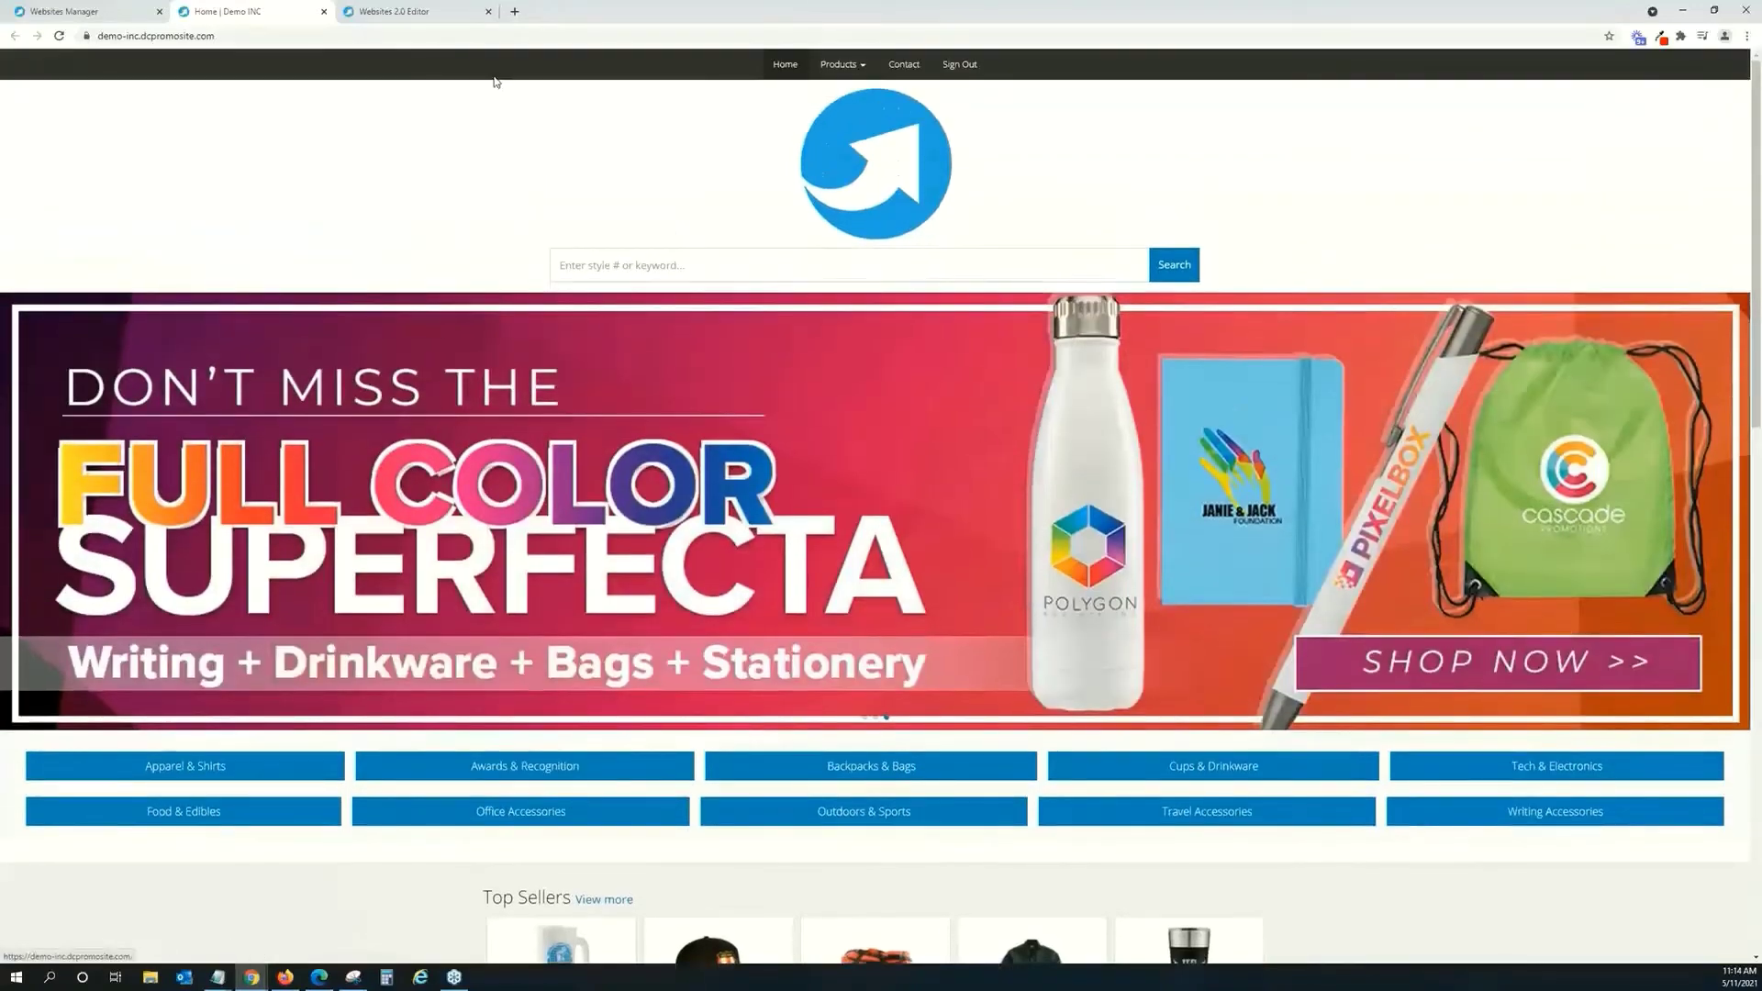
click(84, 13)
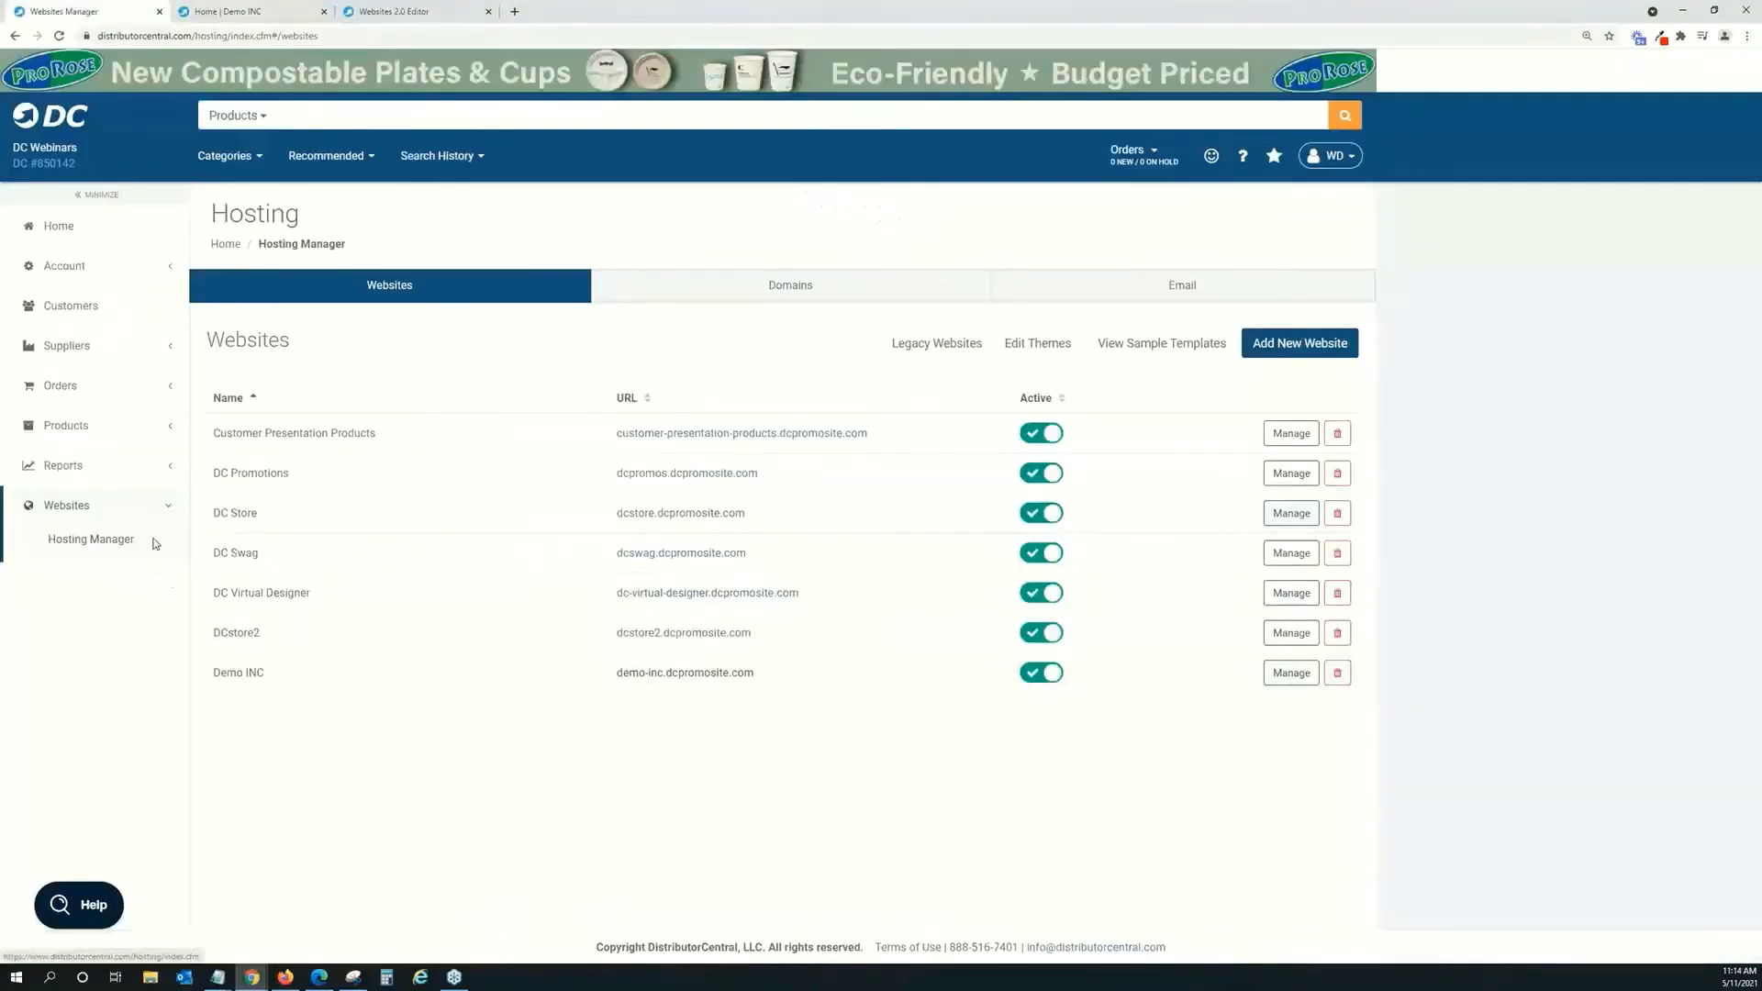
click(1290, 673)
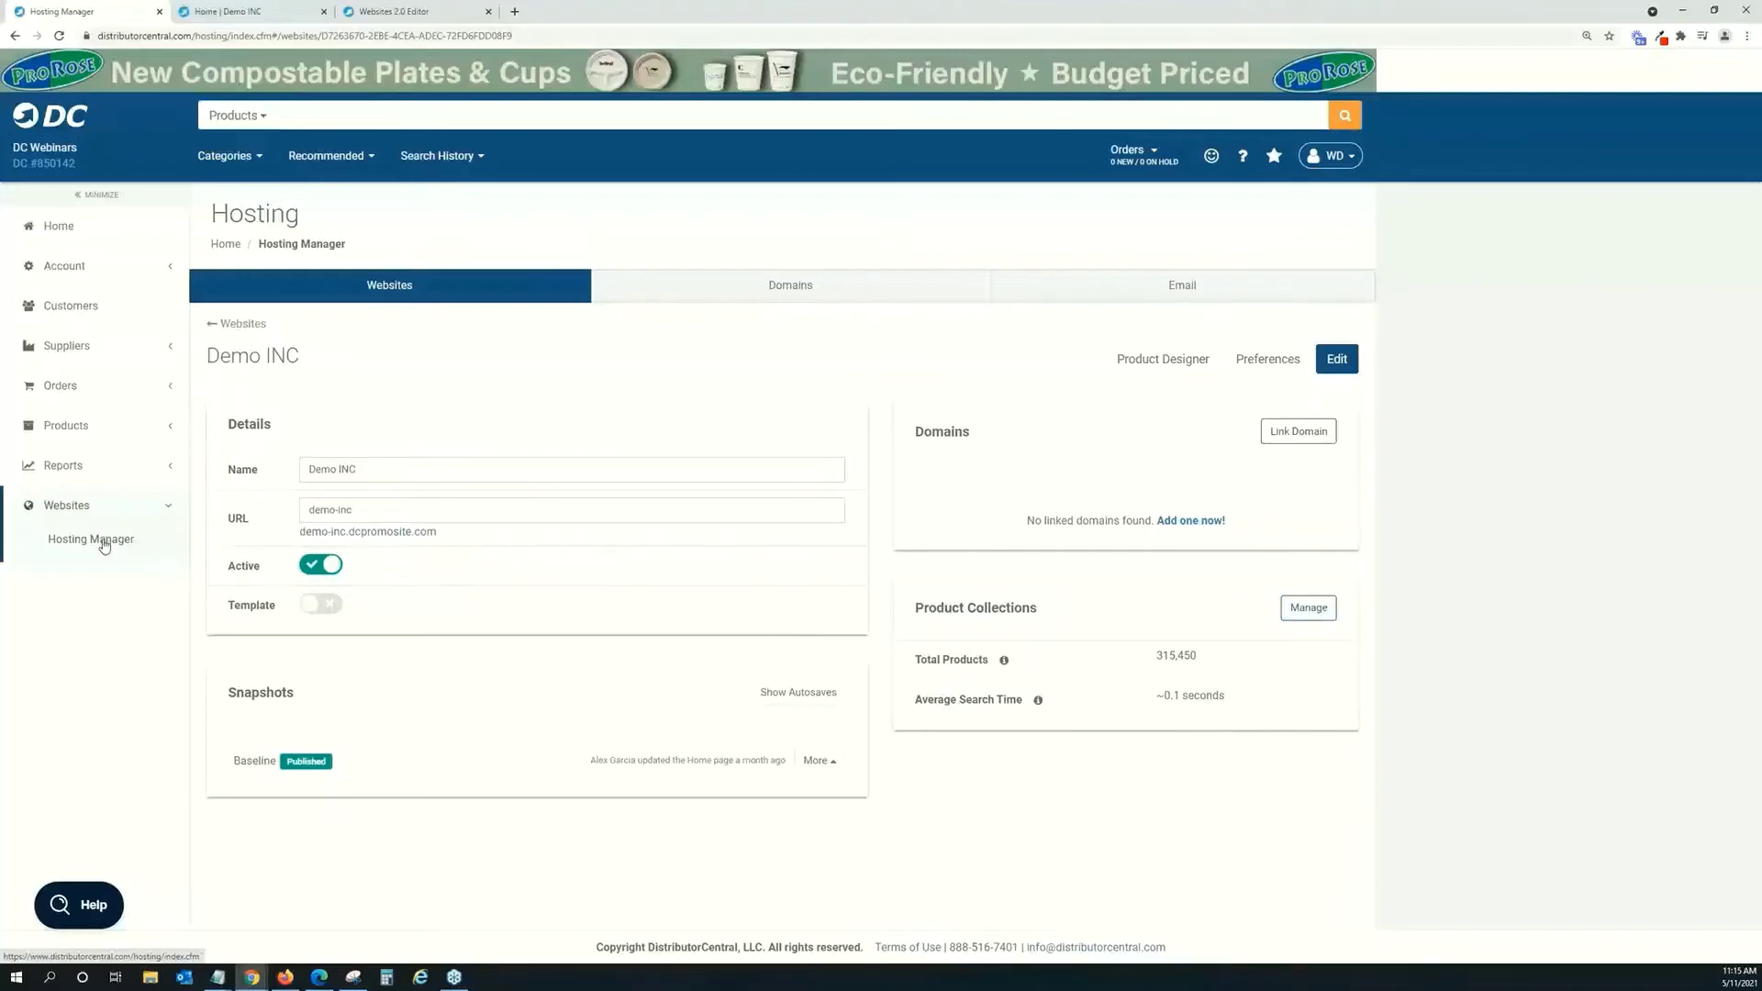
click(1310, 609)
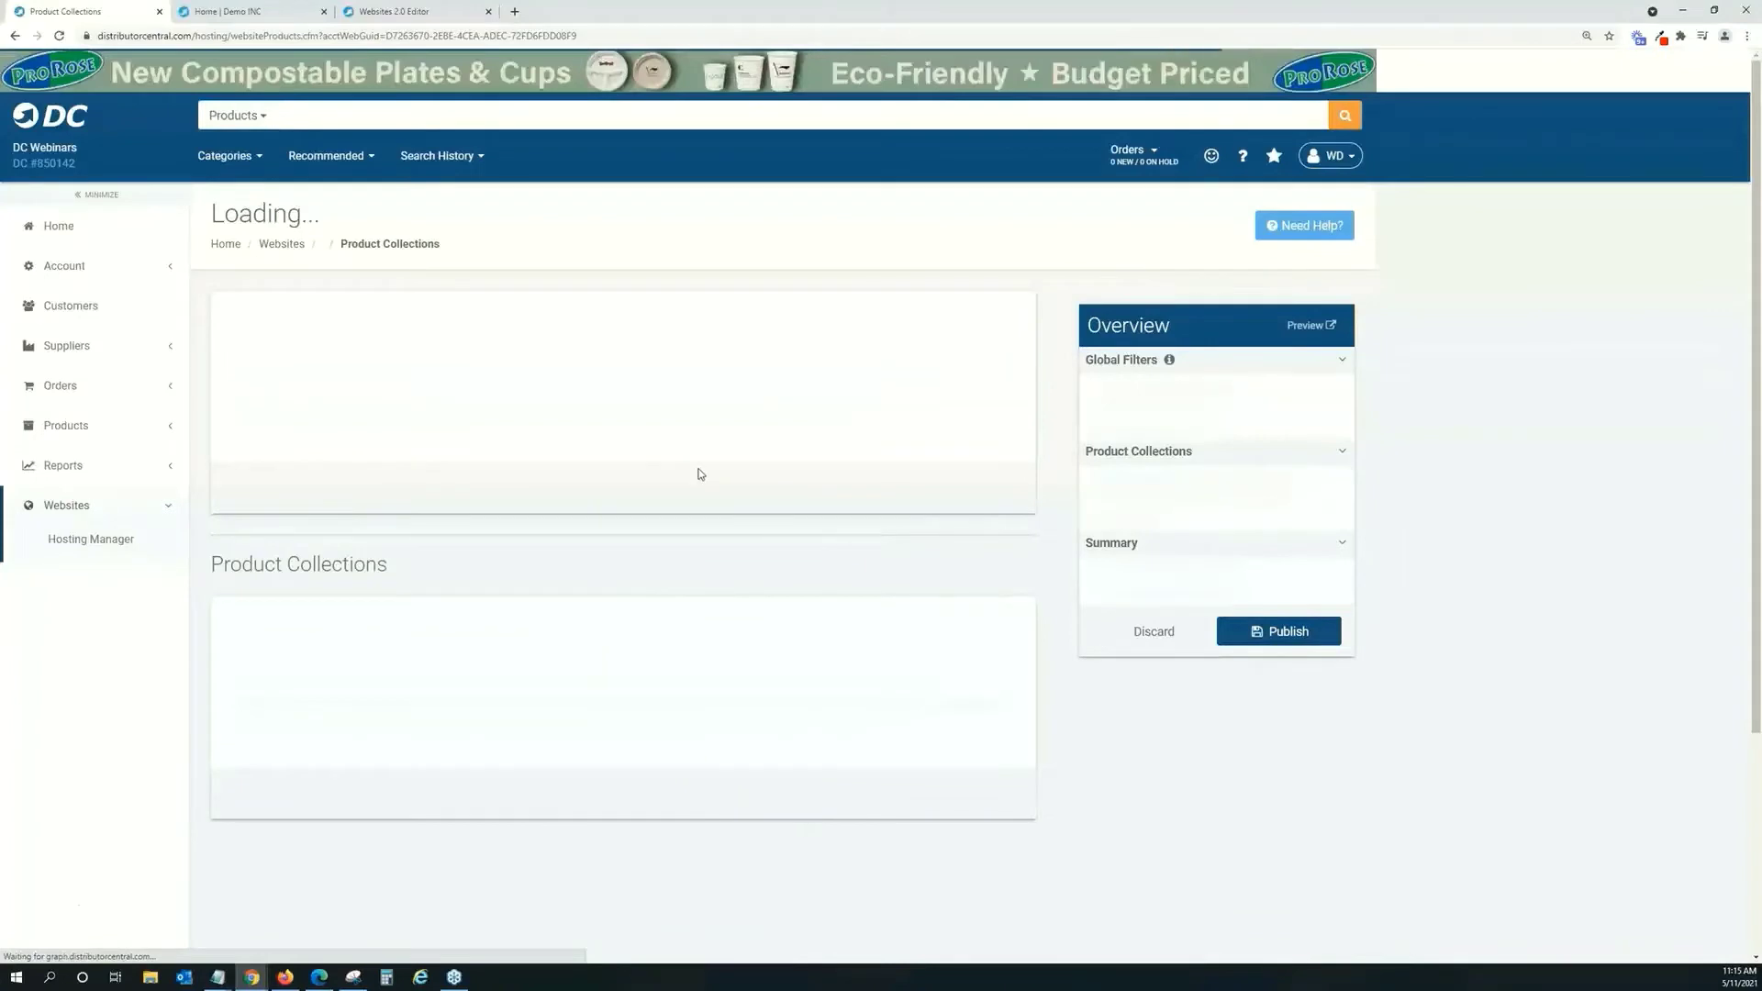
Add a product collection to Demo INC and name it Virtual Designer.
scroll(700, 474, down, 3)
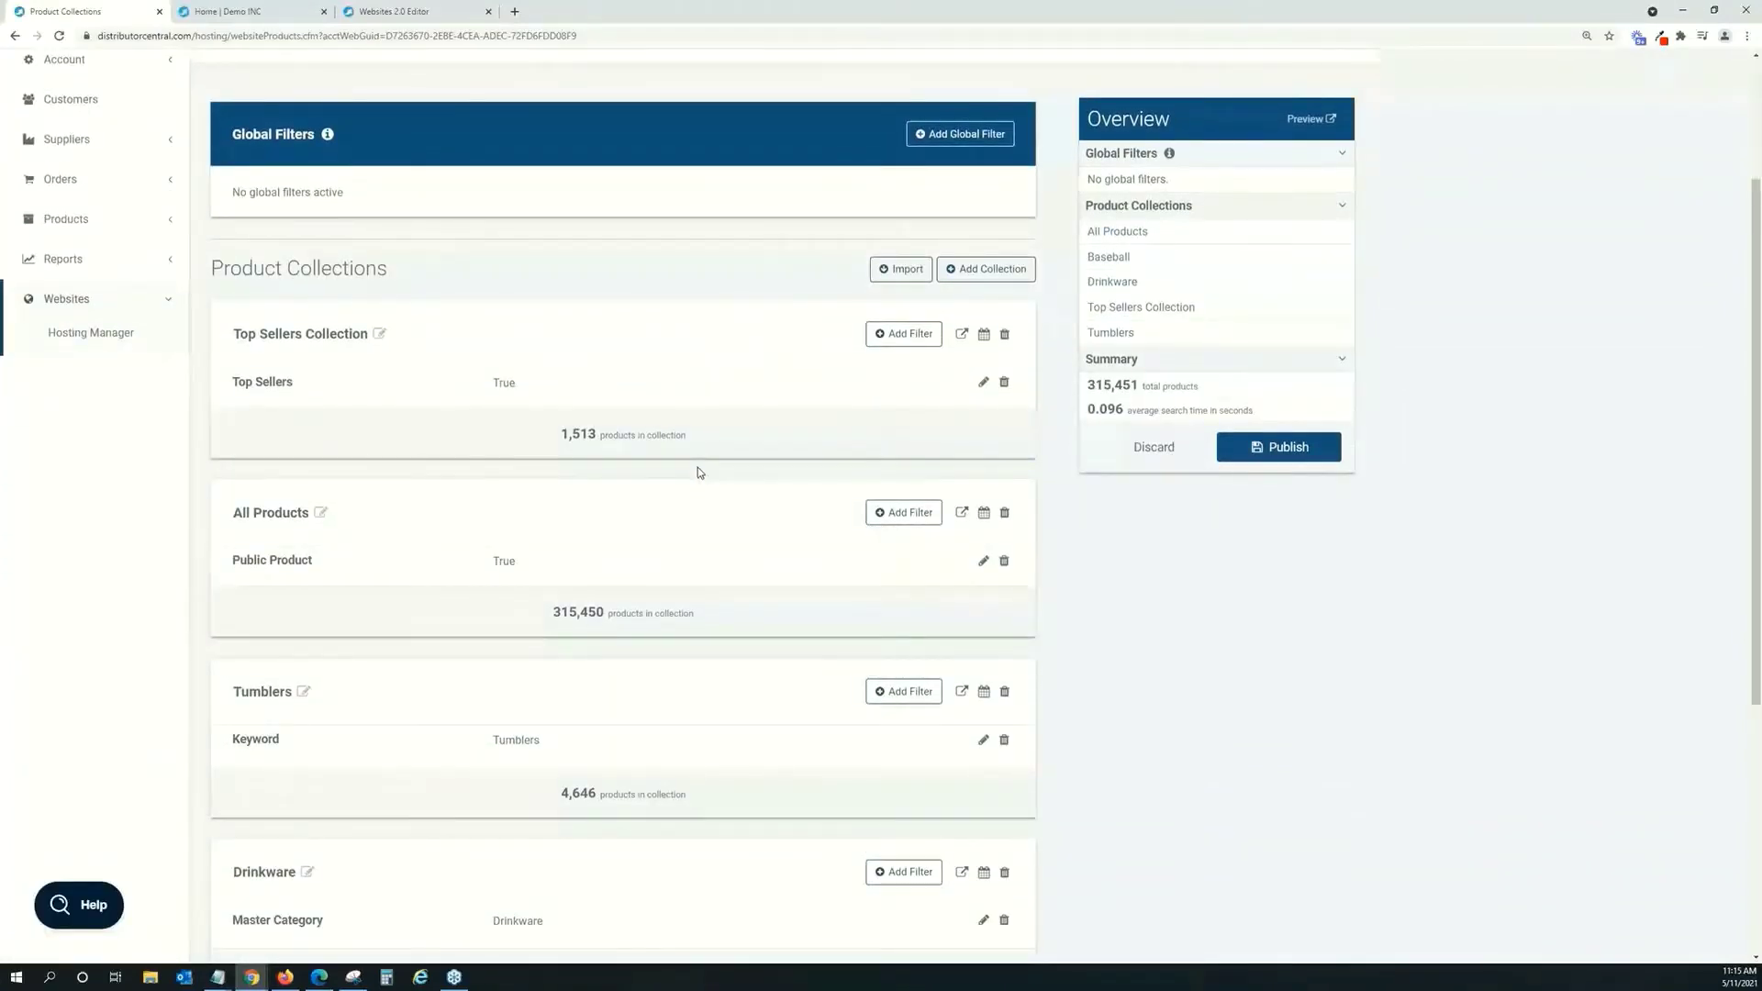
scroll(697, 473, down, 5)
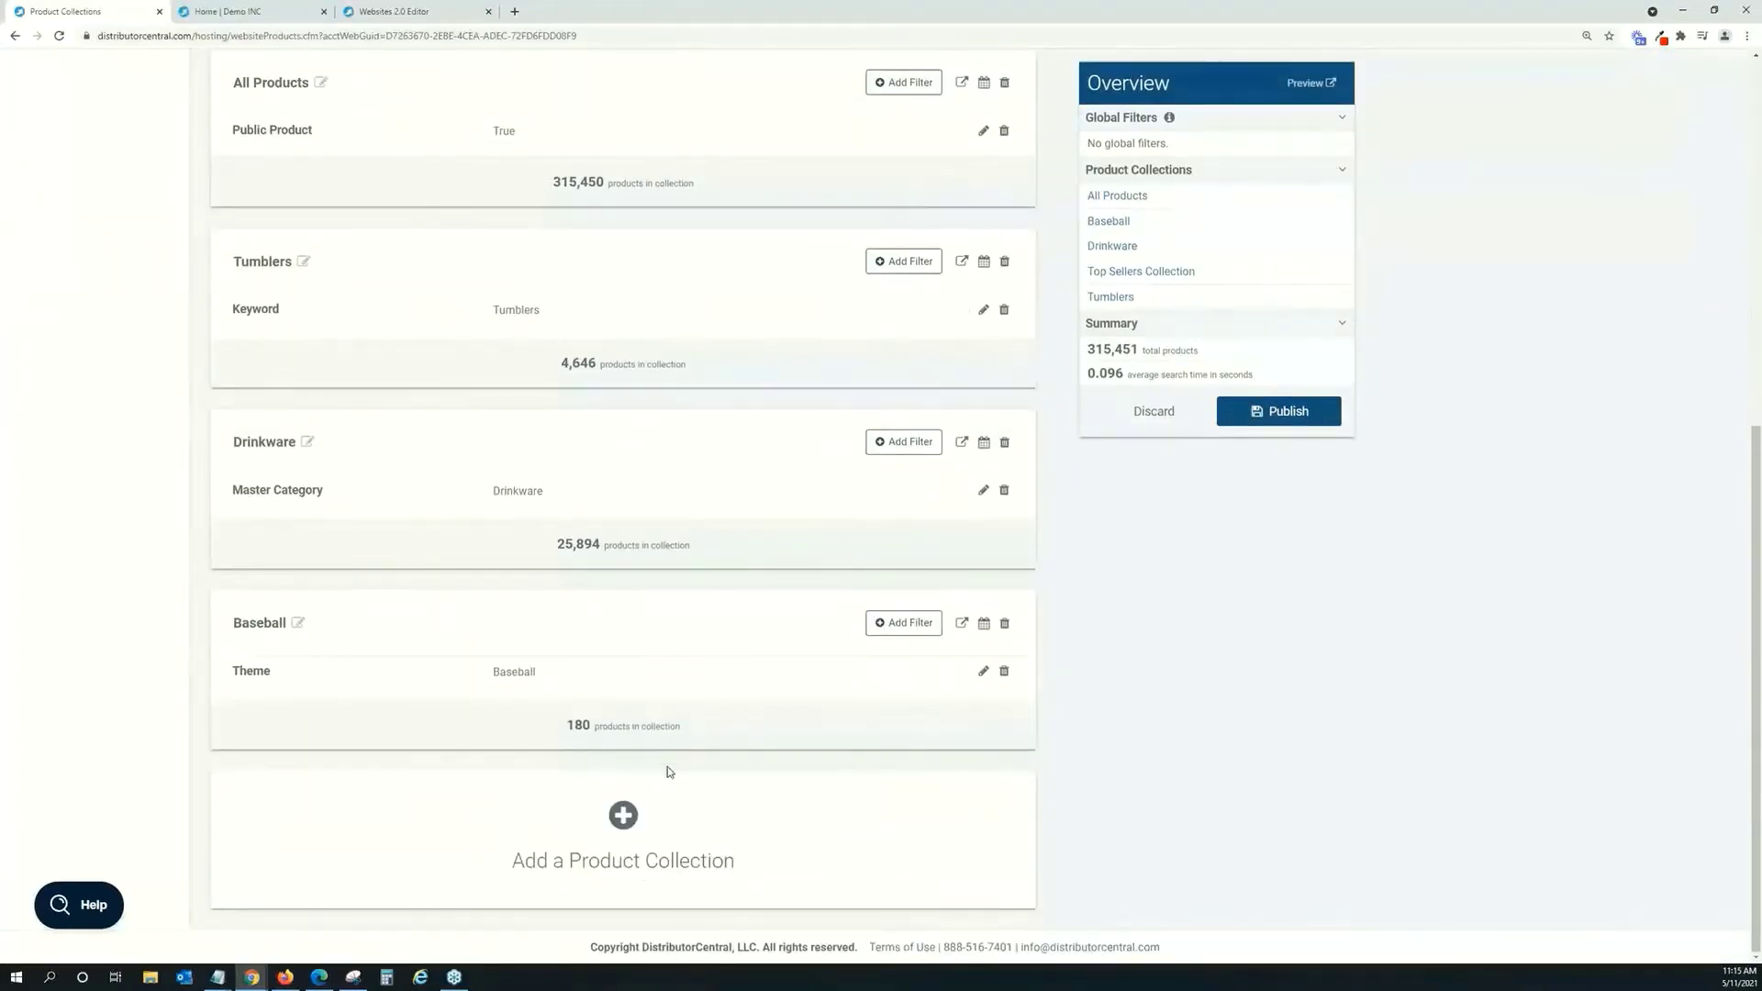
click(649, 831)
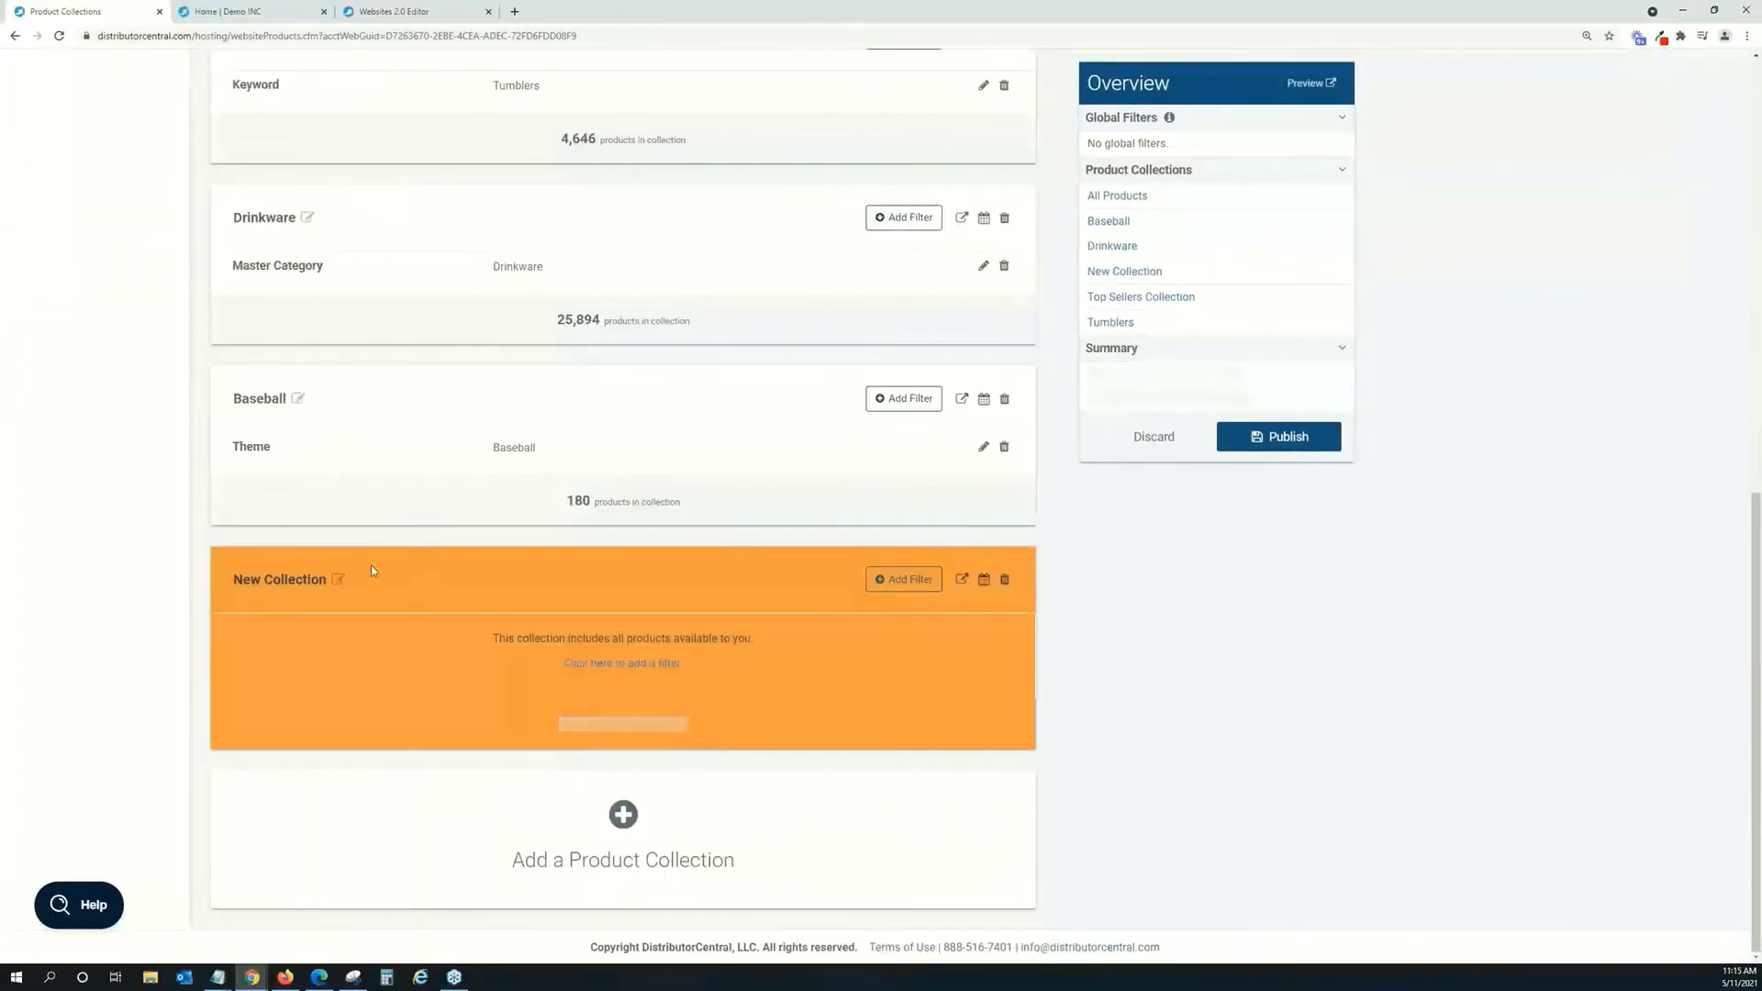
click(338, 580)
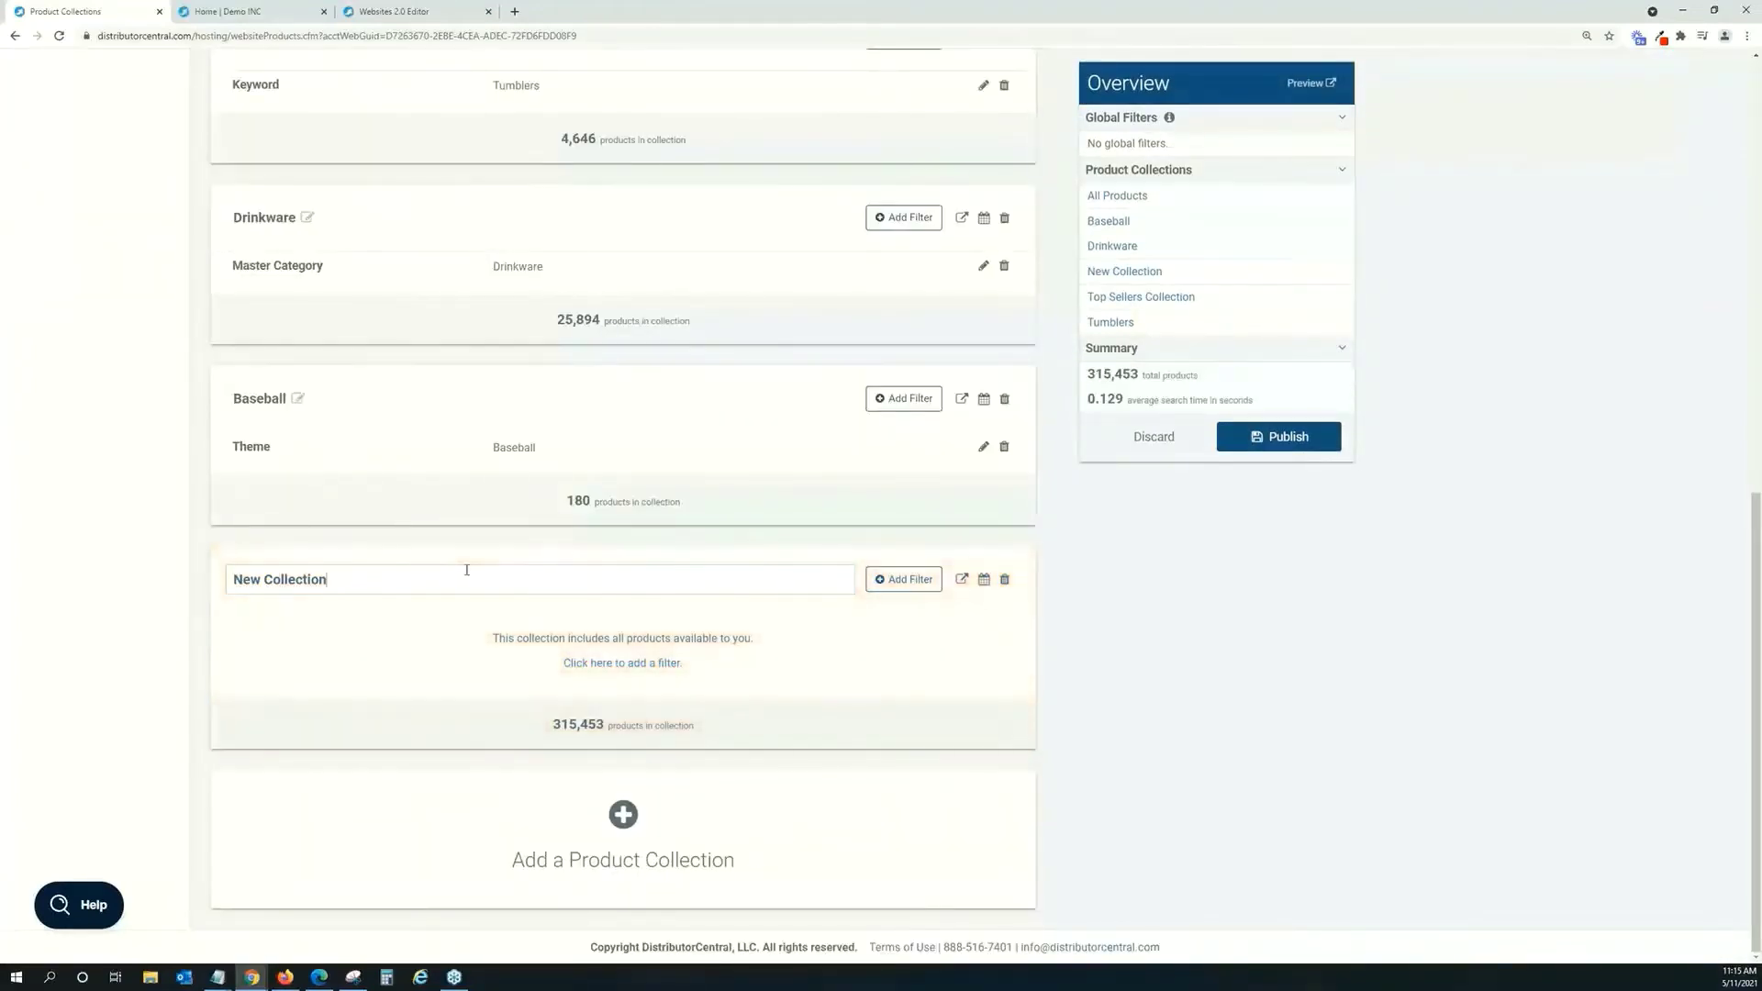
key(BackSpace)
key(BackSpace)
key(BackSpace)
key(BackSpace)
key(BackSpace)
key(BackSpace)
key(BackSpace)
key(BackSpace)
key(BackSpace)
key(BackSpace)
key(BackSpace)
key(BackSpace)
key(BackSpace)
key(BackSpace)
text(Virtual Designer)
Add a Virtual Designer filter set to True that includes only matching products to the new collection, and publish all changes.
click(895, 581)
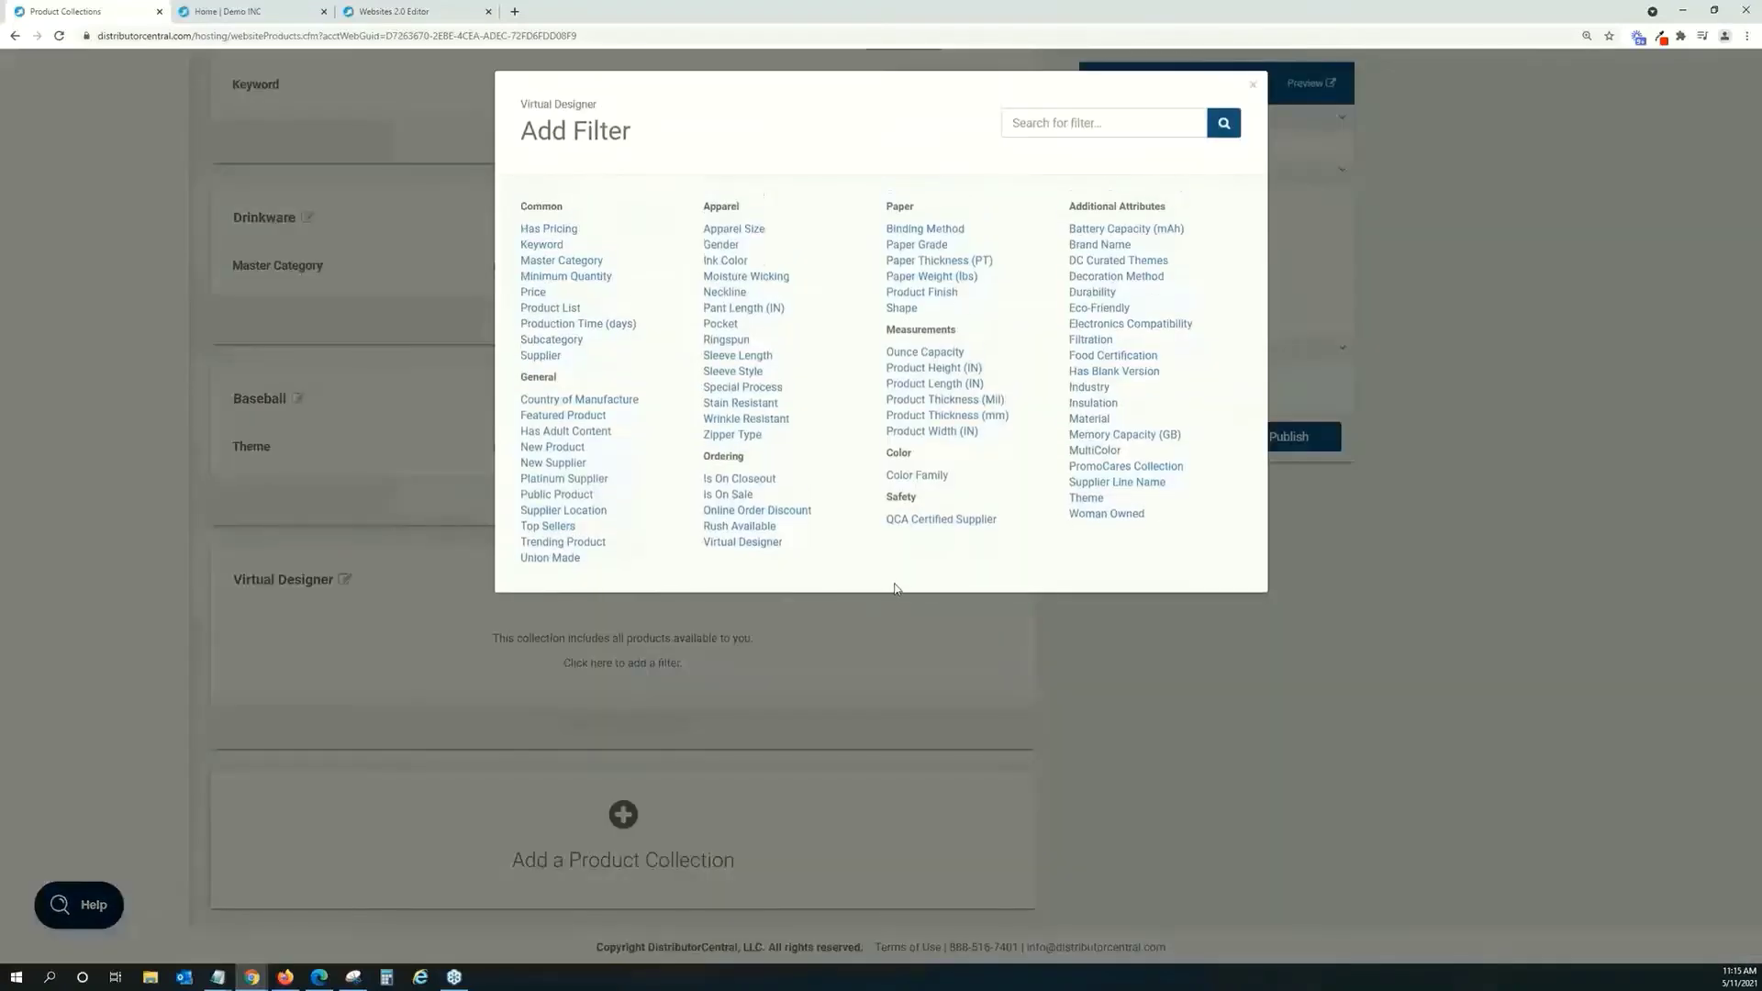
click(744, 542)
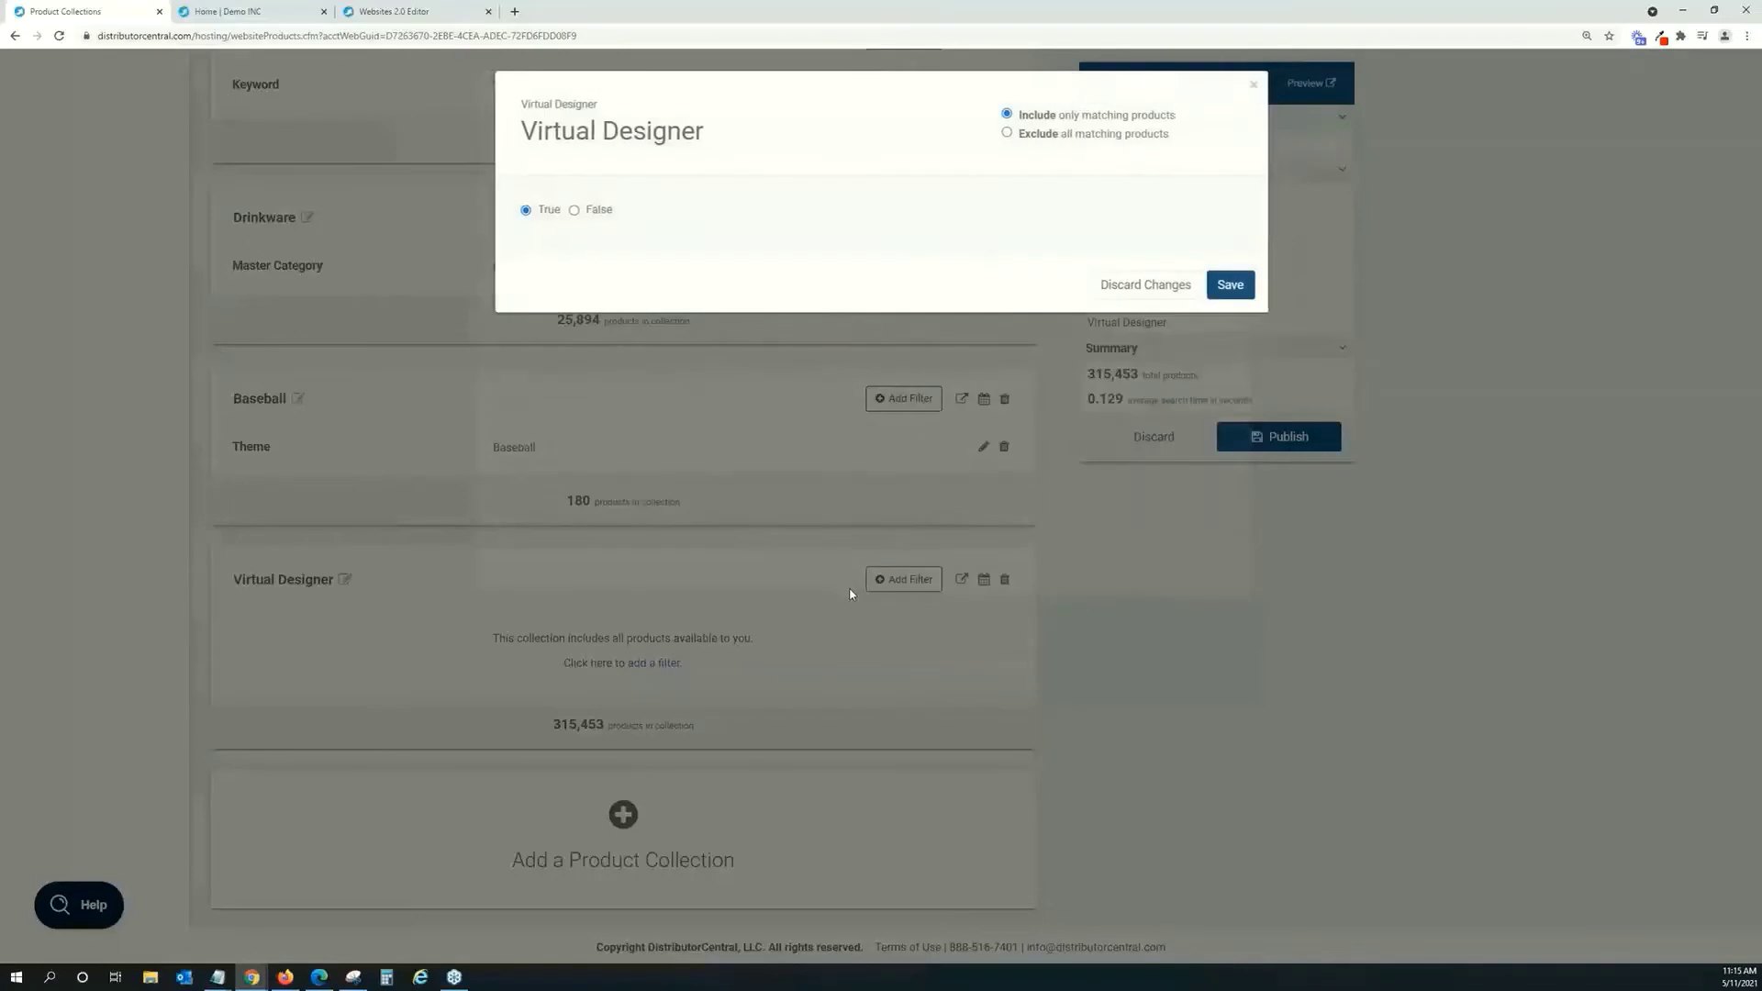
click(1231, 284)
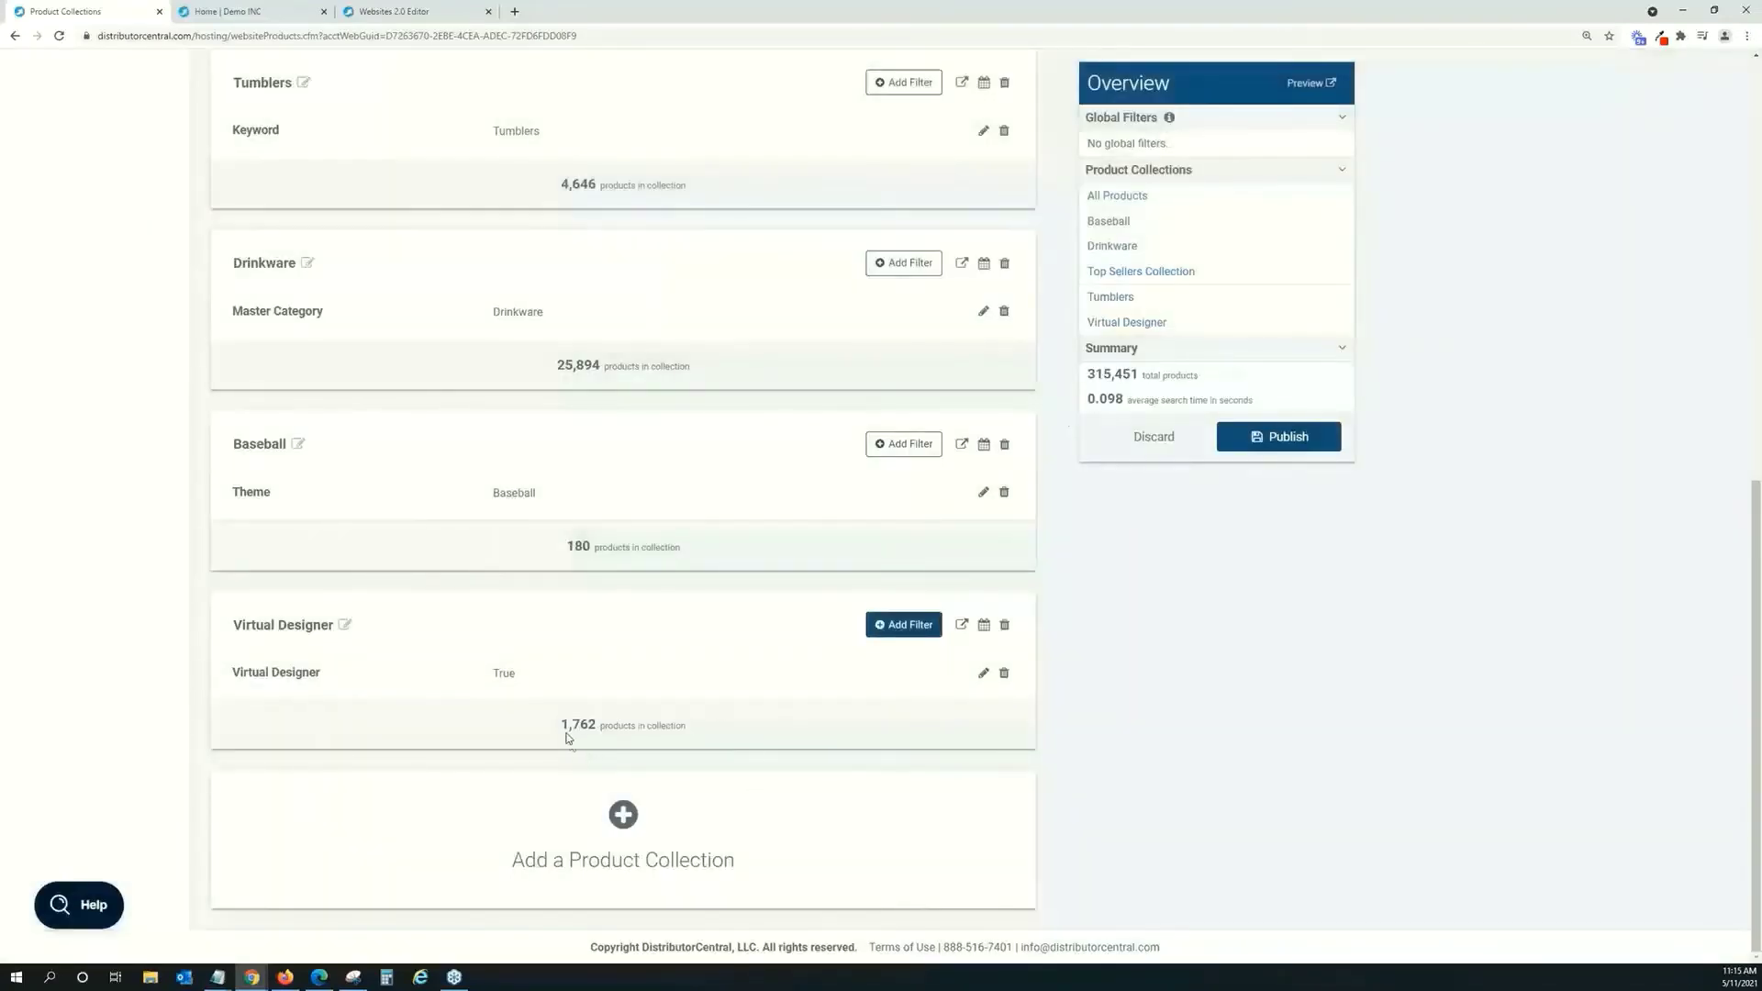
drag(561, 730, 601, 729)
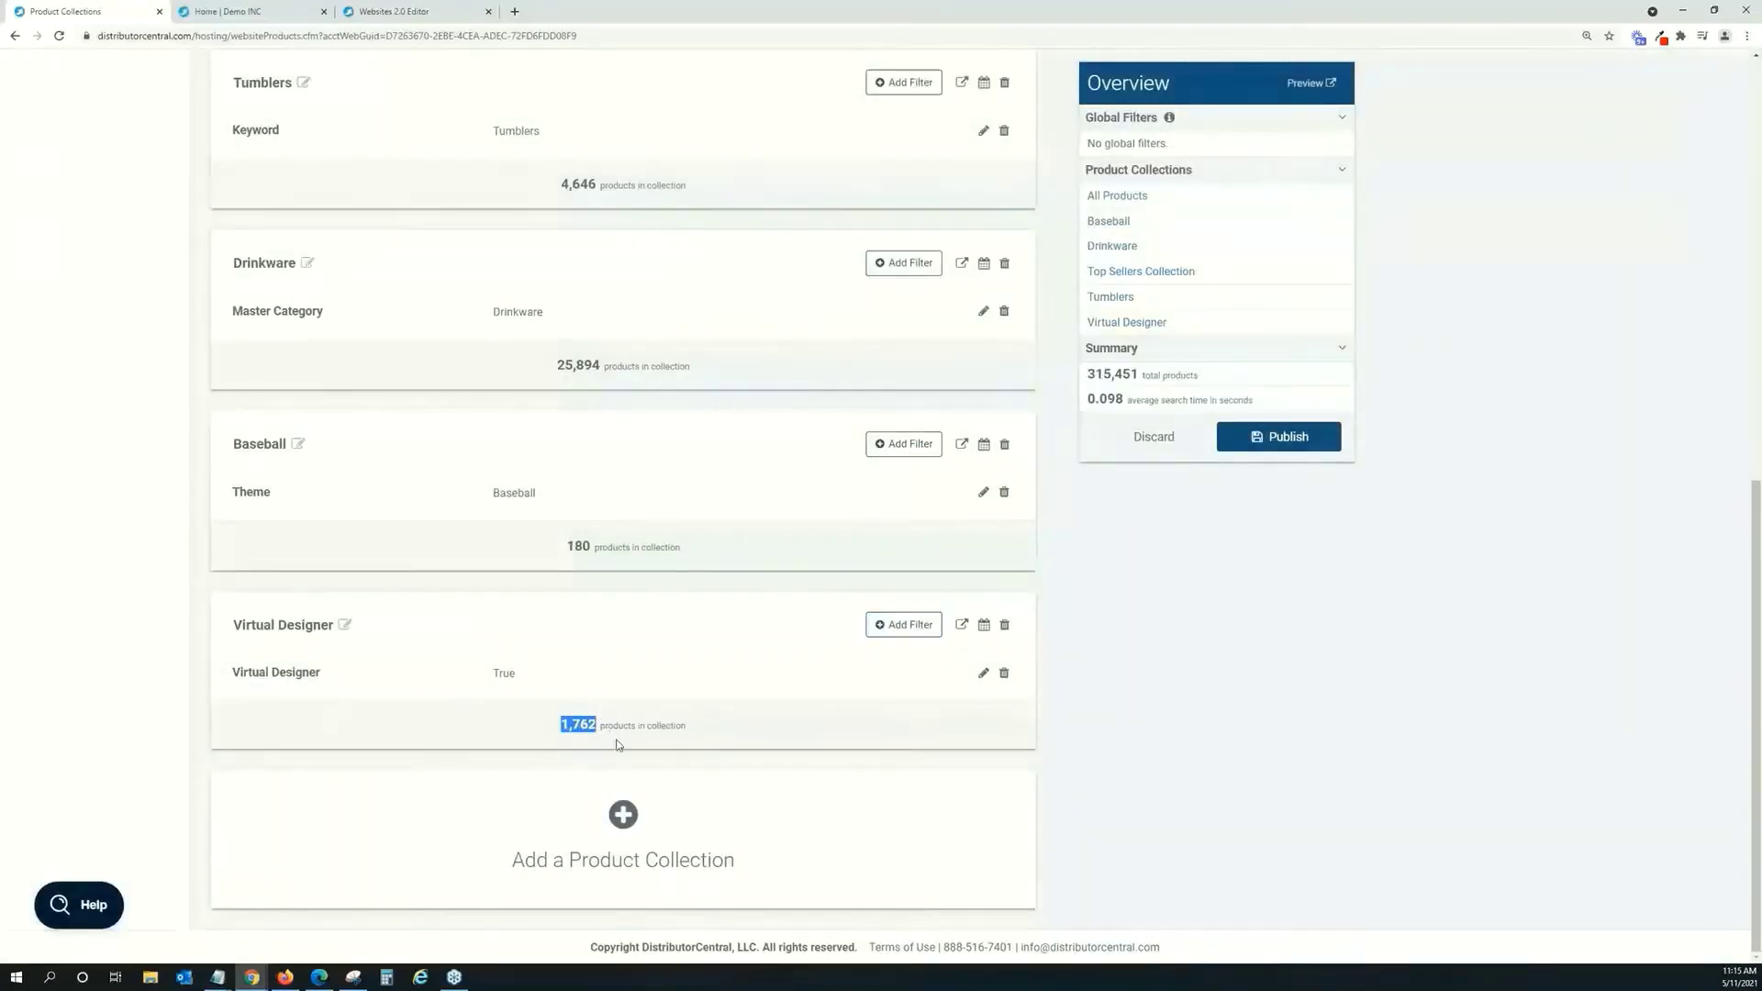
click(1296, 448)
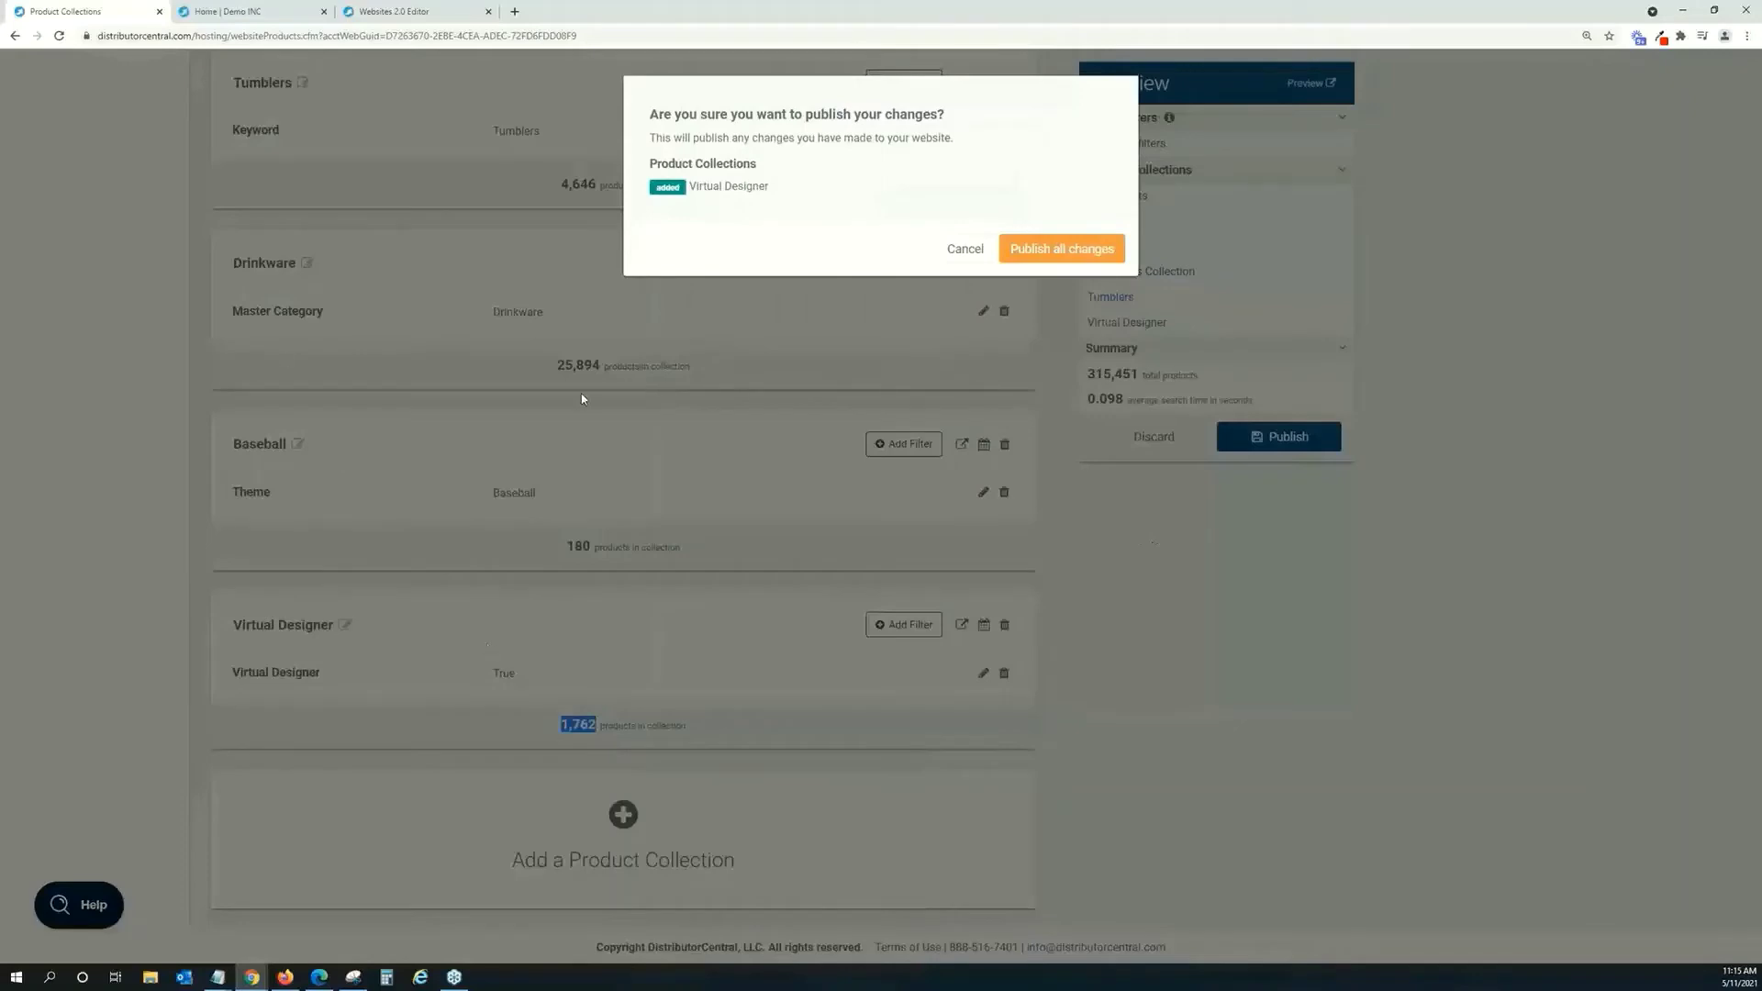
click(1038, 256)
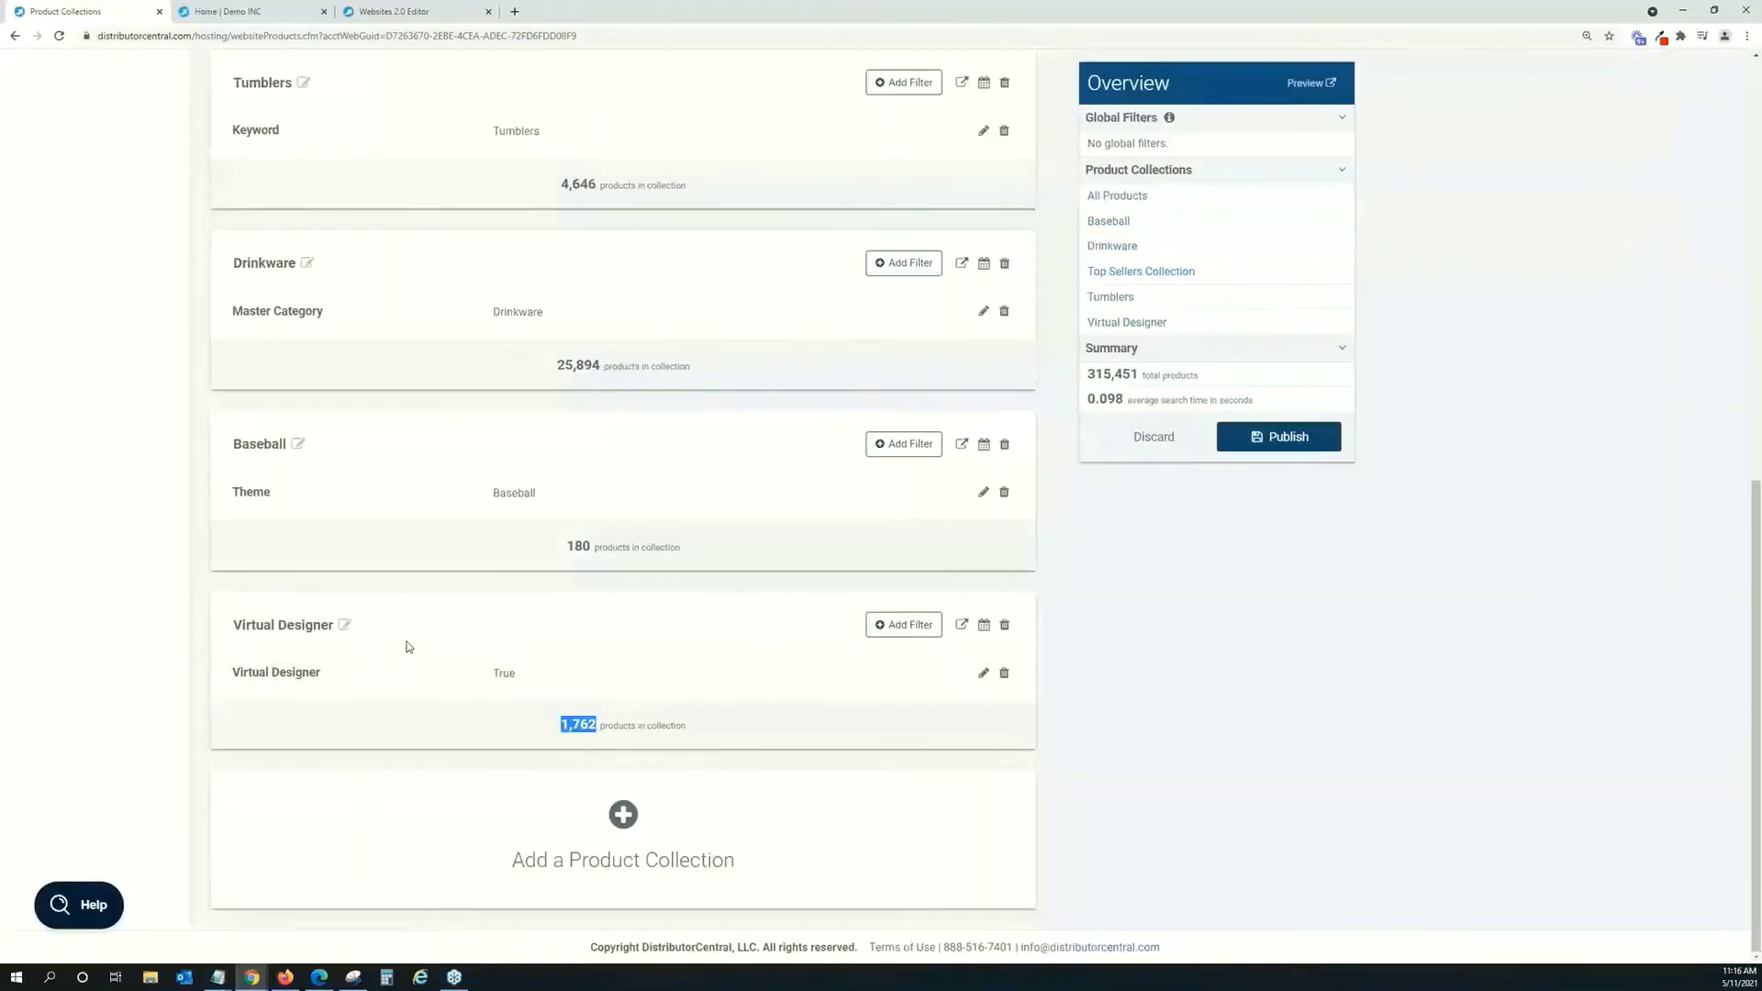
Close the Websites 2.0 Editor and Demo INC site tabs and return to Demo INC's management page.
click(488, 11)
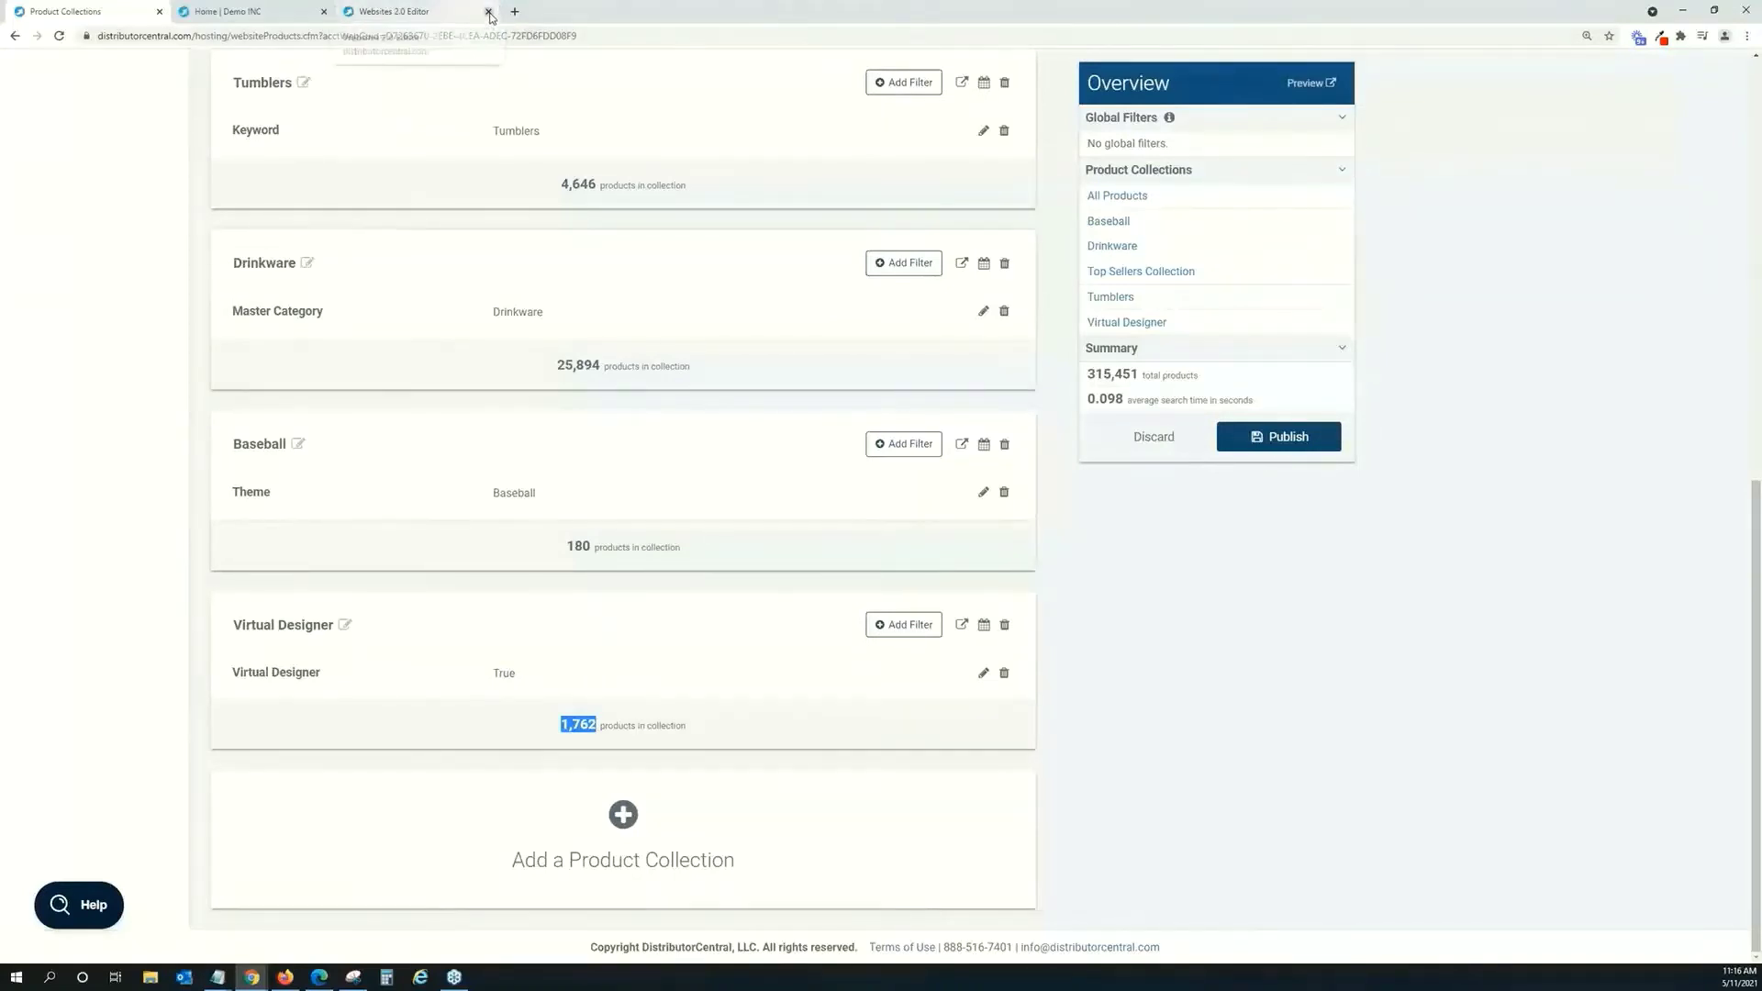
click(323, 11)
scroll(657, 669, up, 4)
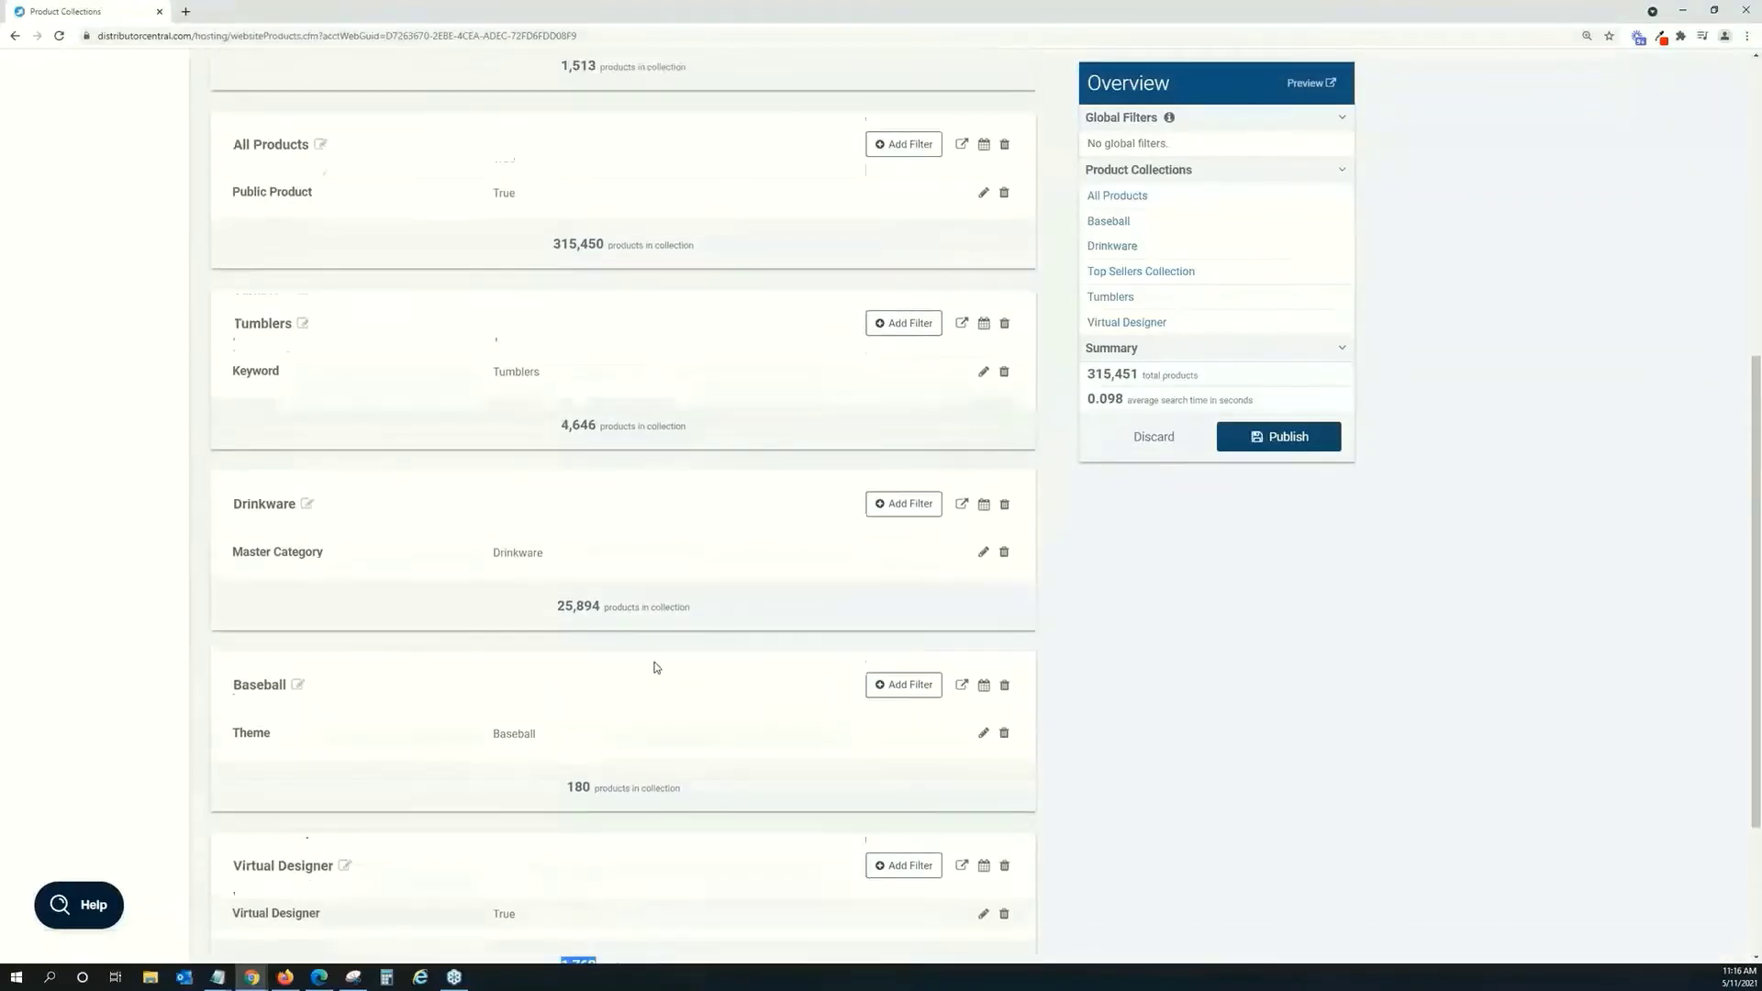
scroll(689, 645, up, 5)
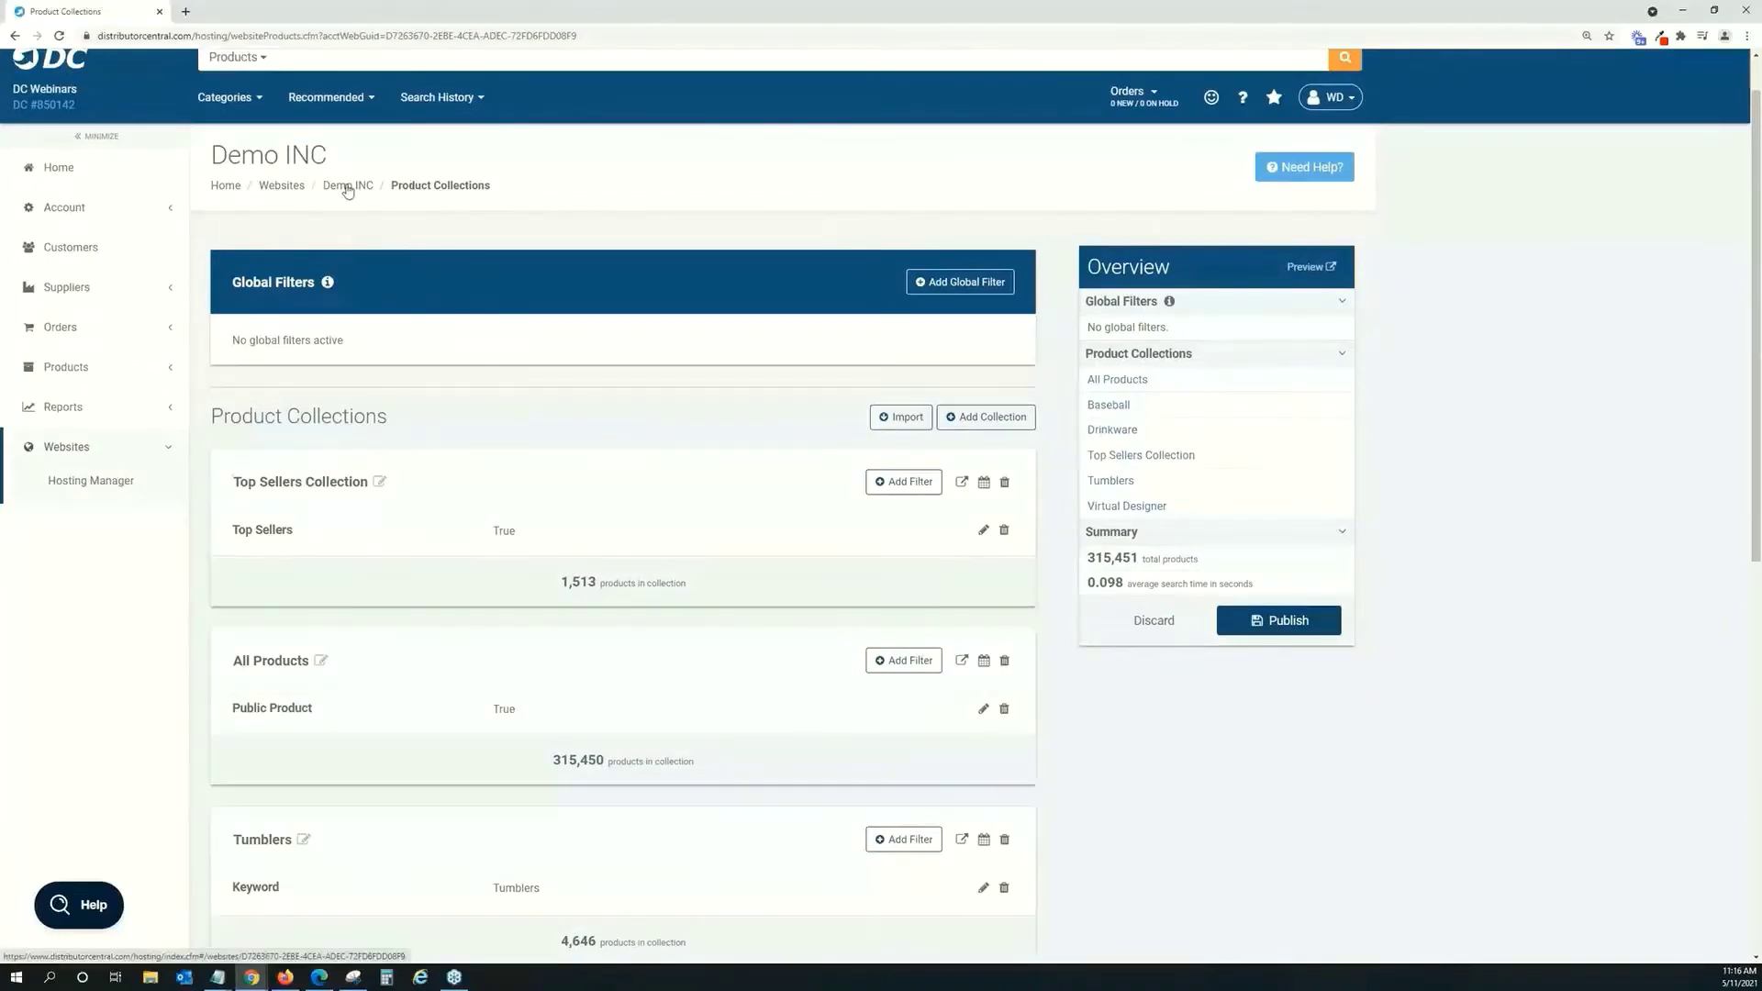
click(348, 188)
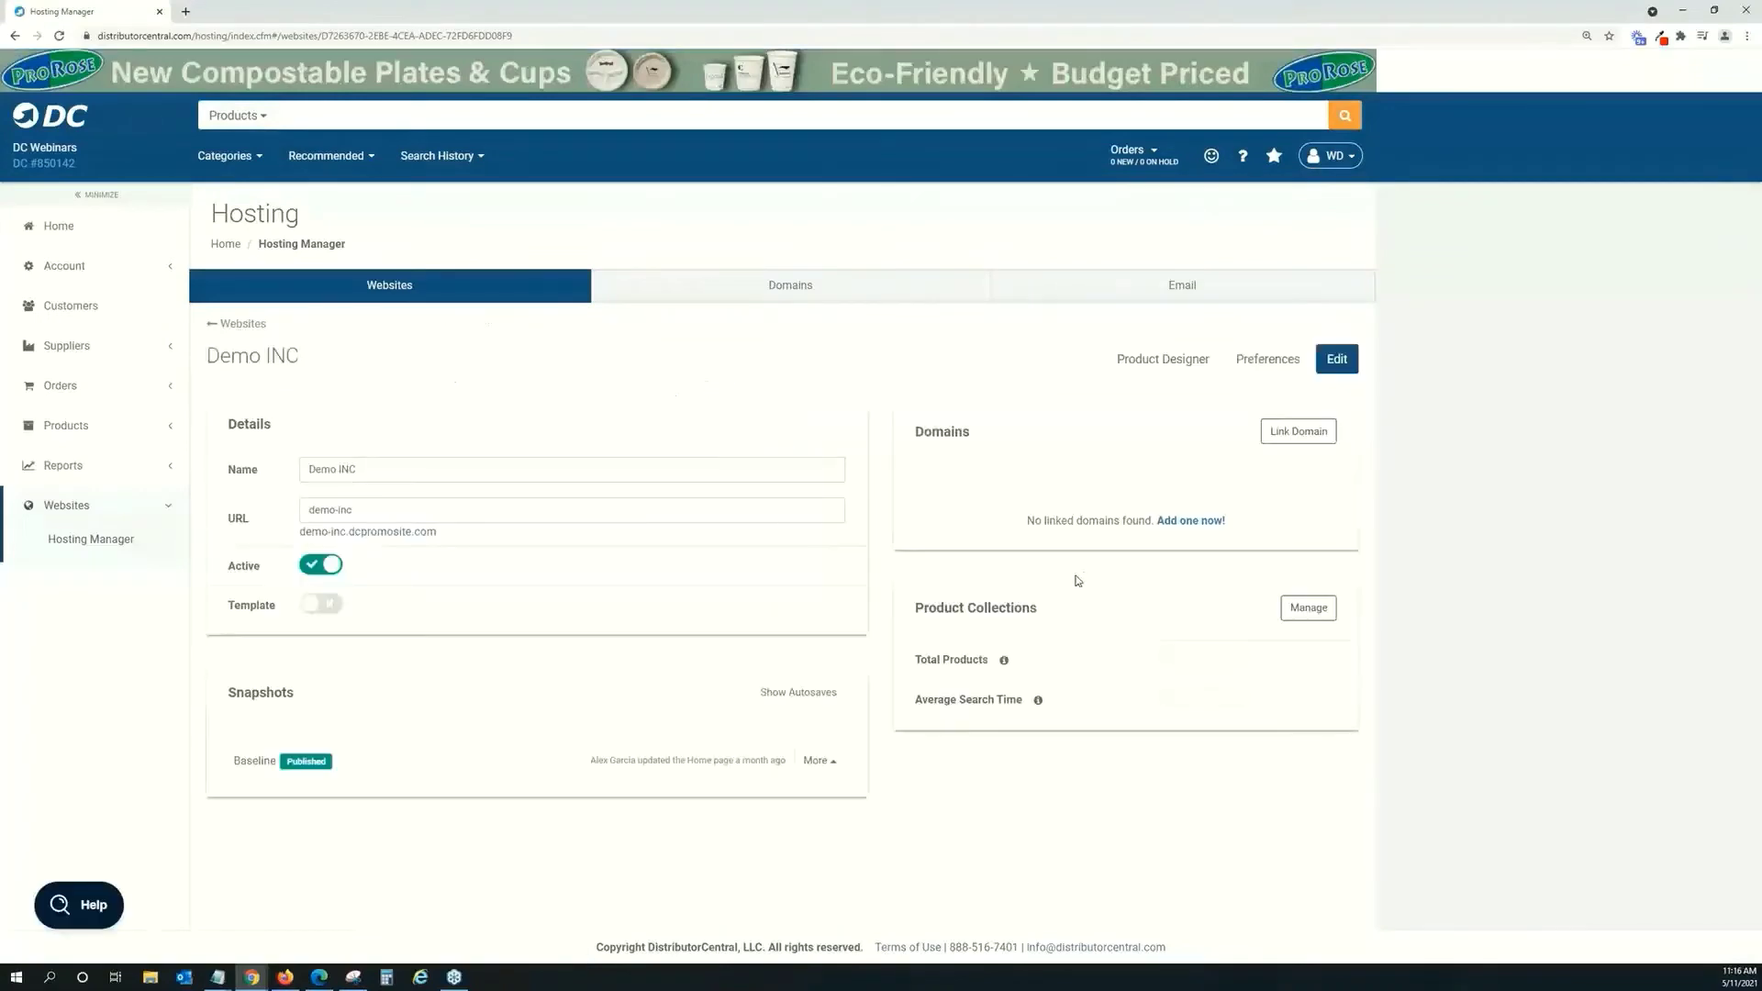
Open the Demo INC site for editing and start a new page named Virtual Designer.
click(1346, 359)
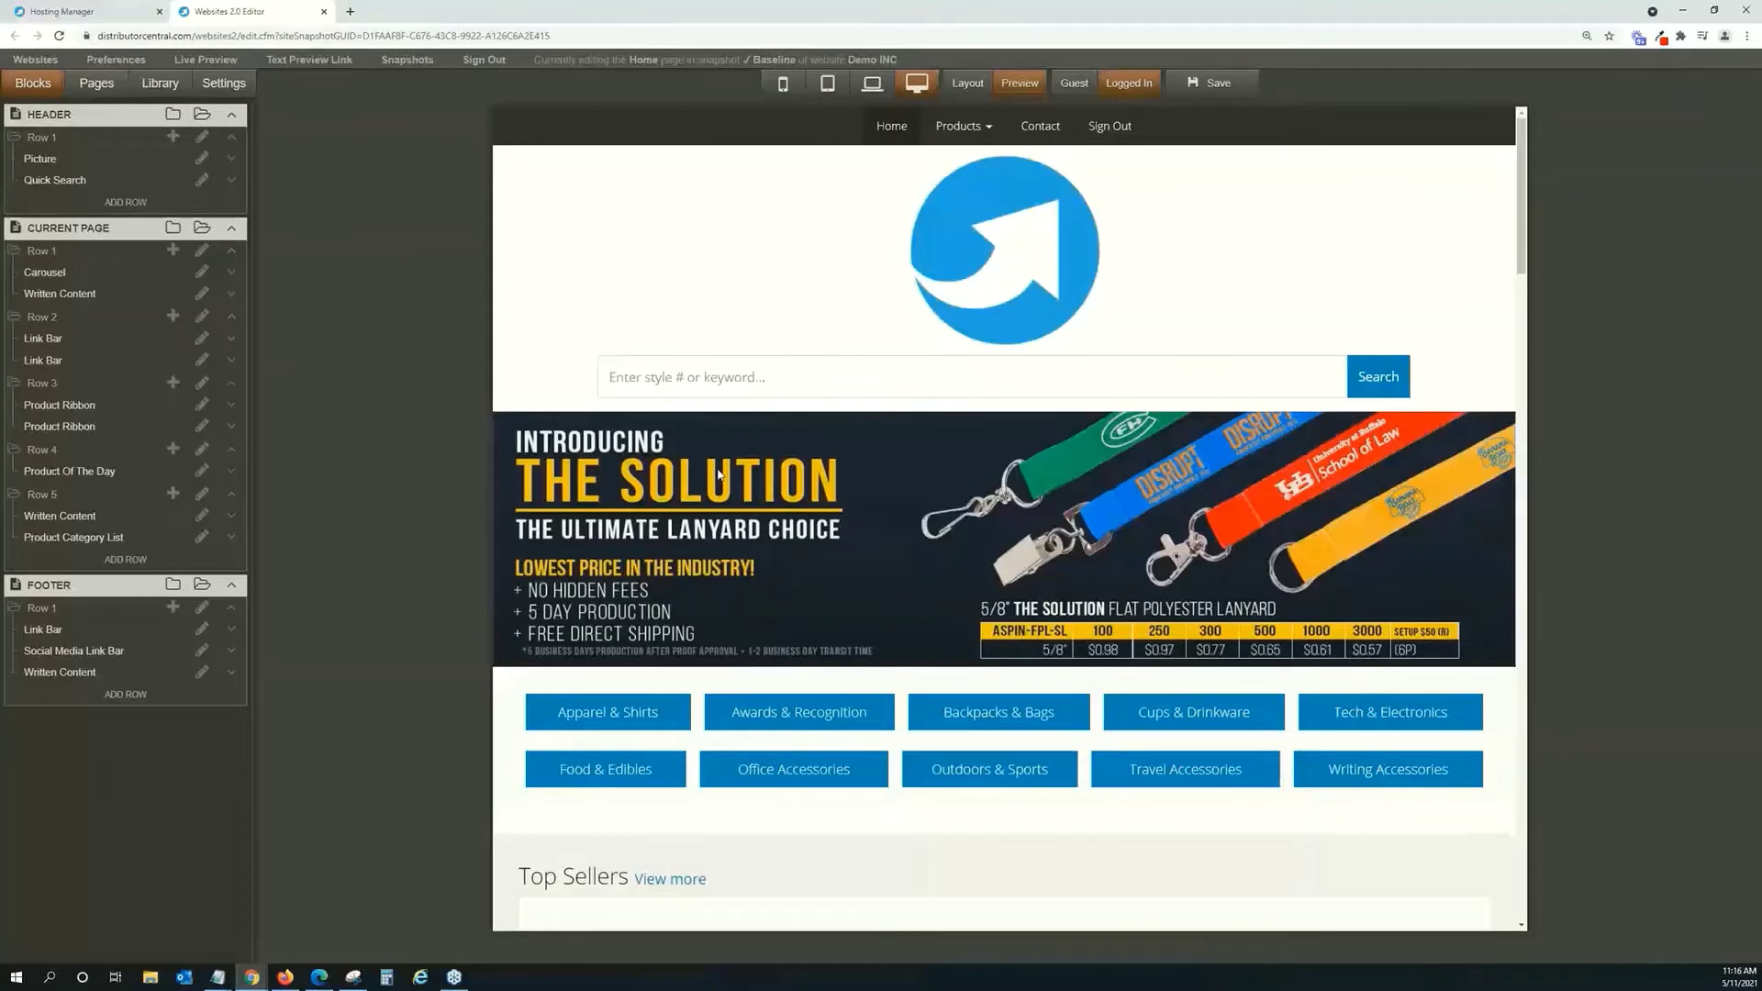
click(104, 84)
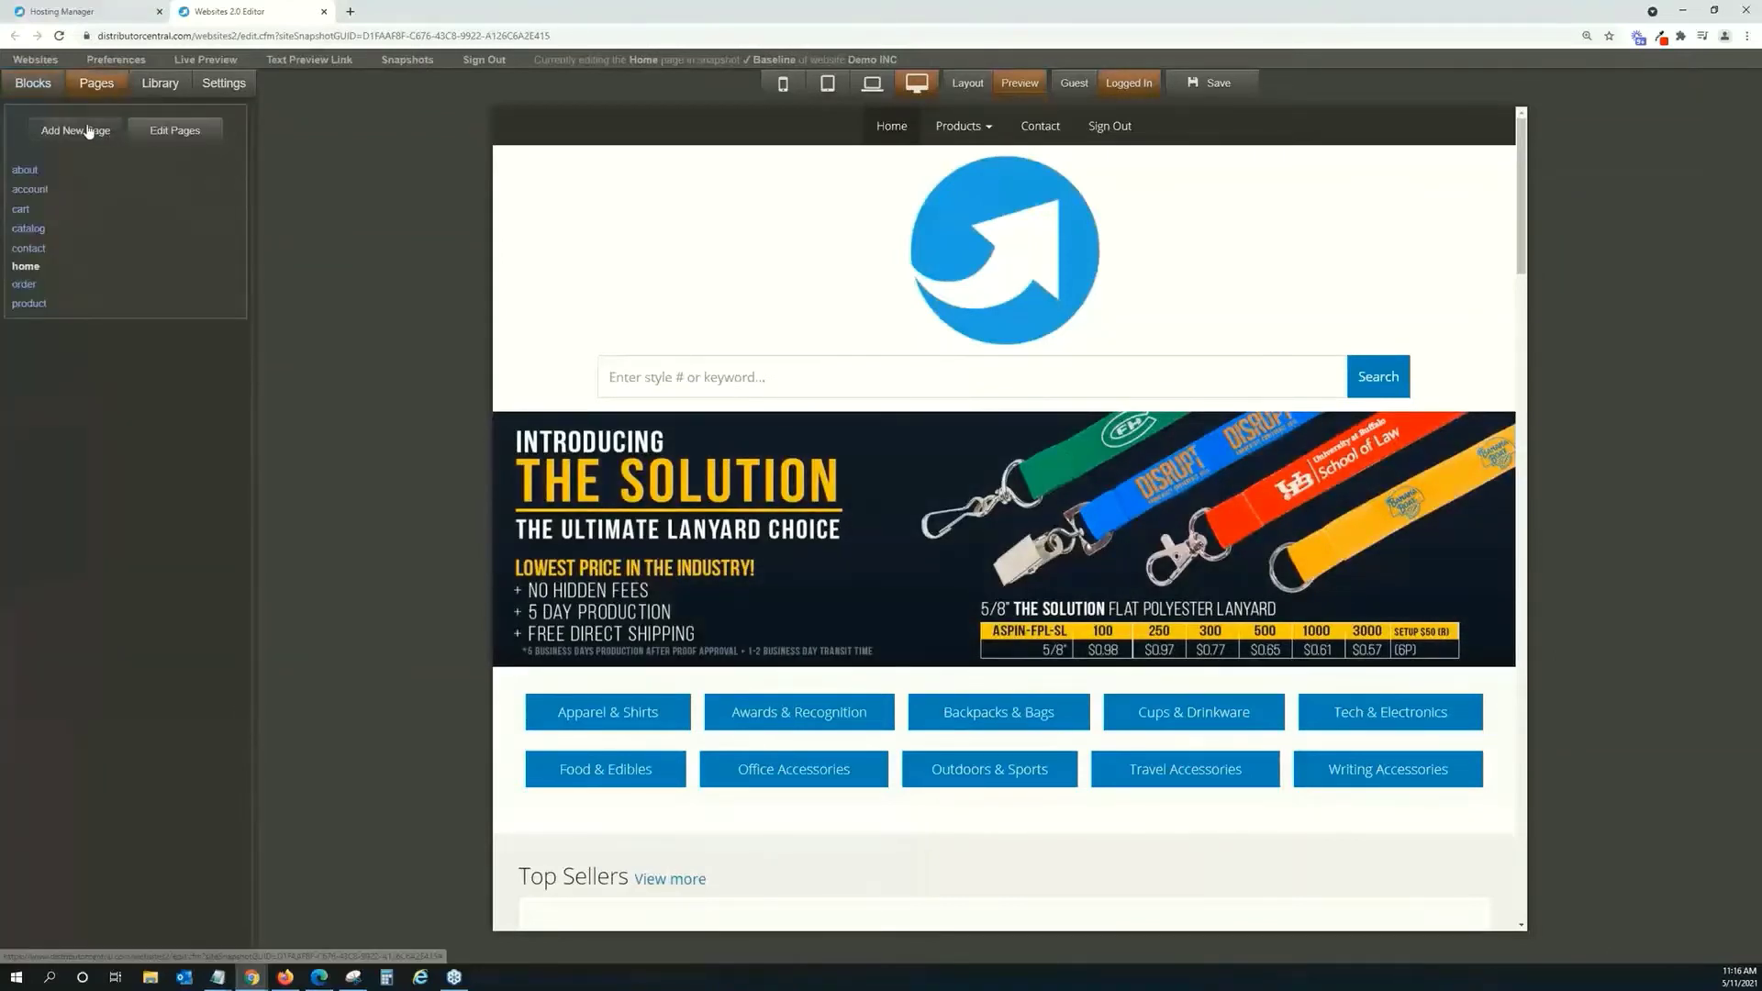
click(89, 131)
click(638, 178)
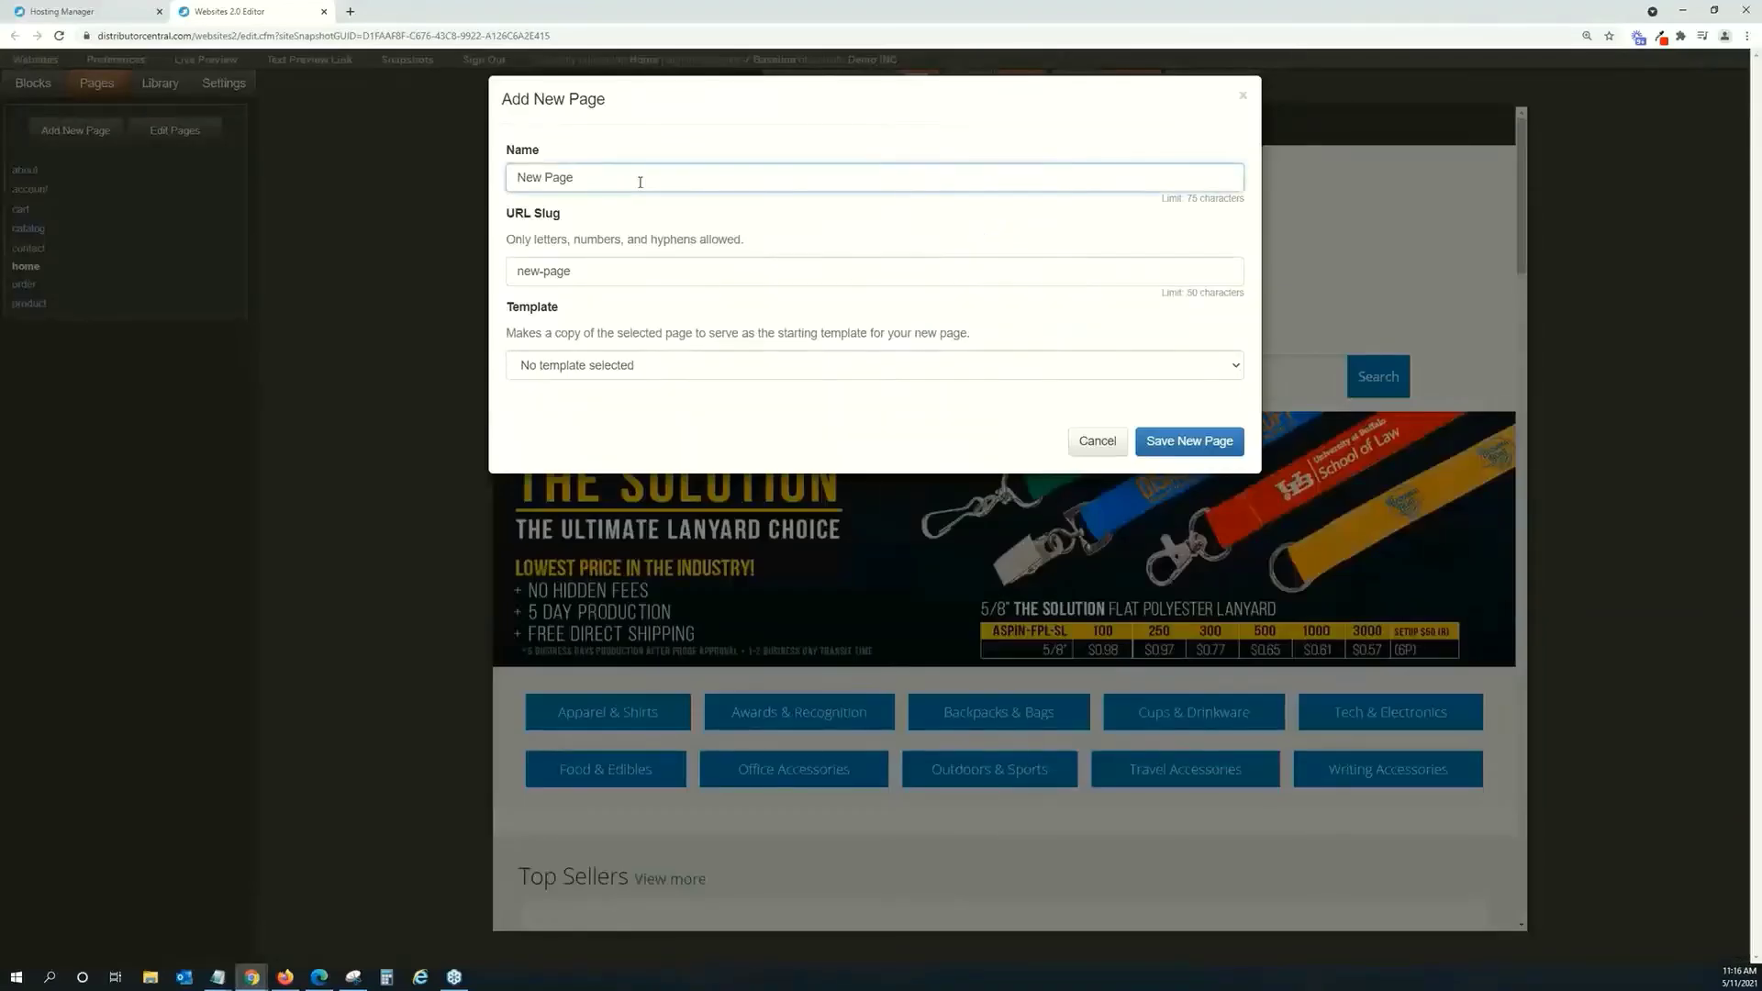
key(BackSpace)
key(BackSpace)
key(BackSpace)
key(BackSpace)
key(BackSpace)
key(BackSpace)
key(BackSpace)
key(BackSpace)
text(V)
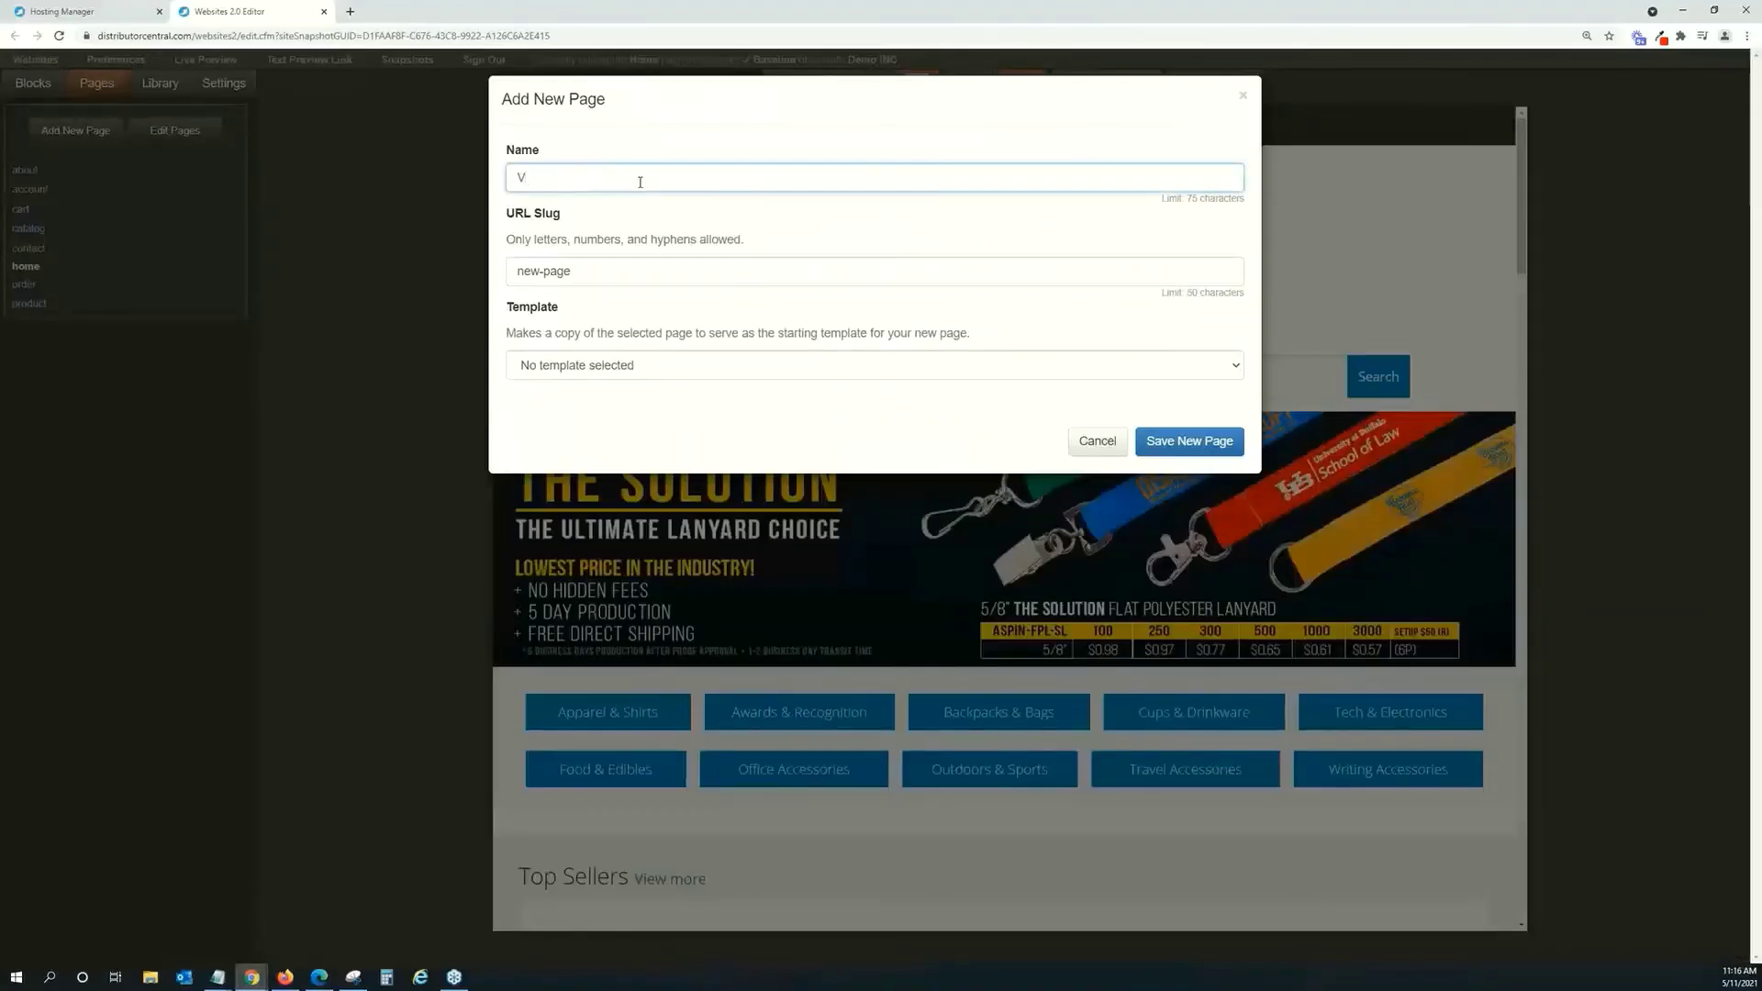
text(irtual De)
text(signer)
Set the new page's URL slug to virtual-designer without a template, then save the page and the site.
click(637, 273)
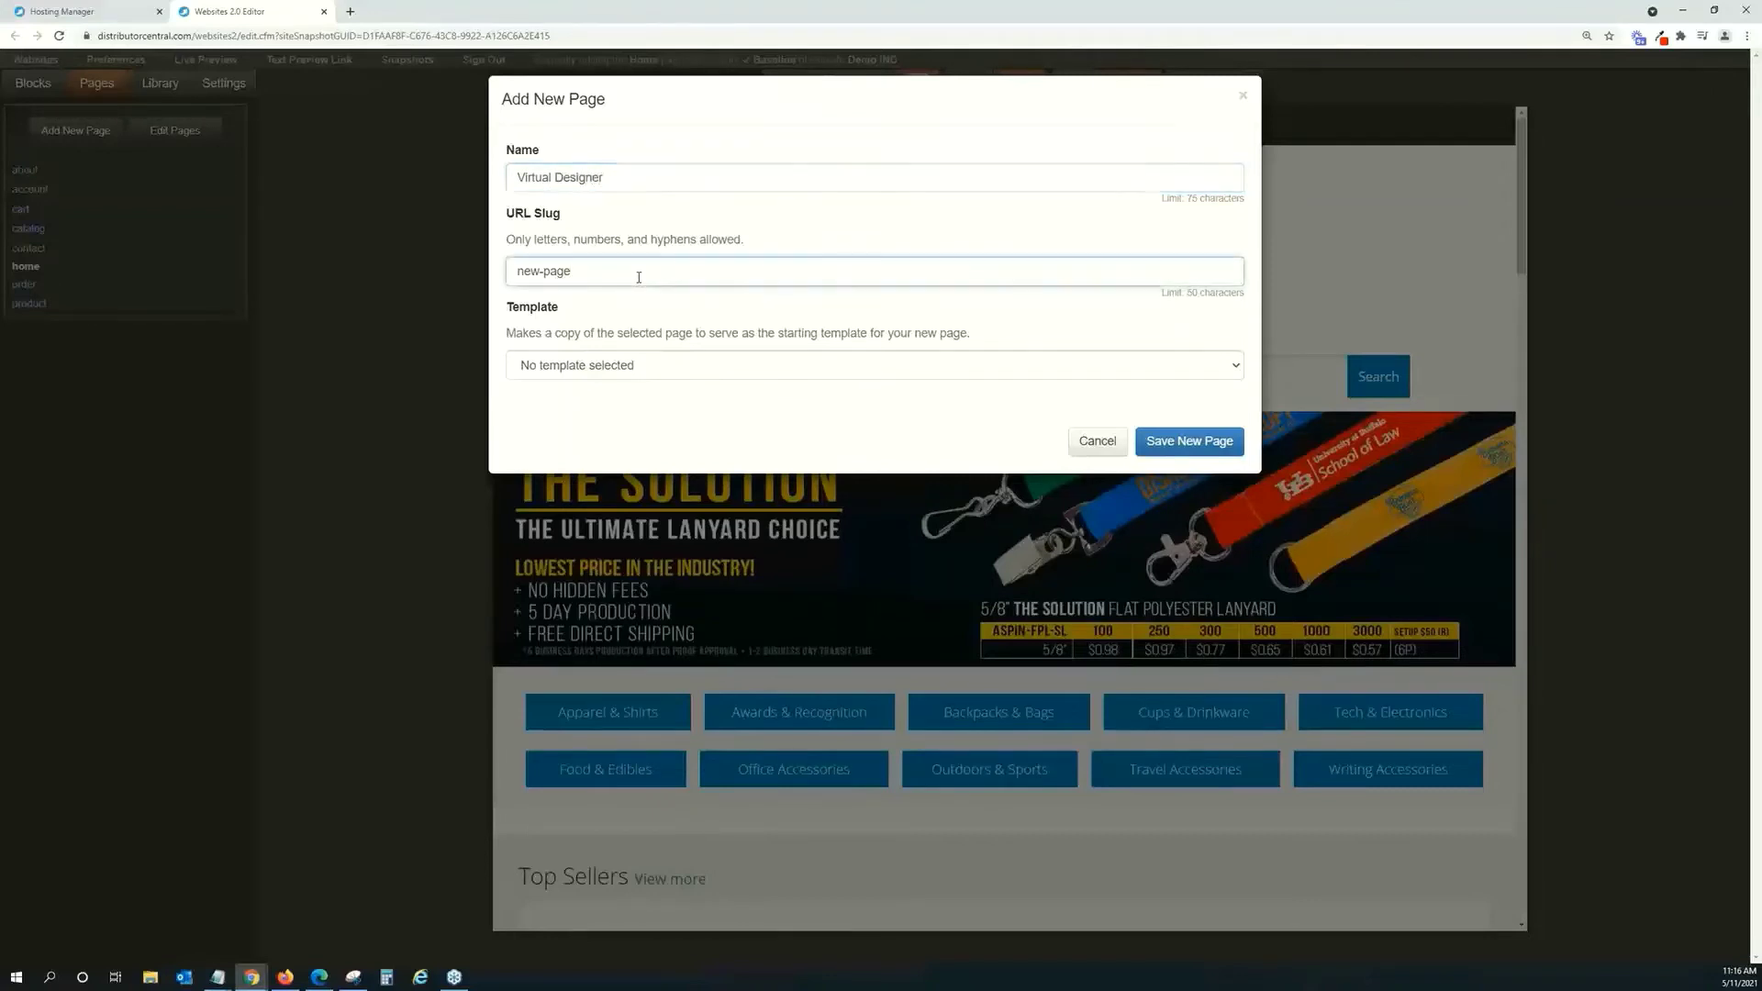
key(BackSpace)
key(BackSpace)
key(BackSpace)
key(BackSpace)
key(BackSpace)
key(BackSpace)
key(BackSpace)
text(virtual-designer)
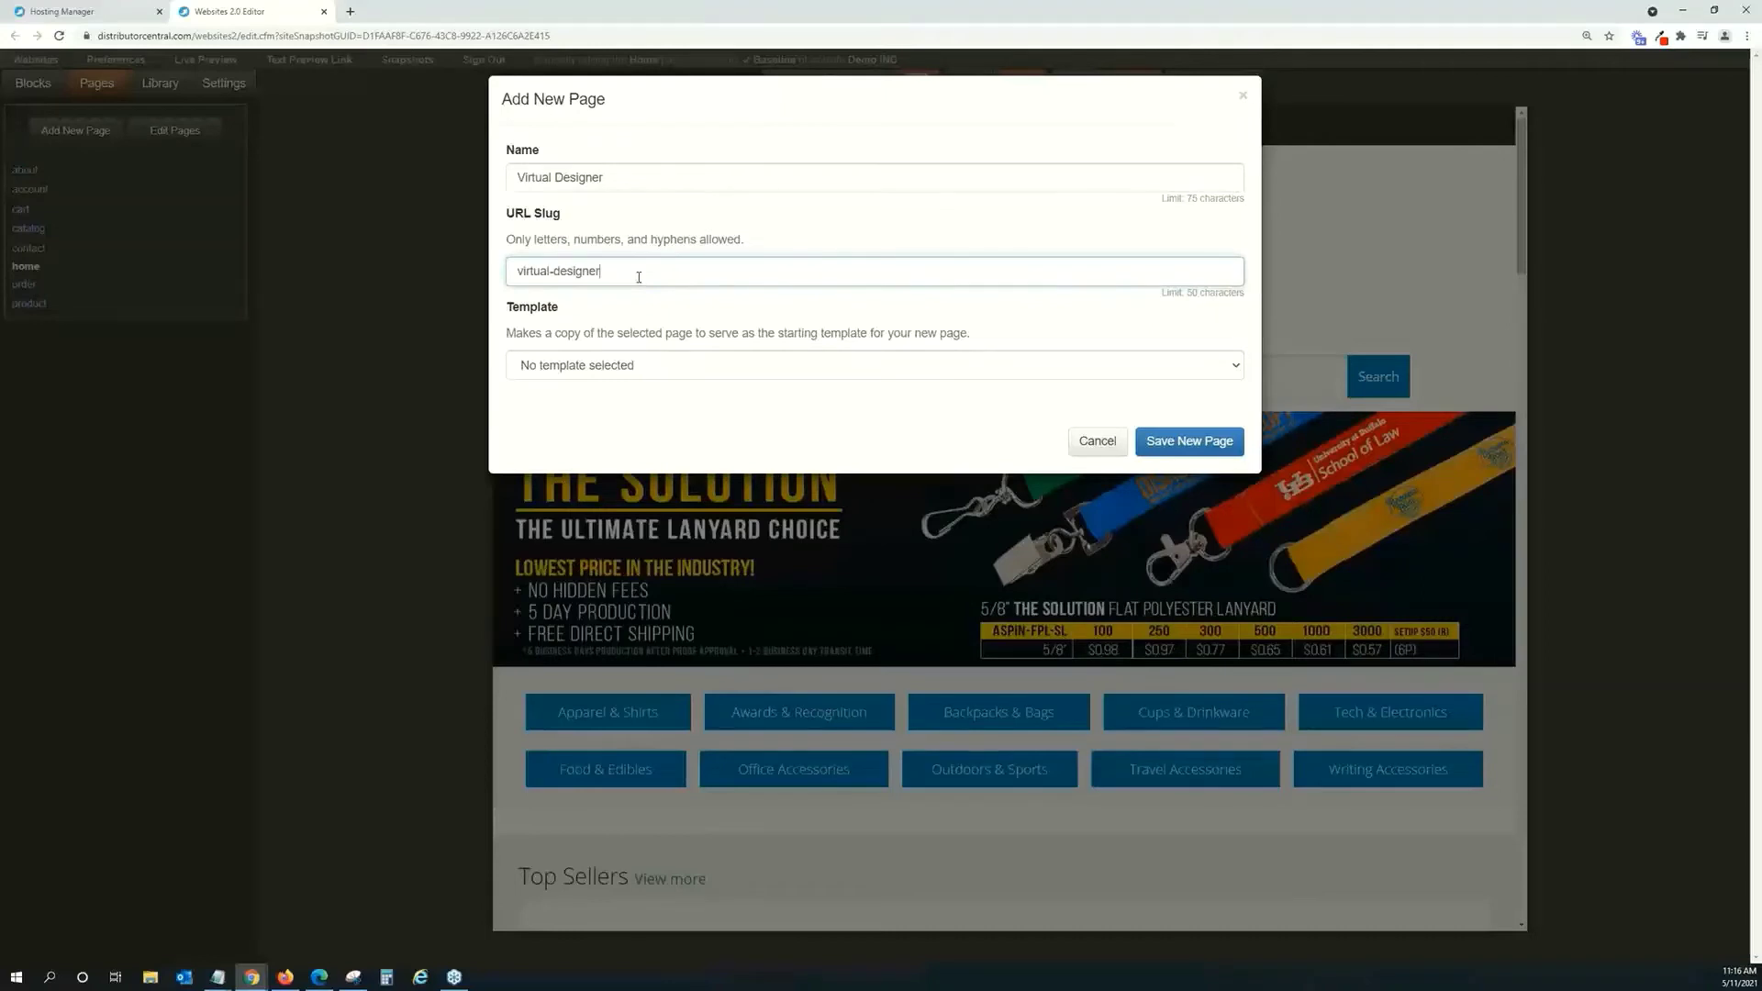
click(1190, 444)
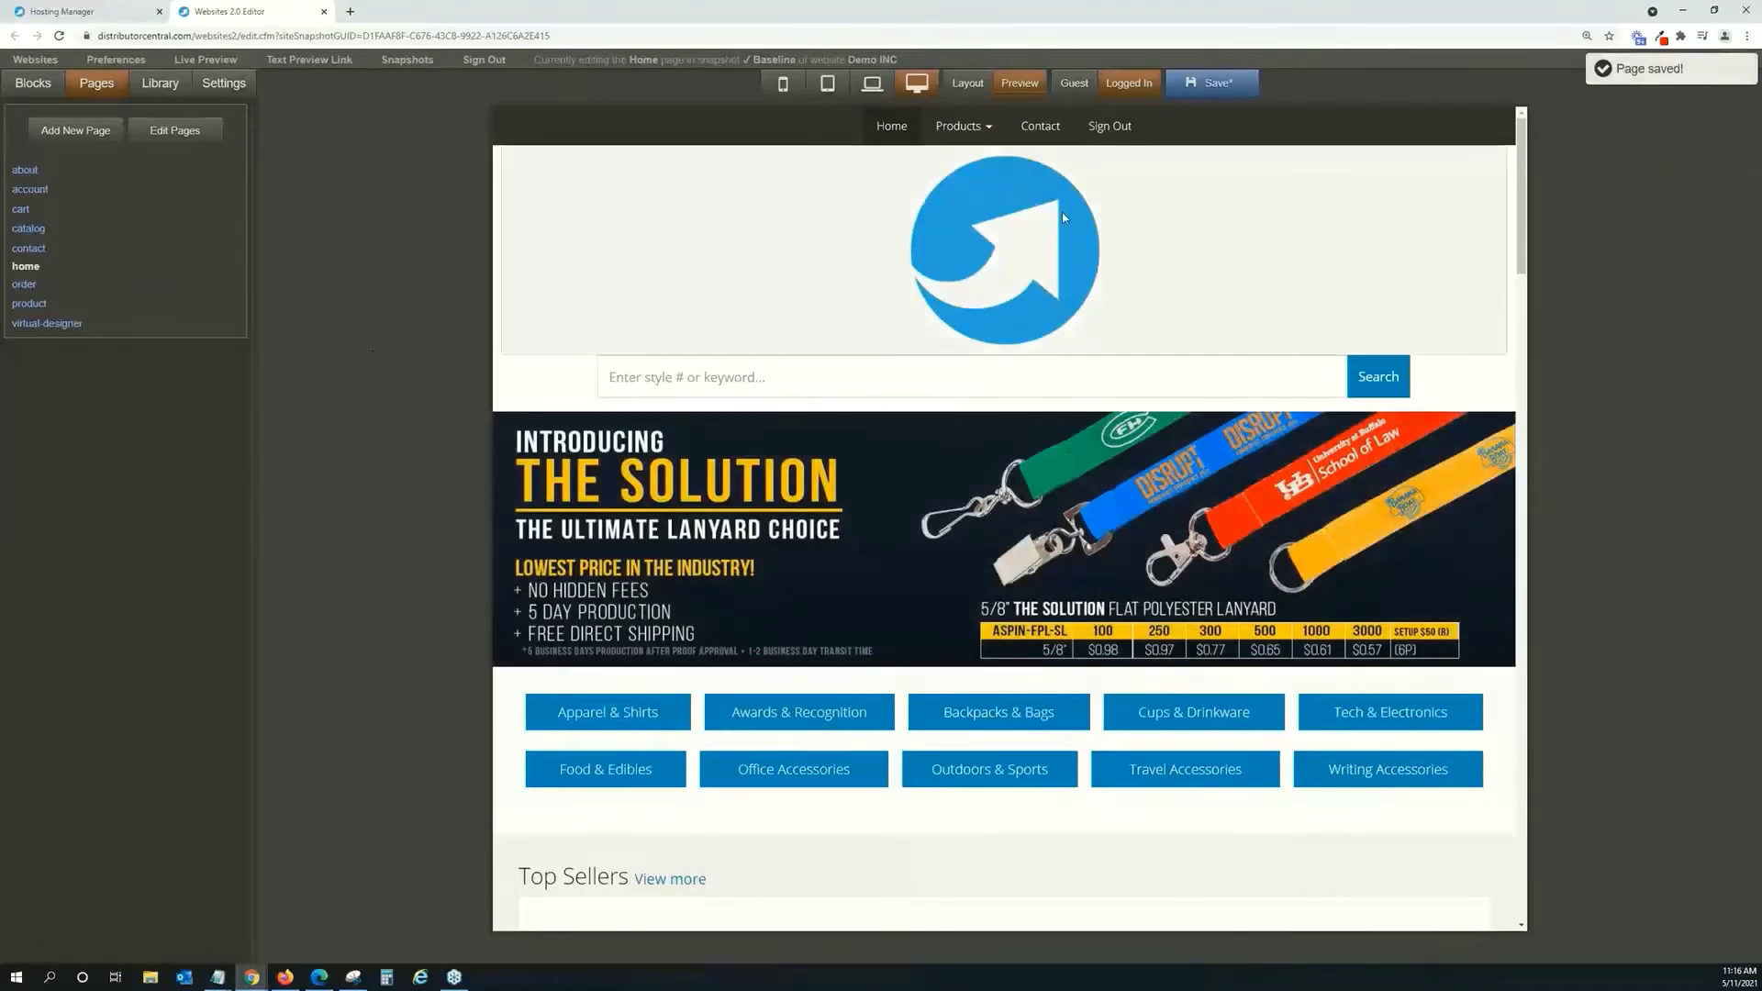
click(1243, 83)
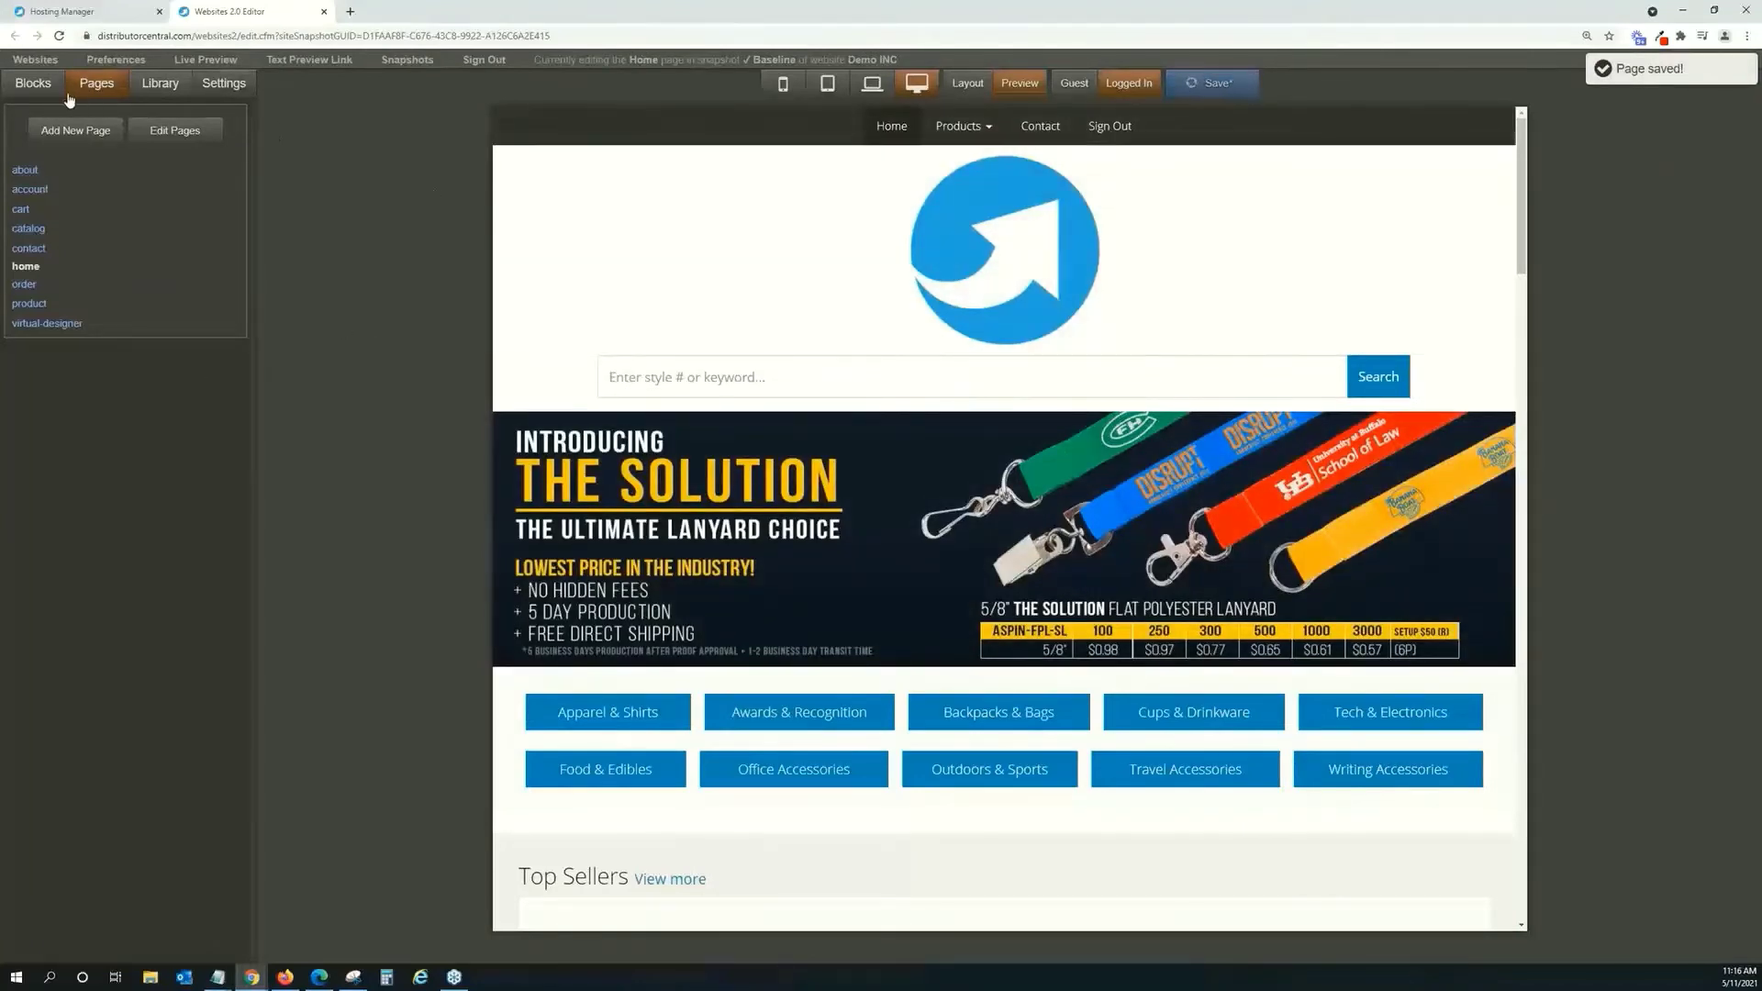
Open the virtual-designer page and add a Catalog block to its content.
click(55, 323)
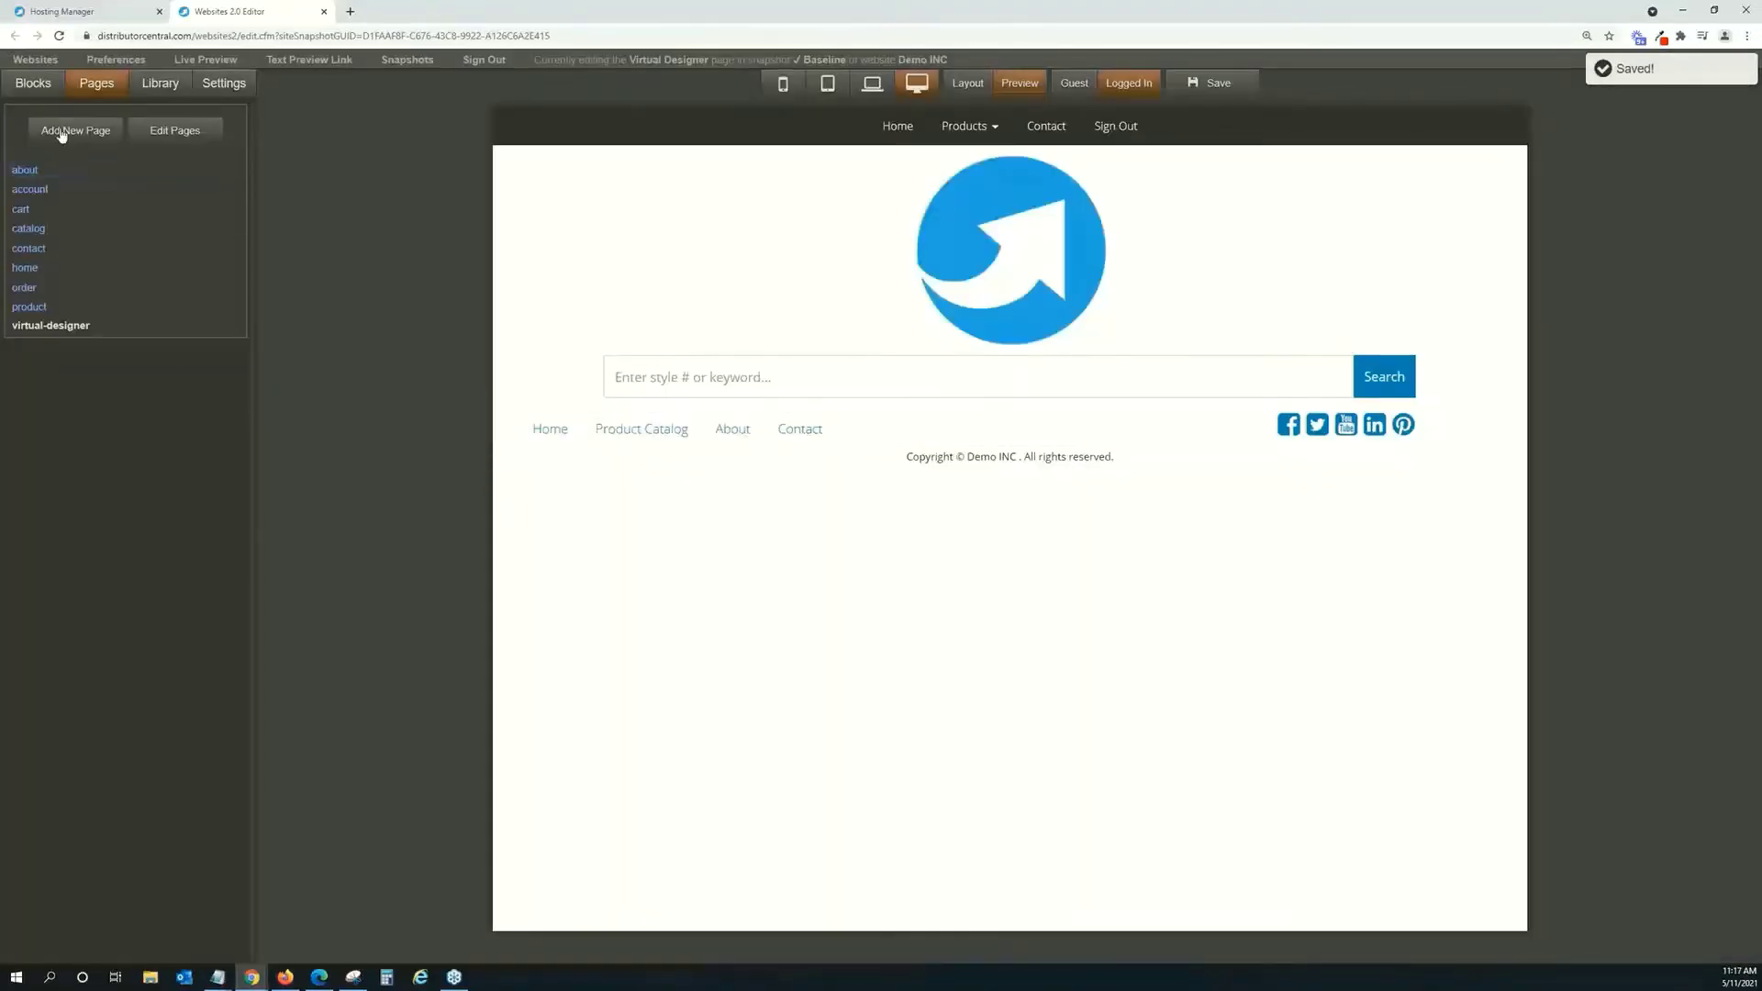
click(32, 82)
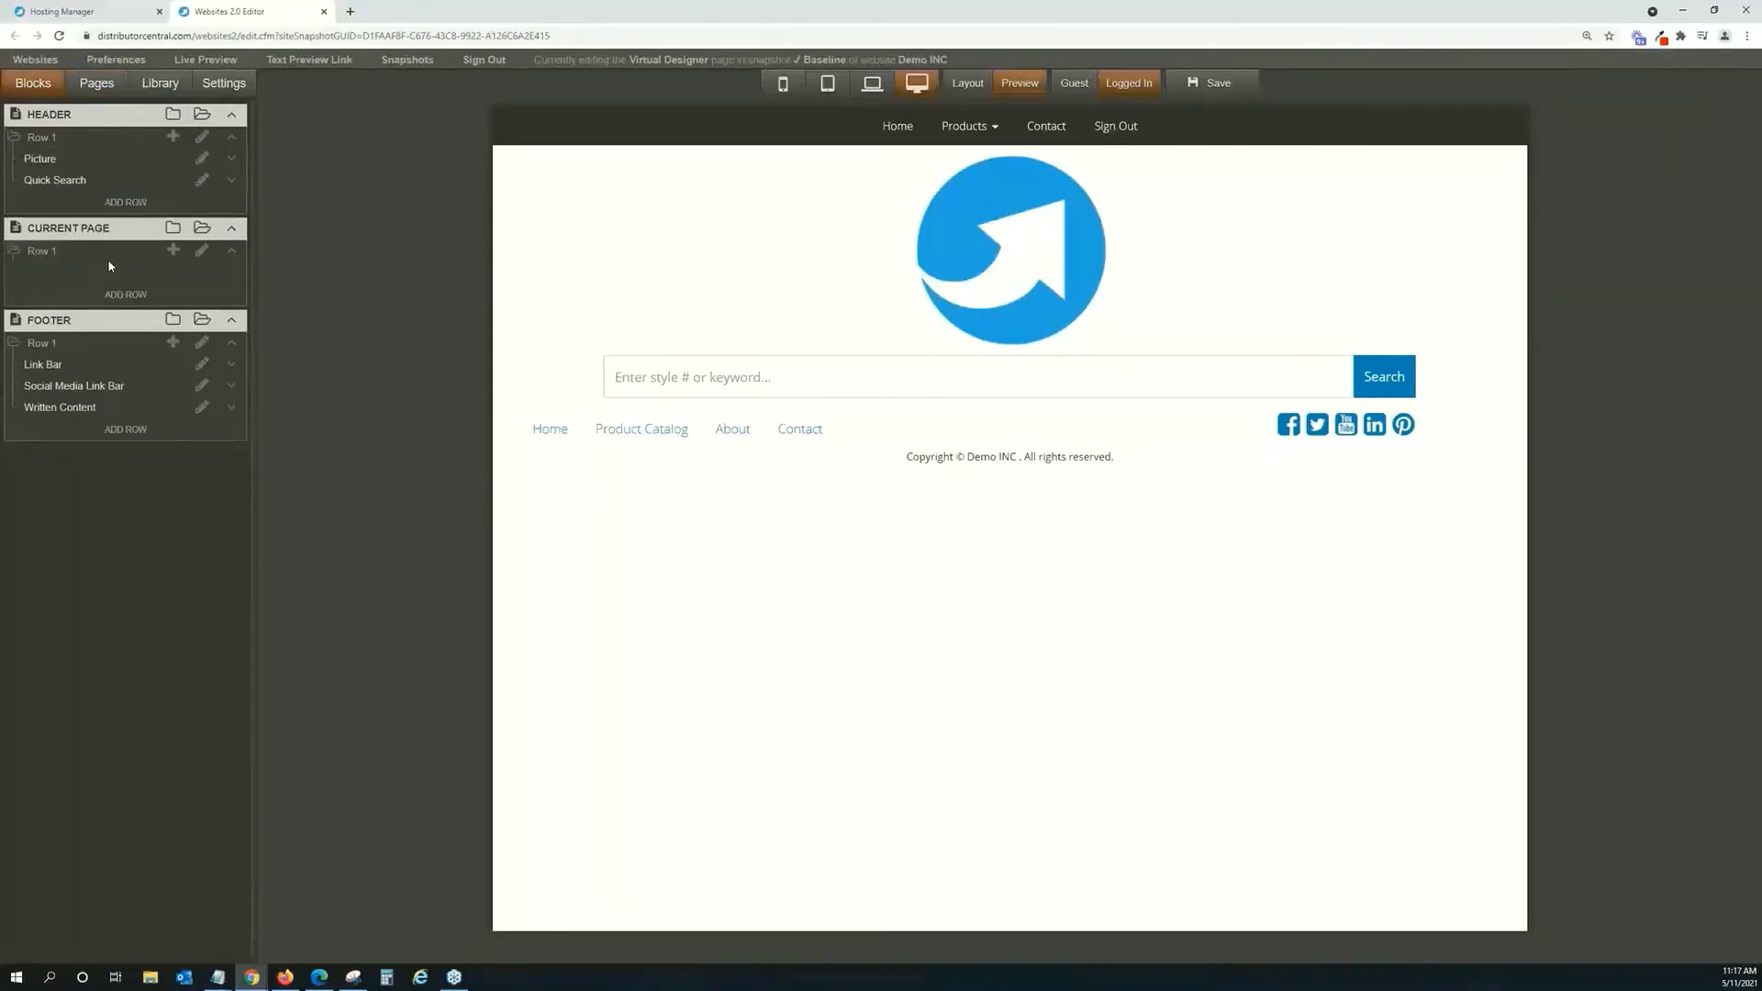
click(174, 252)
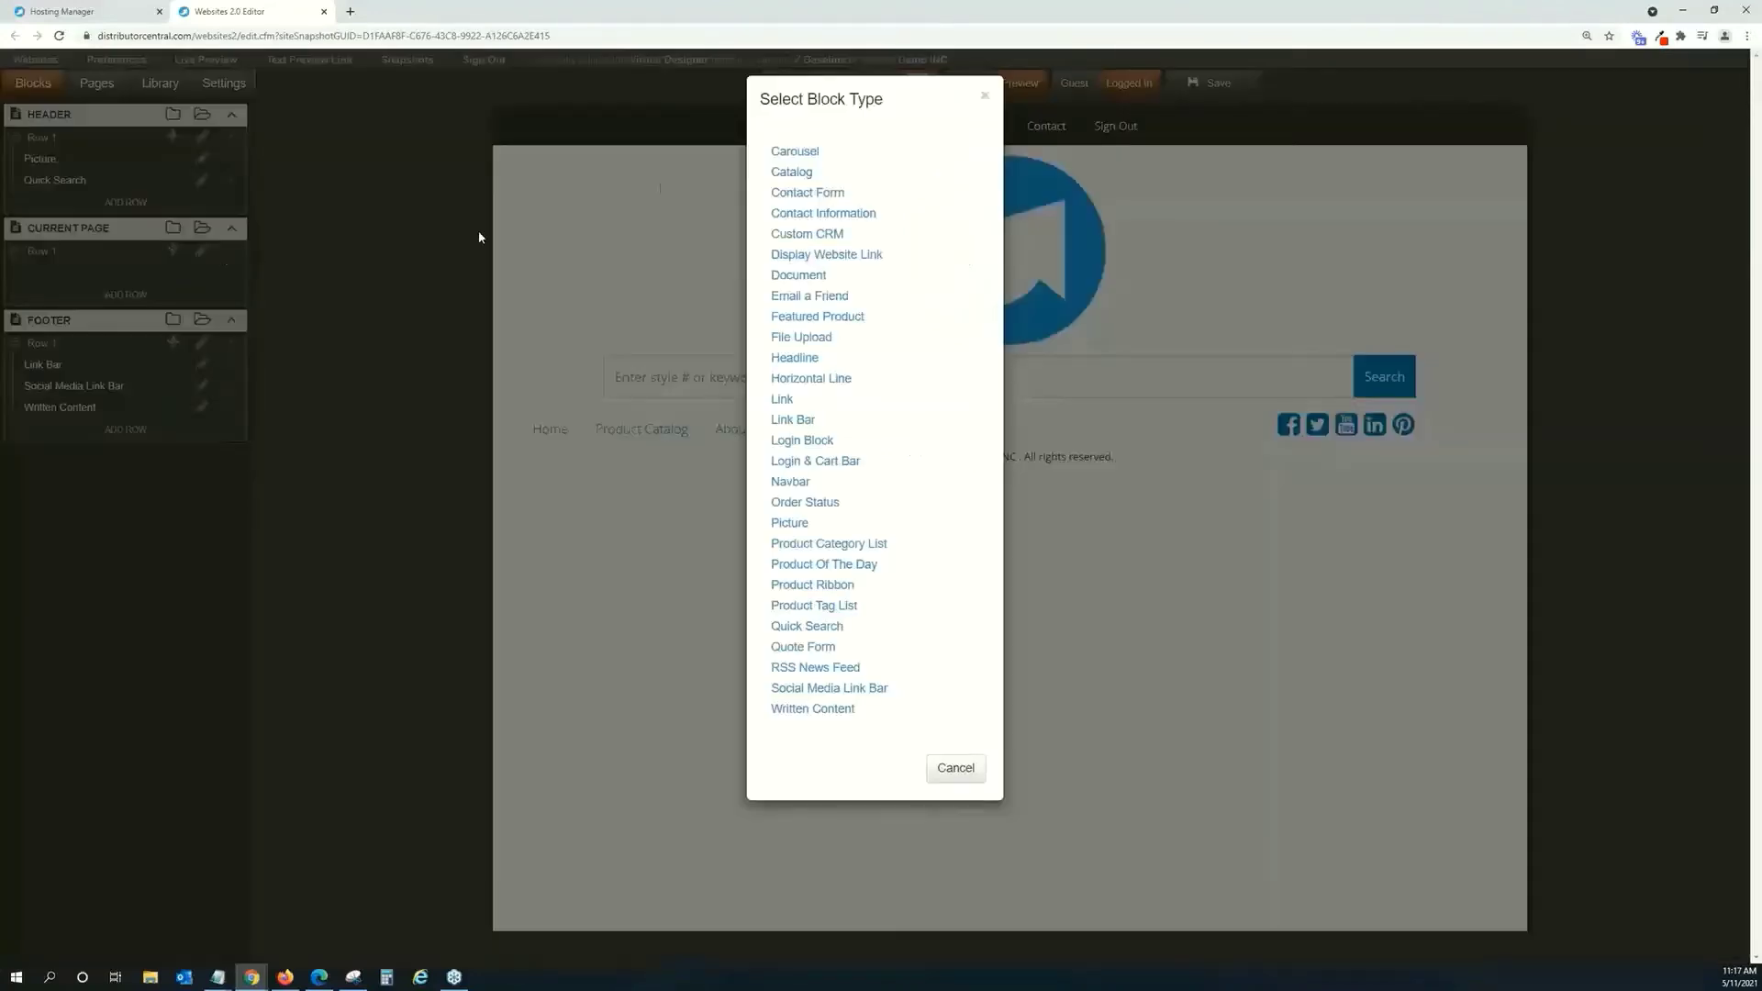
click(811, 173)
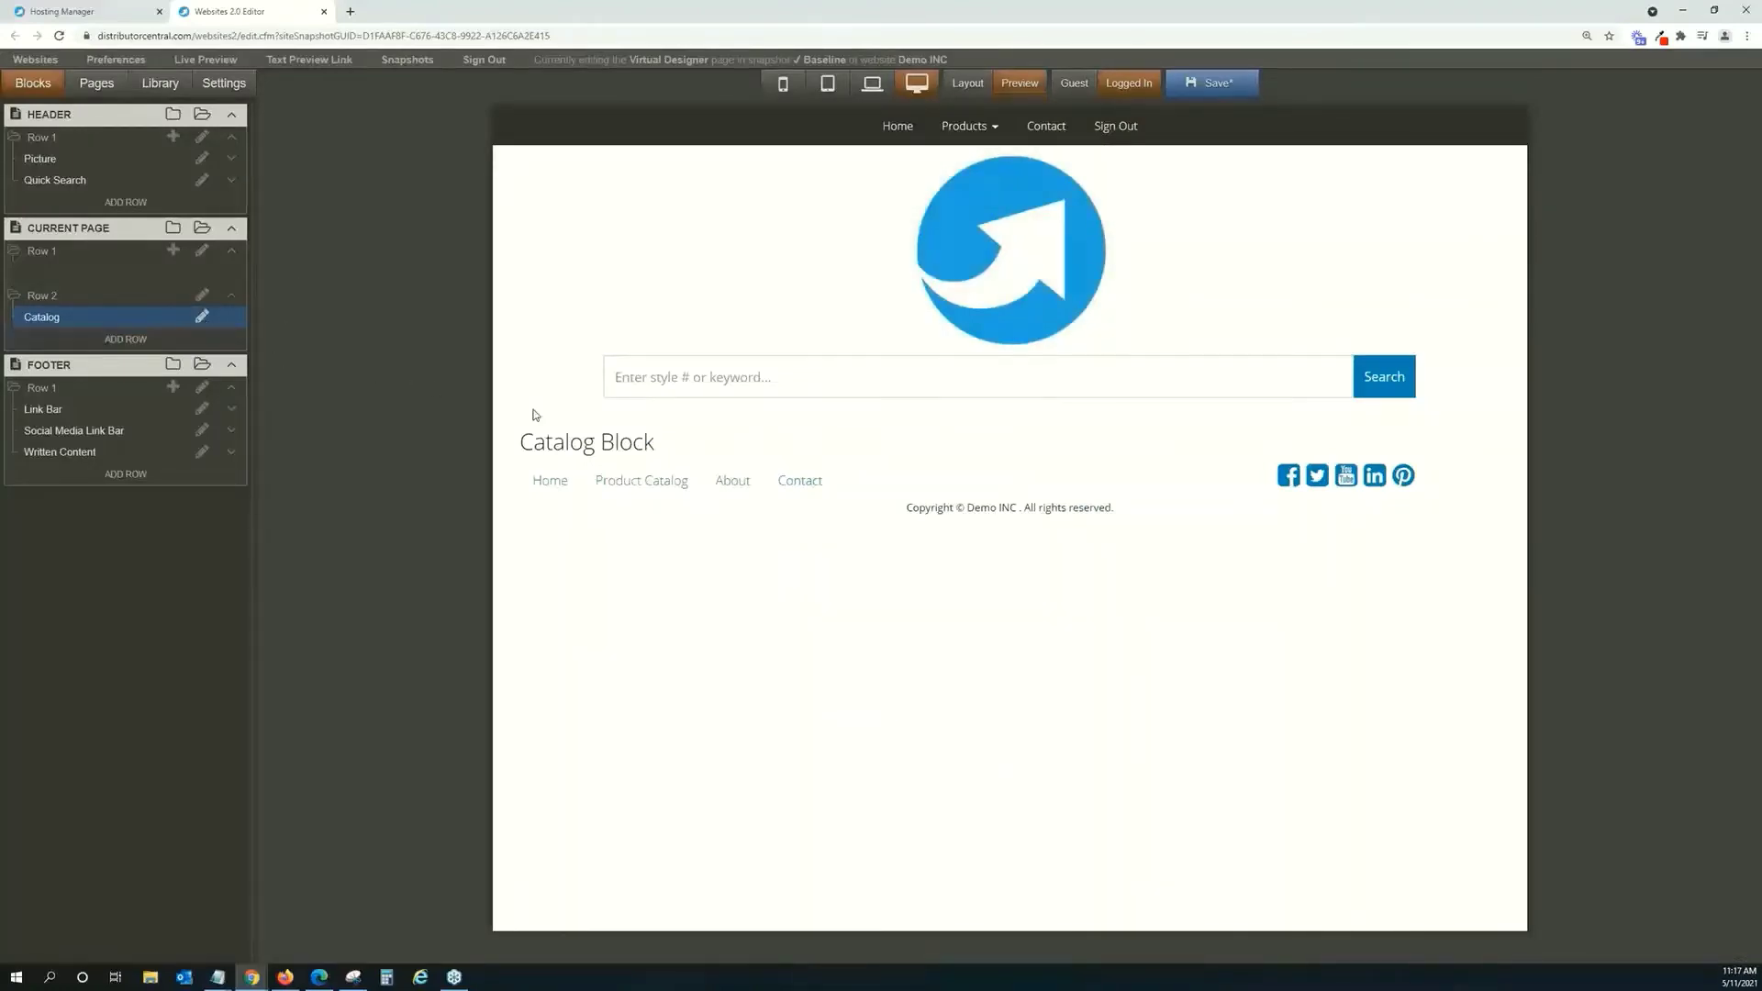
Configure the Catalog block to skip collection selection, use the Virtual Designer collection by default and enable the new search interface.
click(582, 442)
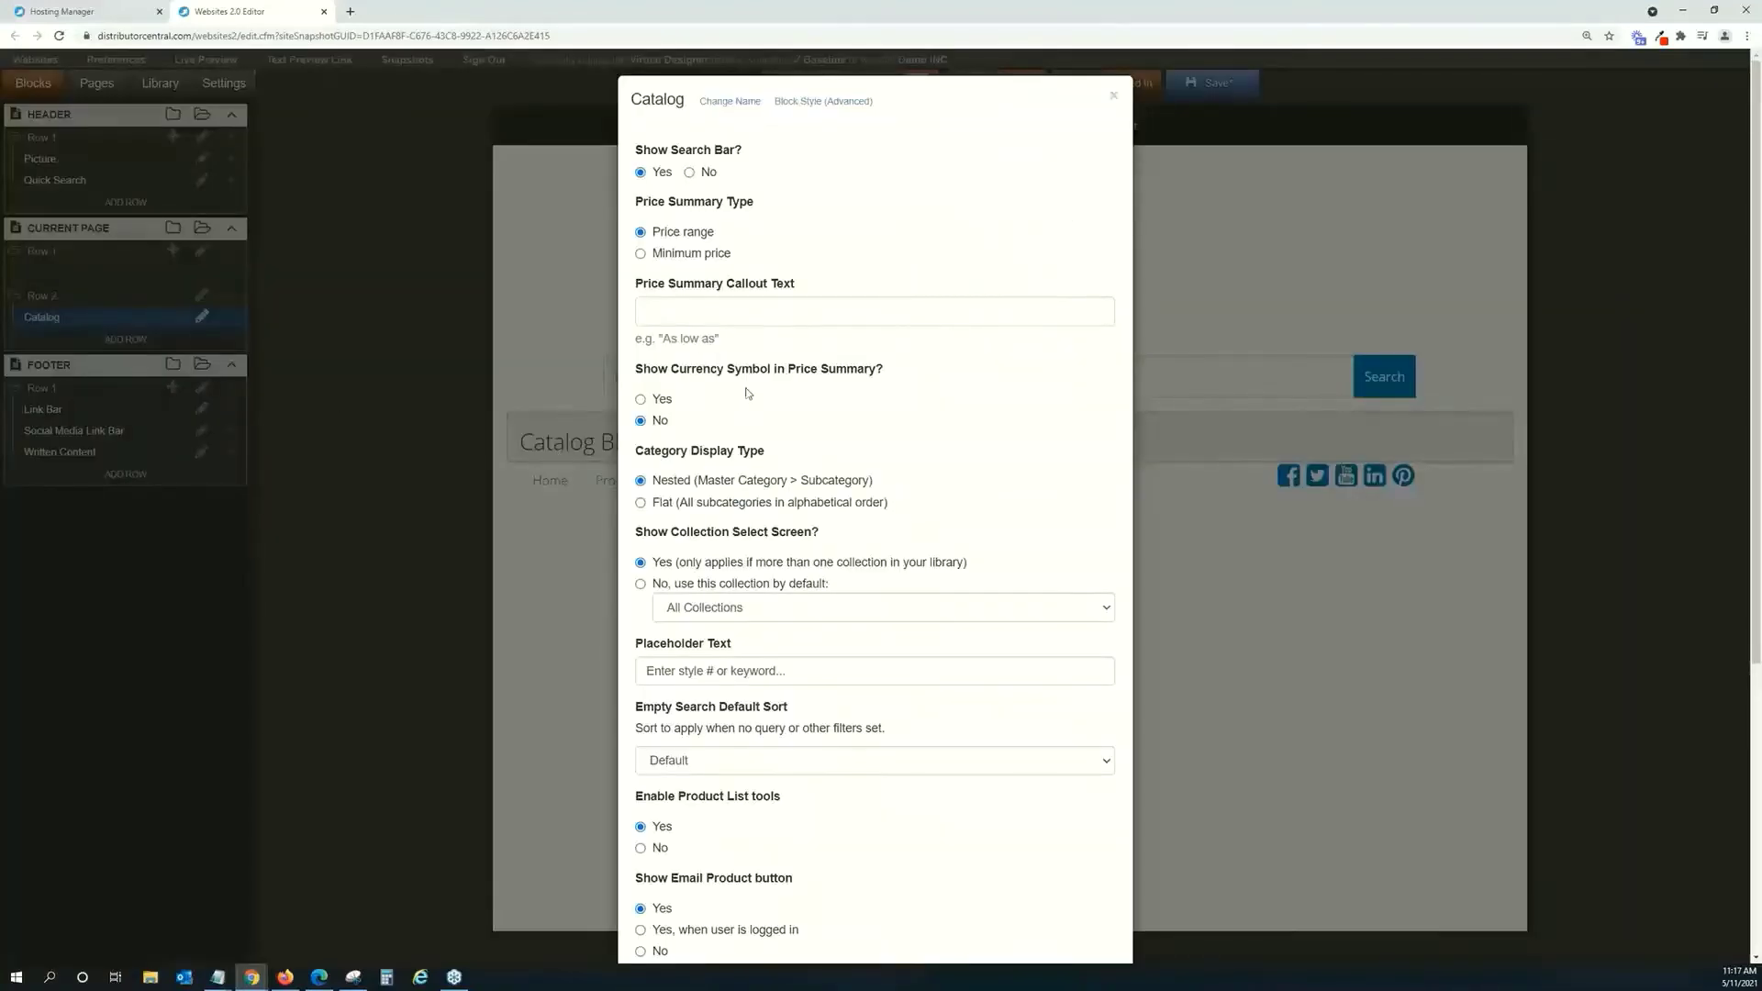
scroll(806, 301, down, 2)
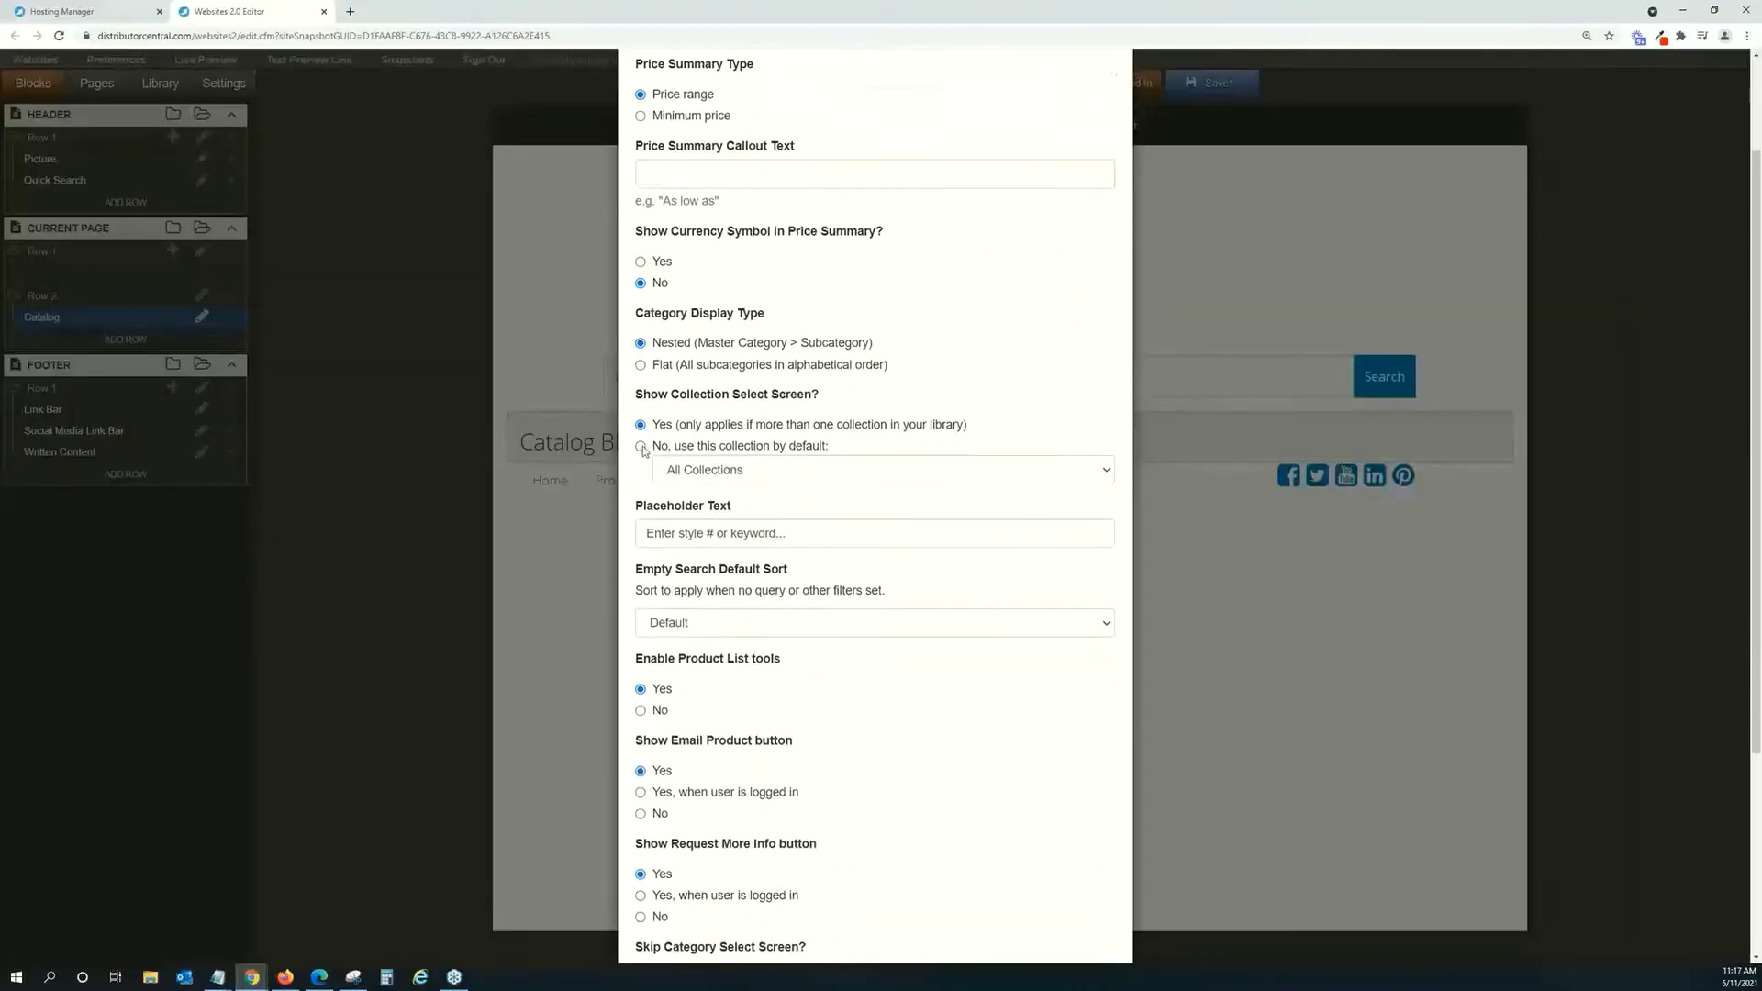
click(640, 445)
click(718, 472)
click(822, 630)
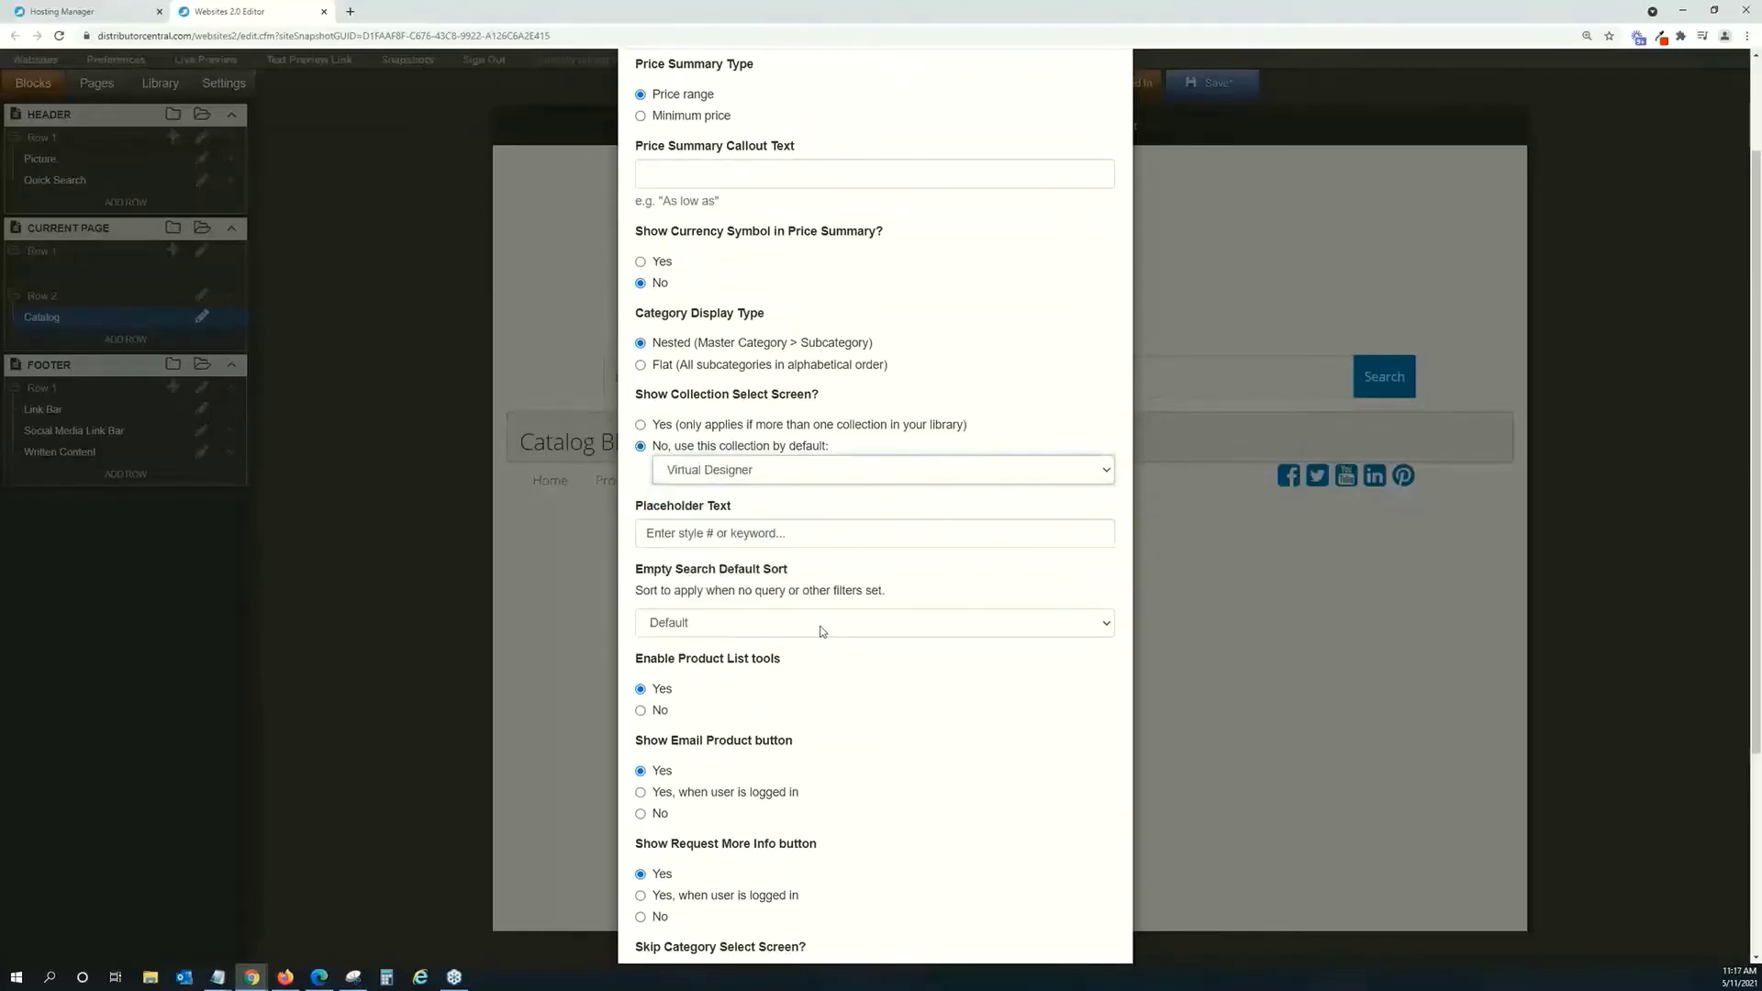
scroll(826, 628, down, 3)
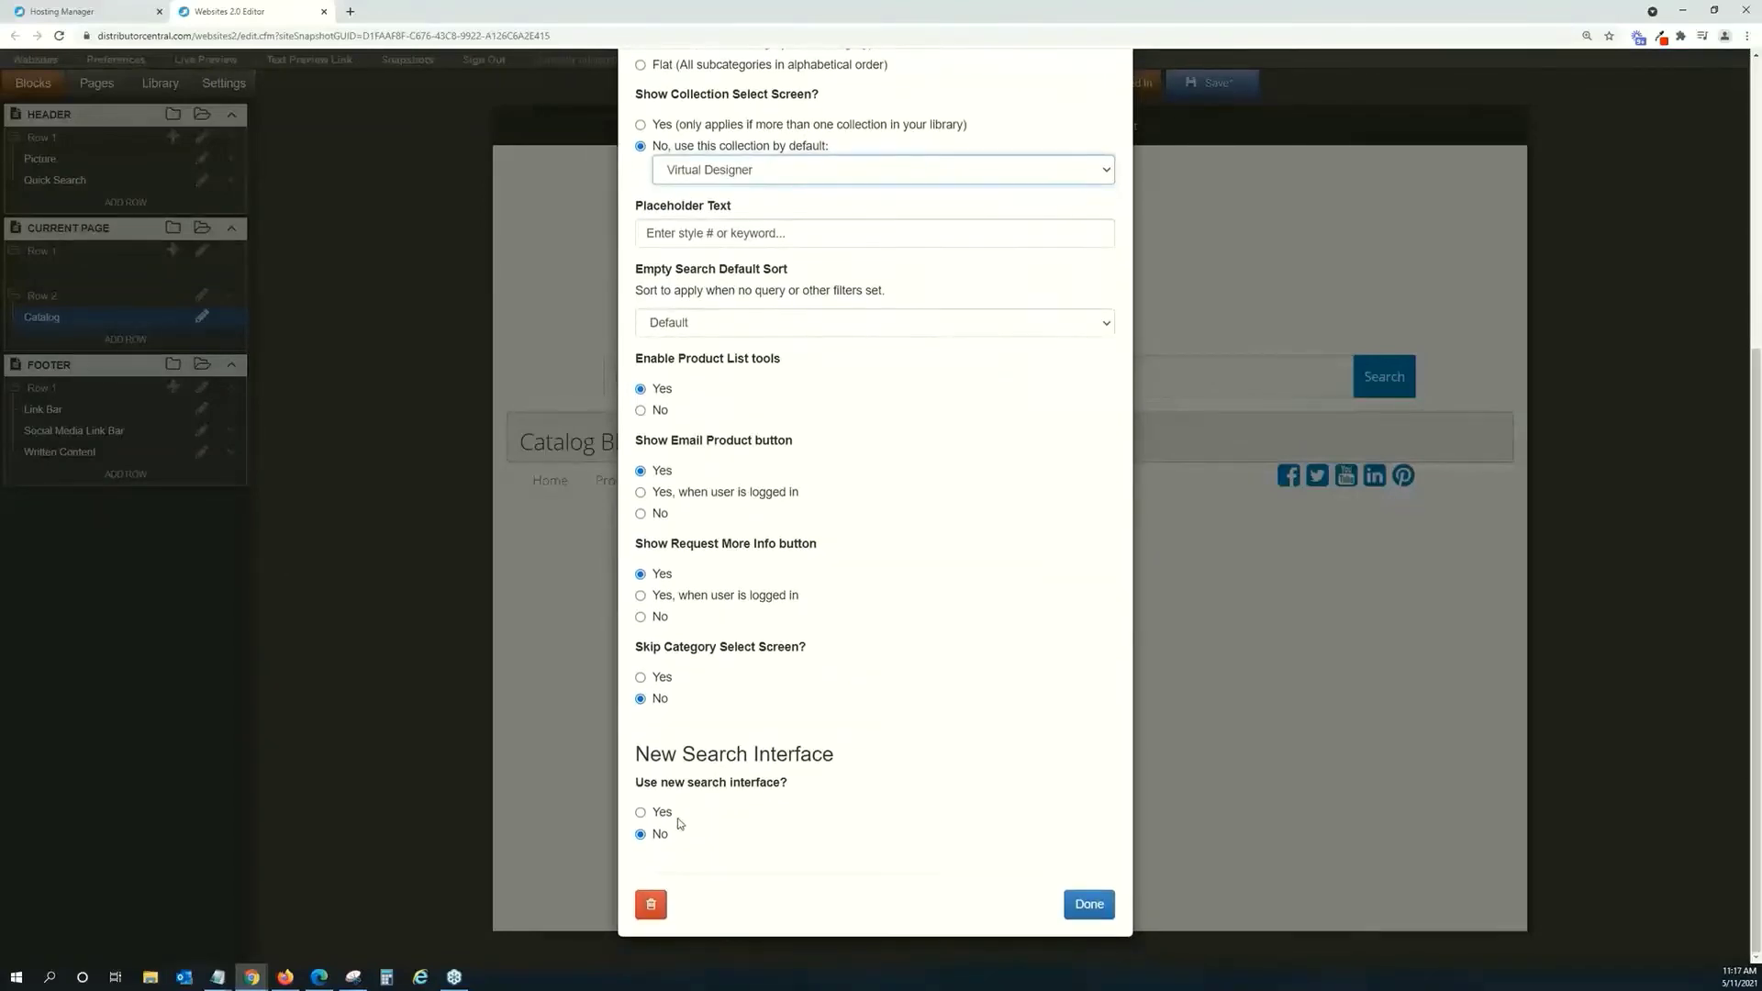
click(668, 814)
click(1092, 905)
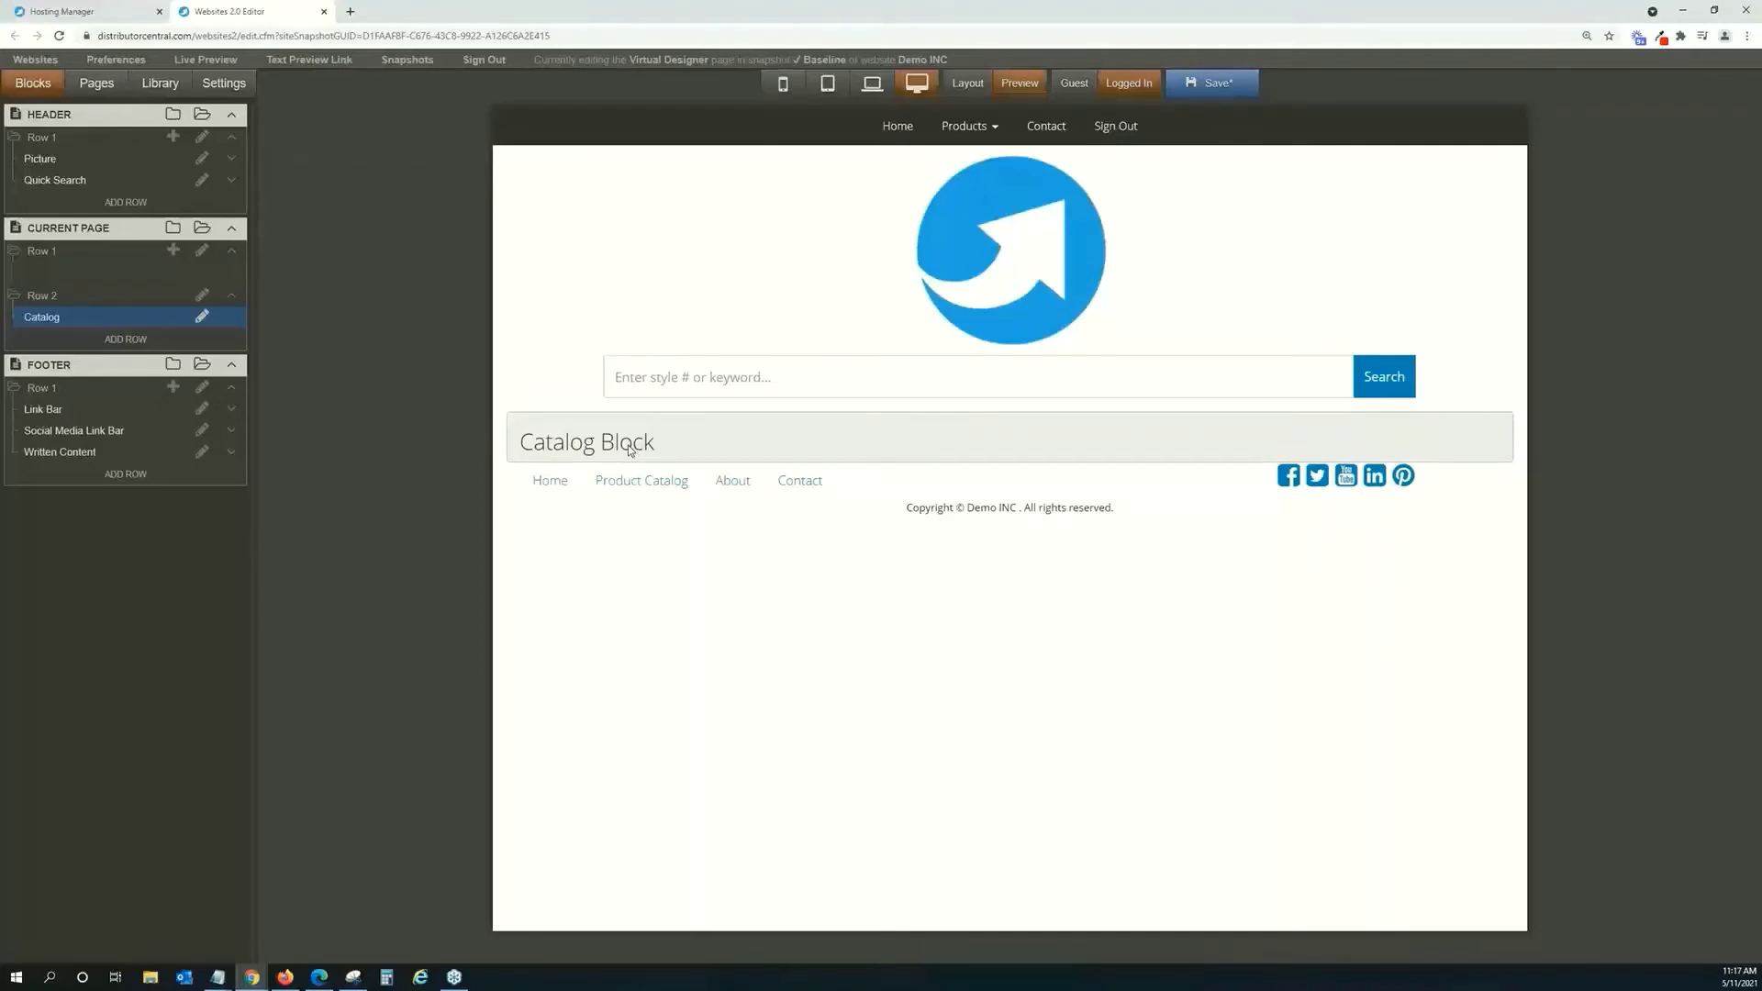
View the virtual-design-template.dcpromosite.com home page in a new tab for its logo call-to-action, then return to the editor.
click(349, 11)
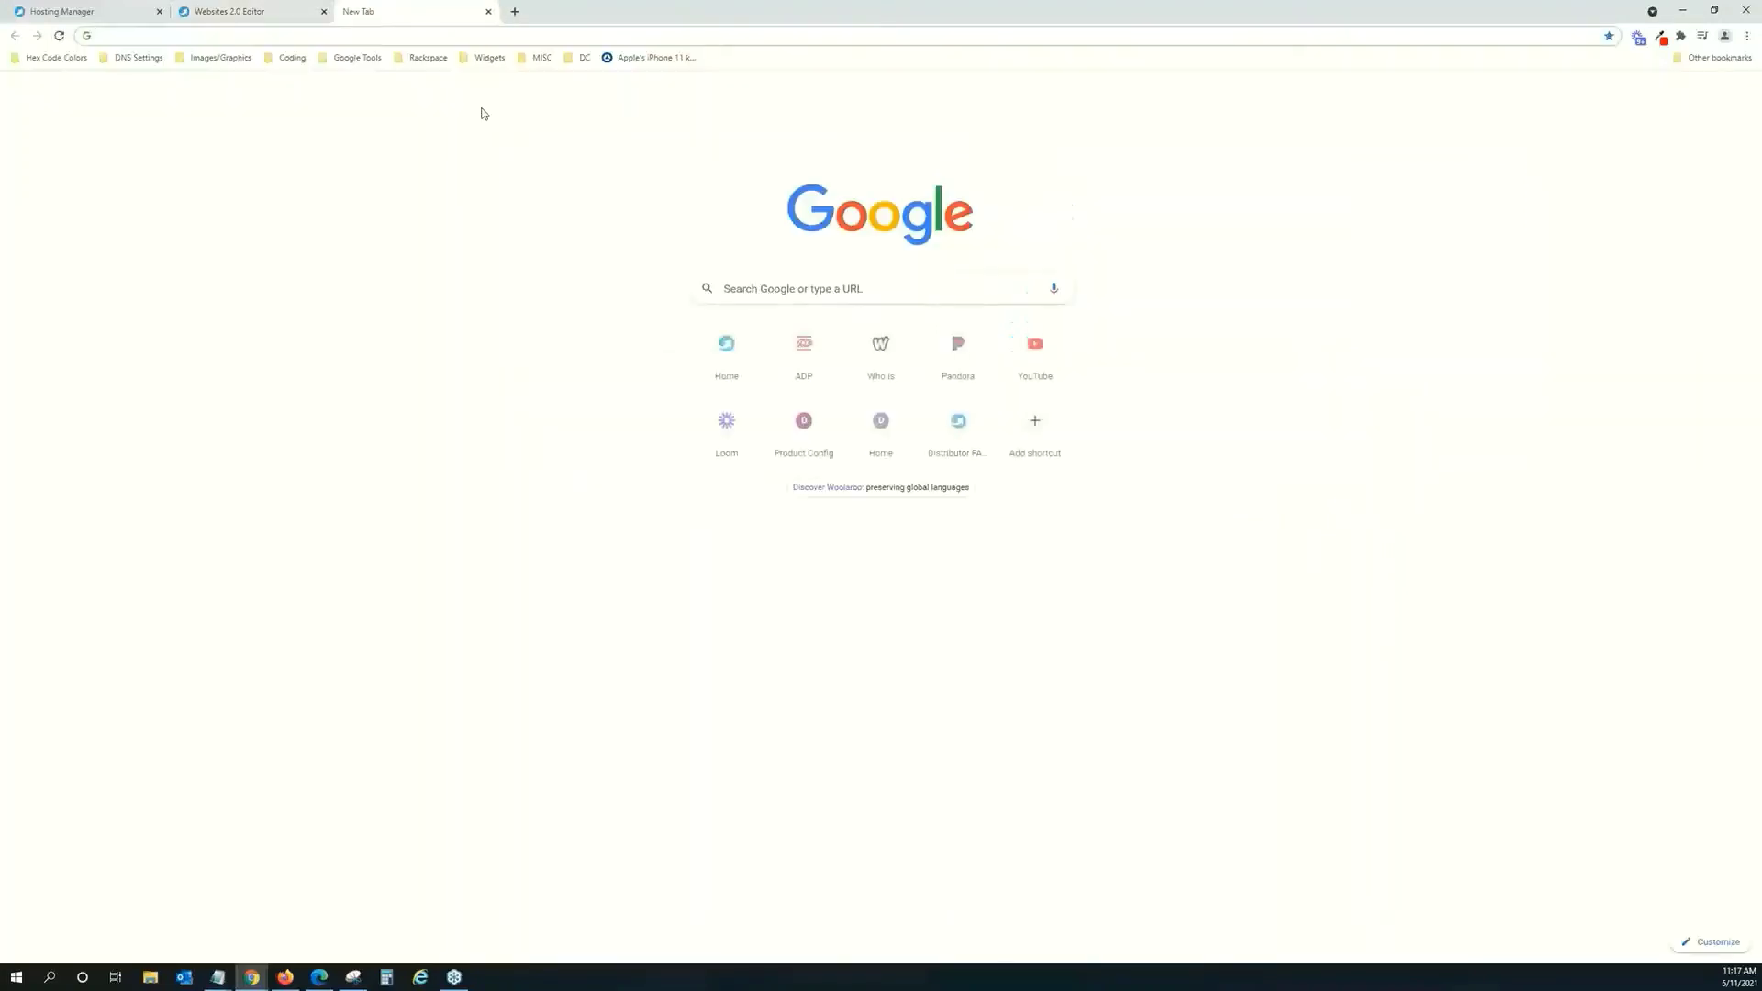
text(vir)
key(Return)
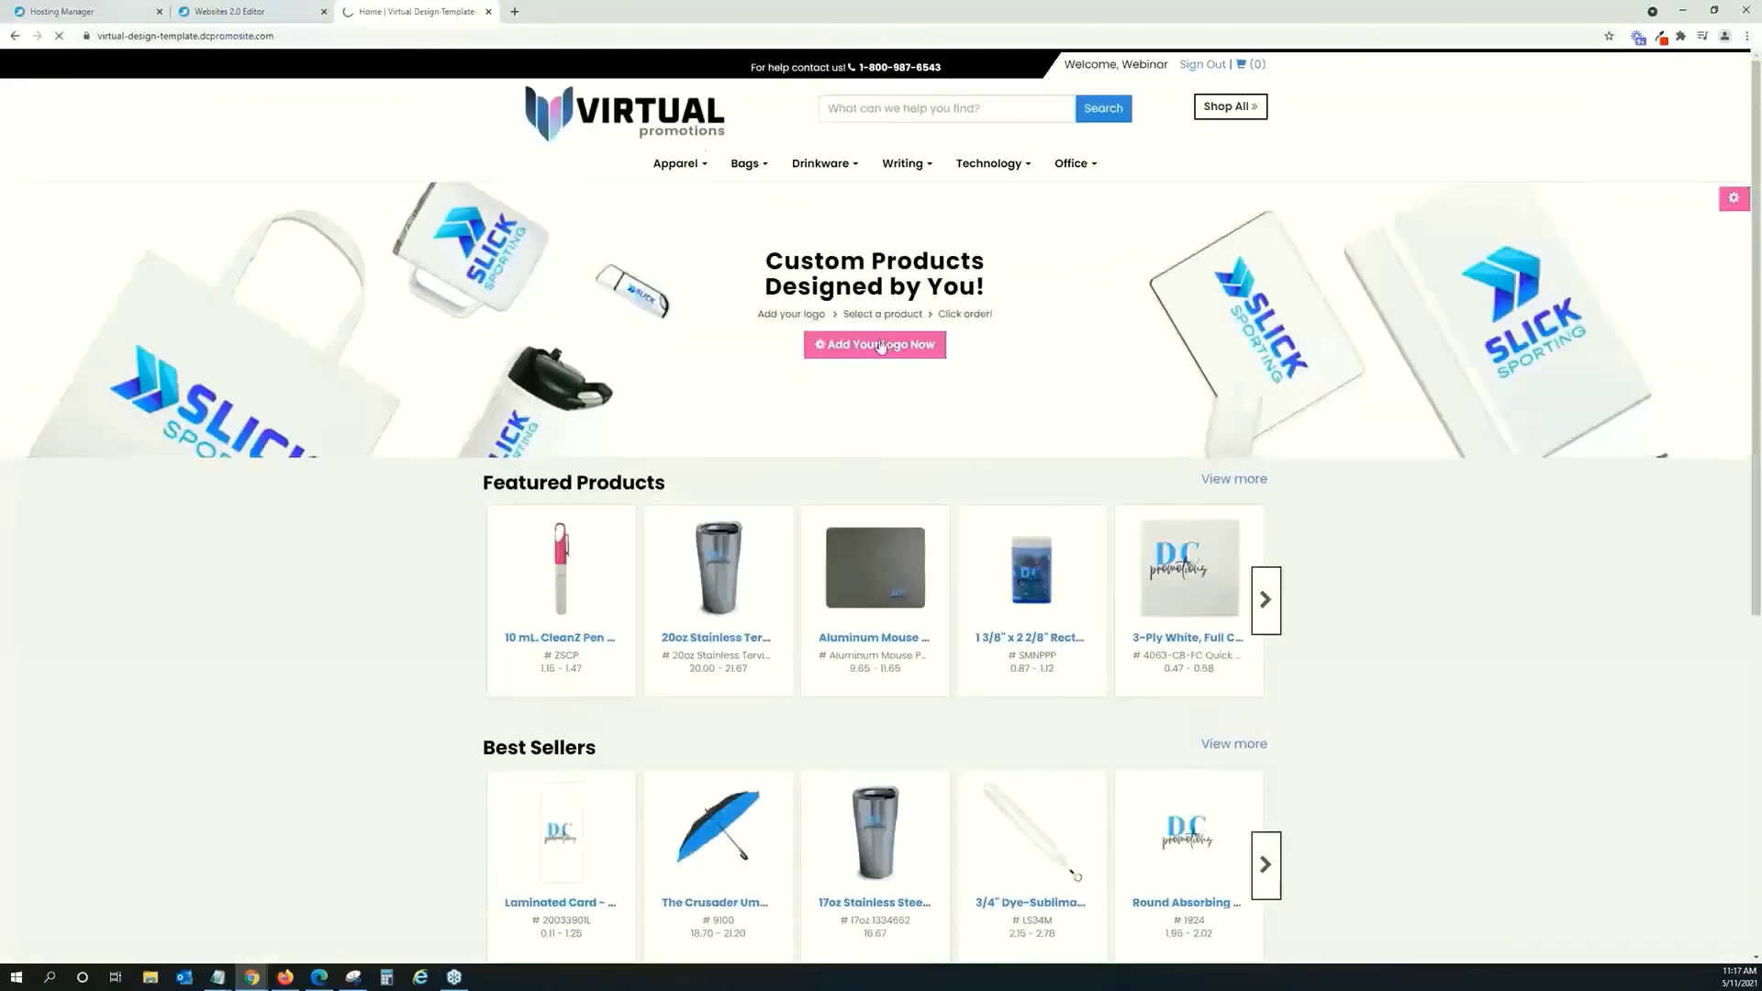
click(251, 9)
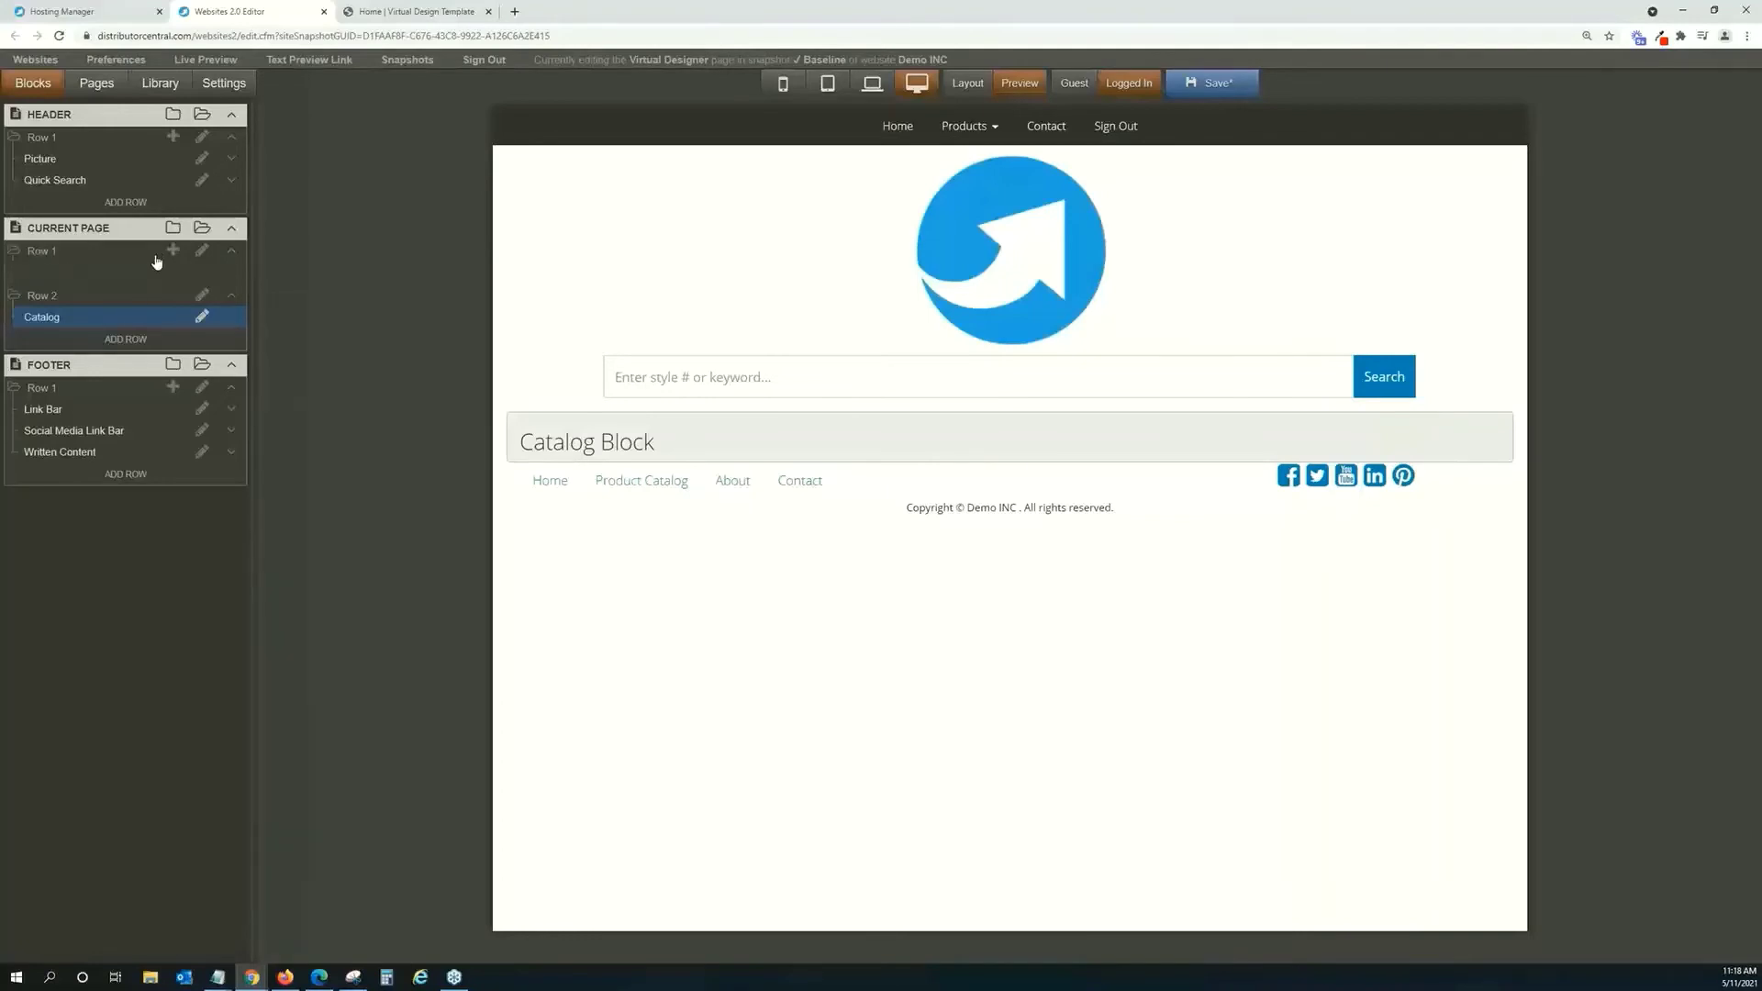
Add a Written Content block above the catalog, paste the "Custom Products Designed by You!" logo-button HTML as source, and save the site.
click(173, 251)
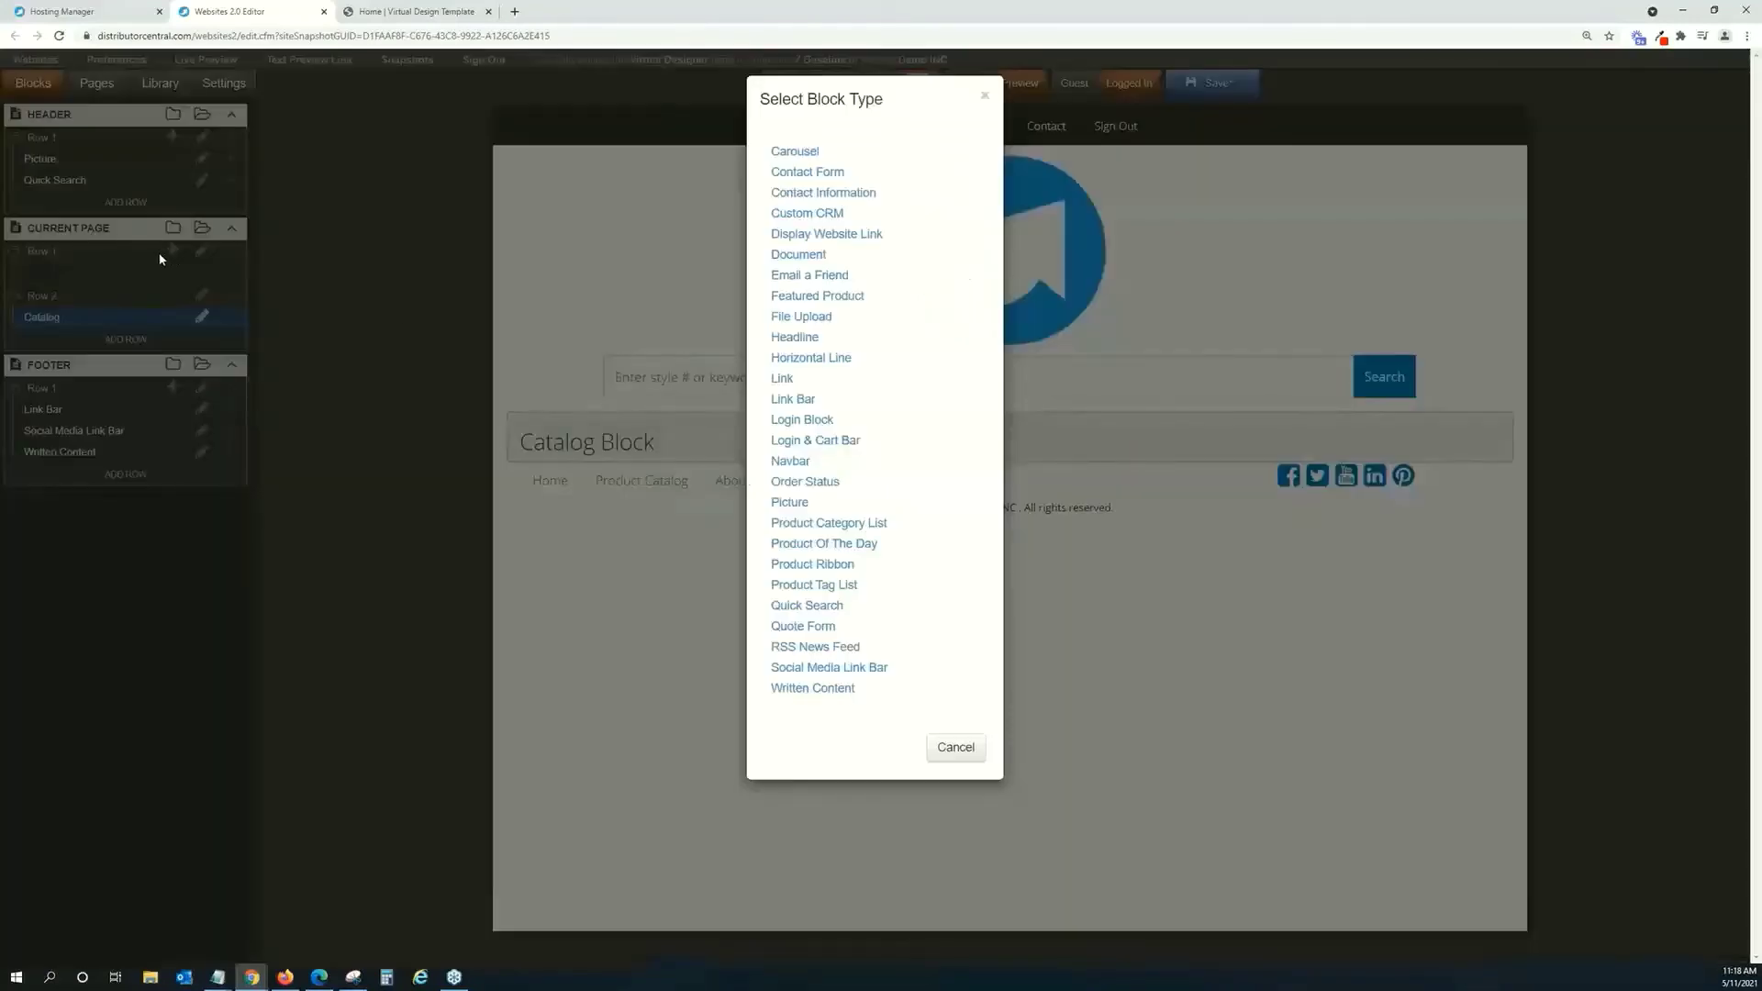
click(837, 690)
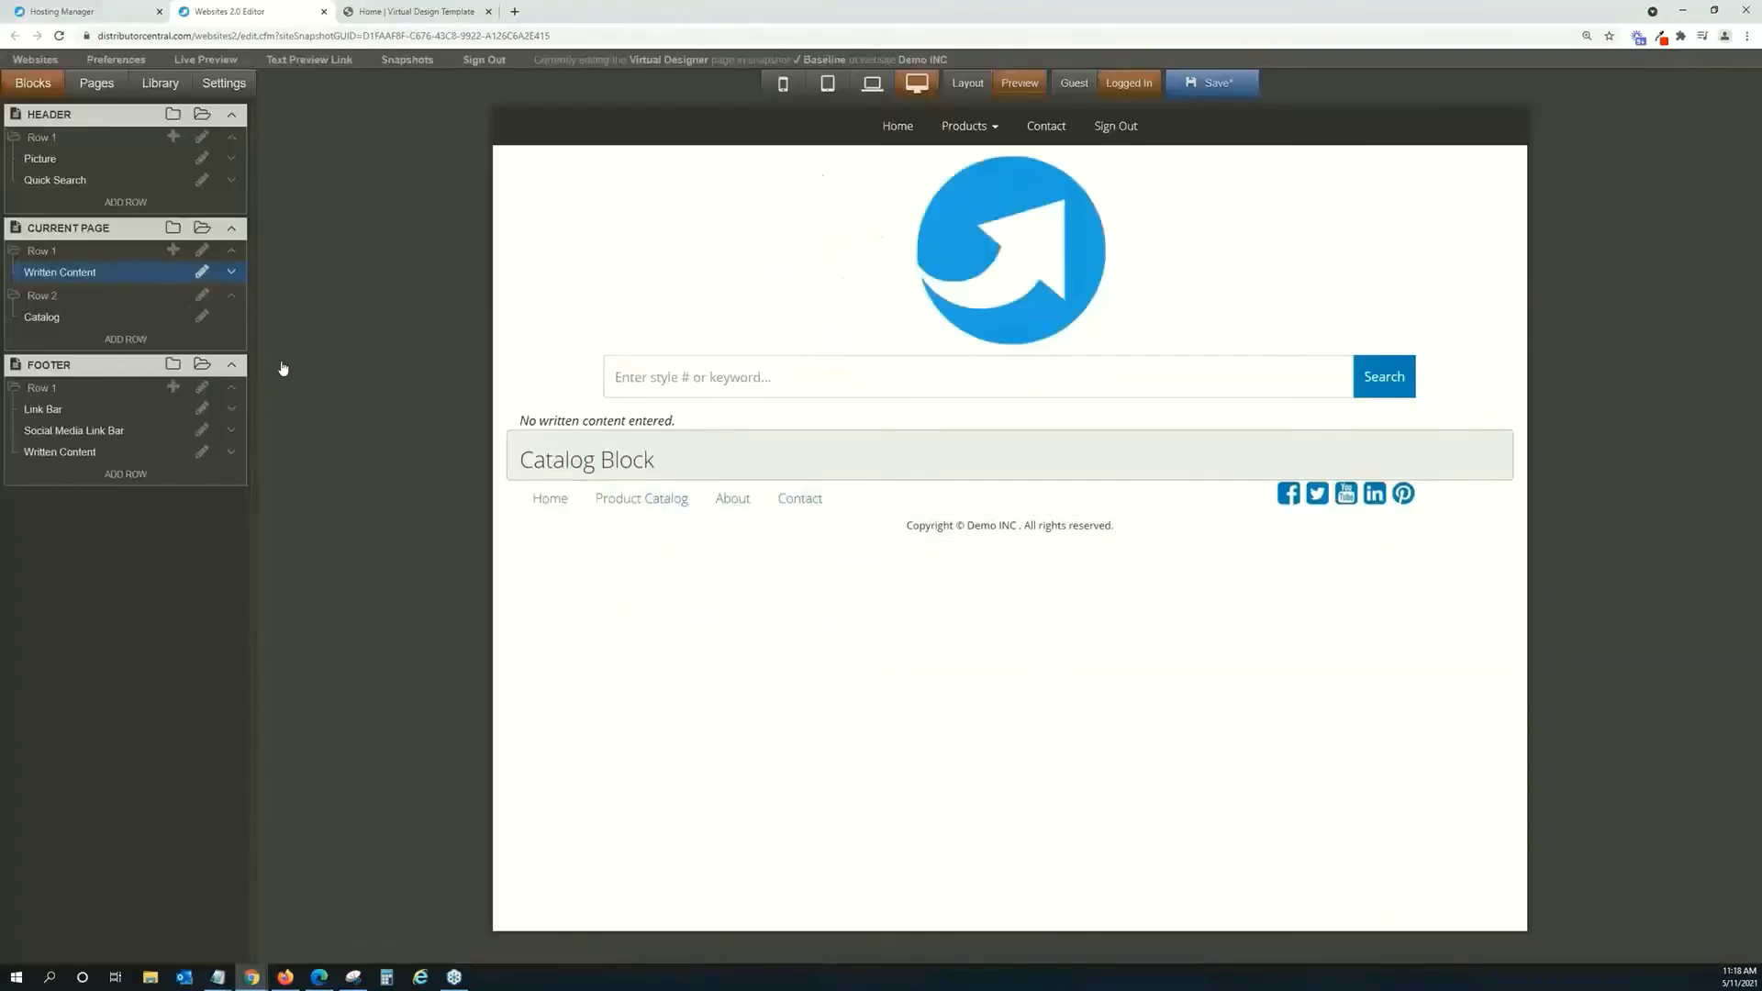
click(202, 272)
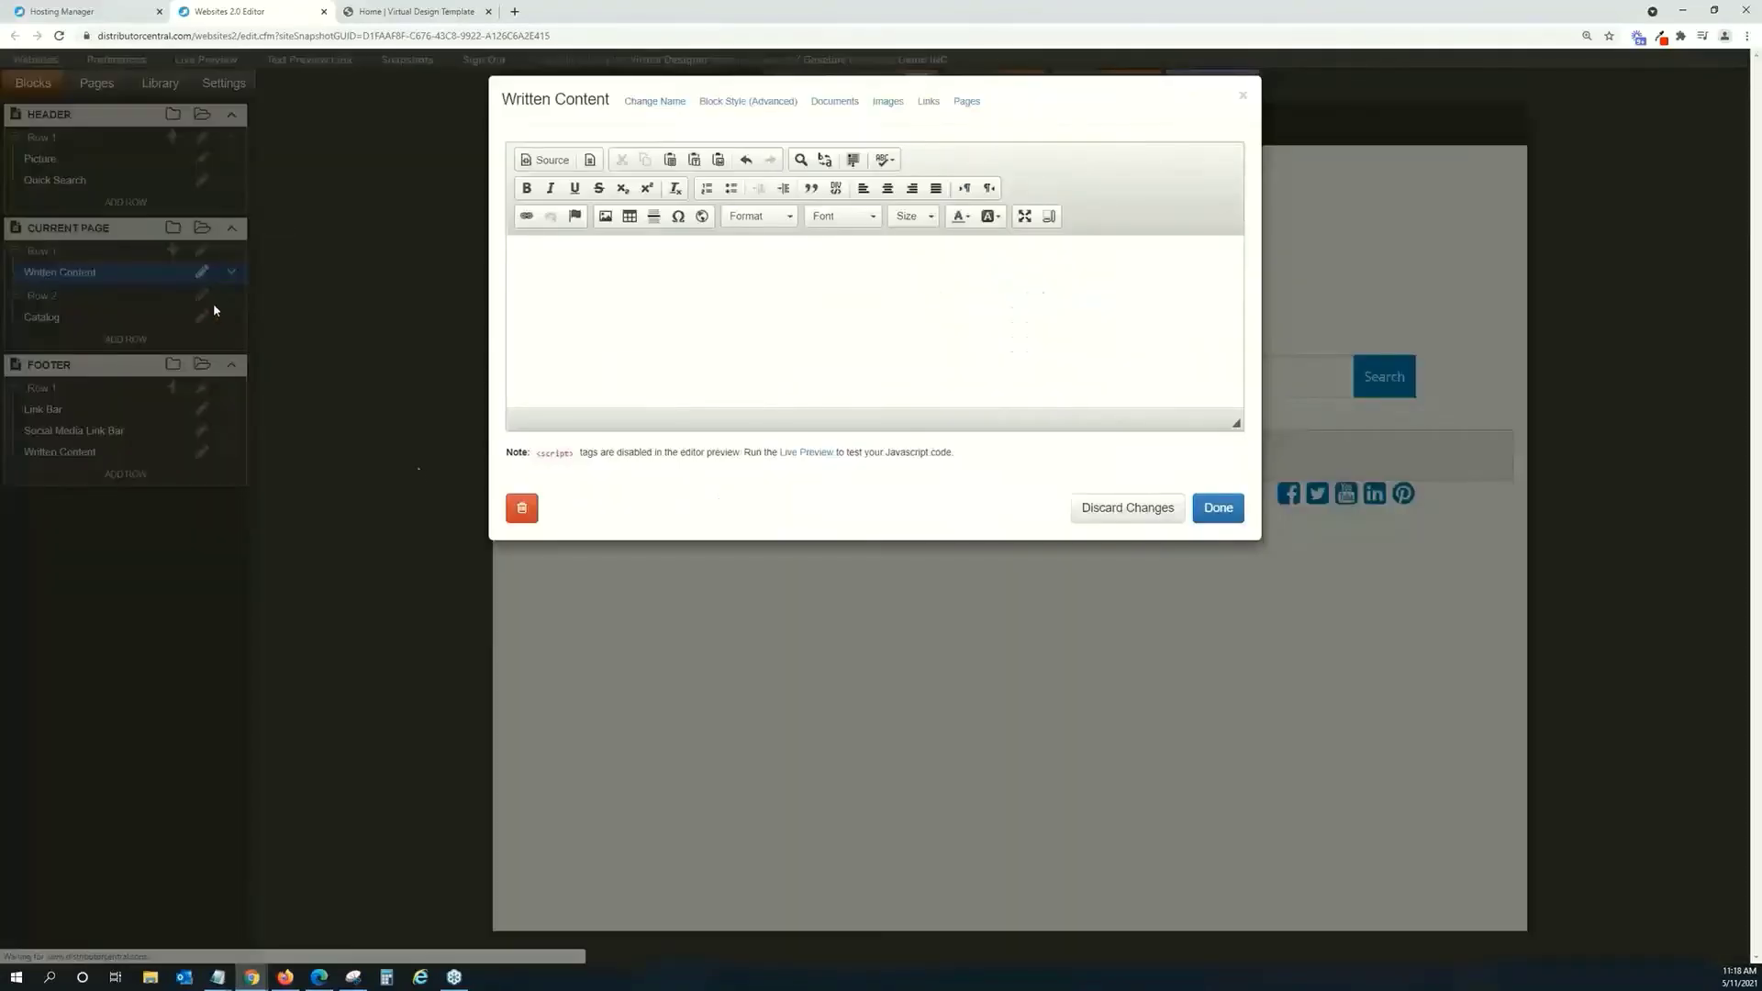
click(547, 160)
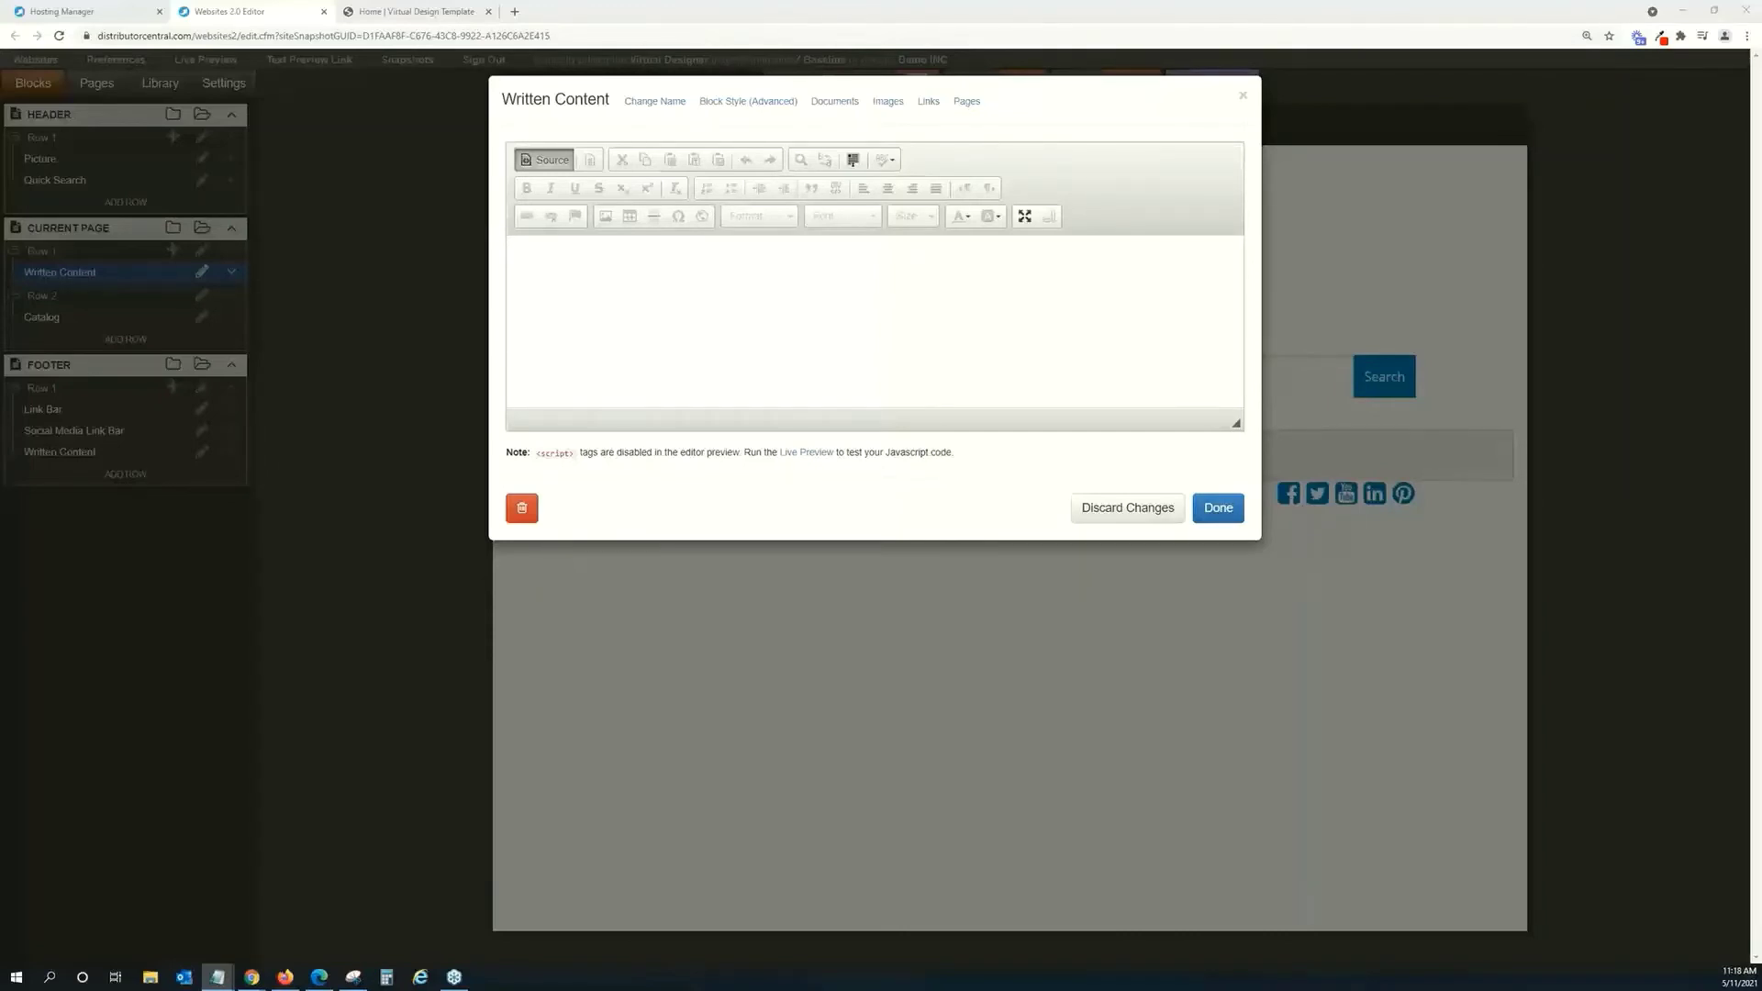
click(651, 263)
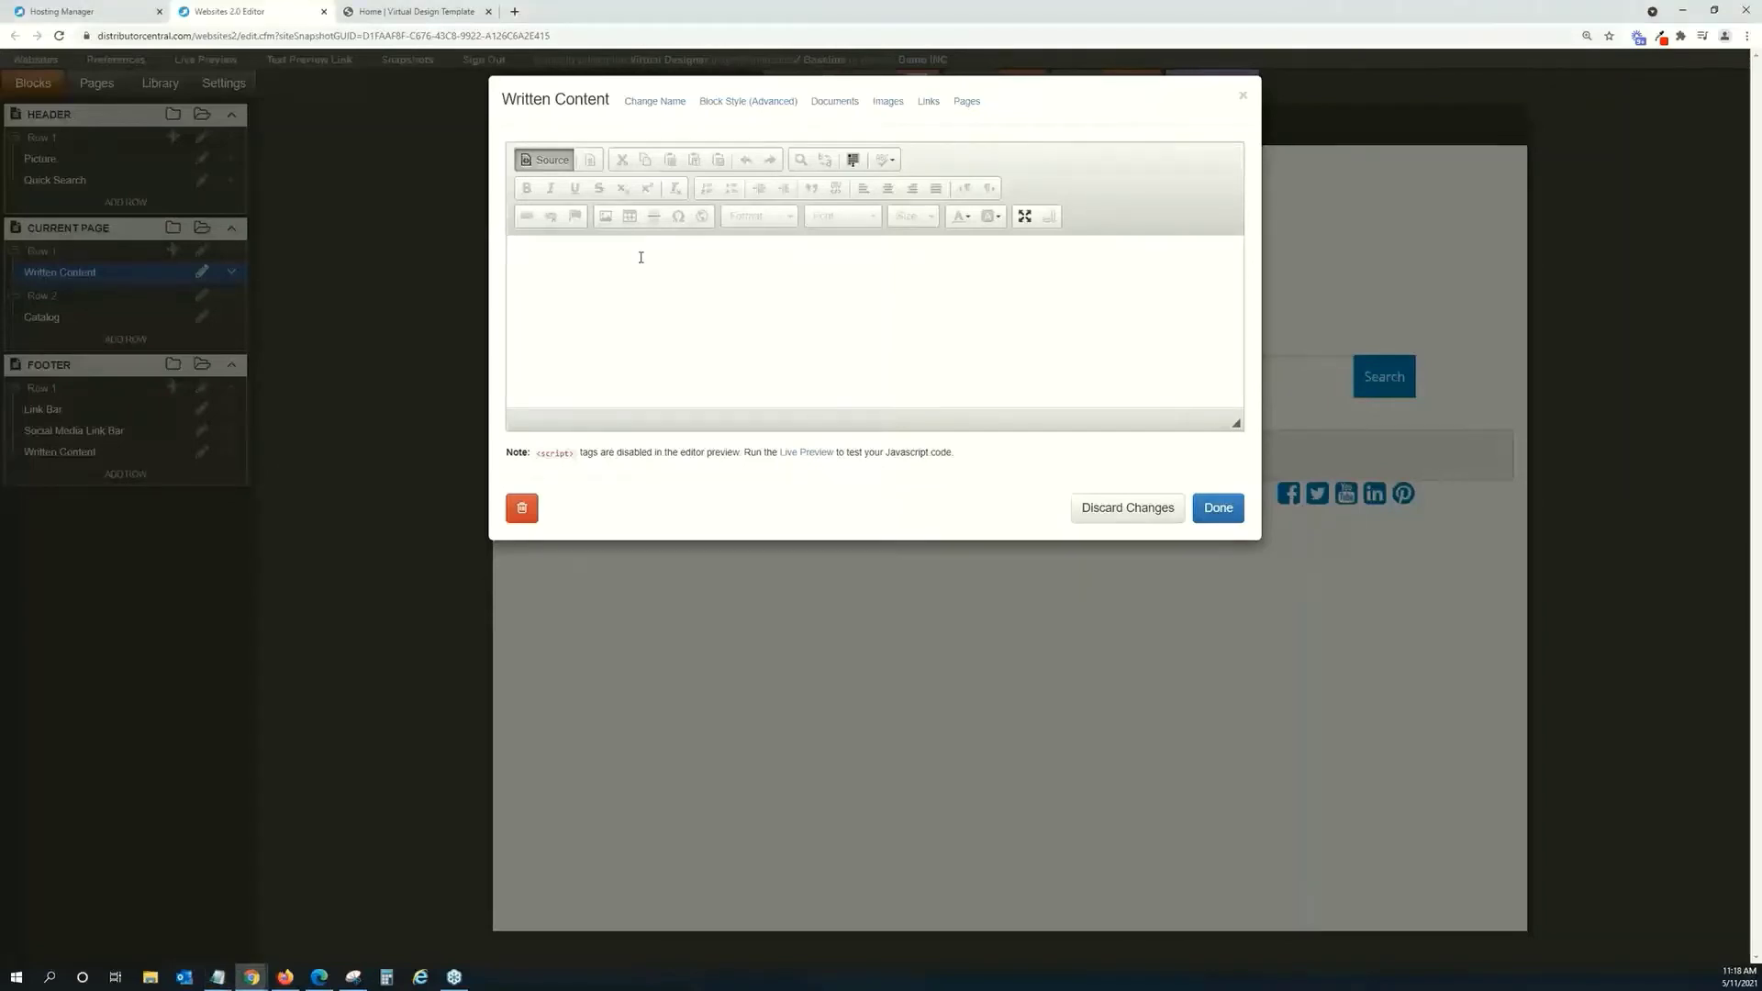
key(ctrl+v)
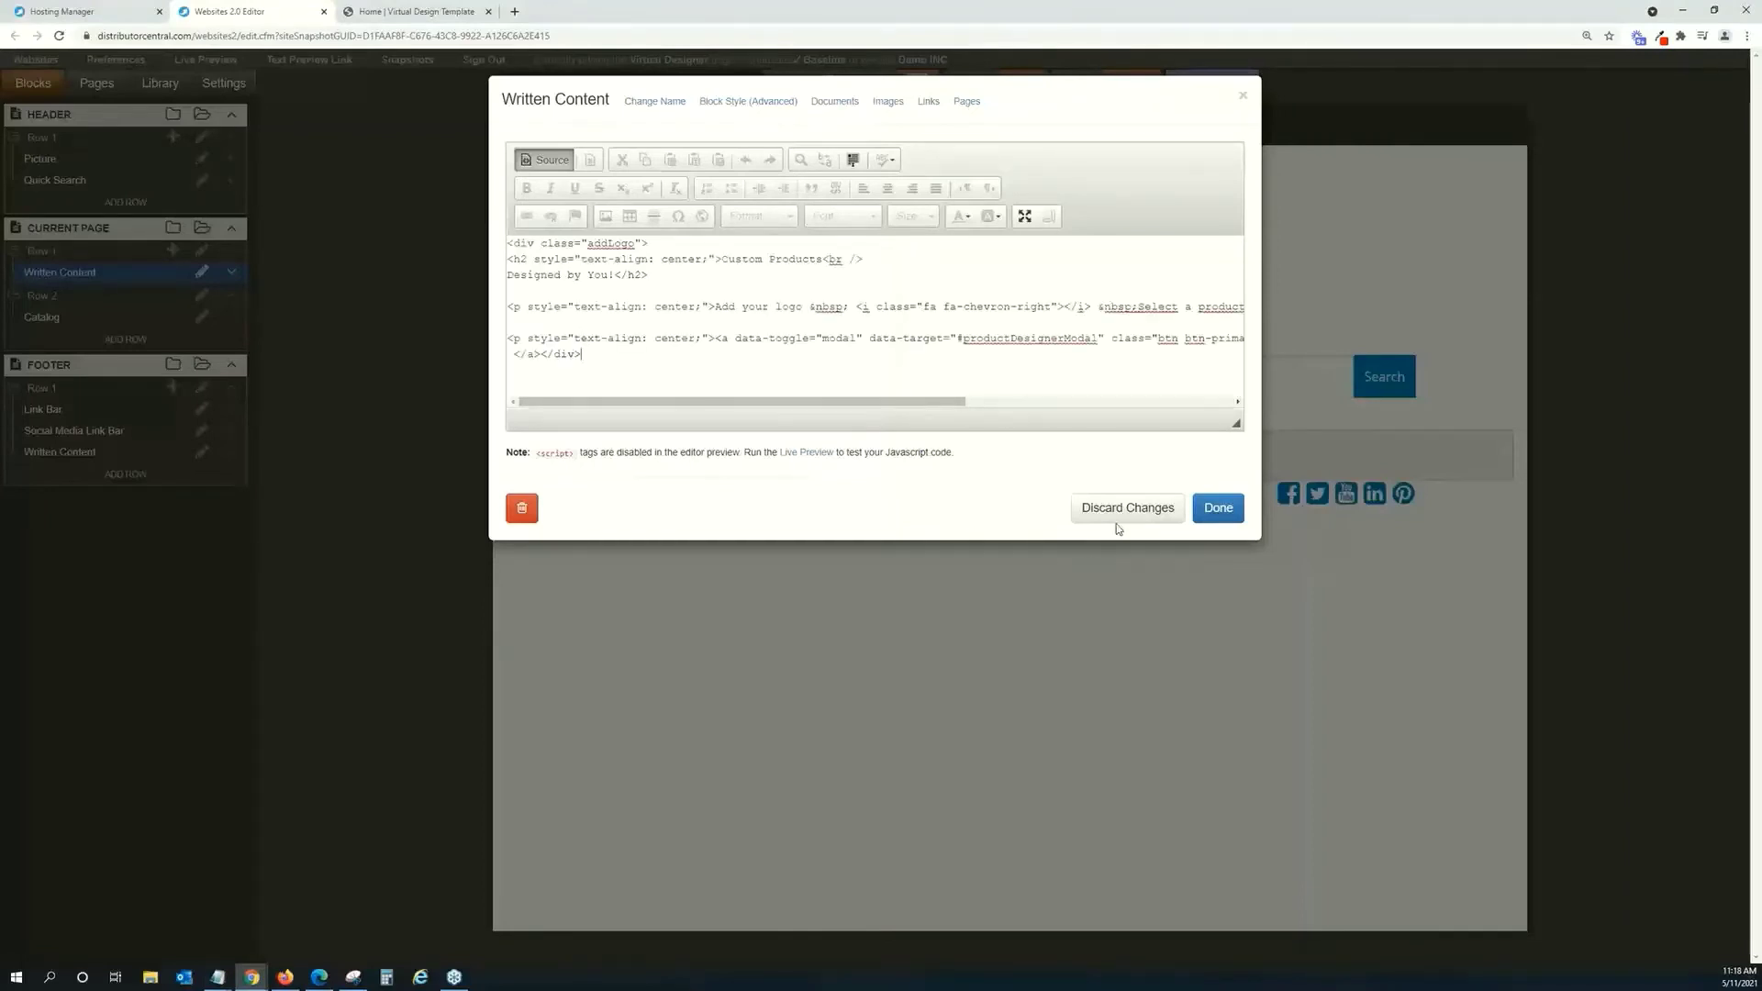
click(1202, 508)
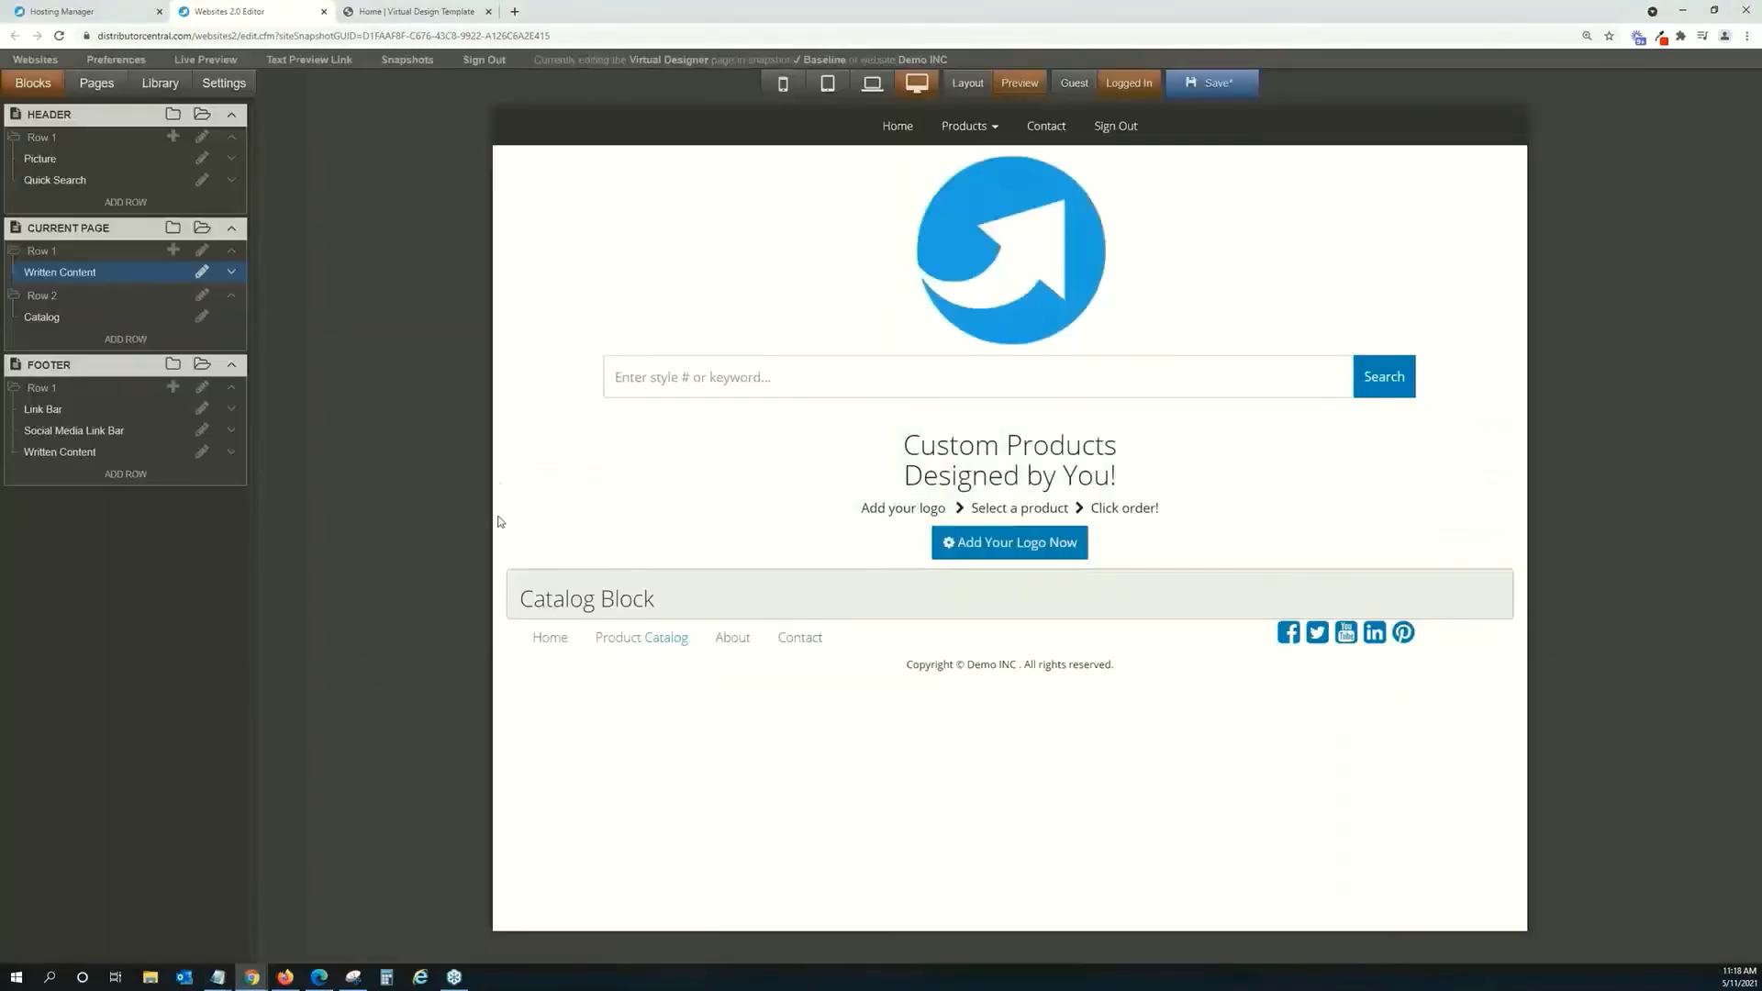
click(1212, 83)
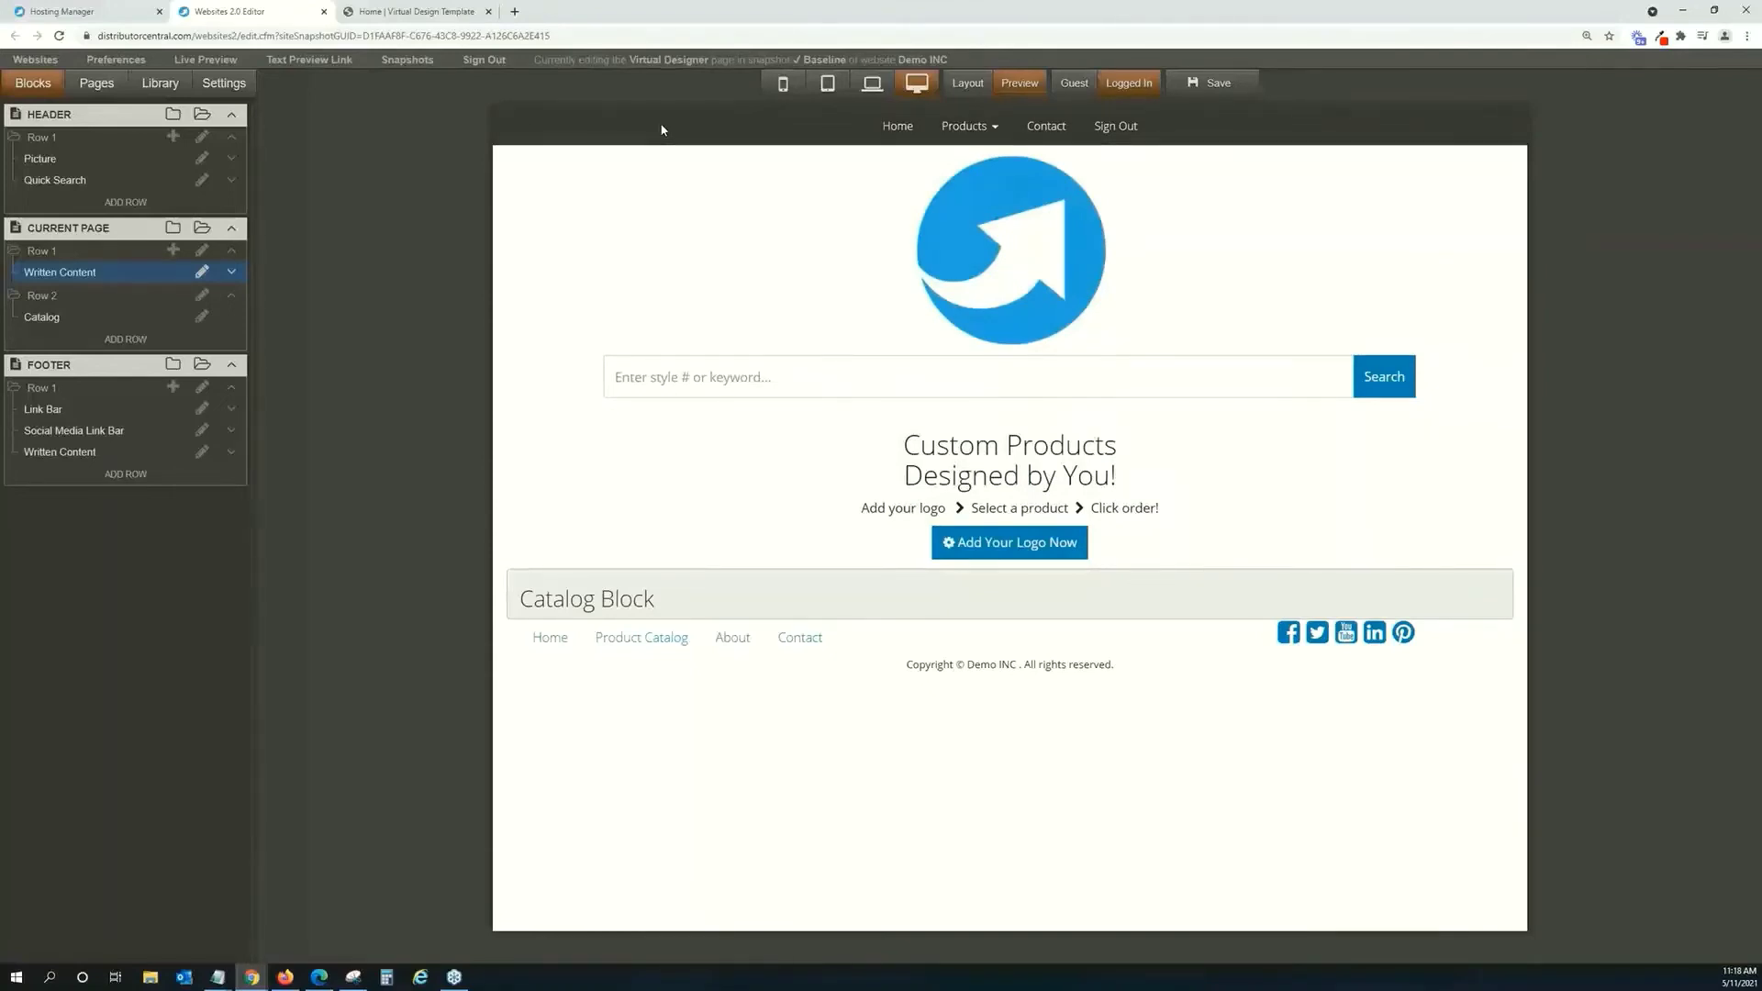
Add a Virtual Designer page link to the global navbar between Products and Contact, and save the site.
click(661, 129)
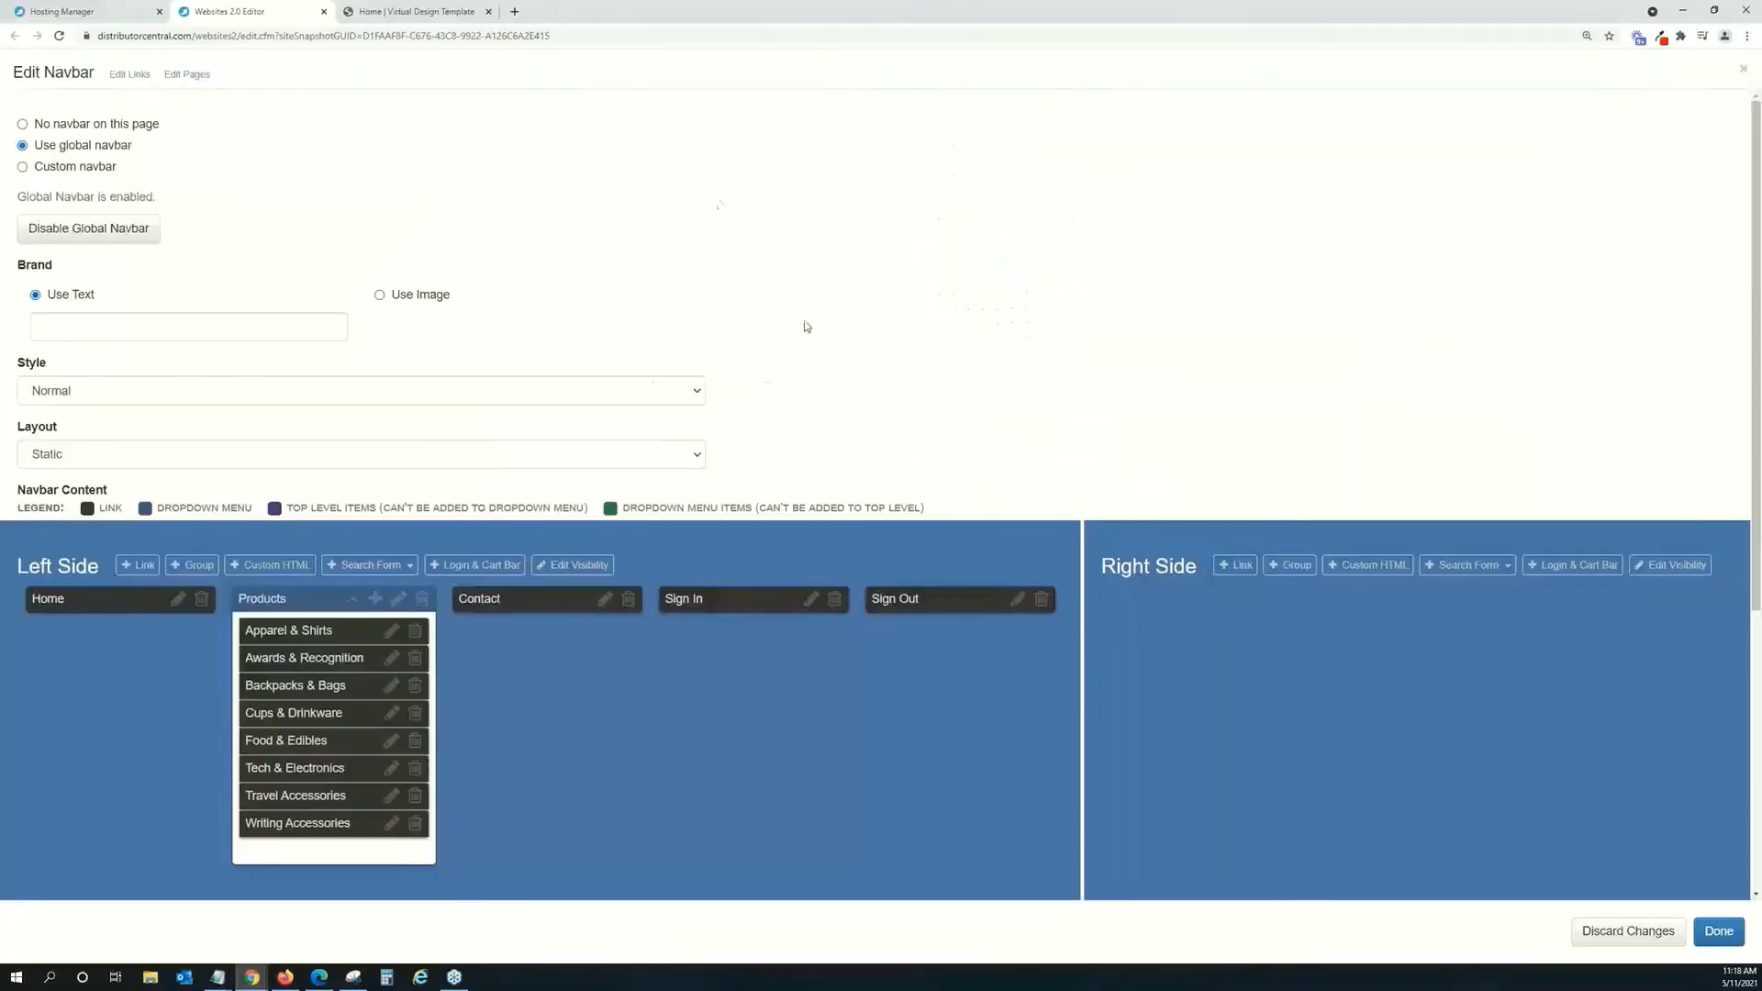
click(136, 565)
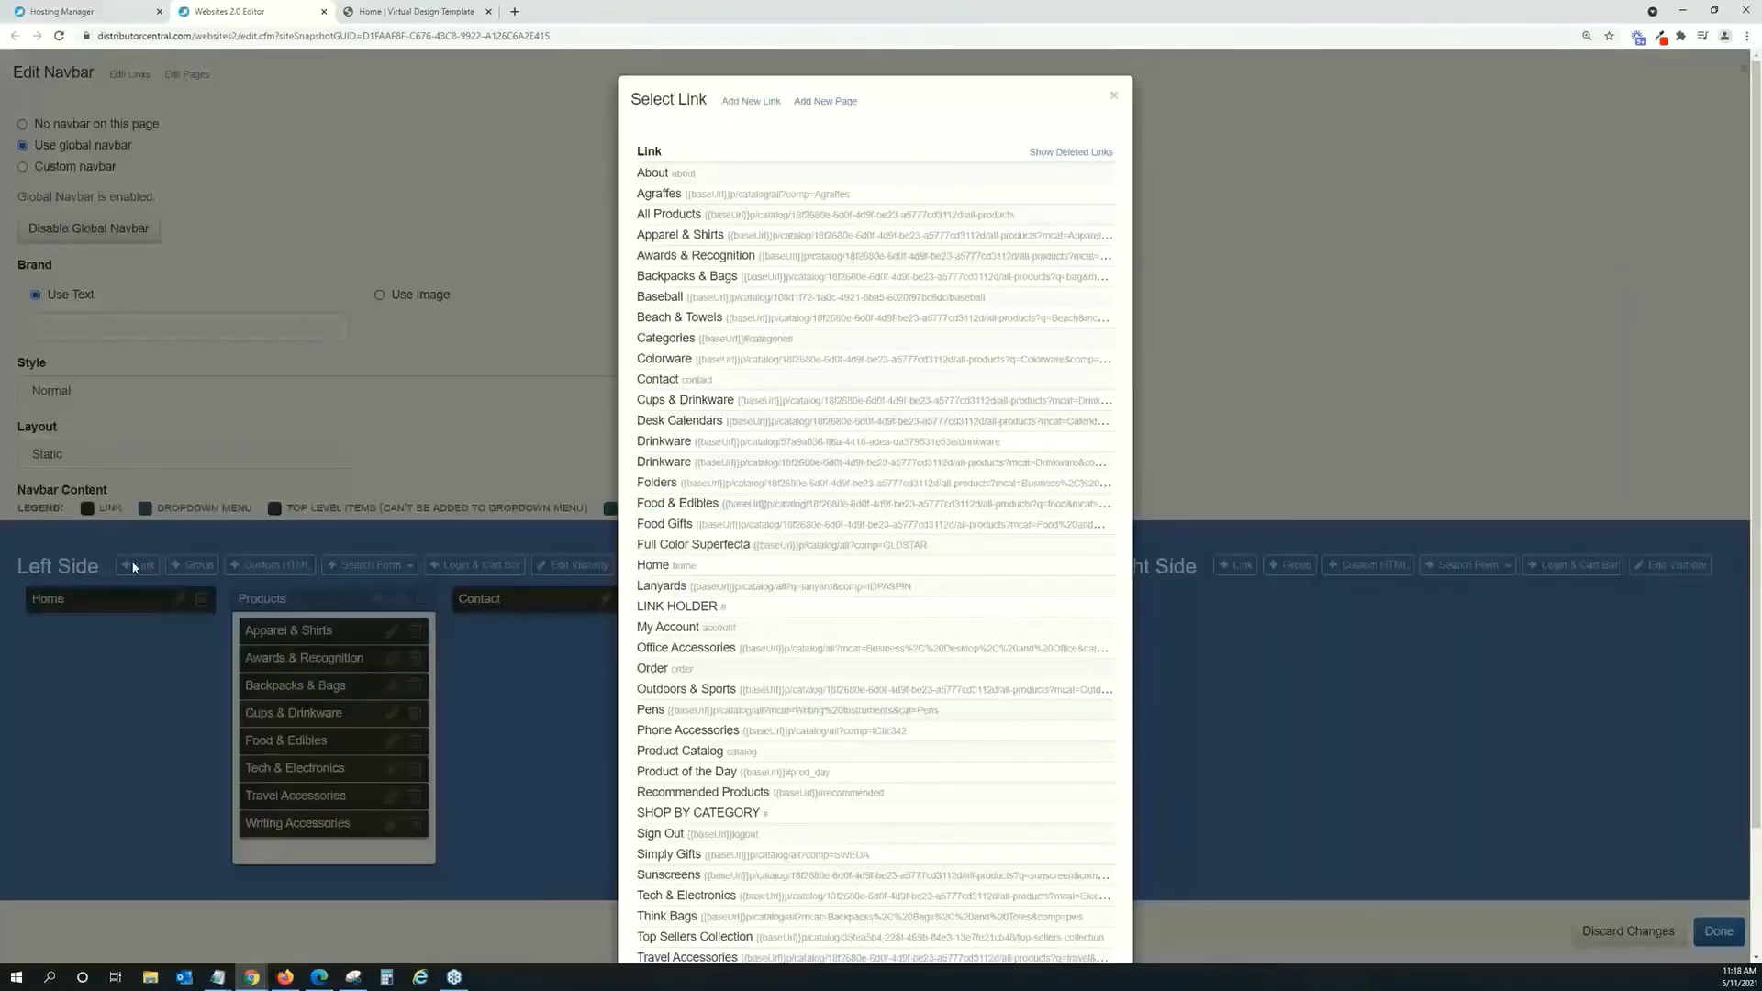
scroll(903, 458, down, 3)
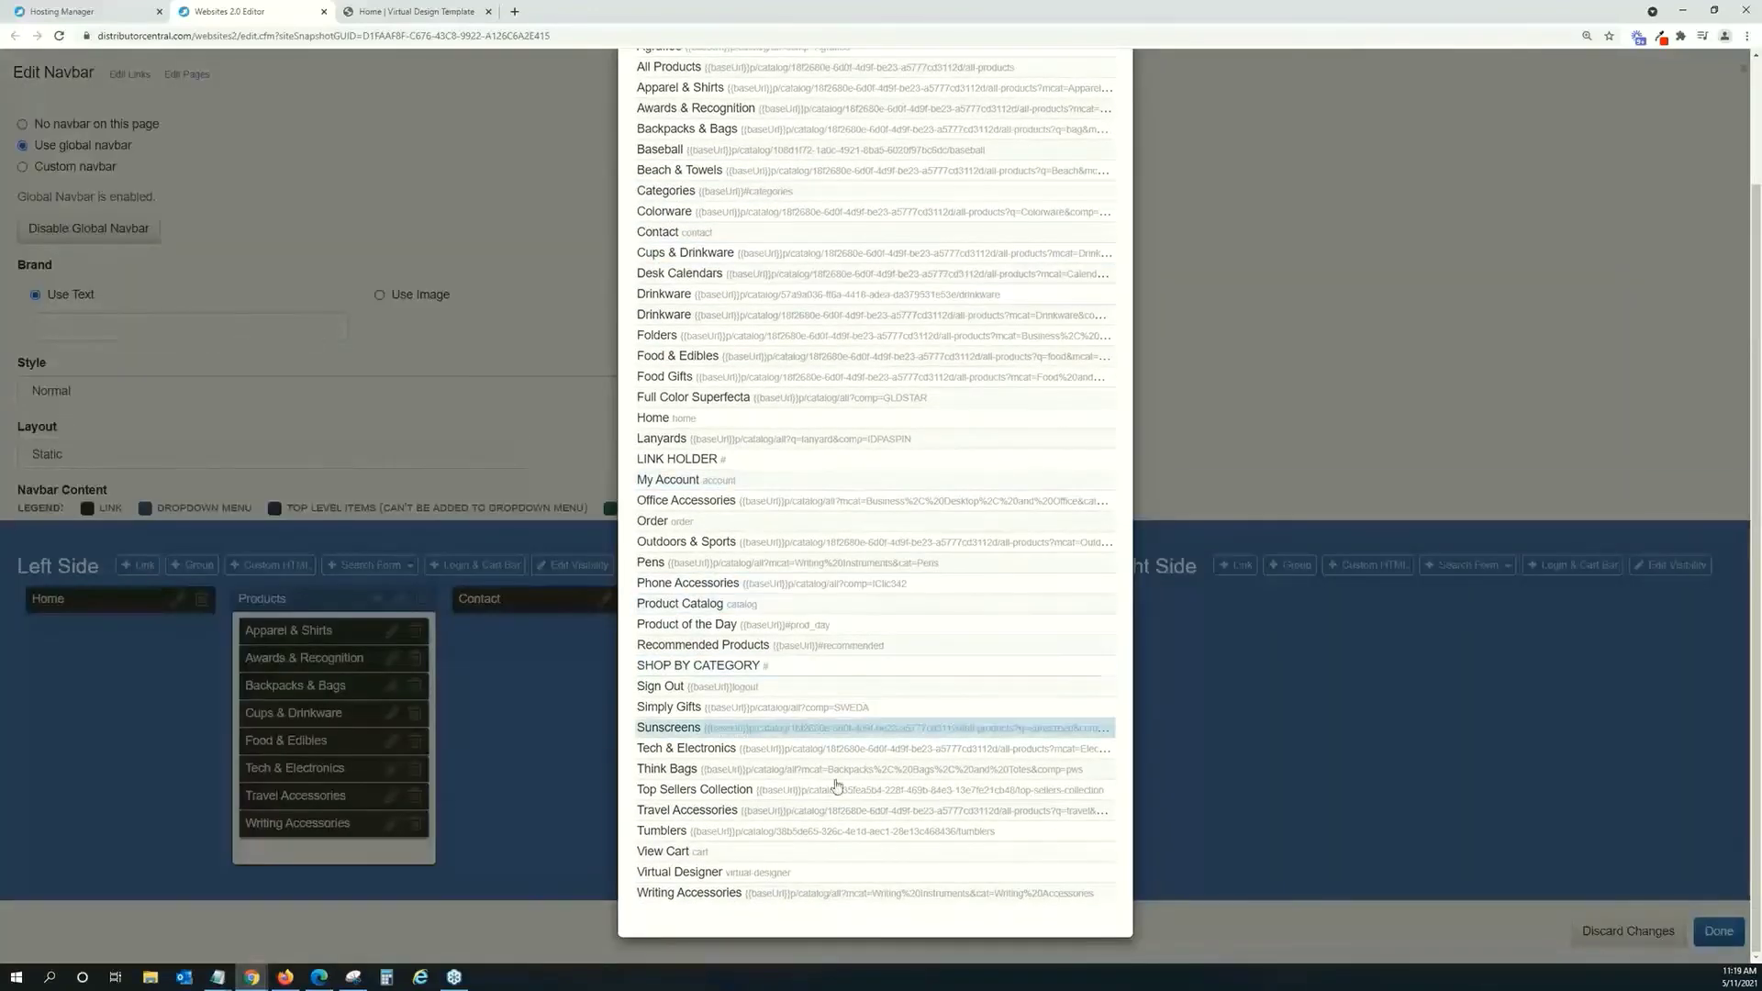
click(791, 879)
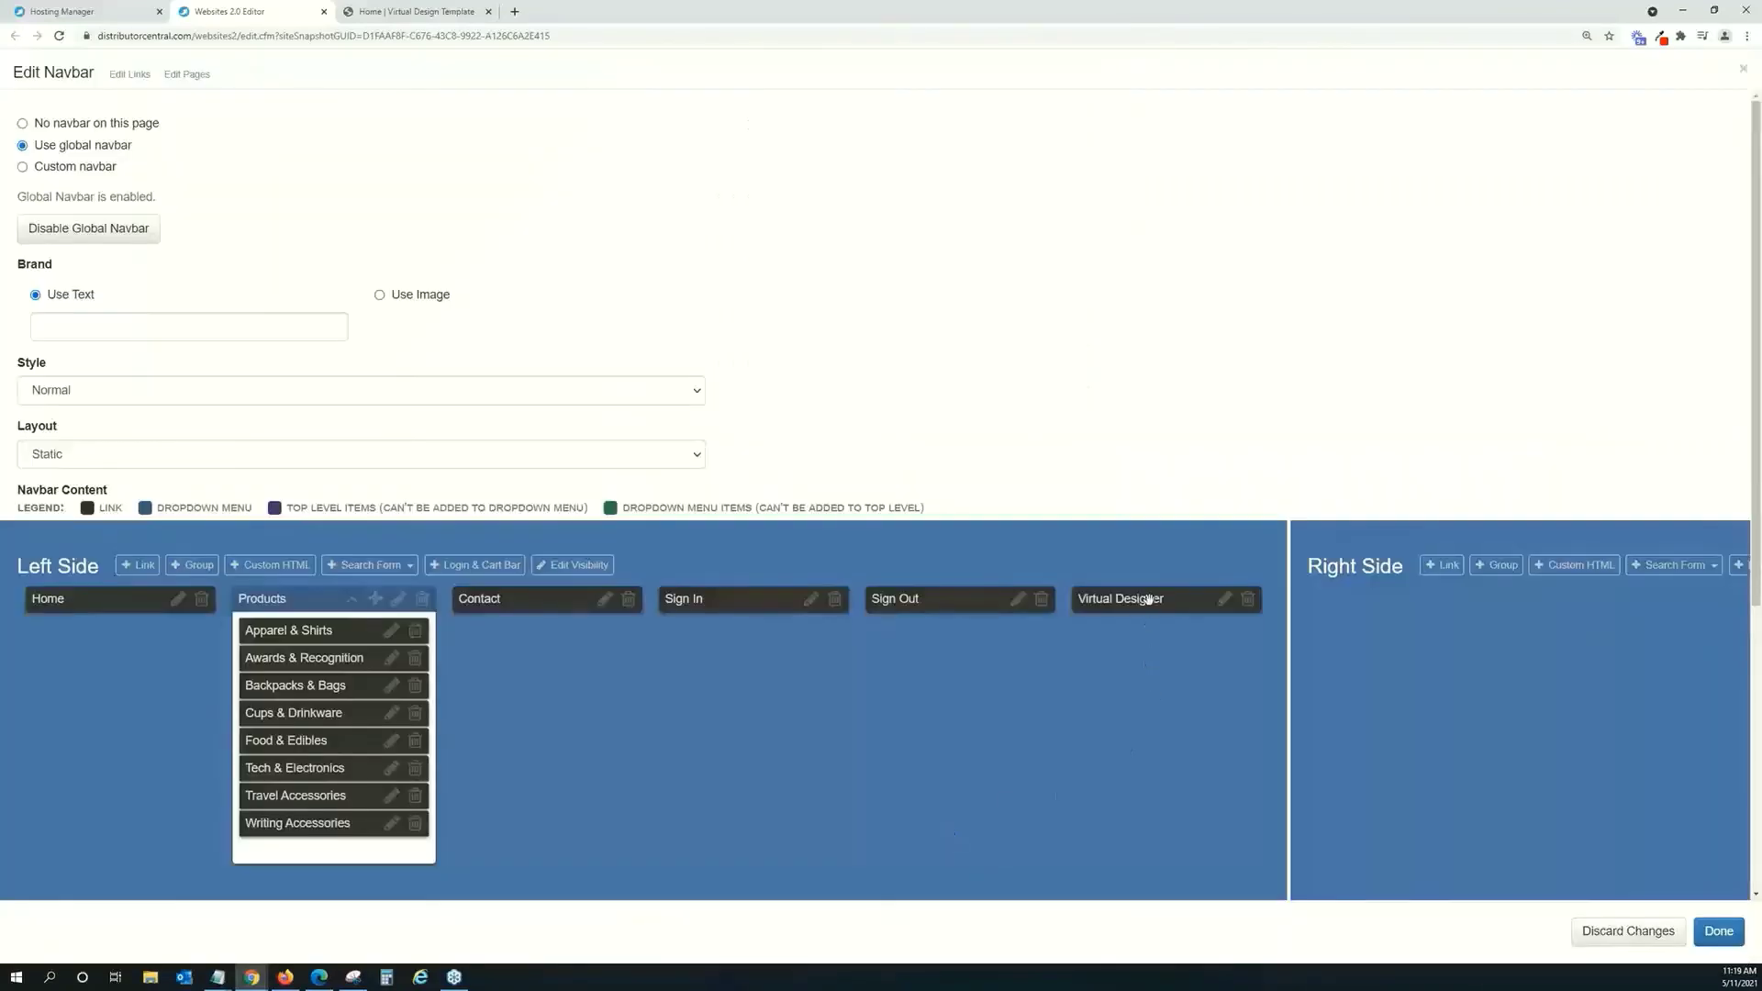
drag(1148, 600, 541, 598)
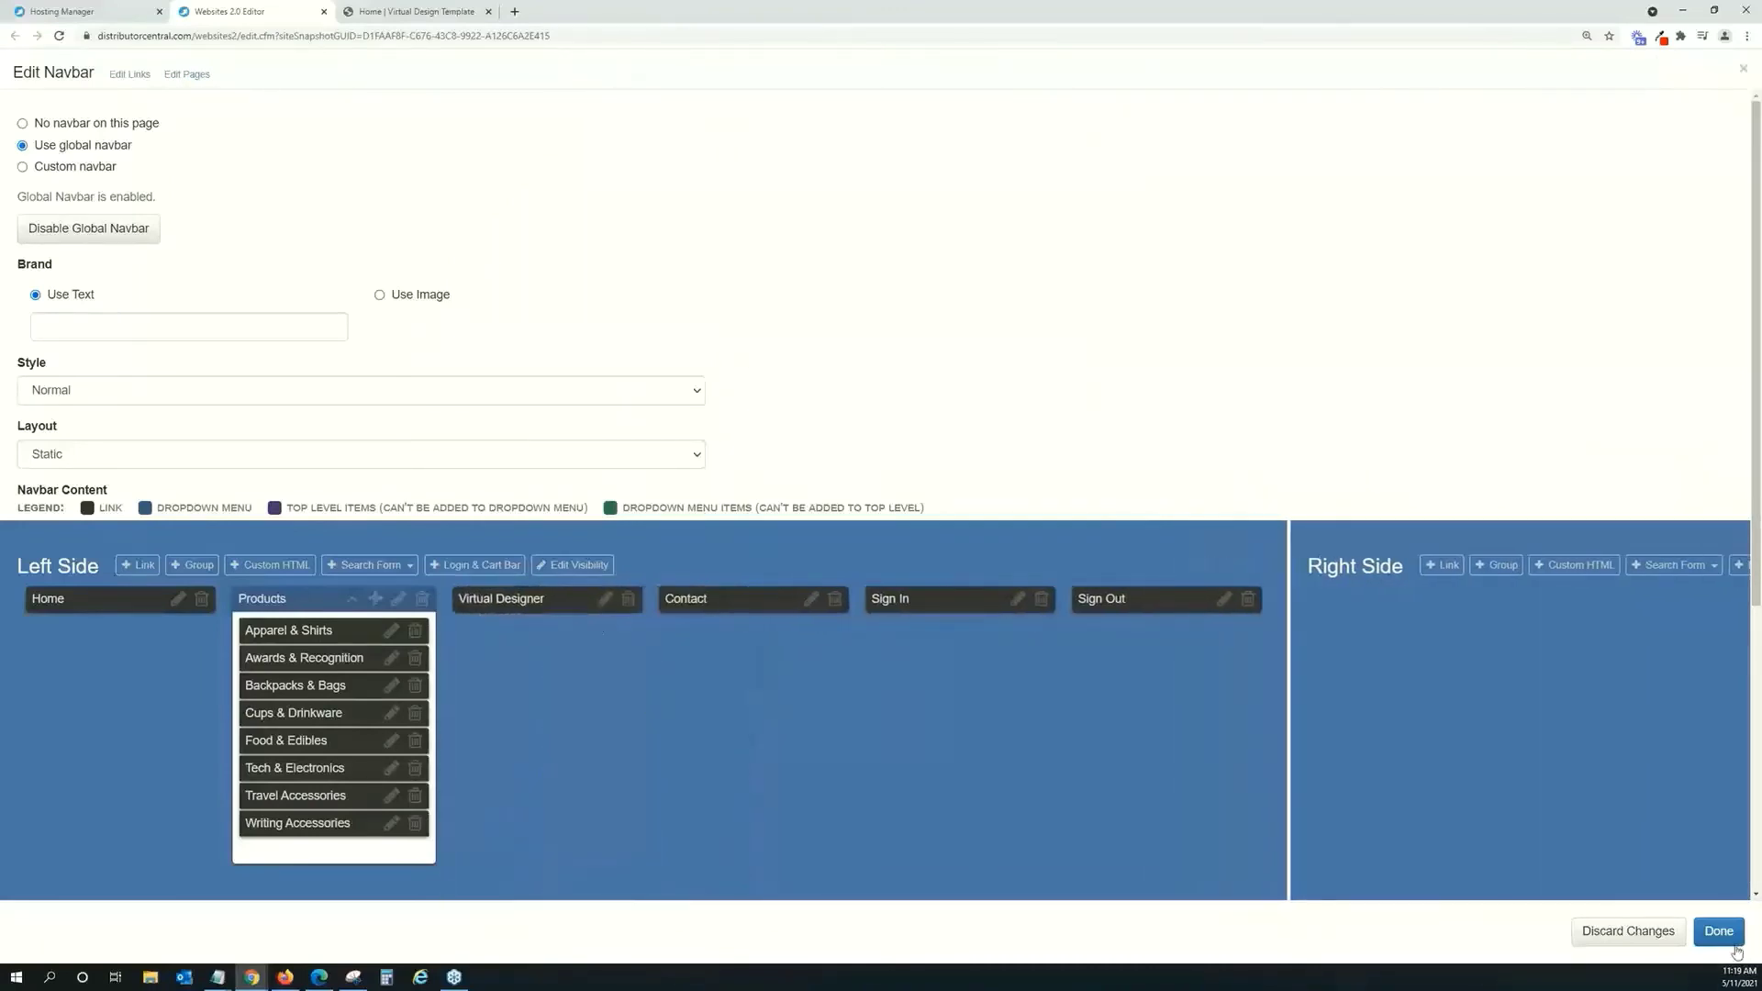
click(1720, 935)
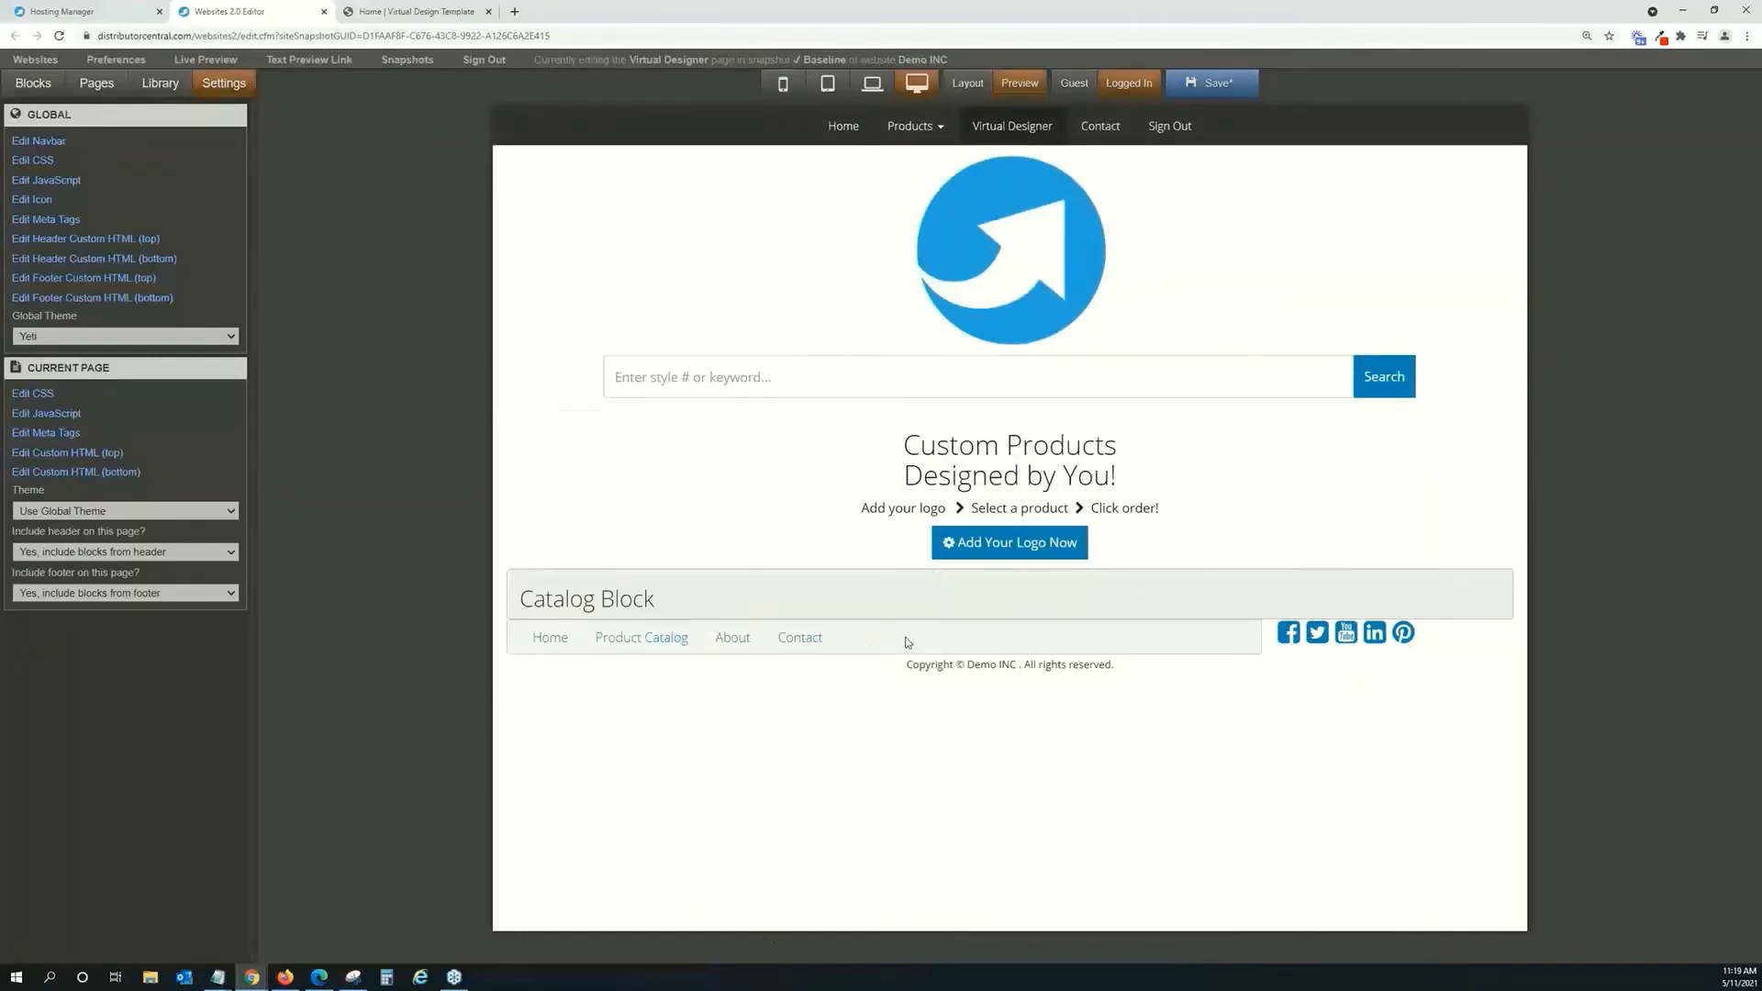
click(1209, 82)
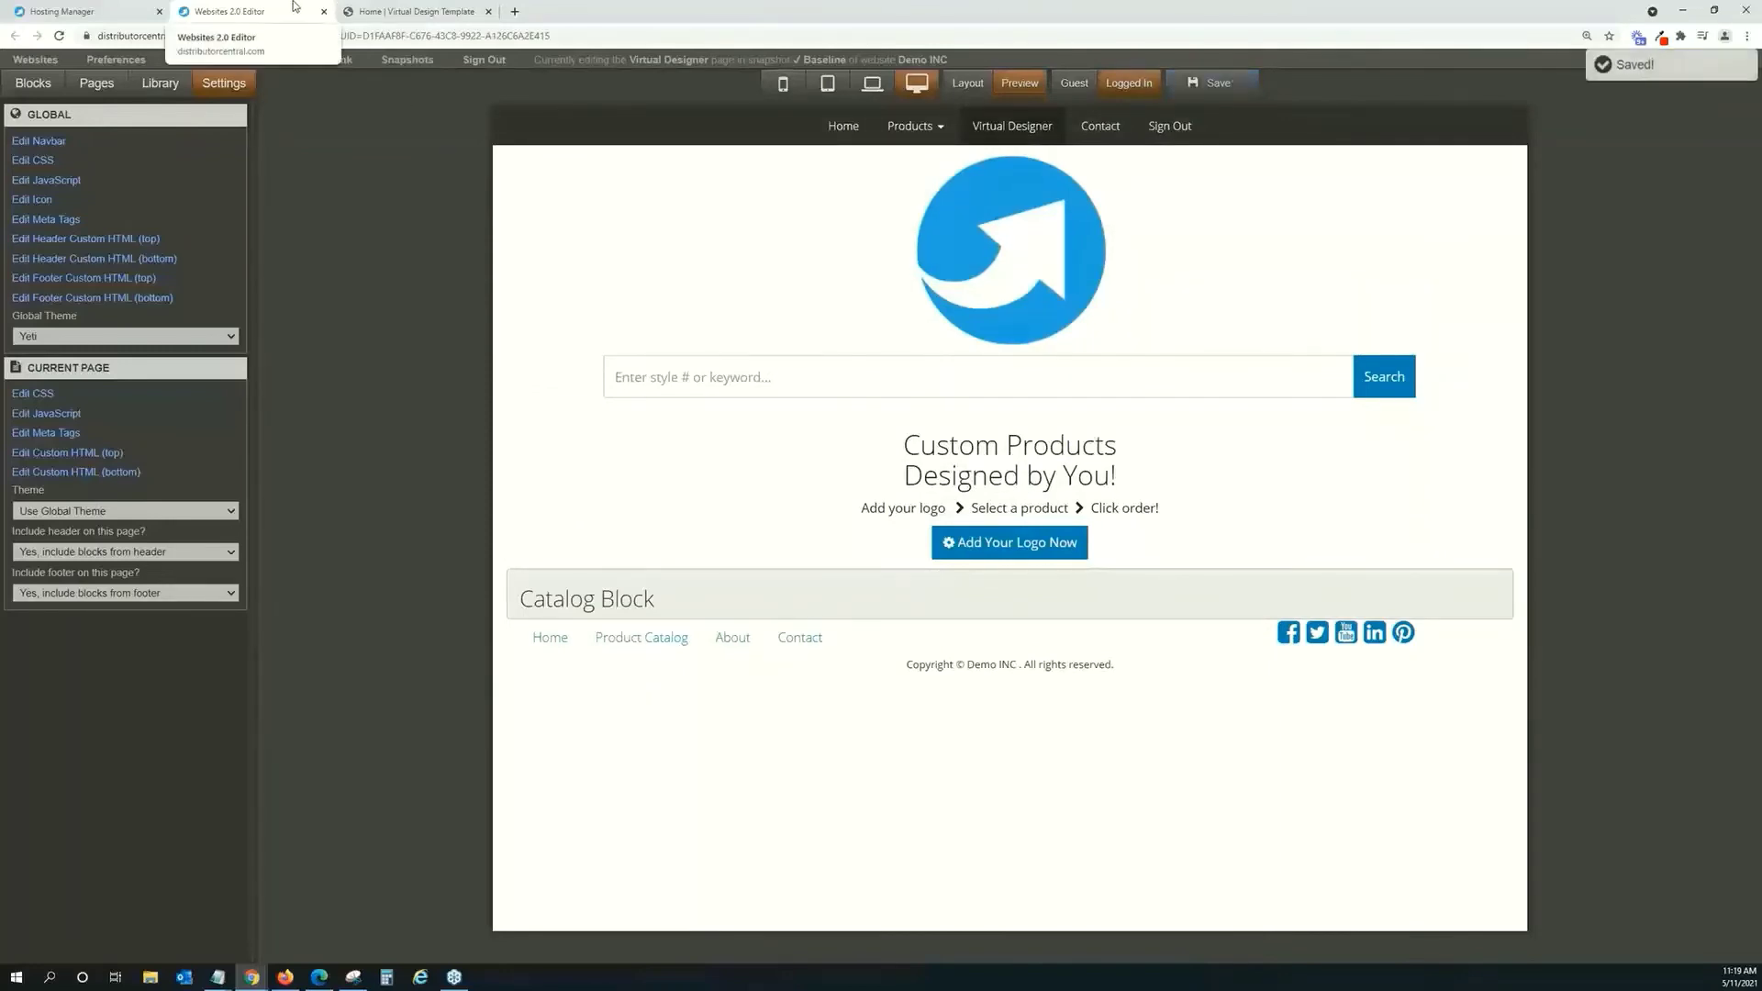
Close the editor and template site, then enable Product Designer in Demo INC's Customization preferences and save them.
click(324, 12)
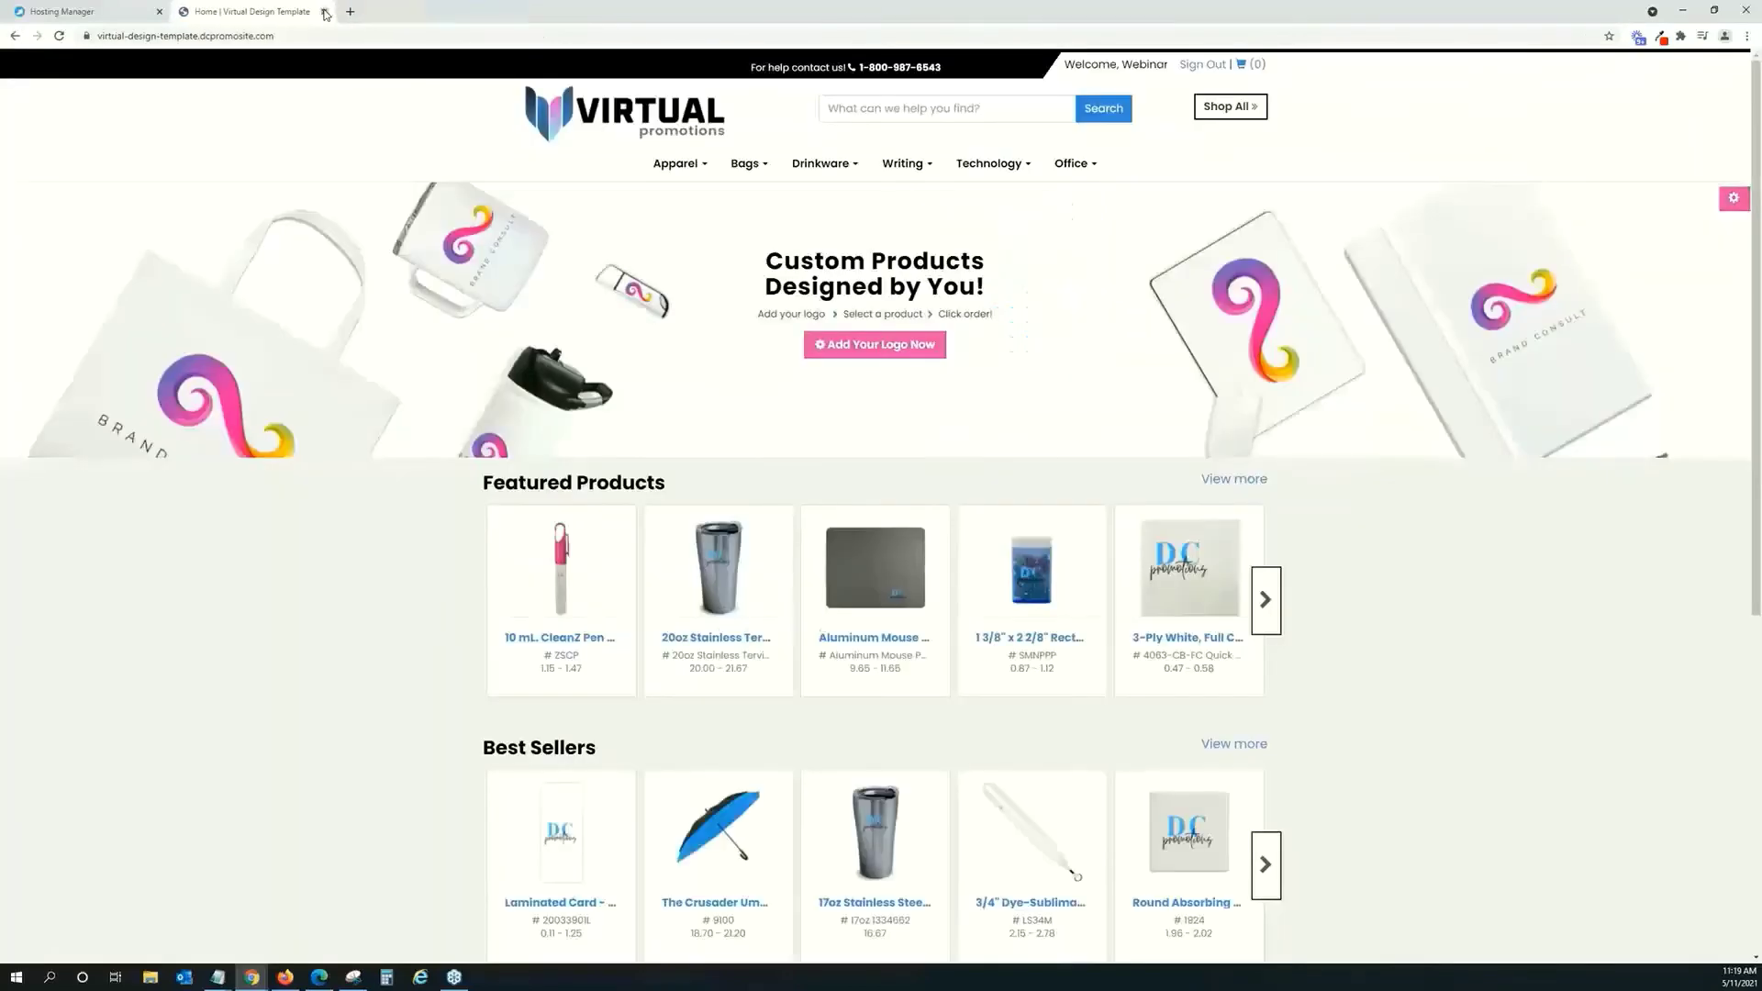
click(325, 12)
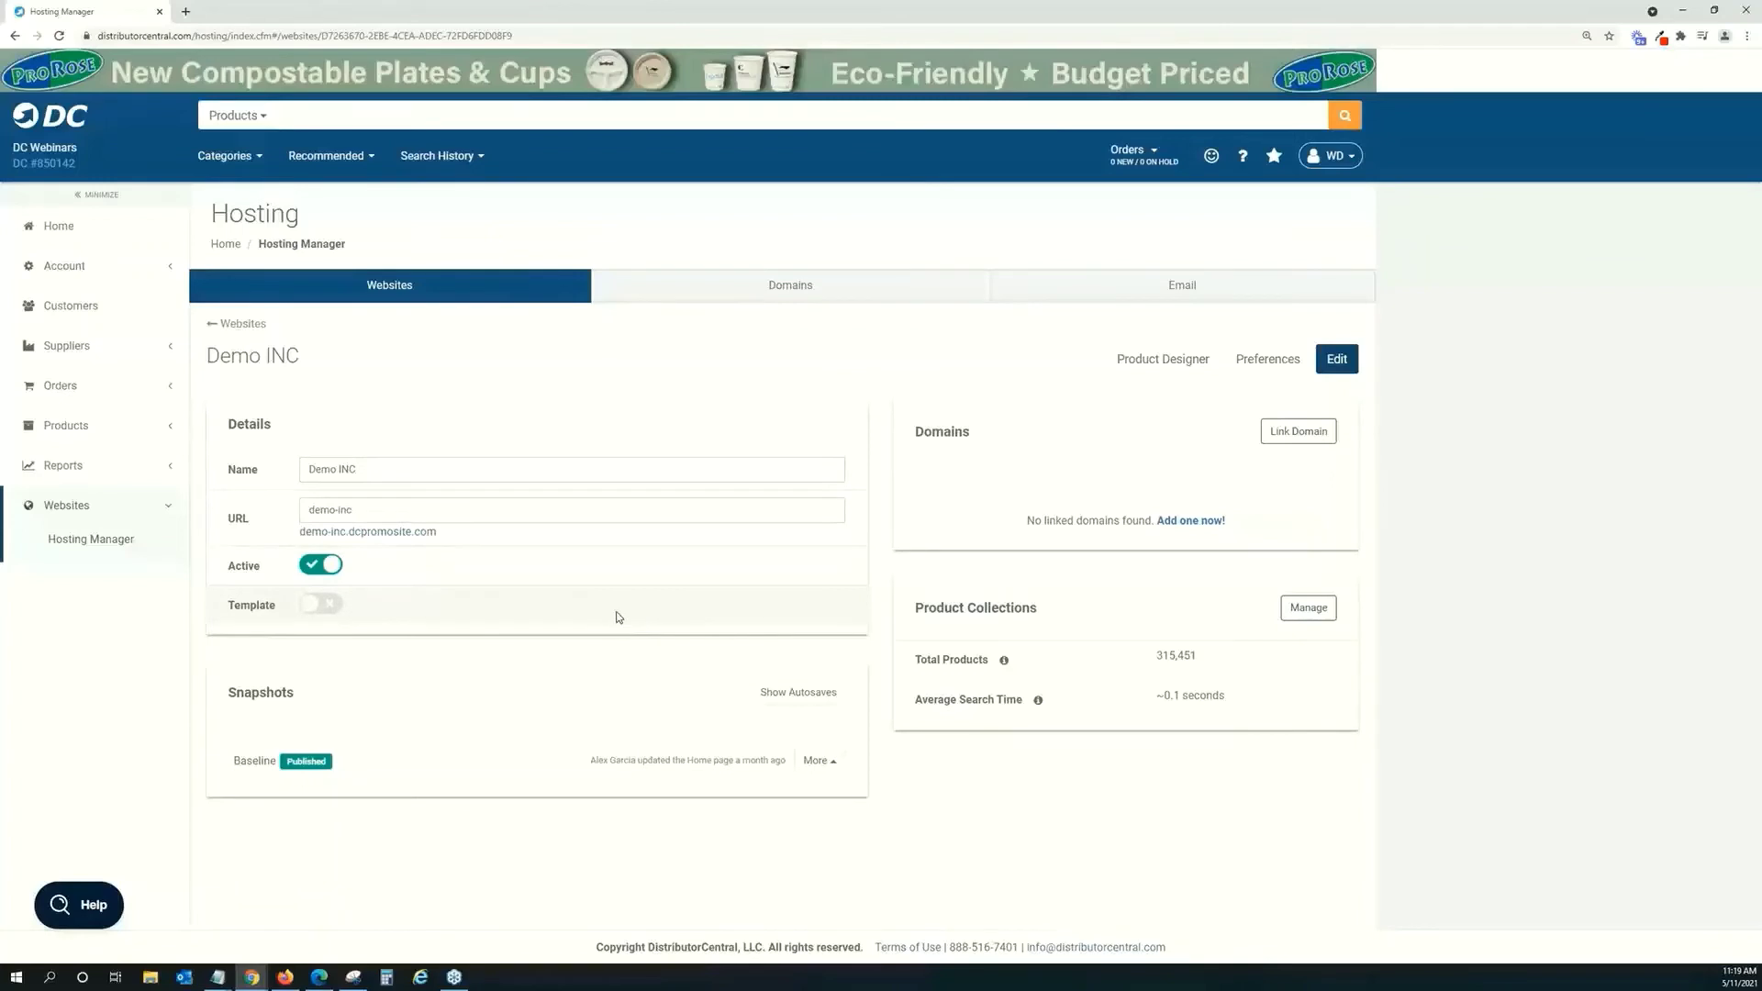
click(1259, 363)
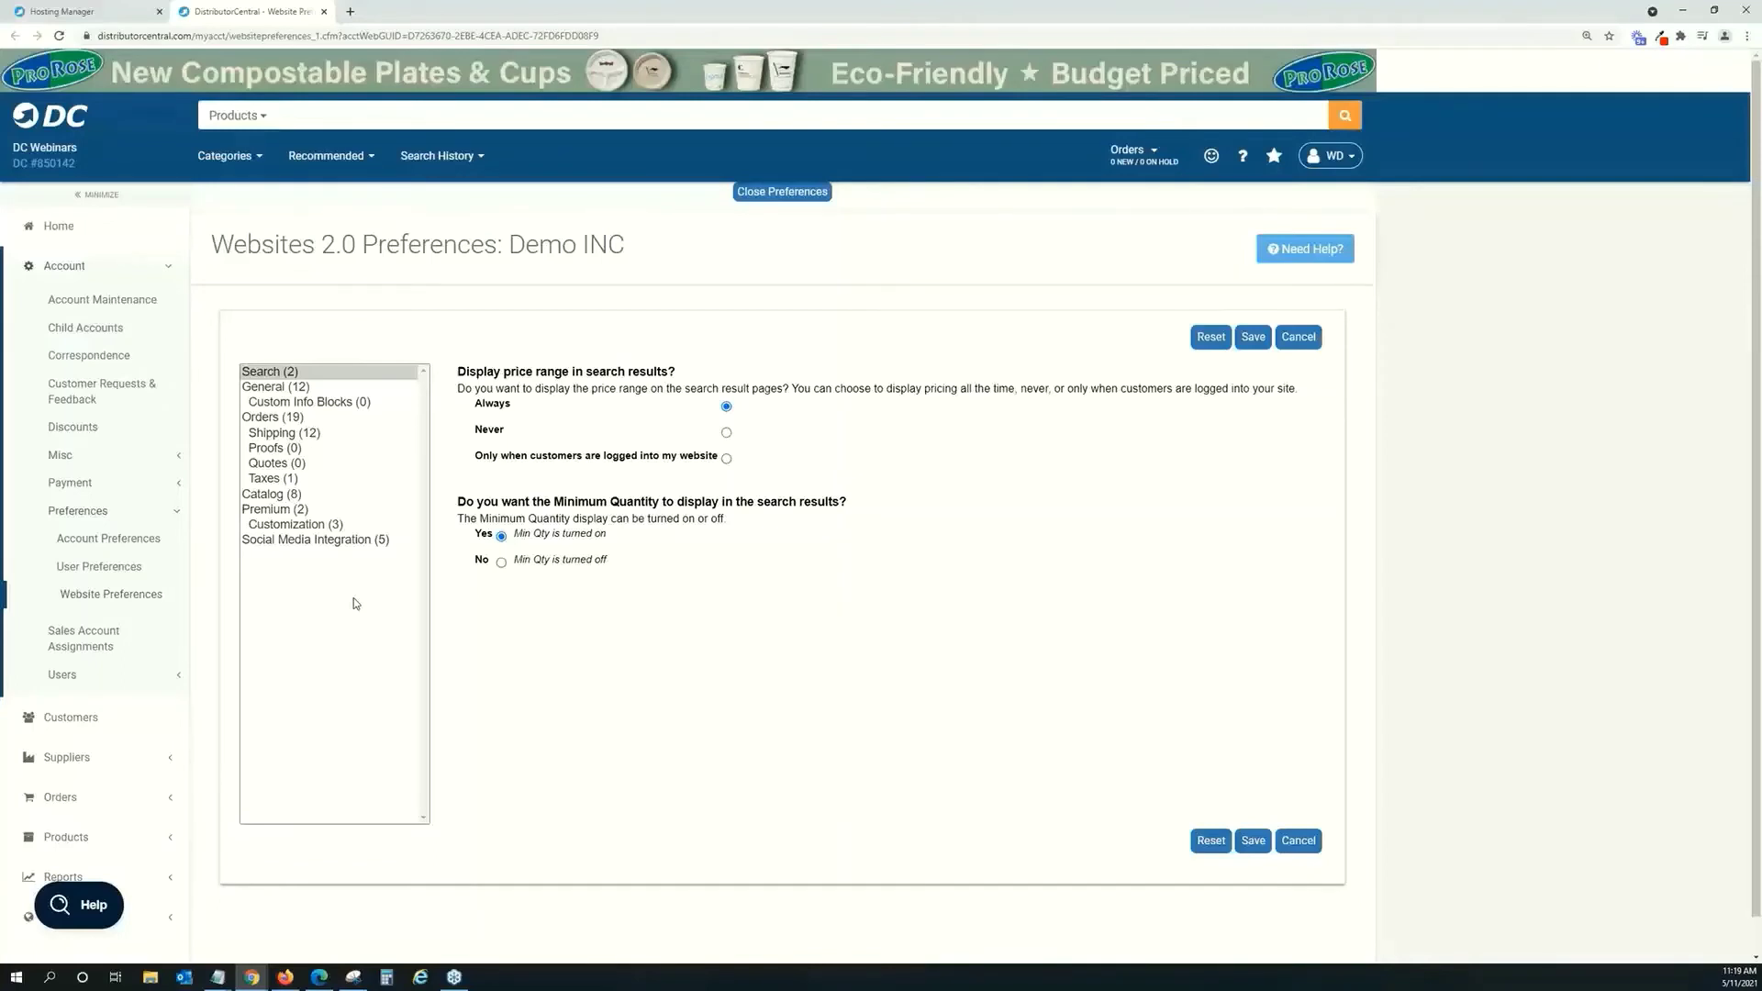
click(292, 528)
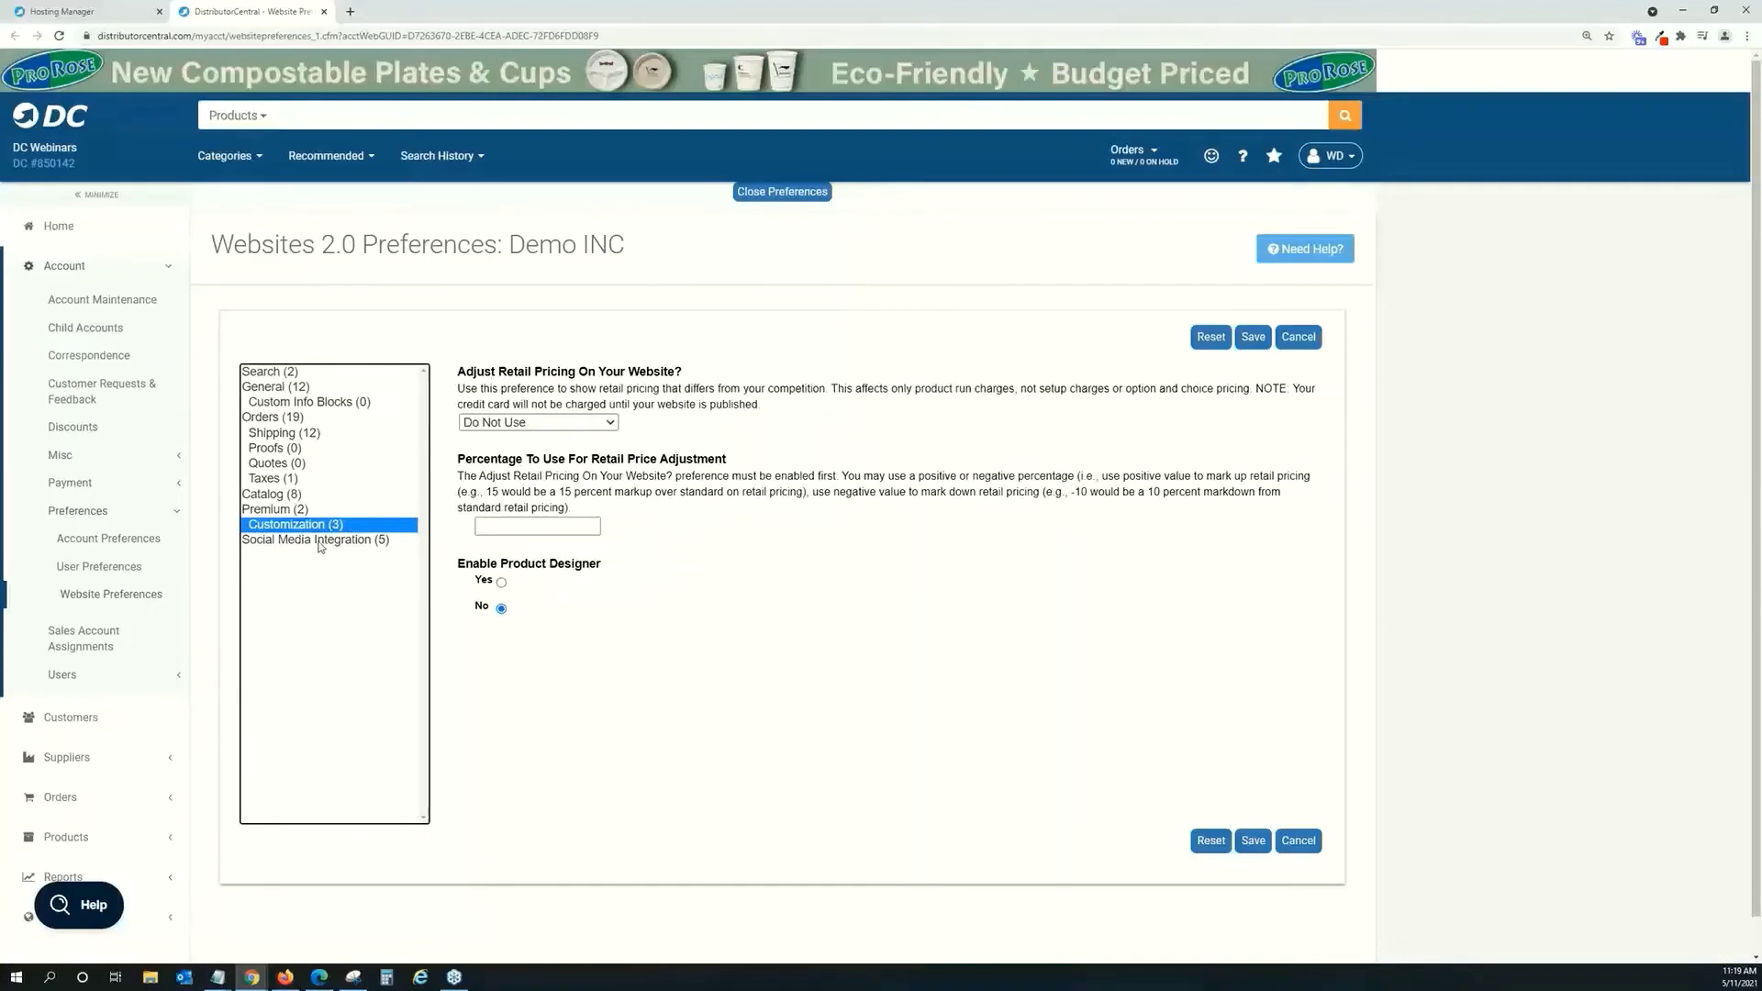
click(501, 582)
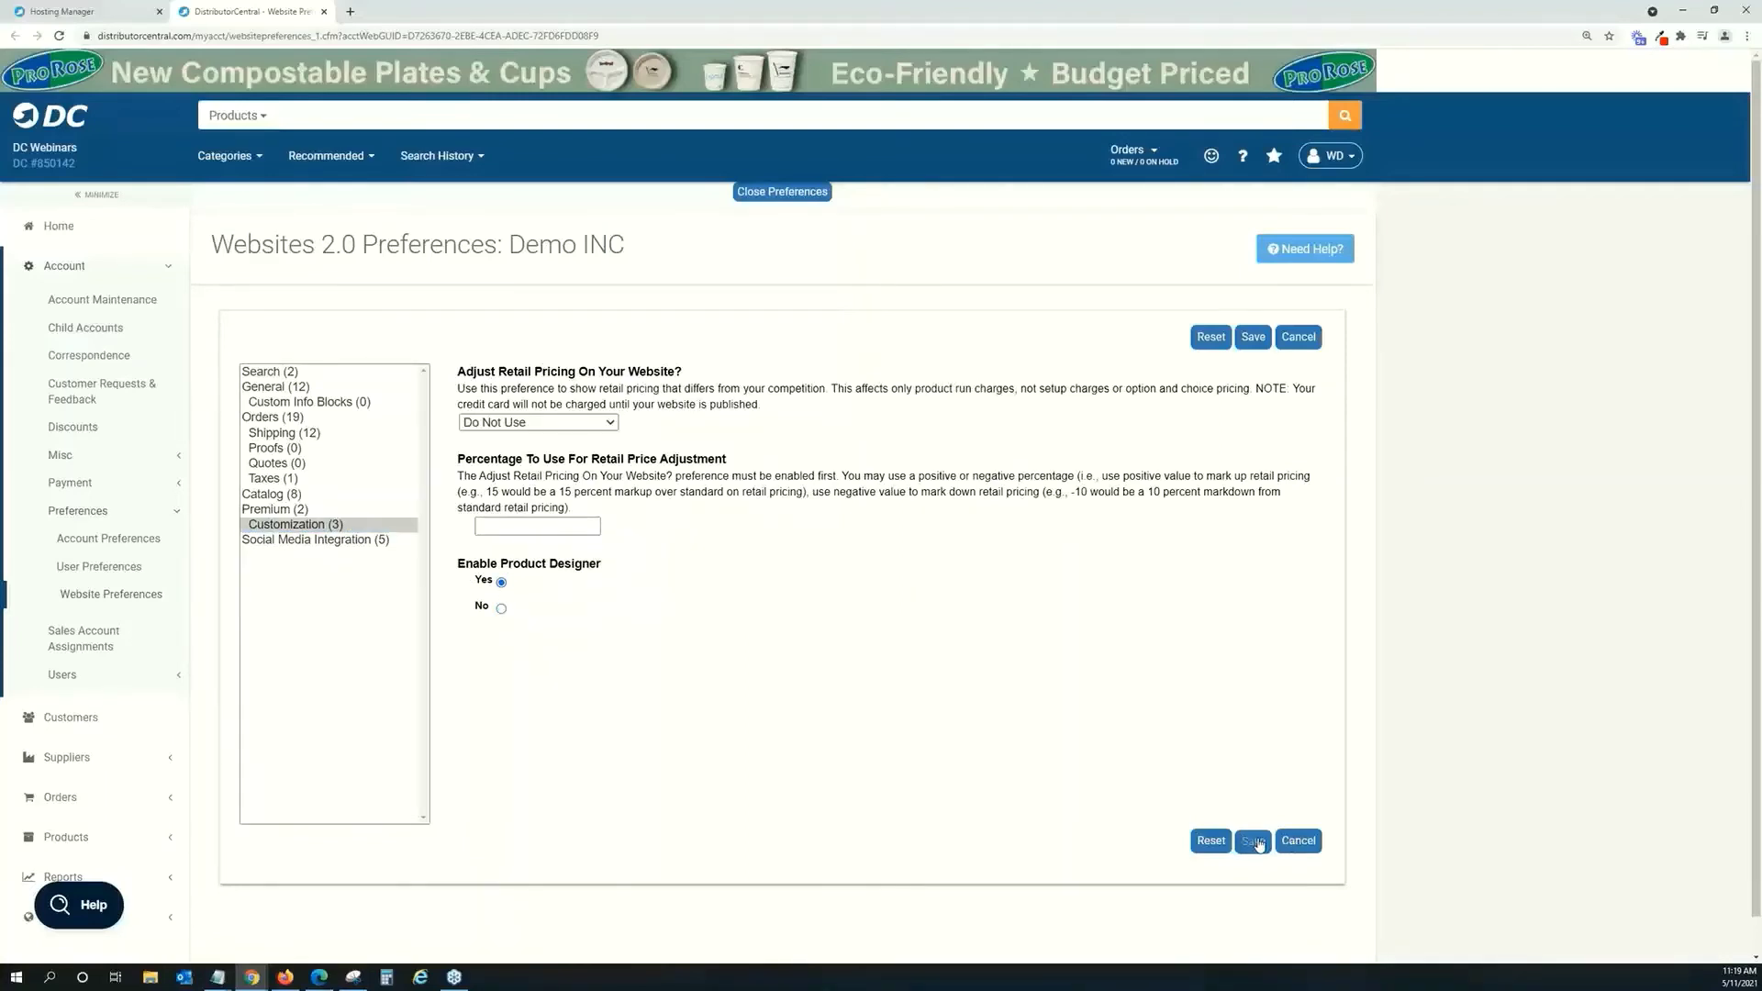
click(1252, 840)
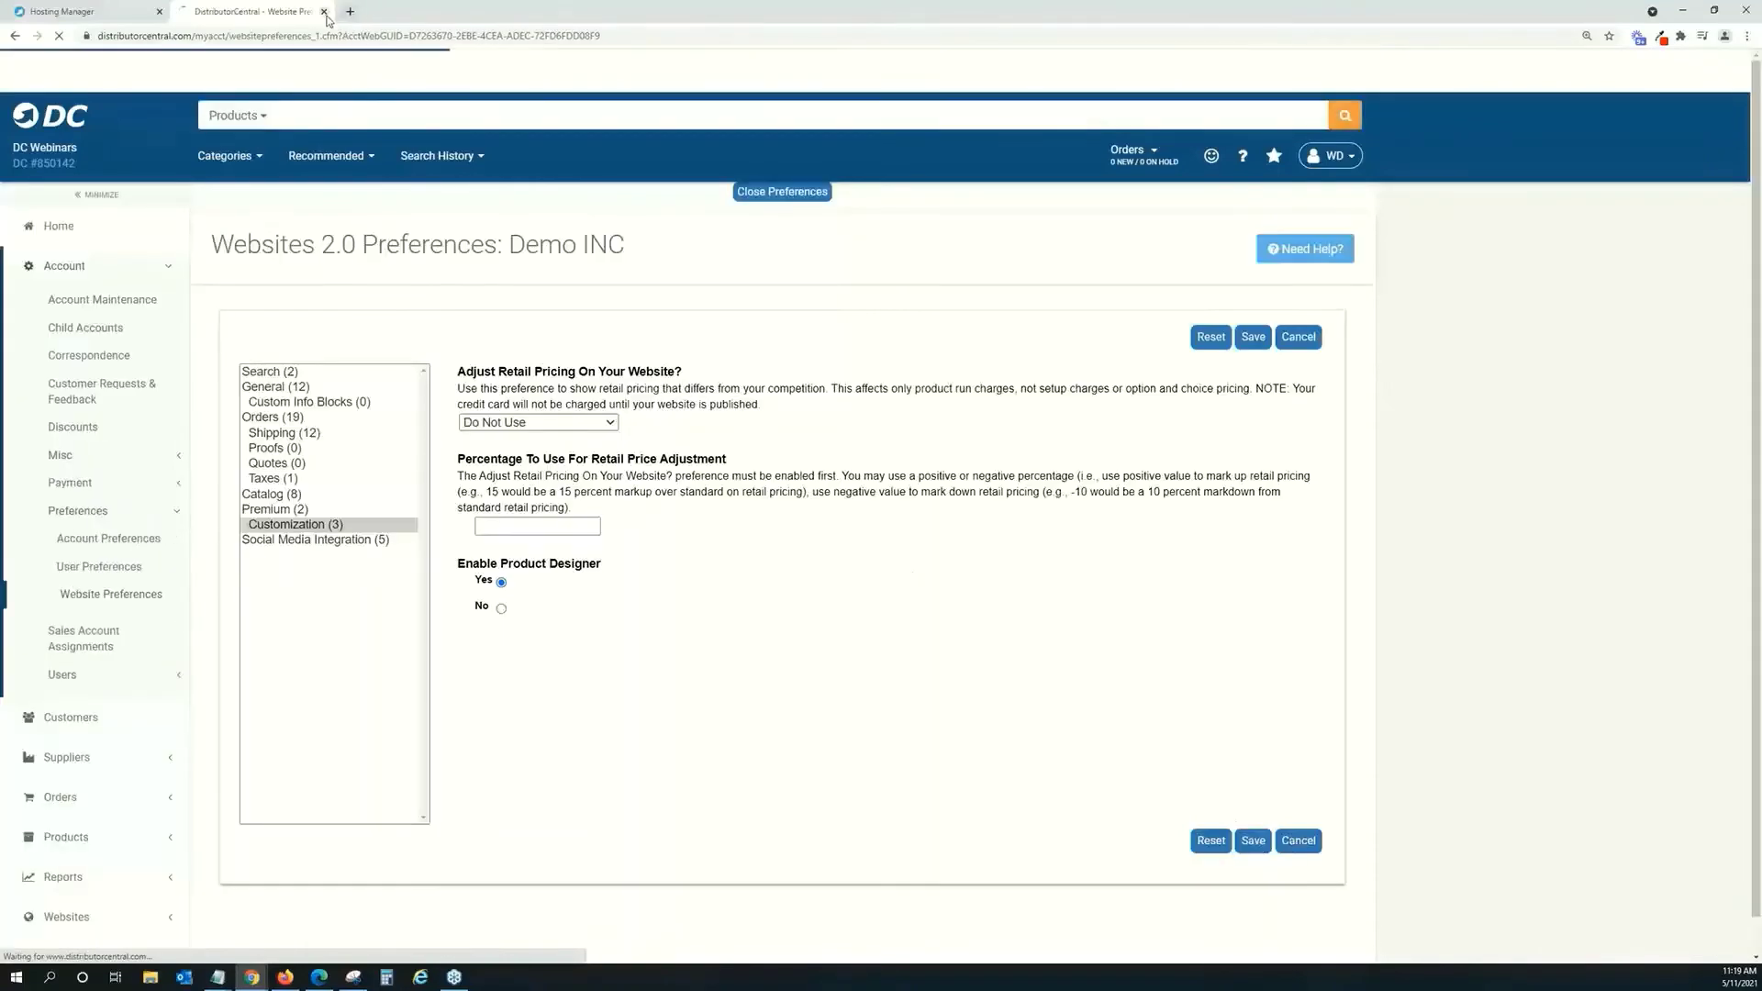
click(324, 12)
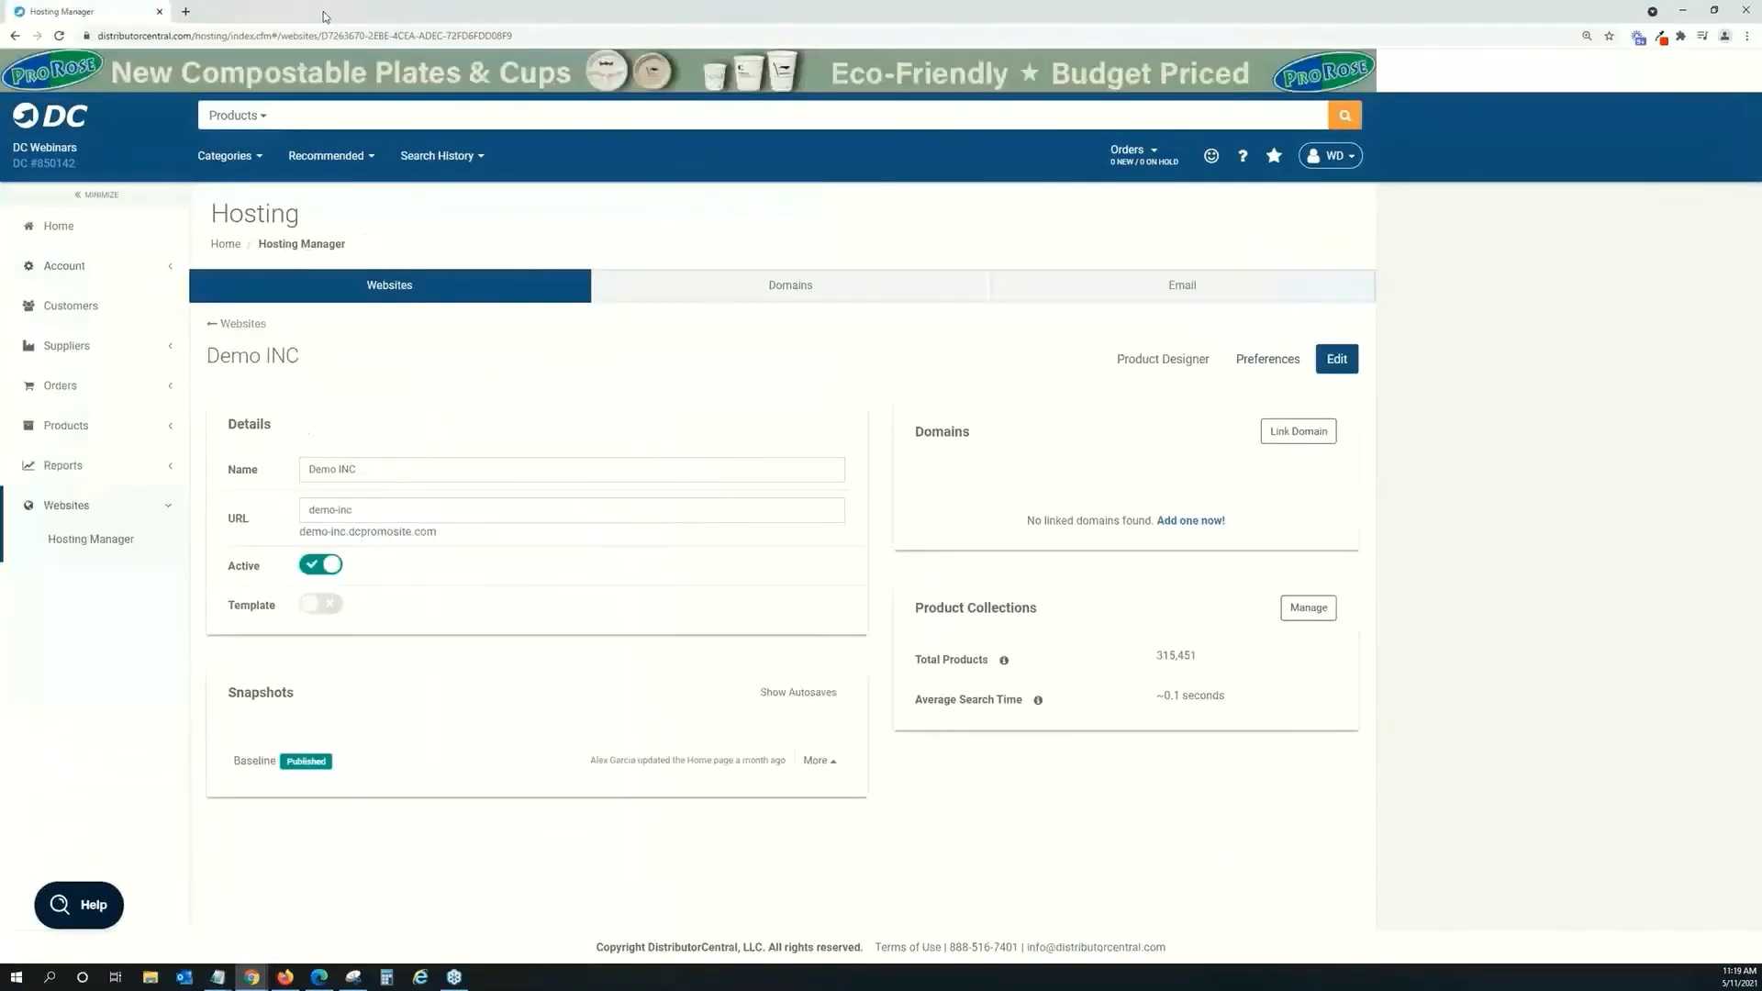
Turn on Auto Popup Product Designer and Auto Fill Default Values in Demo INC's Product Designer preferences.
click(1163, 359)
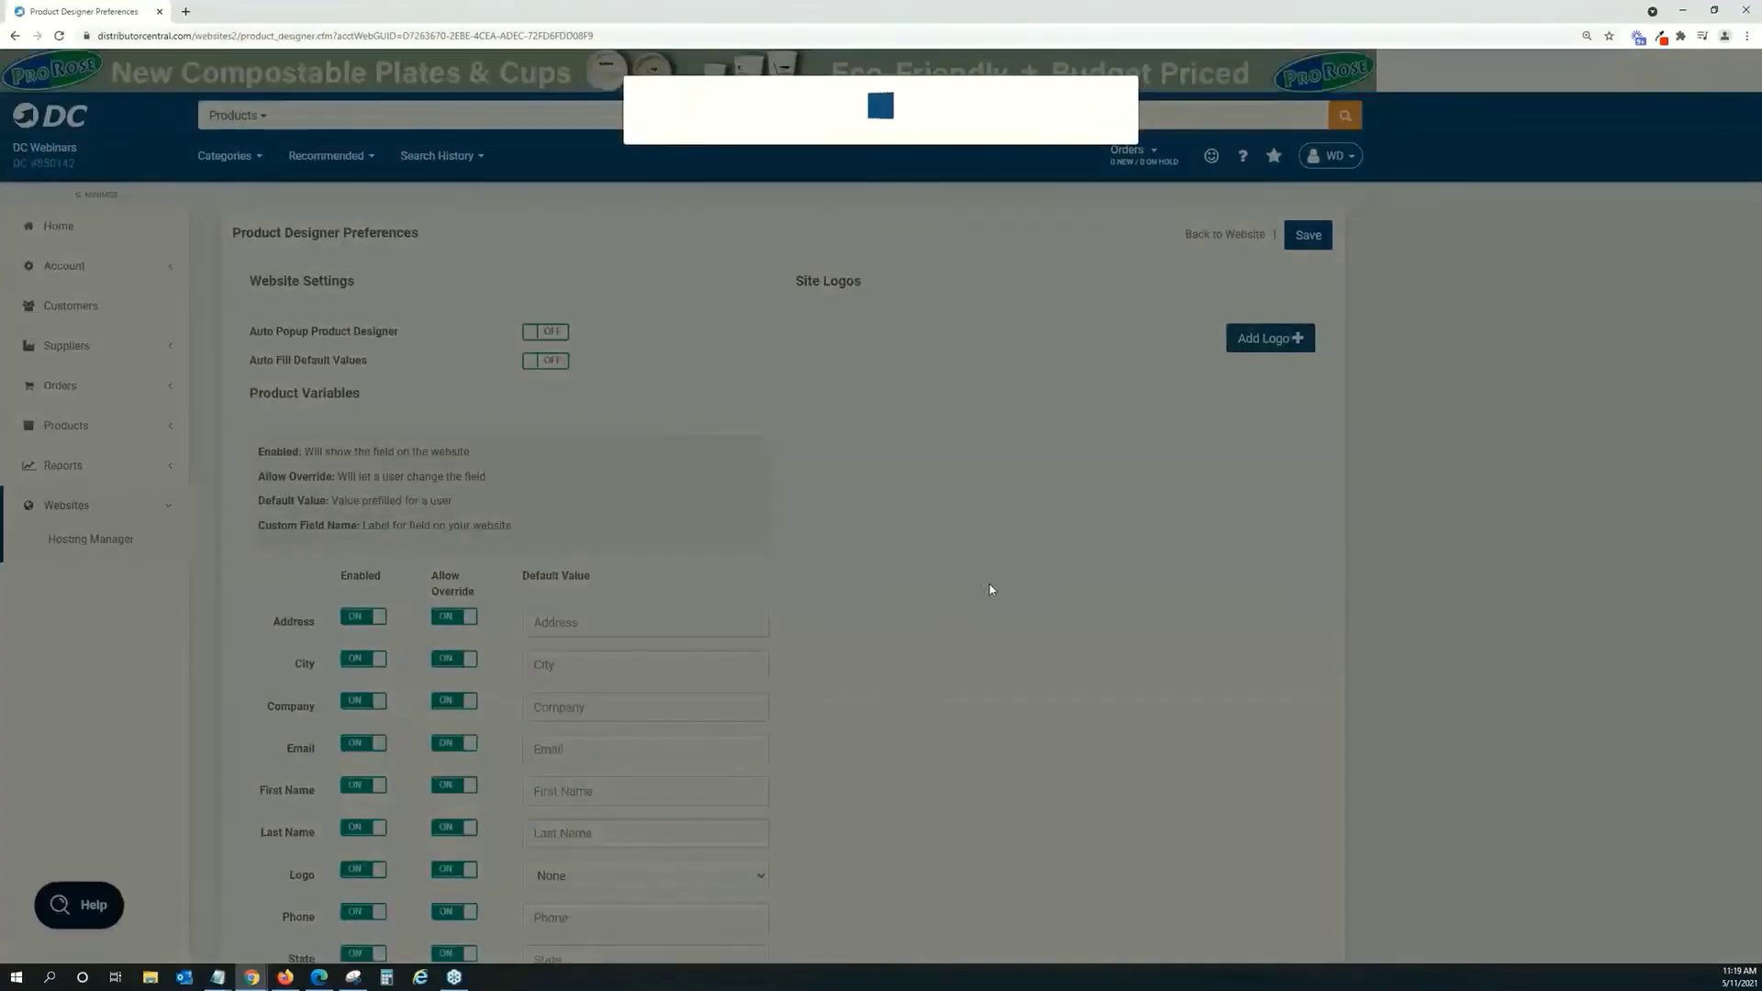
scroll(617, 476, down, 9)
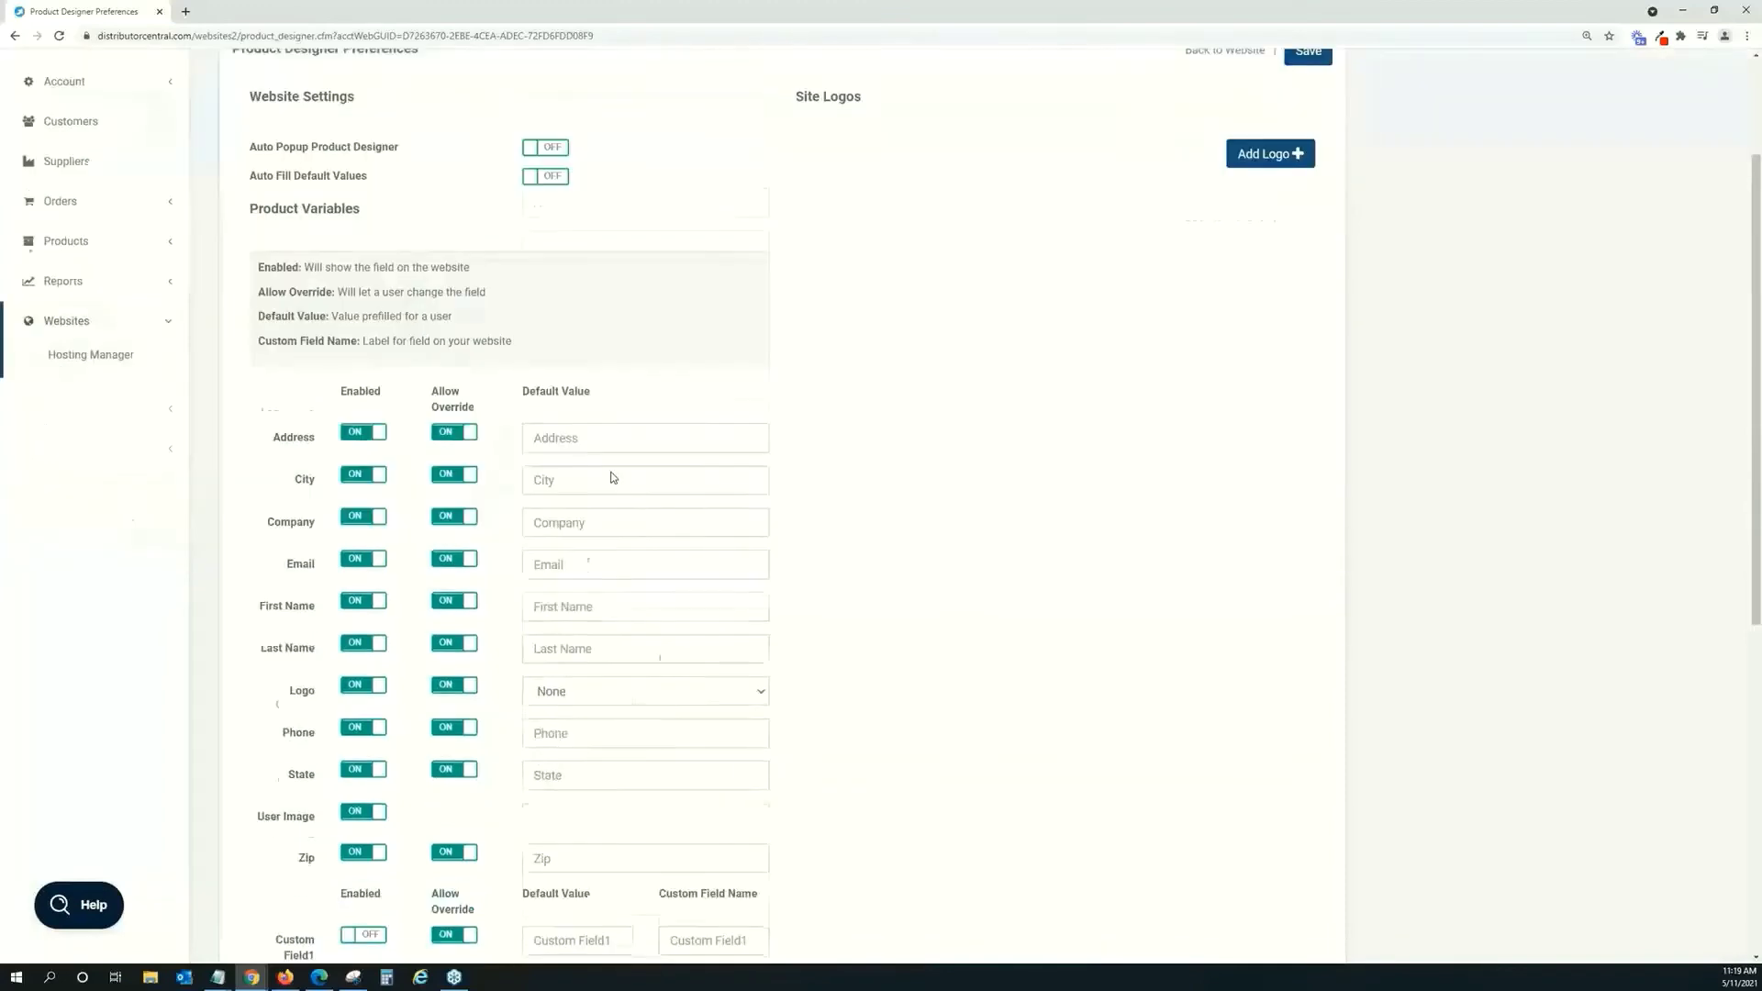
scroll(617, 476, up, 5)
scroll(617, 476, up, 5)
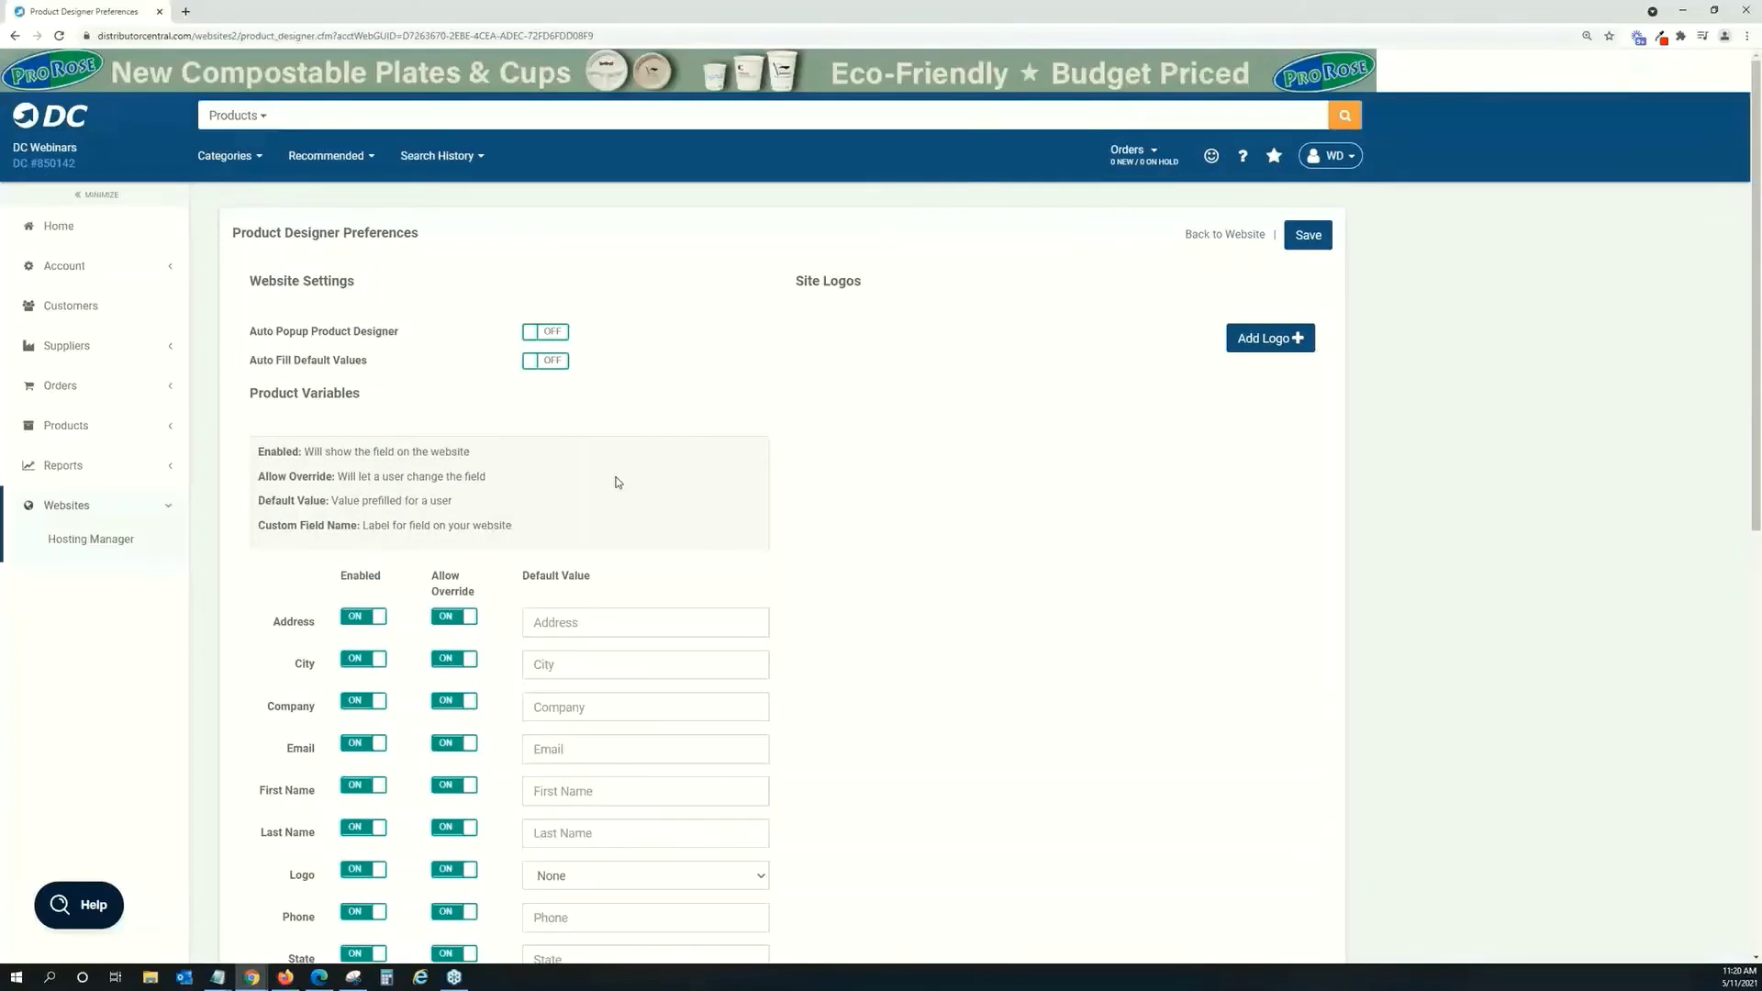
scroll(617, 482, down, 1)
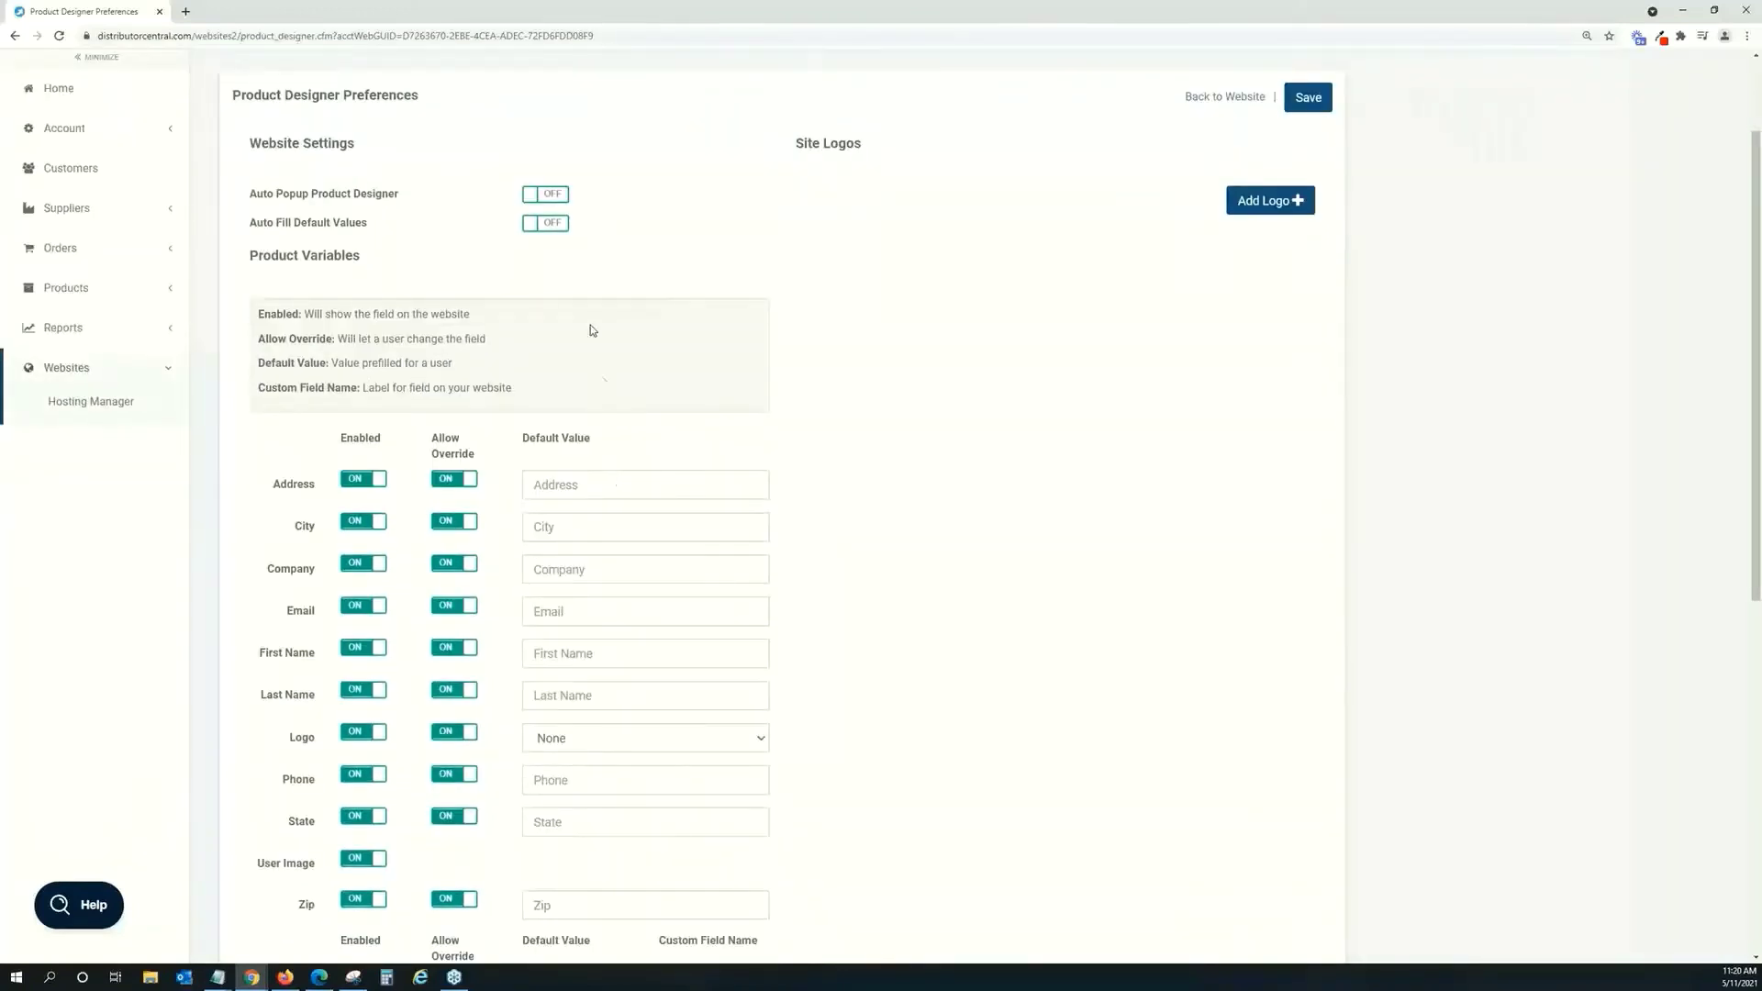
click(549, 196)
click(548, 223)
Switch off Enabled and Allow Override for the Address, City, Company, Email and First Name product variables.
scroll(363, 493, down, 2)
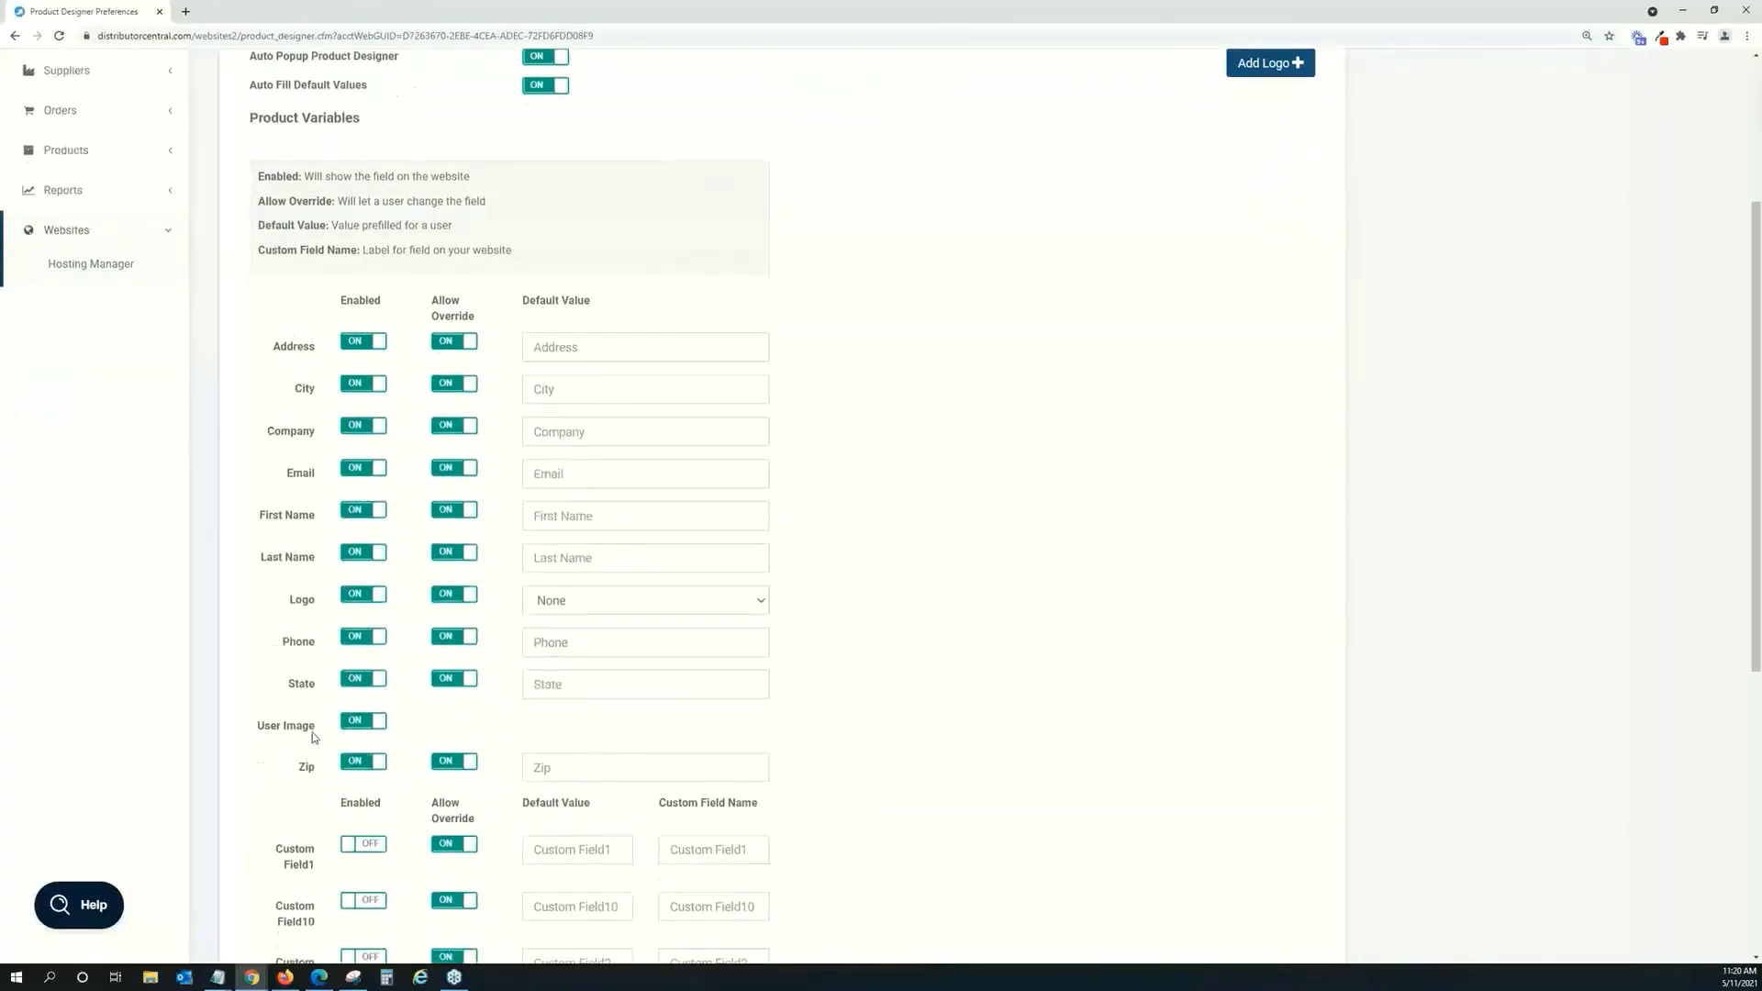
scroll(312, 737, down, 3)
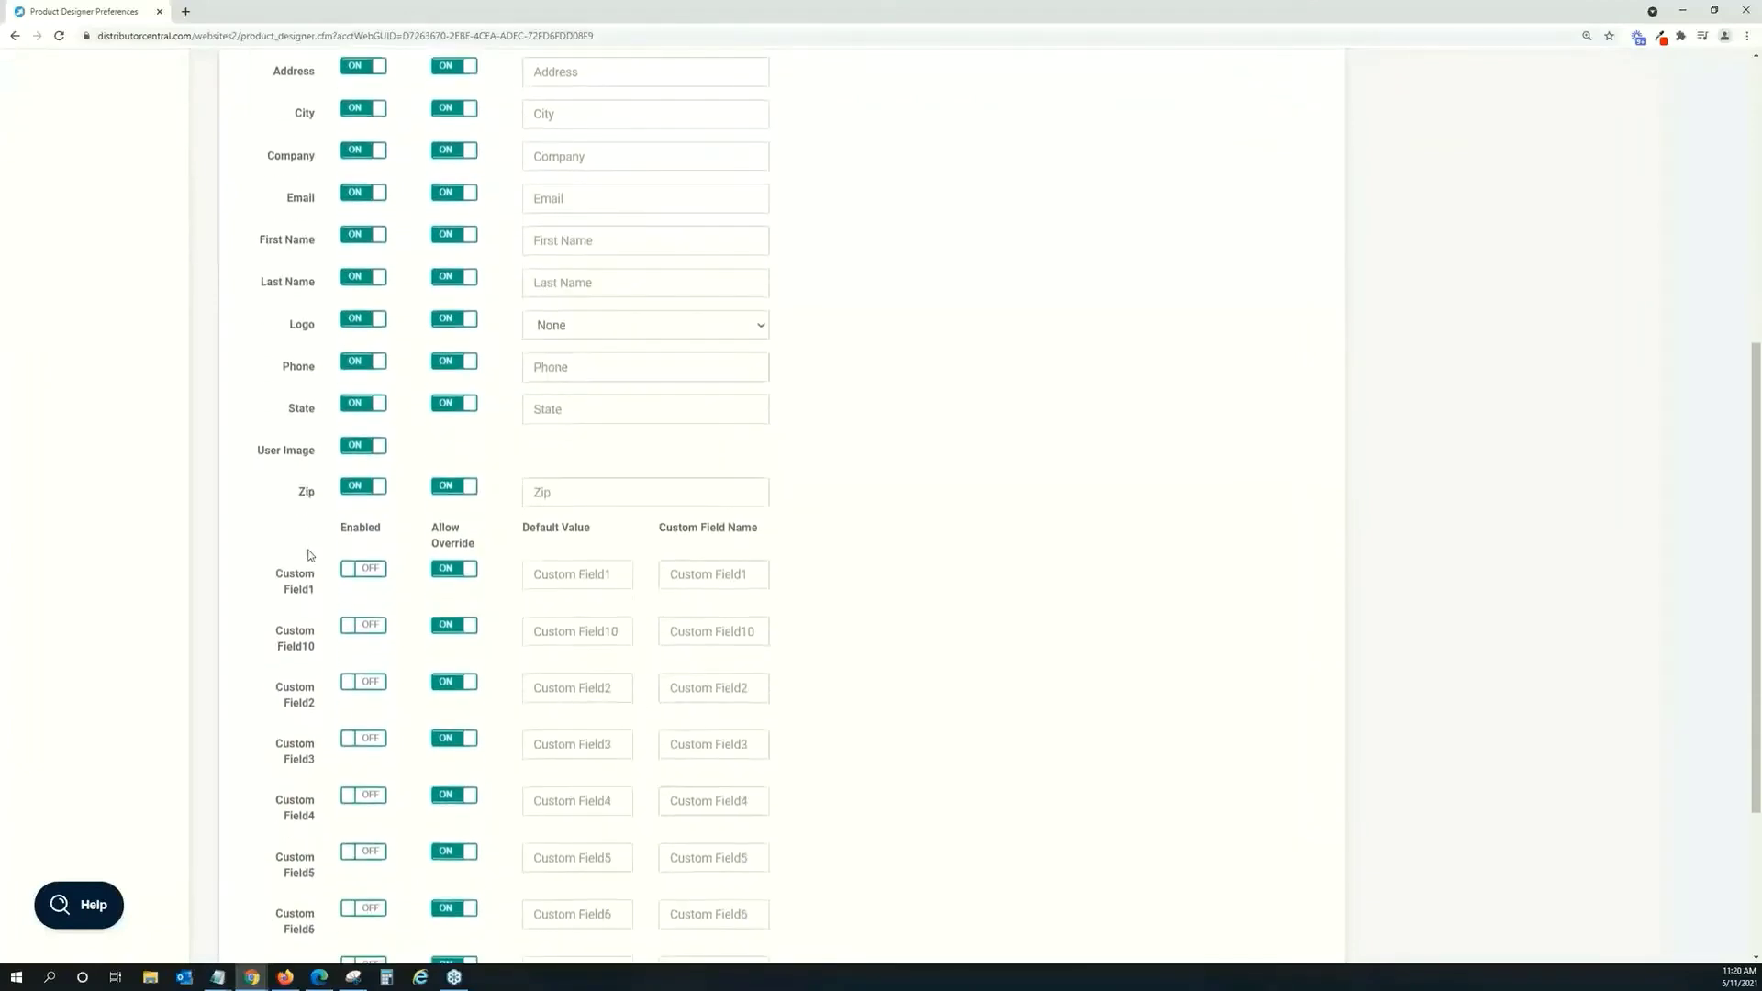
scroll(309, 555, down, 2)
scroll(292, 428, down, 1)
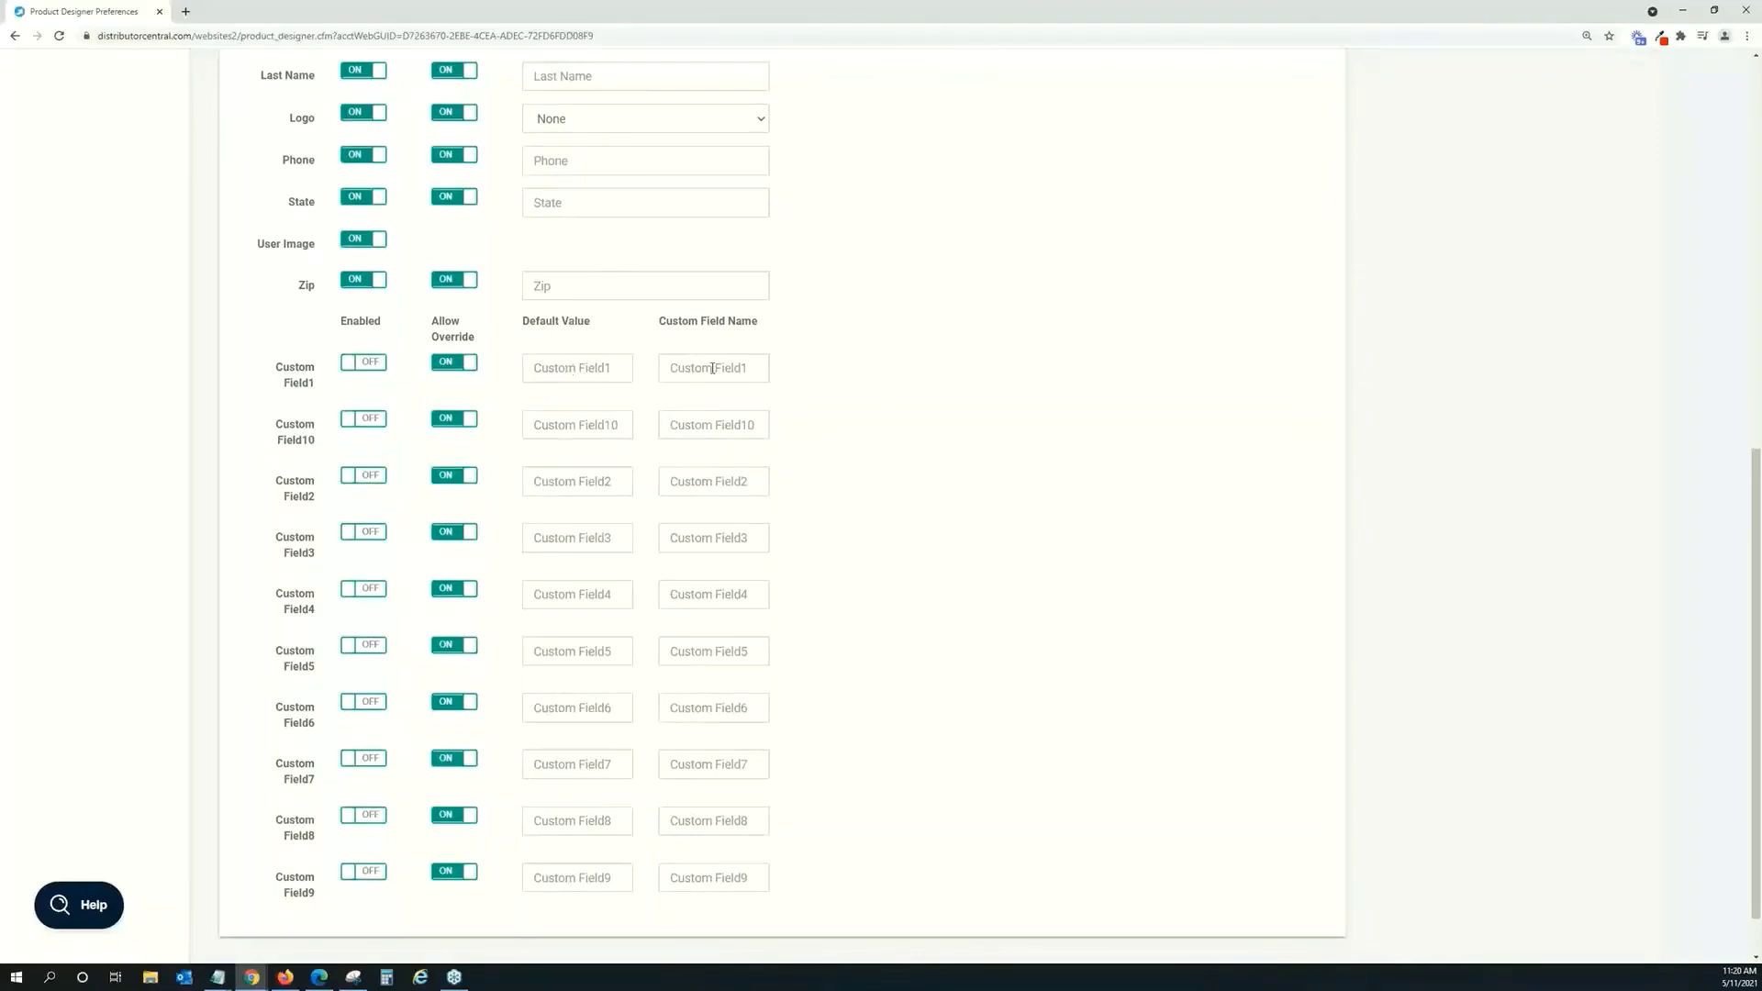
scroll(503, 519, up, 5)
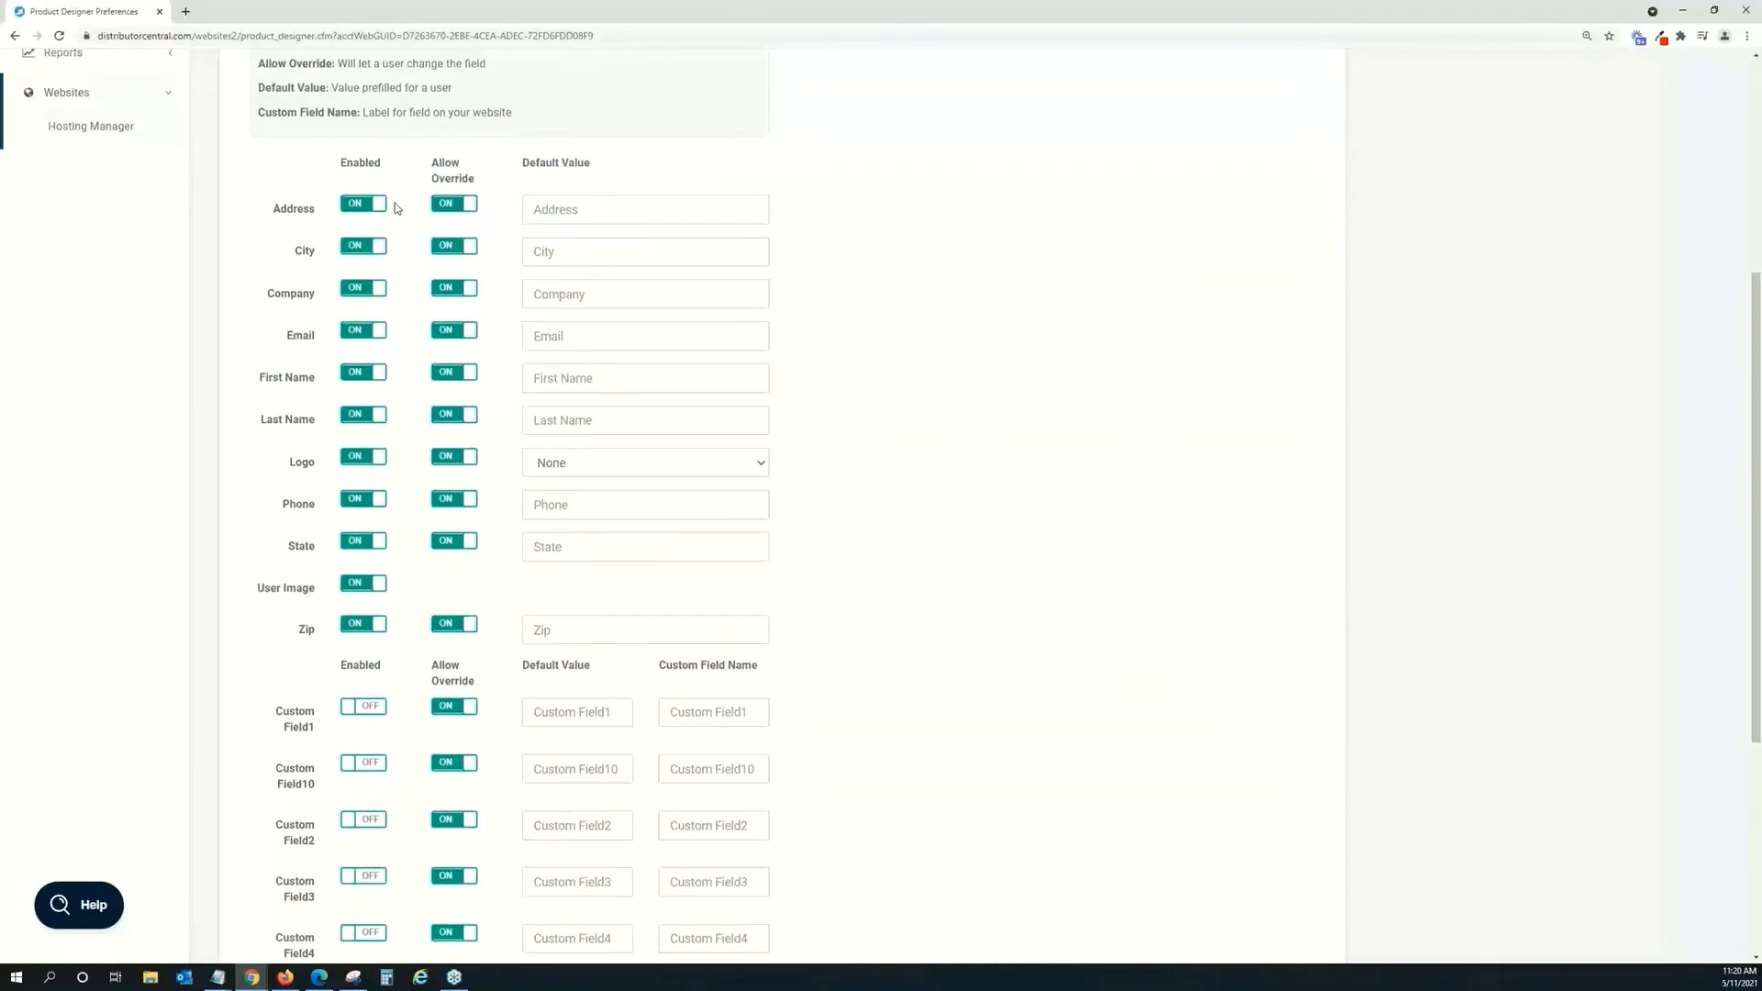
scroll(523, 460, up, 4)
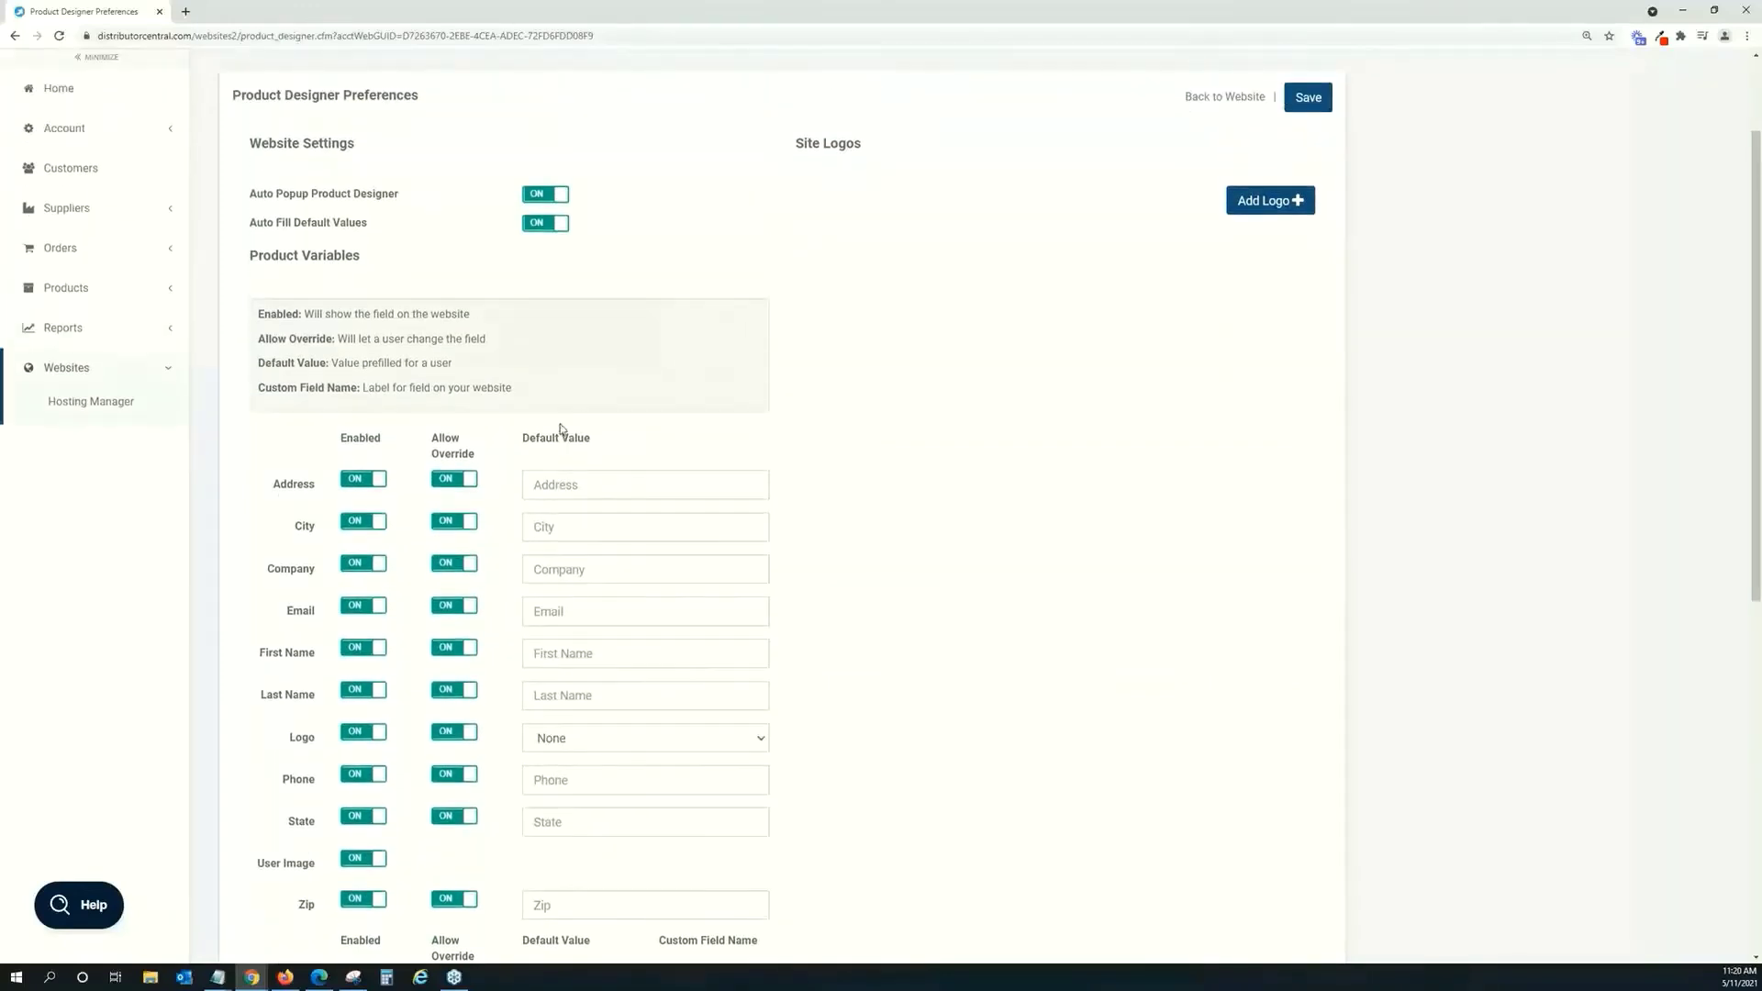
click(365, 479)
click(361, 523)
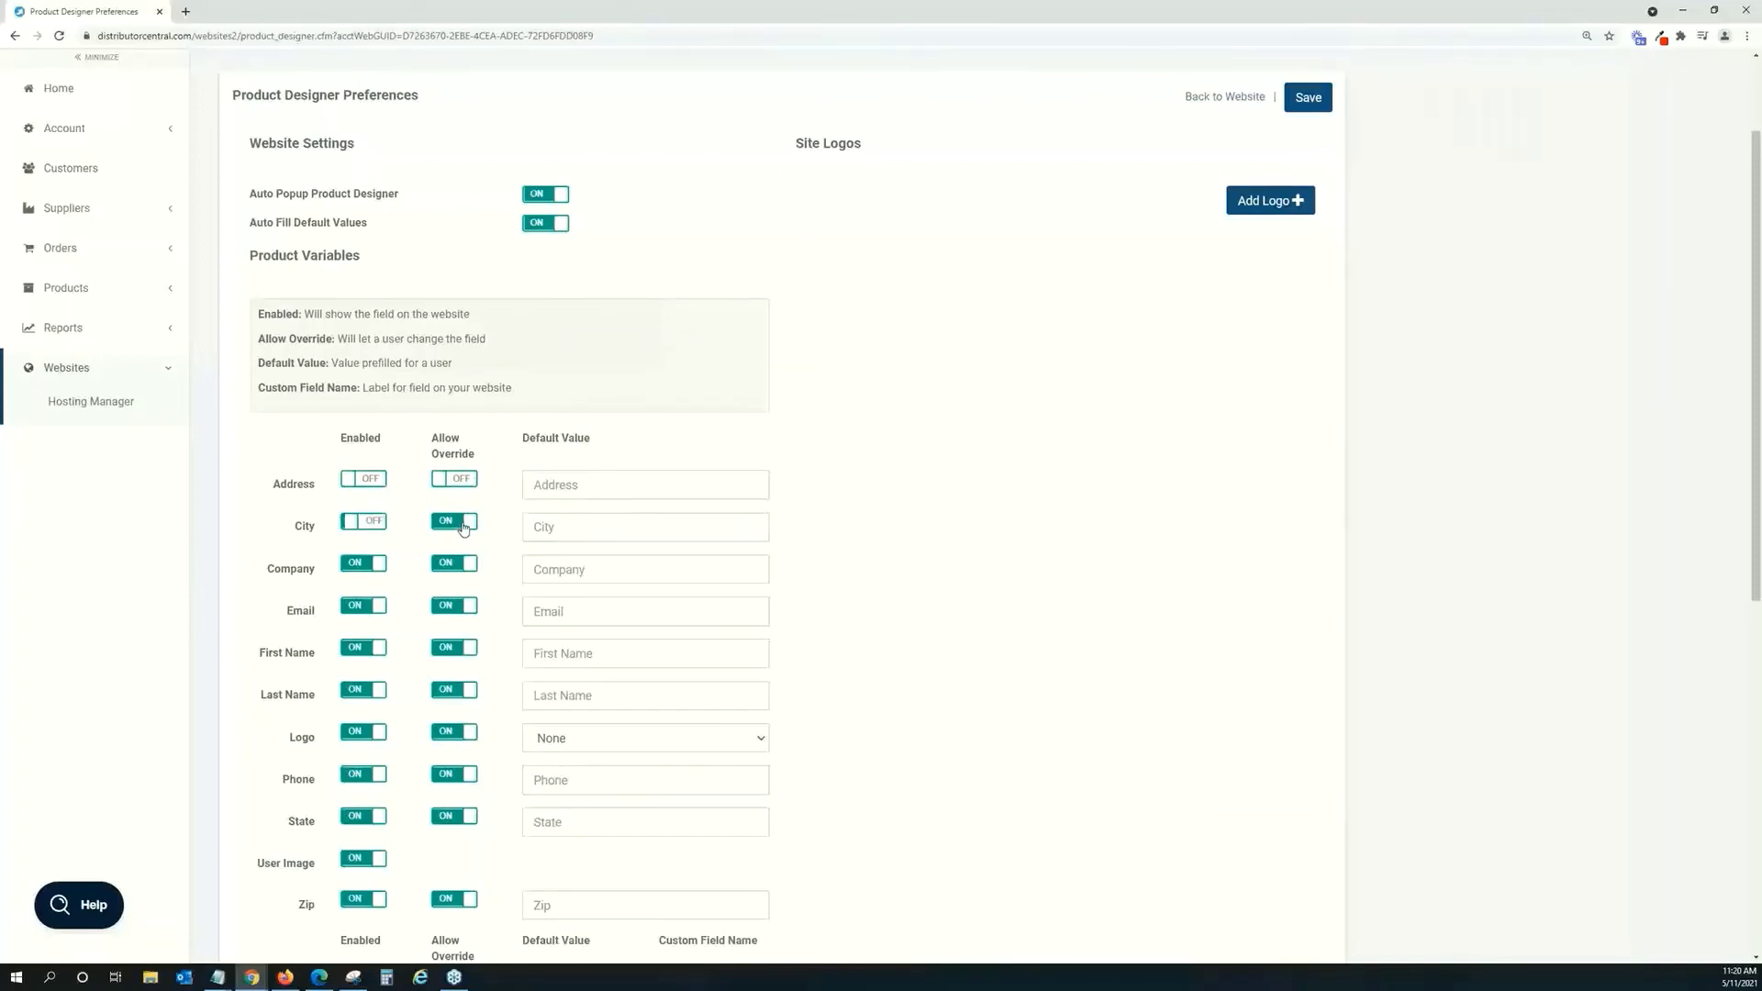
click(360, 564)
click(371, 609)
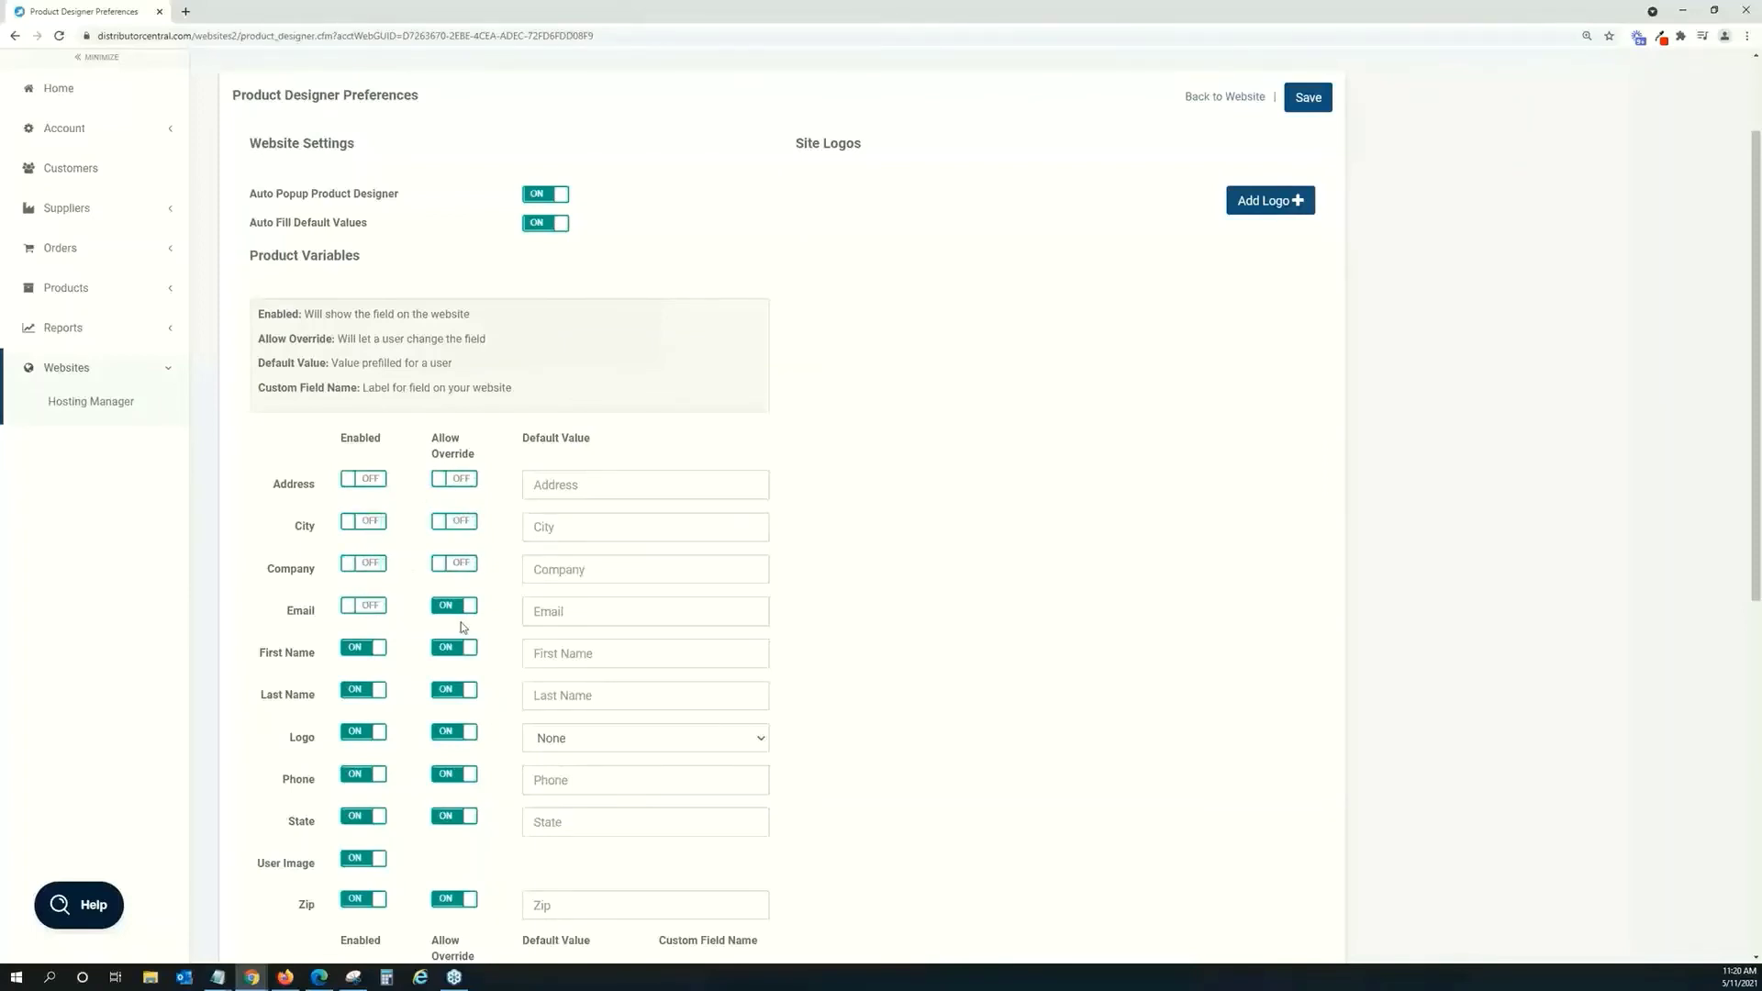
click(365, 645)
Switch off Enabled and Allow Override for Last Name, Phone, State and Zip, and disable User Image, leaving Logo on.
scroll(431, 647, down, 1)
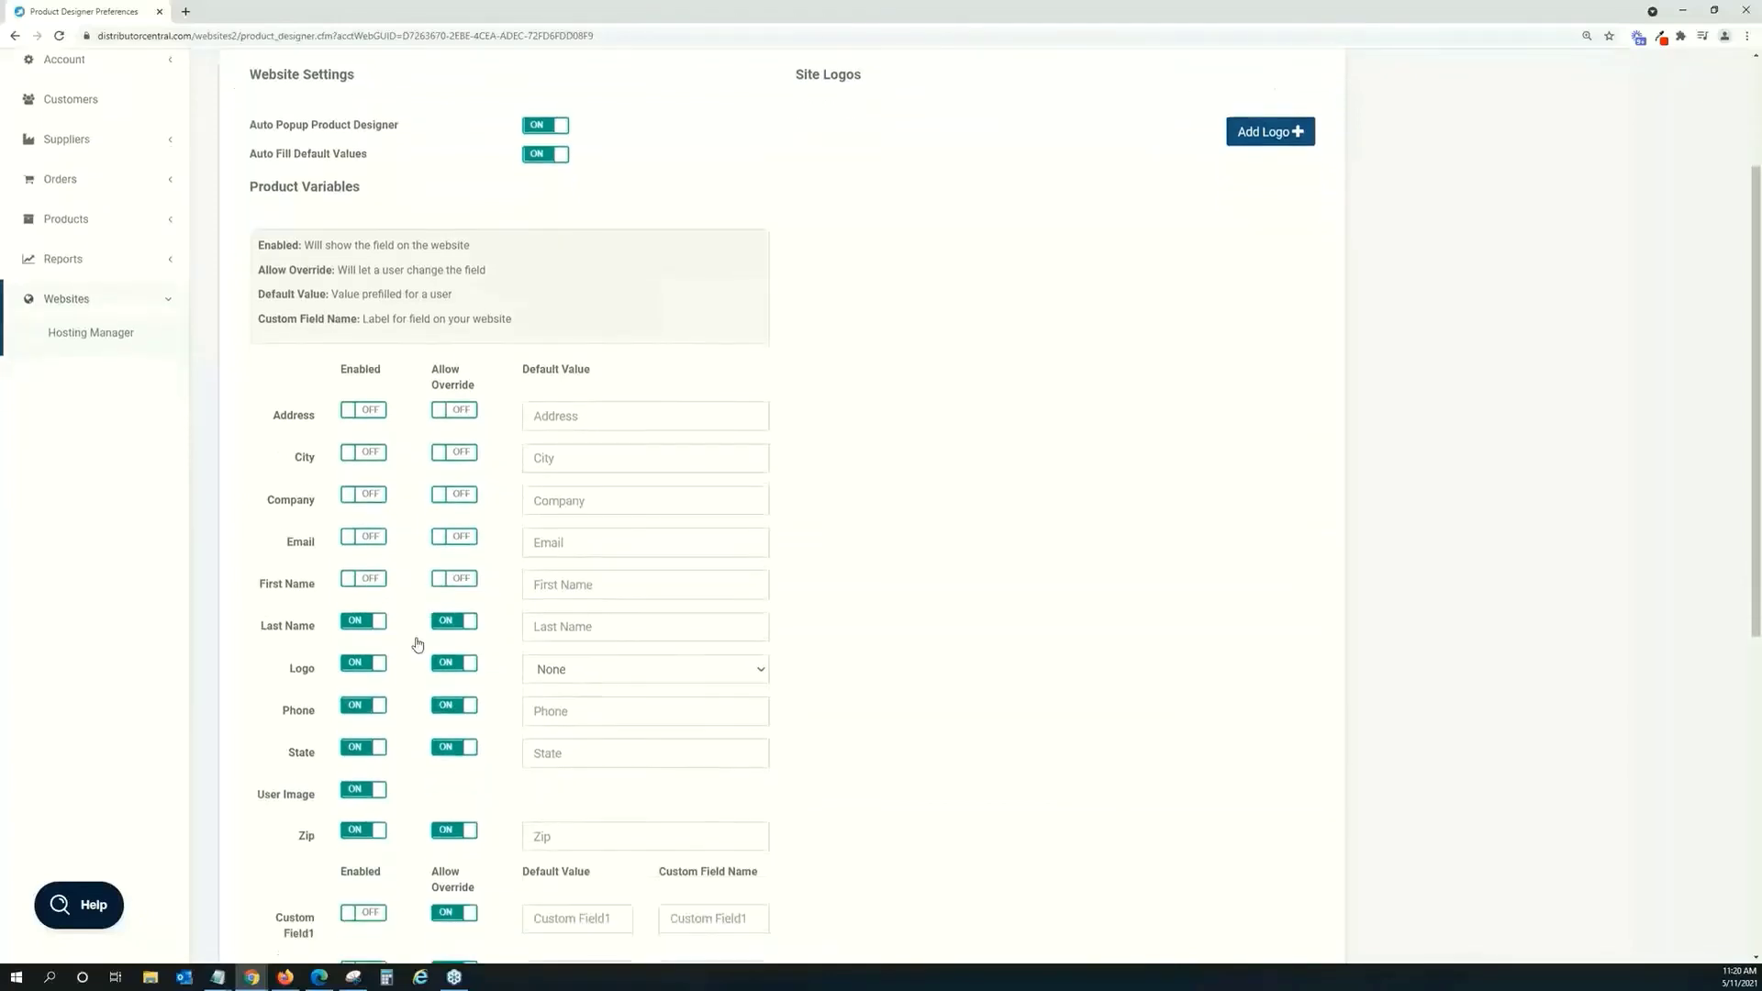
click(365, 623)
click(470, 622)
scroll(397, 630, down, 1)
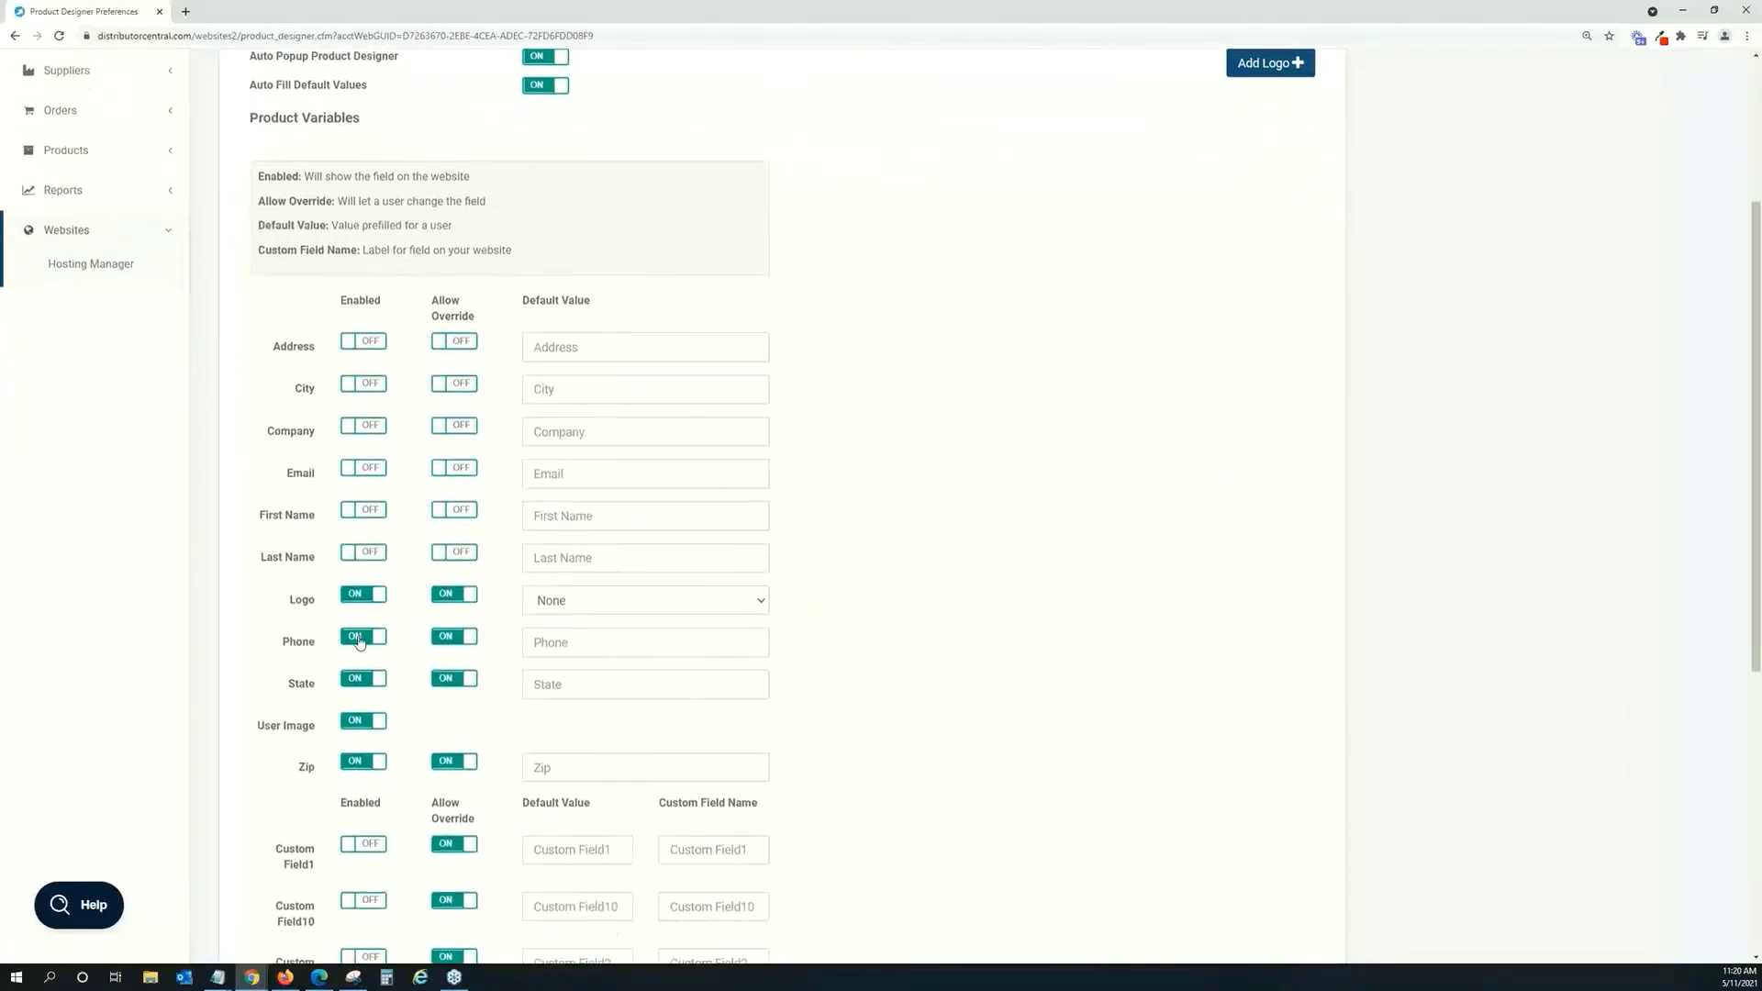
click(359, 641)
click(455, 637)
click(367, 679)
click(456, 677)
click(364, 721)
click(363, 761)
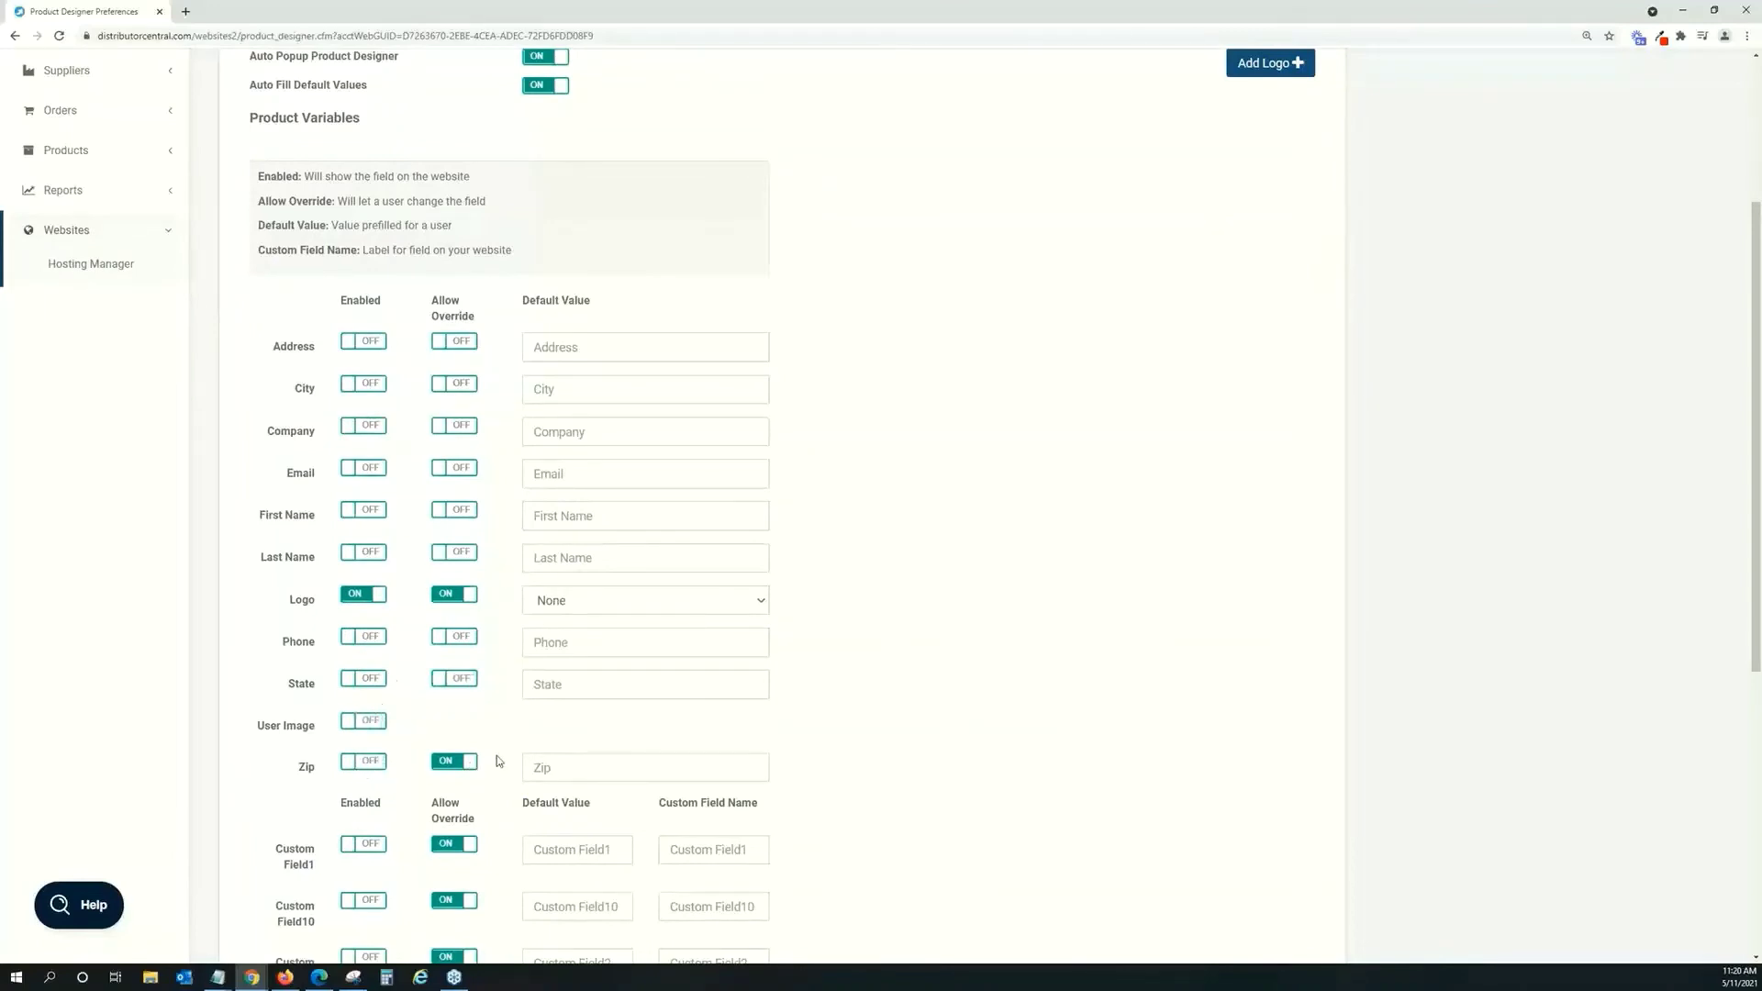
click(455, 761)
Switch off Allow Override for all ten custom fields and save the Product Designer preferences.
scroll(454, 734, down, 3)
click(455, 570)
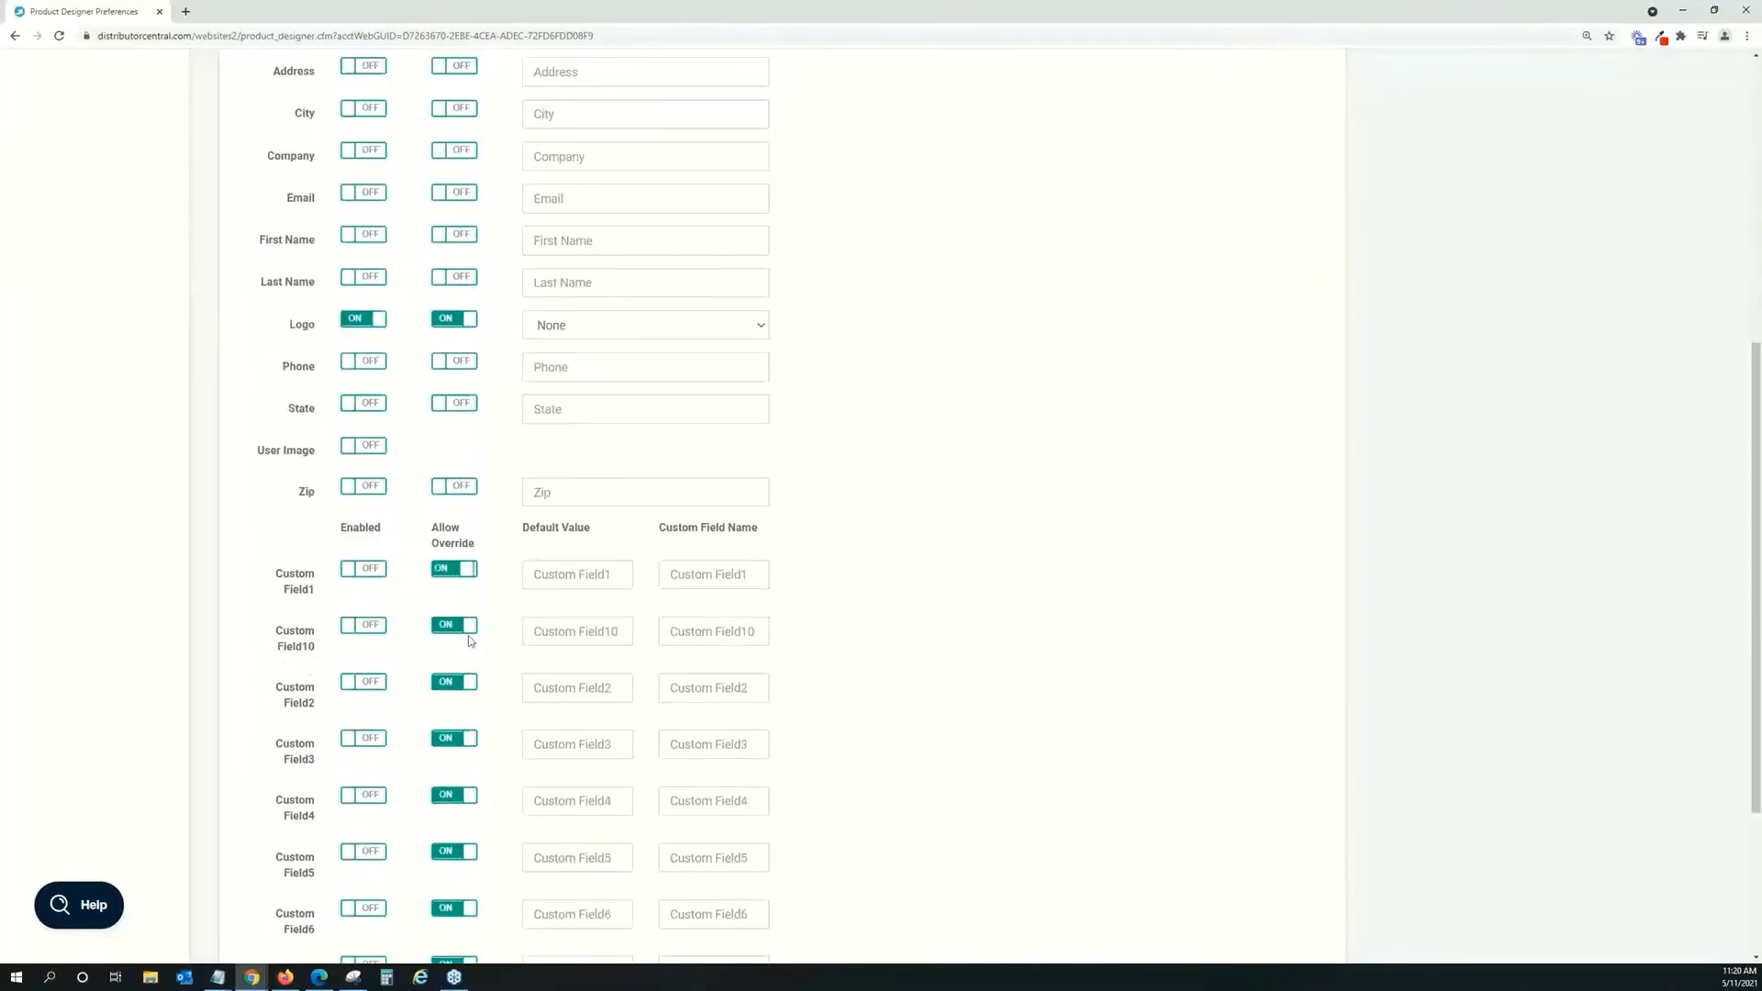
click(465, 631)
click(461, 684)
click(470, 740)
scroll(470, 740, down, 2)
click(456, 590)
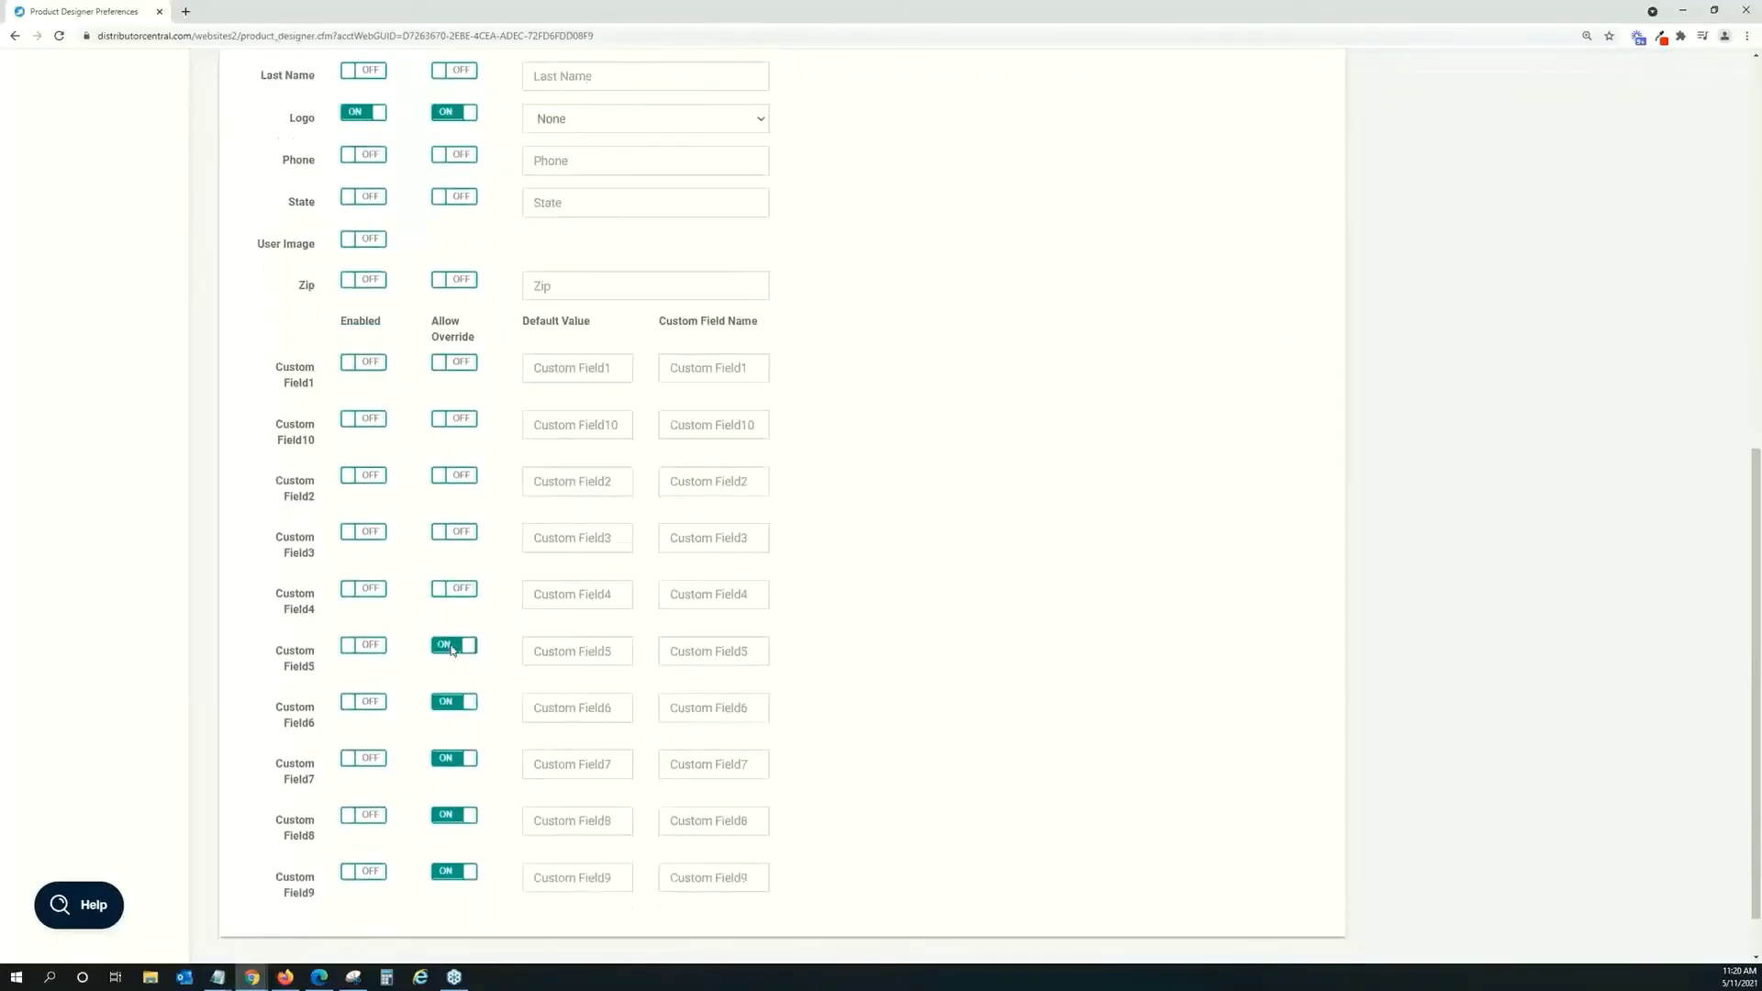
click(451, 647)
click(454, 703)
click(457, 760)
click(455, 872)
scroll(740, 806, up, 7)
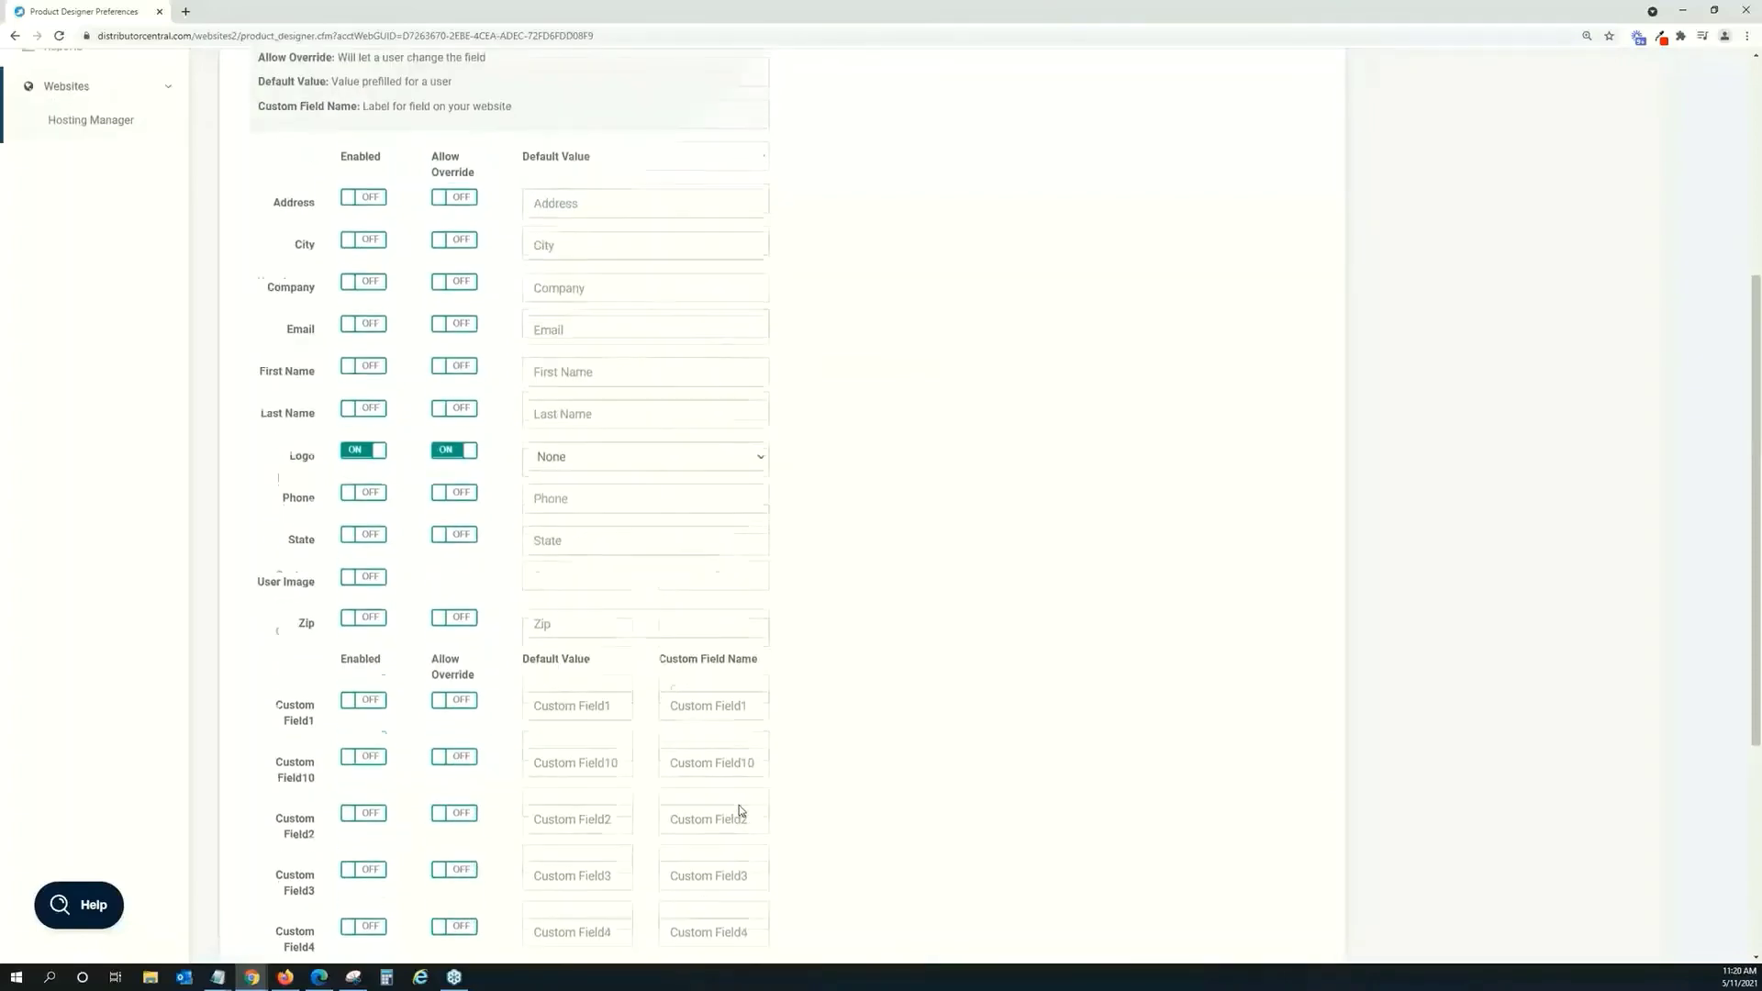
scroll(734, 806, up, 2)
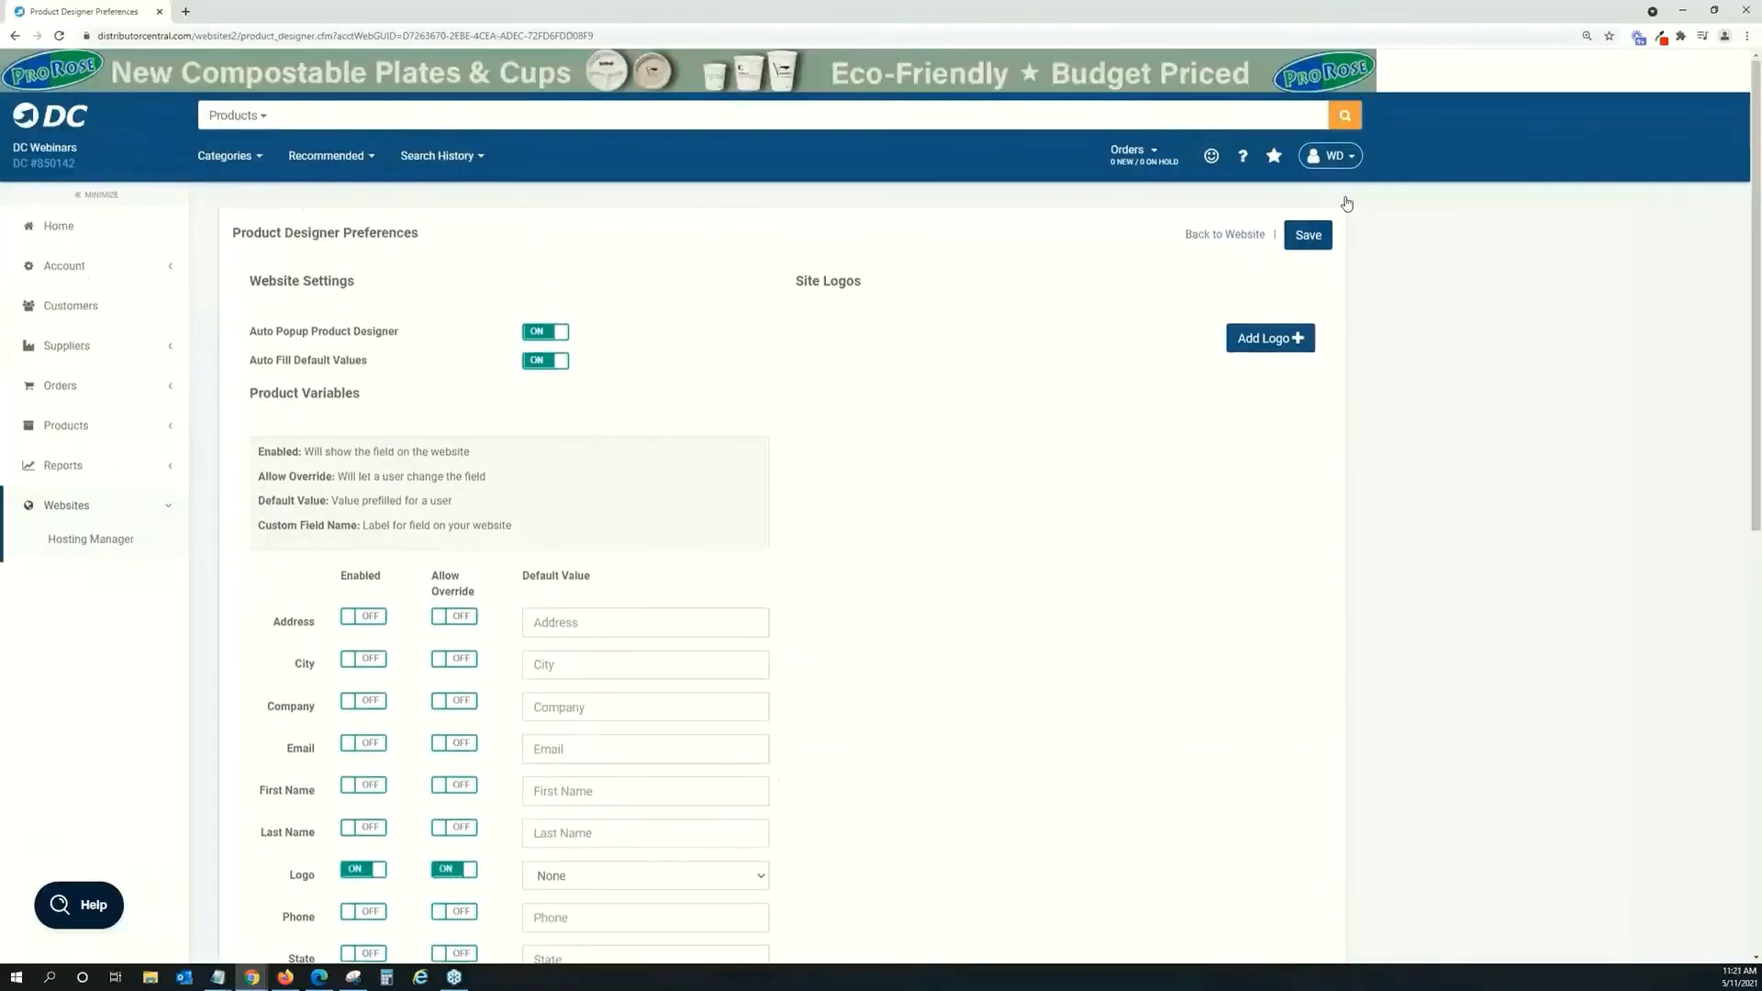
click(1321, 236)
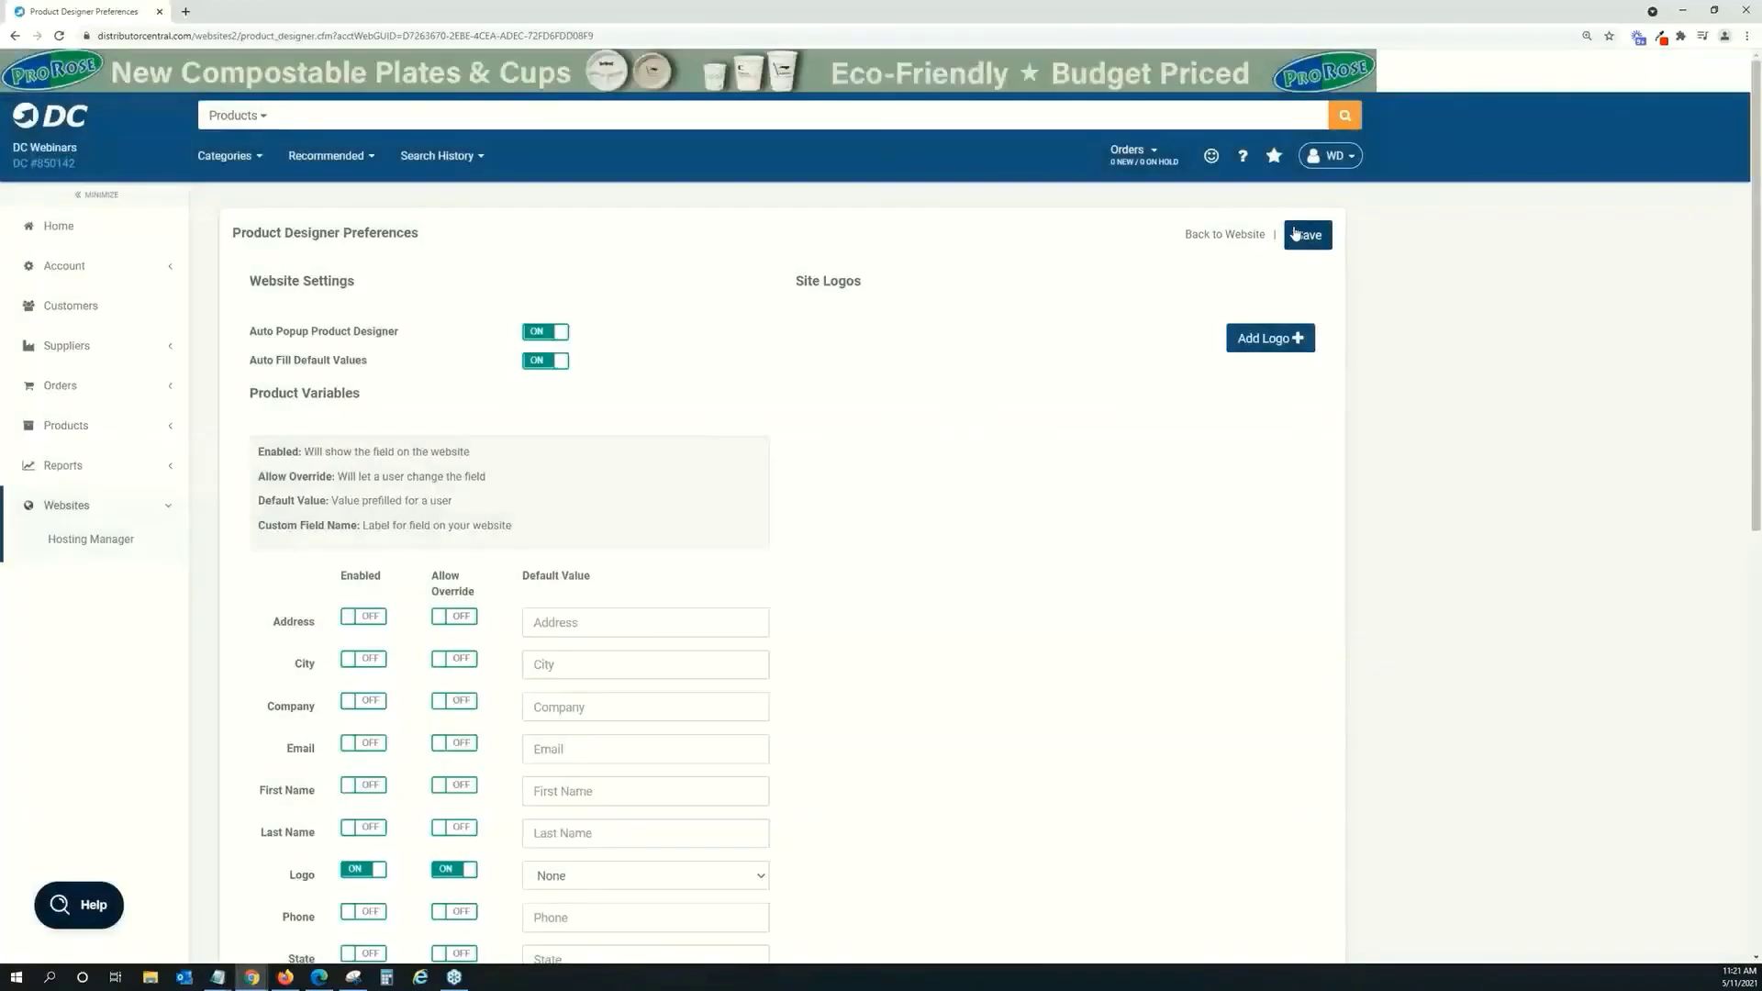
Return to the Demo INC website details, open the live demo-inc.dcpromosite.com site and view its Virtual Designer page.
click(1250, 234)
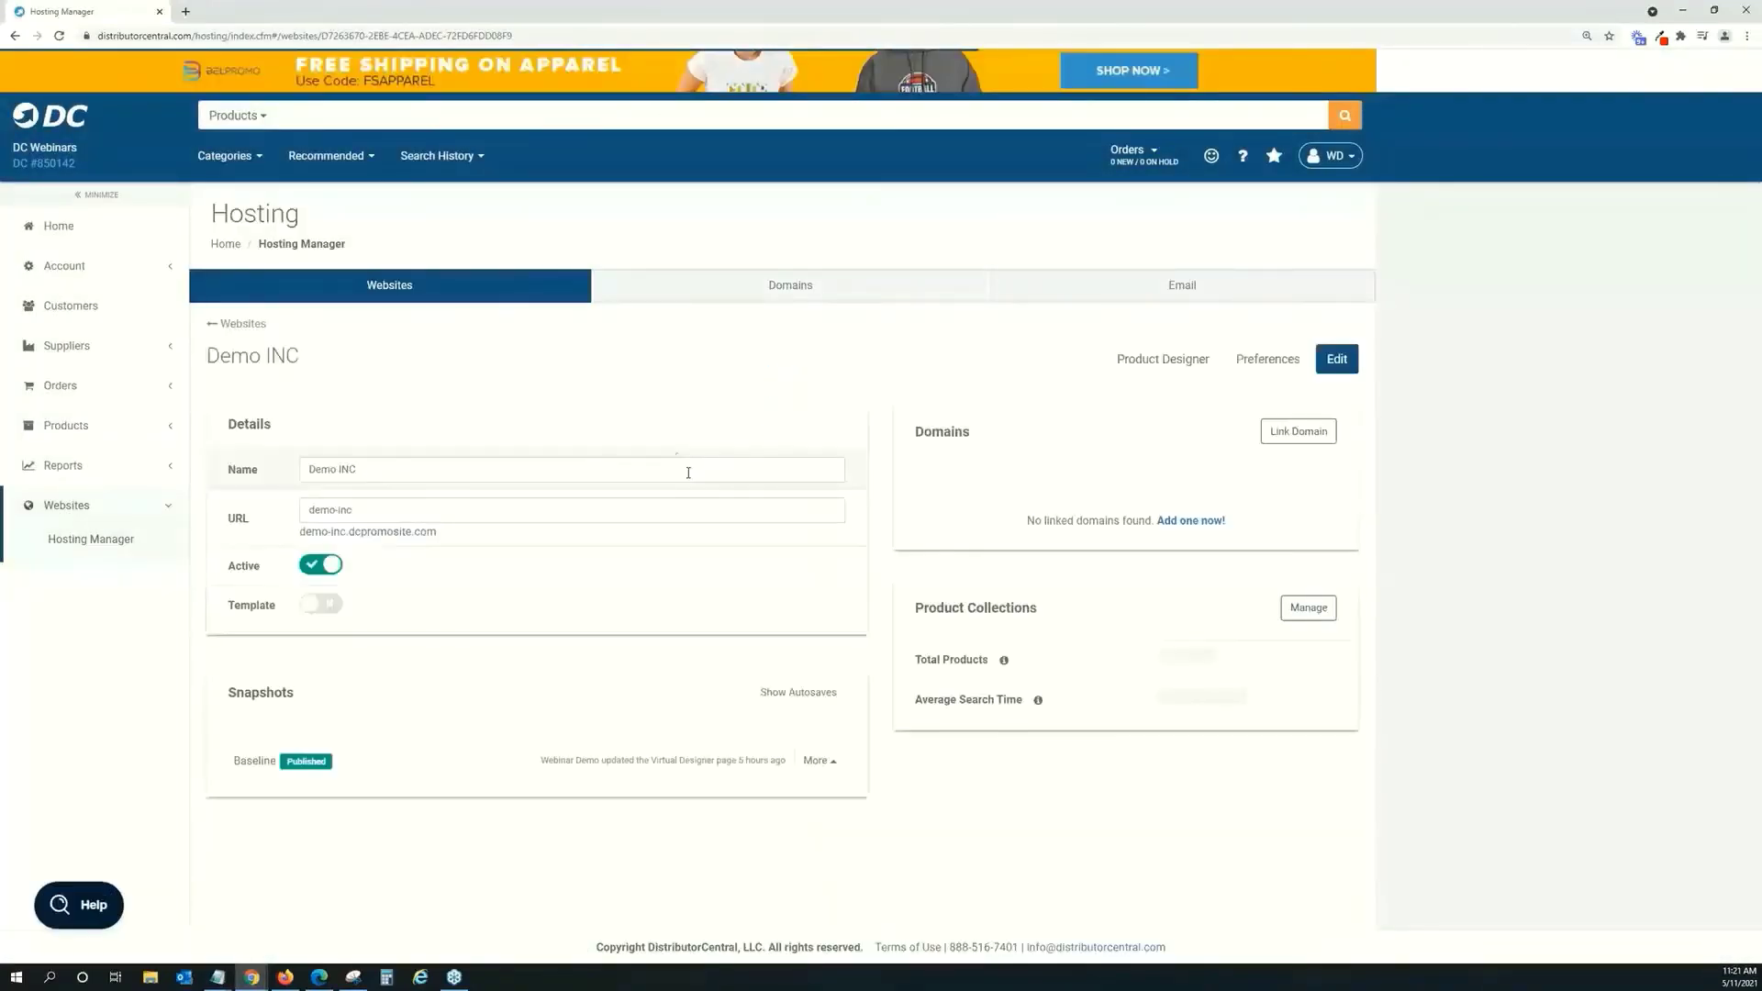
click(395, 532)
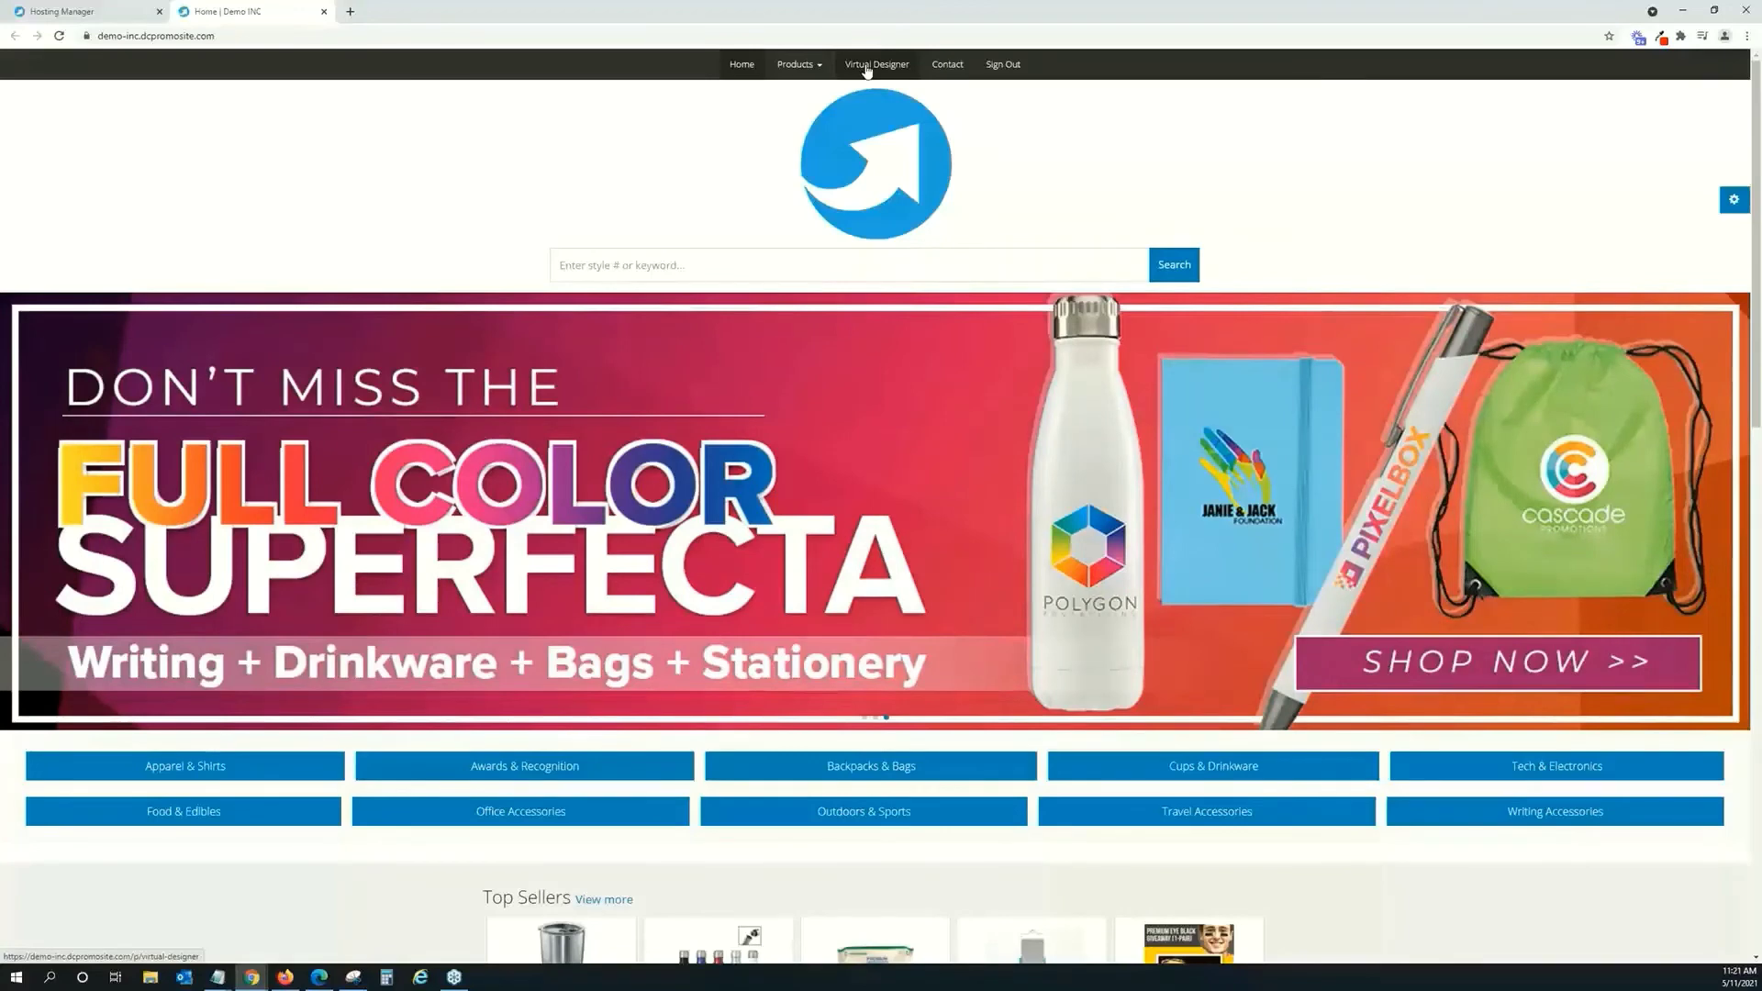
click(866, 68)
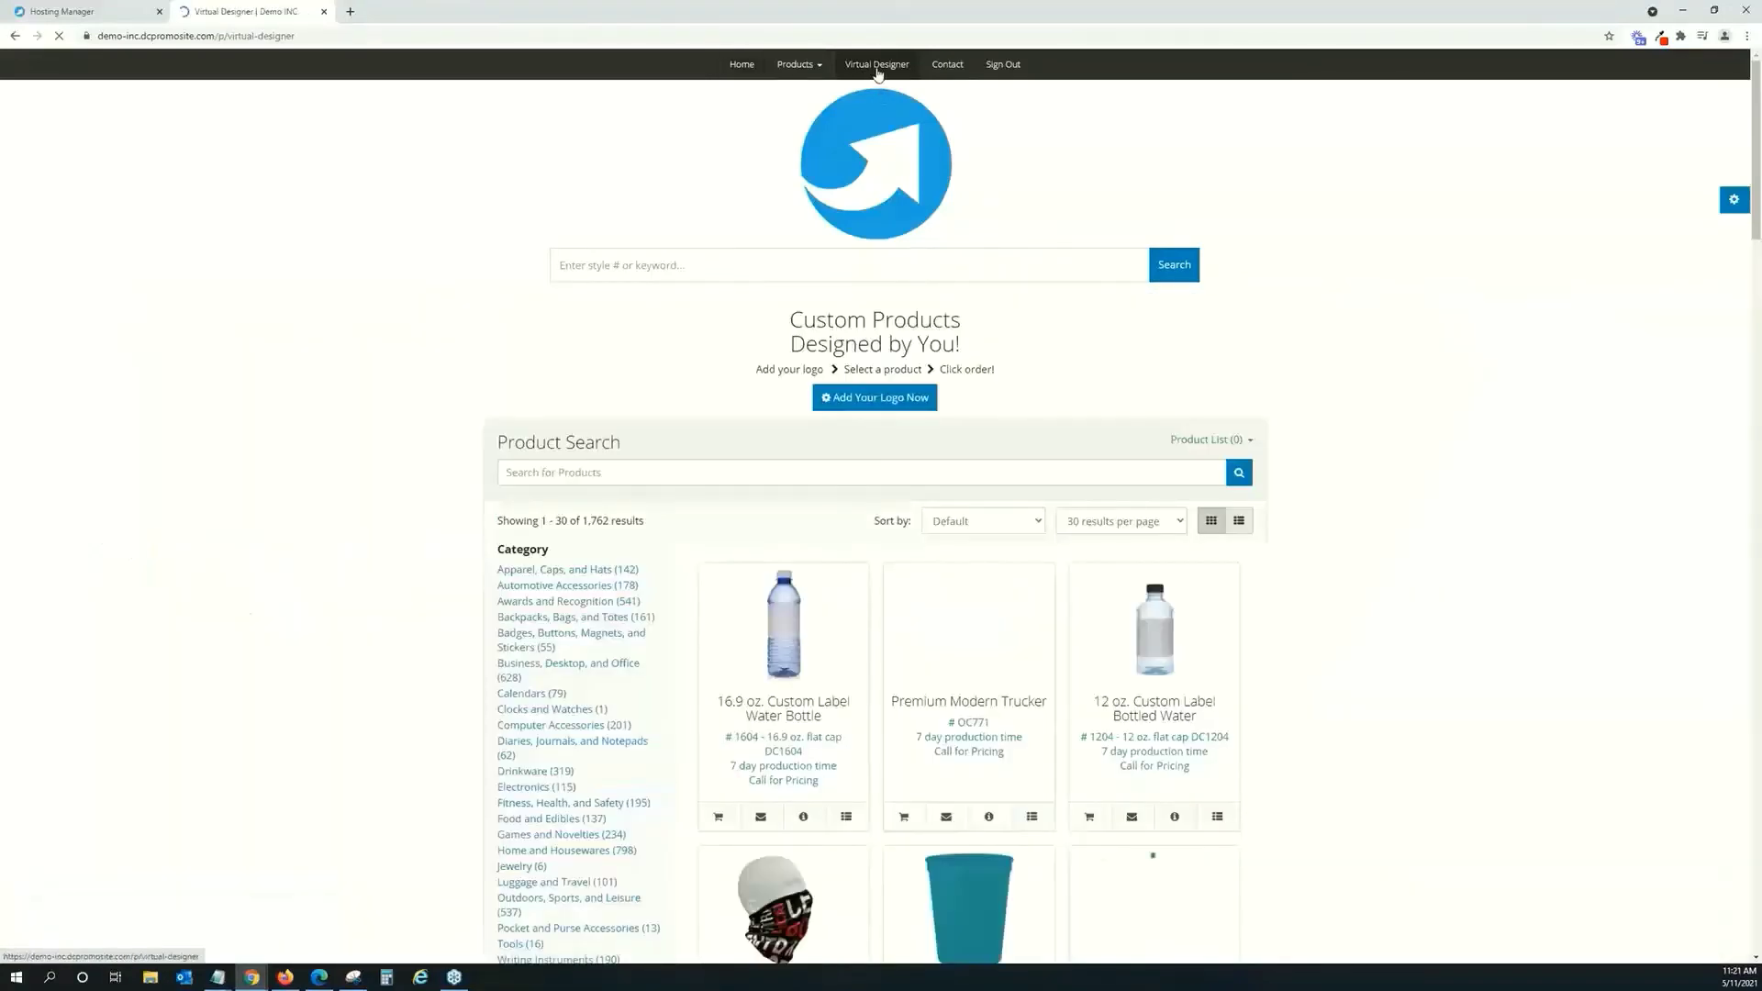
scroll(1009, 275, down, 2)
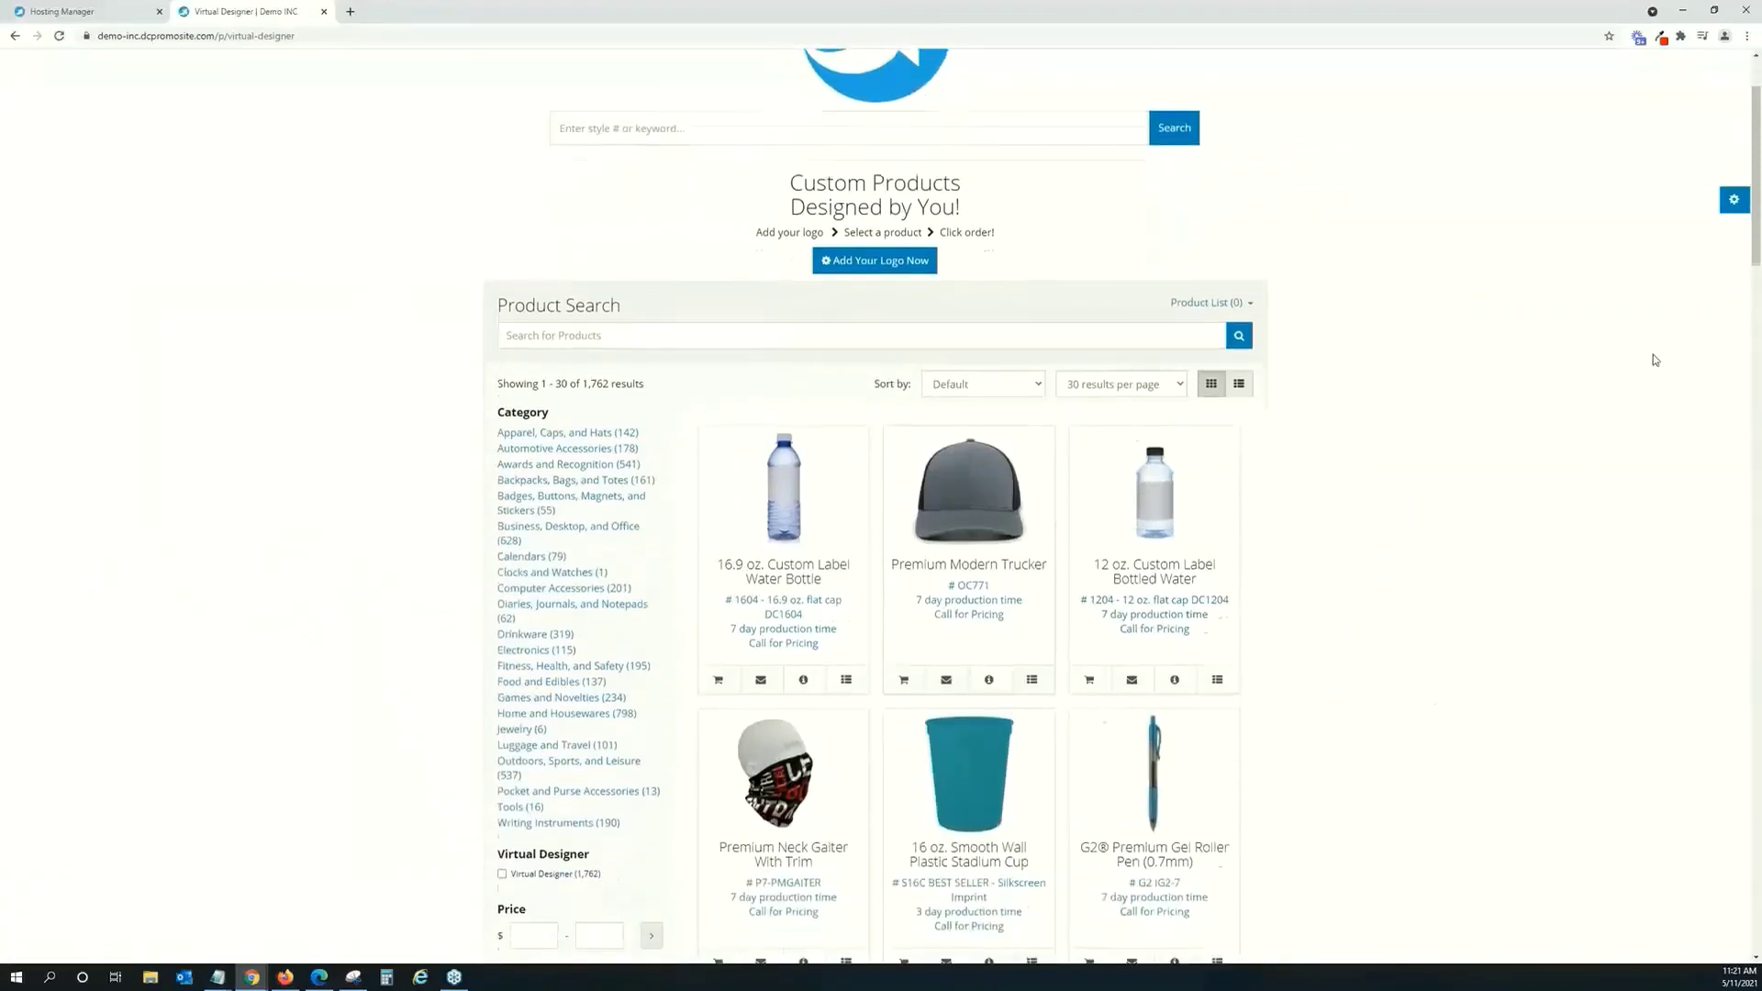
scroll(1653, 356, up, 2)
scroll(1653, 360, up, 1)
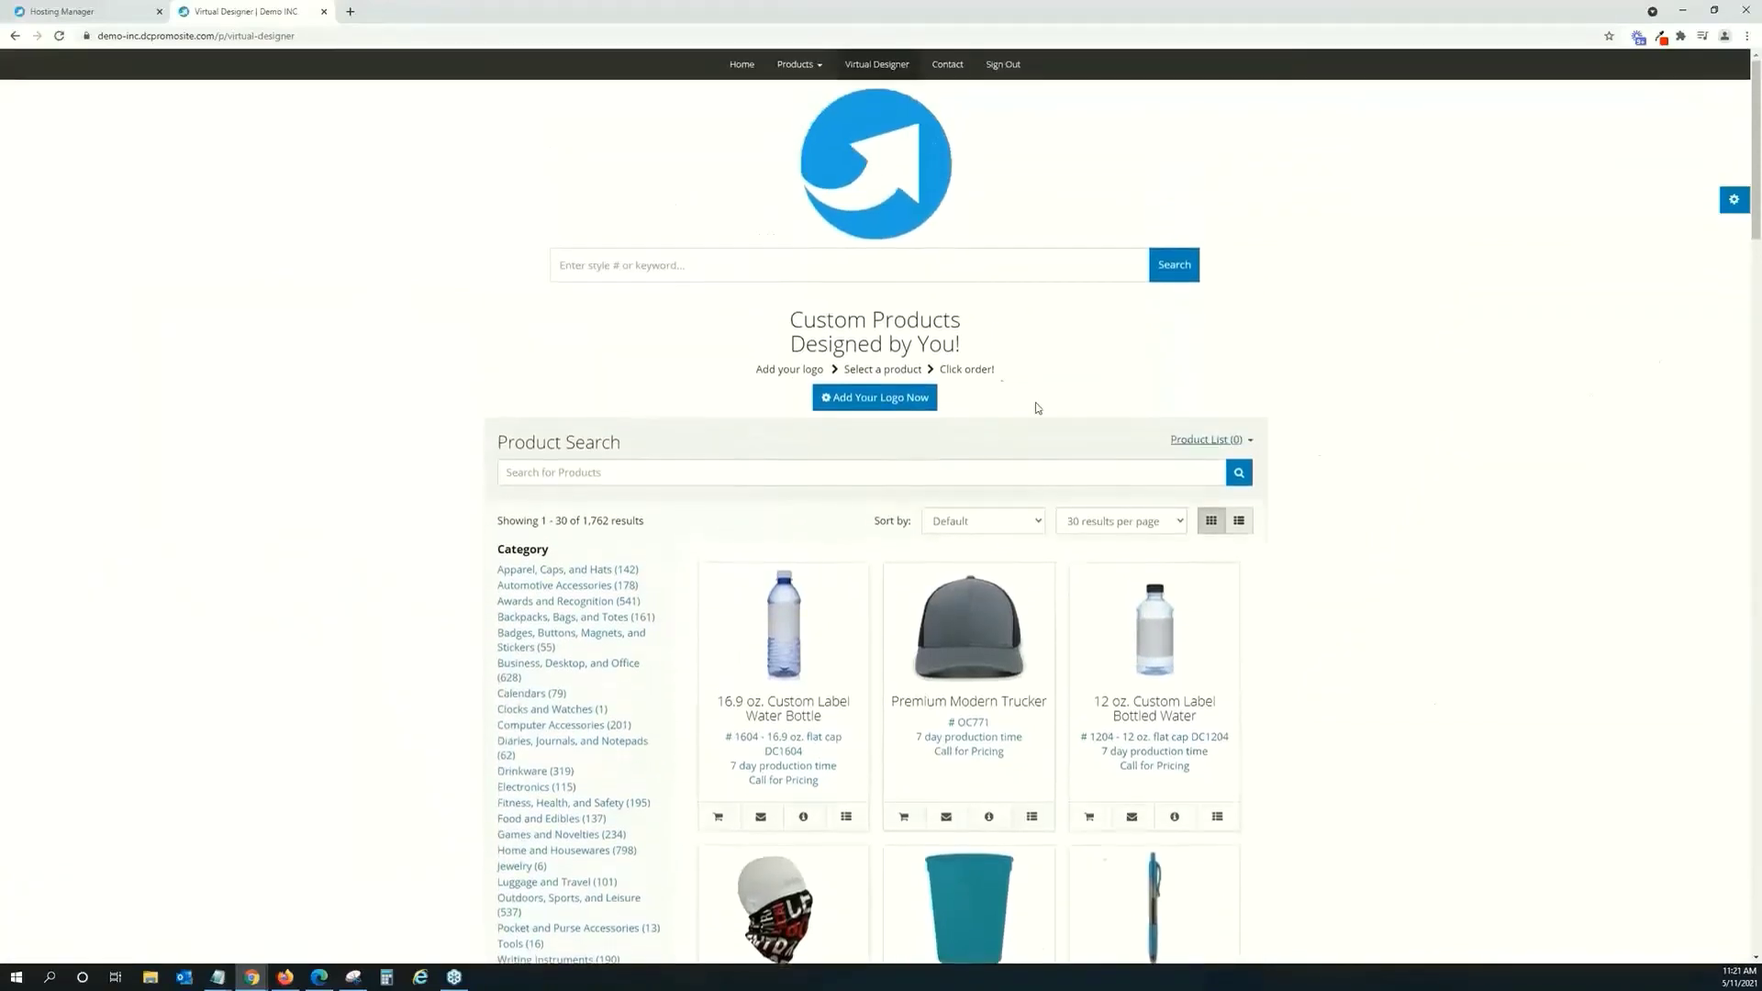
Upload the DC-Promotions-Webinar-Logo (1) image from the Desktop as the customer logo on the Virtual Designer page and save the changes.
click(887, 397)
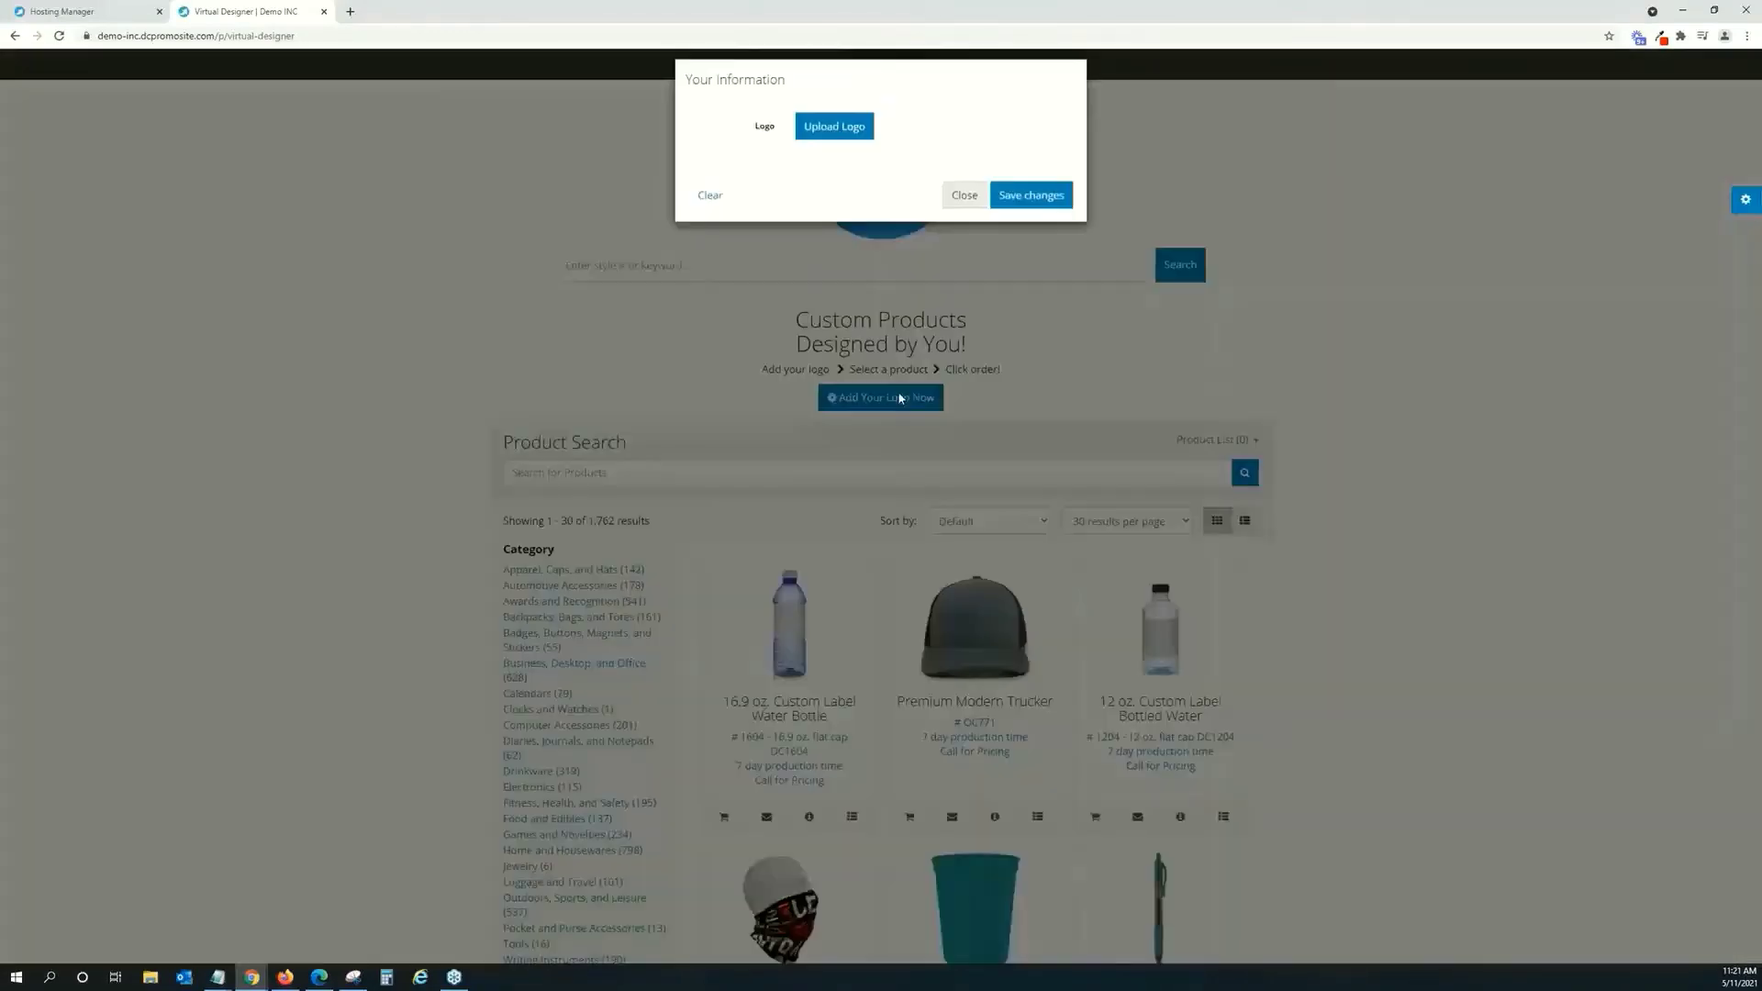
click(833, 145)
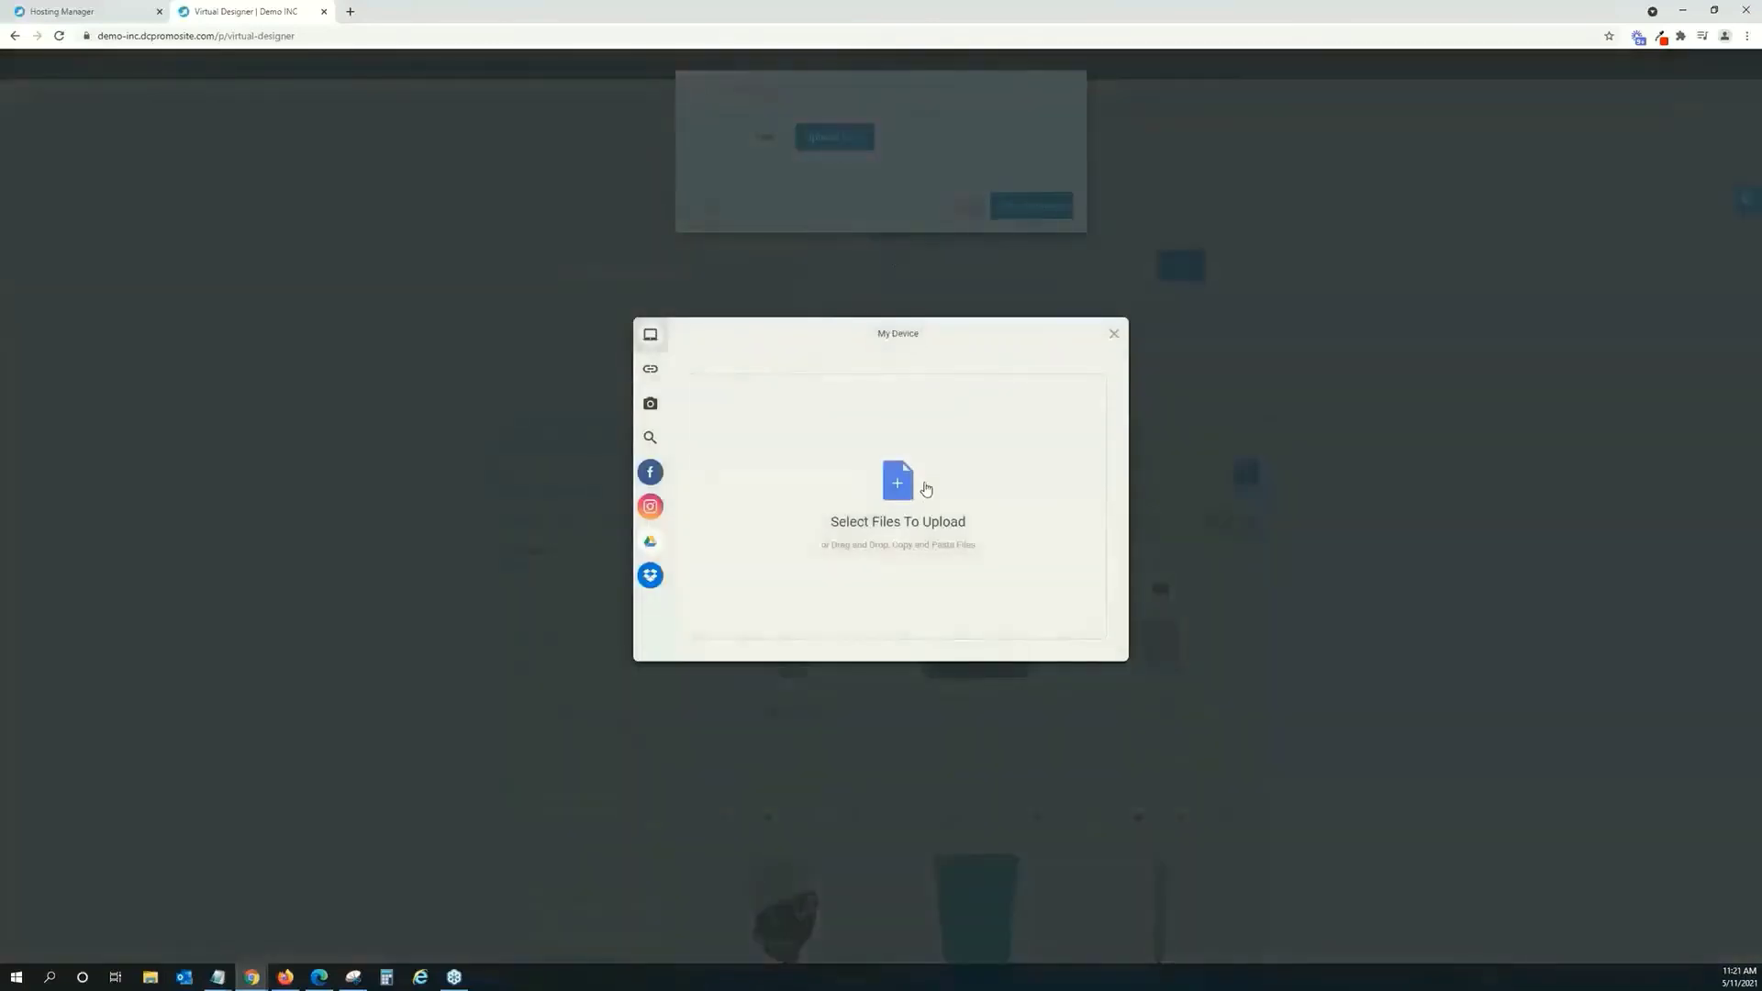
click(958, 382)
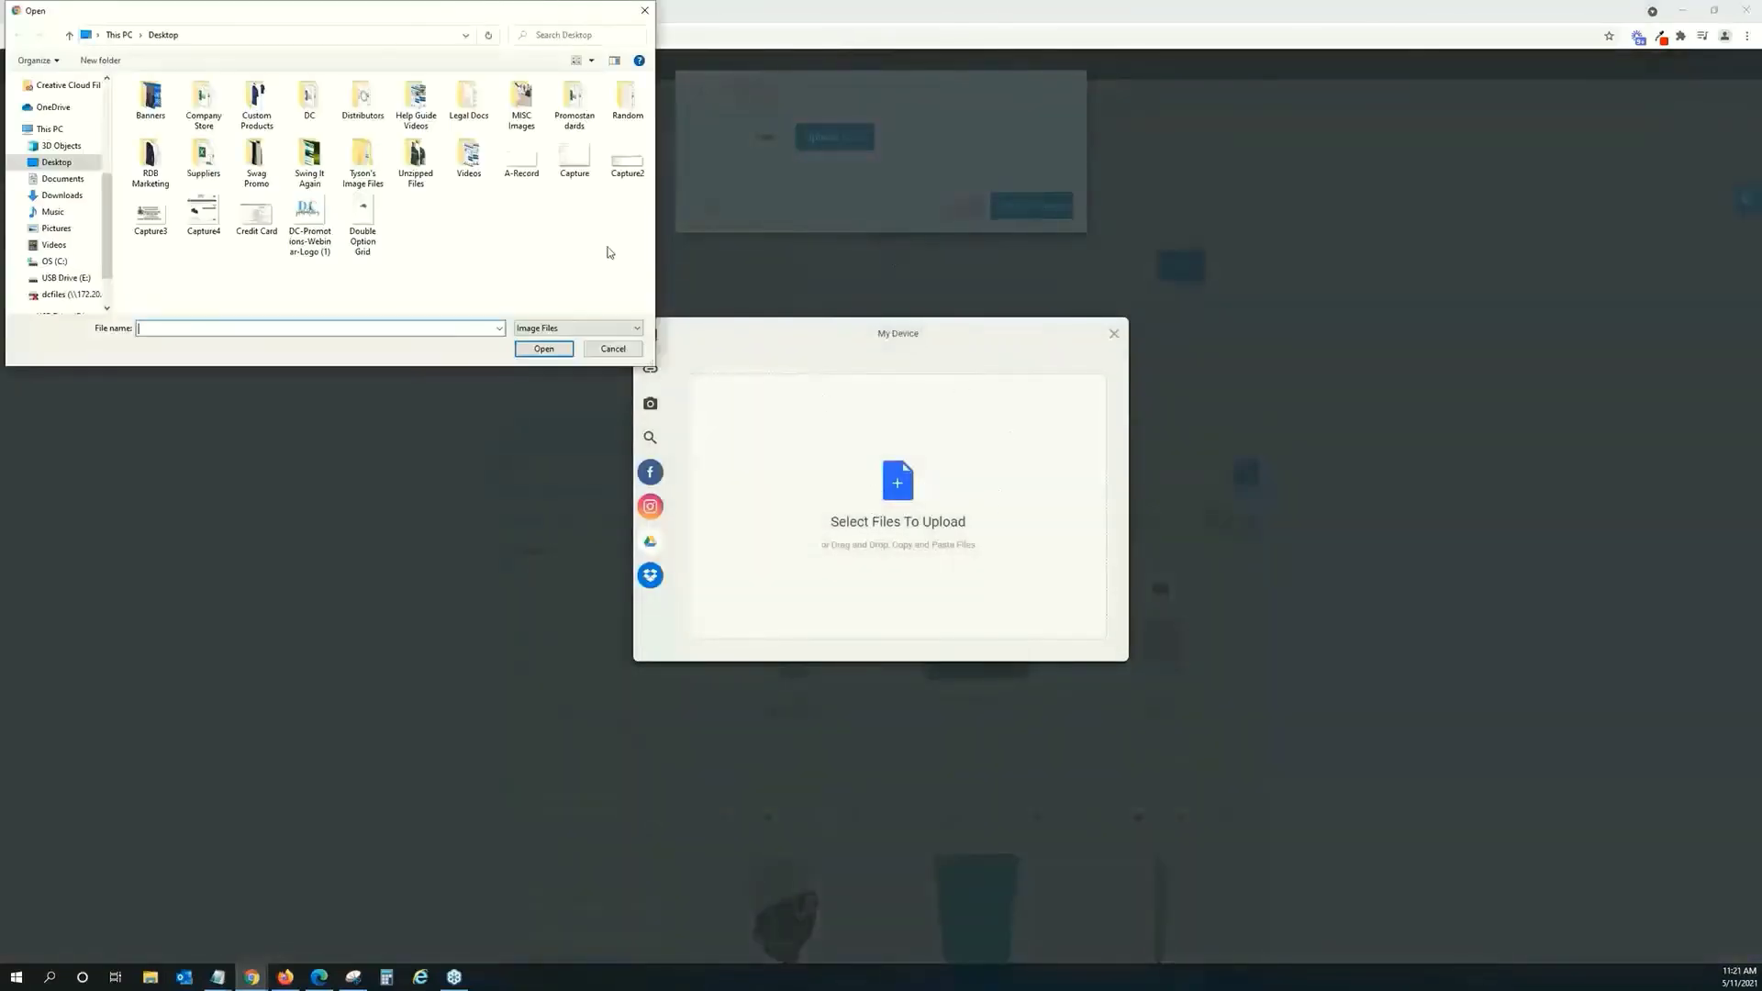
click(310, 222)
click(530, 352)
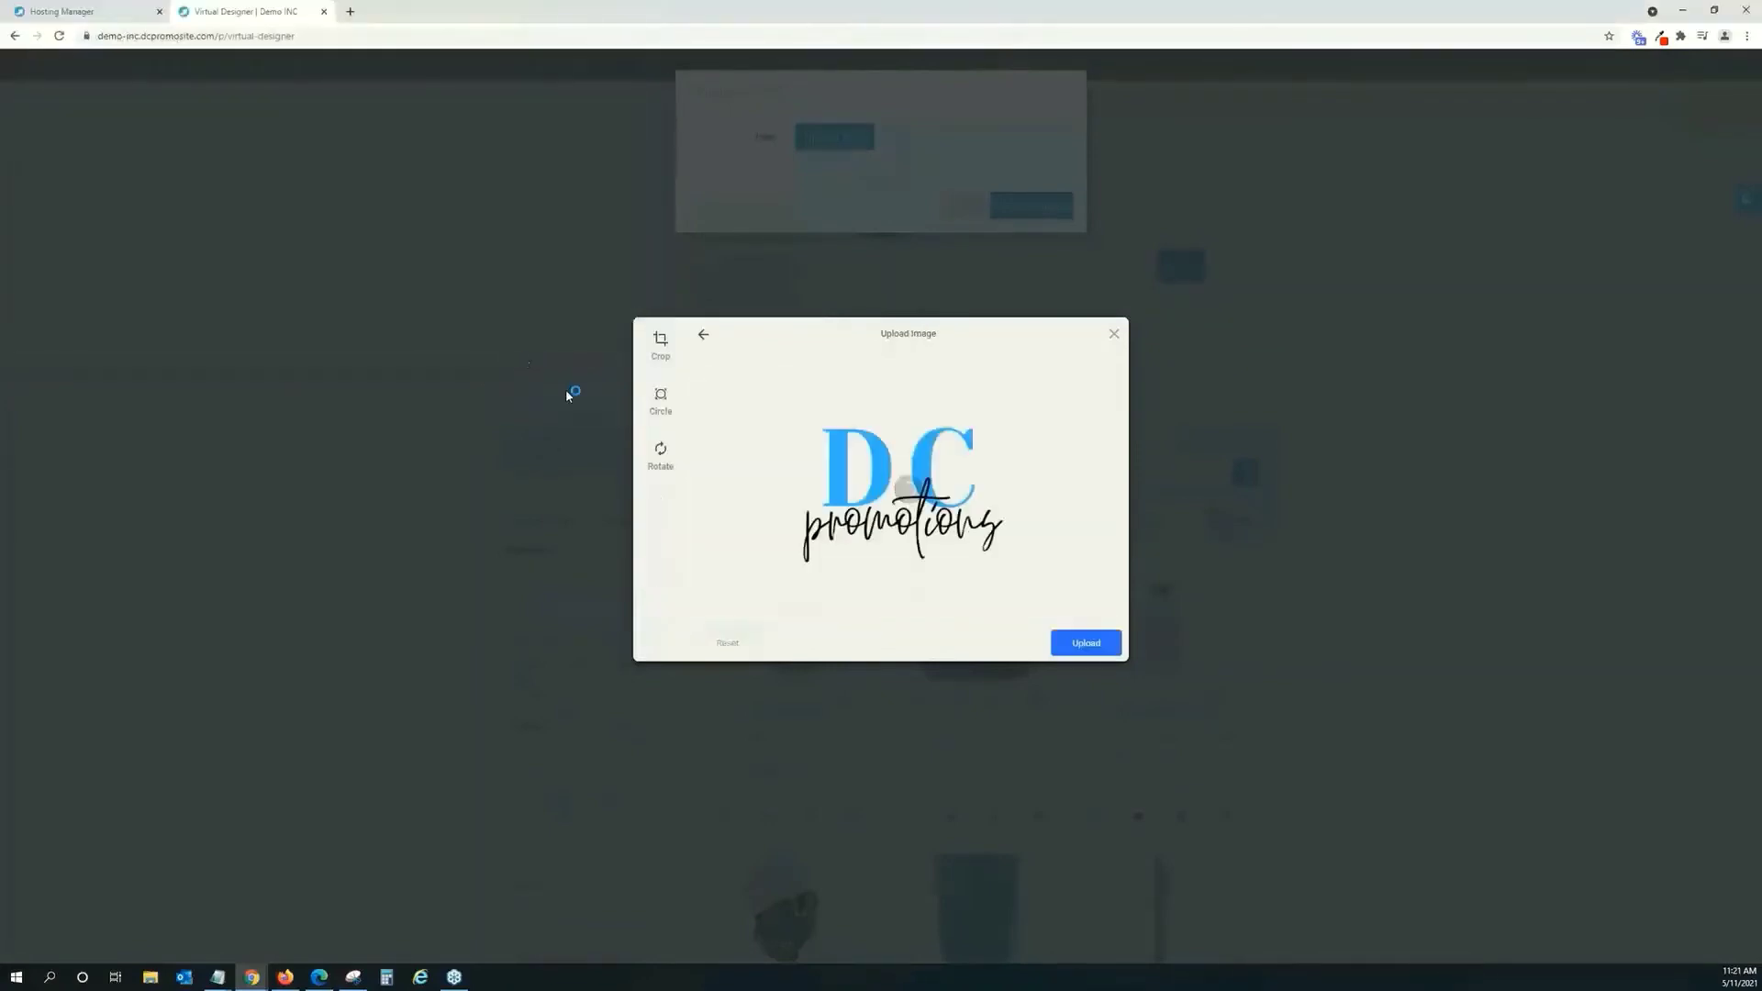
click(1083, 644)
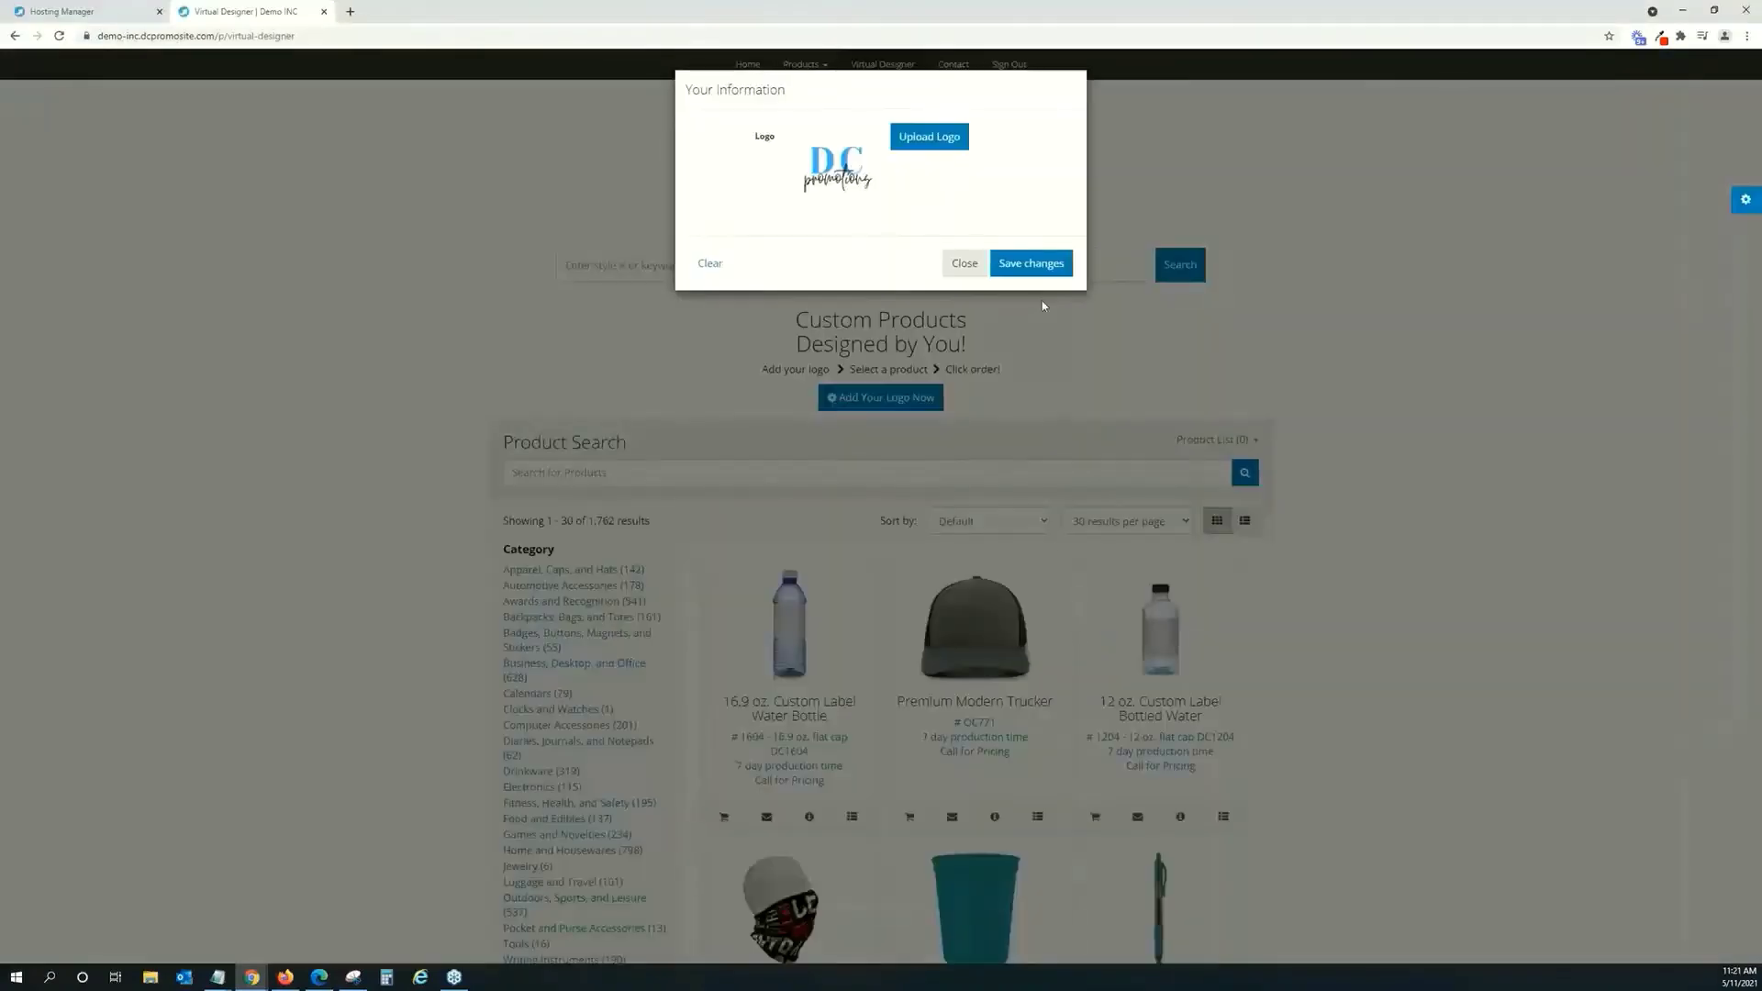
click(1035, 266)
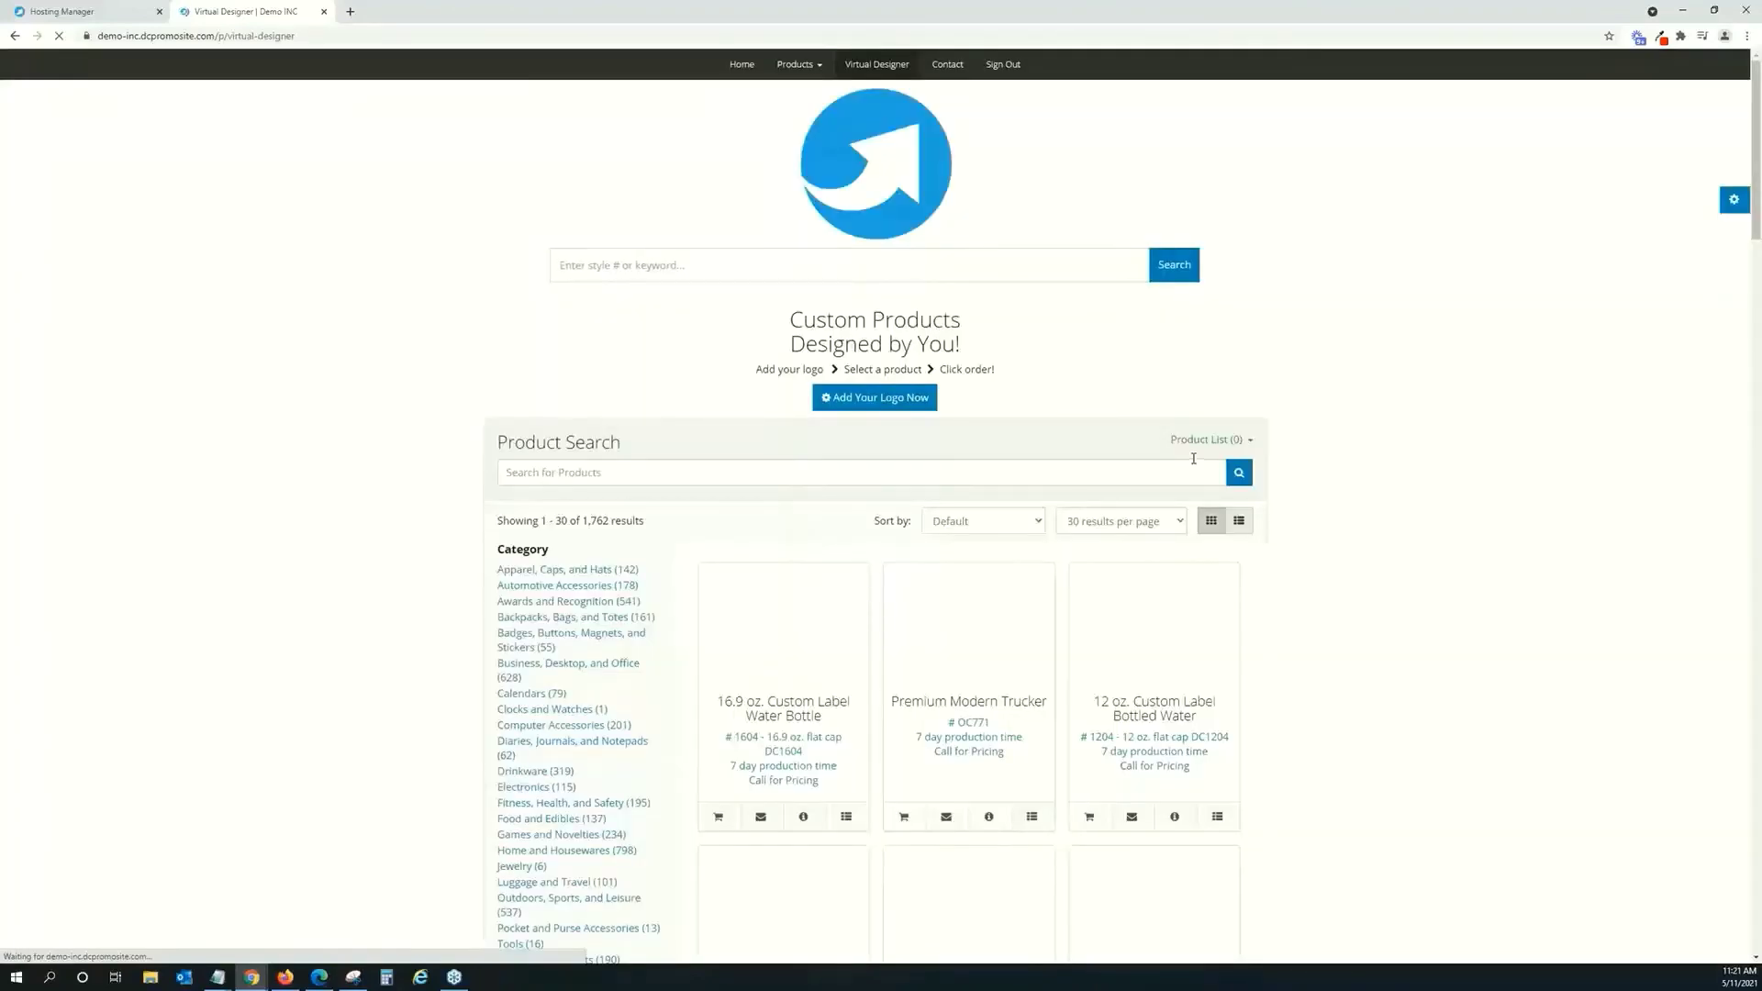
Examine how the uploaded logo is placed on the bottles, caps, cups and other products in the Virtual Designer listing.
scroll(1148, 400, down, 1)
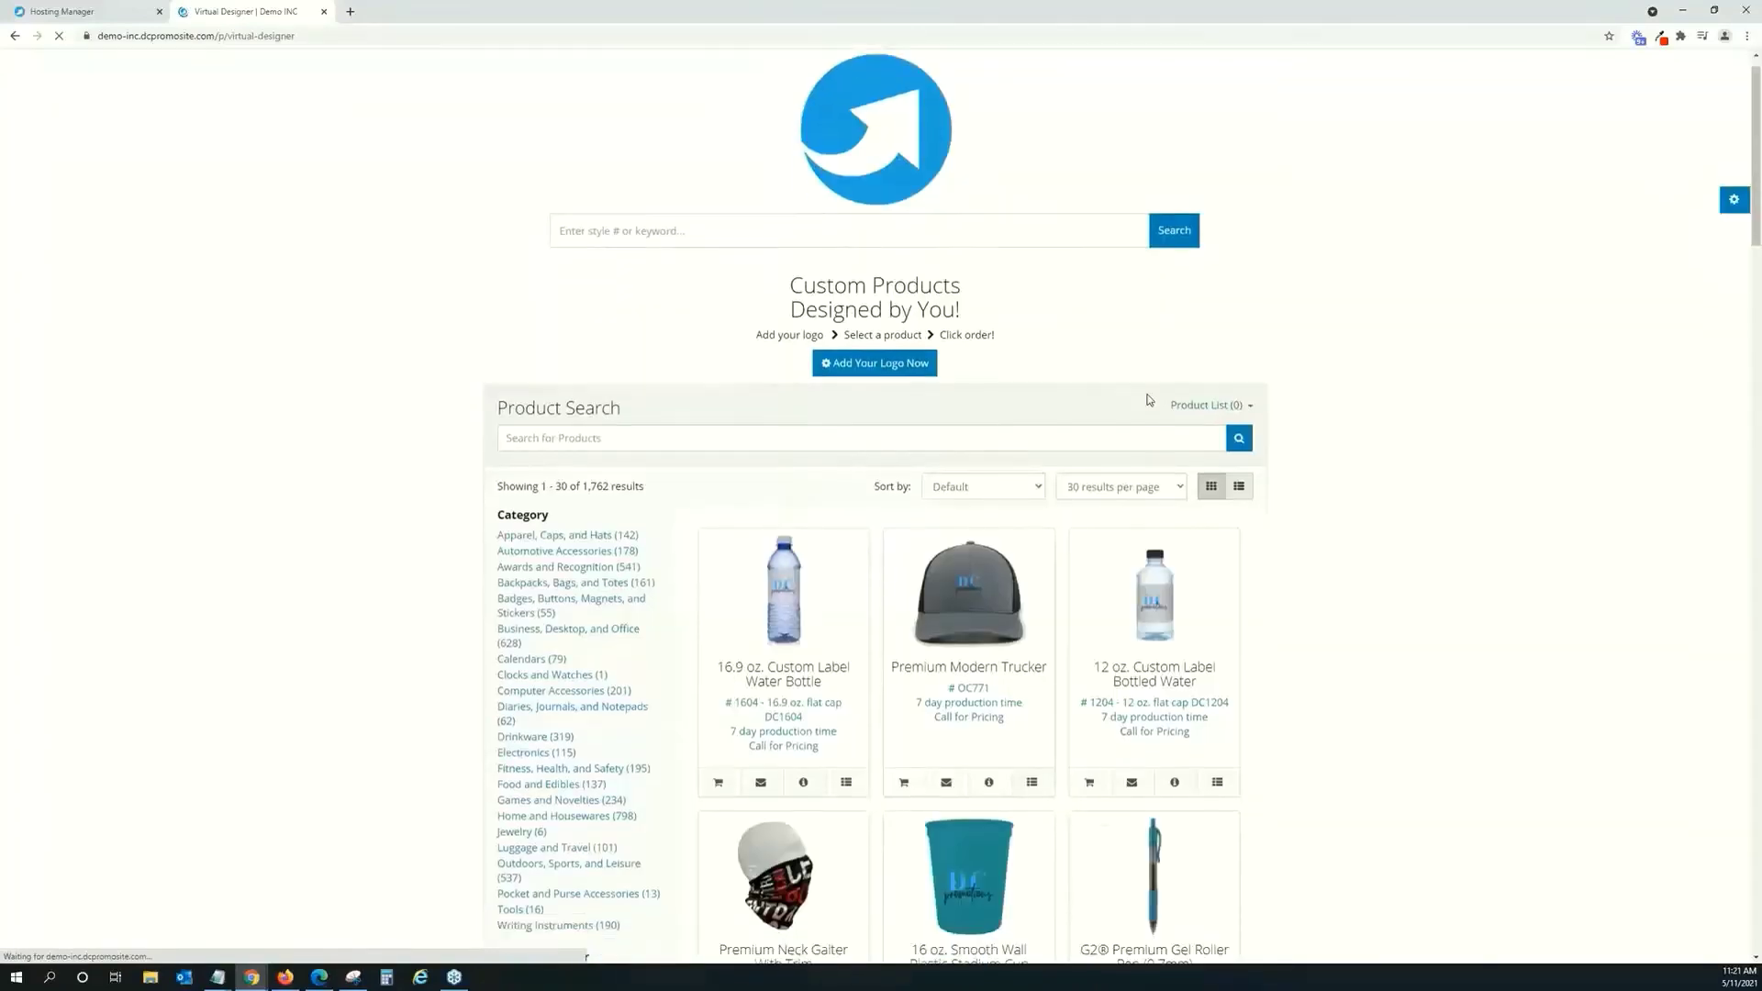
scroll(1148, 400, down, 7)
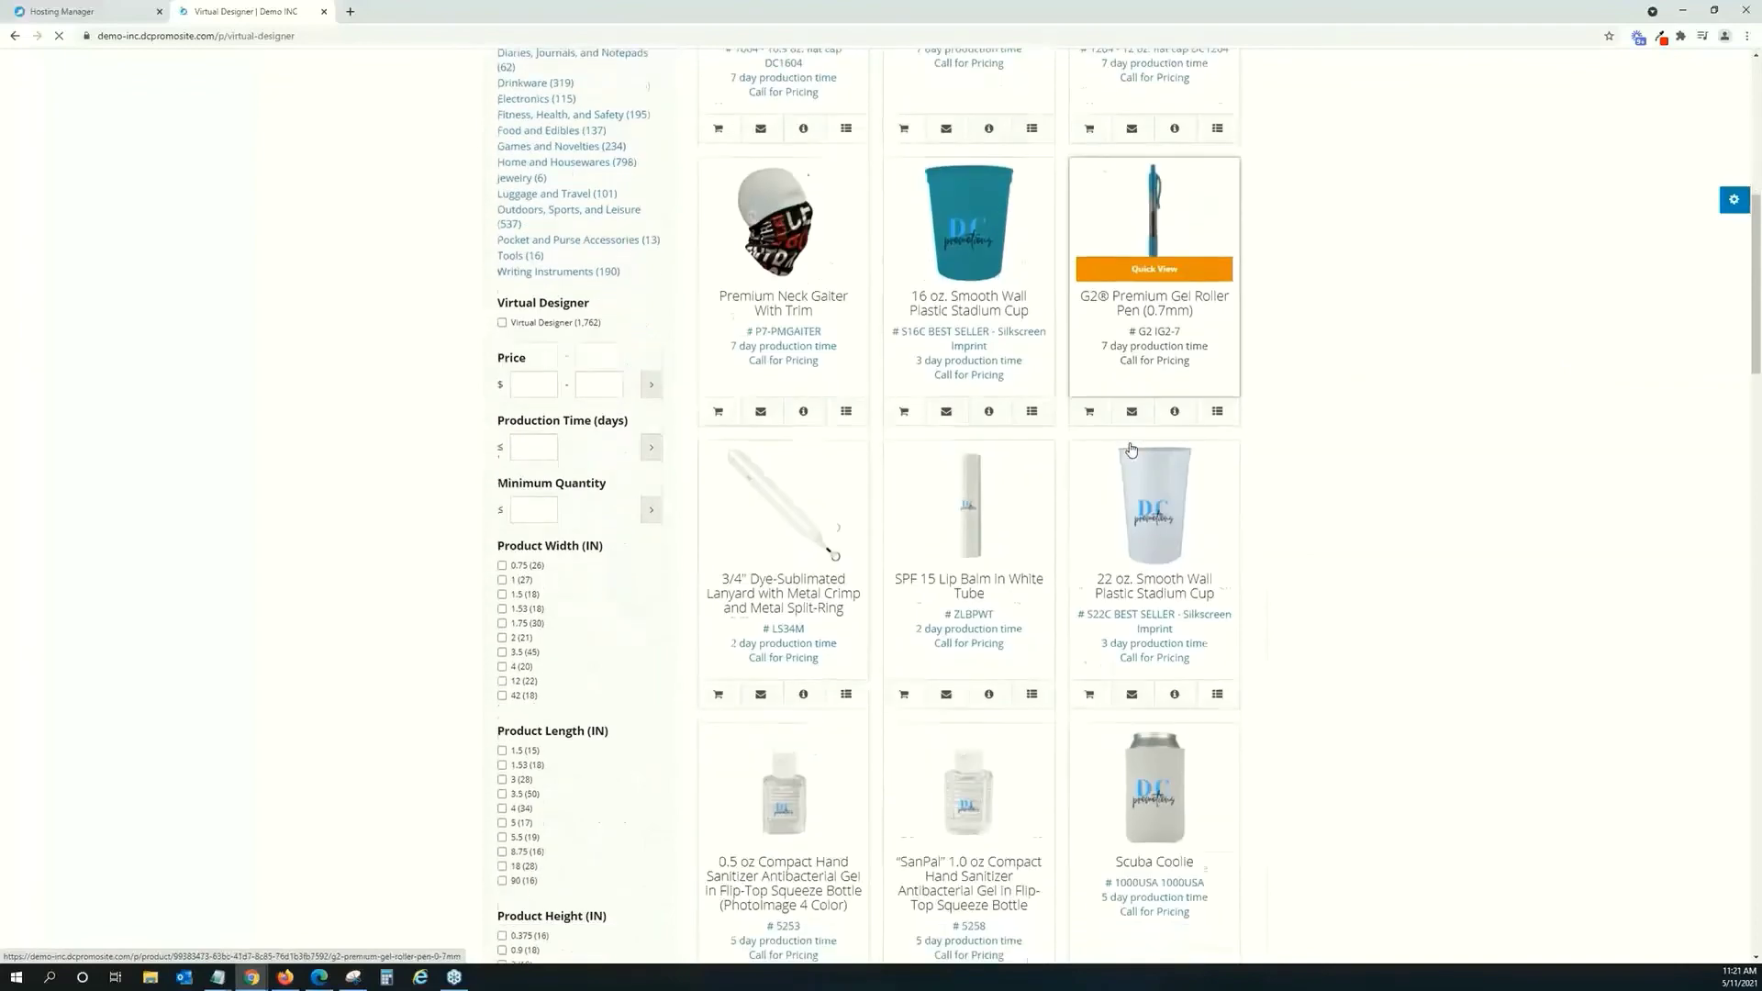
scroll(1131, 448, down, 4)
scroll(1010, 448, up, 11)
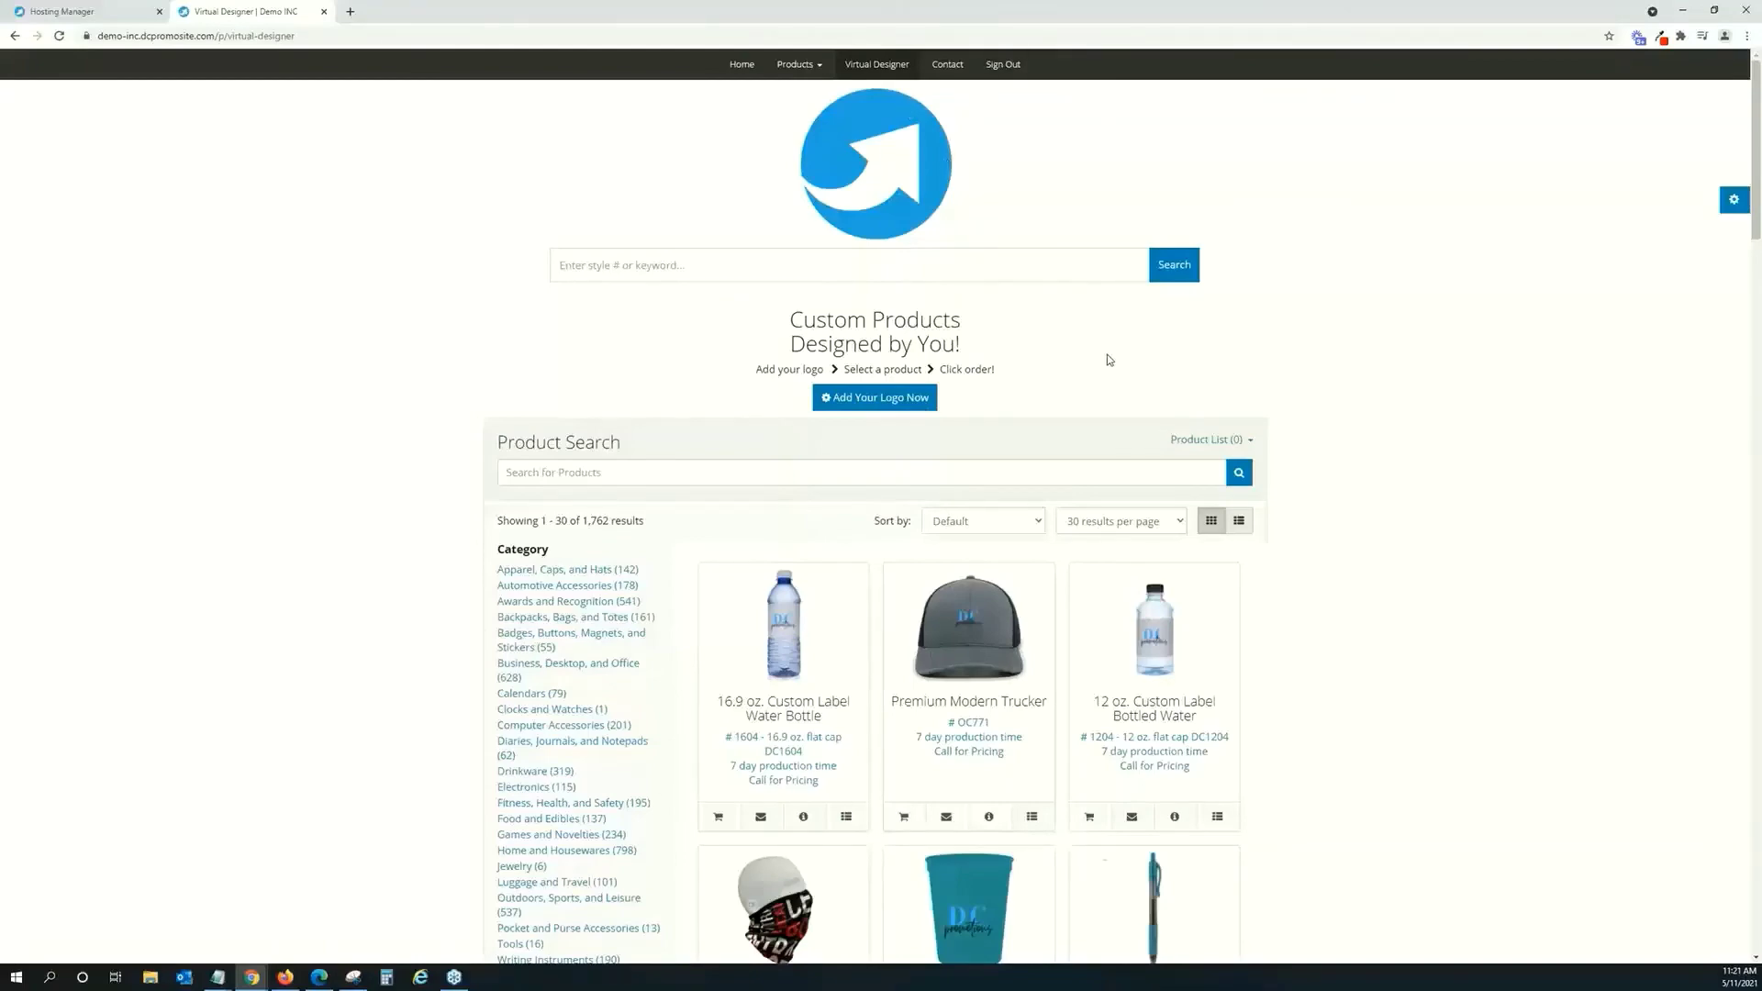
scroll(1108, 359, down, 2)
mouse_move(1103, 521)
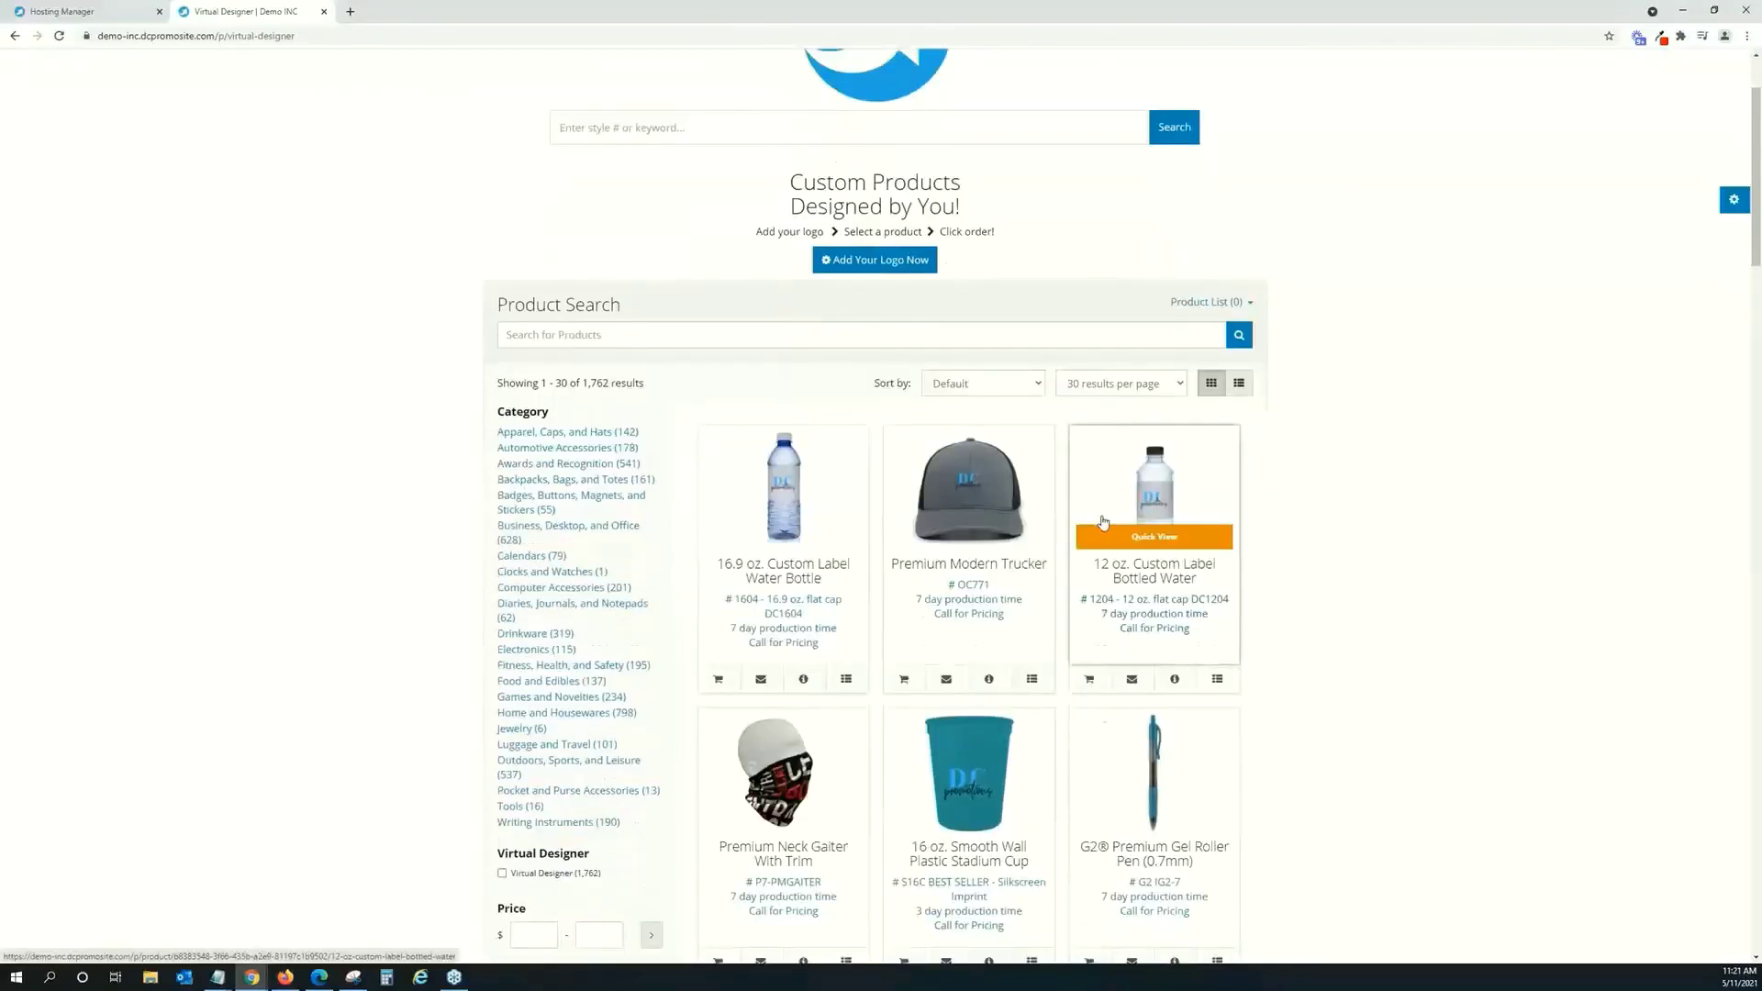
scroll(1102, 516, down, 2)
scroll(1100, 520, up, 4)
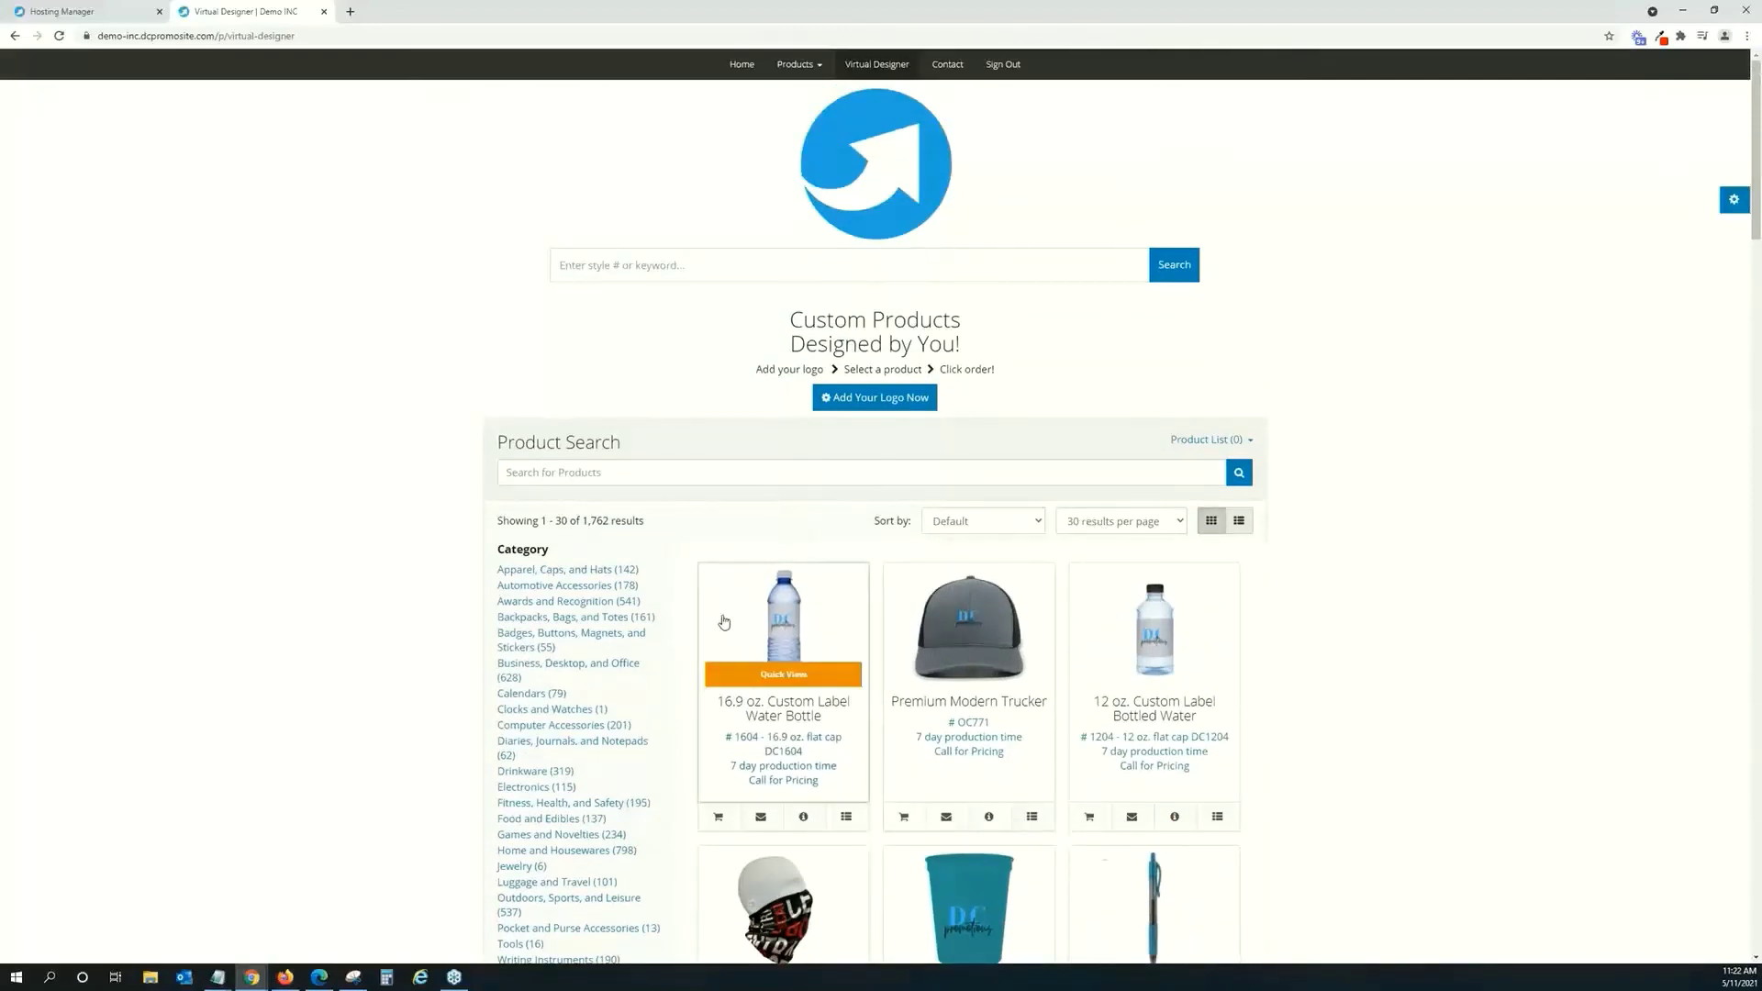
mouse_move(936, 643)
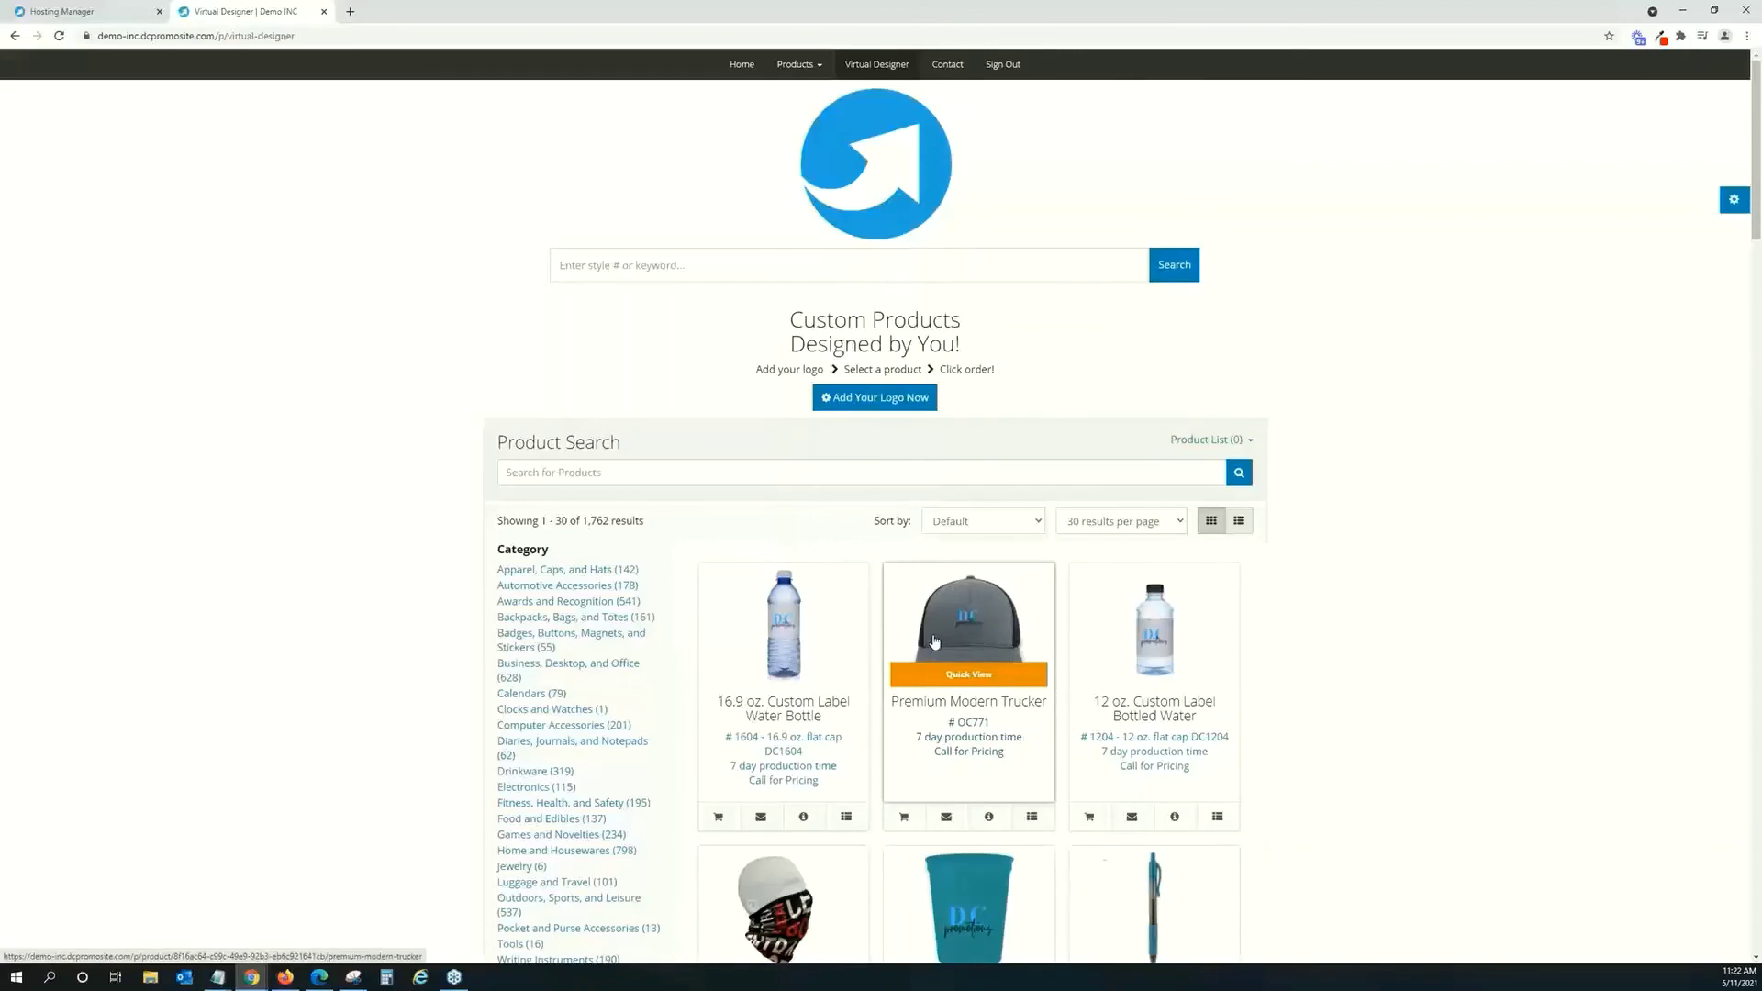
mouse_move(806, 603)
mouse_move(1161, 901)
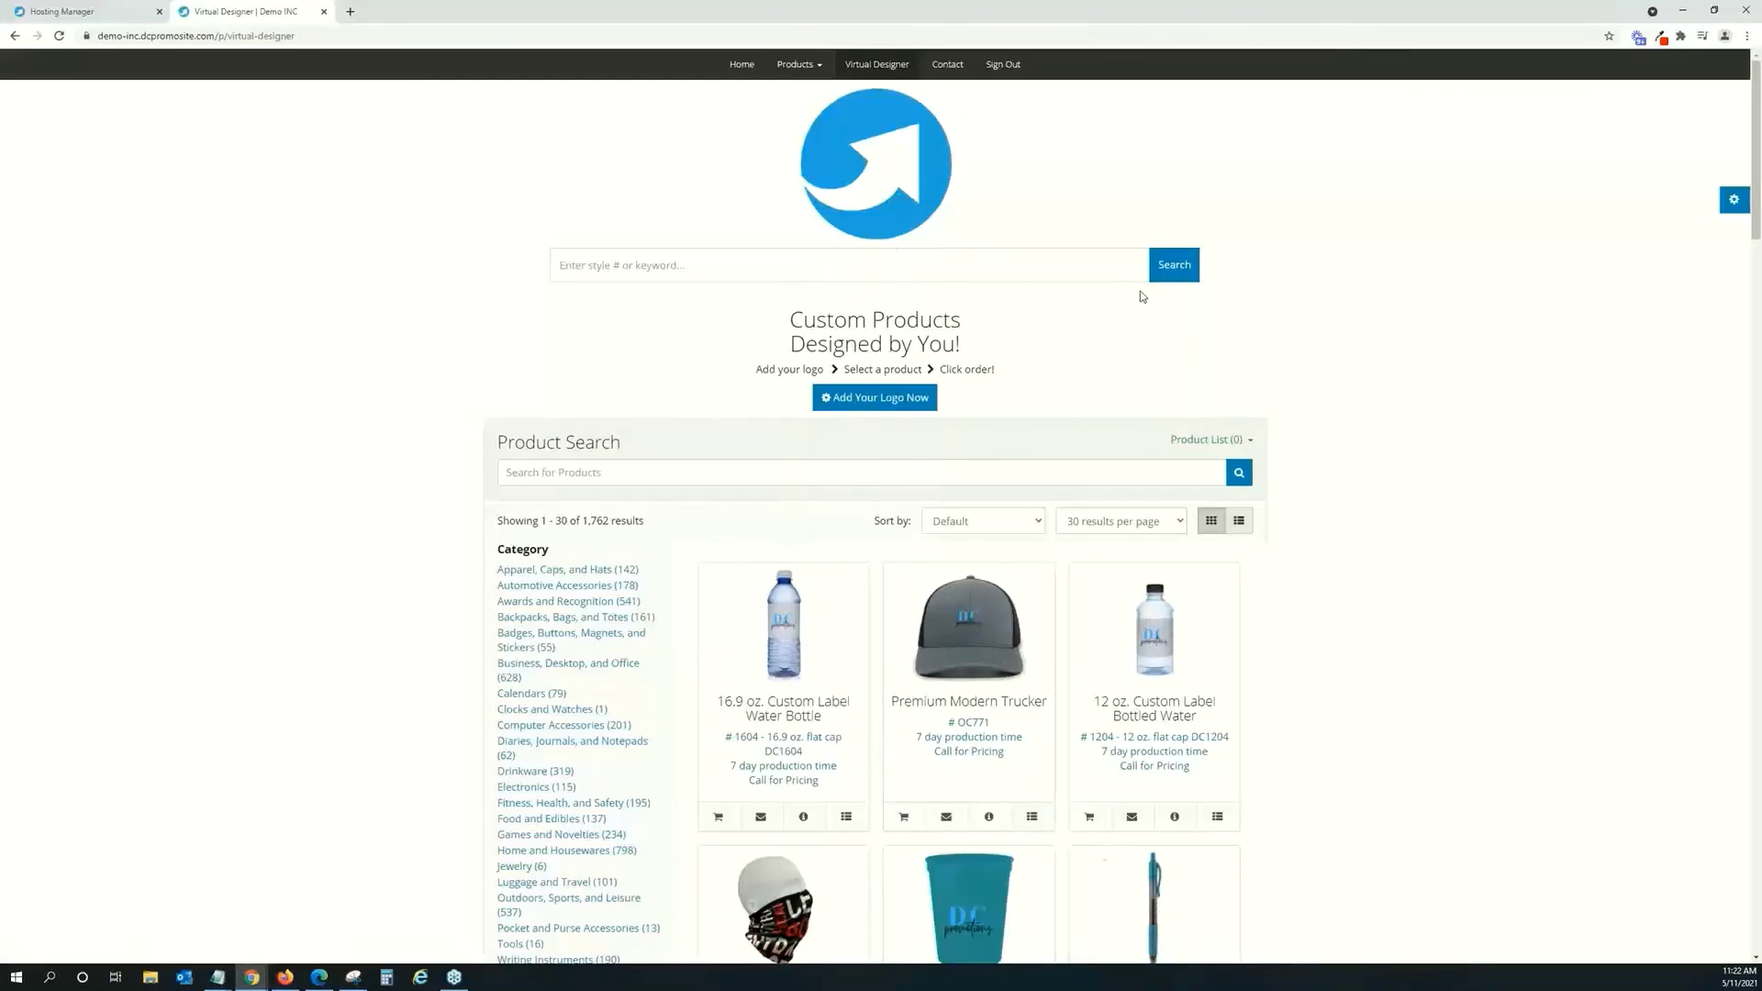
scroll(1141, 296, down, 4)
scroll(1111, 424, up, 4)
scroll(1118, 398, down, 1)
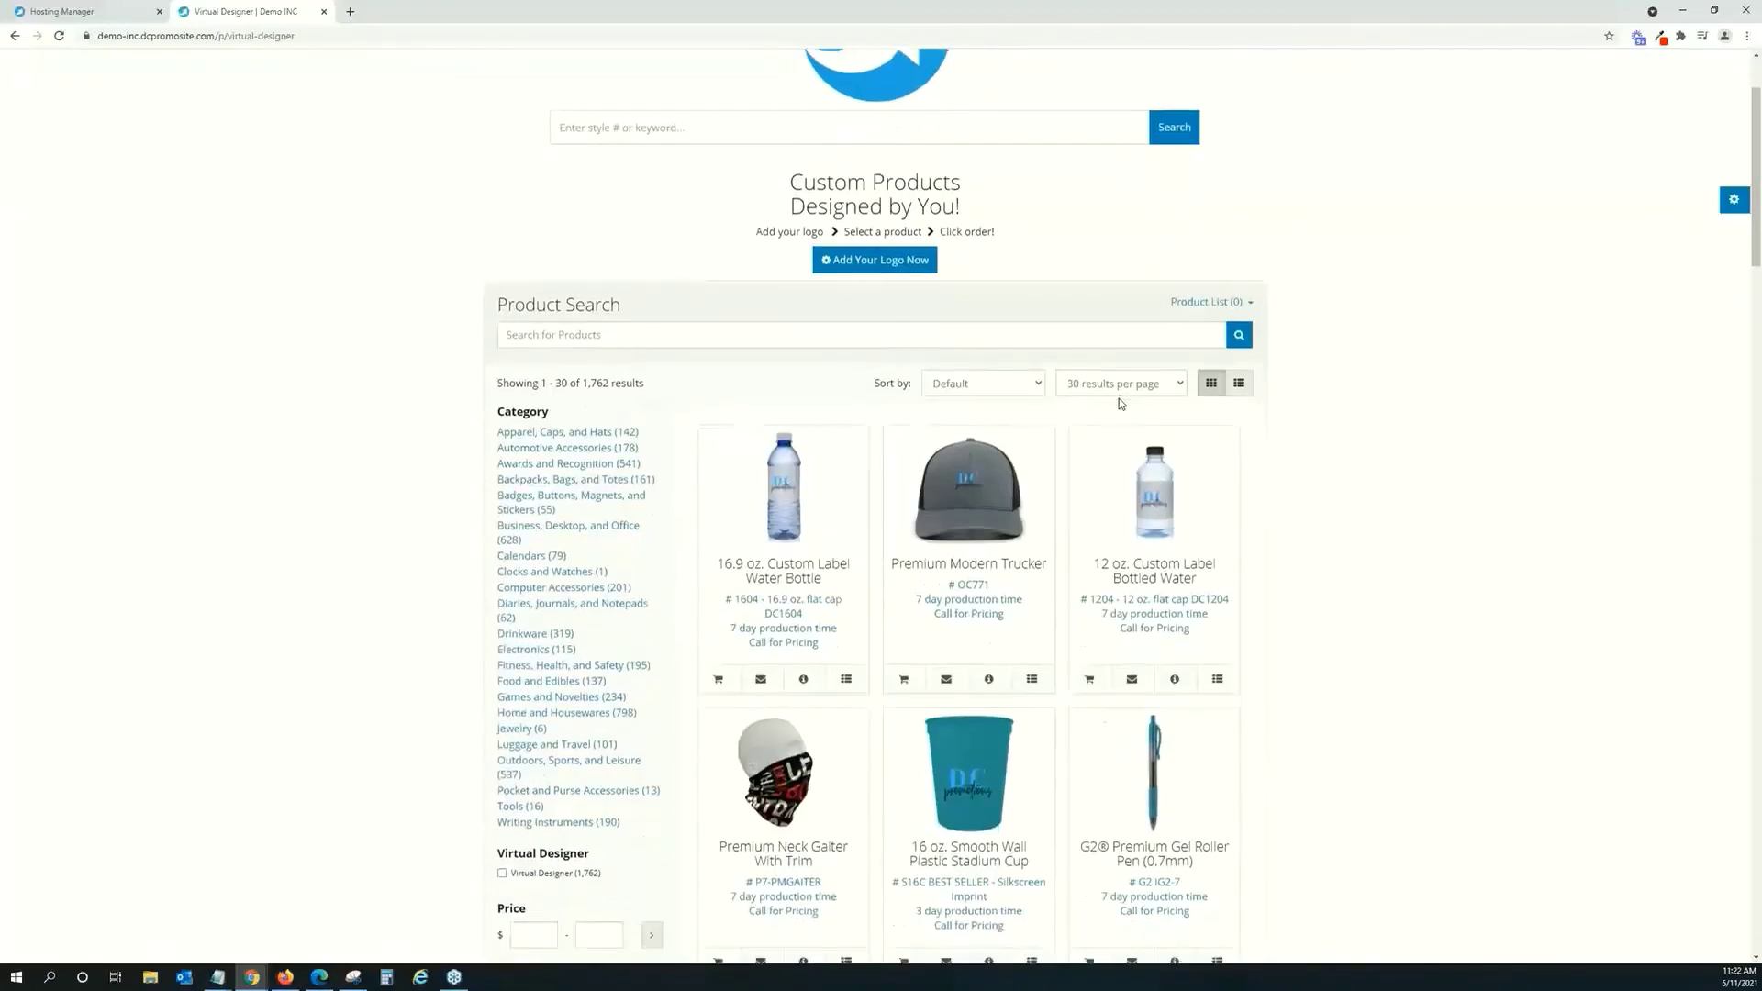
scroll(1119, 398, down, 2)
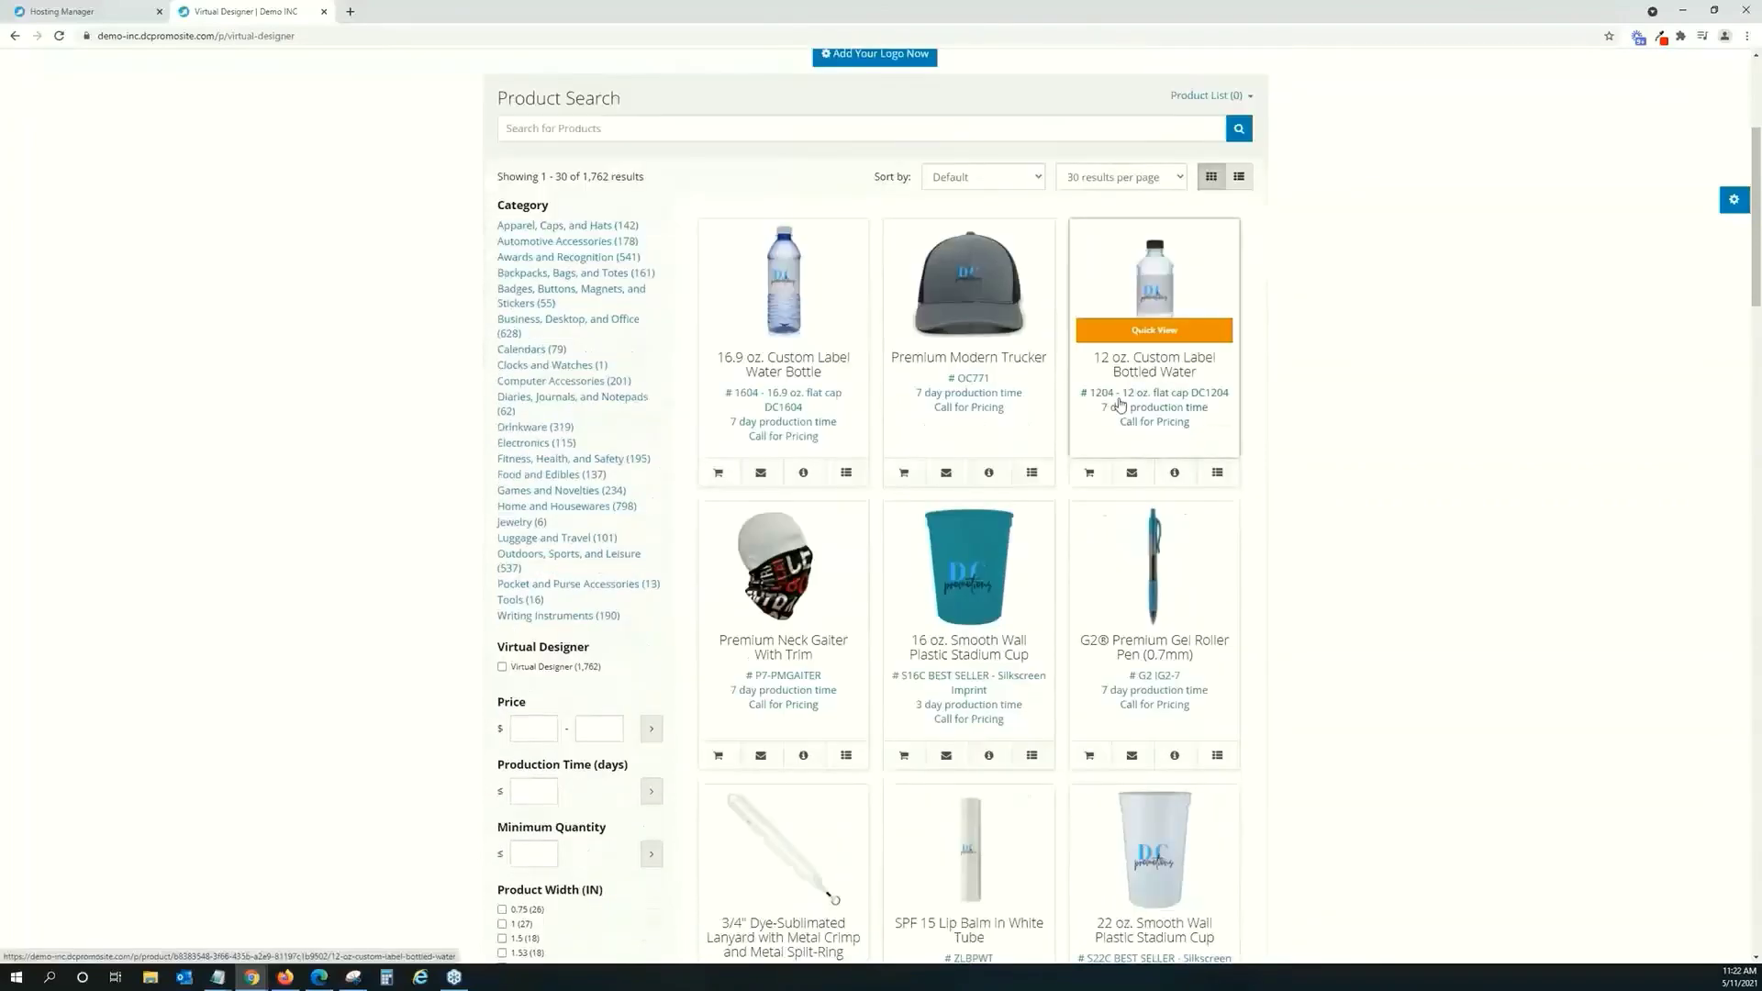
scroll(1120, 403, up, 3)
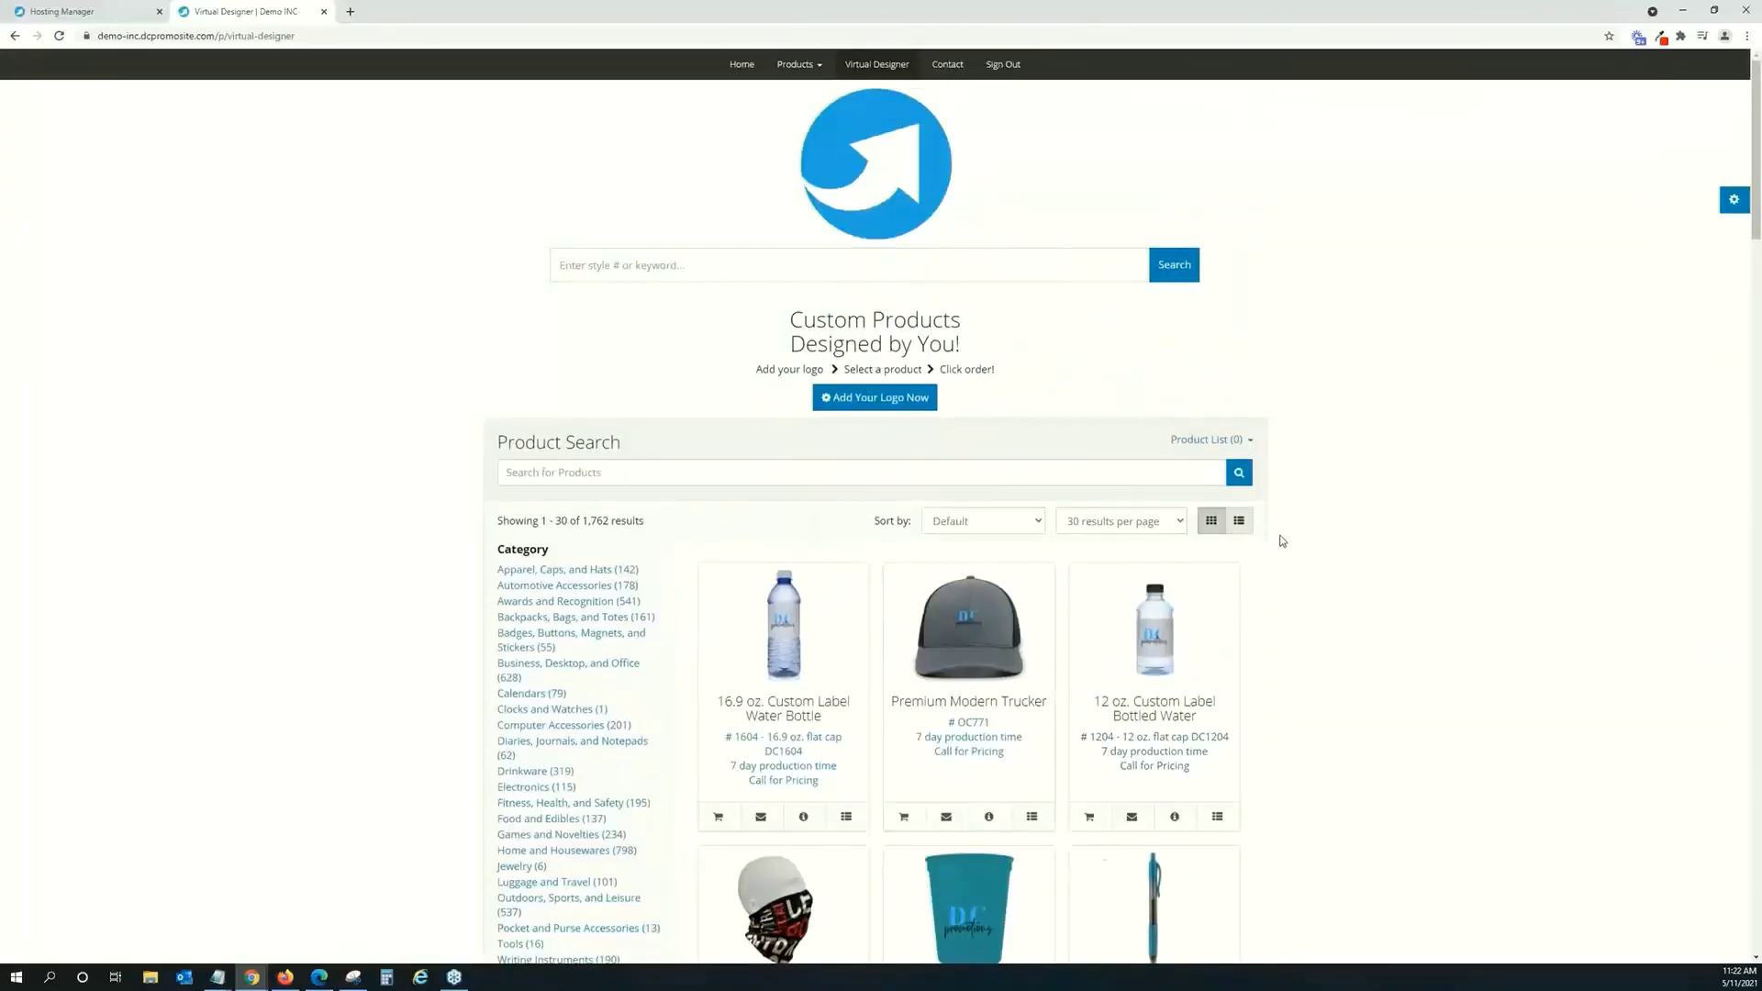
scroll(1221, 531, down, 3)
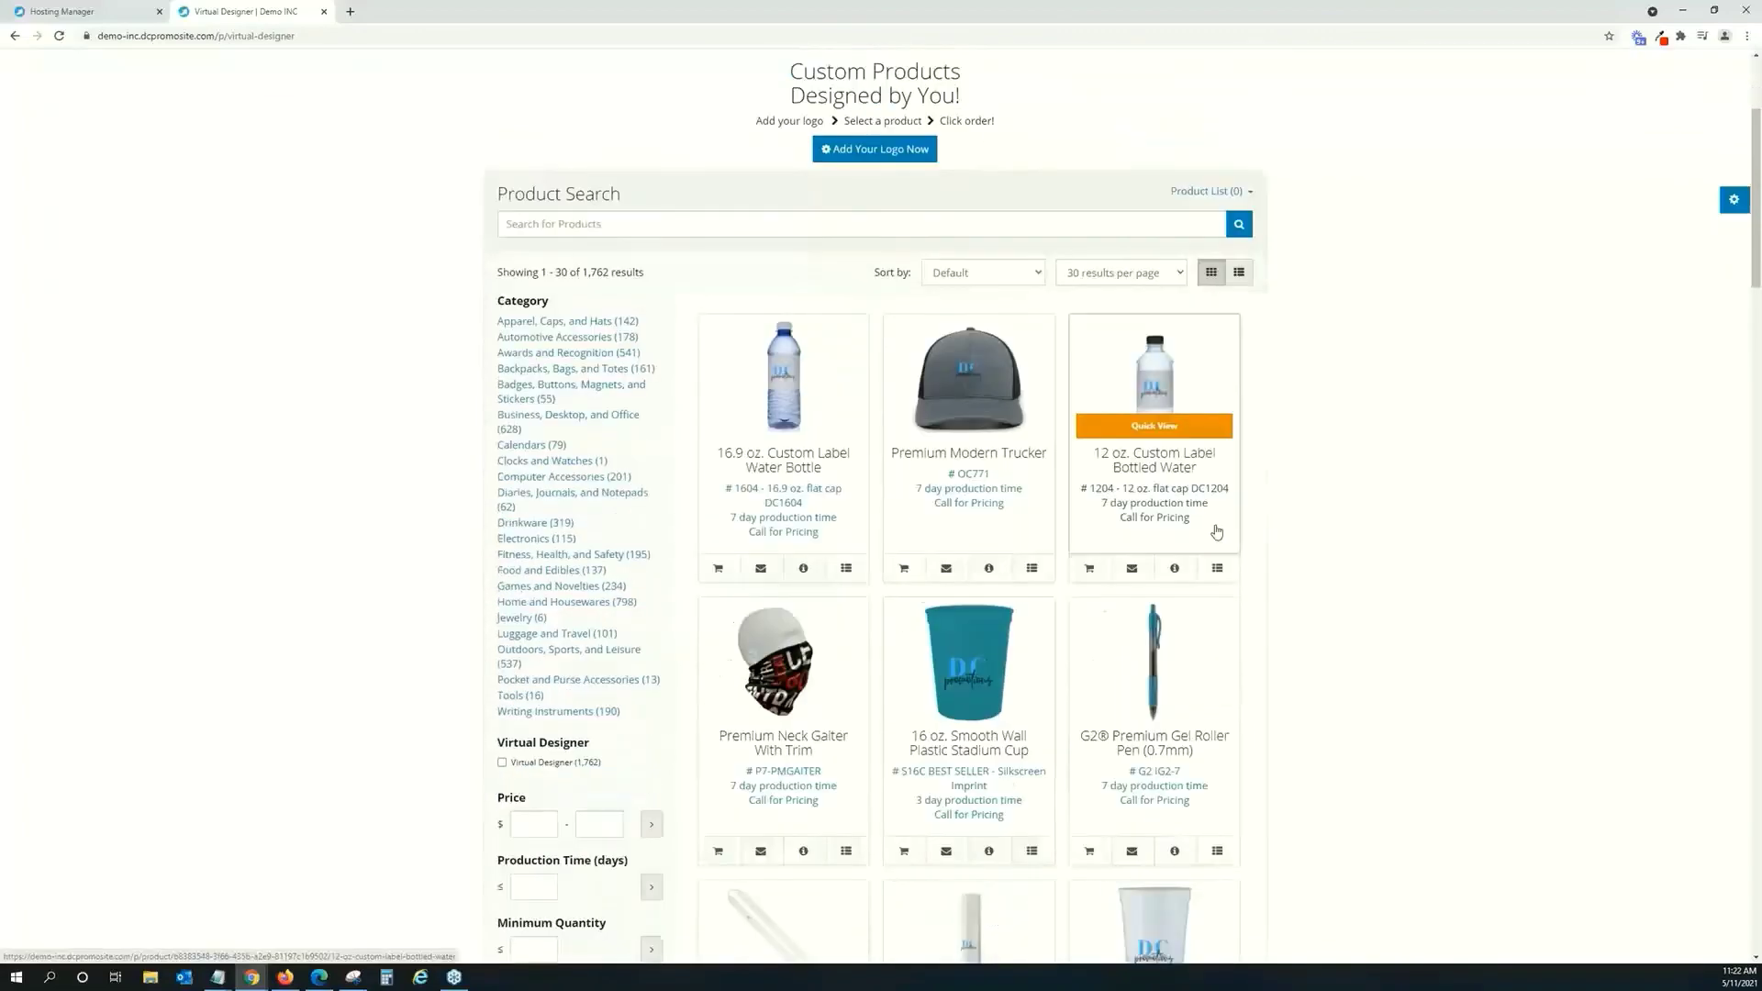
scroll(1215, 532, up, 3)
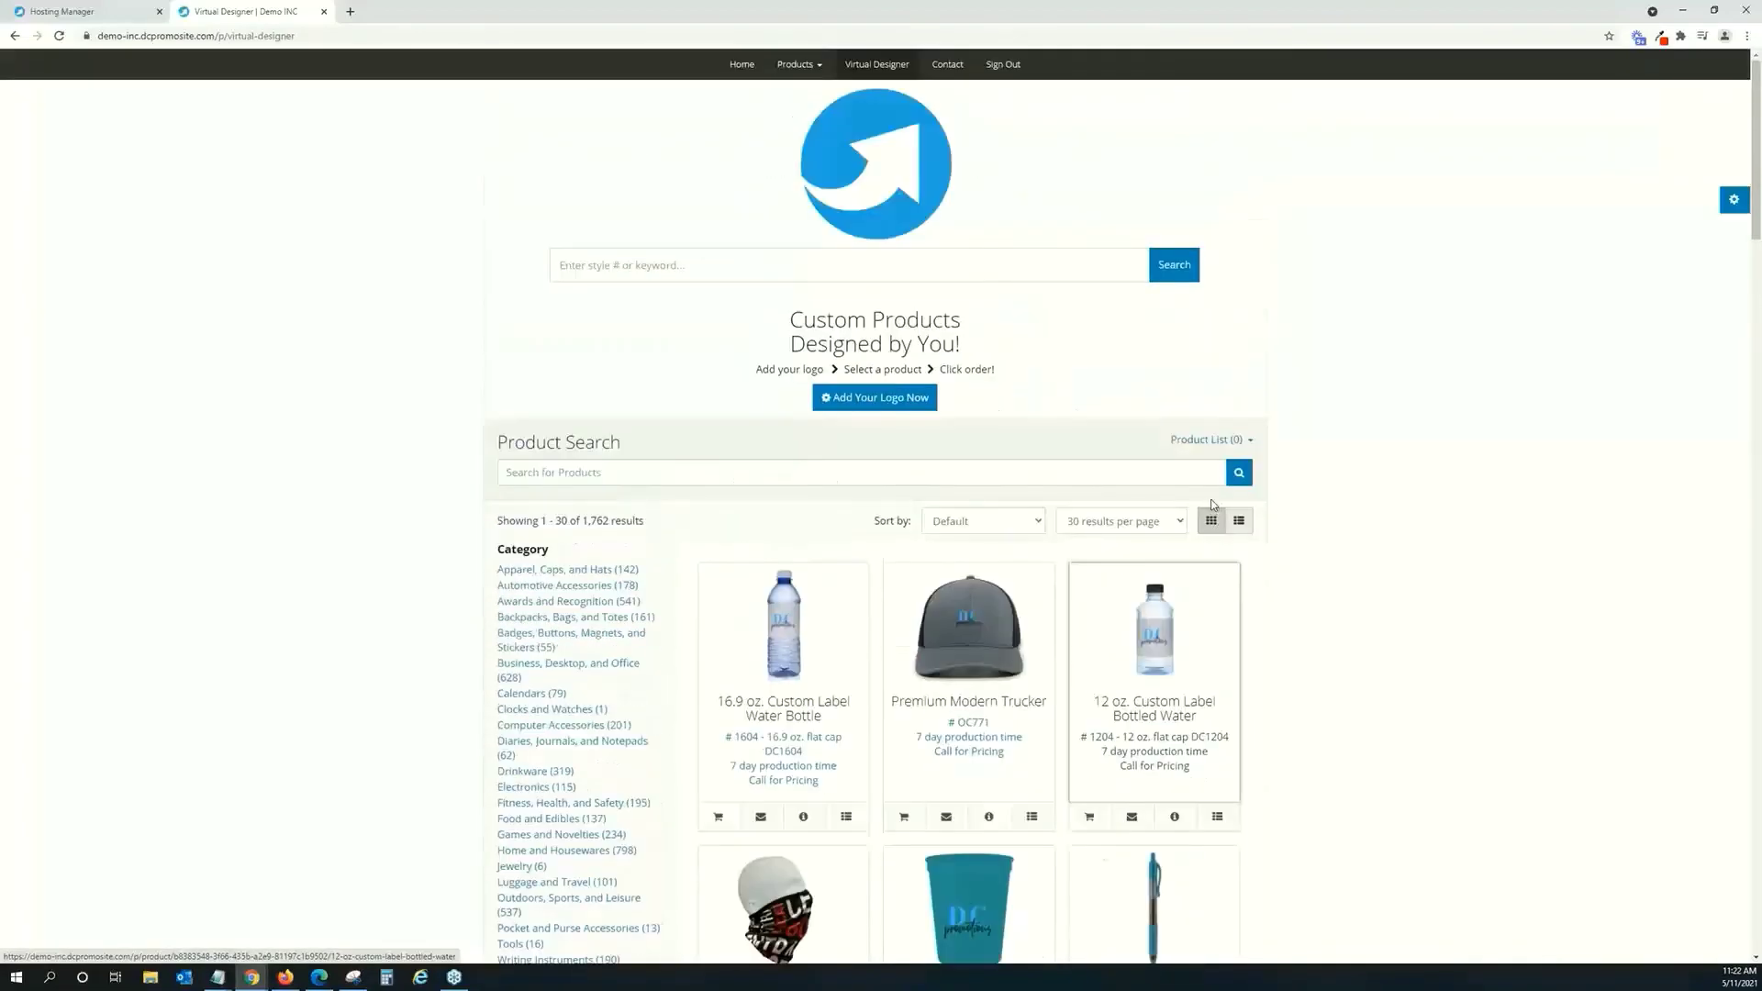
View the Demo INC site's home page and return to the website's details in Hosting Manager.
click(732, 69)
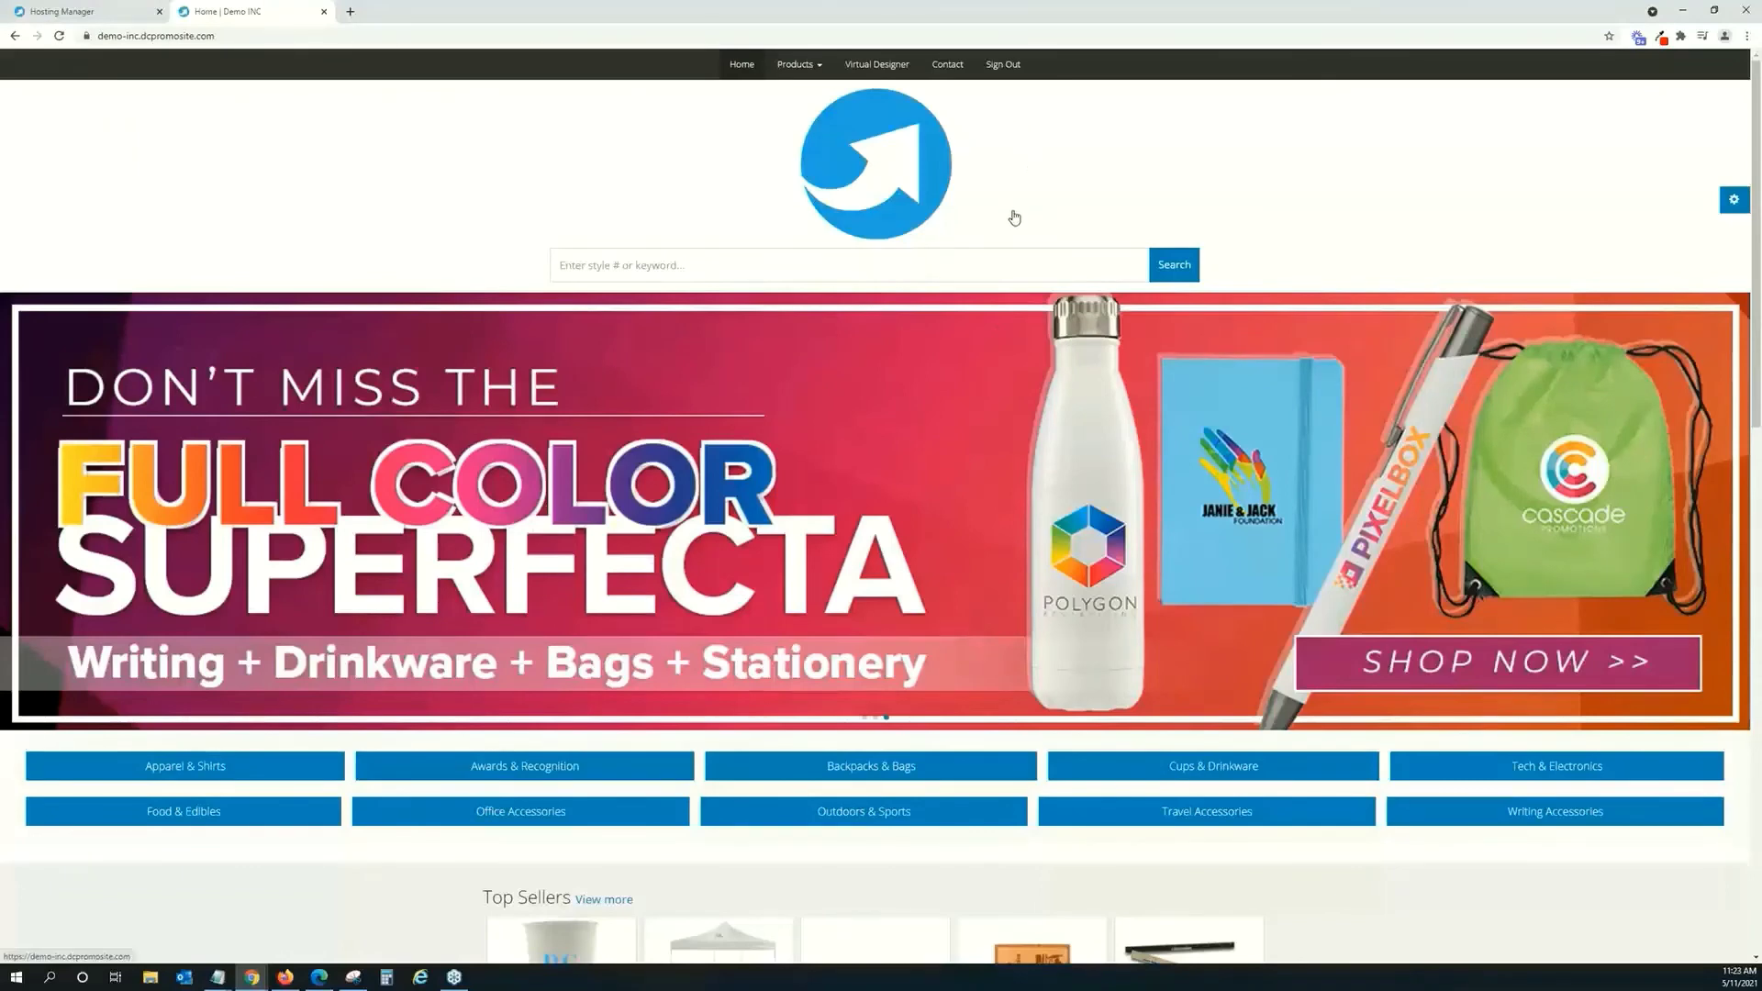
scroll(1003, 365, down, 1)
scroll(1003, 365, up, 1)
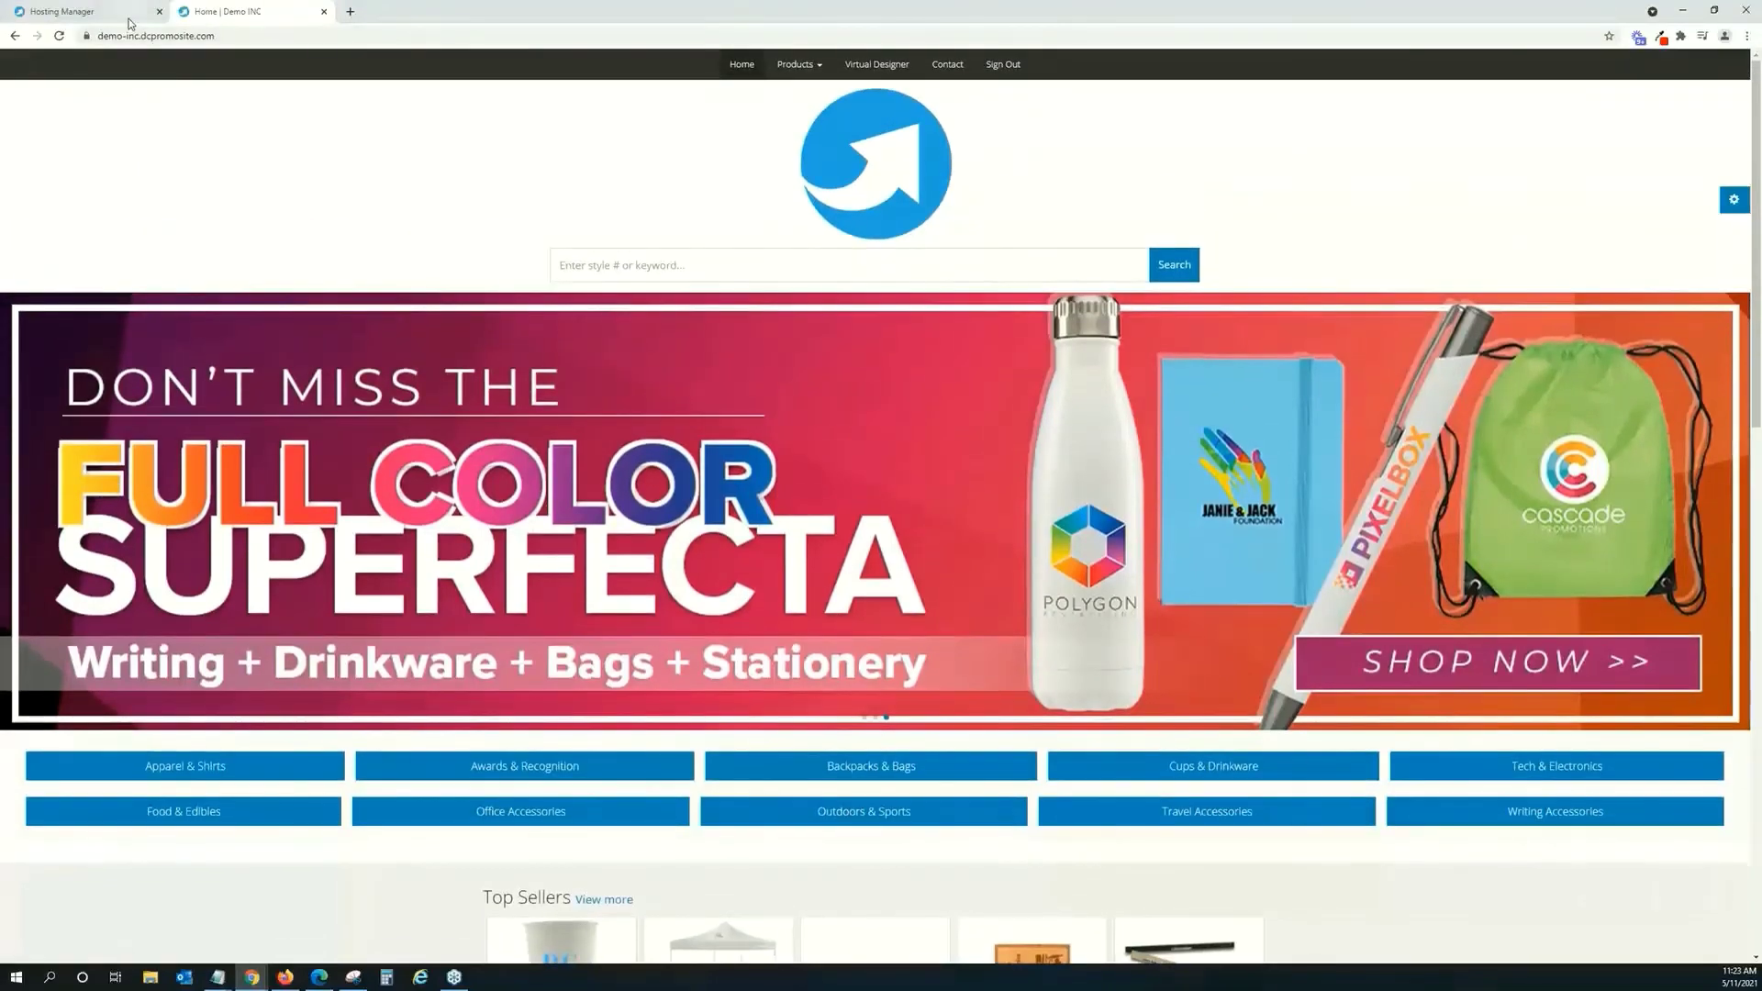
click(127, 21)
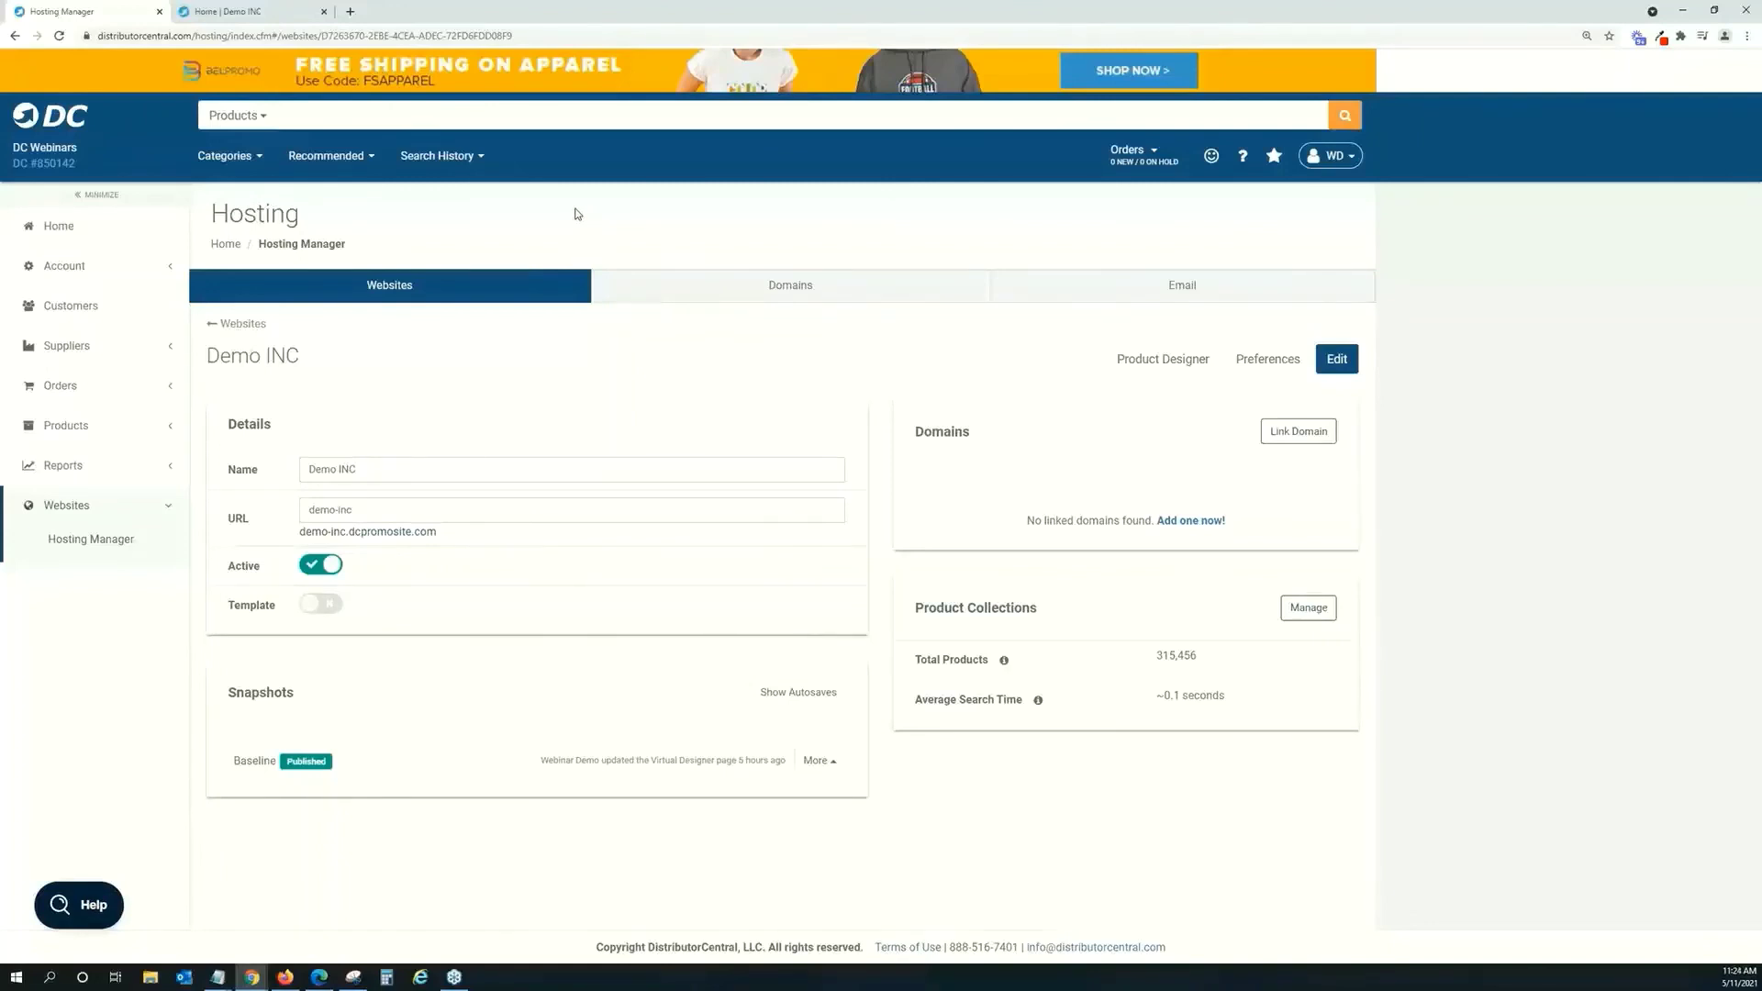
click(350, 11)
text(www.)
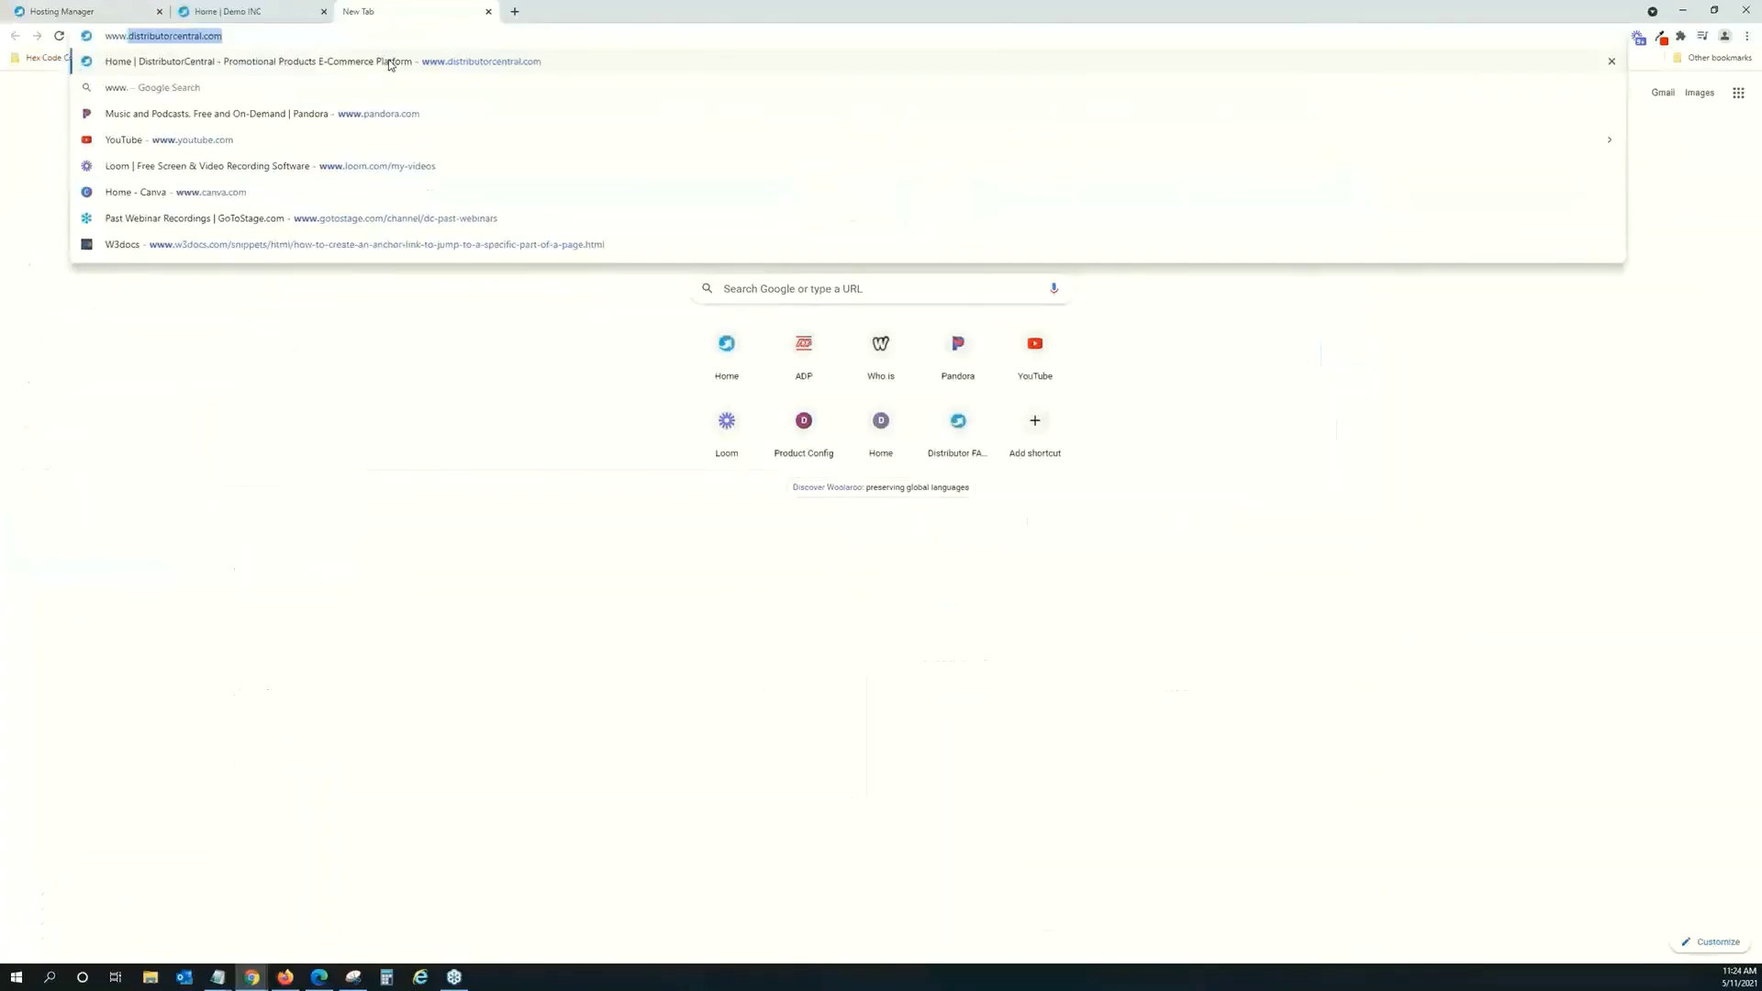
click(389, 62)
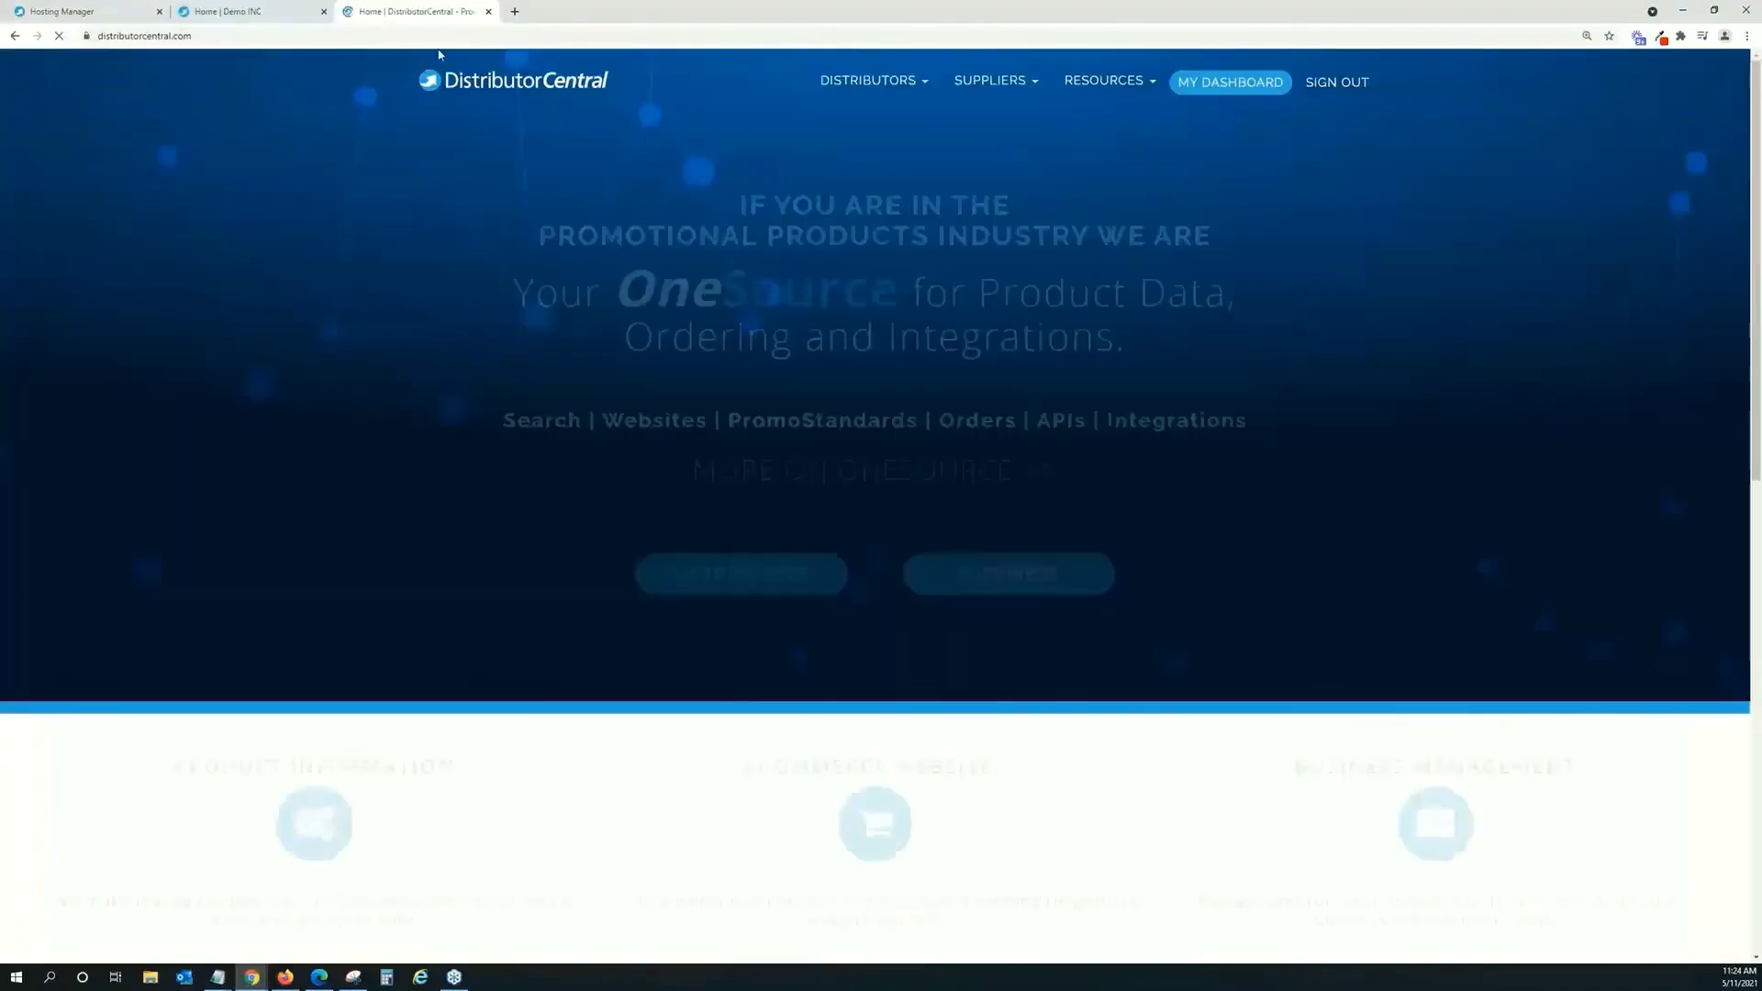
click(1125, 85)
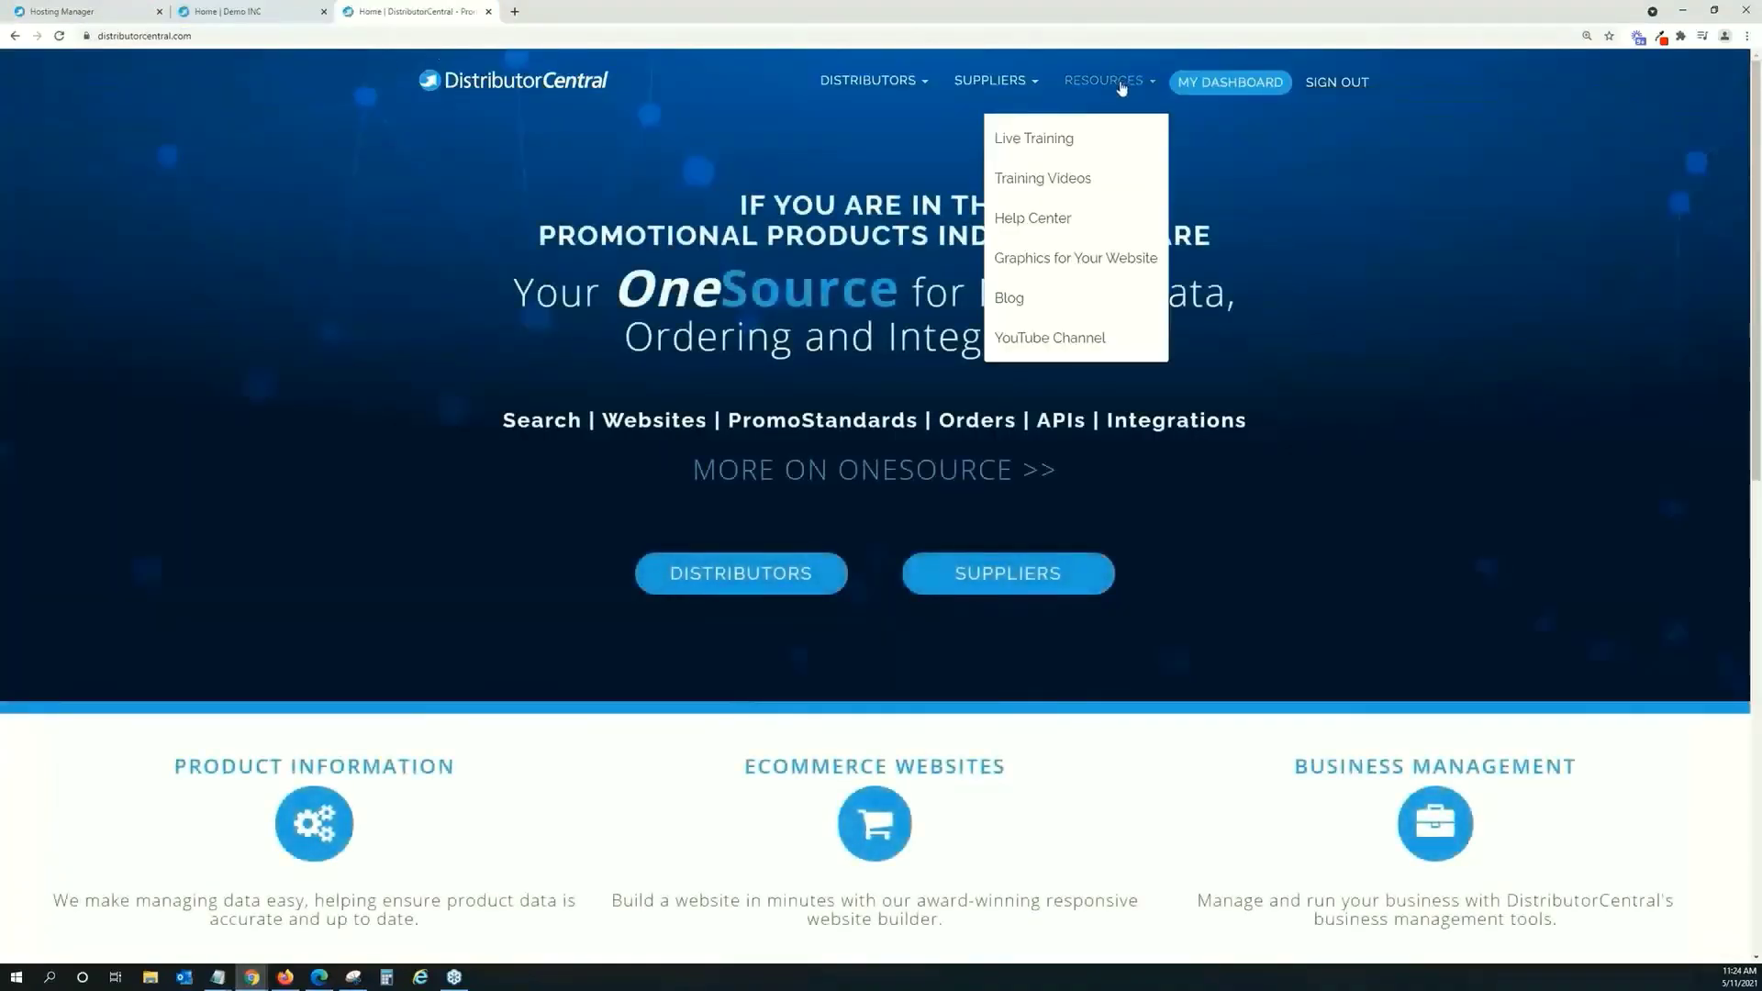
click(1092, 179)
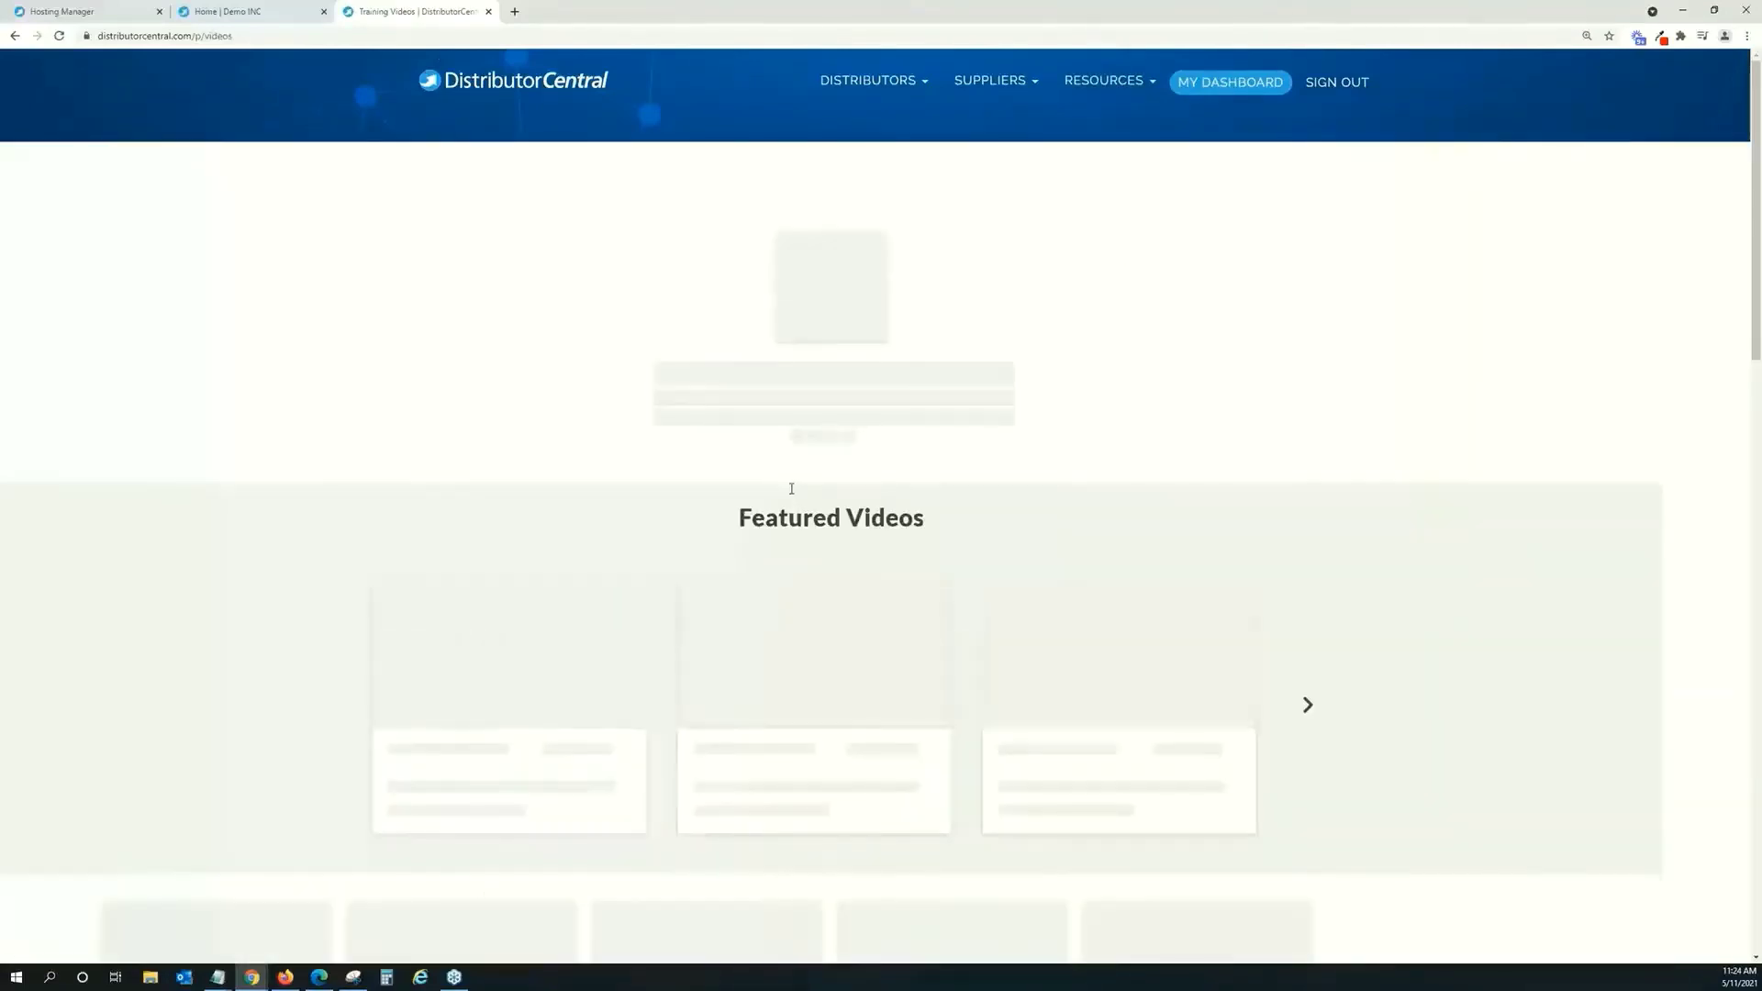
scroll(791, 489, down, 3)
scroll(791, 488, down, 9)
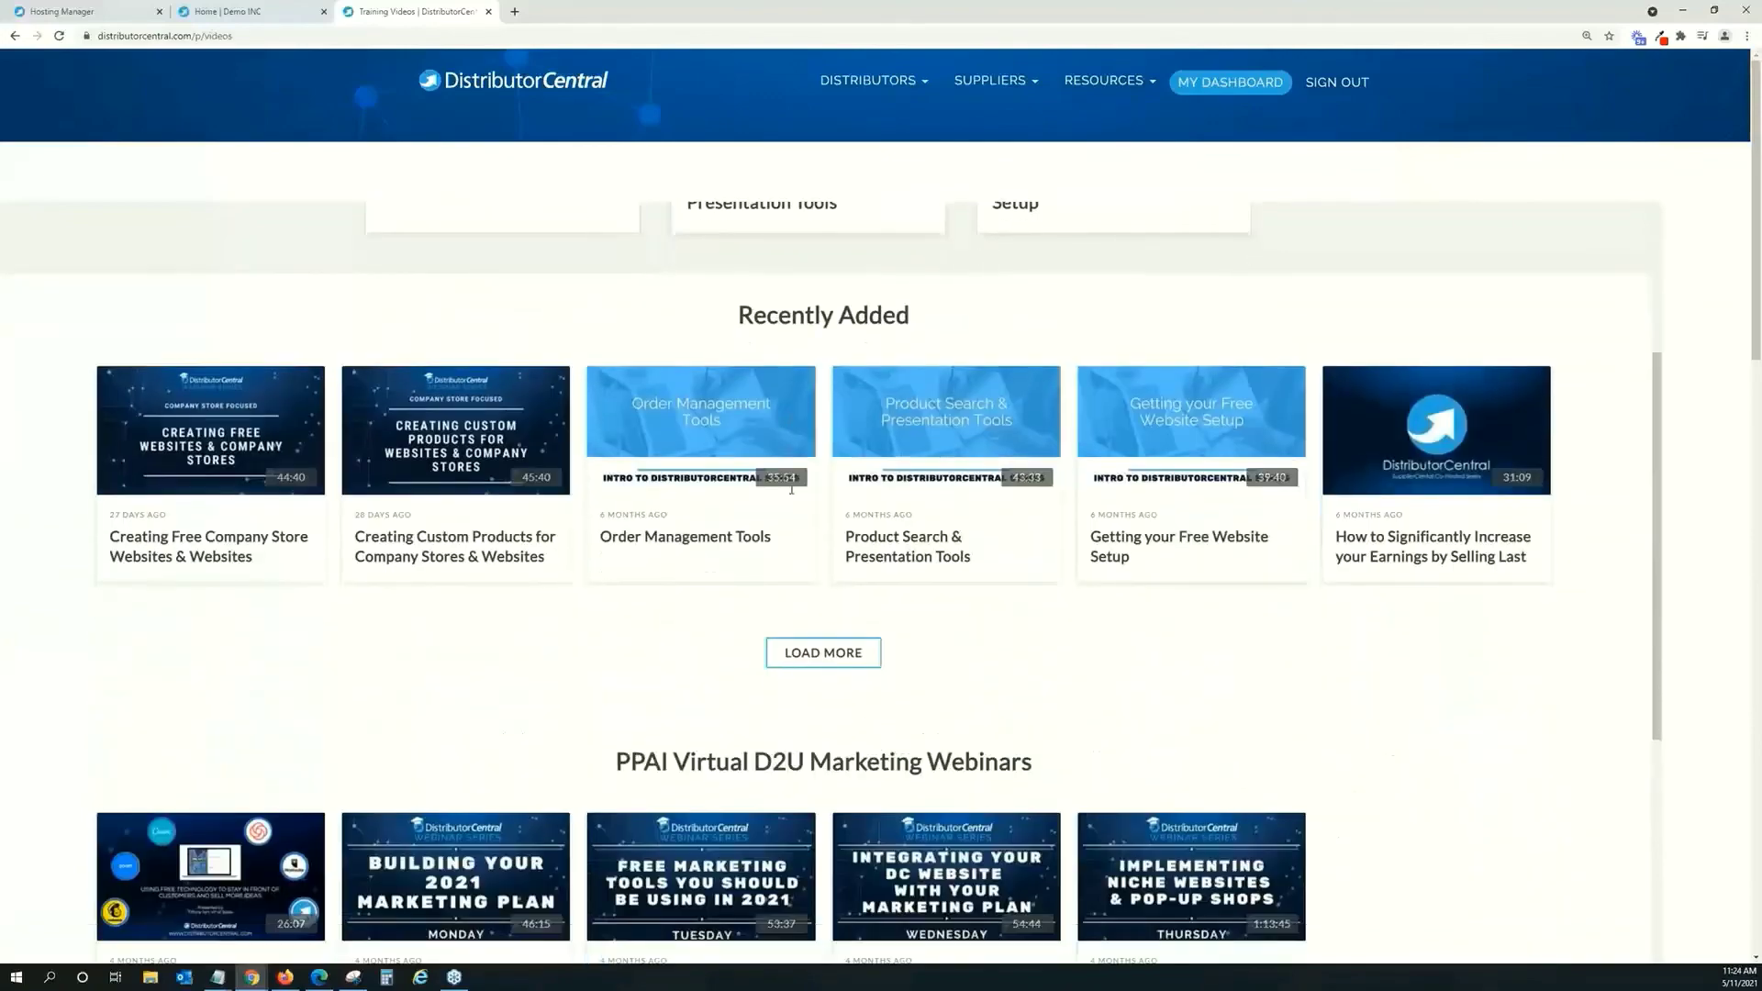
scroll(791, 488, down, 2)
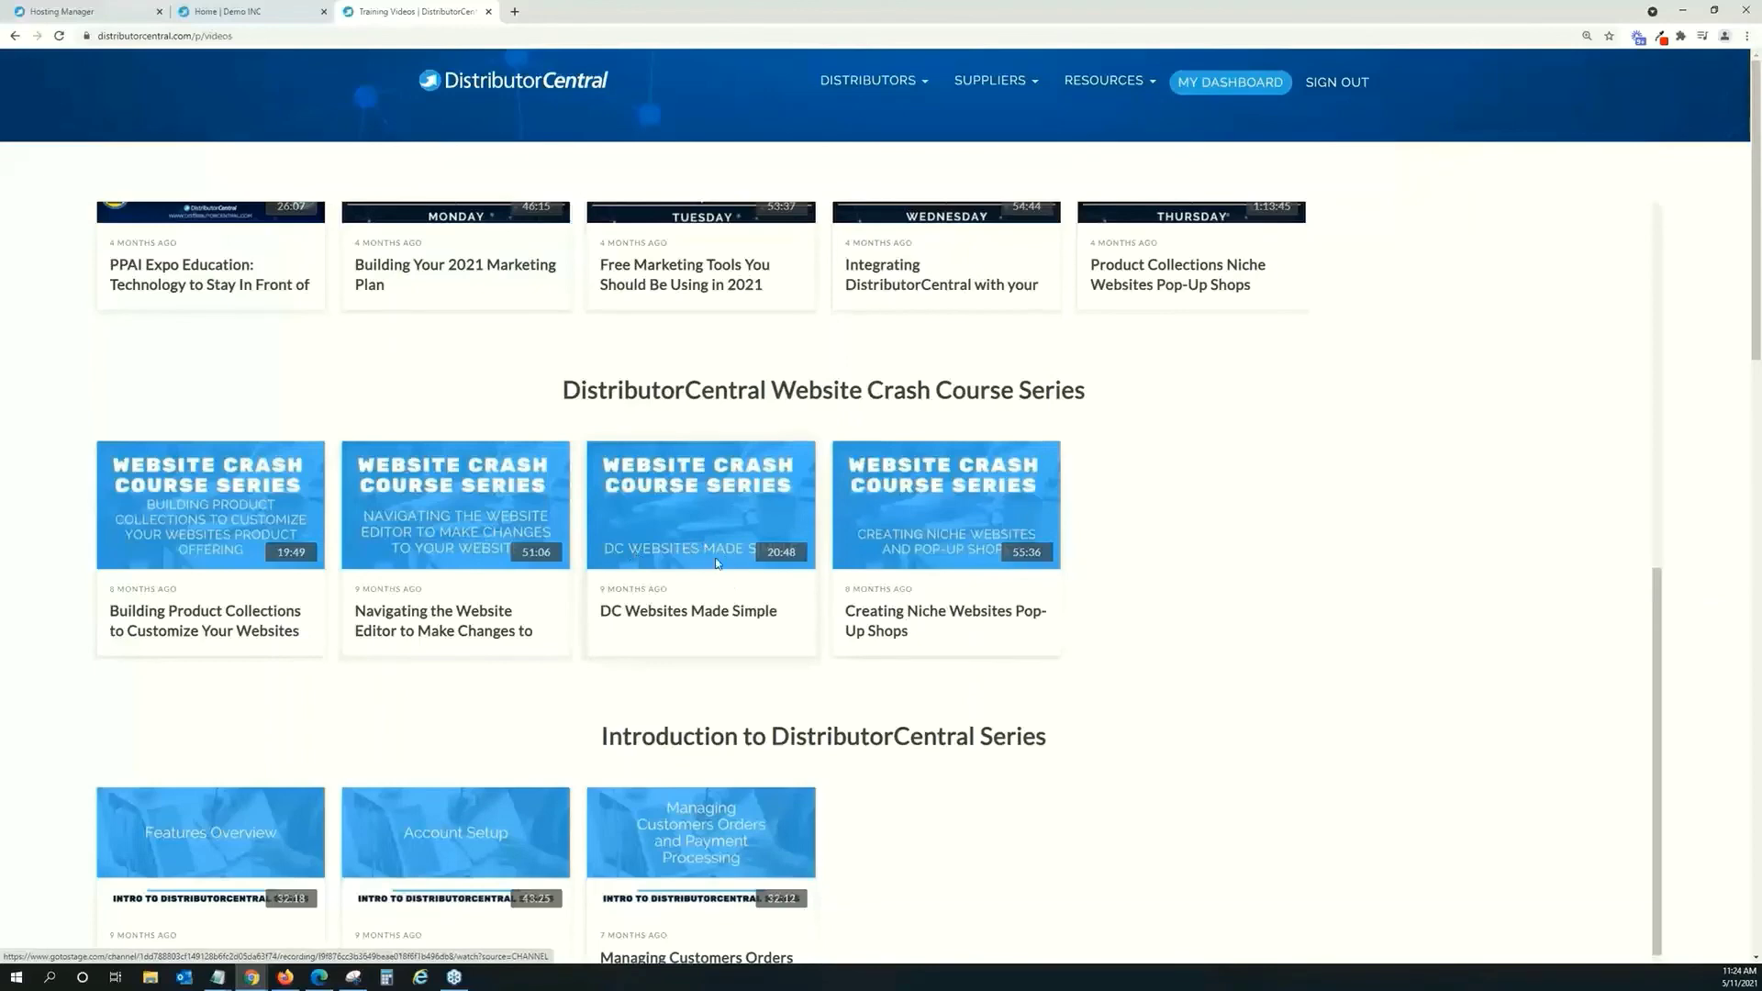
scroll(706, 581, up, 9)
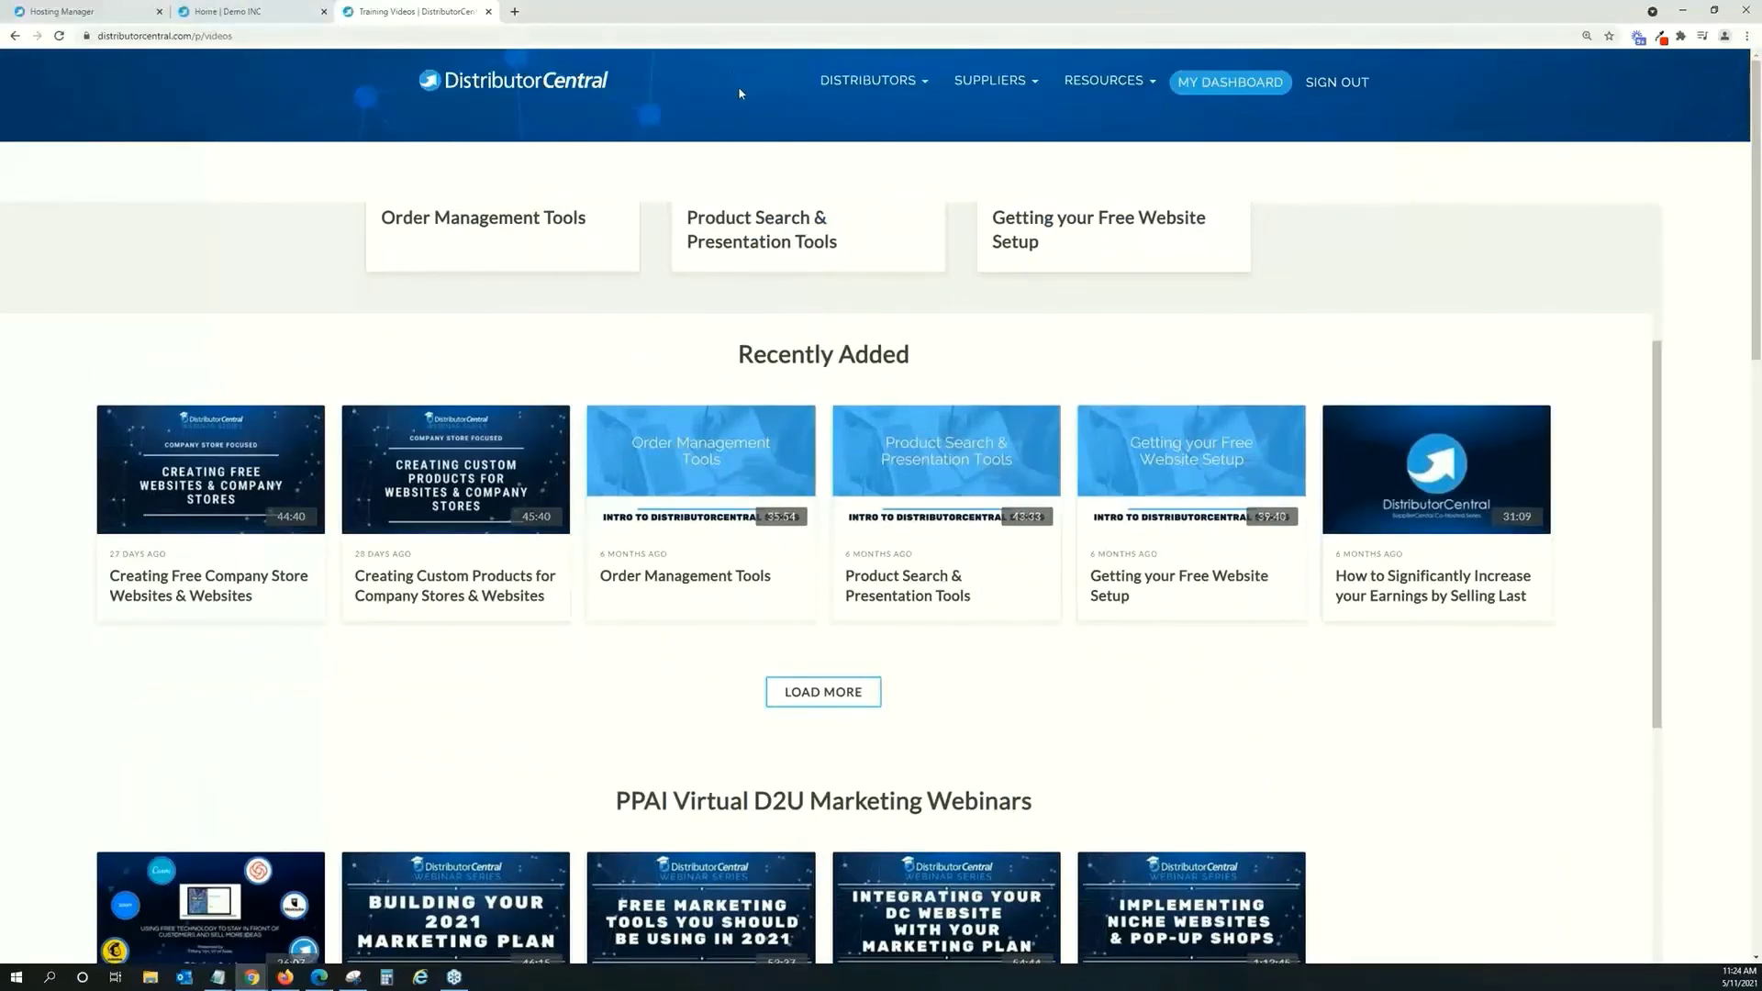
Return to the Demo INC details in Hosting Manager, view the Help Center's support options and close it.
click(276, 12)
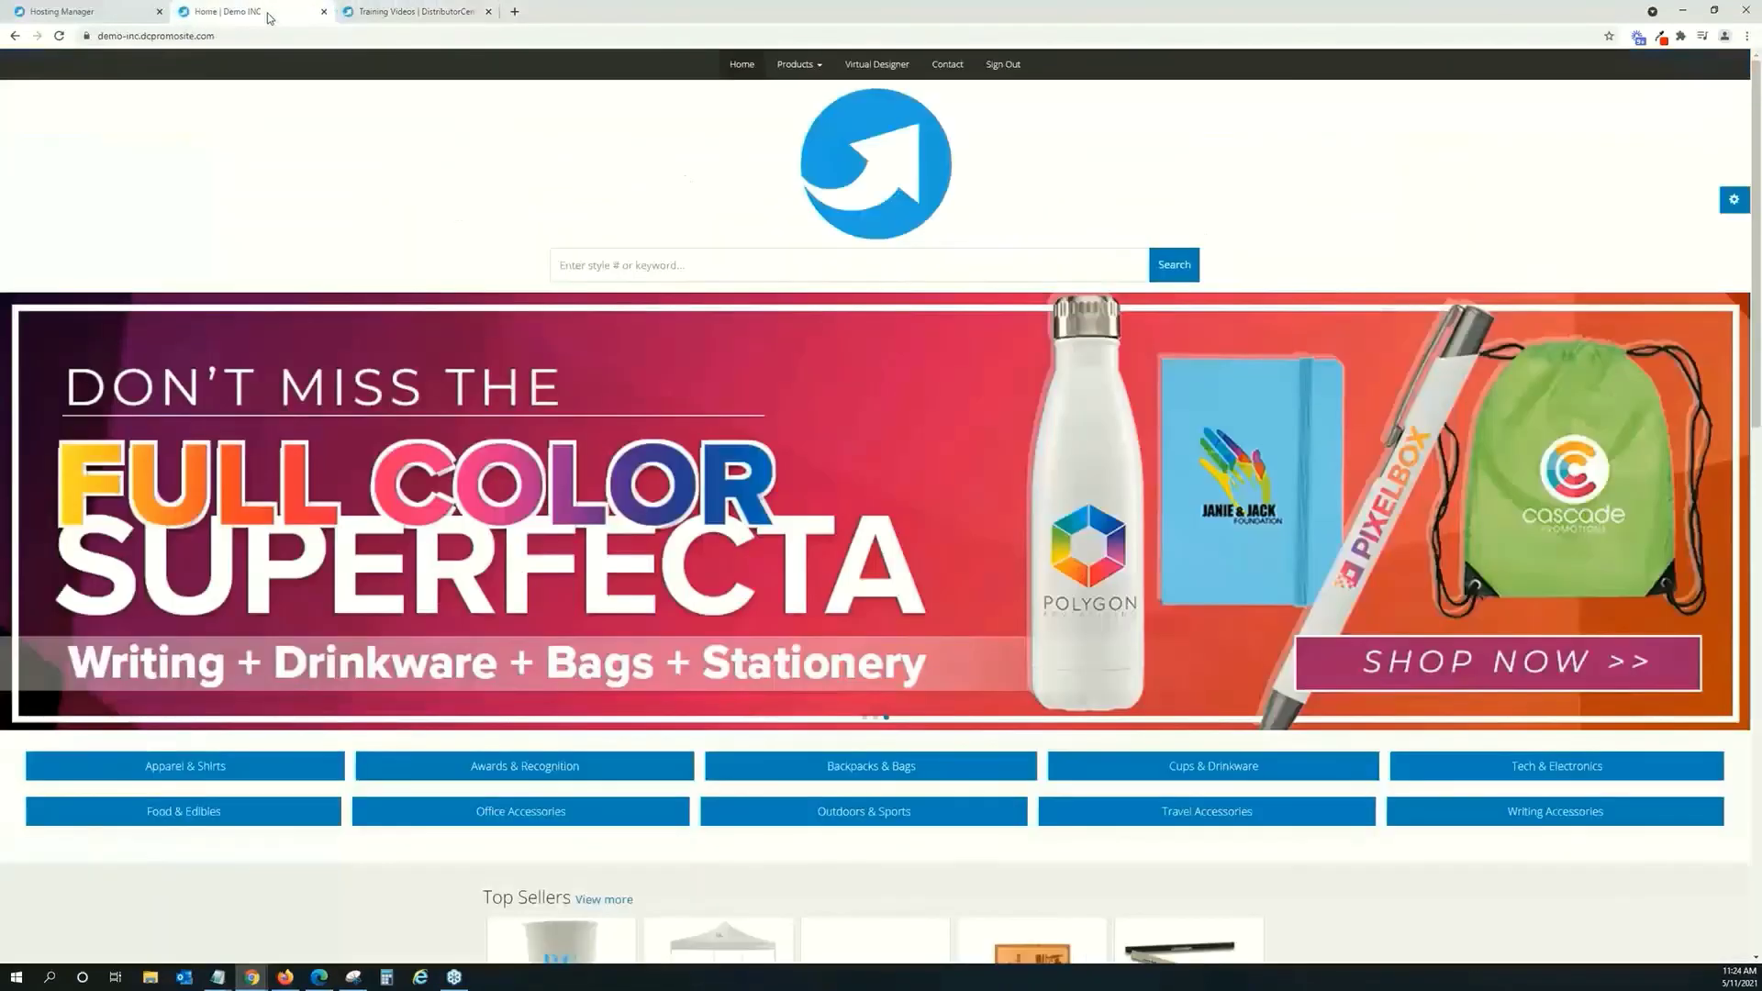
click(156, 14)
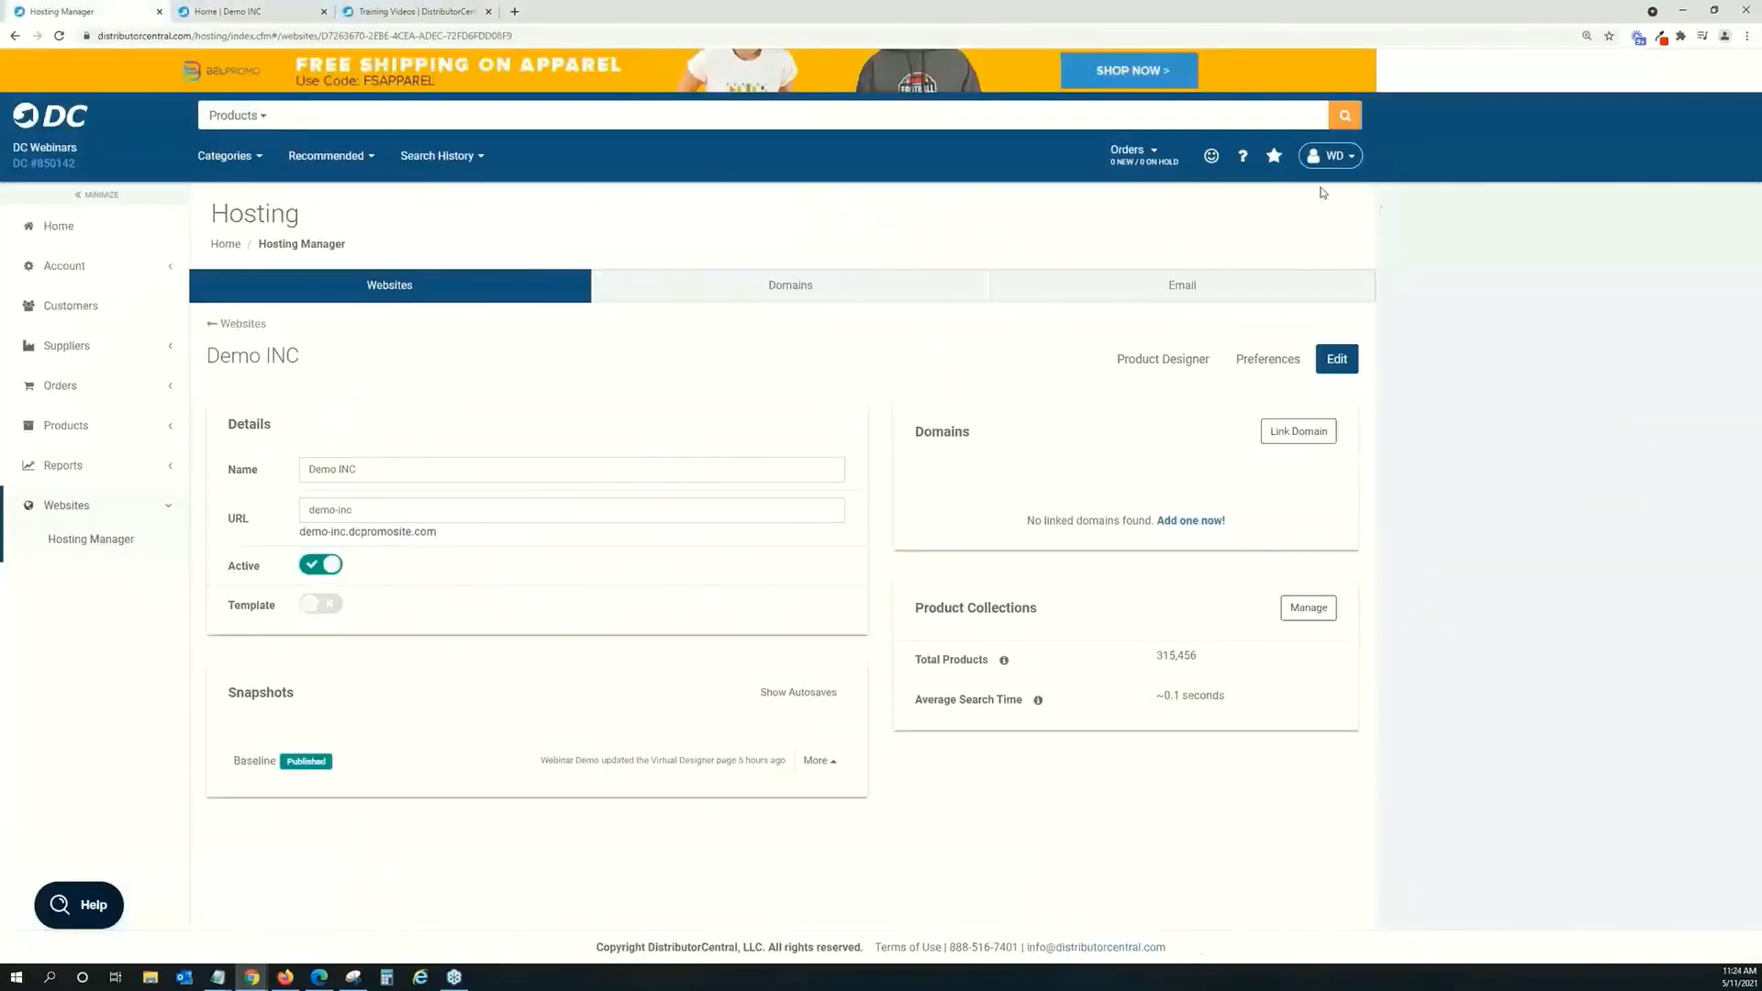
click(1241, 158)
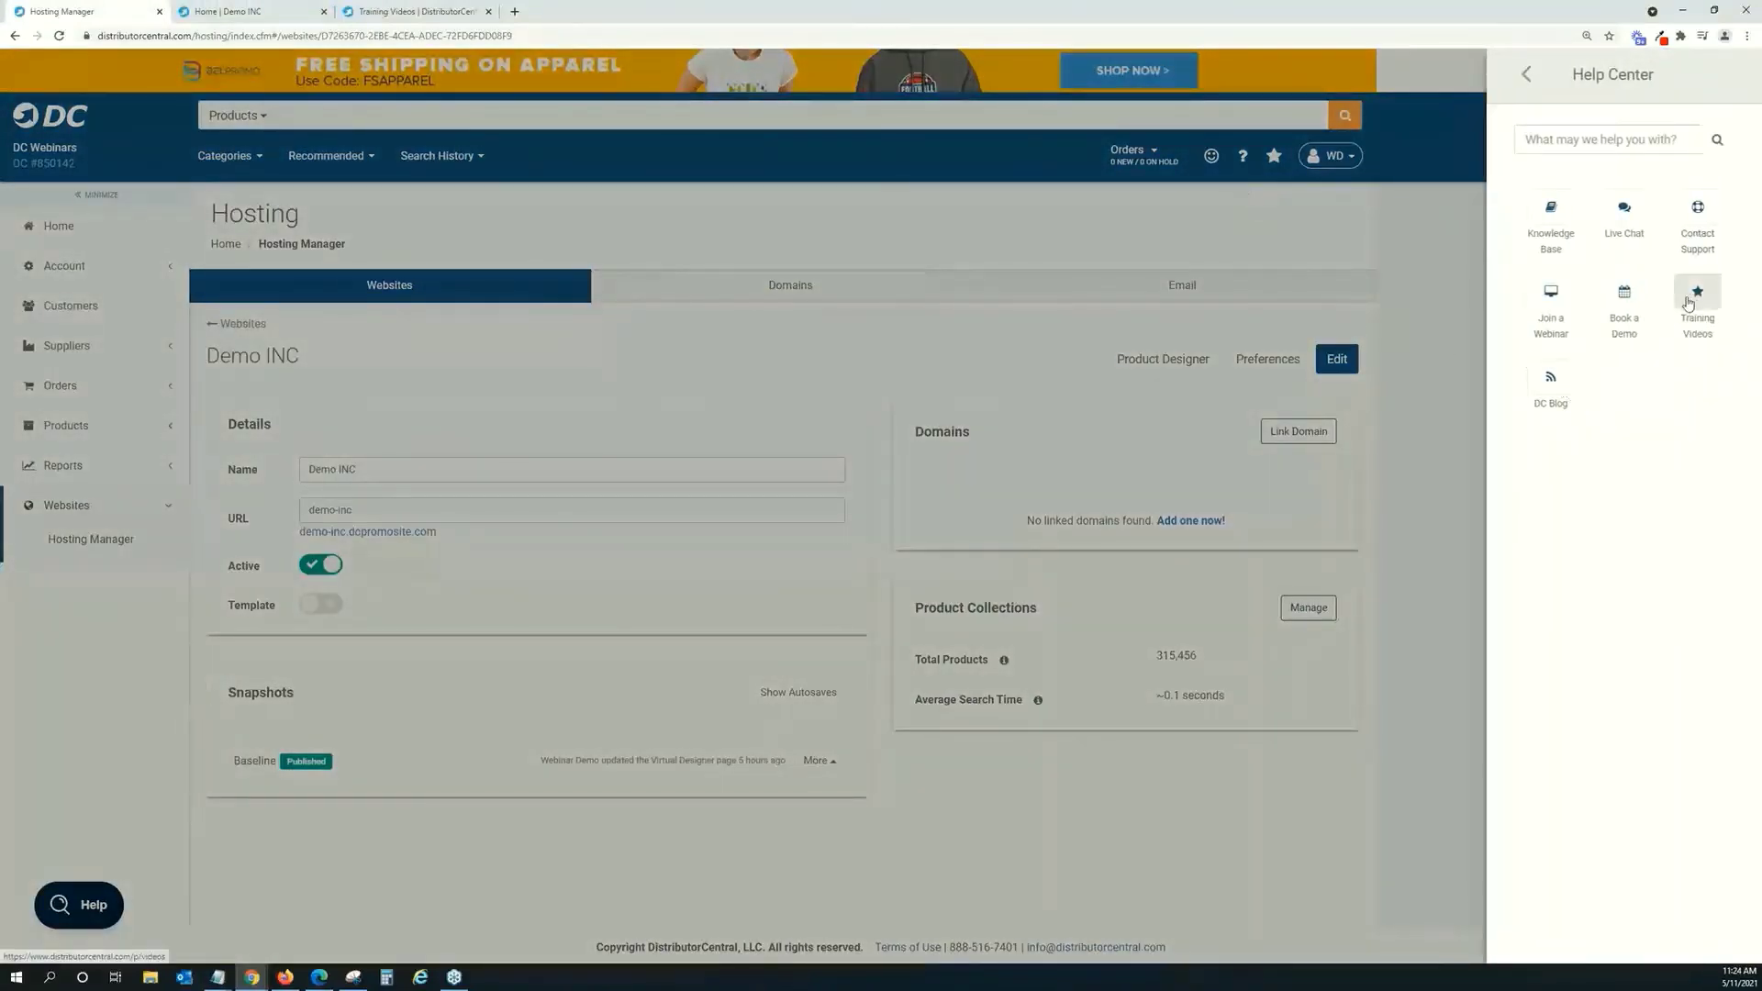
click(1445, 294)
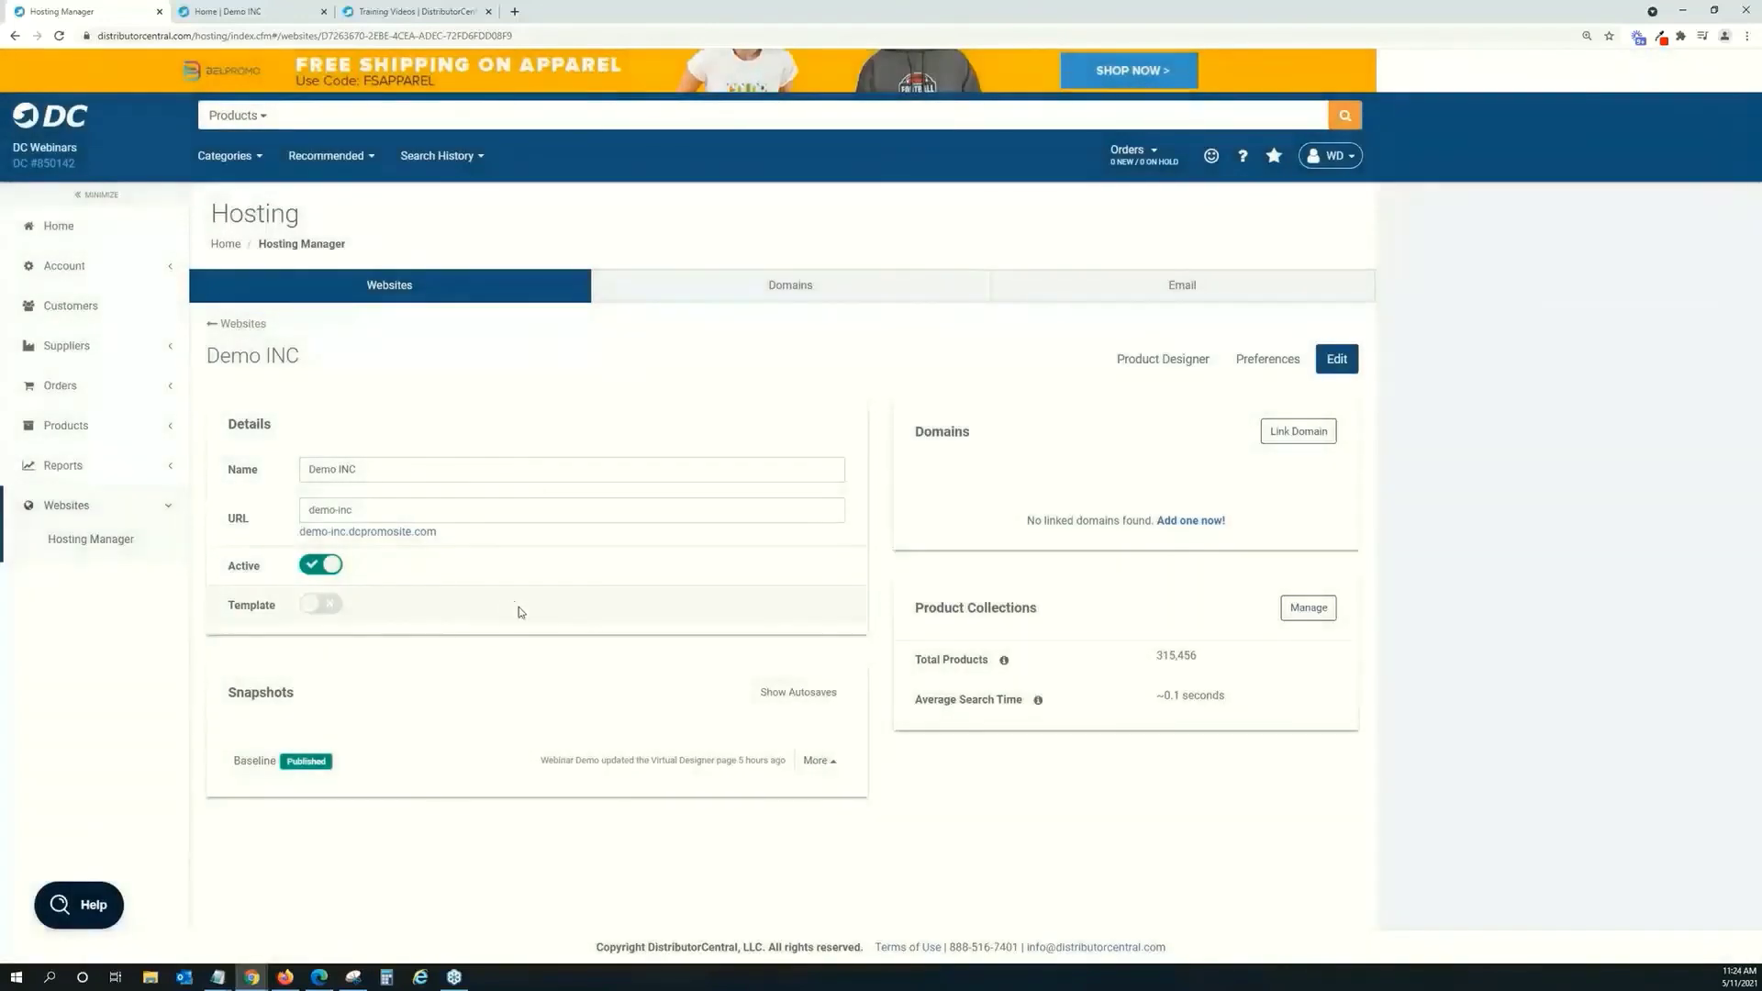